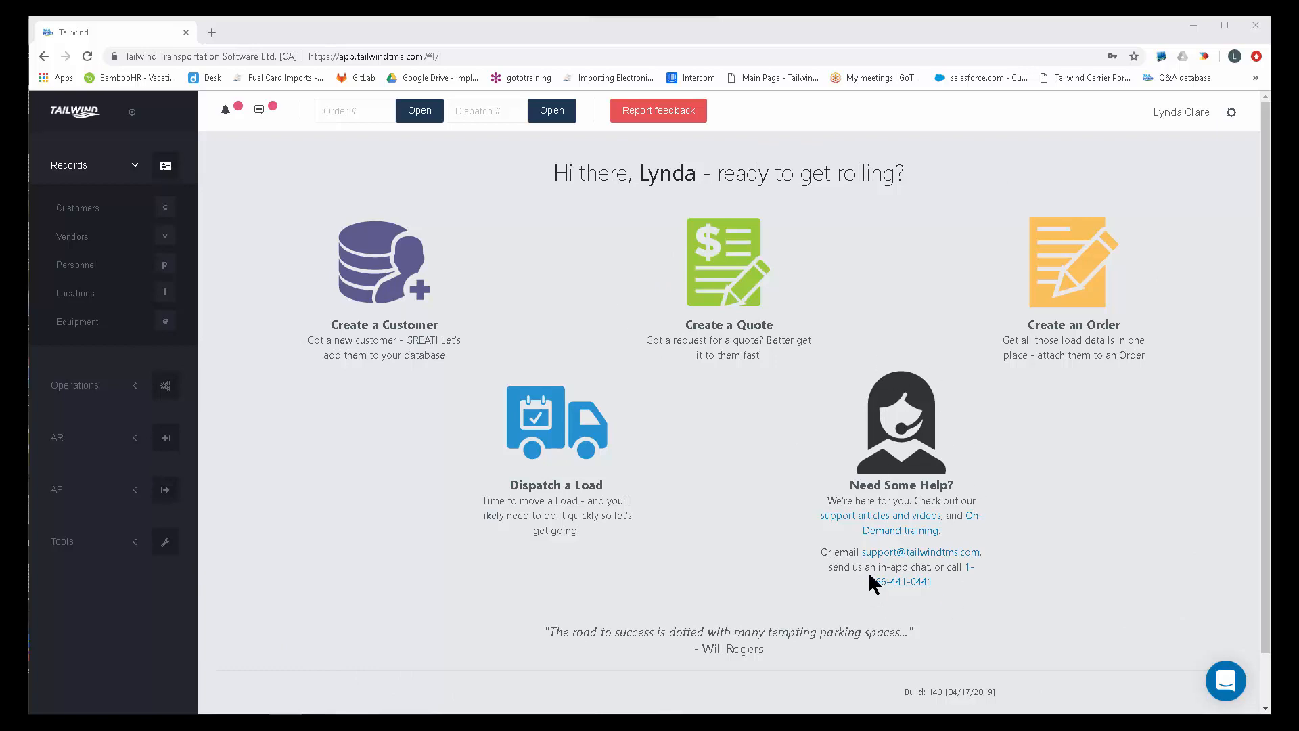
Open the support articles site from the home page and examine its help topics and search box.
click(871, 514)
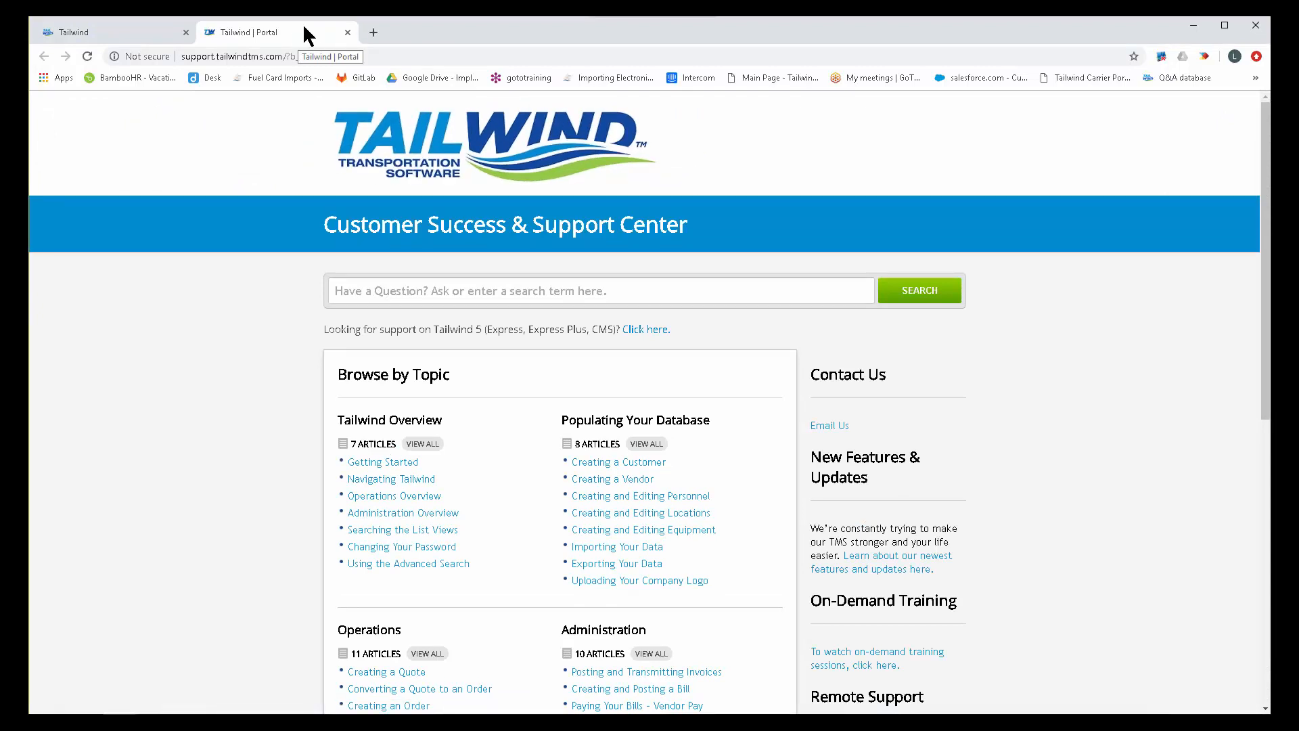
click(112, 35)
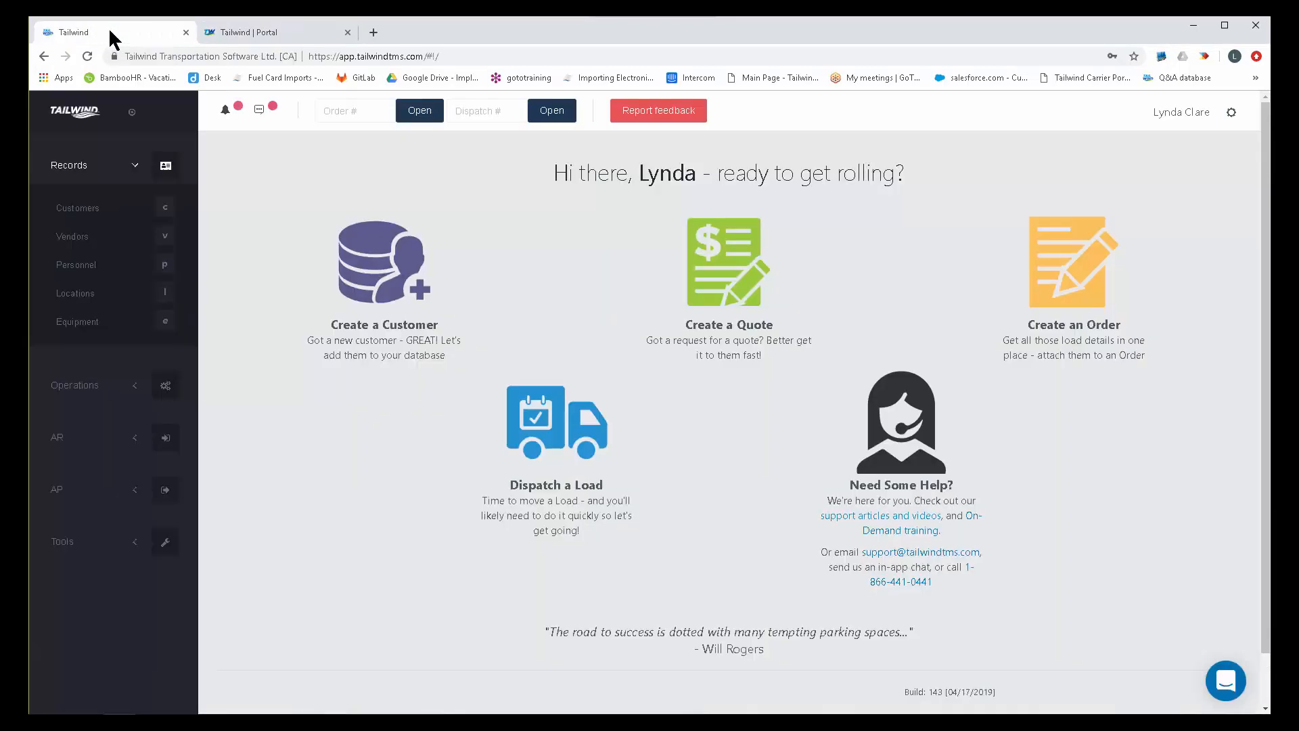
click(256, 31)
scroll(220, 290, down, 1)
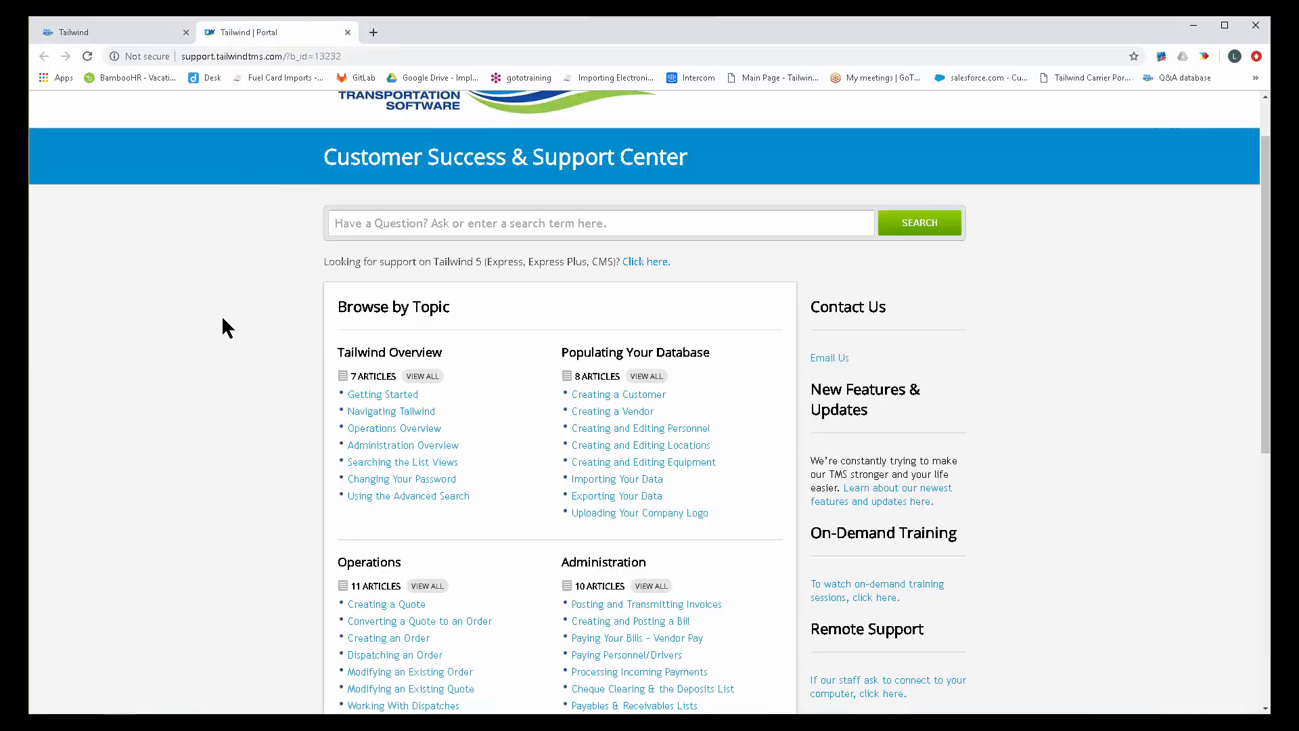
drag(315, 157, 688, 162)
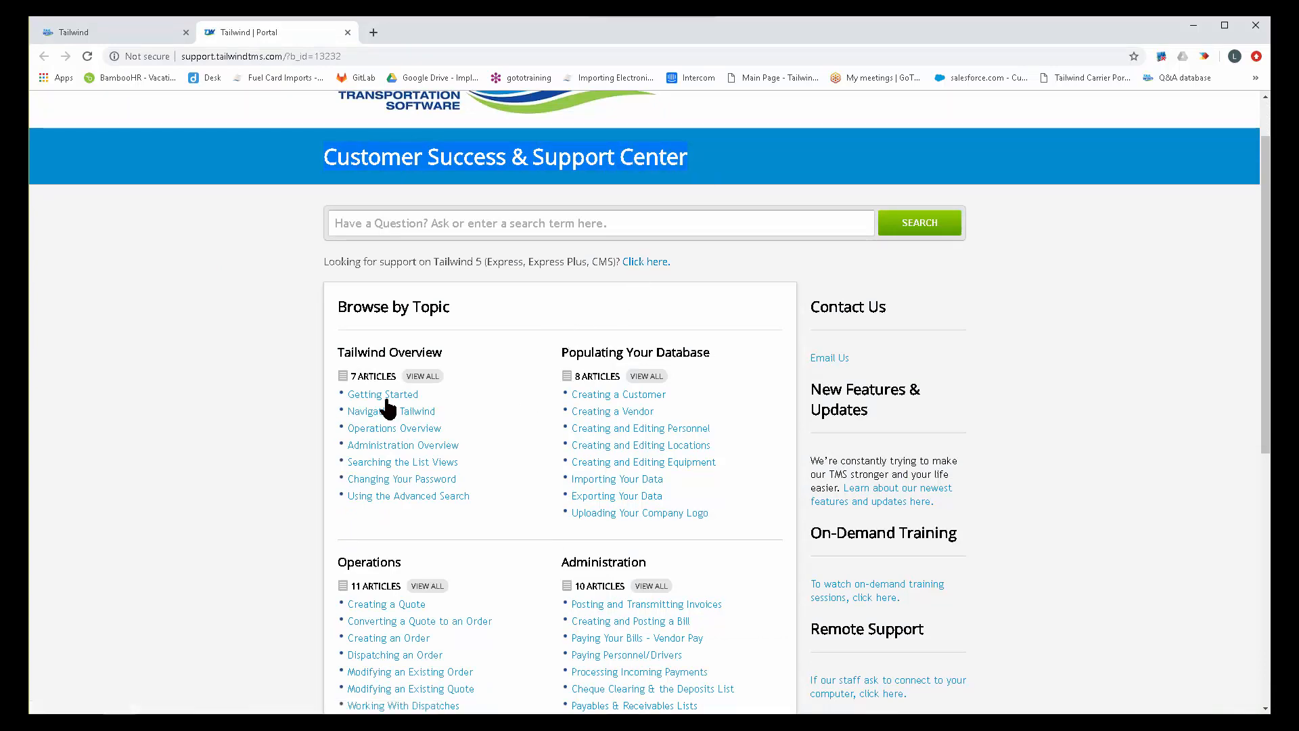
scroll(258, 412, down, 2)
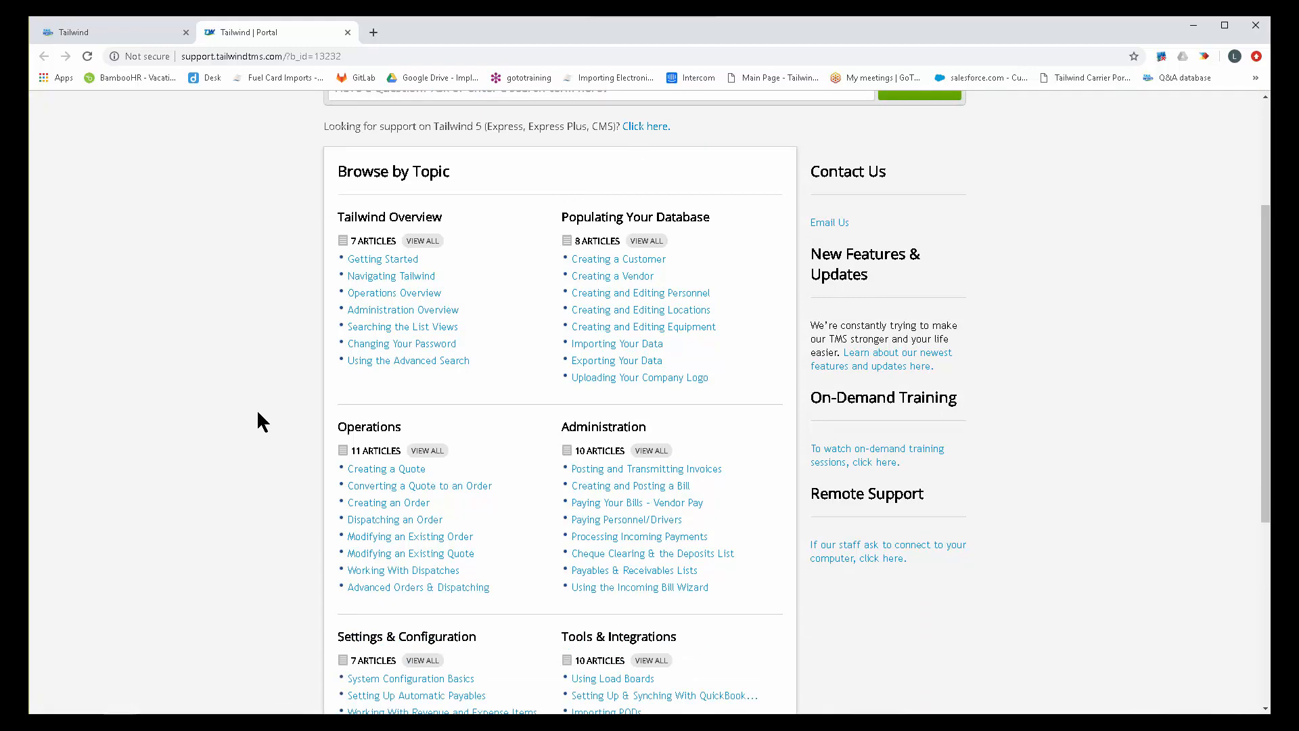
scroll(258, 413, down, 3)
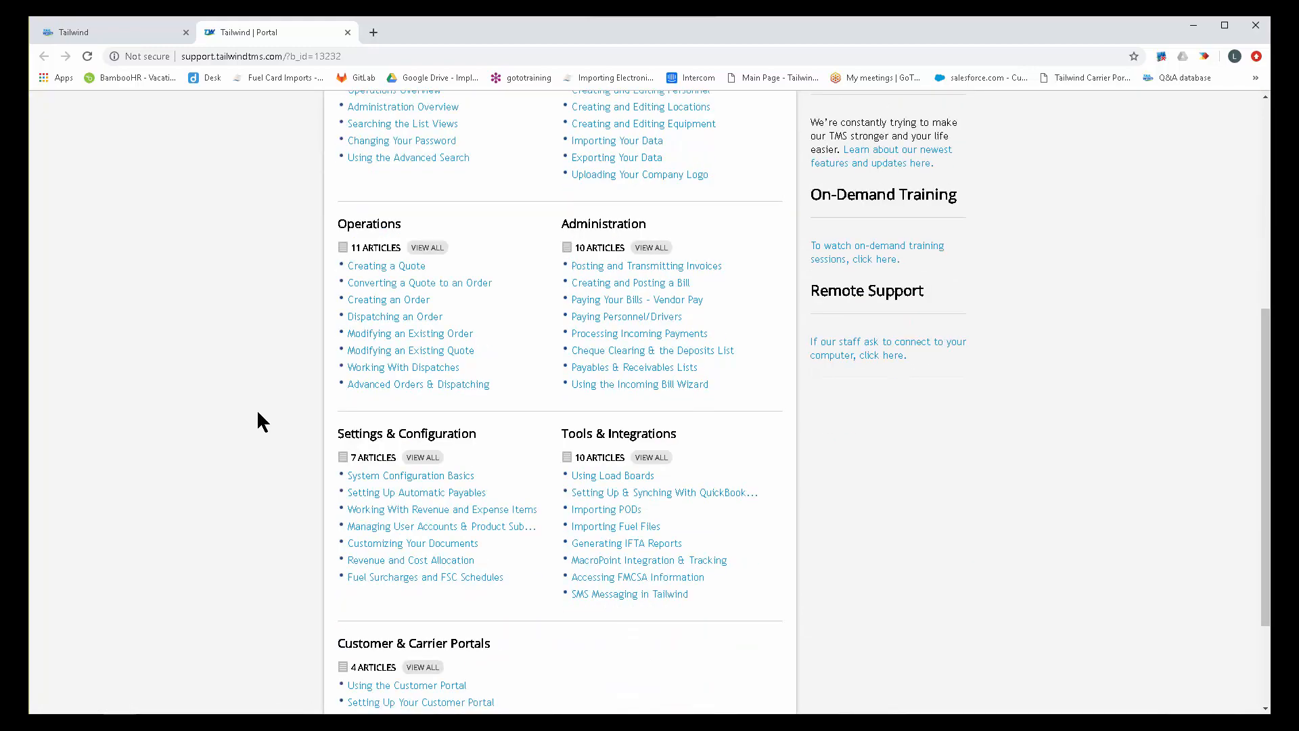
scroll(257, 413, up, 4)
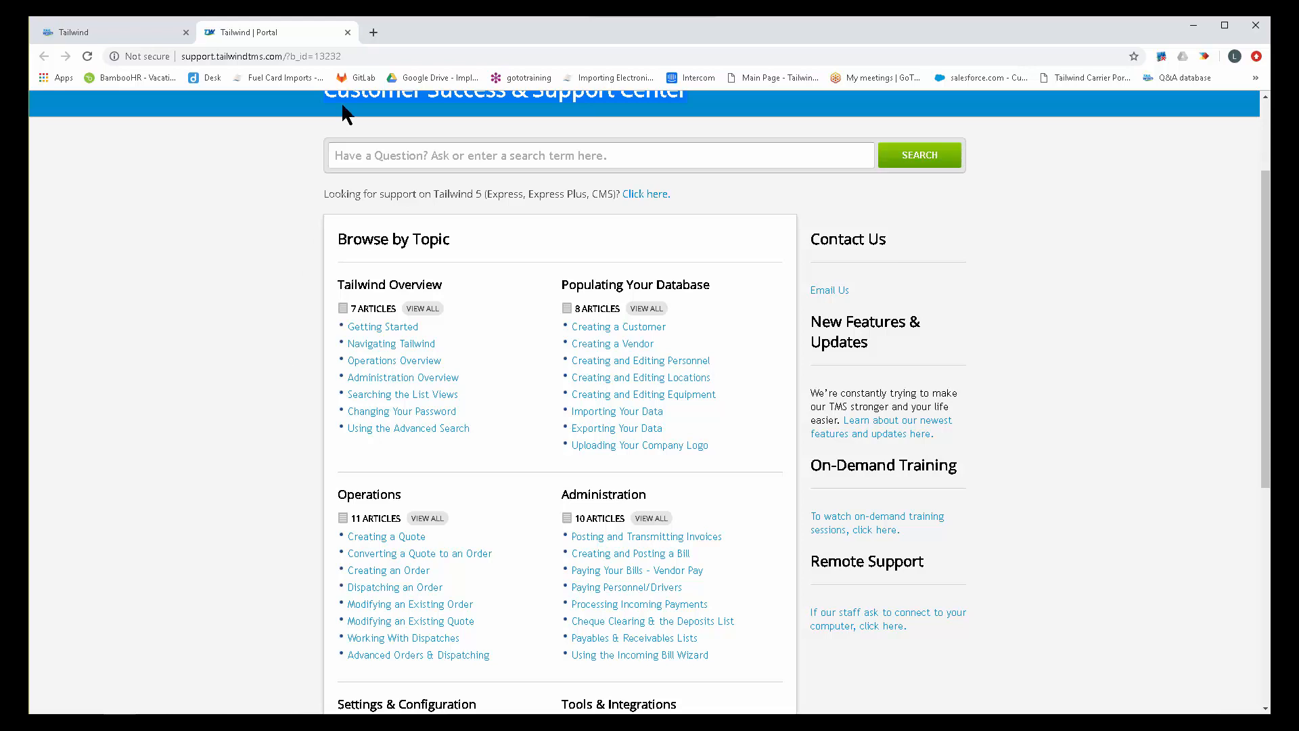
click(367, 154)
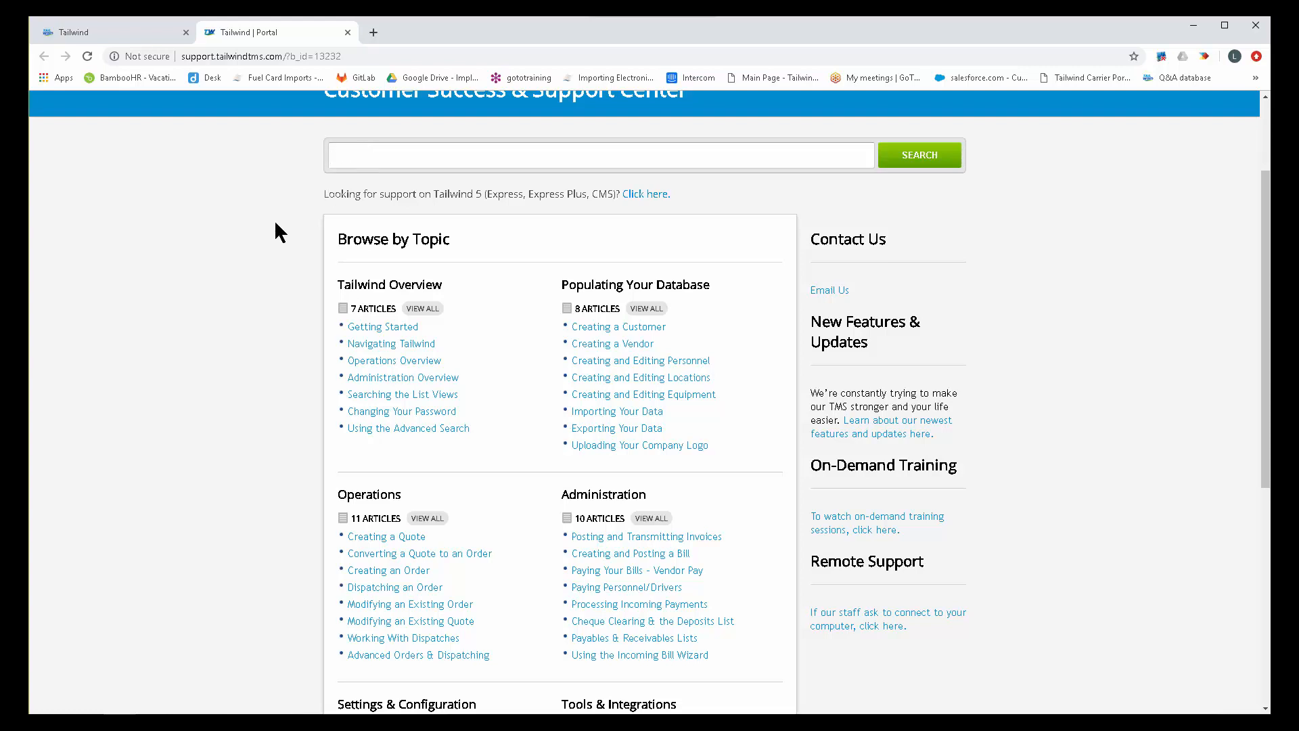
Open the "Creating a Customer" article, look through its video and instructions, and return to the support center home page.
click(616, 328)
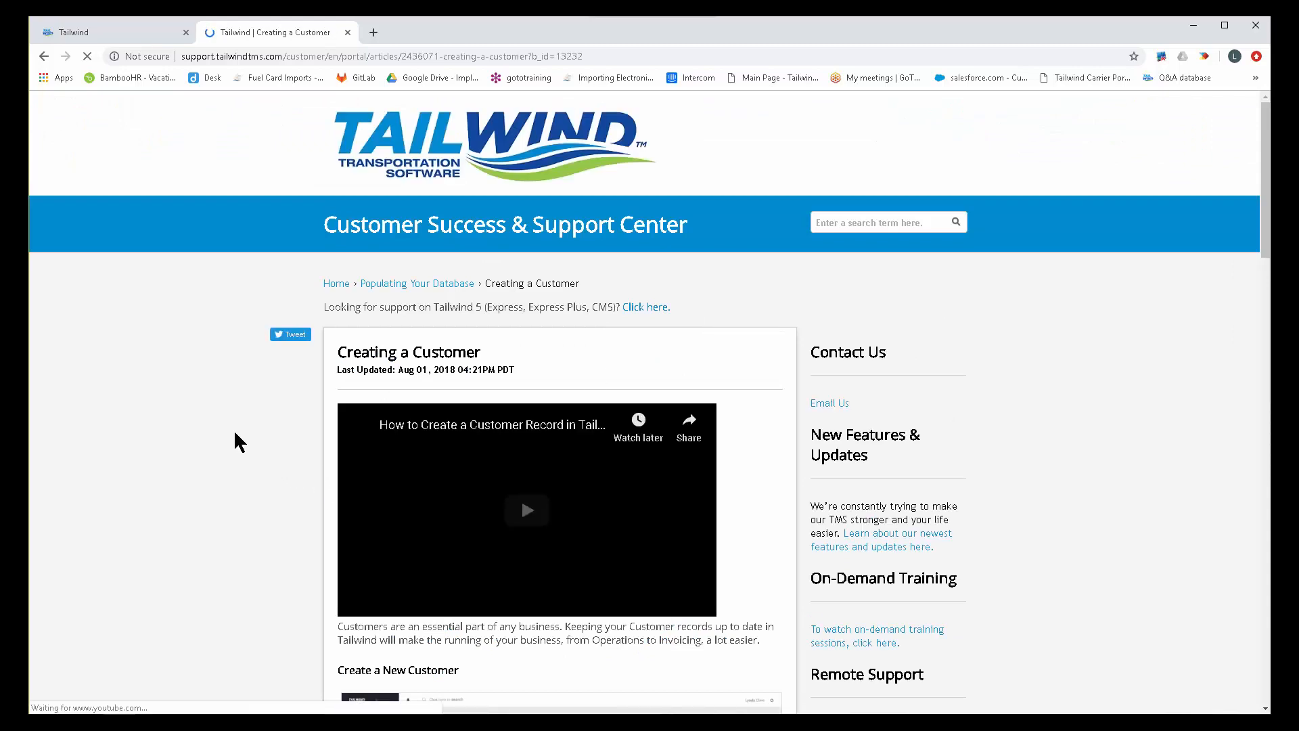
scroll(237, 441, down, 2)
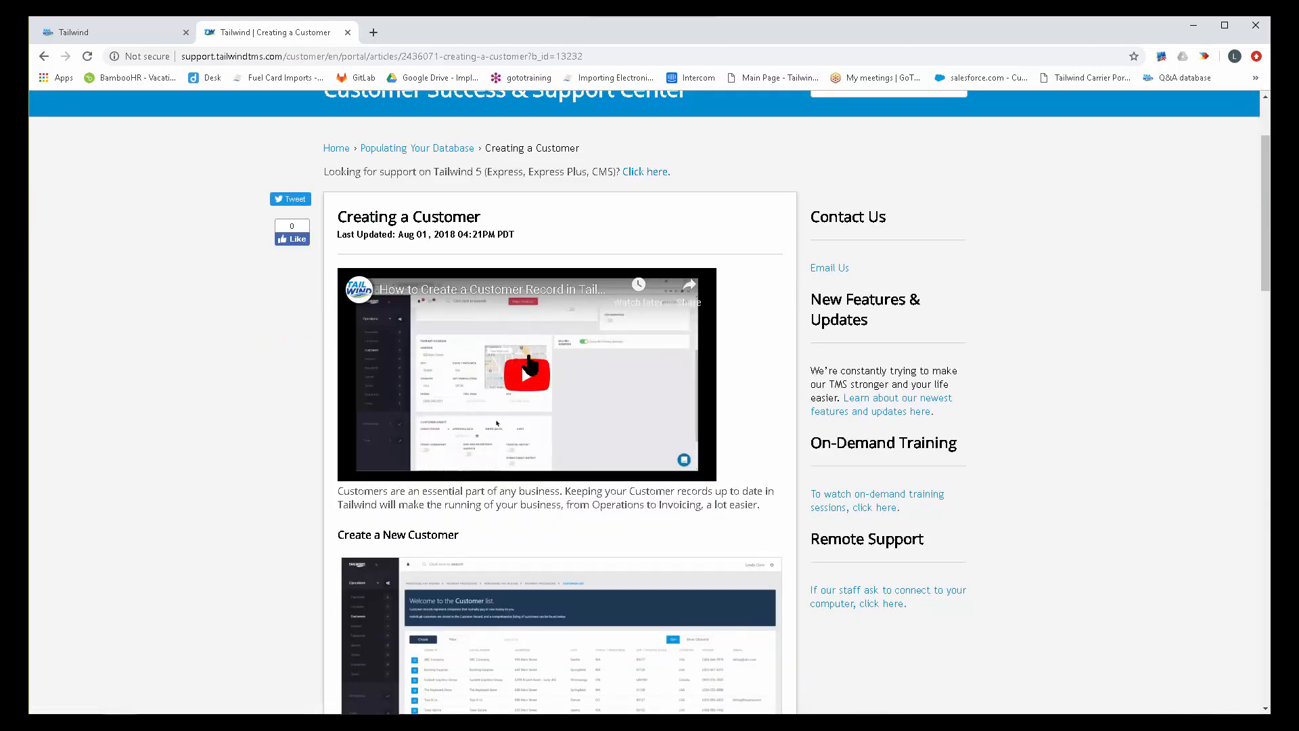
scroll(232, 352, down, 5)
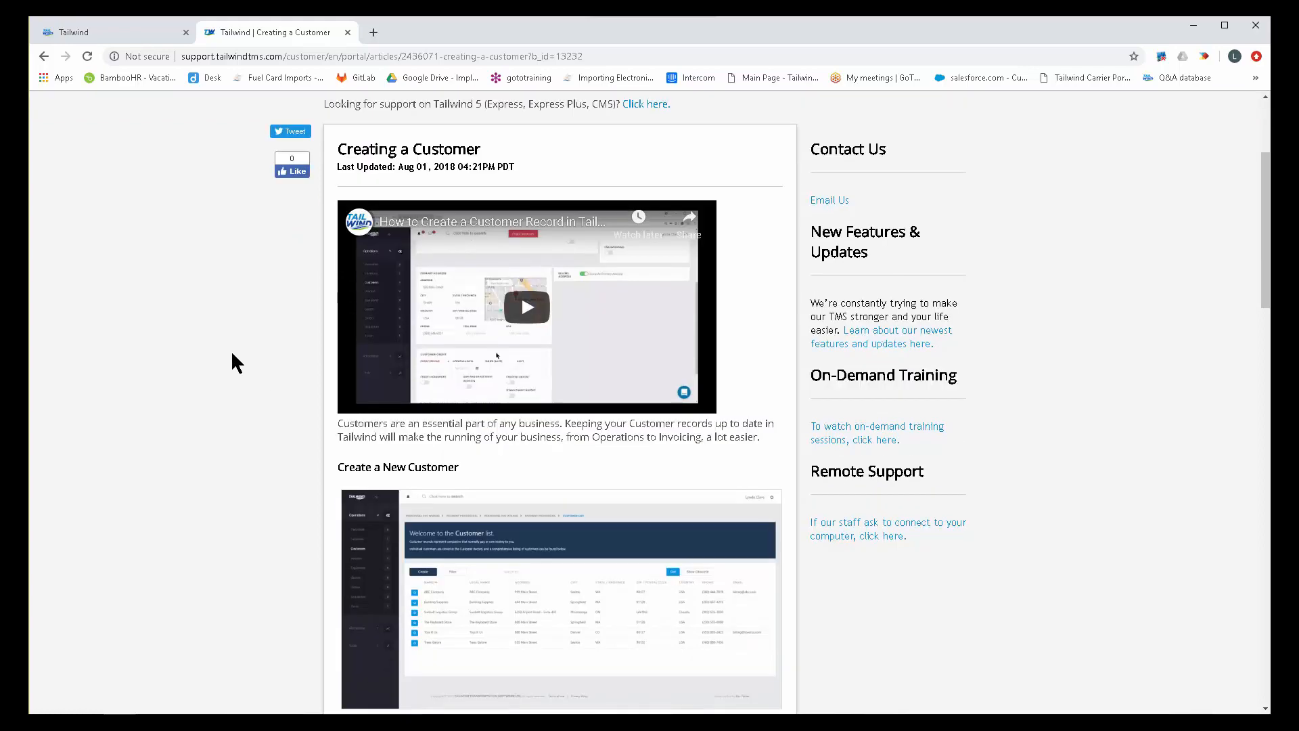
mouse_move(543, 266)
scroll(211, 482, down, 3)
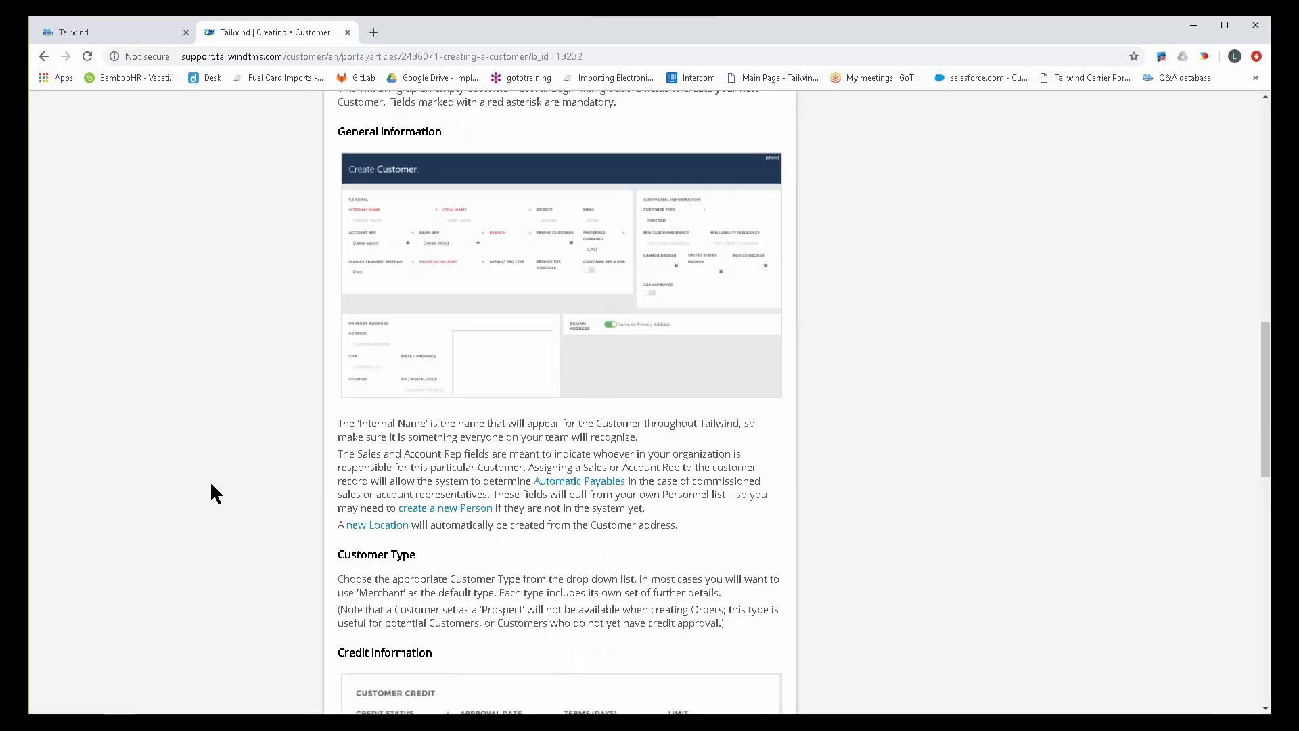
scroll(211, 485, up, 13)
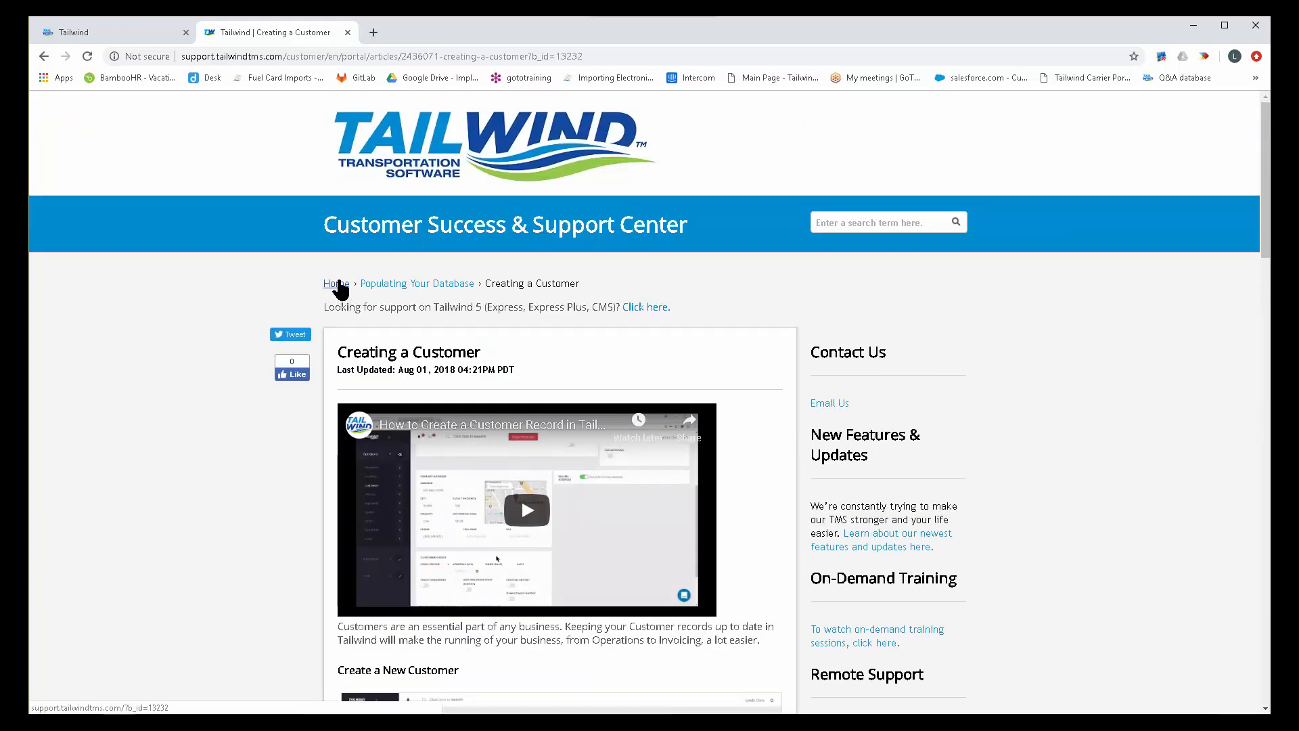
click(336, 284)
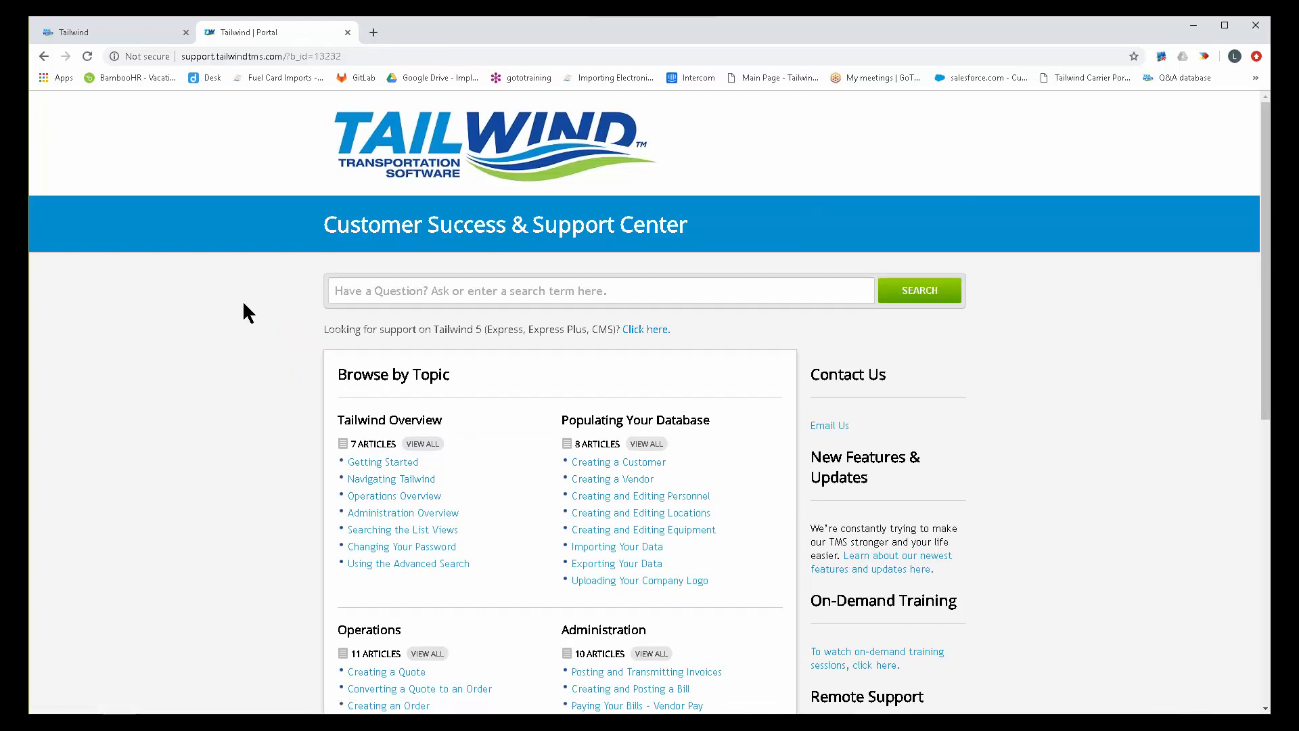
Switch back to the Tailwind app, start a new support conversation with the draft text "How d", and close the chat unsent.
click(137, 38)
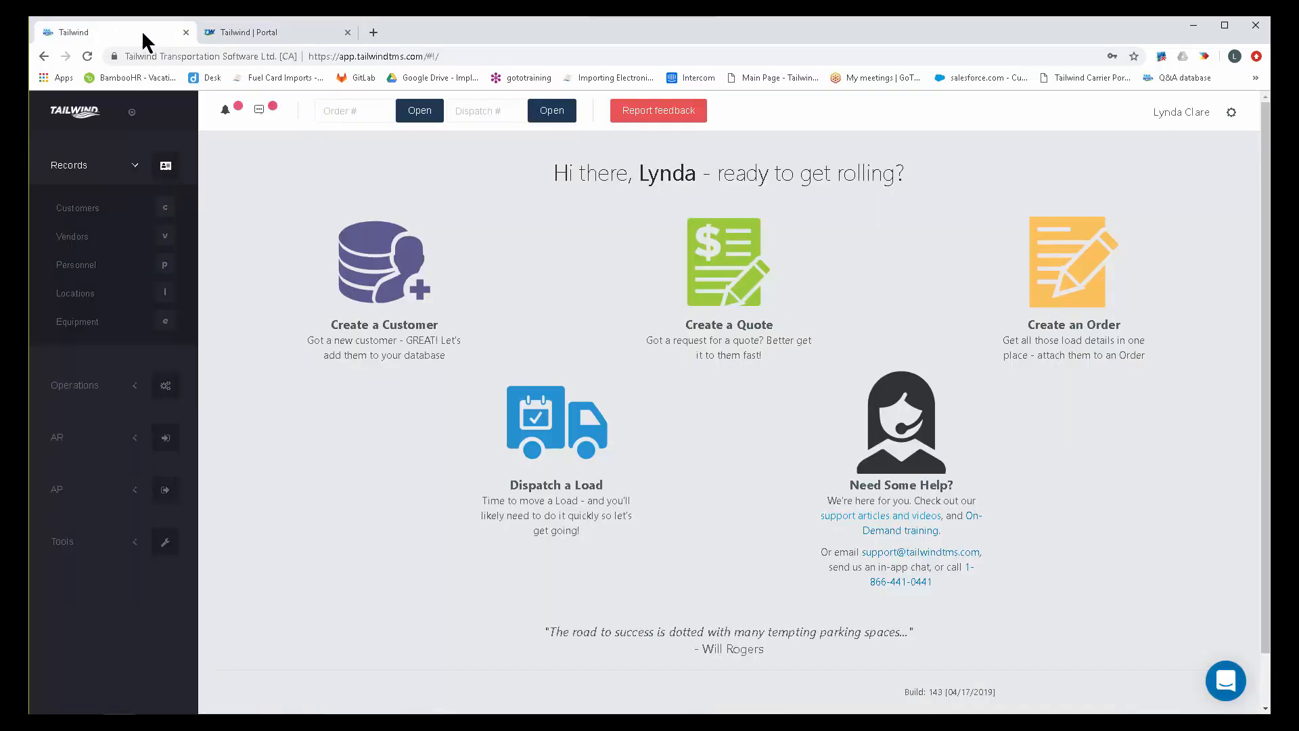
click(1227, 682)
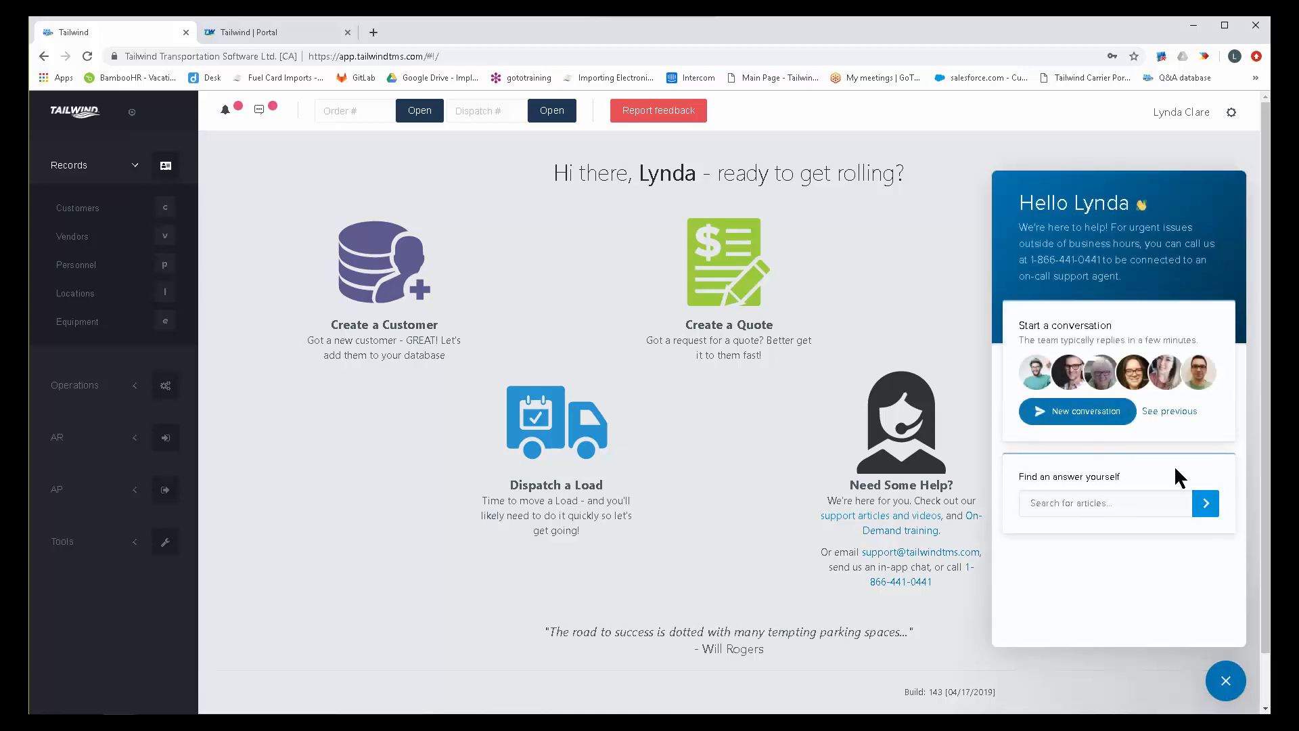
click(1090, 406)
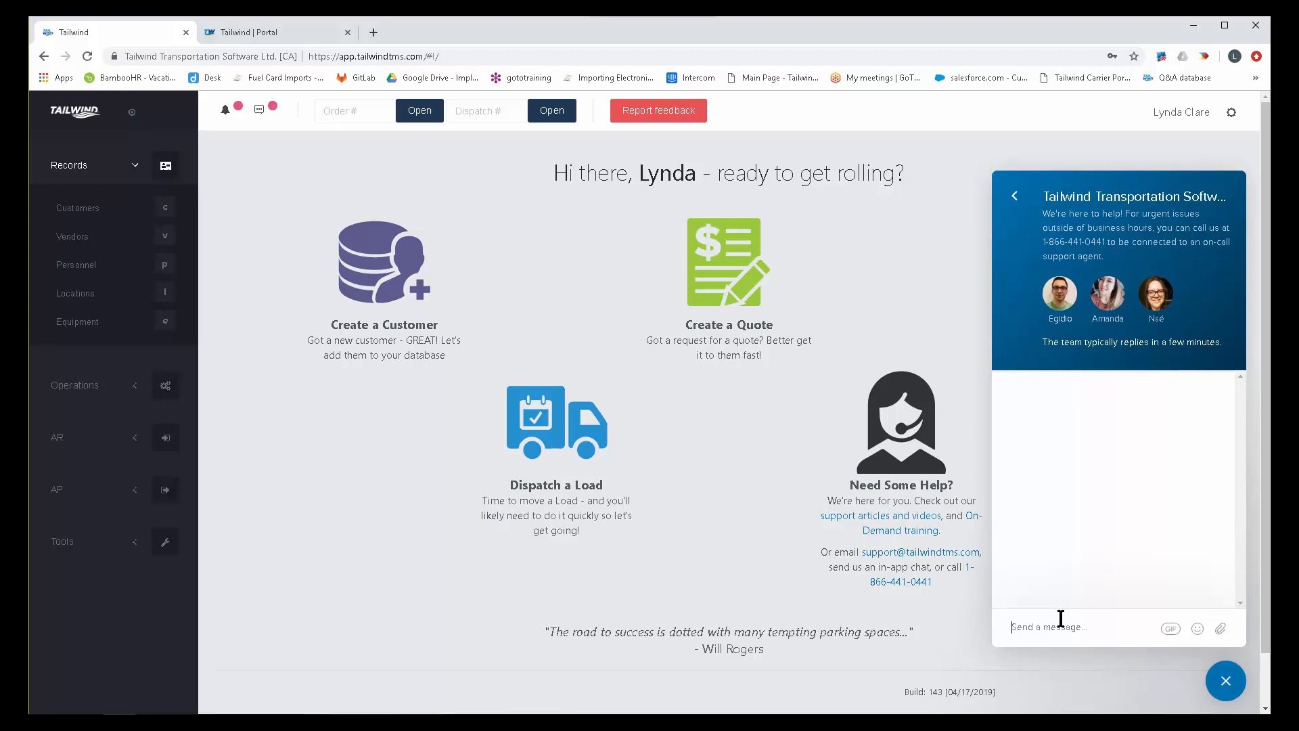
text(How do I)
click(1227, 686)
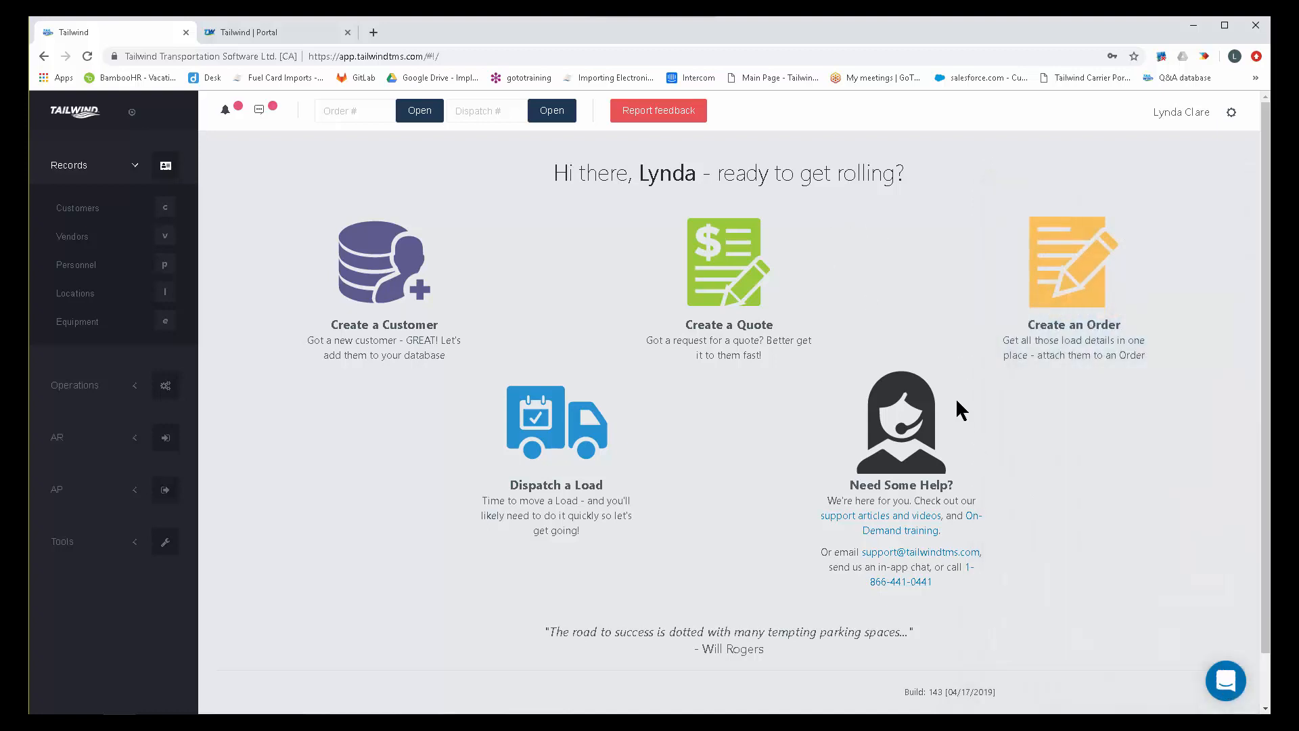
Open the local user settings and expand the General Settings section.
click(1230, 114)
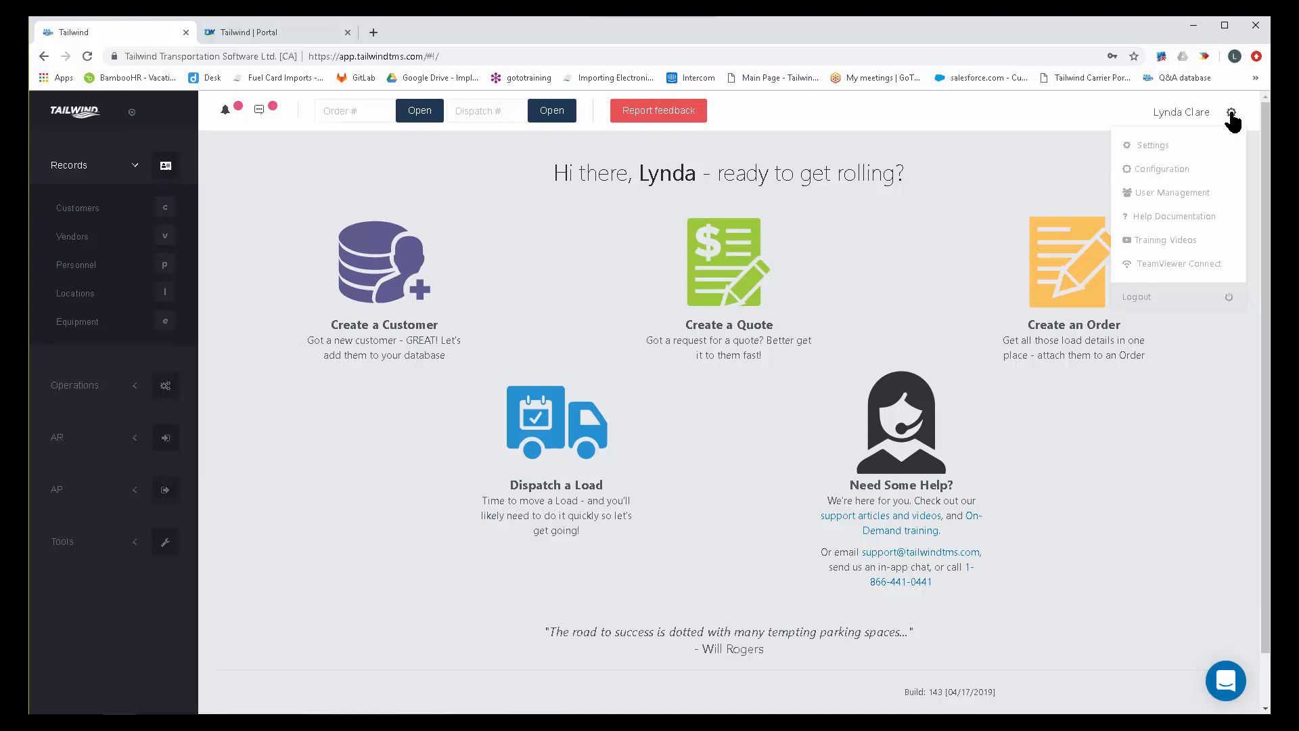
click(1146, 145)
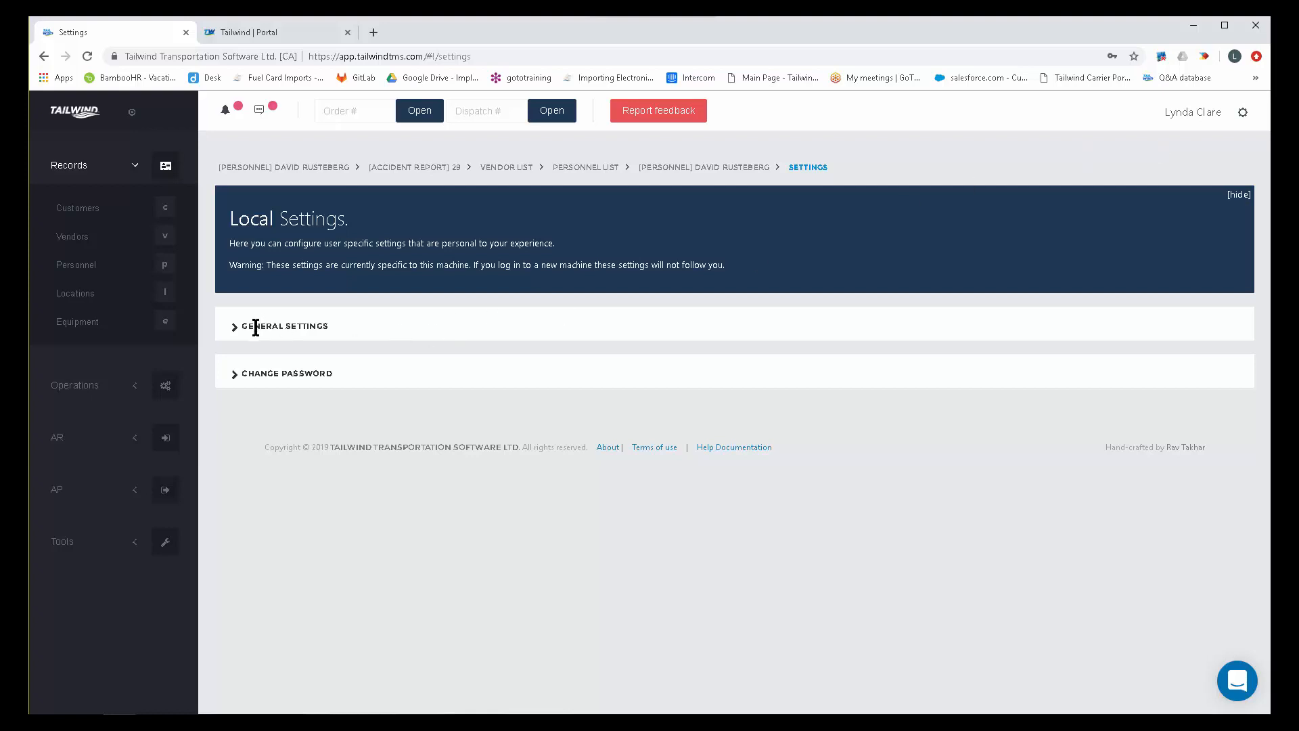
click(234, 326)
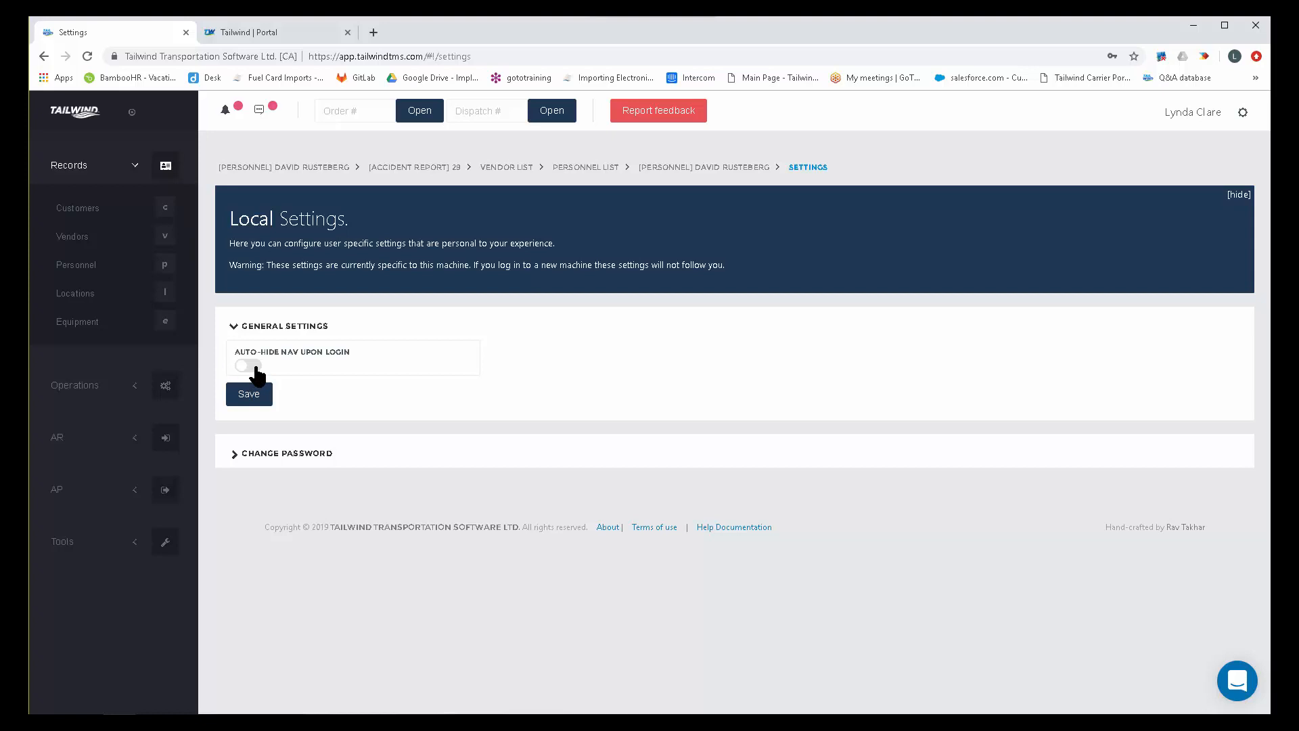
Collapse and restore the side navigation, and expand the Change Password section.
click(133, 114)
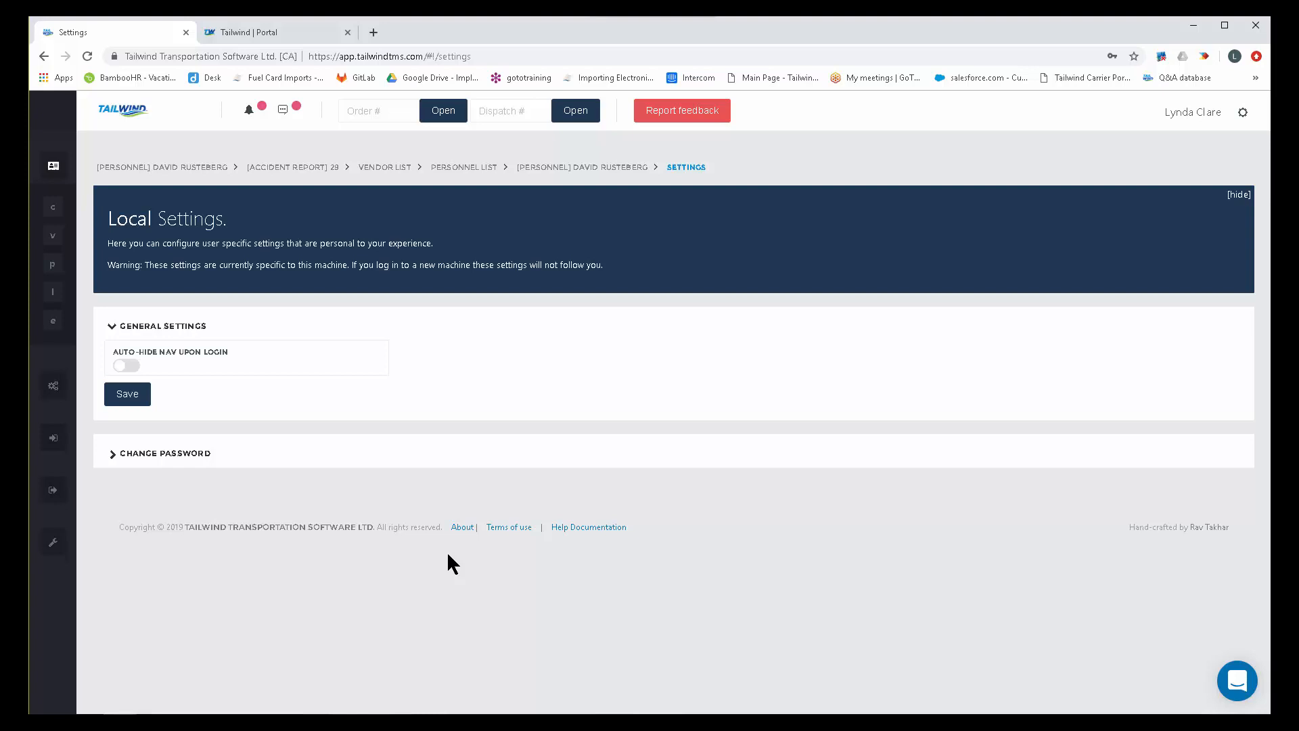
mouse_move(39, 374)
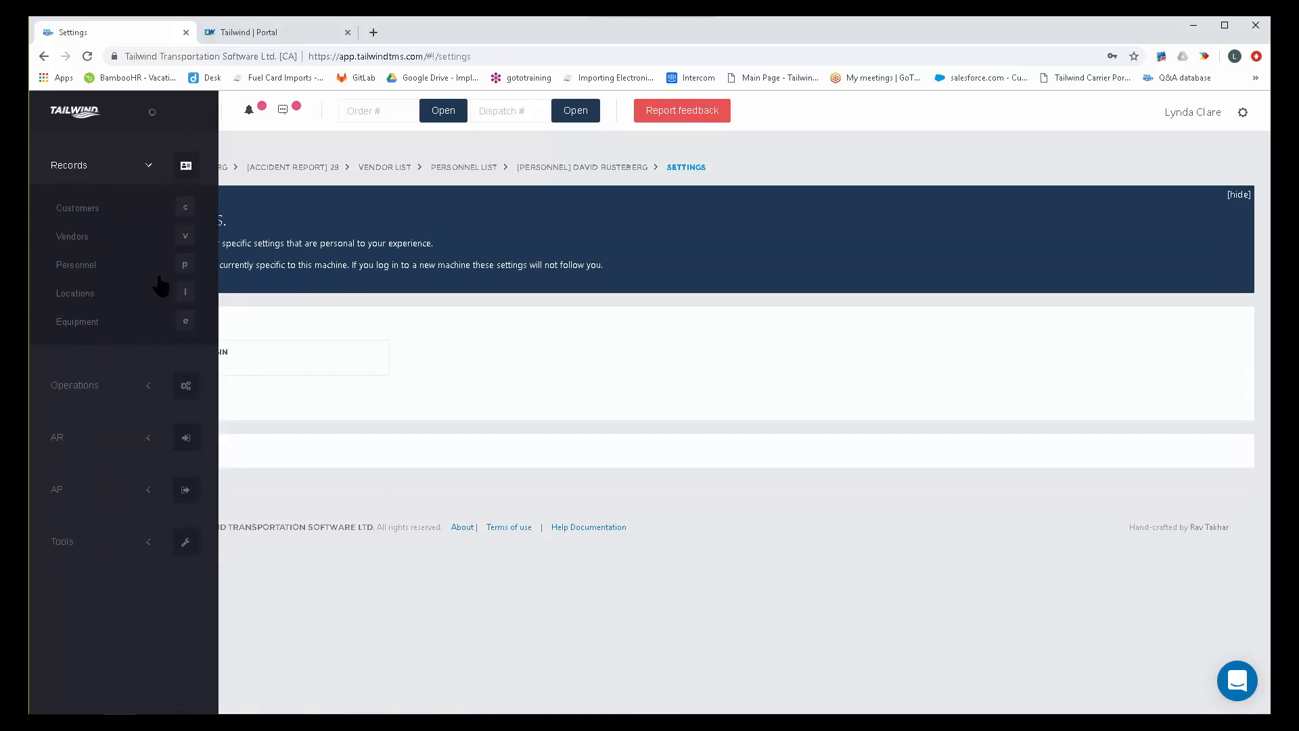
click(152, 114)
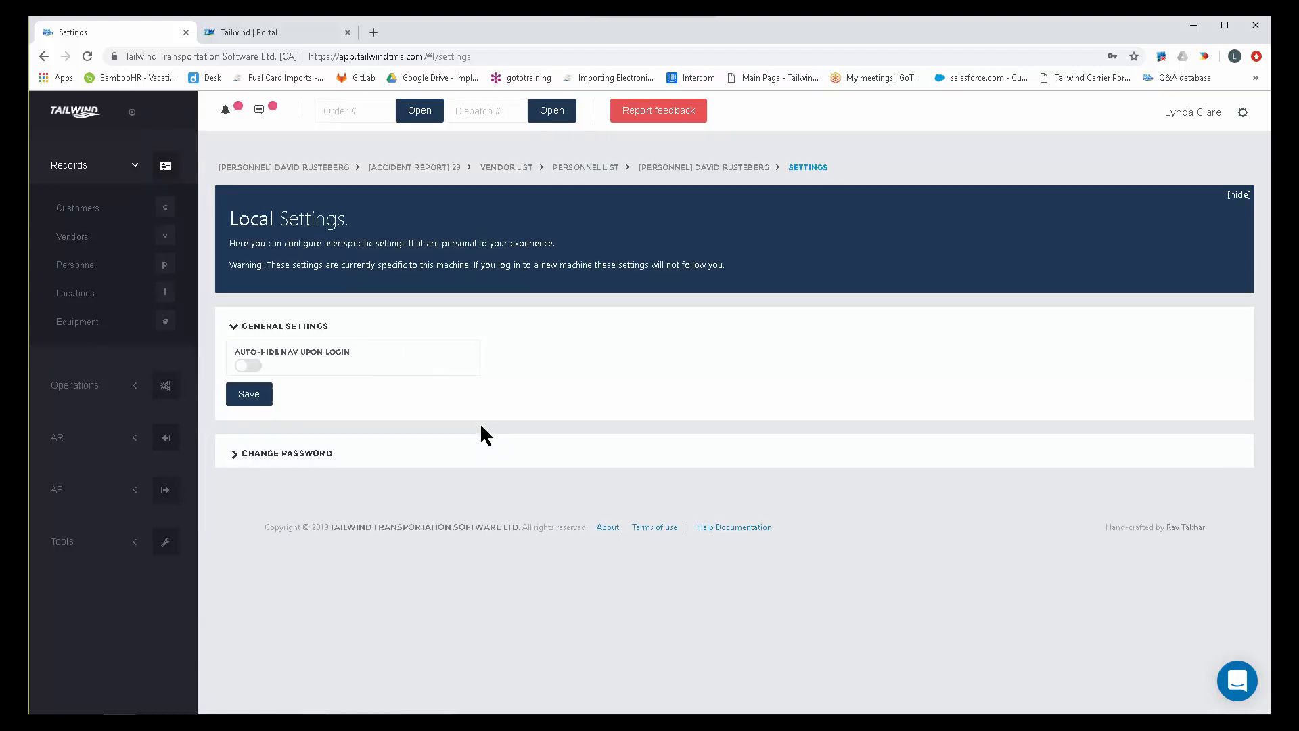
click(286, 454)
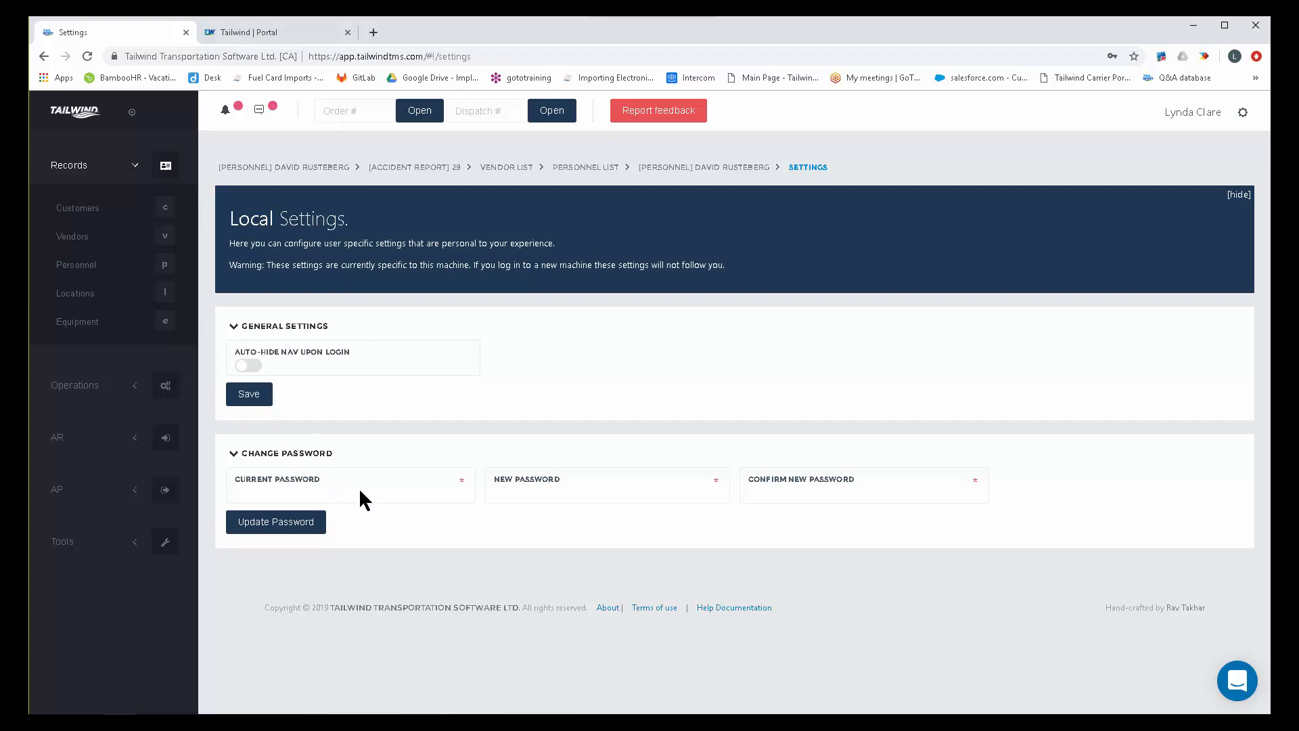
Open User Management and examine the subscription options and the registered users.
click(1242, 112)
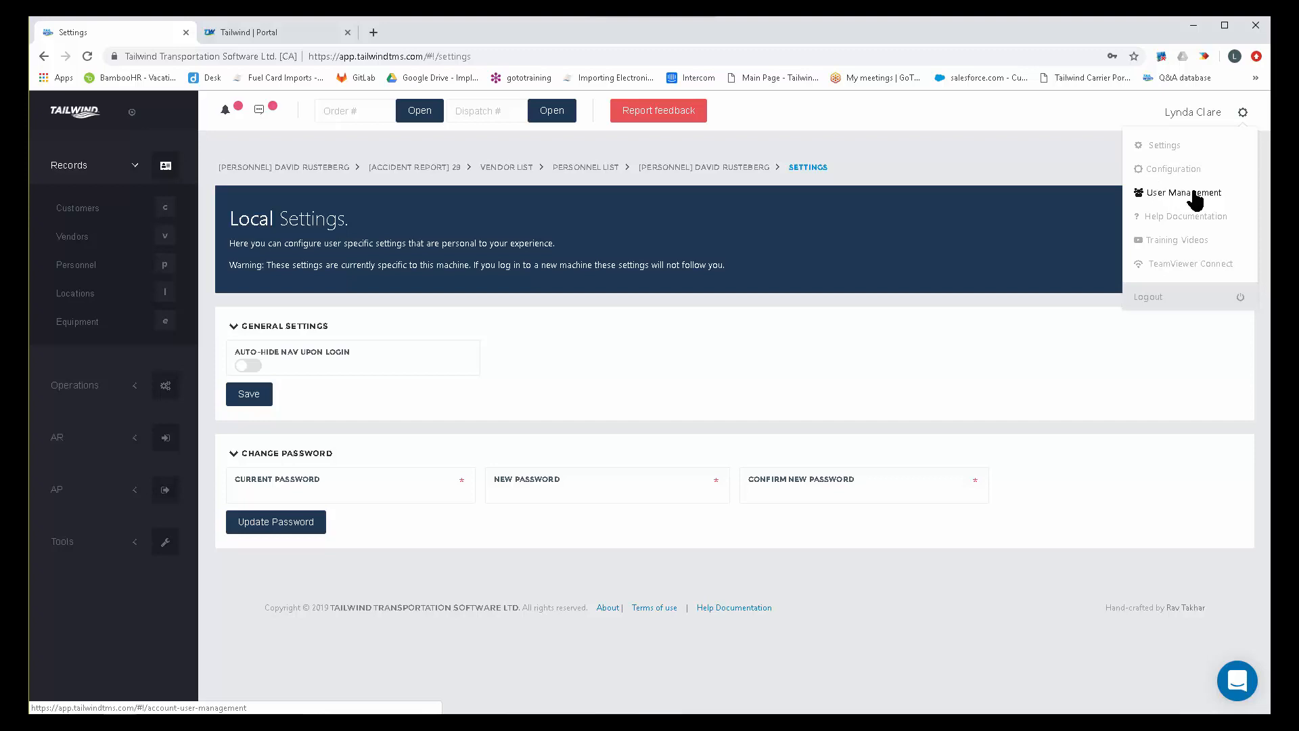
click(1185, 196)
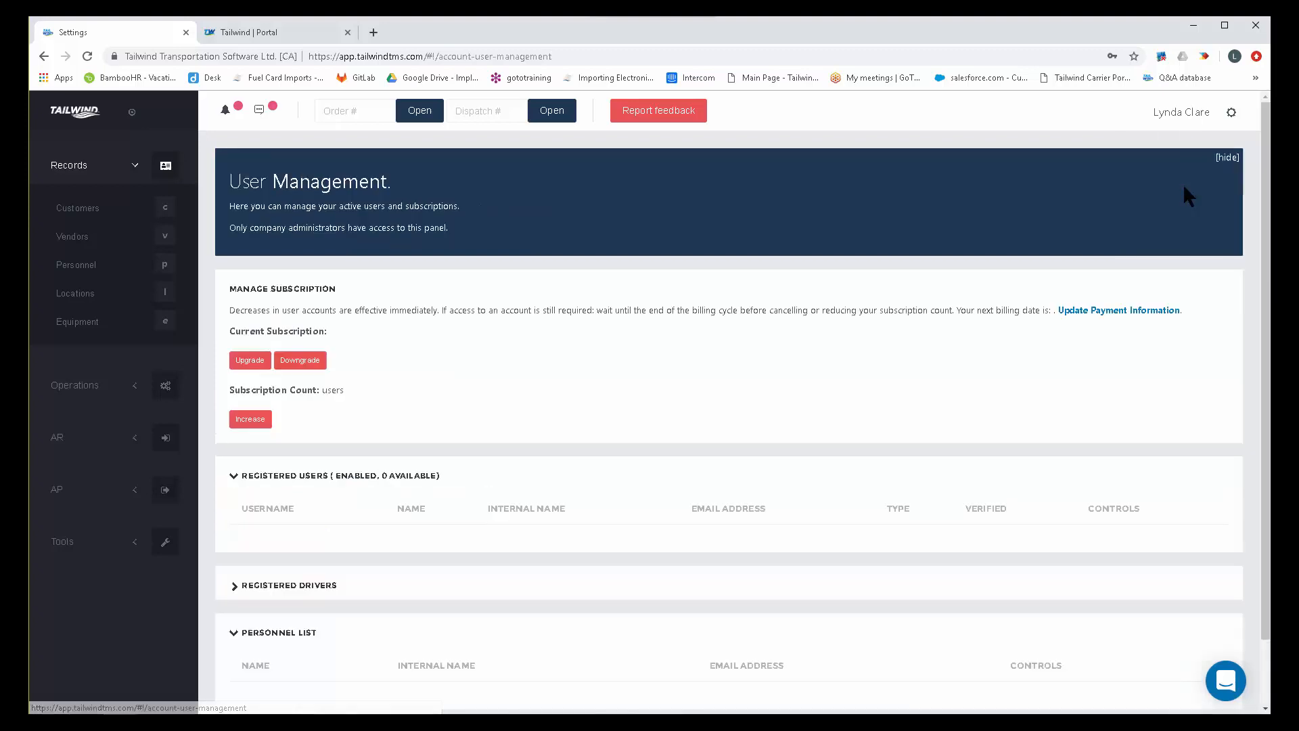
drag(402, 191, 220, 194)
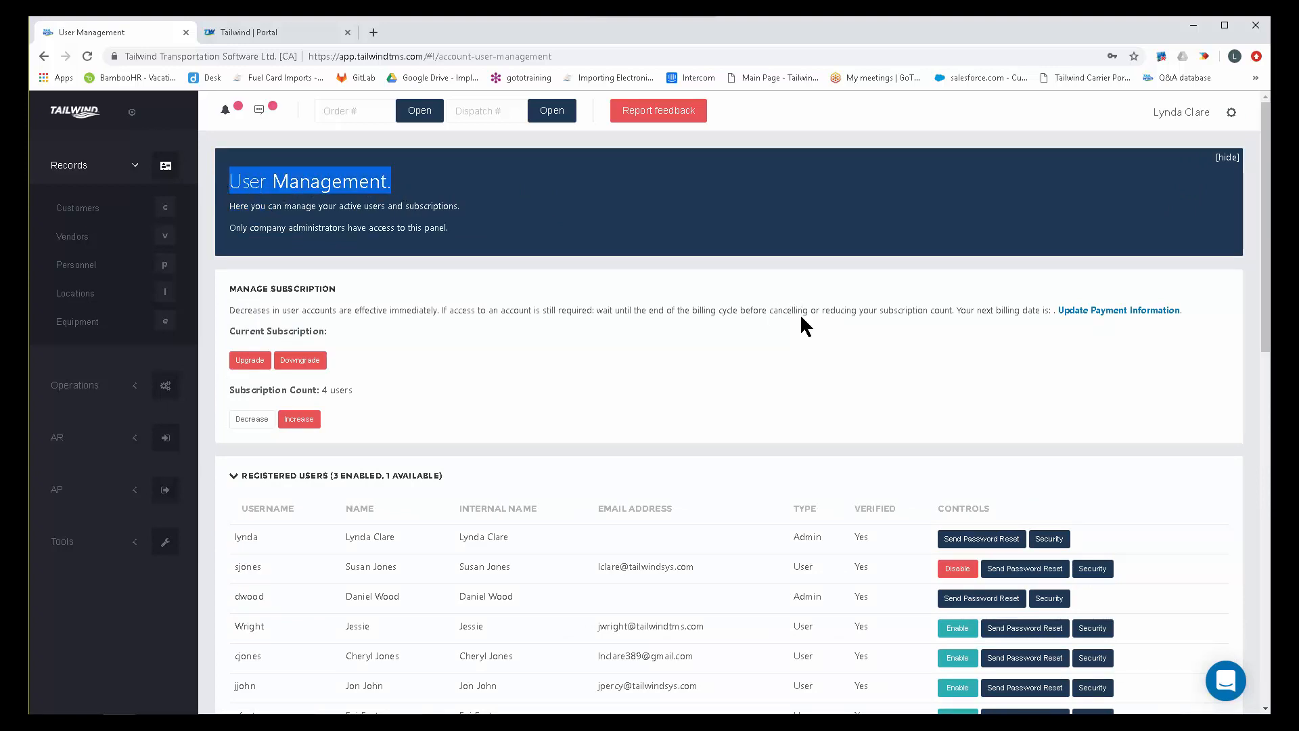
scroll(802, 340, down, 1)
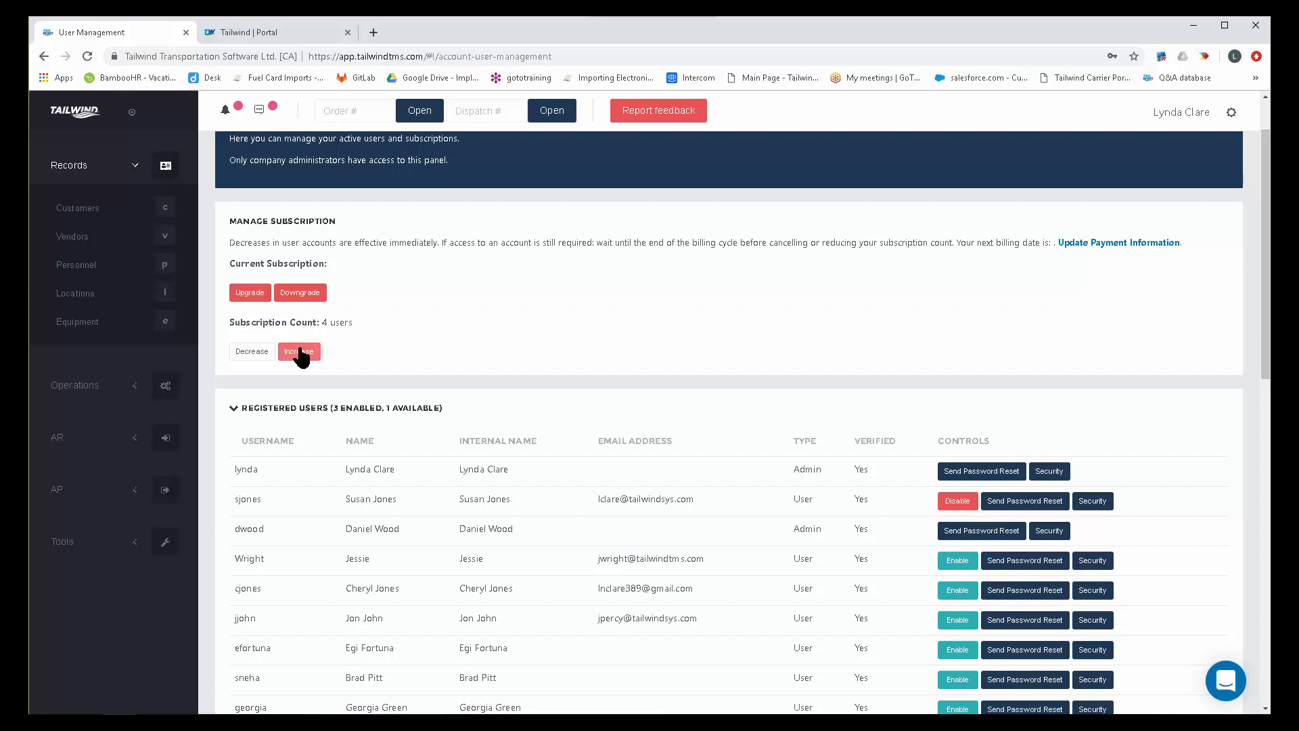
scroll(559, 341, down, 4)
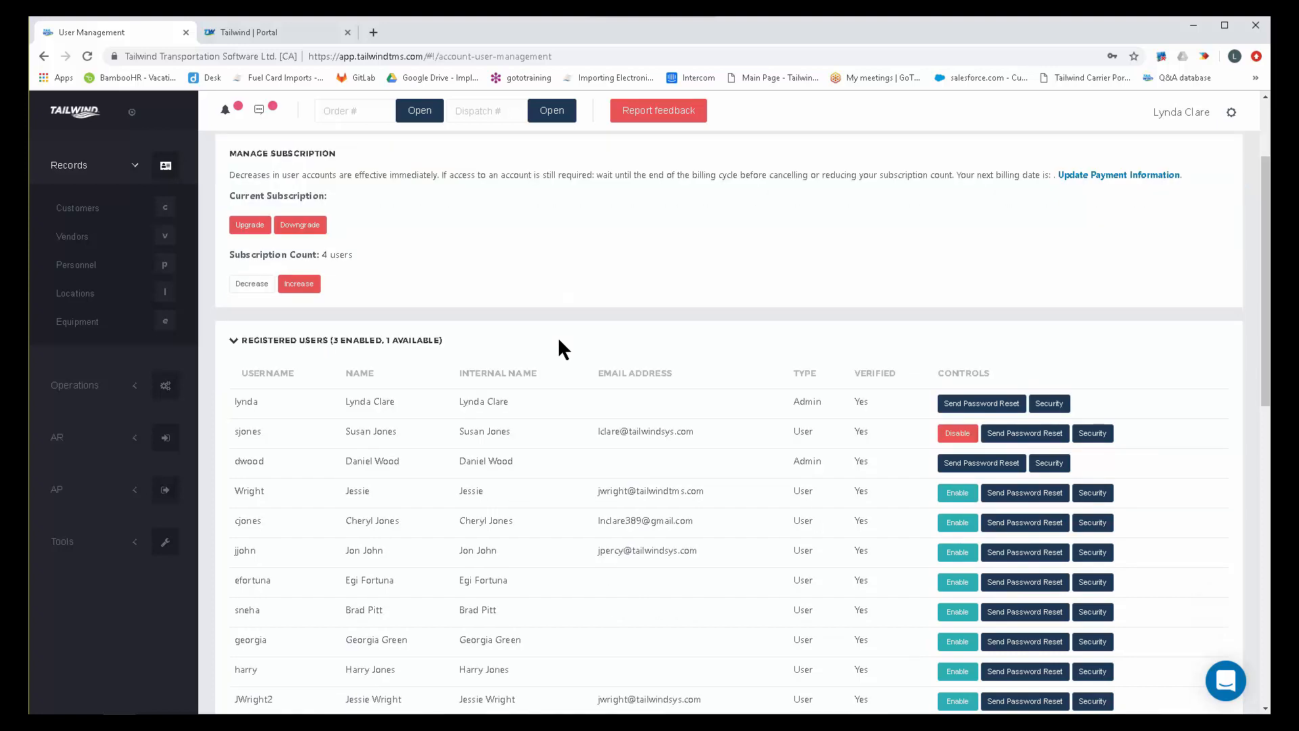
Examine the personnel list, highlight a listed person's e-mail address, and go back to the registered users' account controls.
scroll(558, 347, down, 4)
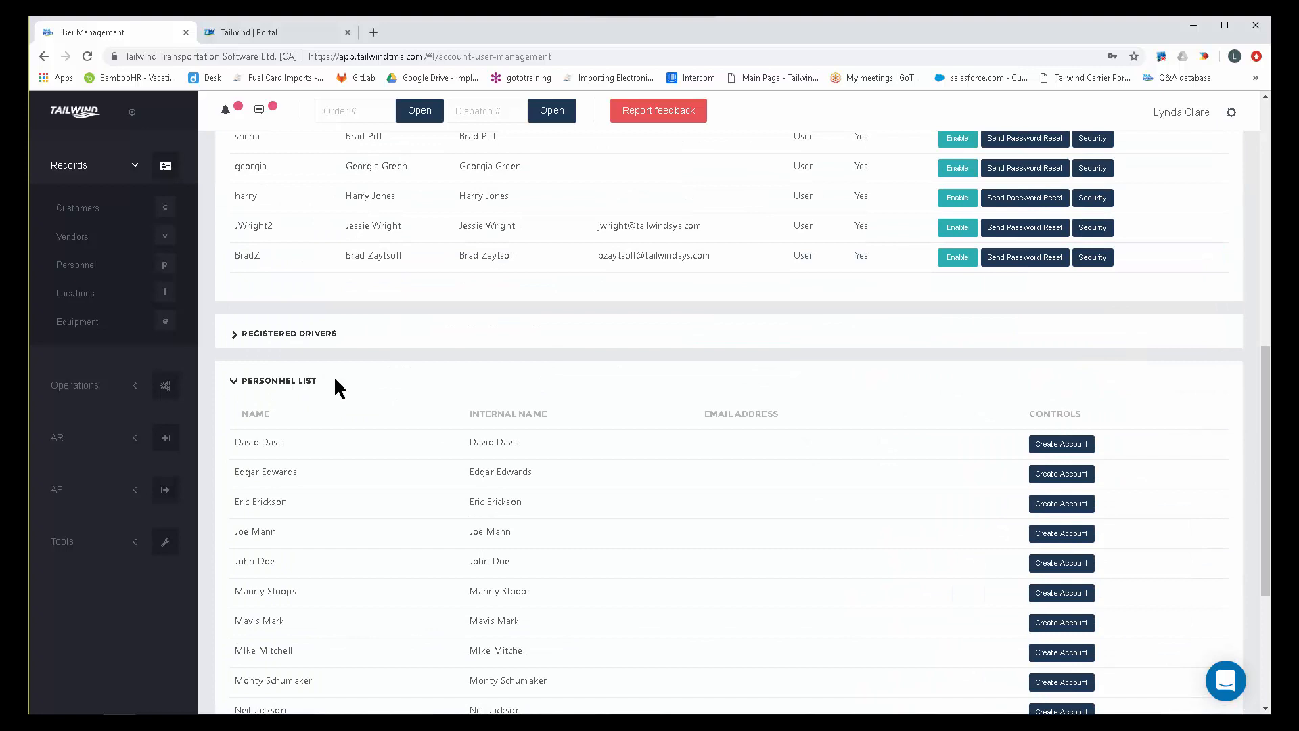
scroll(496, 421, down, 3)
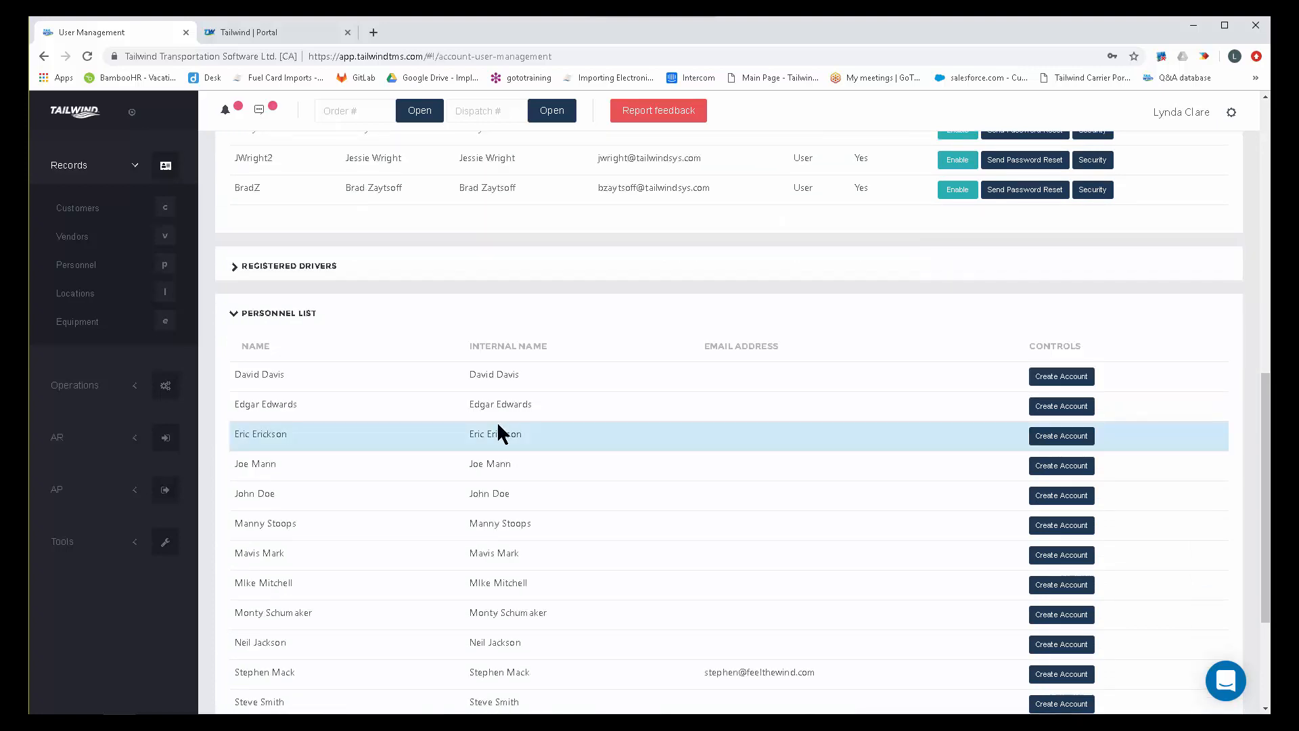
scroll(500, 441, down, 1)
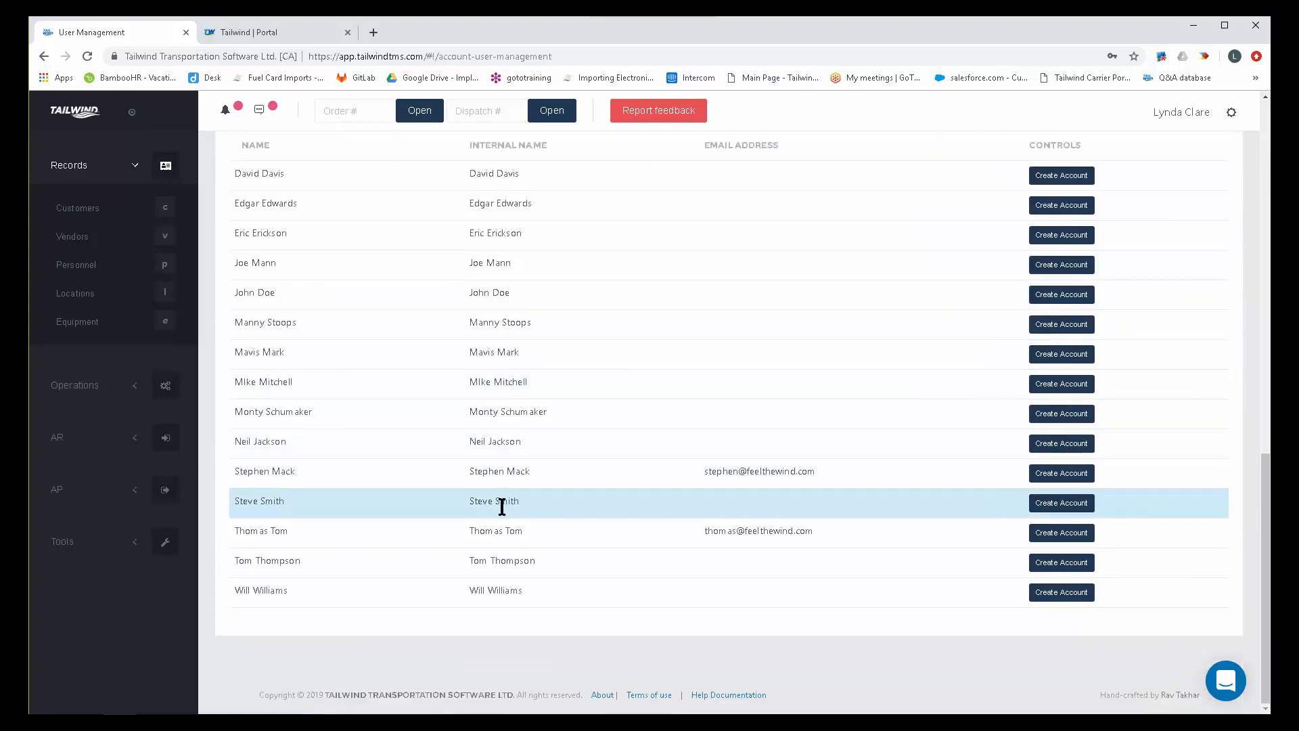
scroll(501, 506, up, 2)
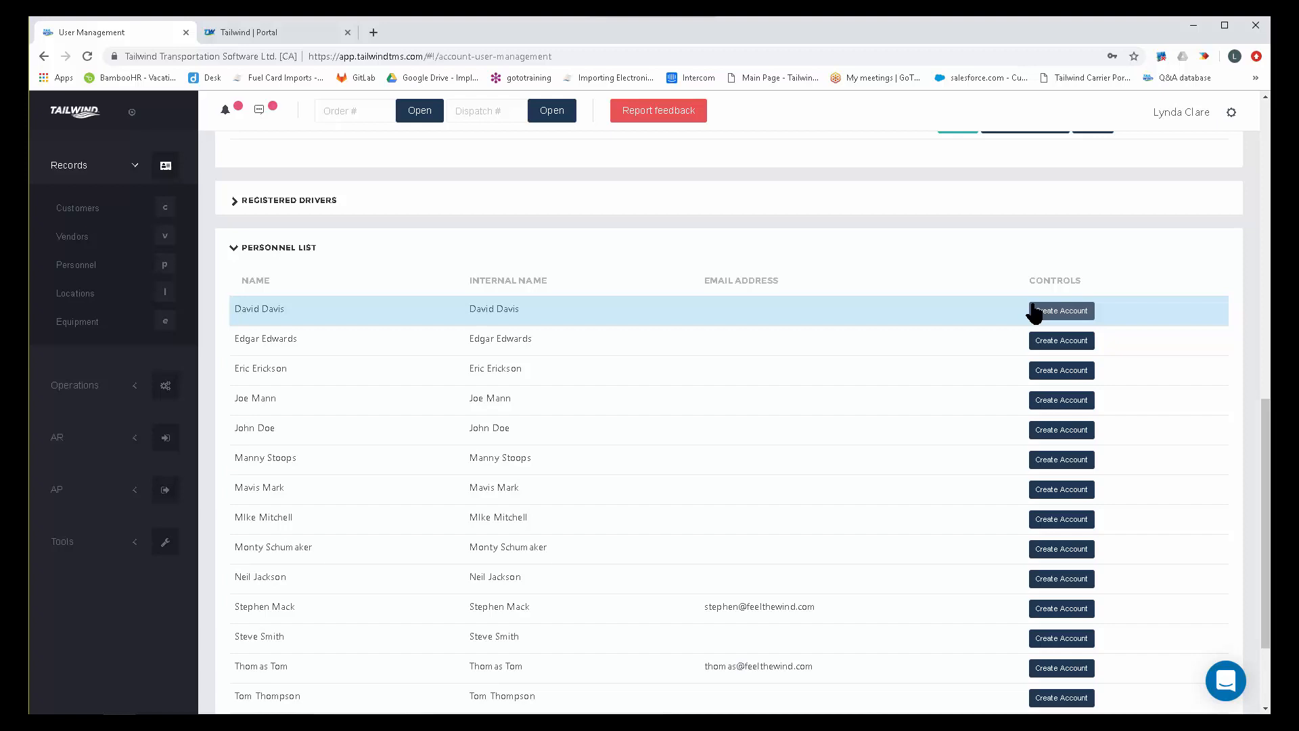
drag(817, 606, 696, 609)
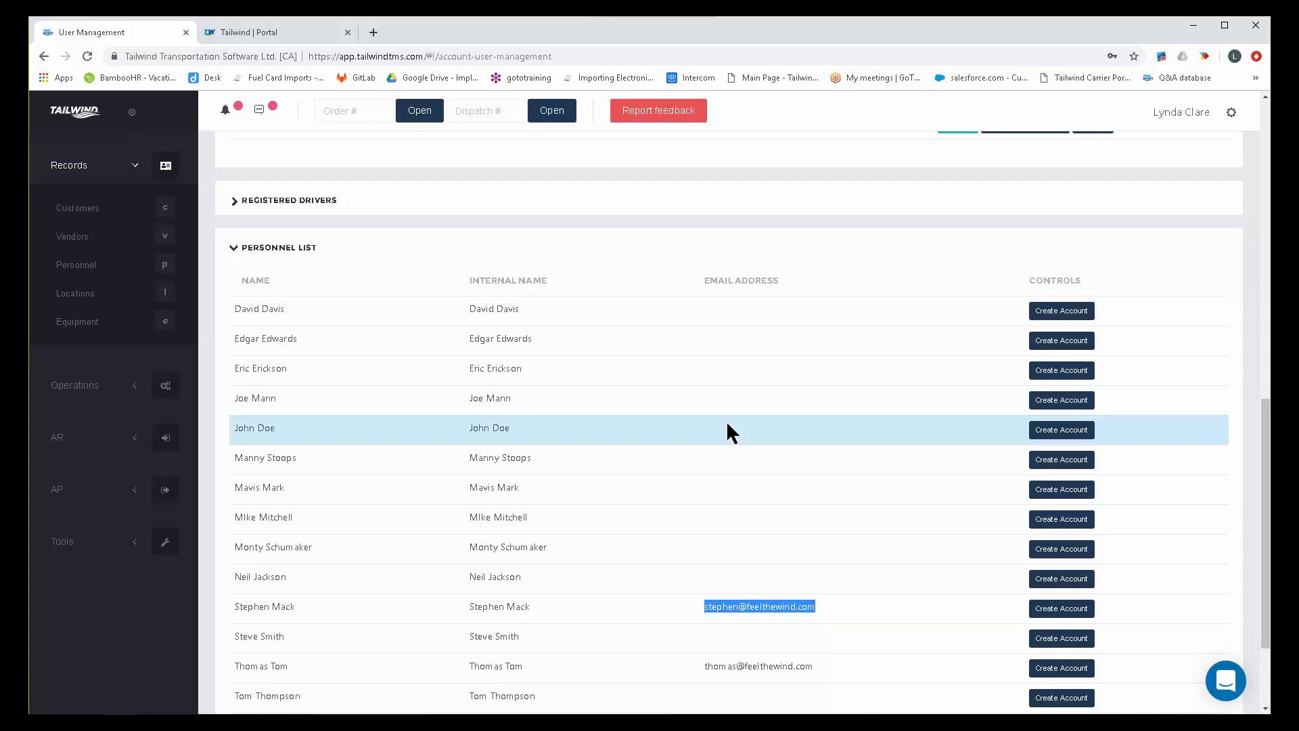
scroll(727, 425, up, 7)
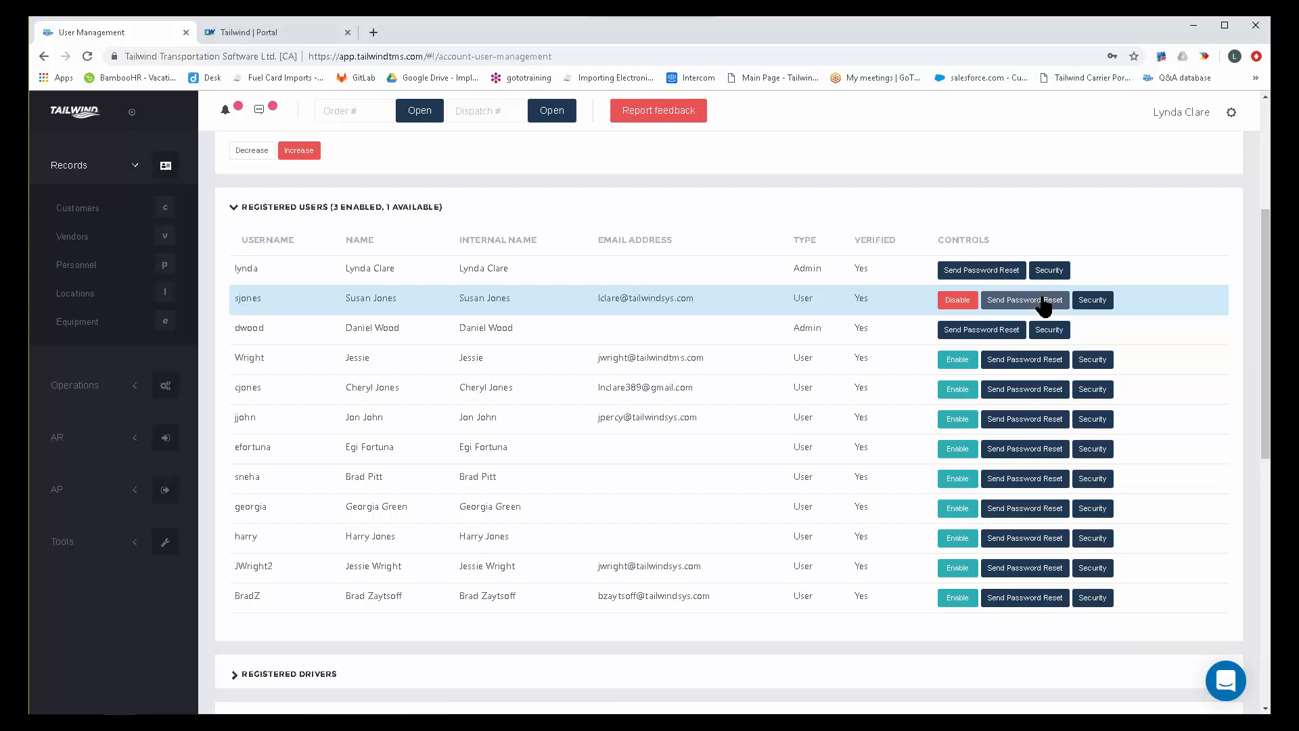
Open the security settings of the enabled User-type account and expand its Personnel, Customers and Vendors permissions.
click(1099, 303)
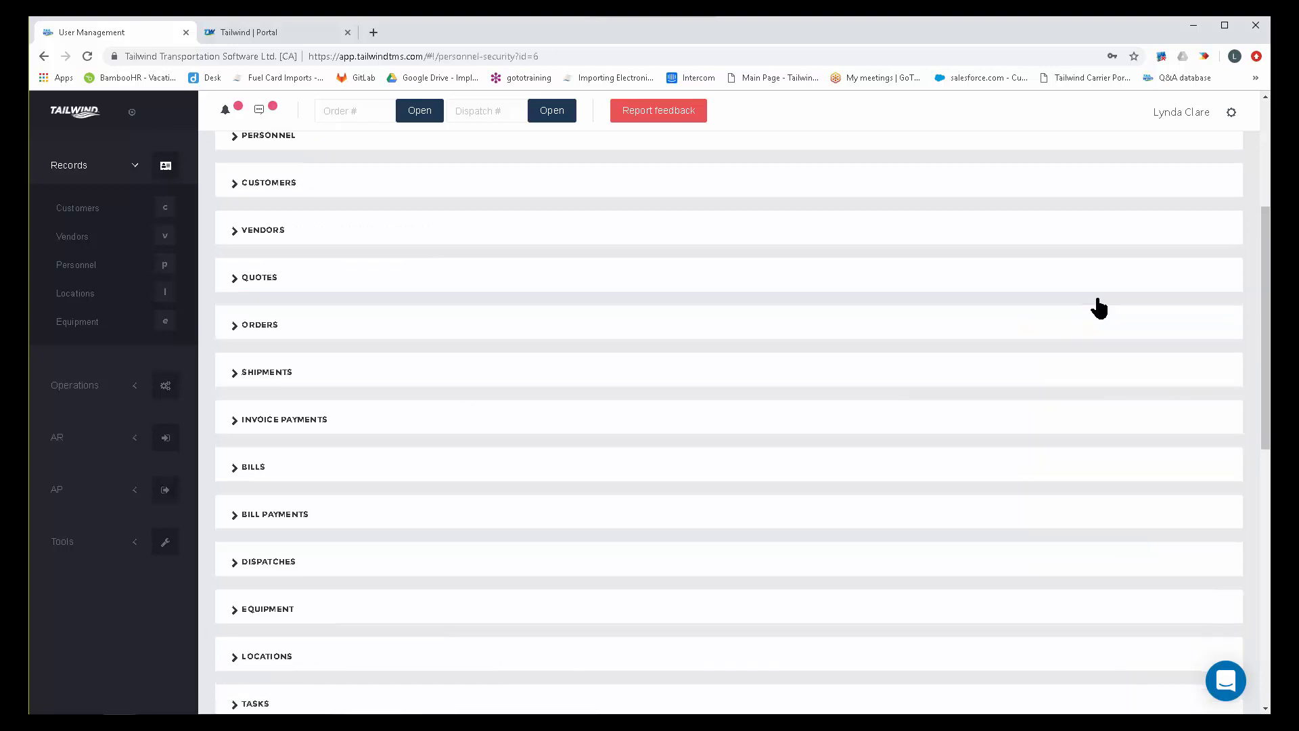
scroll(600, 331, up, 1)
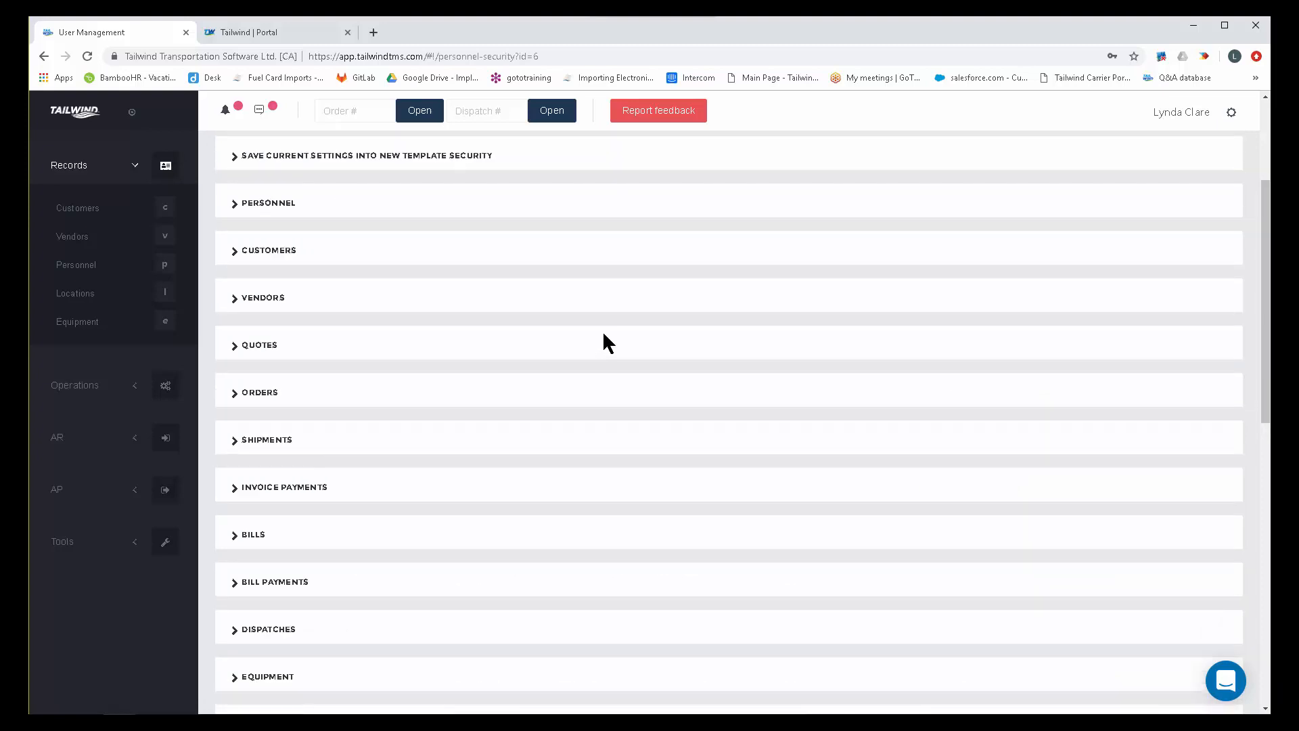
scroll(603, 330, up, 1)
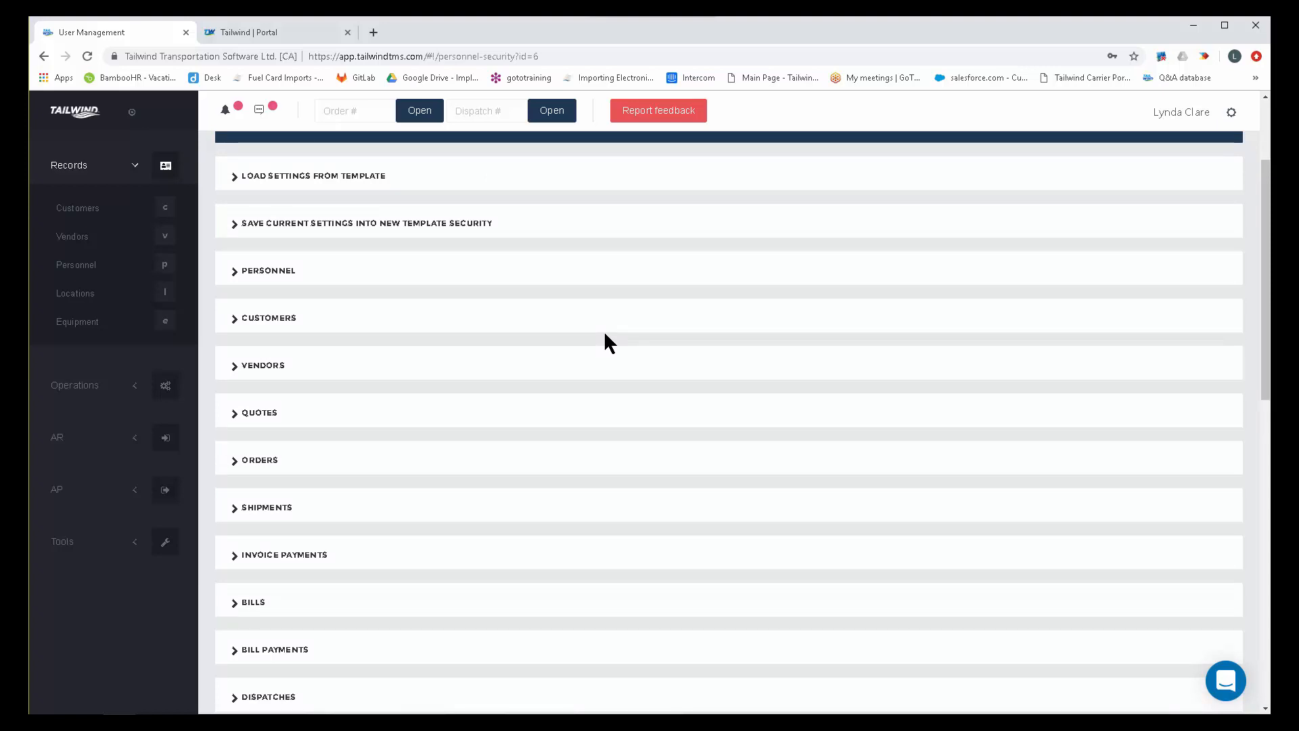
click(233, 270)
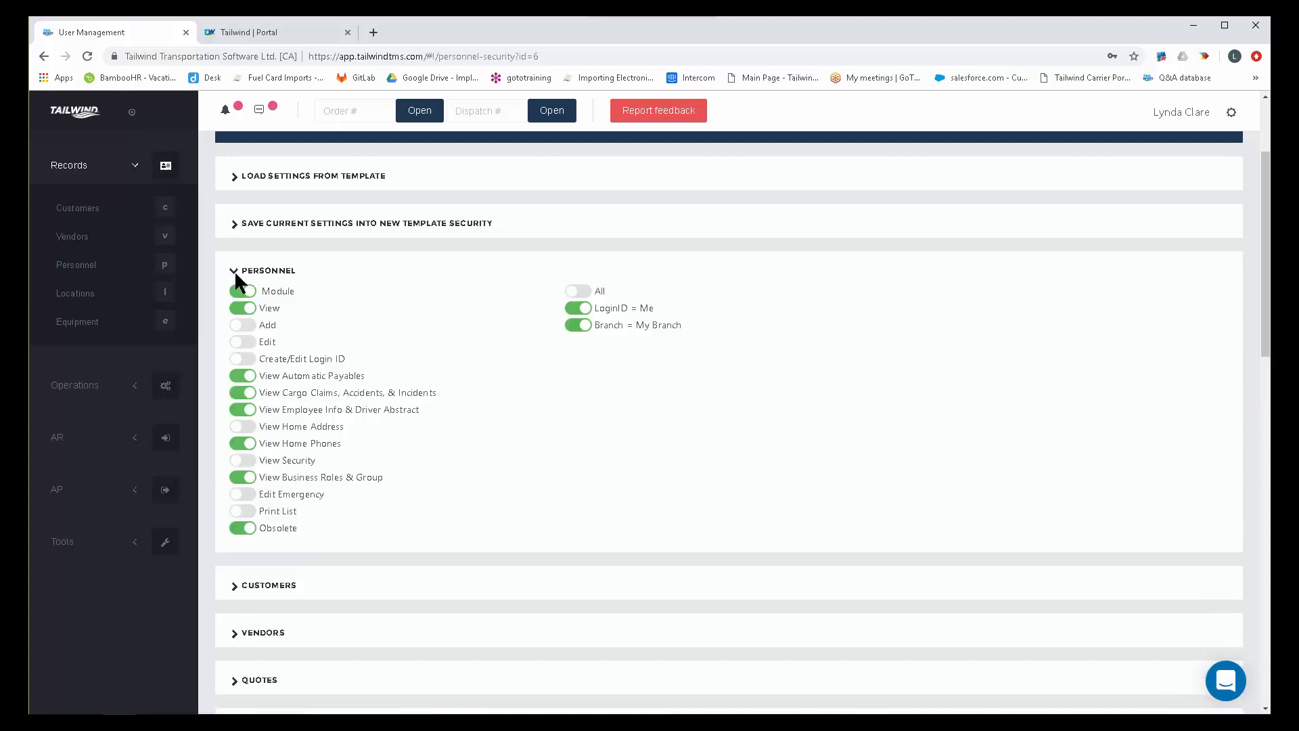
scroll(439, 433, down, 2)
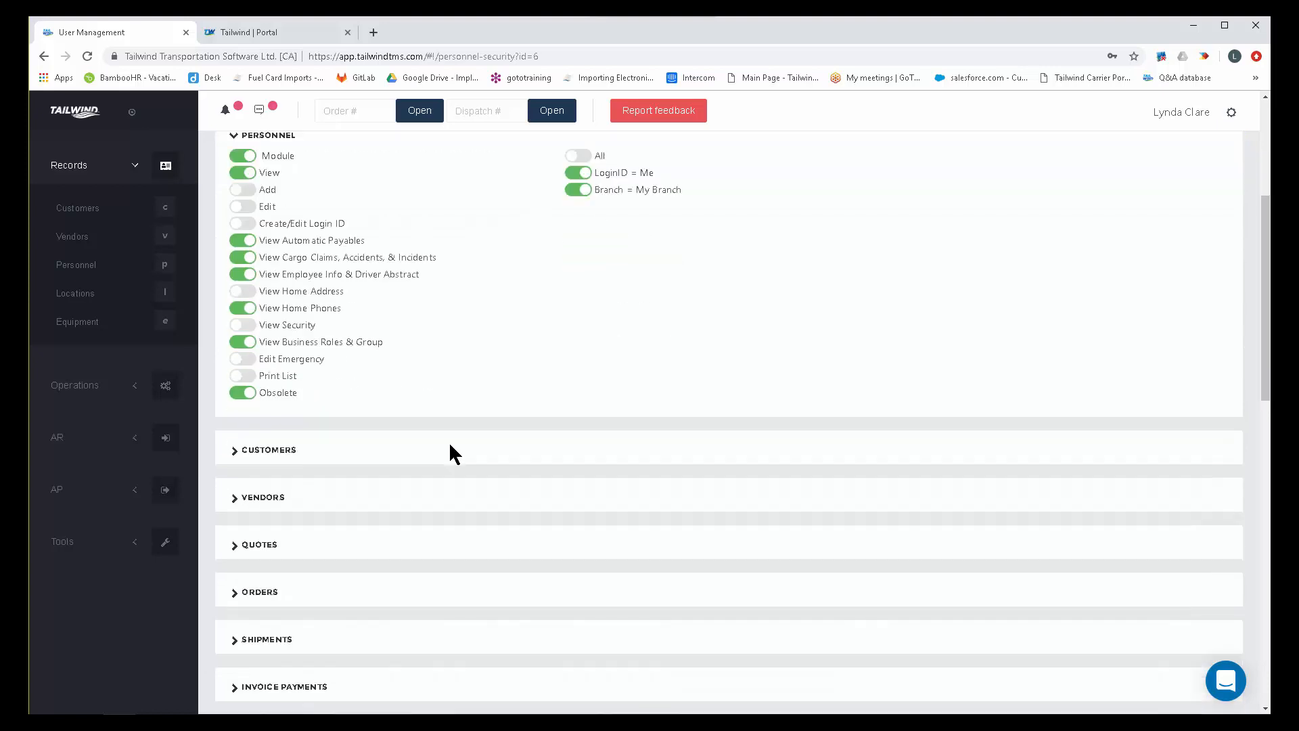
click(234, 449)
scroll(400, 518, down, 4)
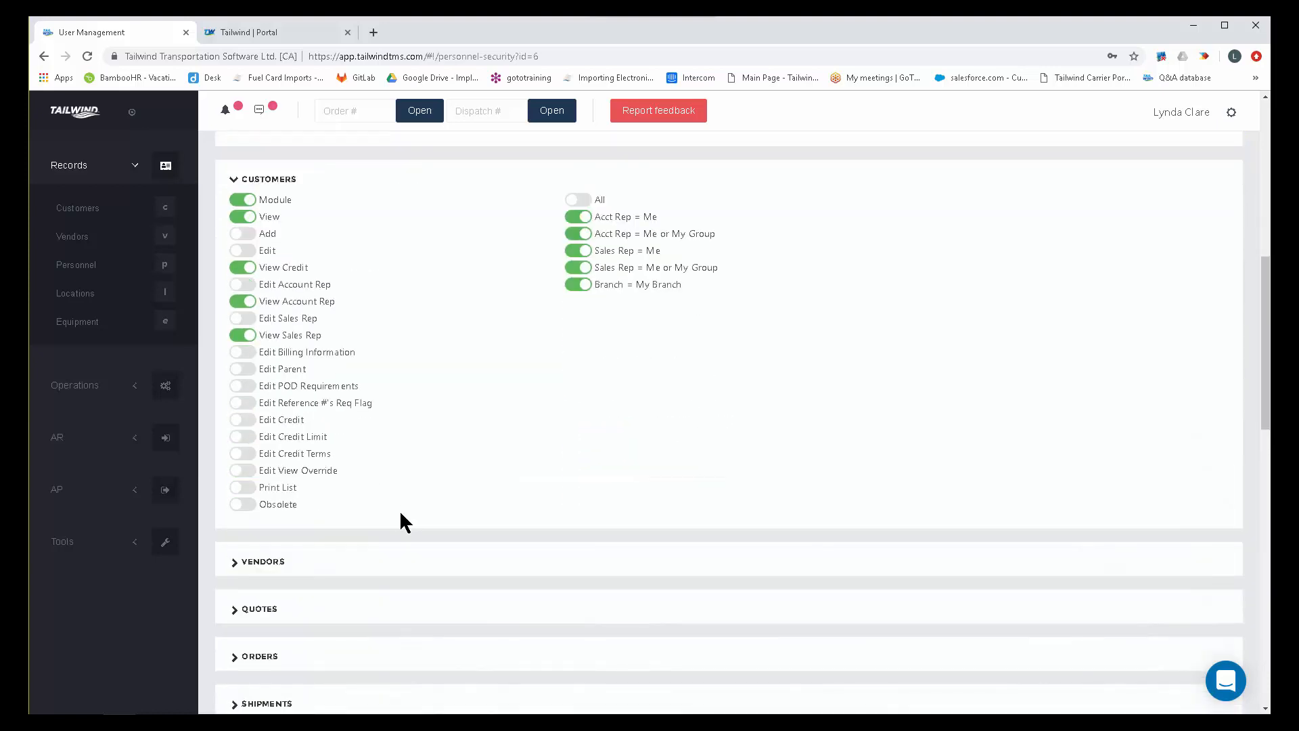
click(234, 560)
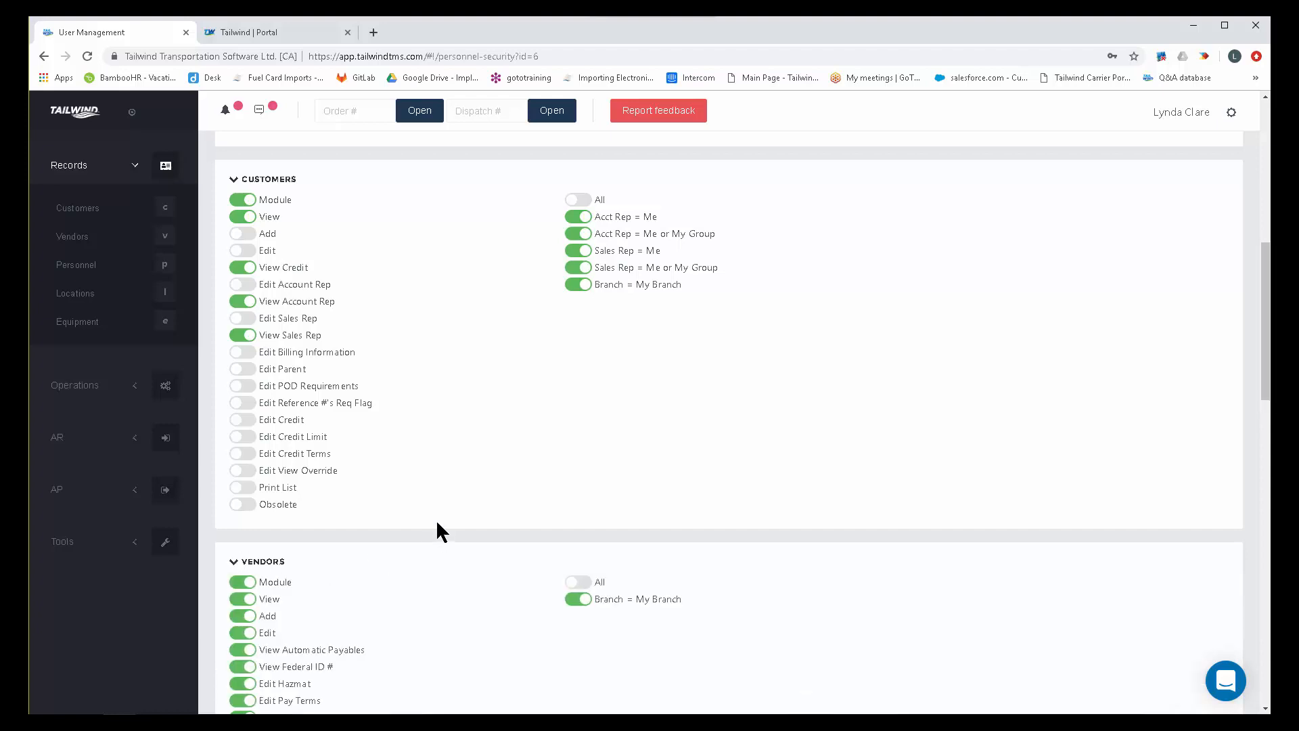
Switch the Edit Credit permission under Customers on and back off.
click(240, 420)
click(239, 421)
scroll(452, 417, up, 8)
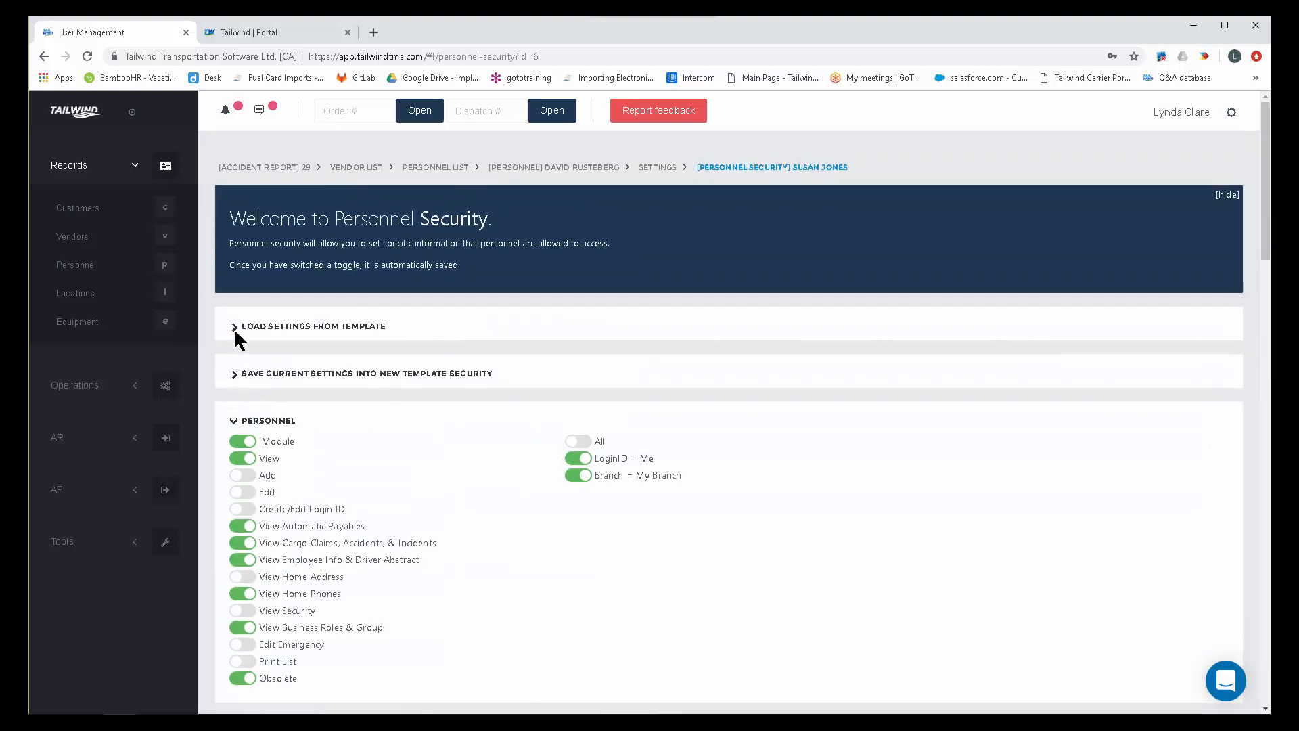
Check the templates offered under Load Settings From Template, and review the Personnel, Customers and Vendors permissions.
click(234, 326)
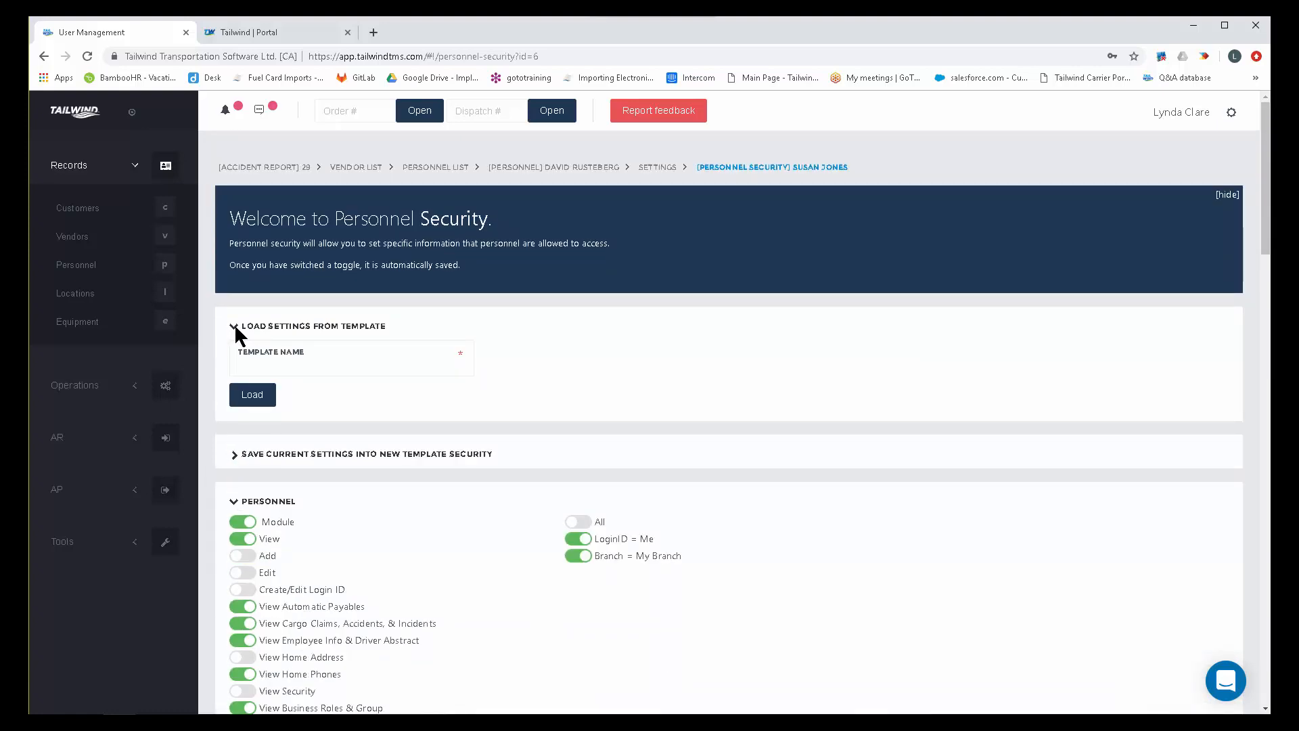
click(338, 372)
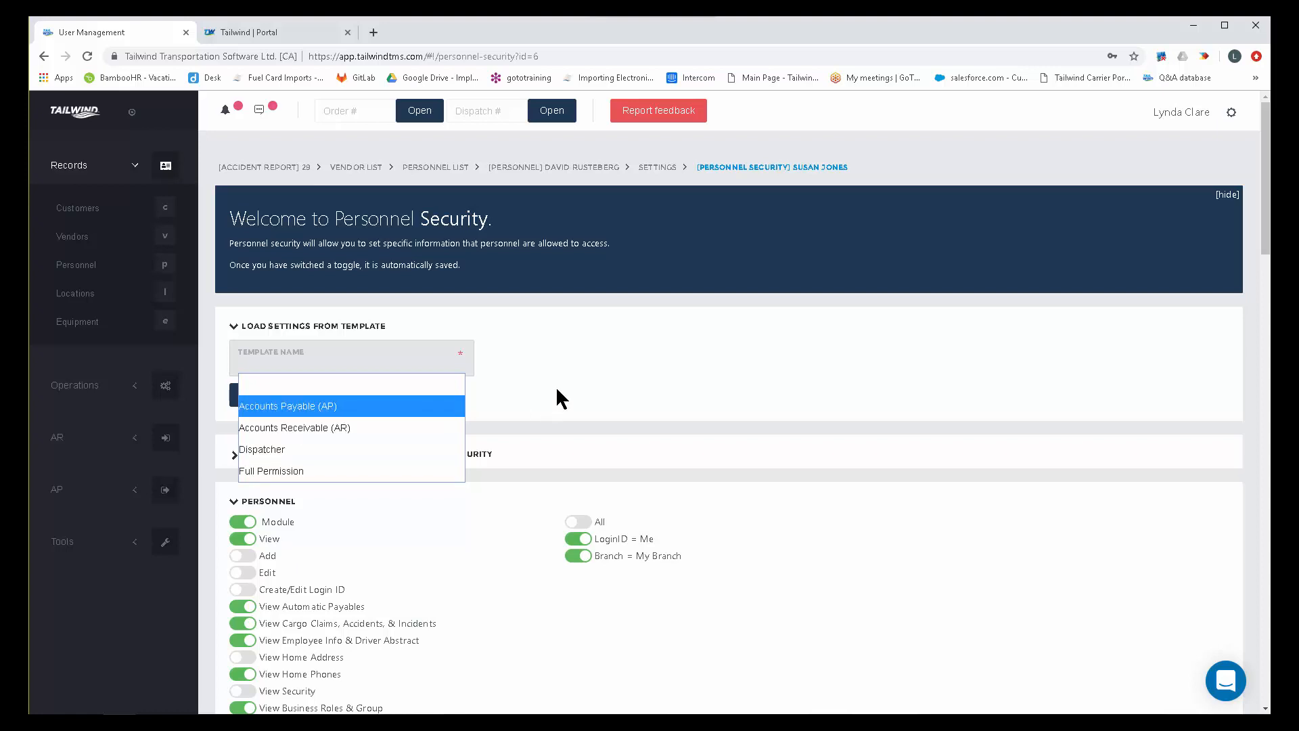
click(496, 394)
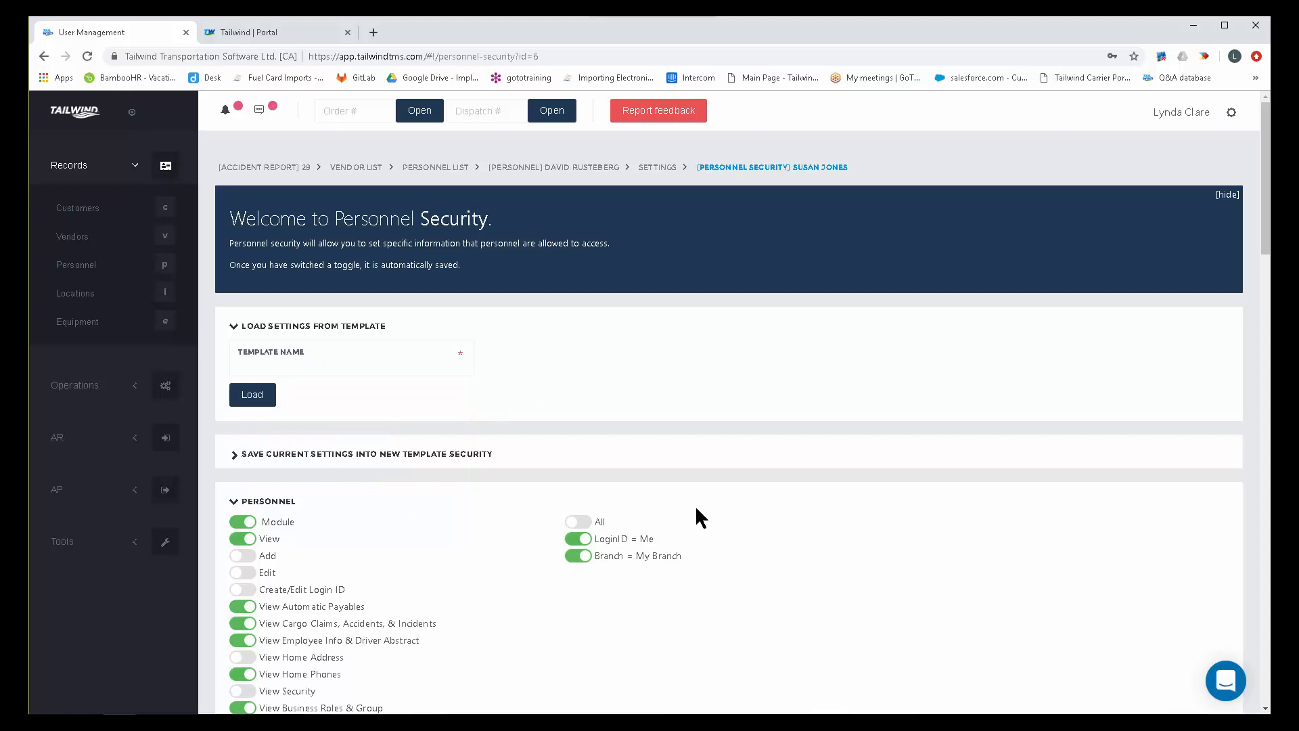
scroll(701, 502, down, 3)
scroll(703, 504, down, 1)
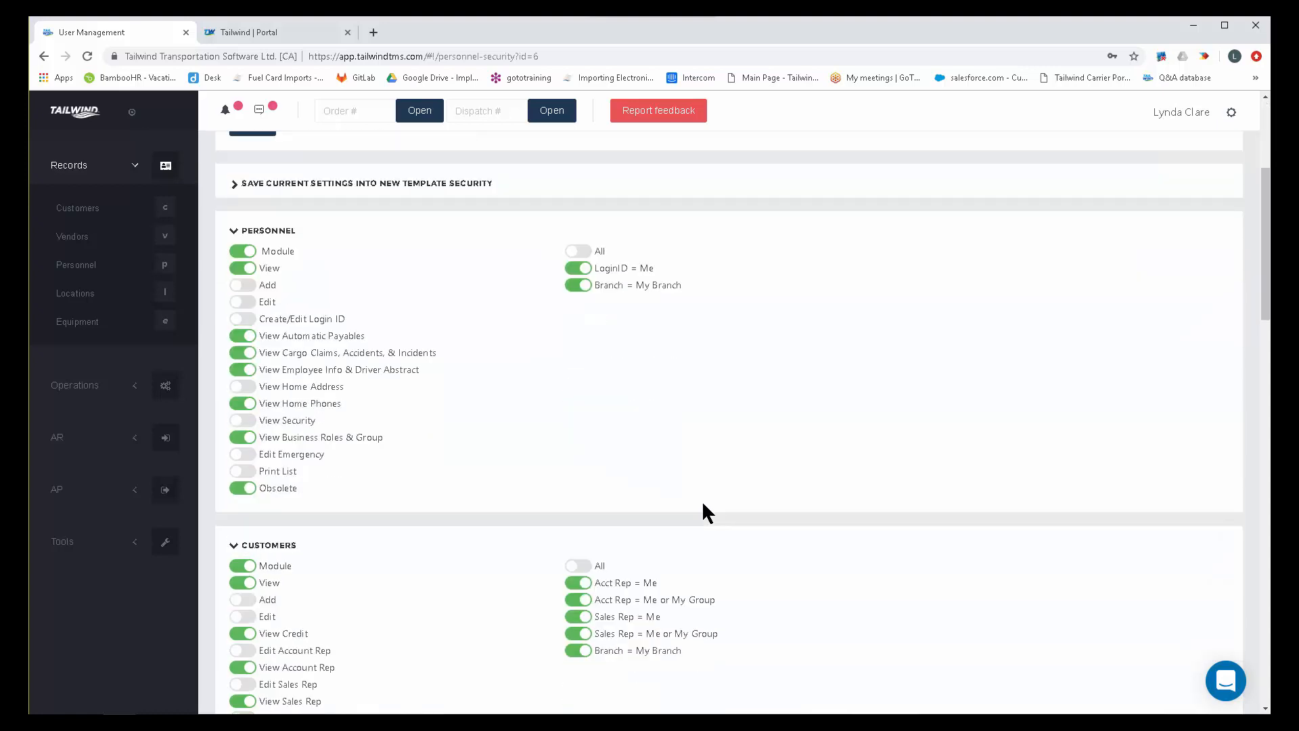
scroll(703, 503, down, 5)
scroll(702, 504, down, 5)
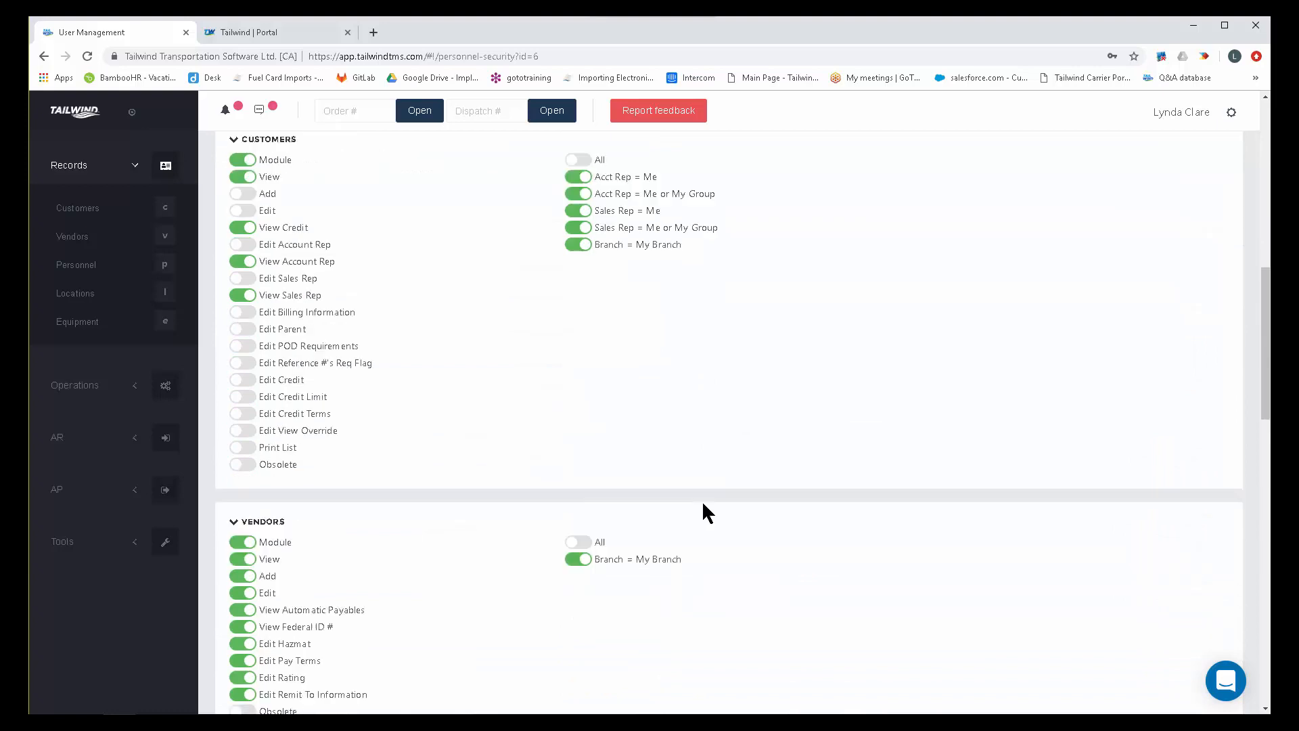
scroll(701, 501, up, 12)
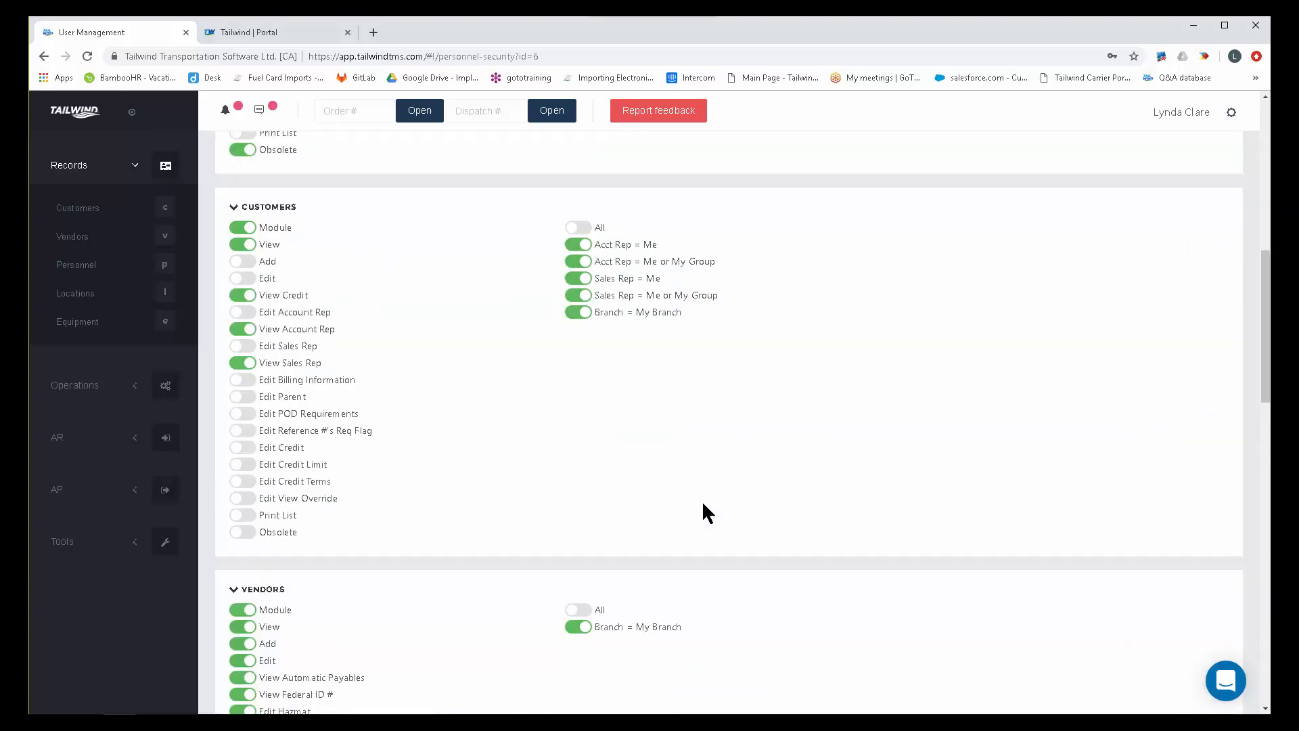
Open the Help Documentation from the account options and return to the personnel security page.
click(1230, 118)
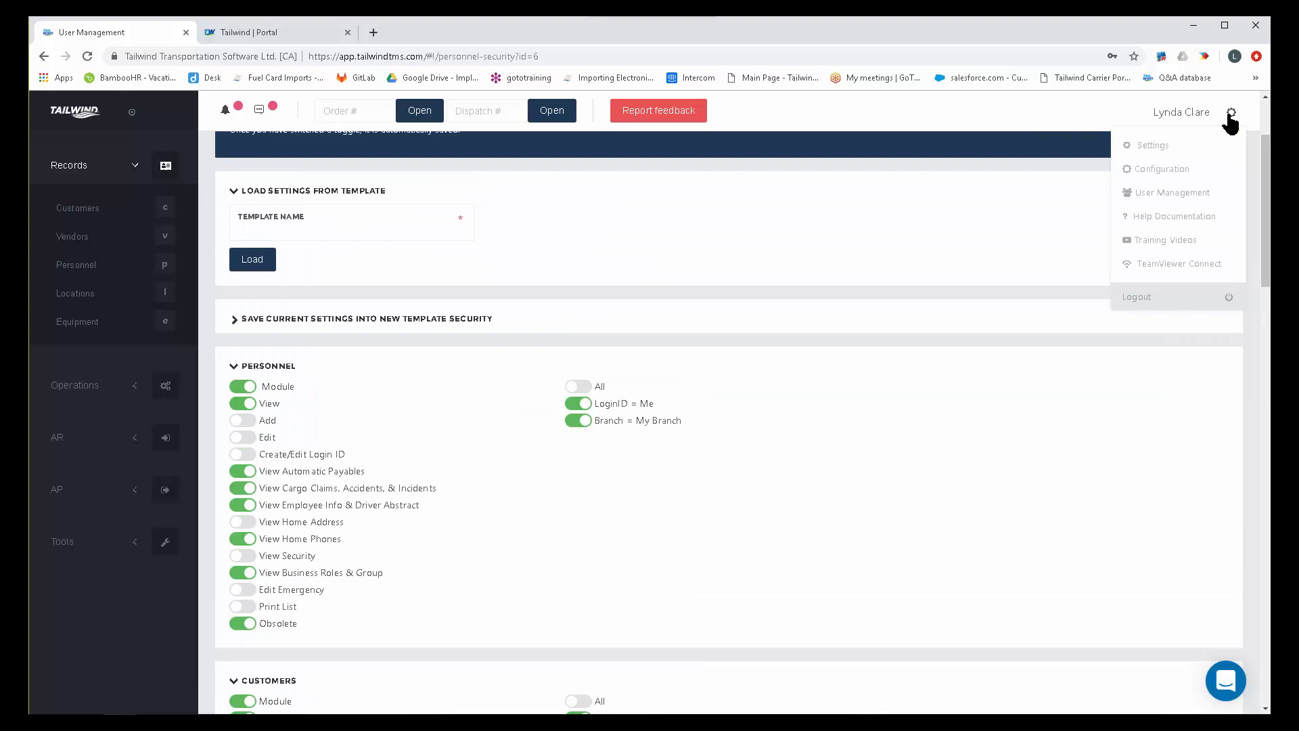
click(1173, 218)
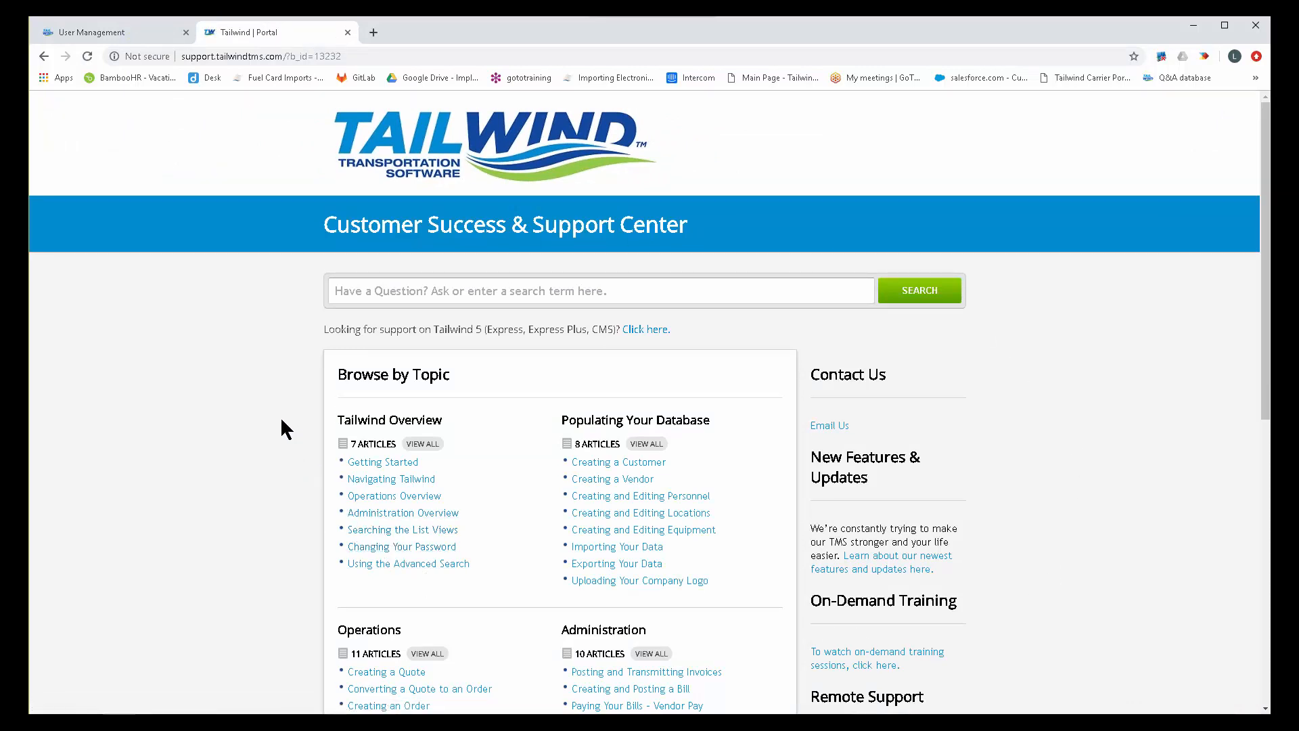
click(126, 29)
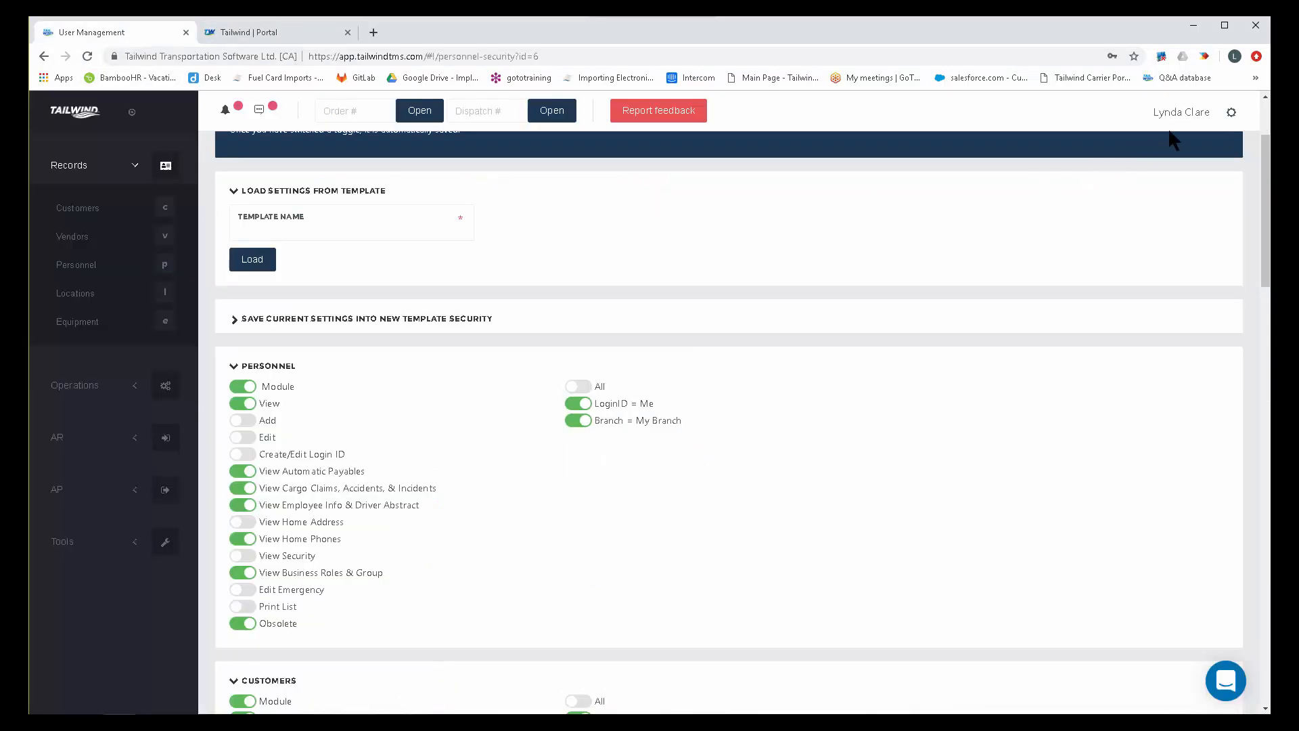
Open the Configuration page and highlight its categories from Company Information through Reset Initial Configuration.
click(1240, 113)
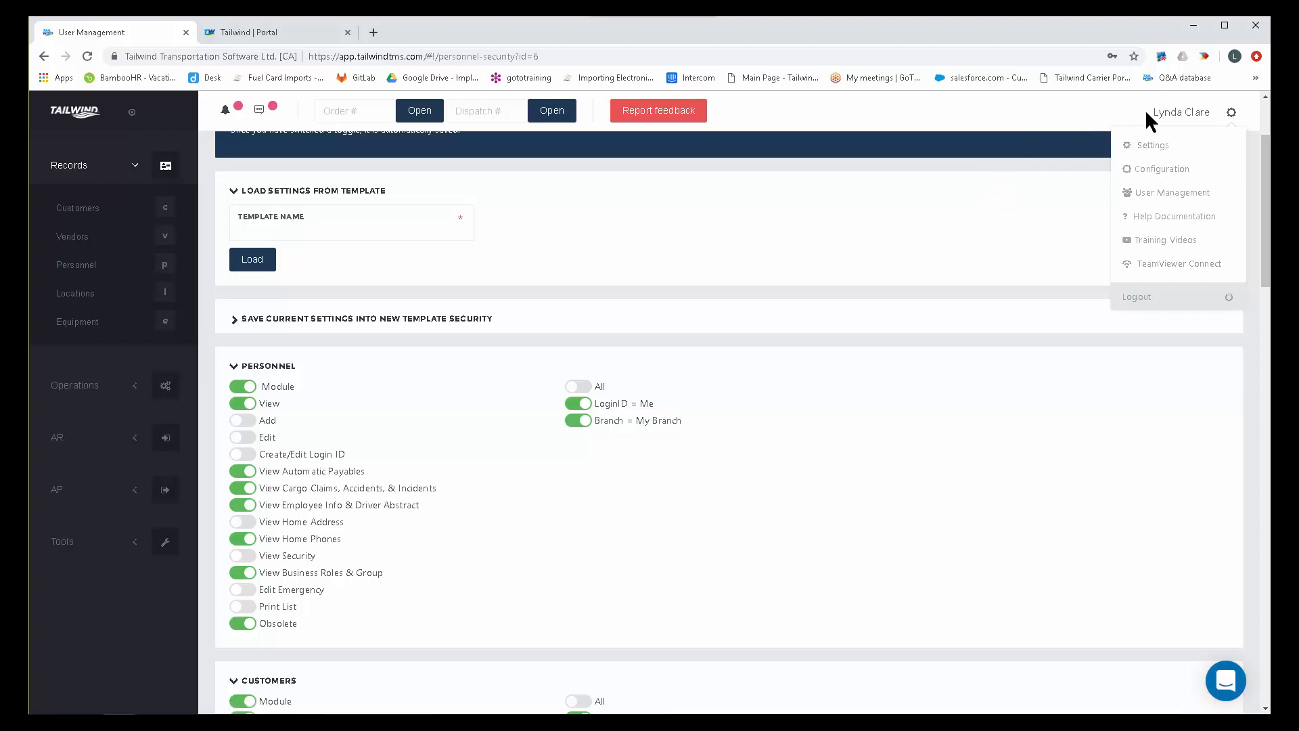
click(1168, 169)
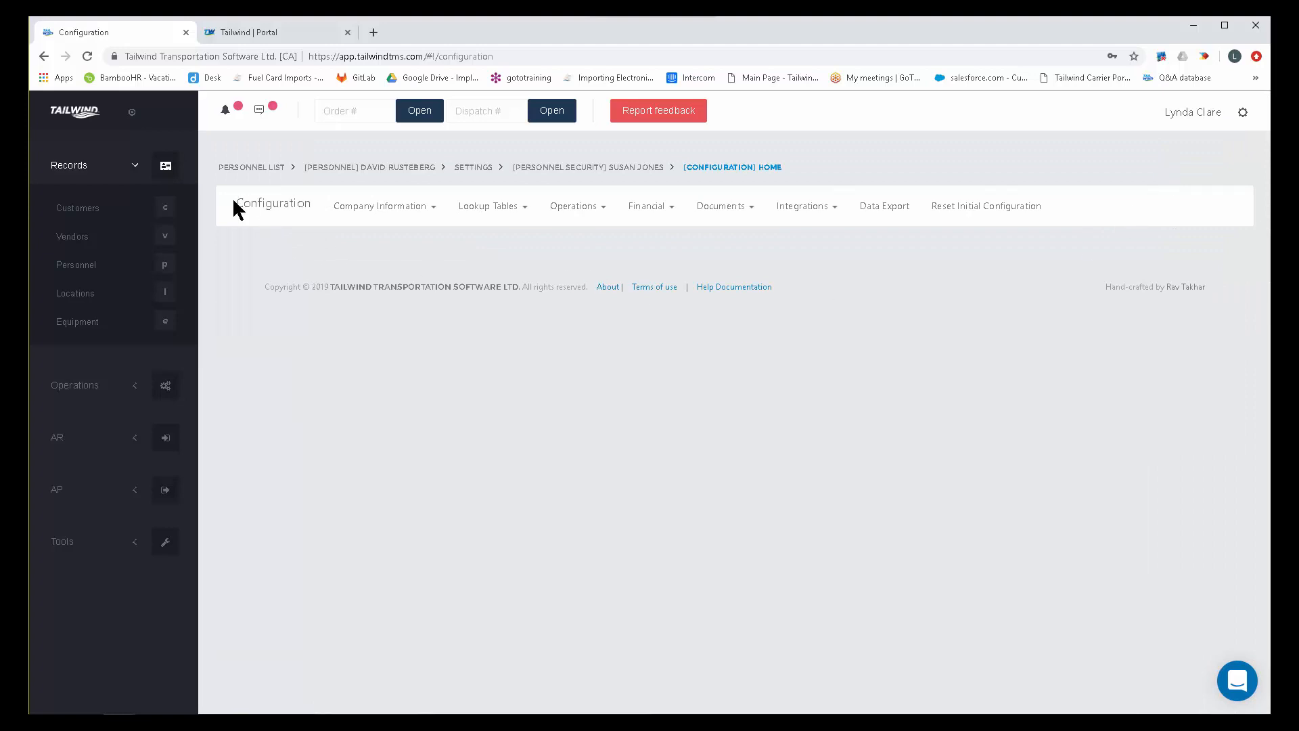
drag(230, 203, 1068, 215)
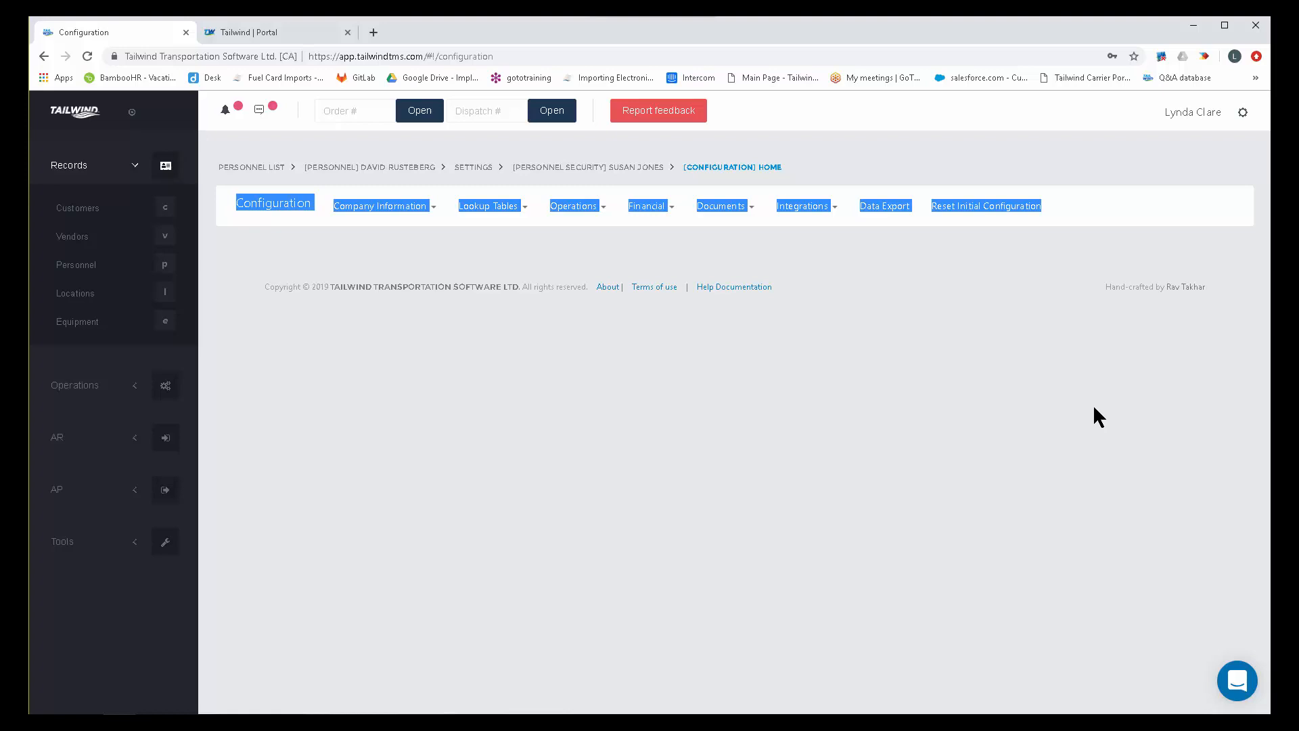
Open the company's General Information and open the ABC Trucking branch for editing.
click(353, 205)
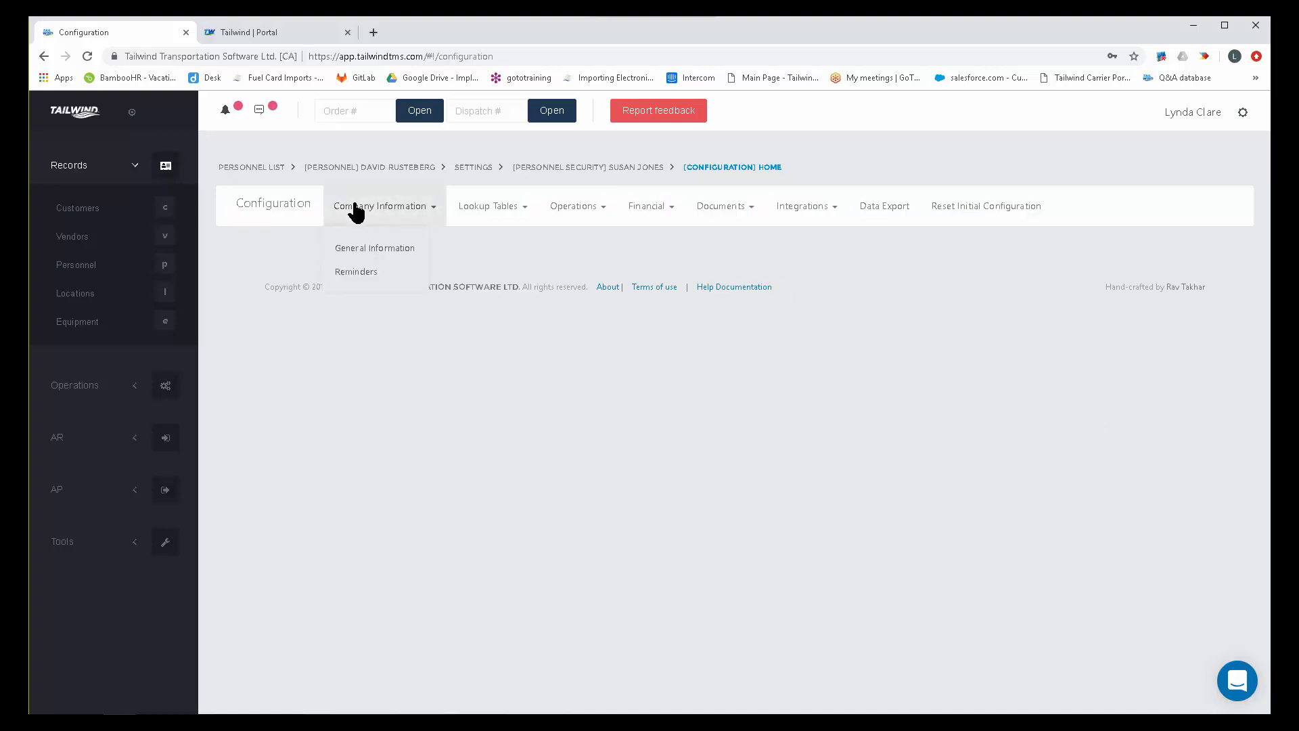
click(382, 249)
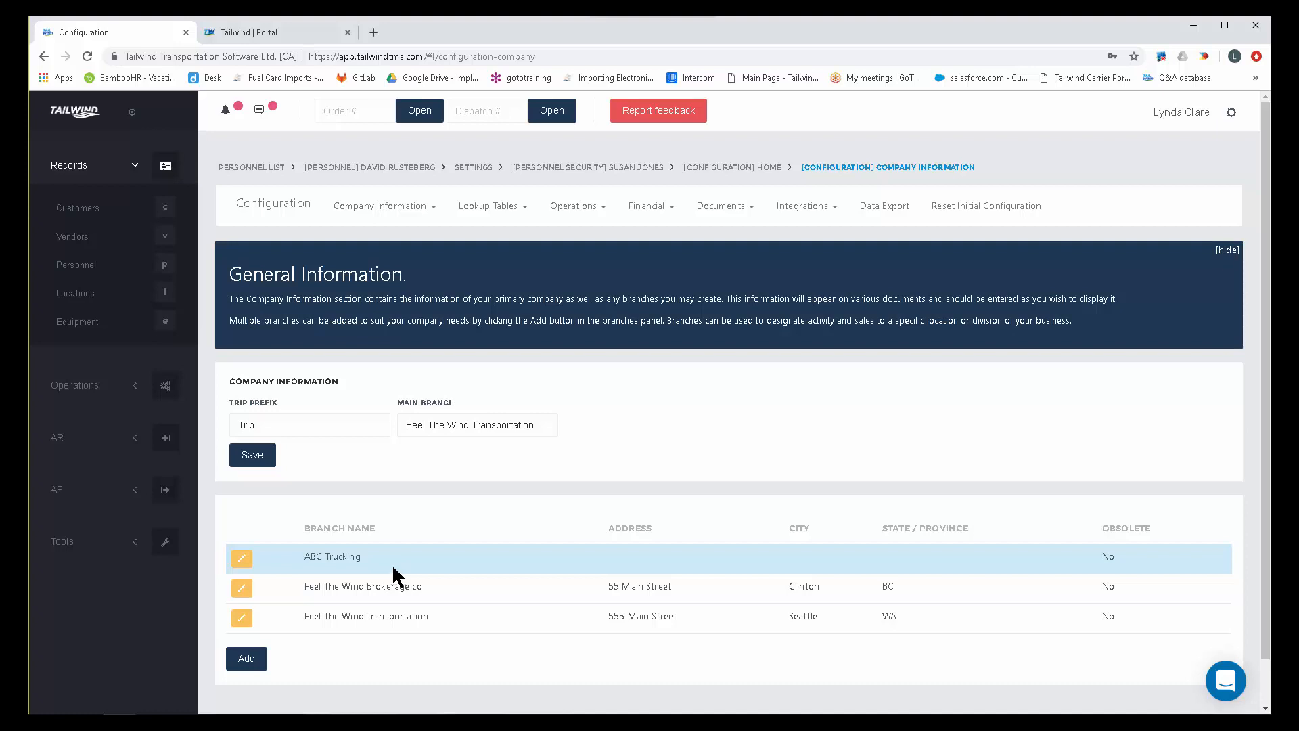
drag(306, 562, 295, 559)
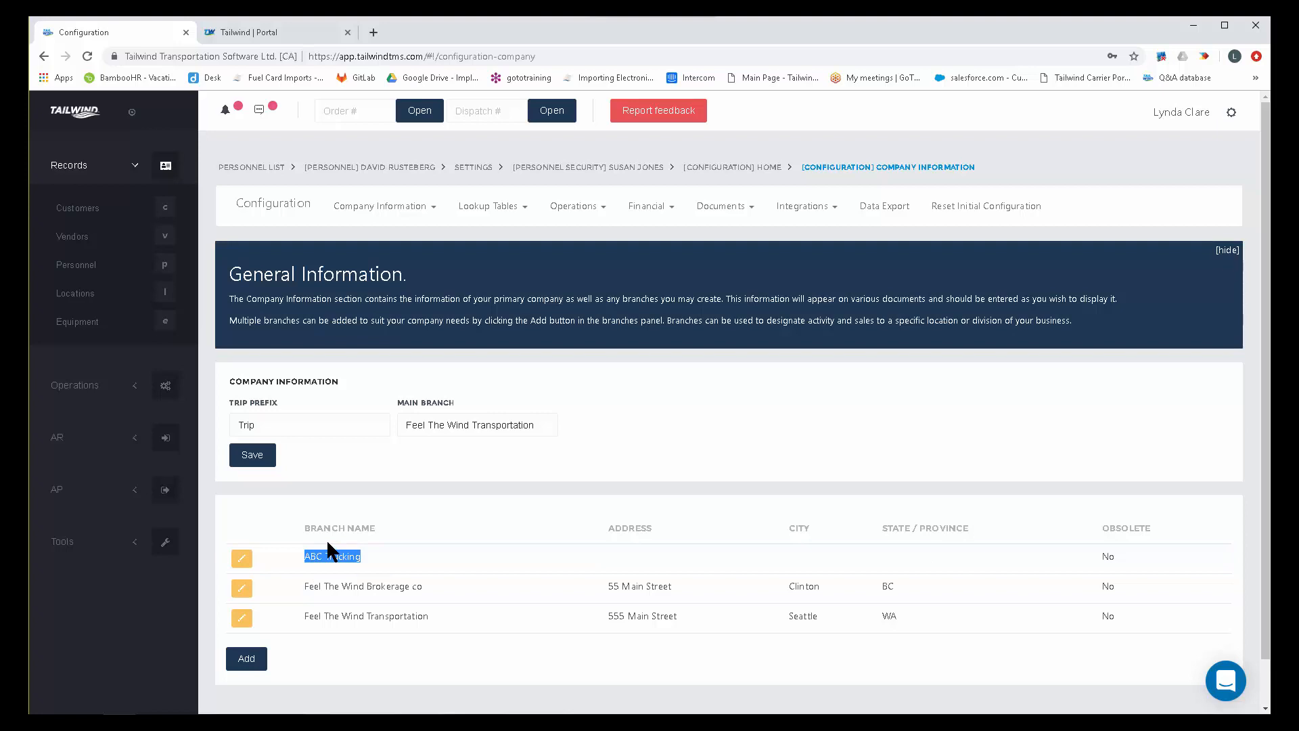
click(242, 560)
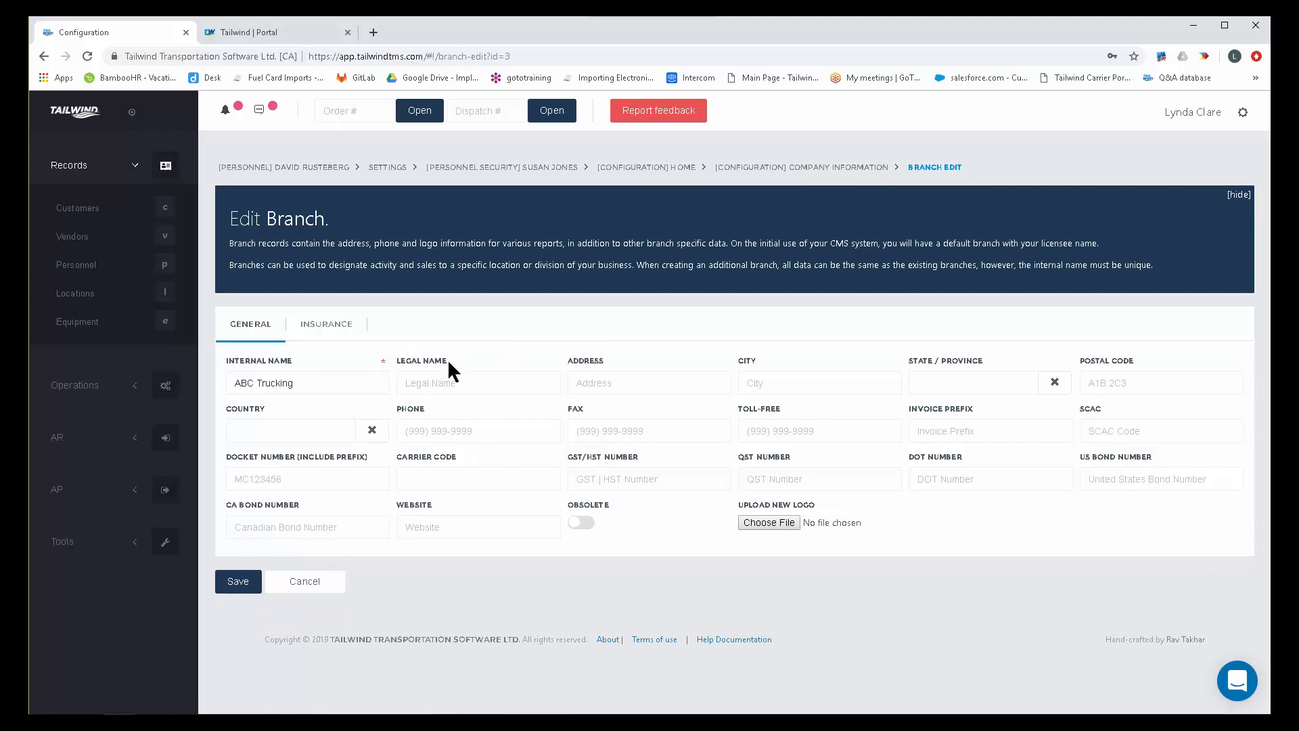
Examine the branch's general fields, highlighting legal name, address, city, GST/HST number and DOT number.
drag(414, 364, 393, 357)
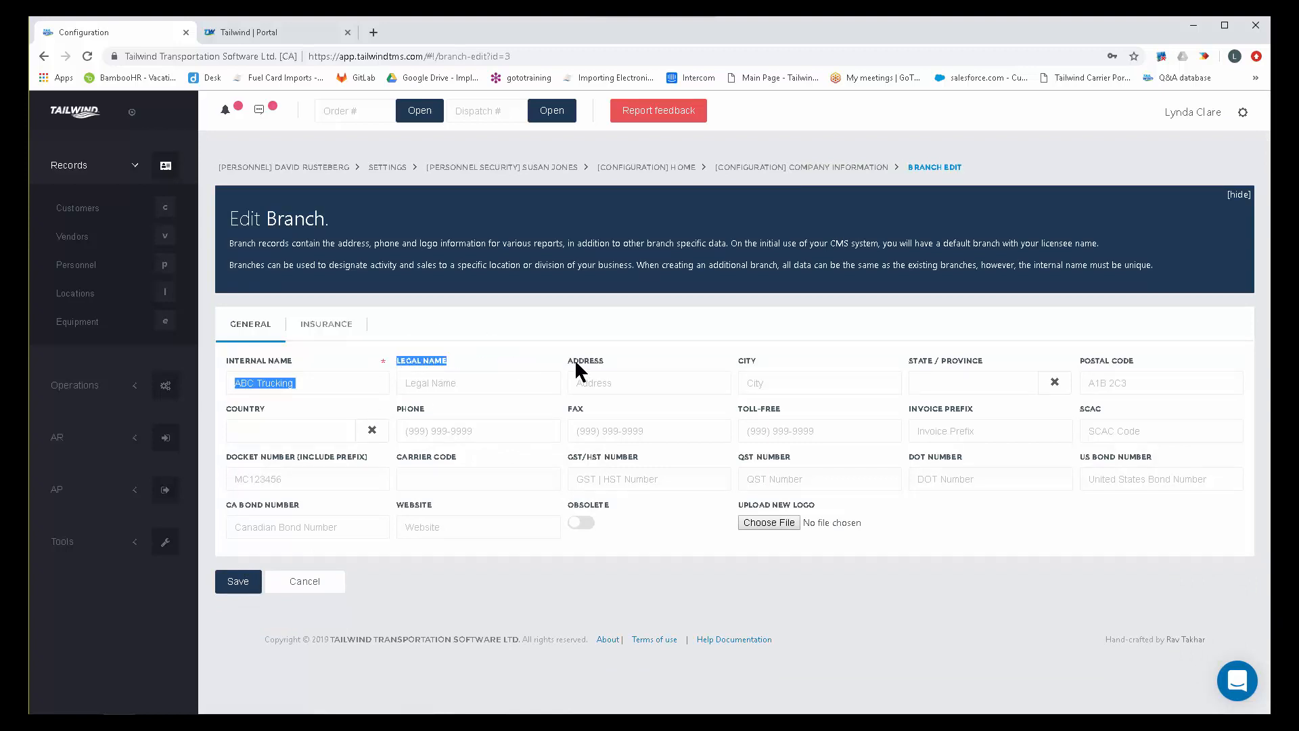
drag(603, 357, 570, 364)
click(756, 364)
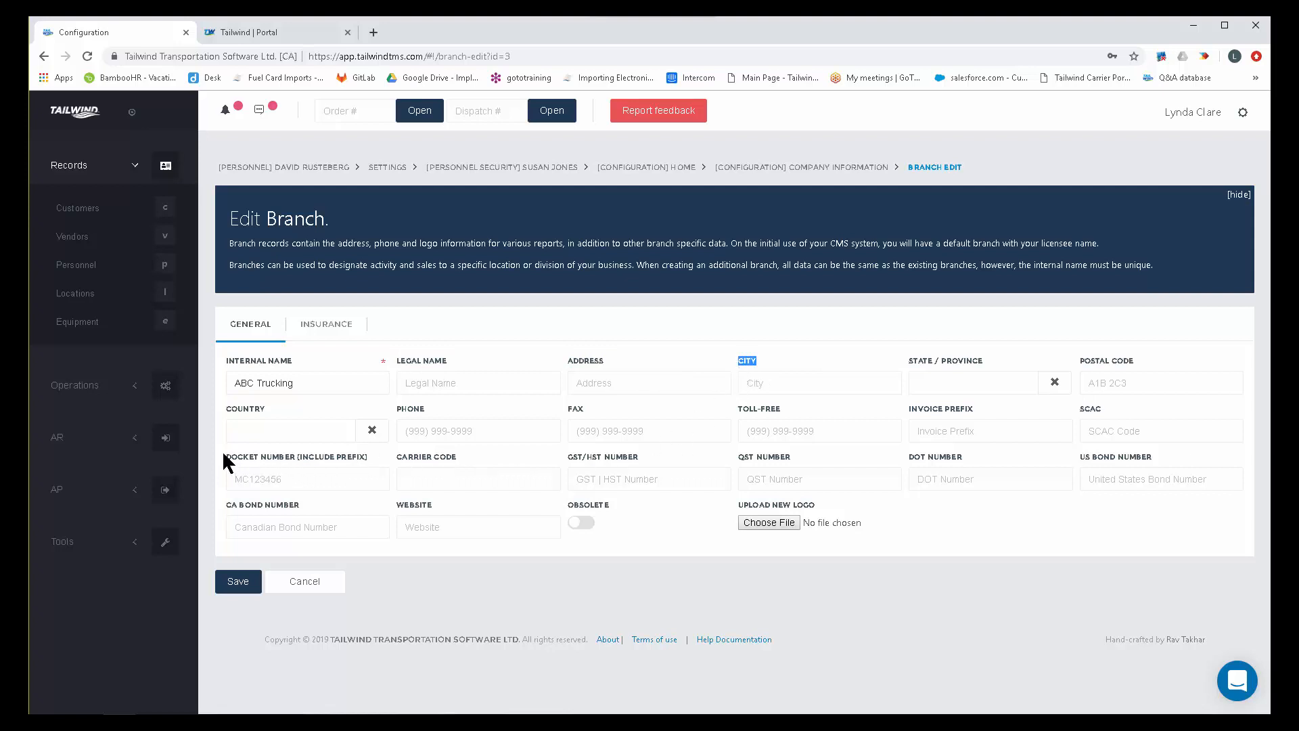
drag(225, 457, 436, 460)
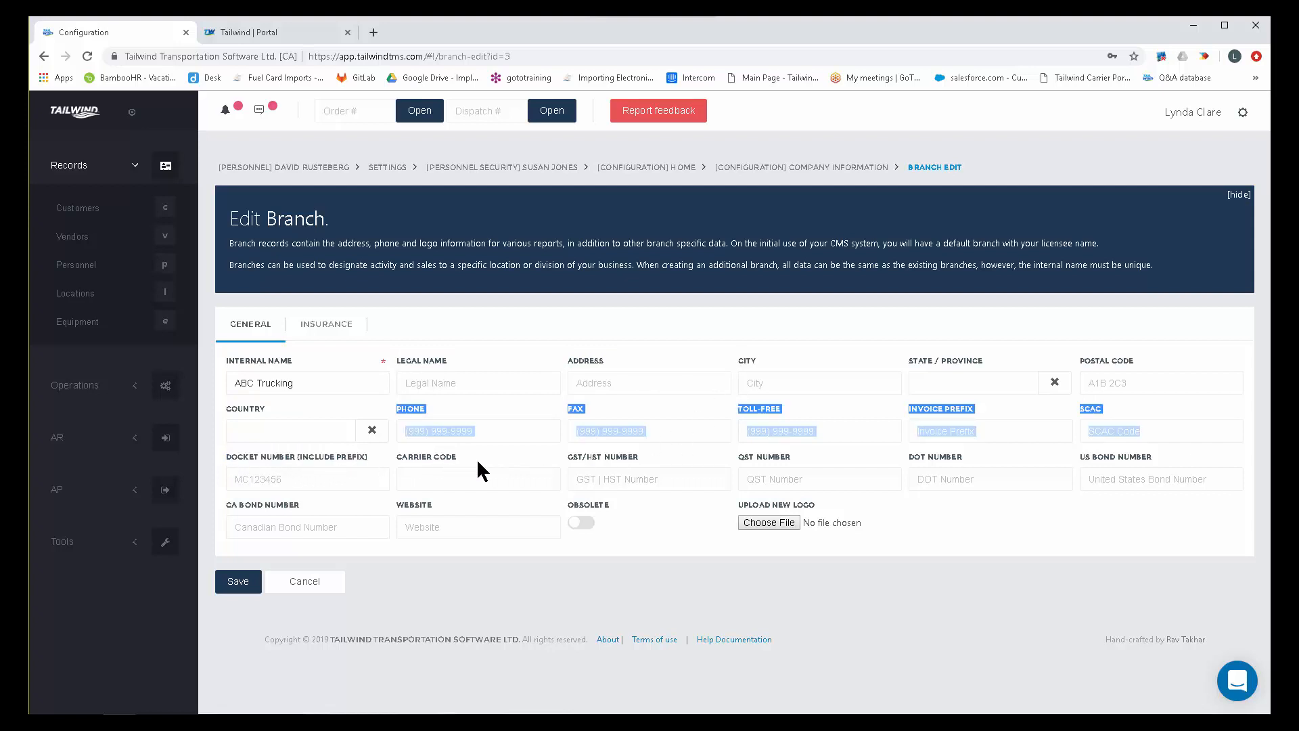
drag(632, 450, 598, 454)
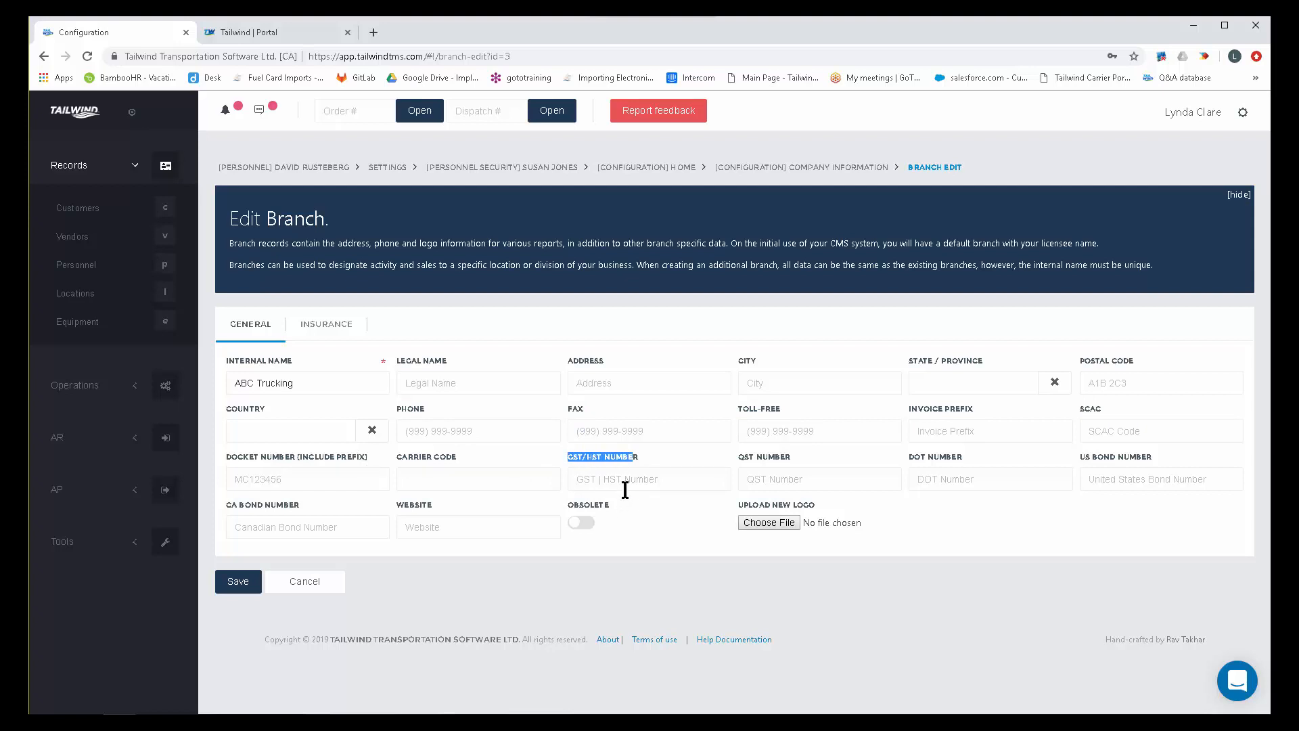
drag(963, 457, 907, 460)
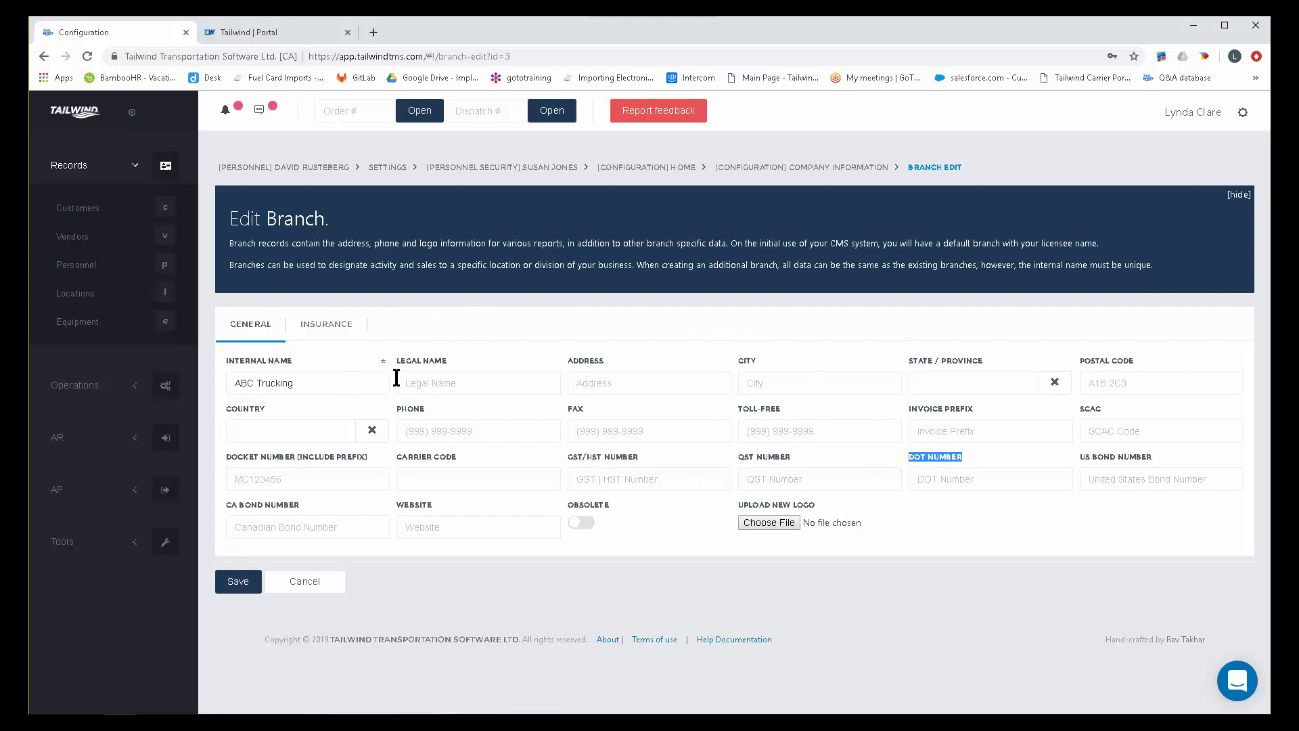
Open the file chooser for uploading a new branch logo, and cancel it without choosing a file.
click(819, 507)
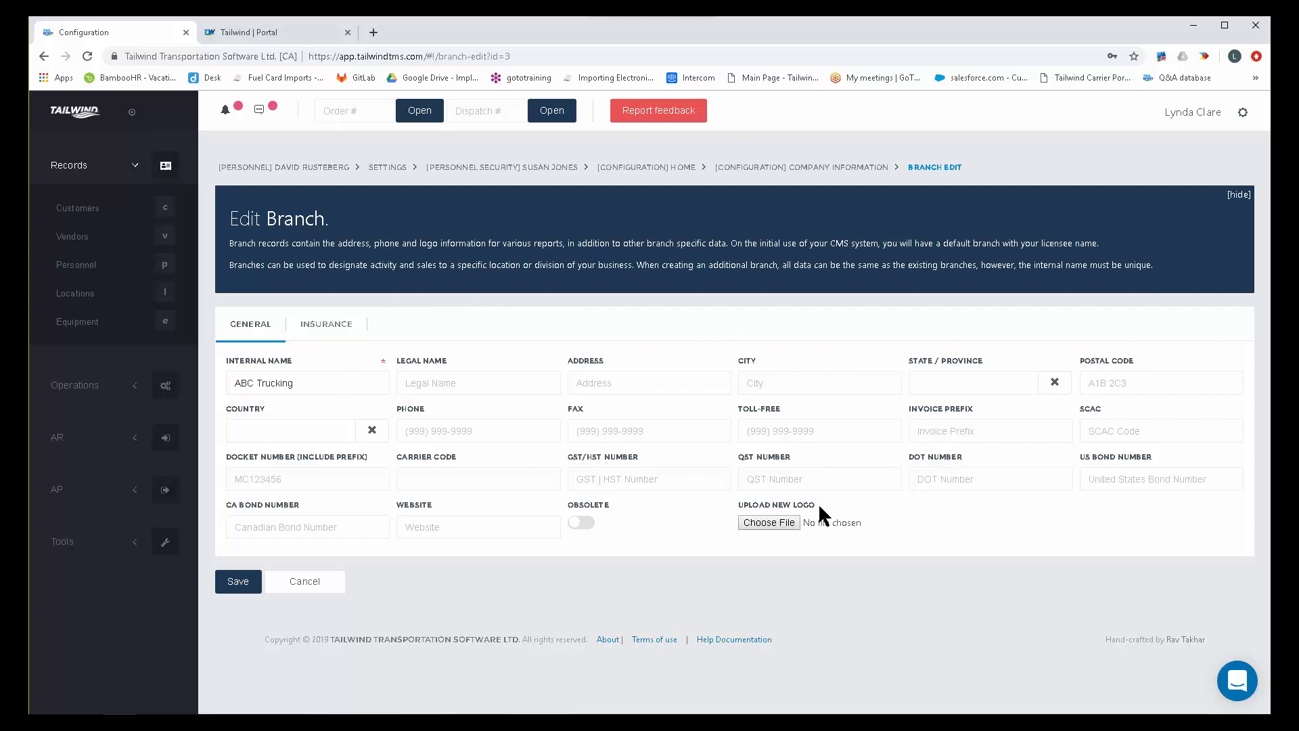
click(778, 526)
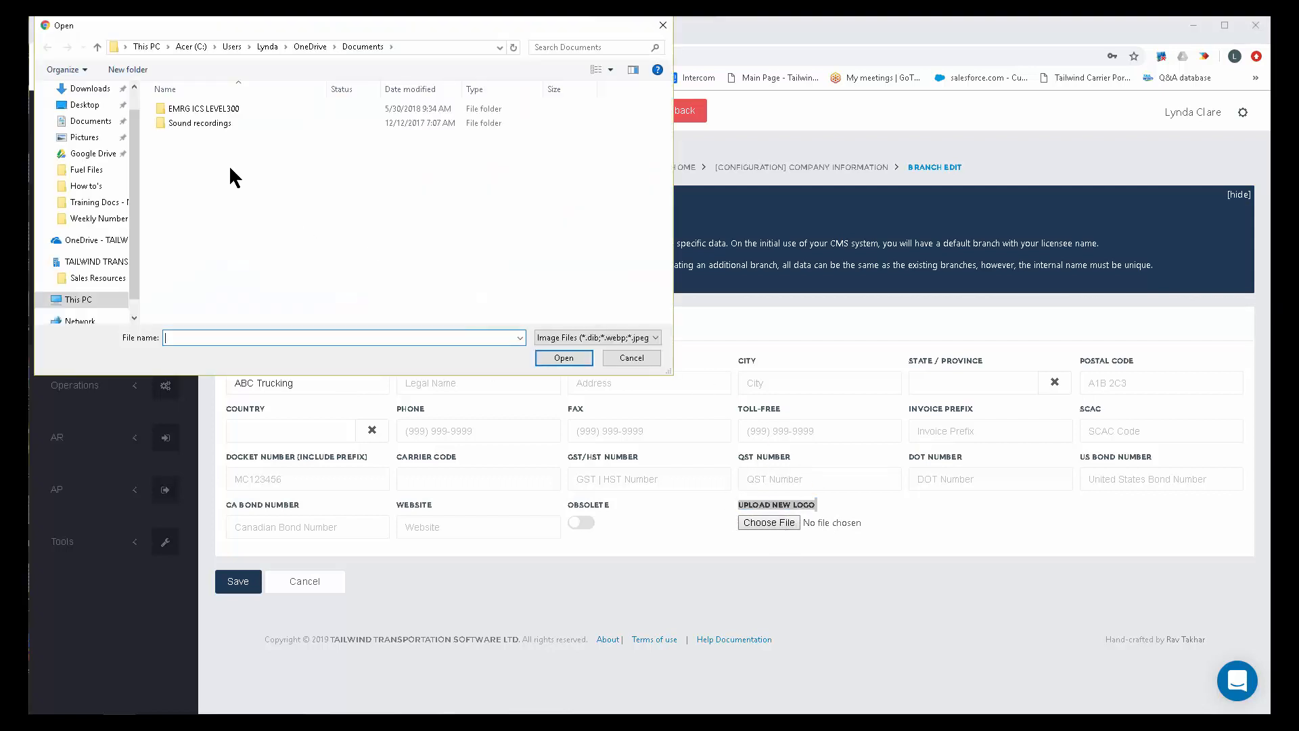
click(621, 356)
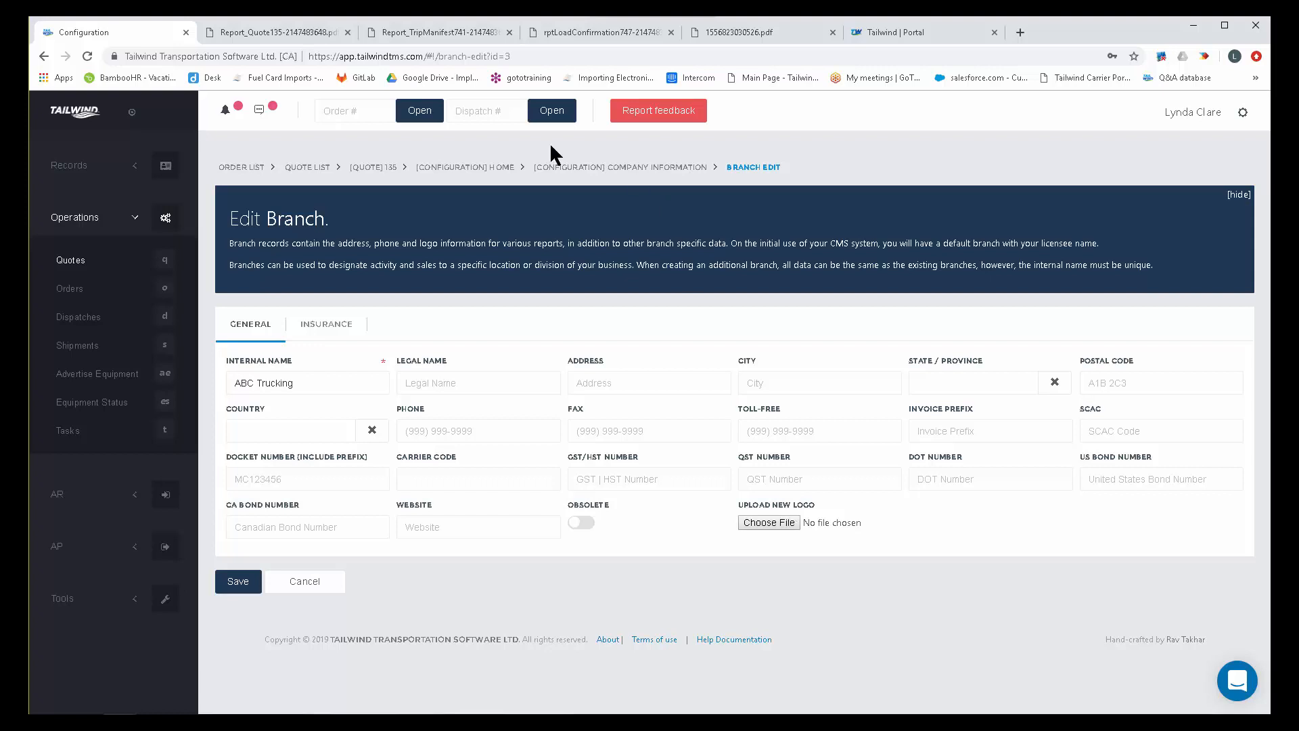
View the quotation PDF, highlight the branch name and address in its header, and open the trip manifest PDF.
click(284, 30)
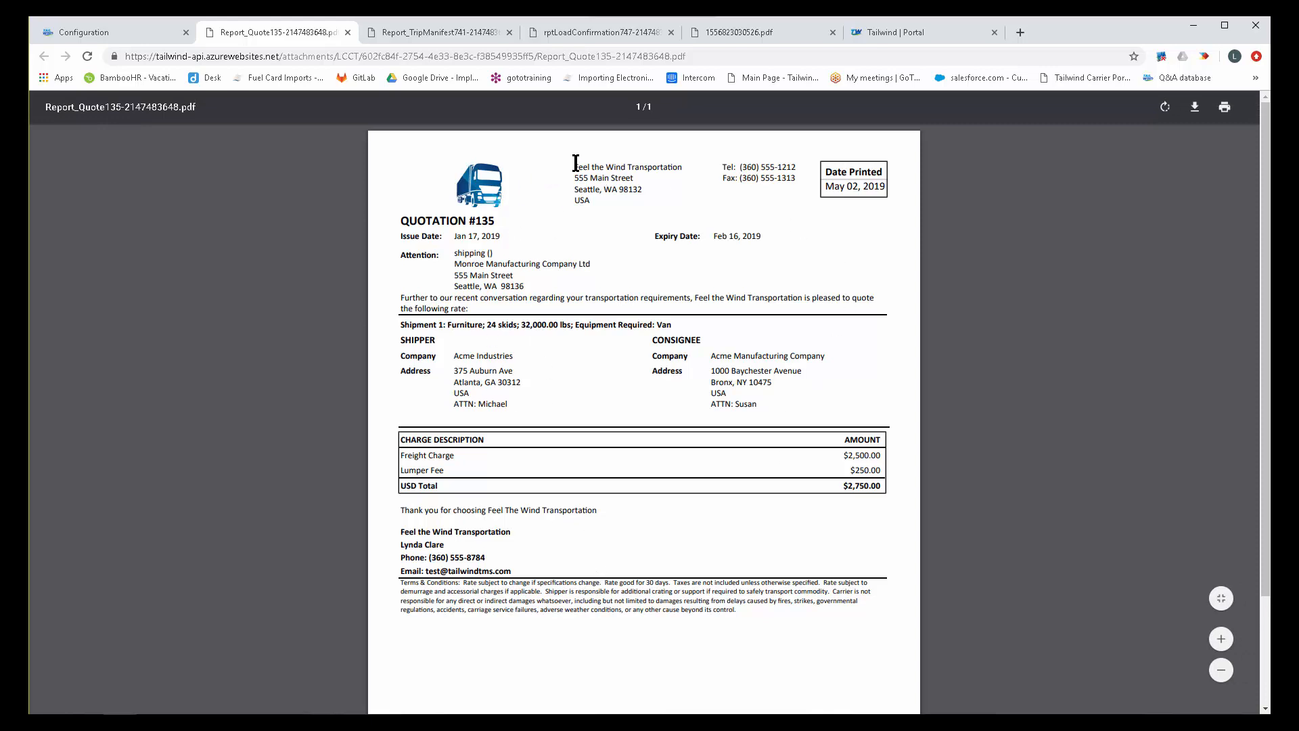
drag(576, 163, 618, 203)
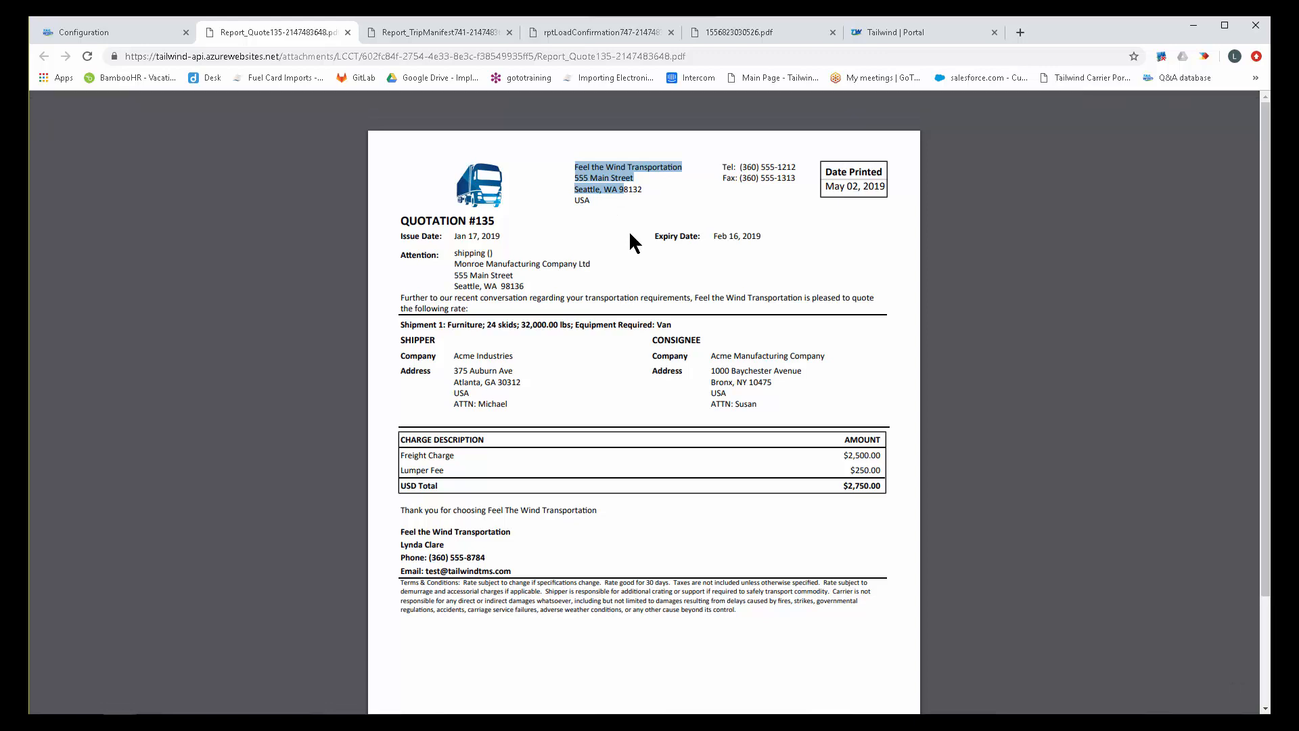
click(434, 30)
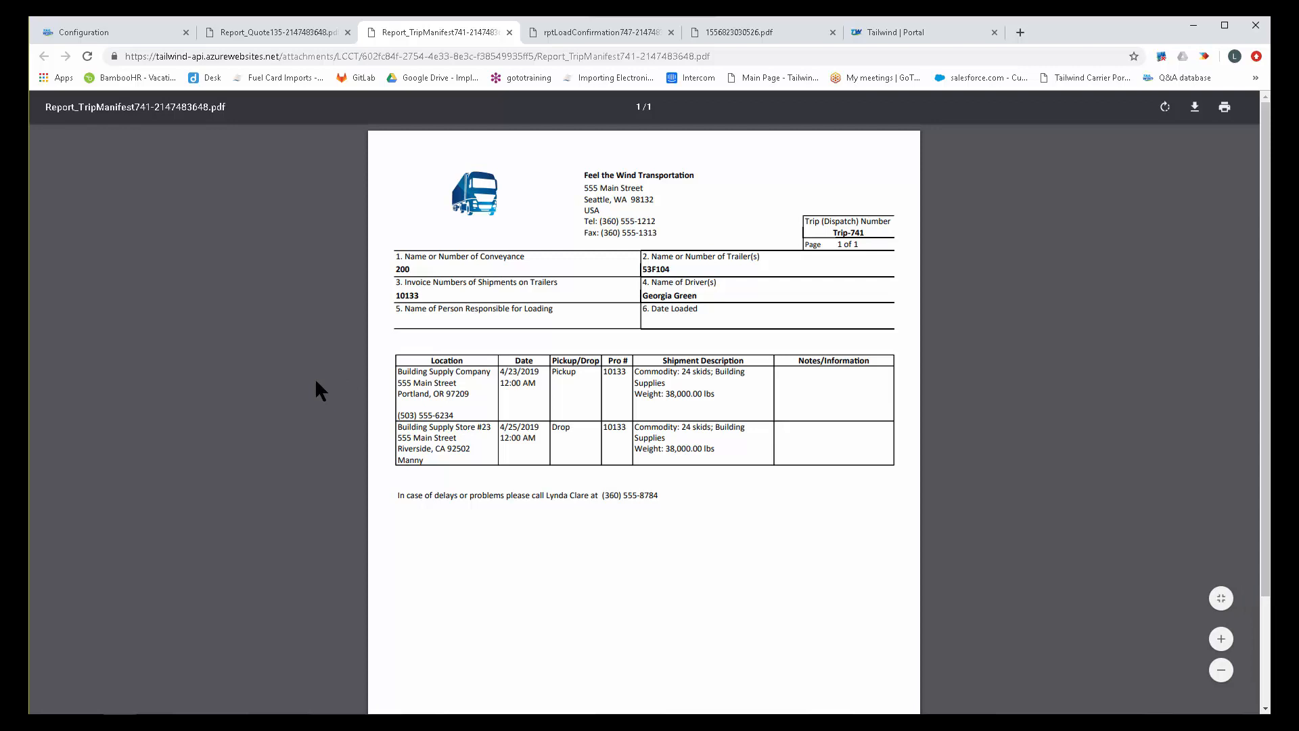
View the load confirmation and invoice PDFs, and return to the branch record to open its insurance details.
click(594, 30)
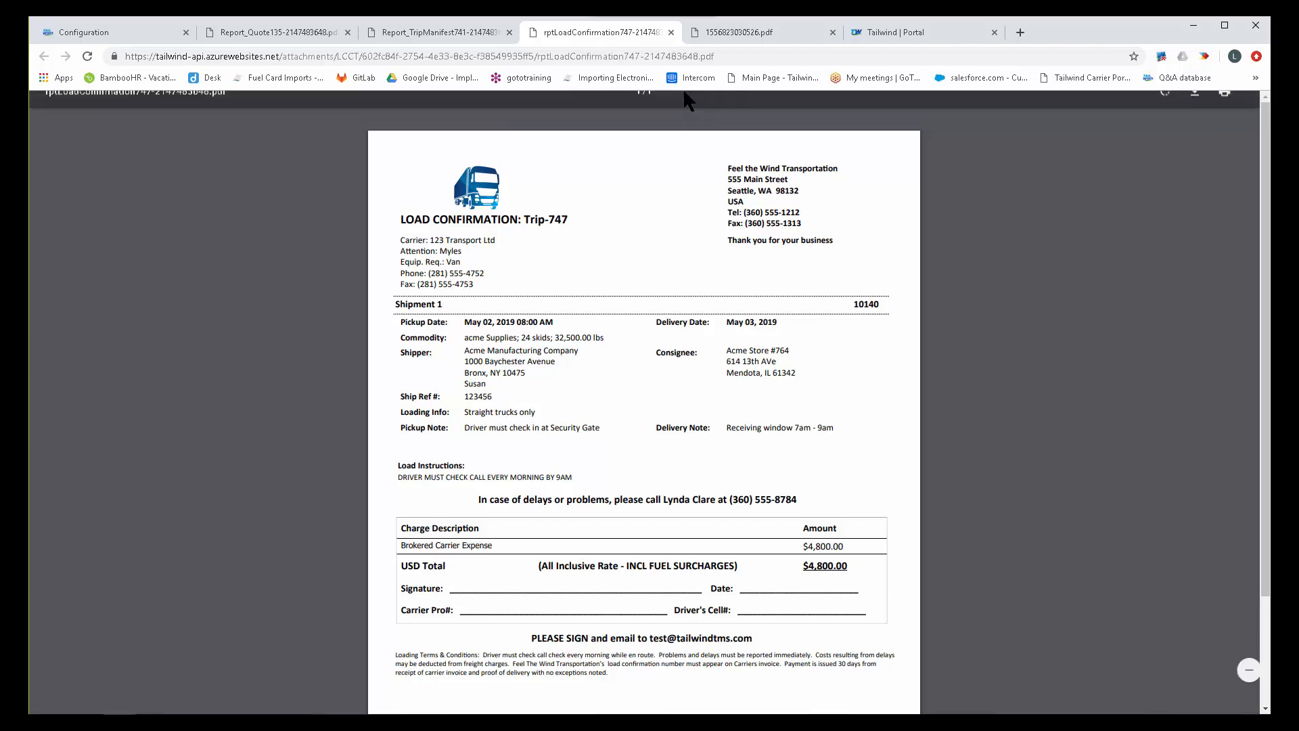
click(765, 32)
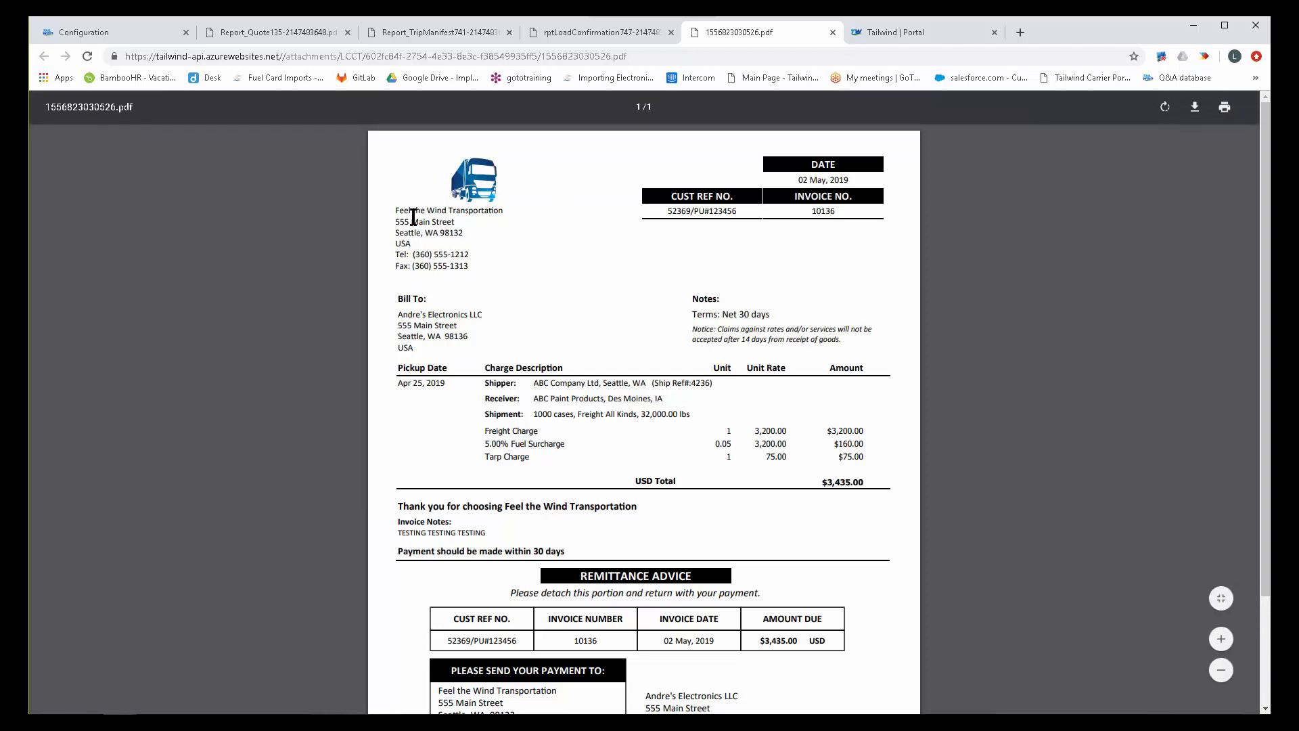
click(139, 29)
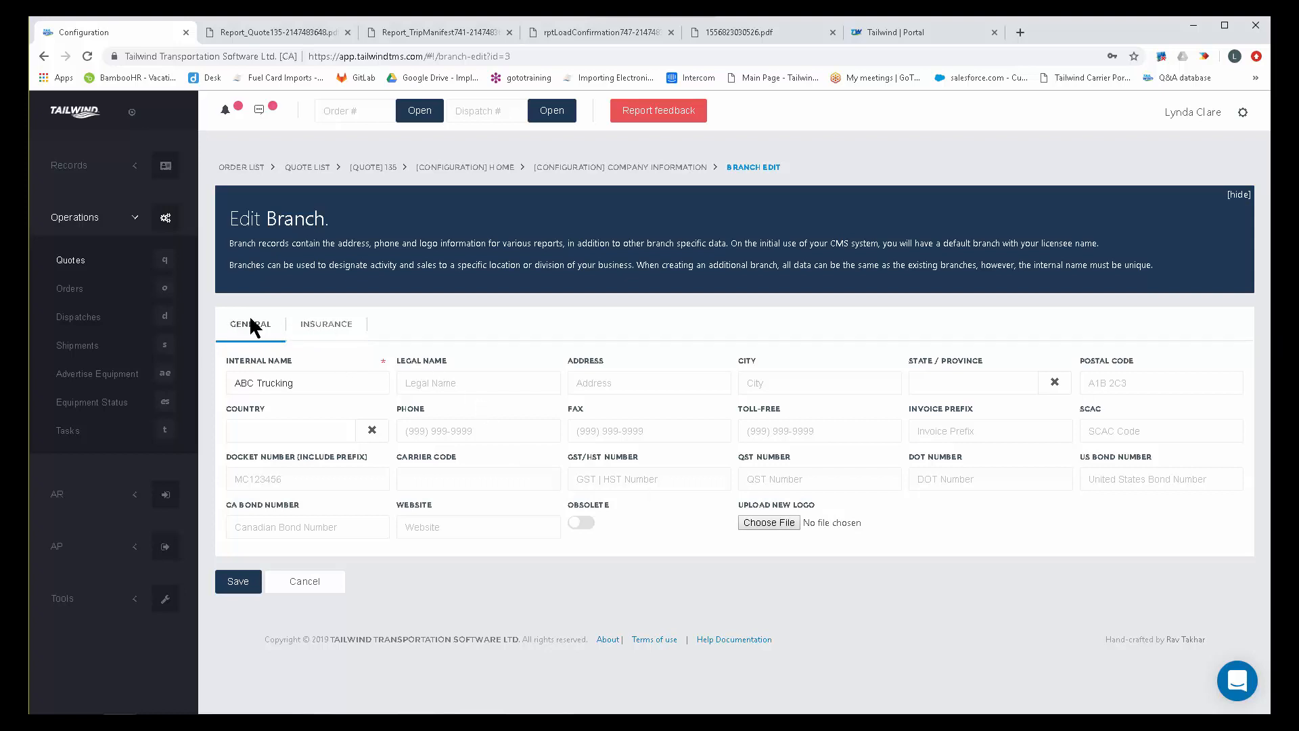
click(339, 325)
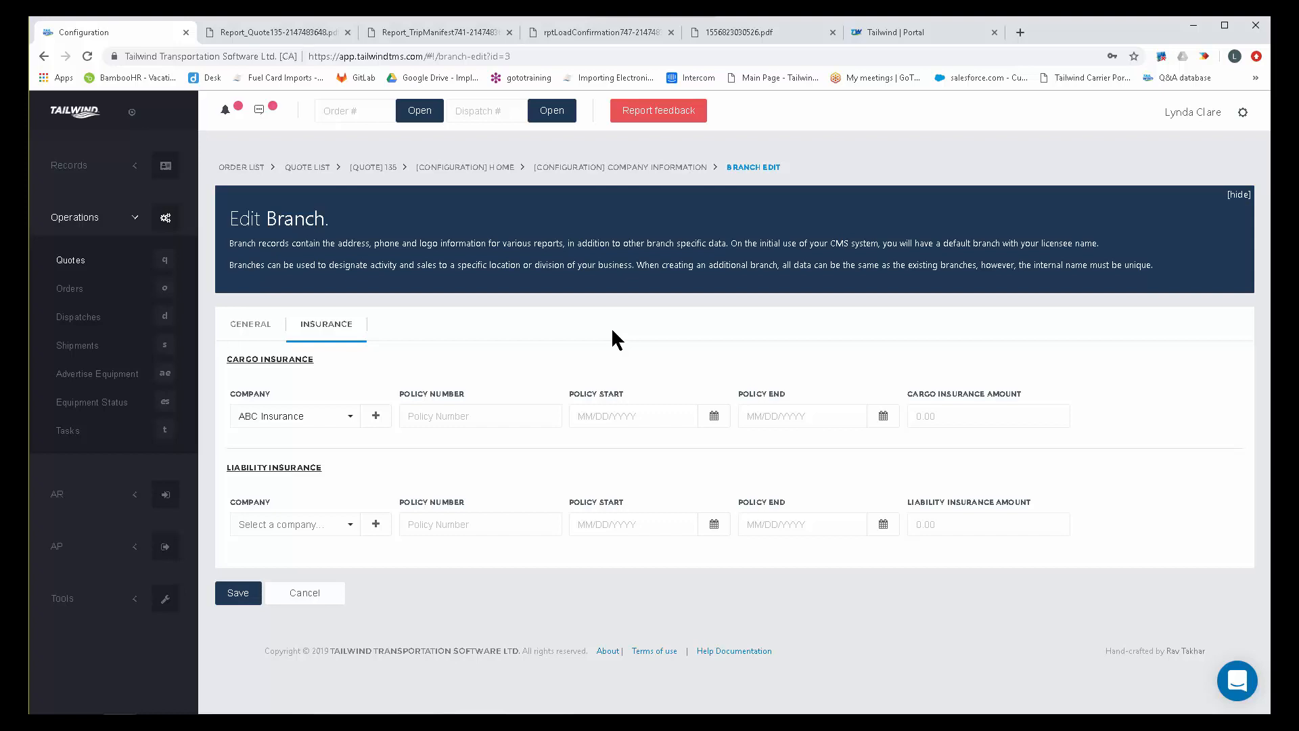
Start a new cargo insurance vendor of type Vendor - Insurance named Sun West Ins, and discard it.
click(375, 415)
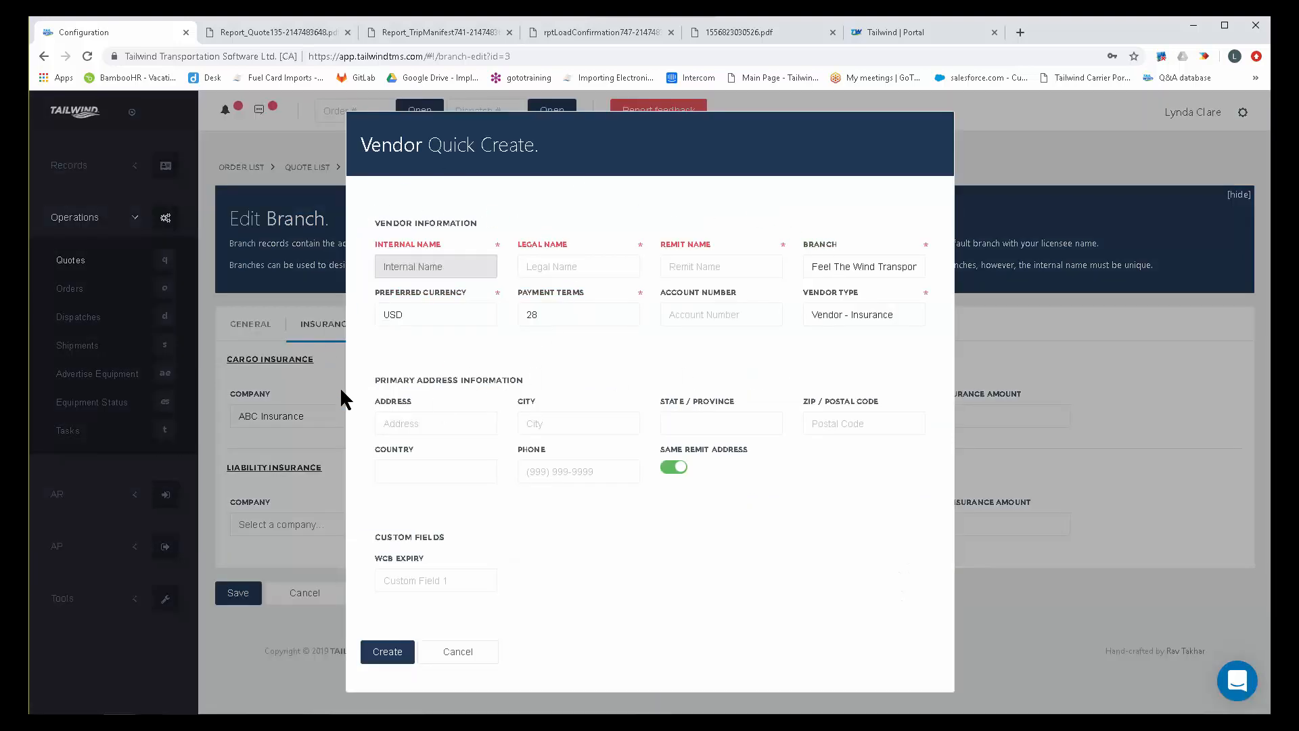
click(900, 321)
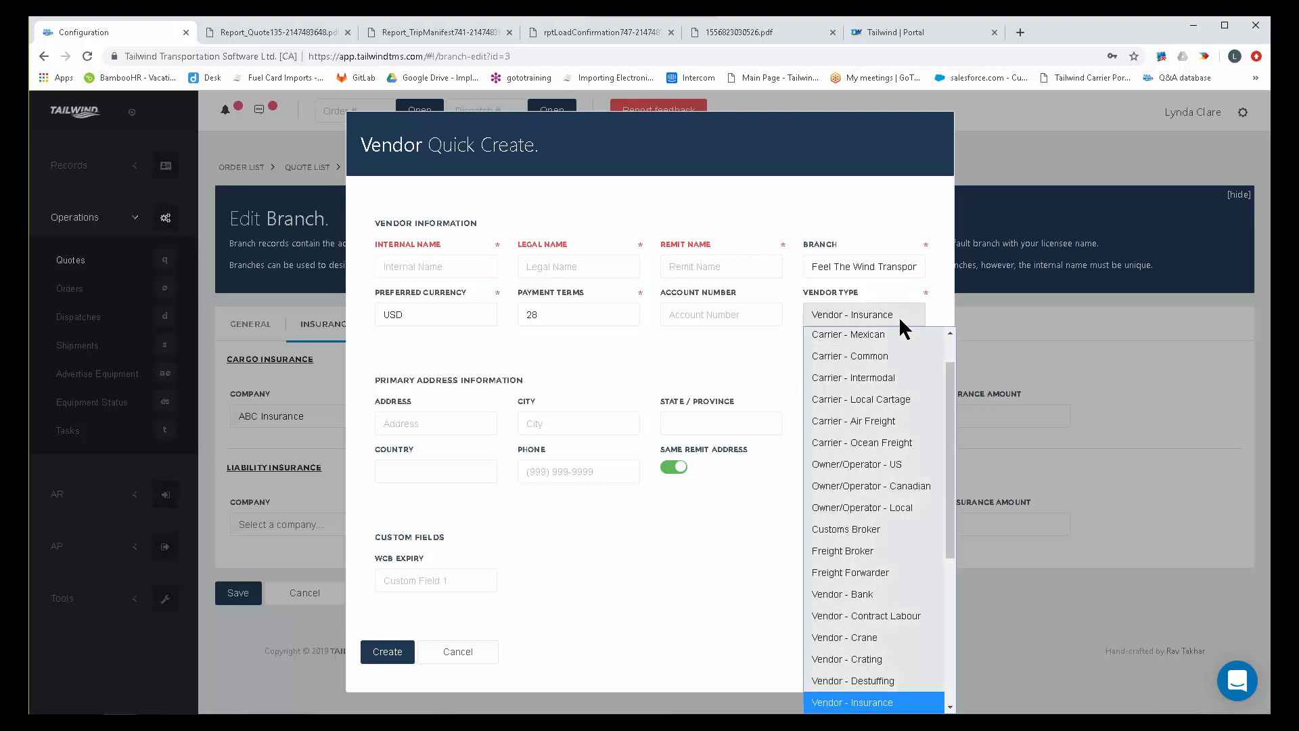
click(895, 703)
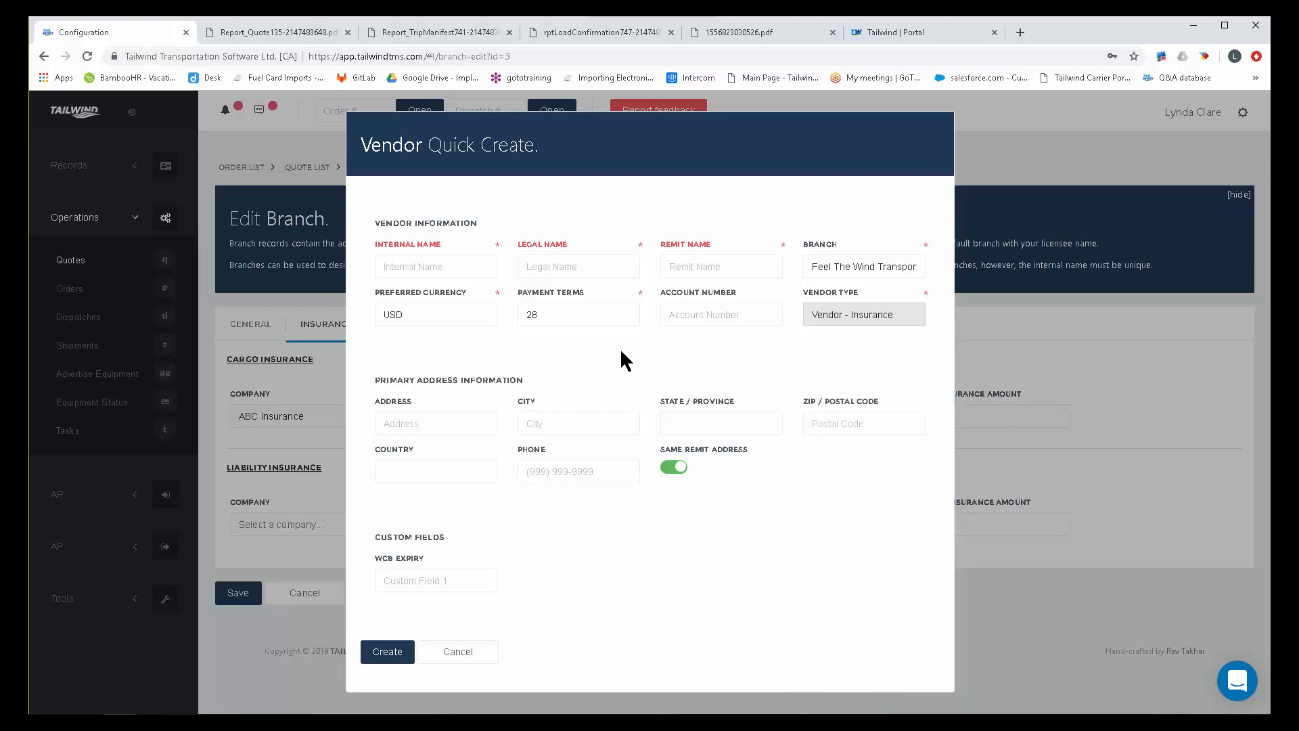
click(424, 268)
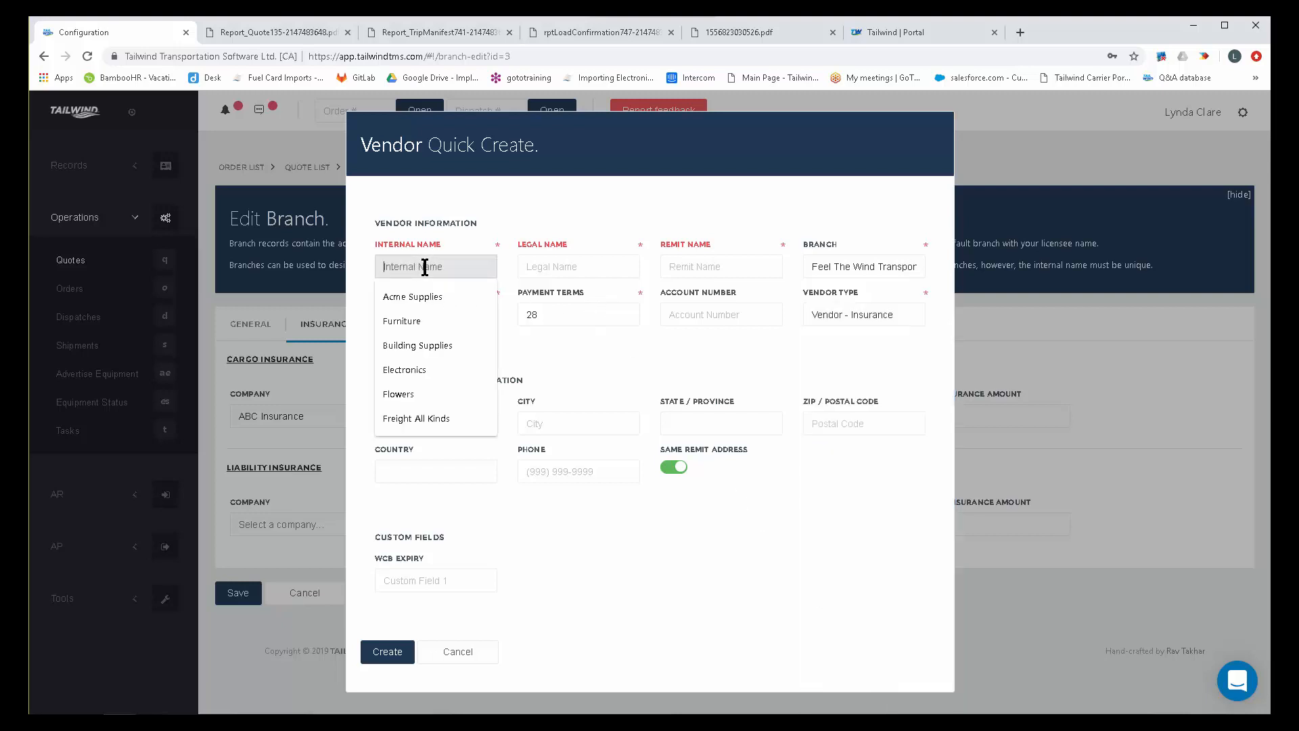
text(Sun Wes)
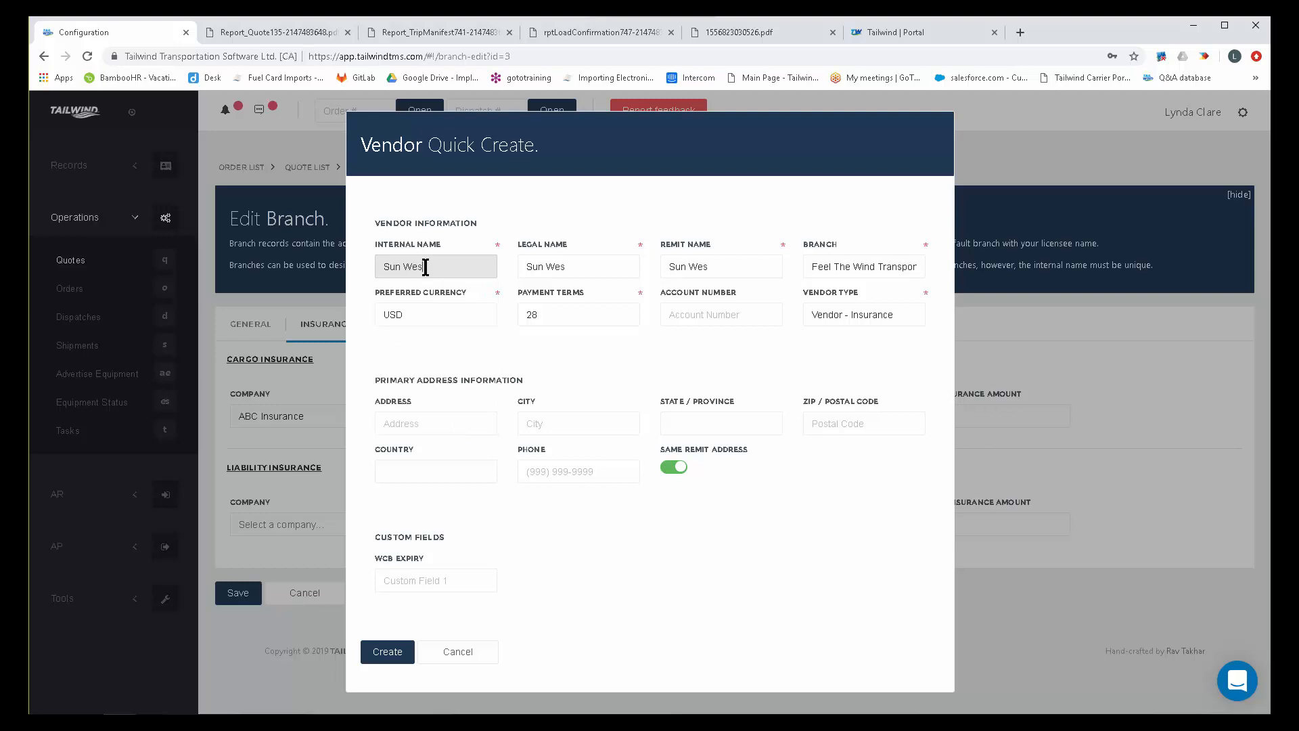
text(t Ins)
click(456, 649)
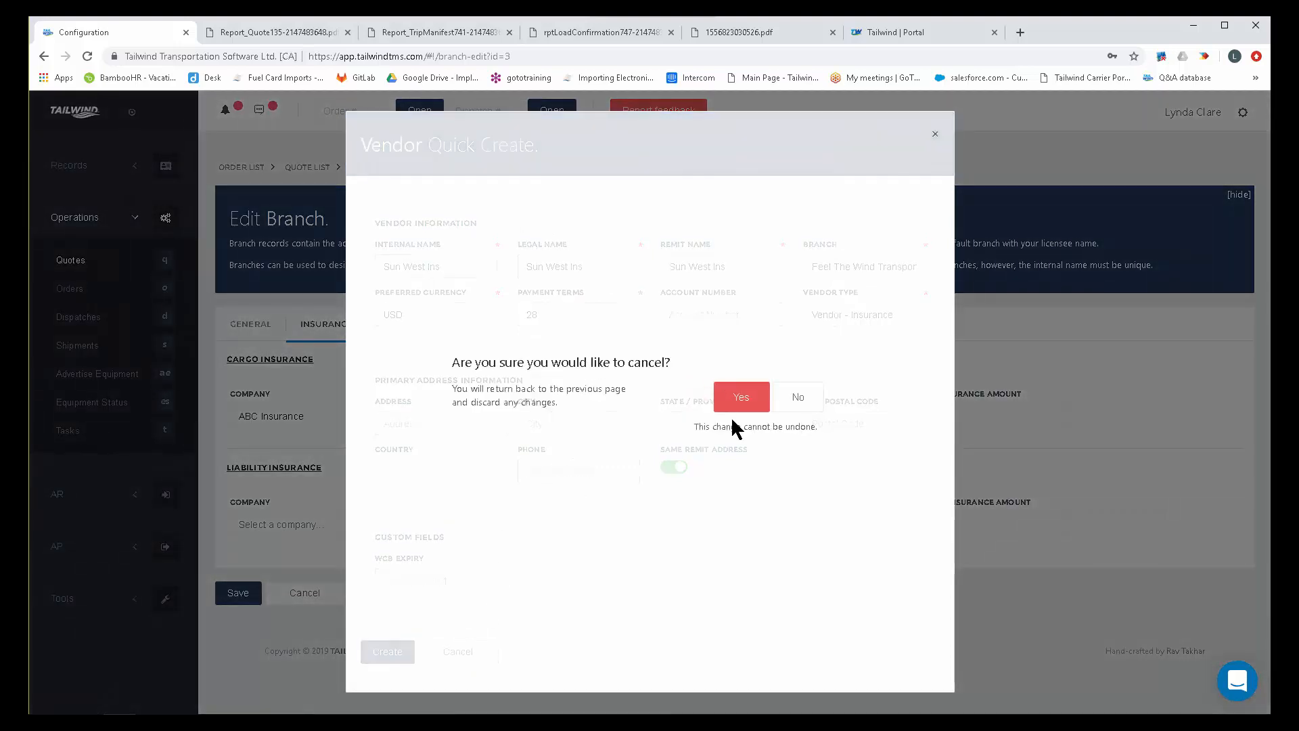
click(744, 399)
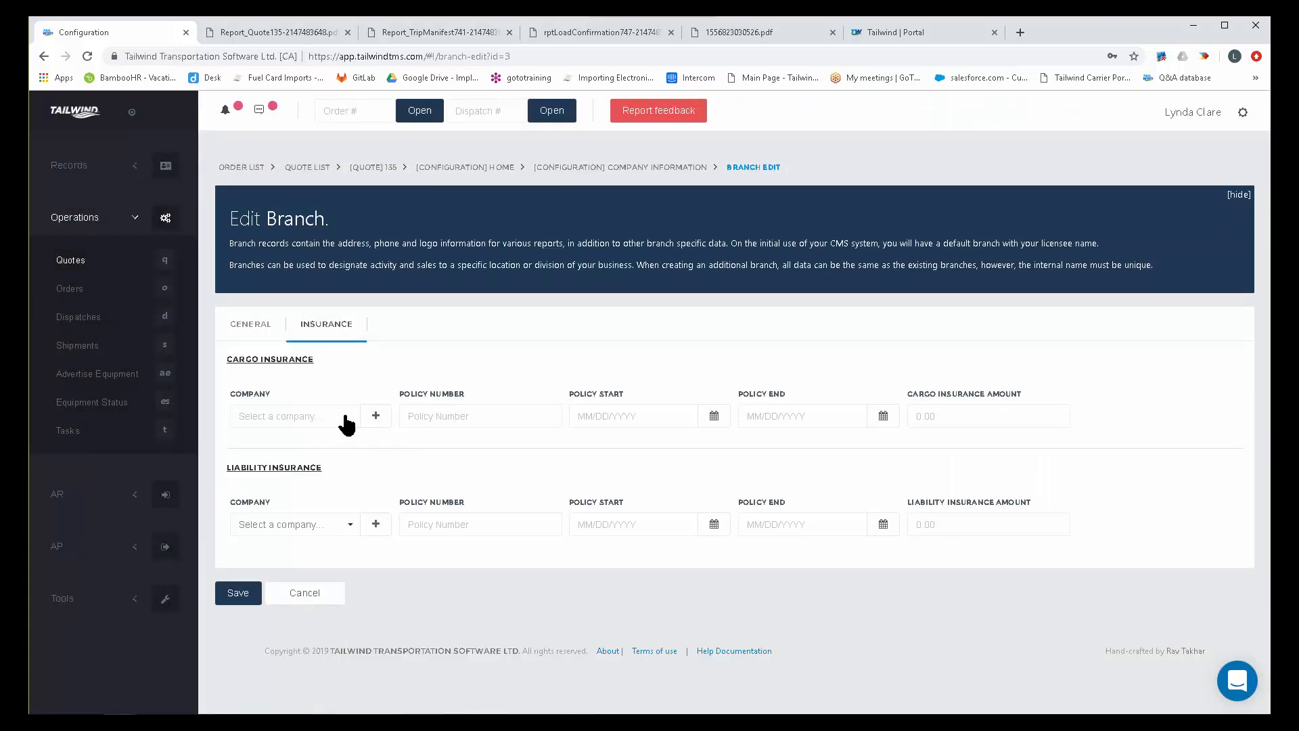
Choose ABC Insurance as the cargo insurance company and examine the policy number, start, end and insurance amount fields.
click(343, 419)
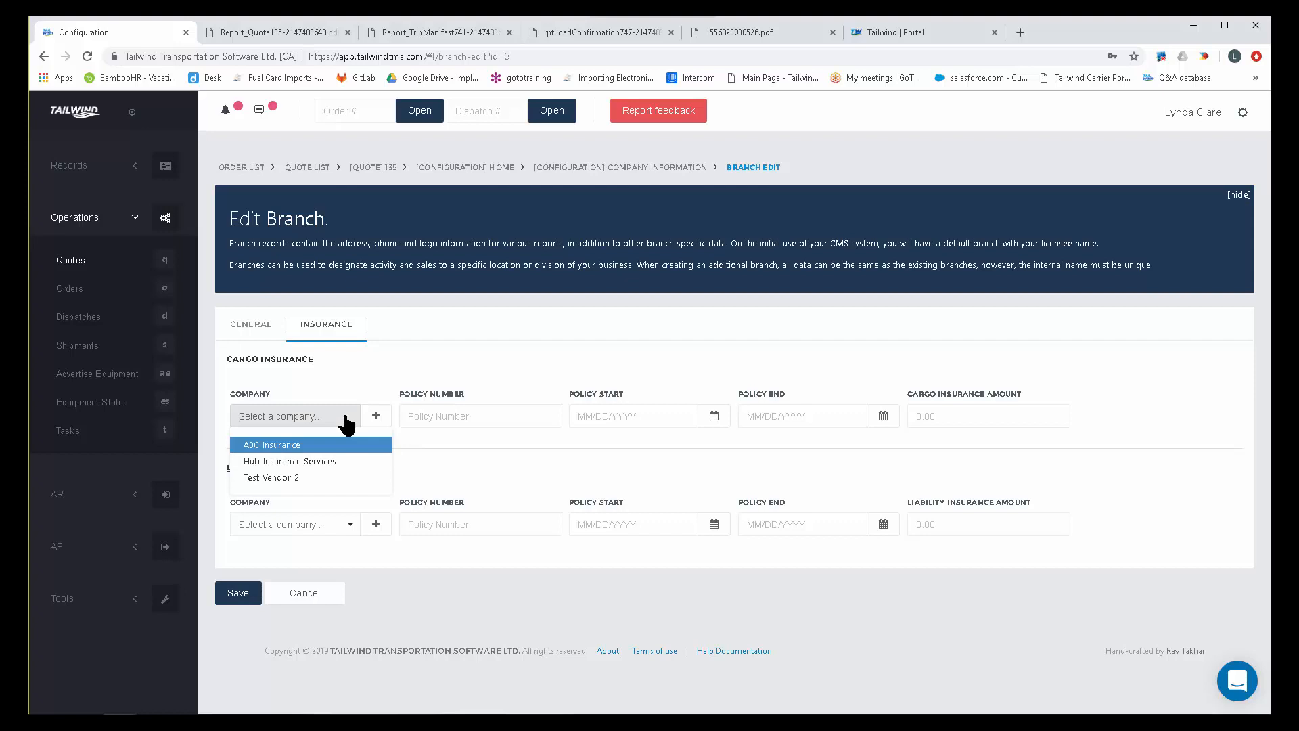
click(315, 447)
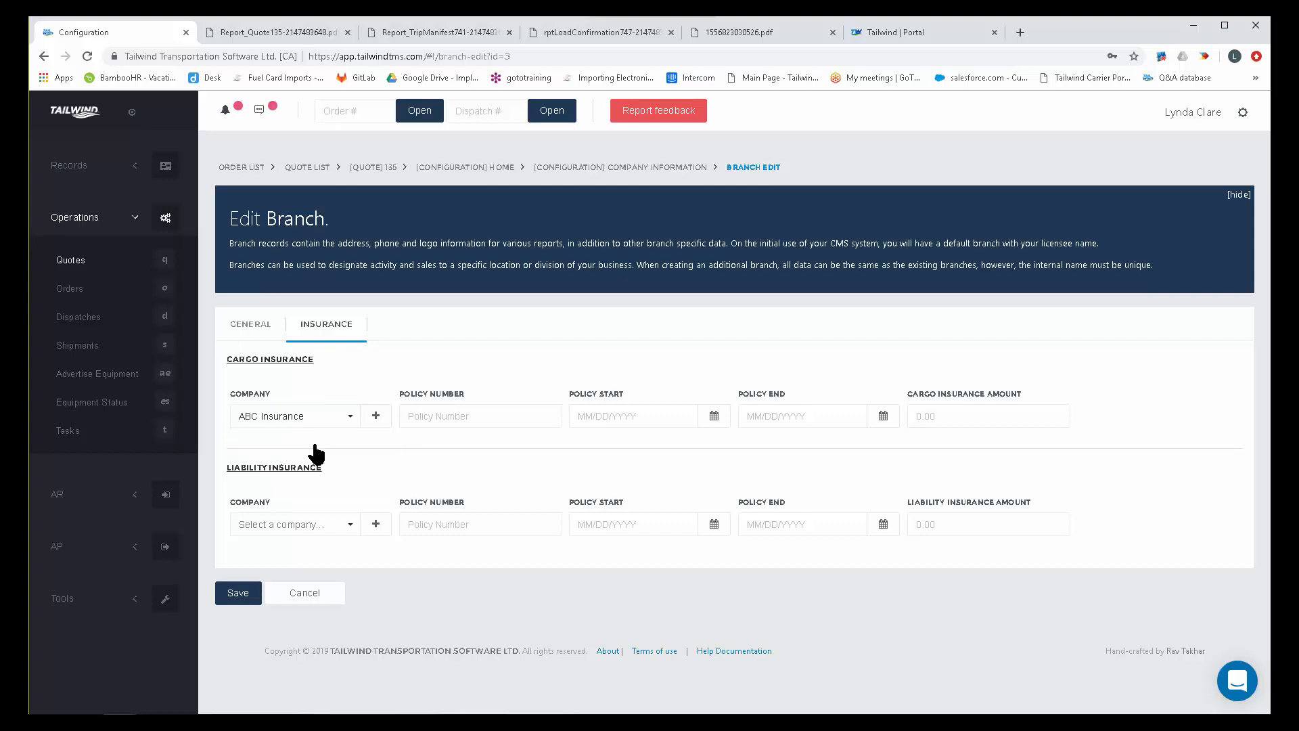
click(427, 410)
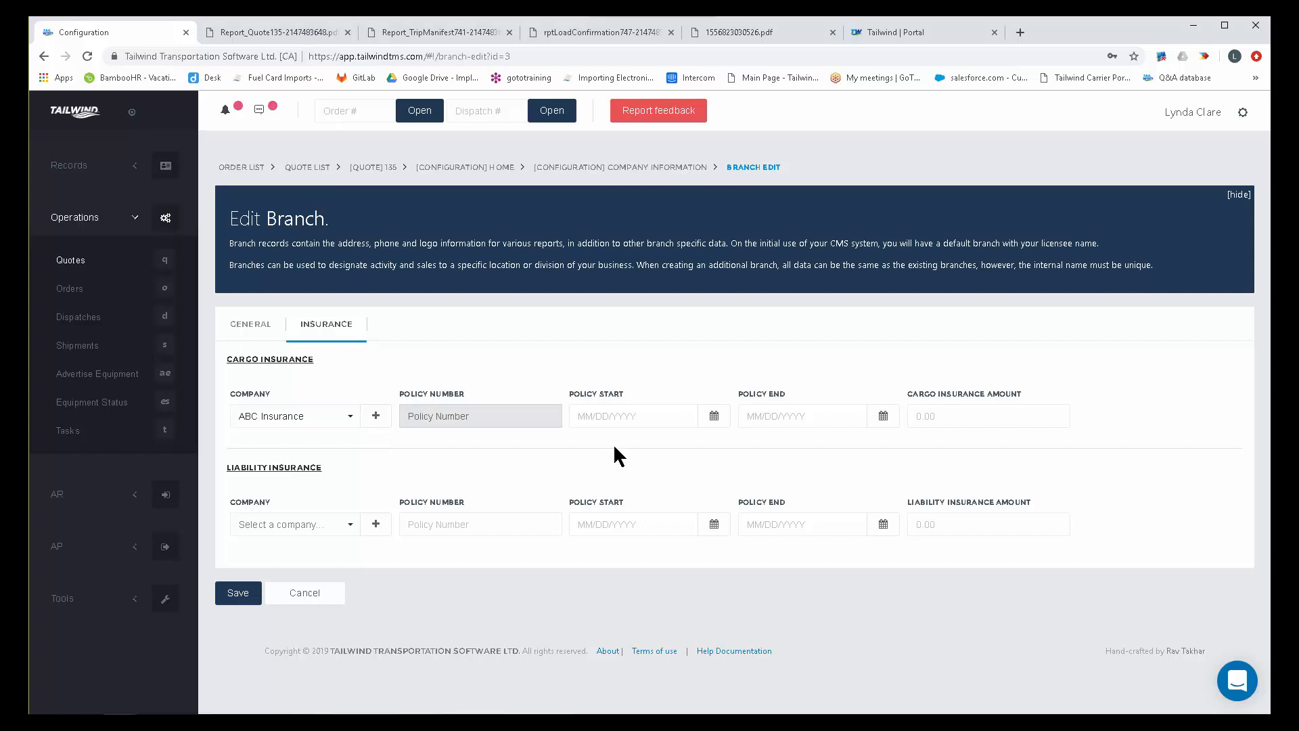
click(595, 419)
click(771, 413)
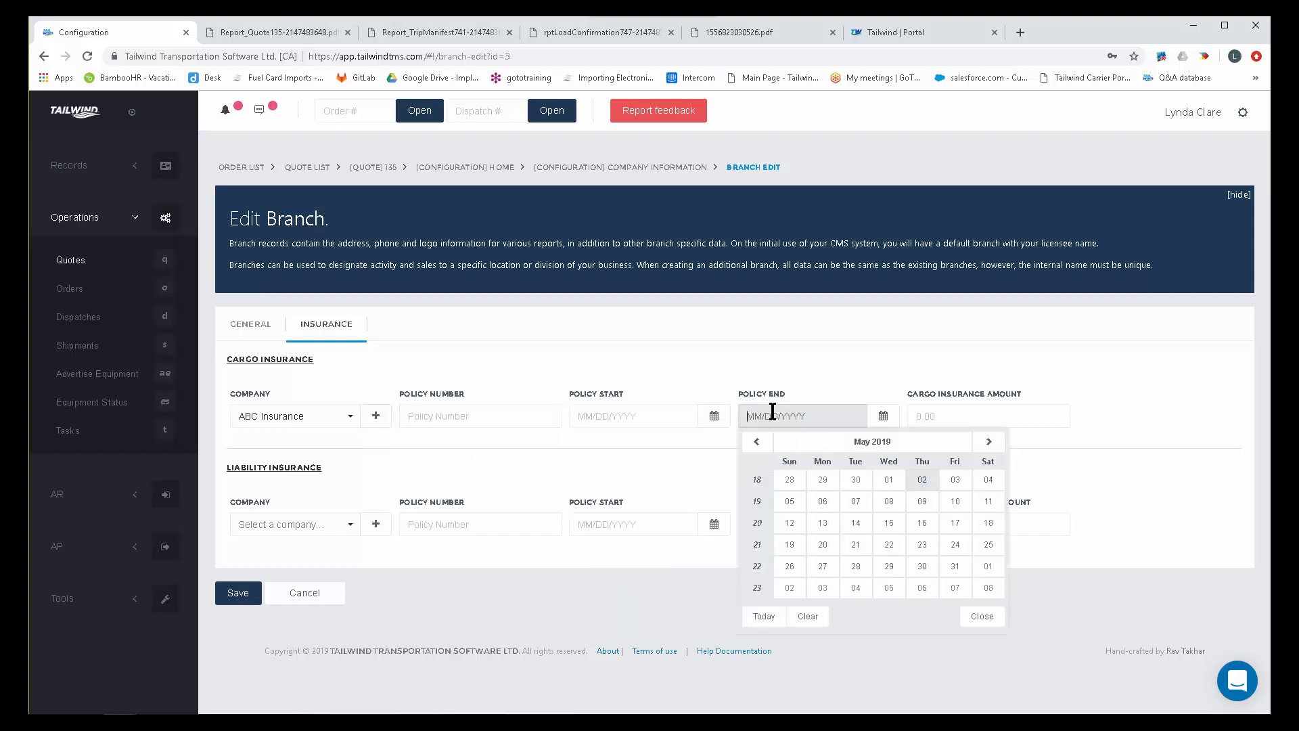
click(1009, 406)
drag(1021, 391, 912, 393)
drag(1026, 500, 903, 504)
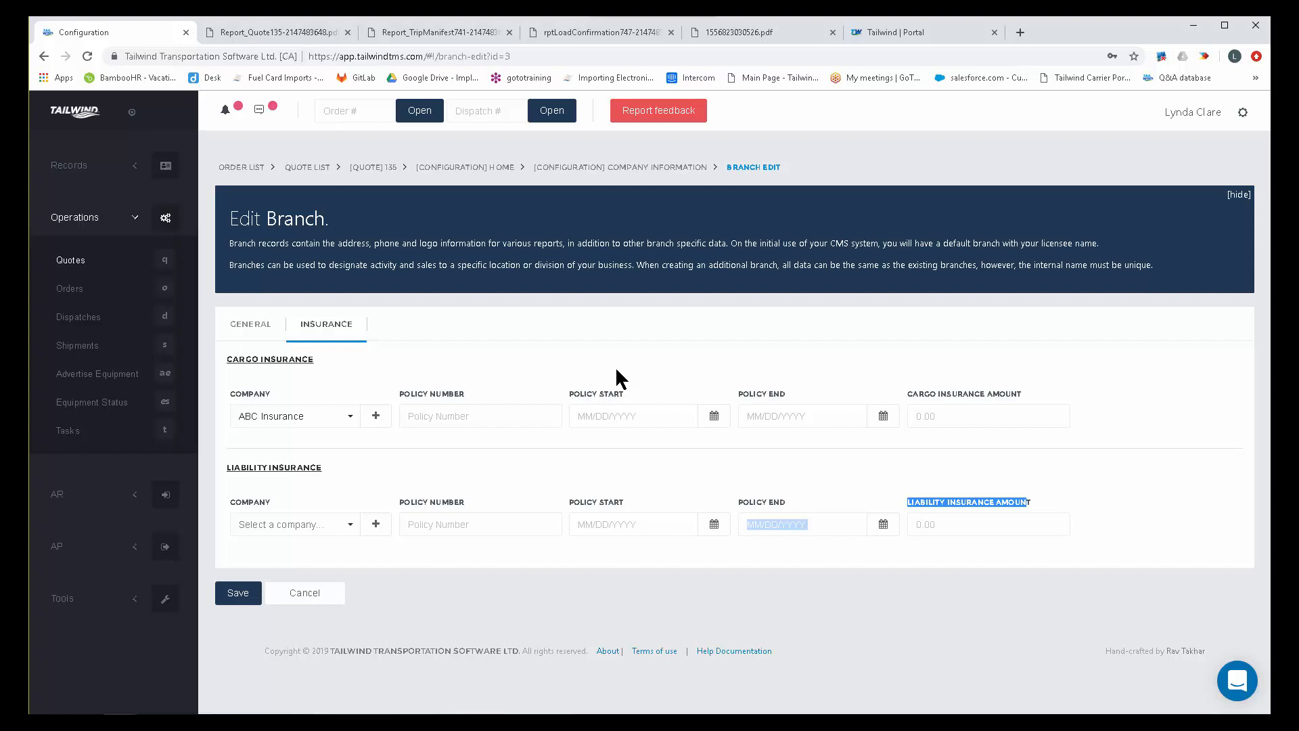
Return to the company's General Information page, look over the configuration categories, and expand the Records navigation group.
click(616, 167)
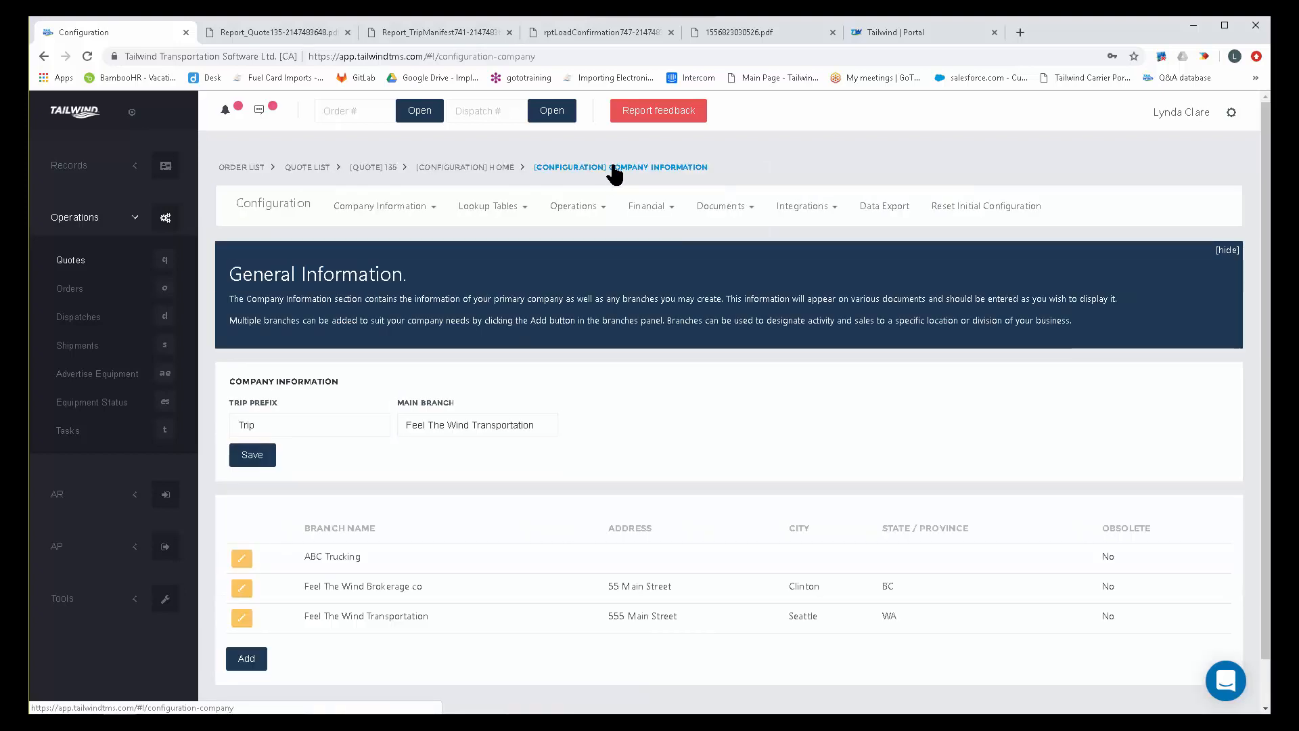
drag(233, 203, 1075, 203)
click(366, 210)
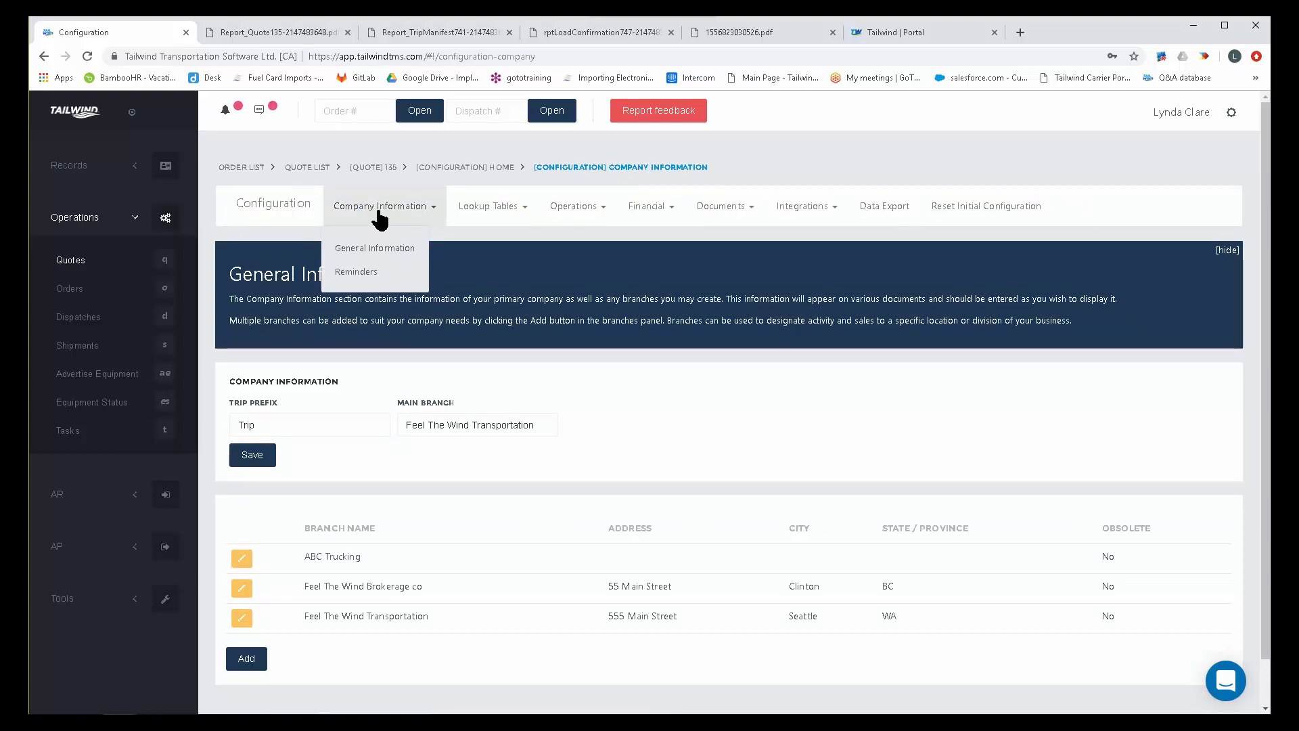
click(385, 249)
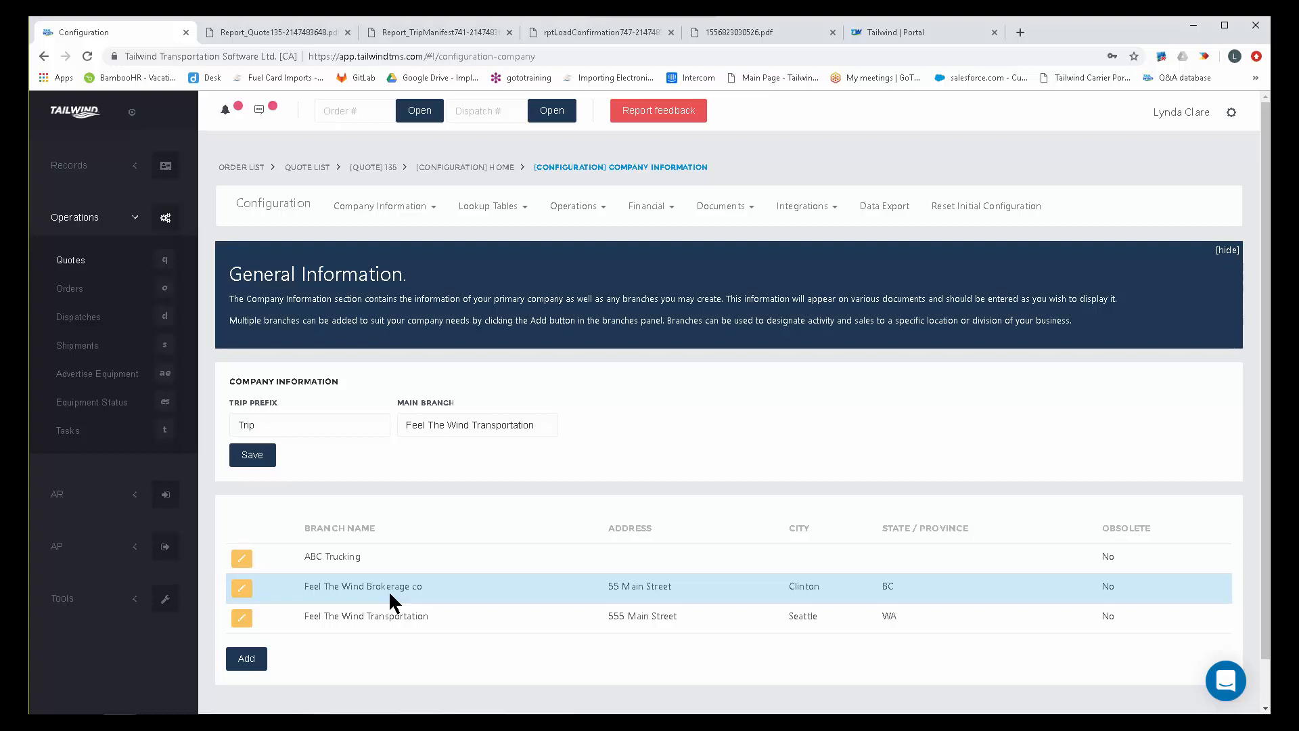
click(65, 170)
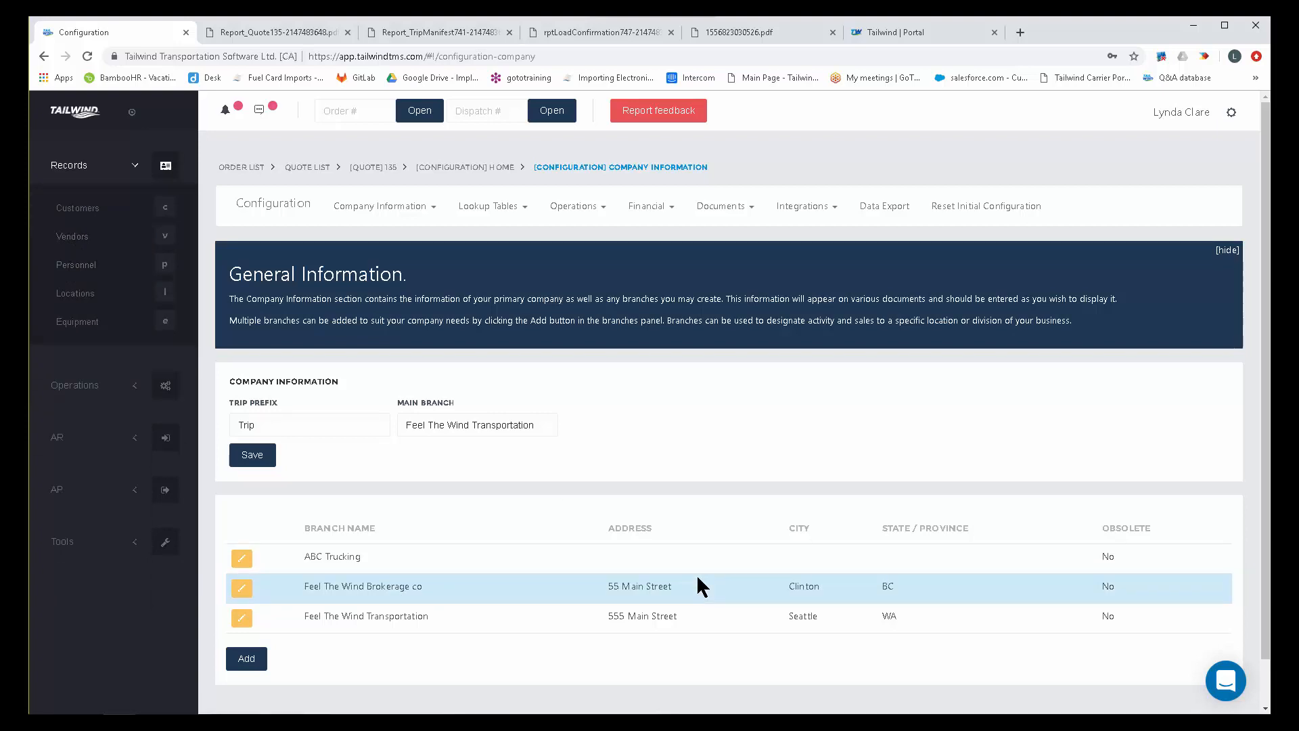
Review the Commodity Types lookup table and enter Lumber as the description for a new commodity type without adding it.
click(487, 207)
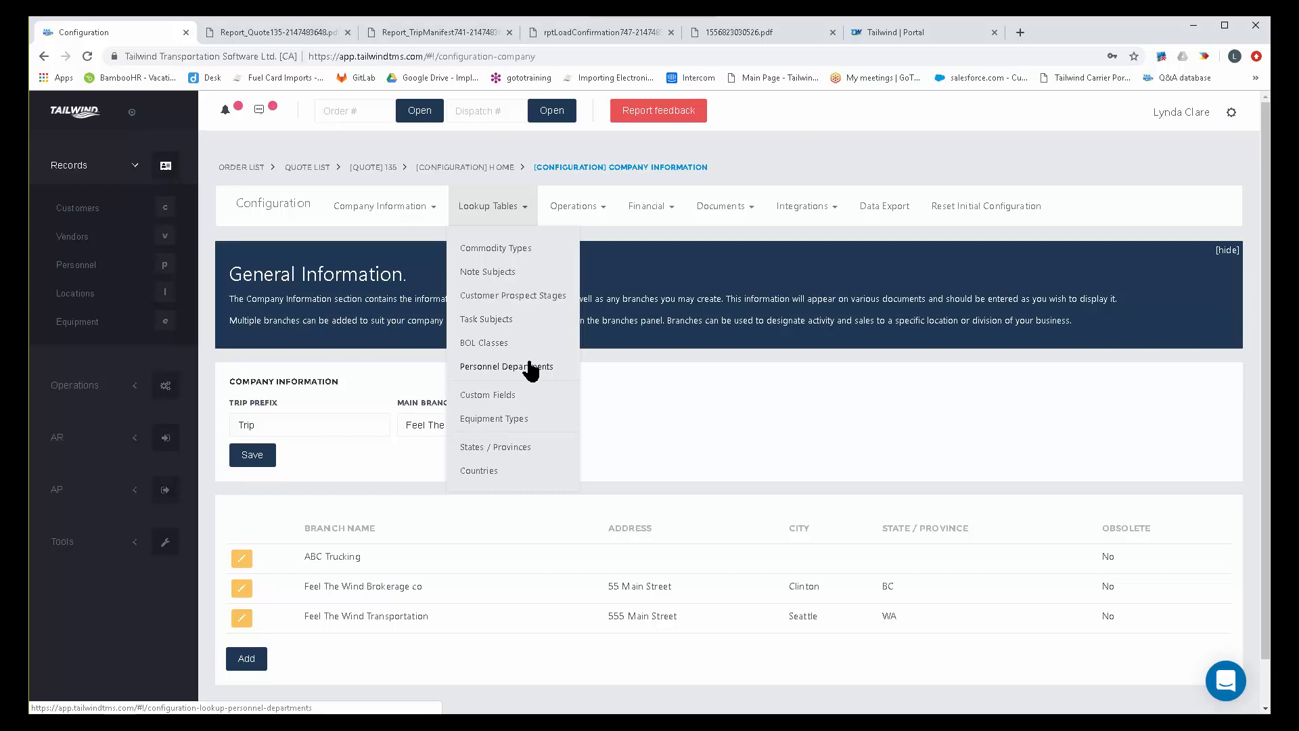
click(504, 251)
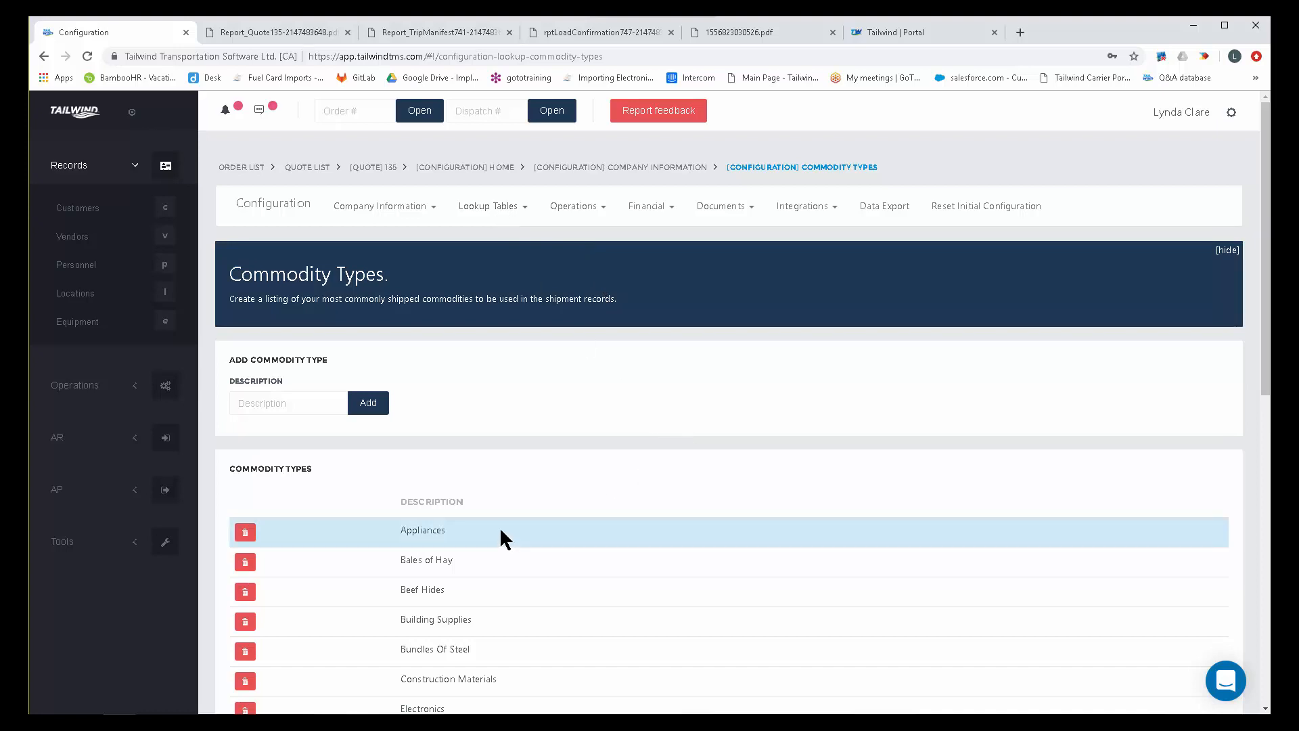
scroll(528, 502, down, 3)
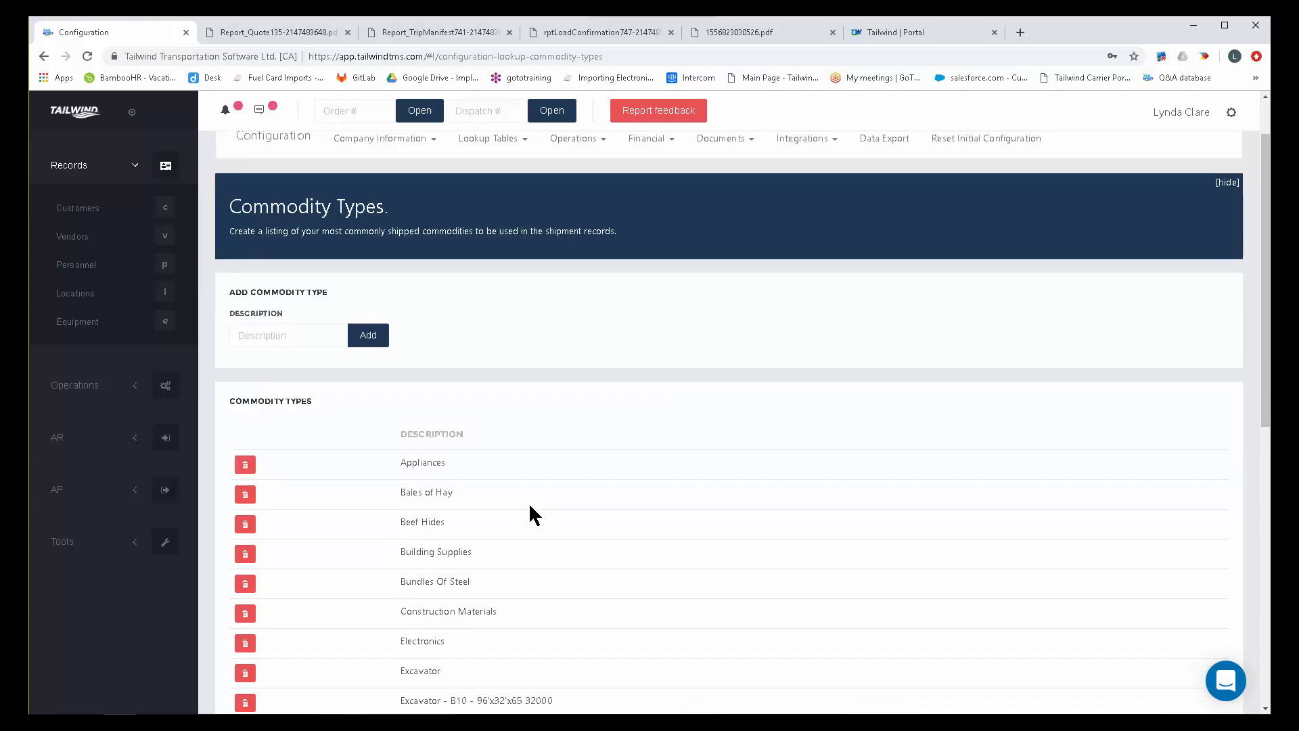
scroll(530, 504, down, 5)
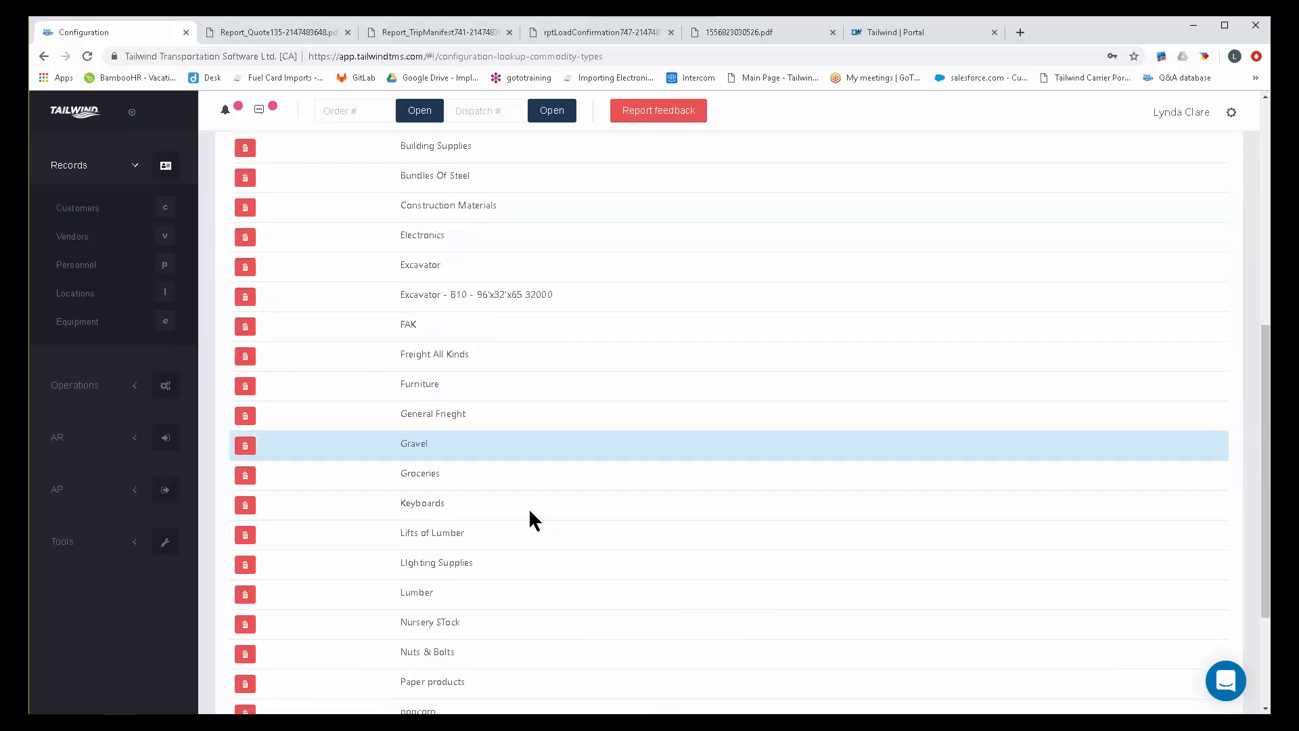
scroll(529, 507, down, 2)
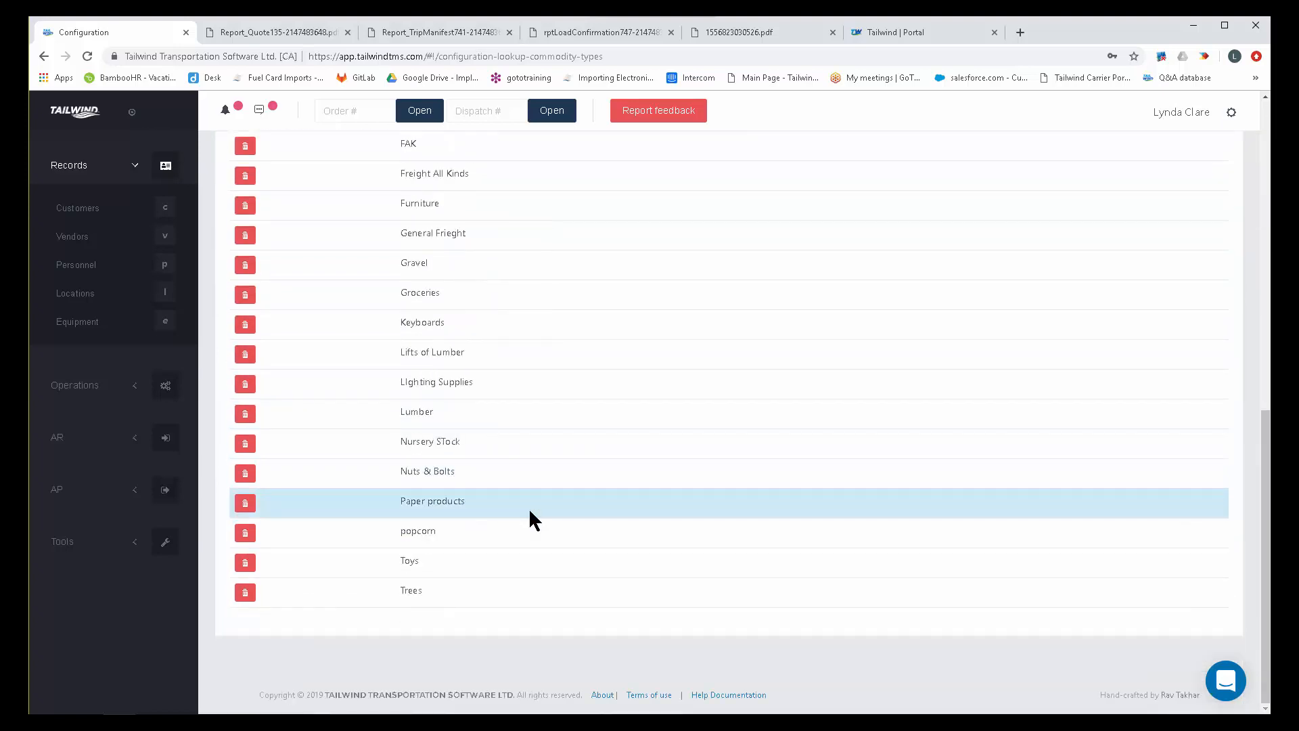
scroll(529, 507, up, 2)
scroll(529, 515, up, 4)
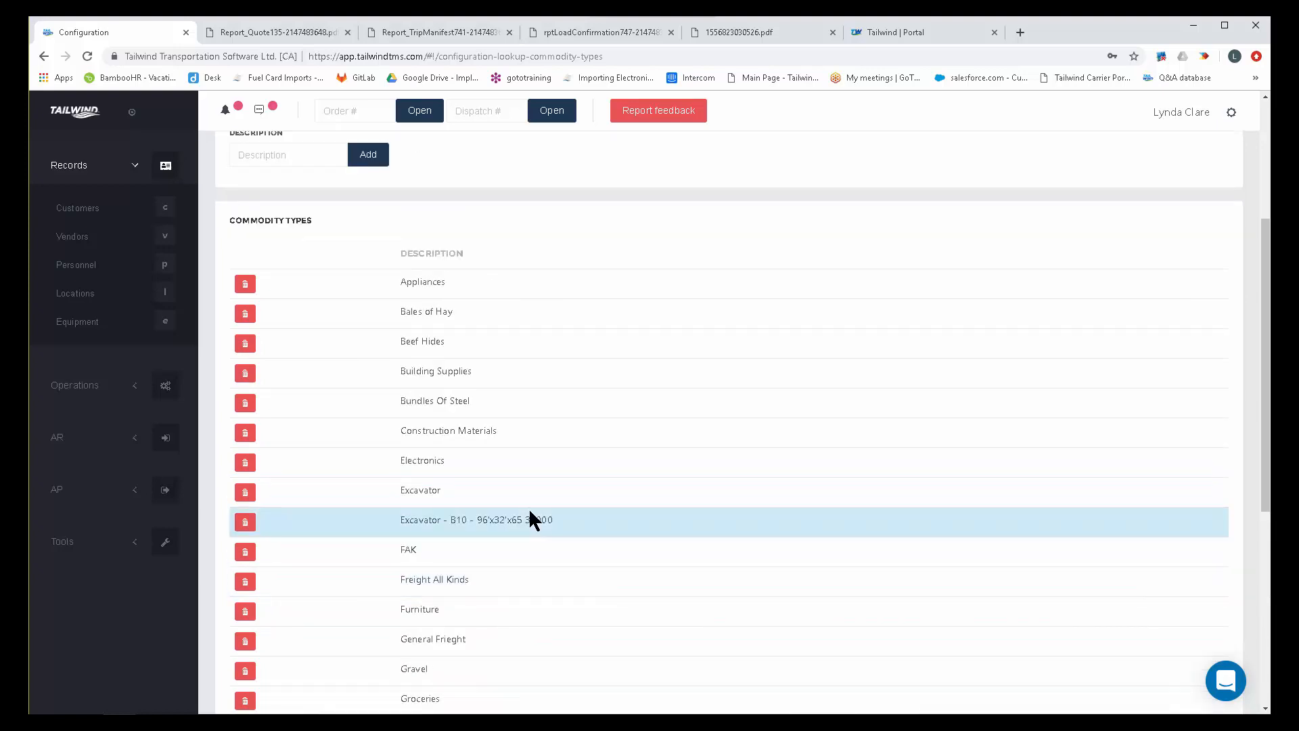
scroll(530, 512, up, 4)
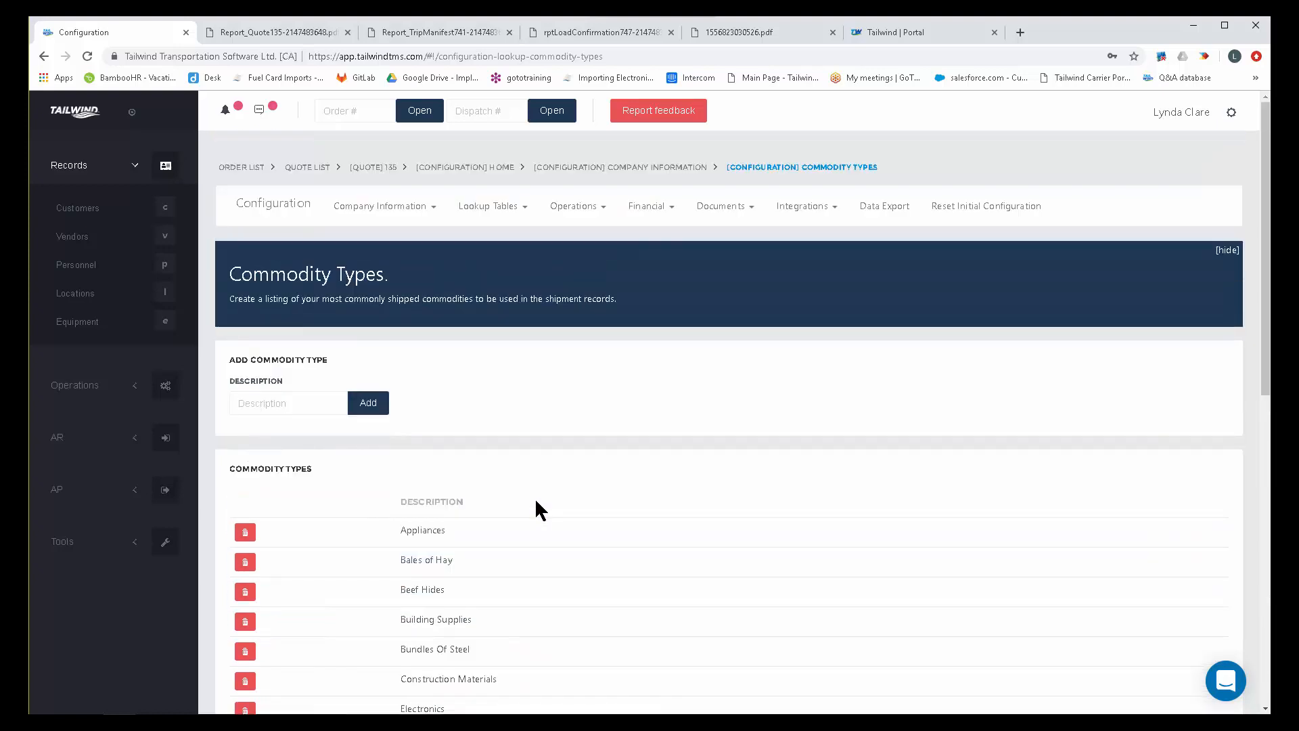
click(254, 403)
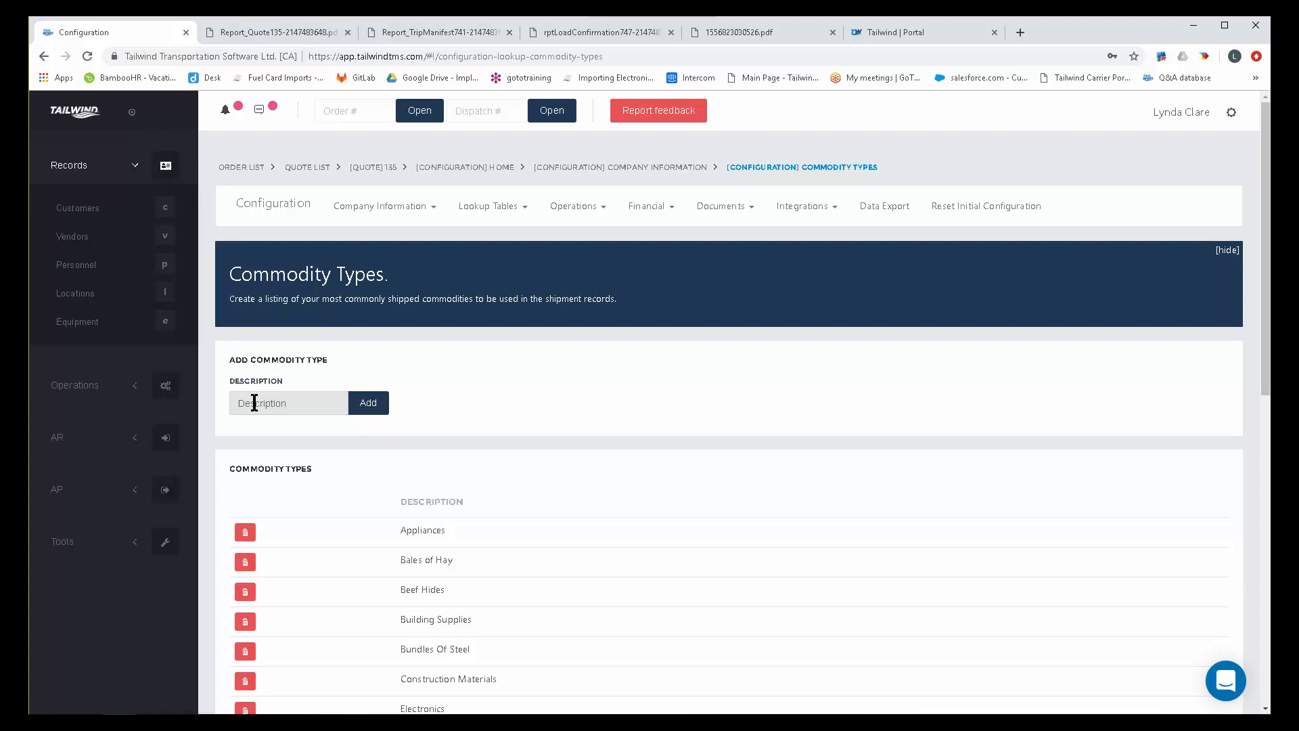
text(Lumber)
Open the Custom Fields lookup settings and highlight the Board Feet custom field for shipments.
click(498, 211)
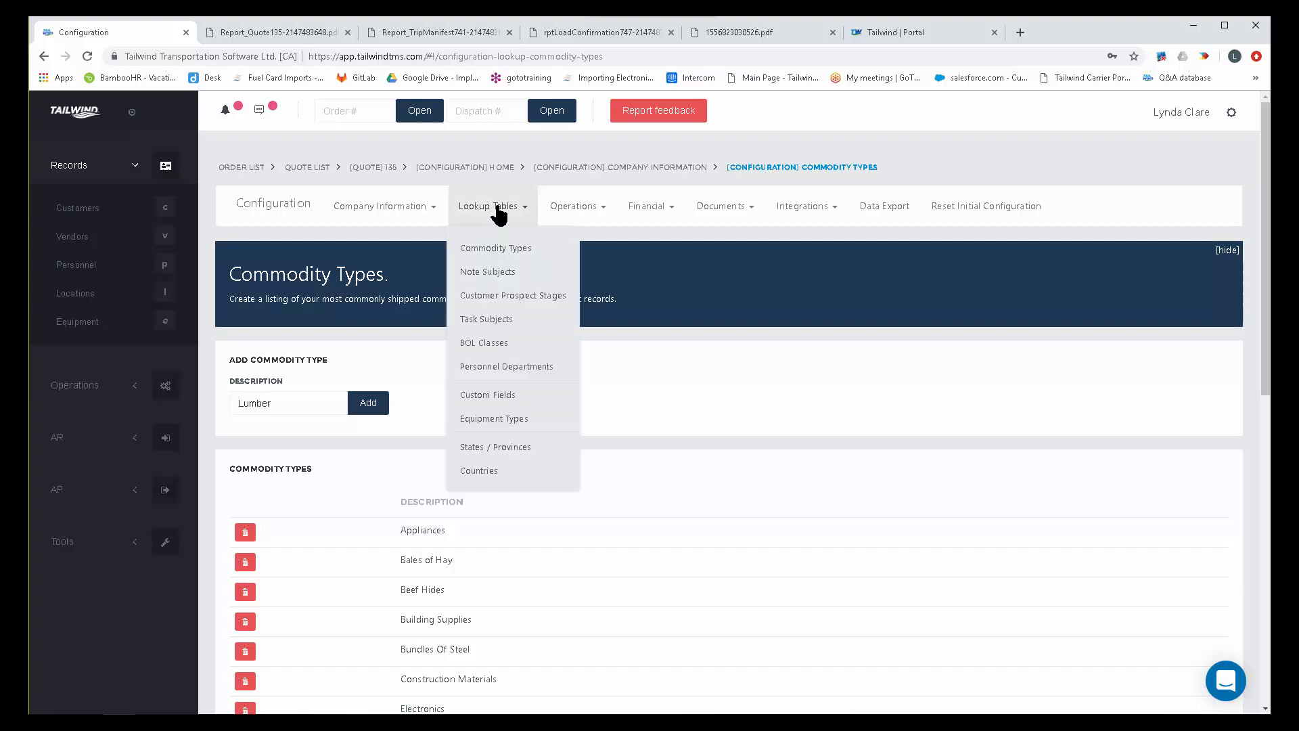
click(501, 395)
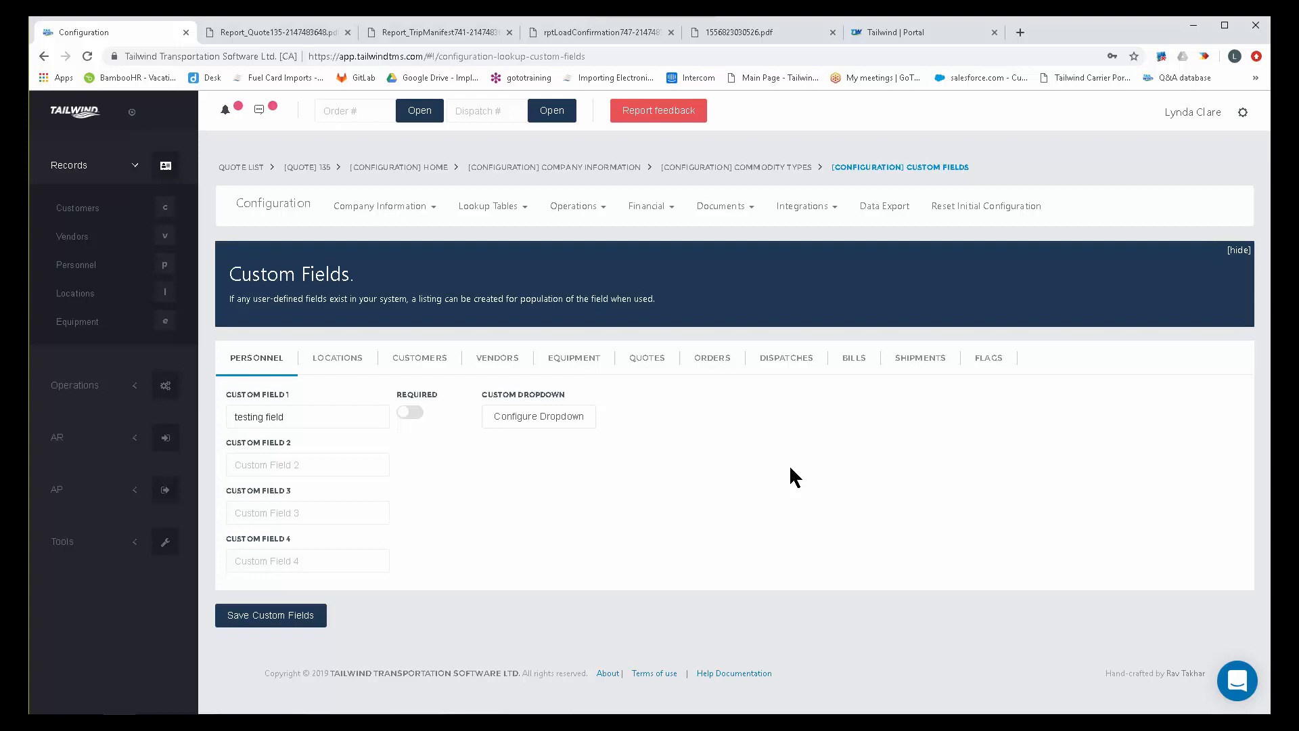
click(921, 361)
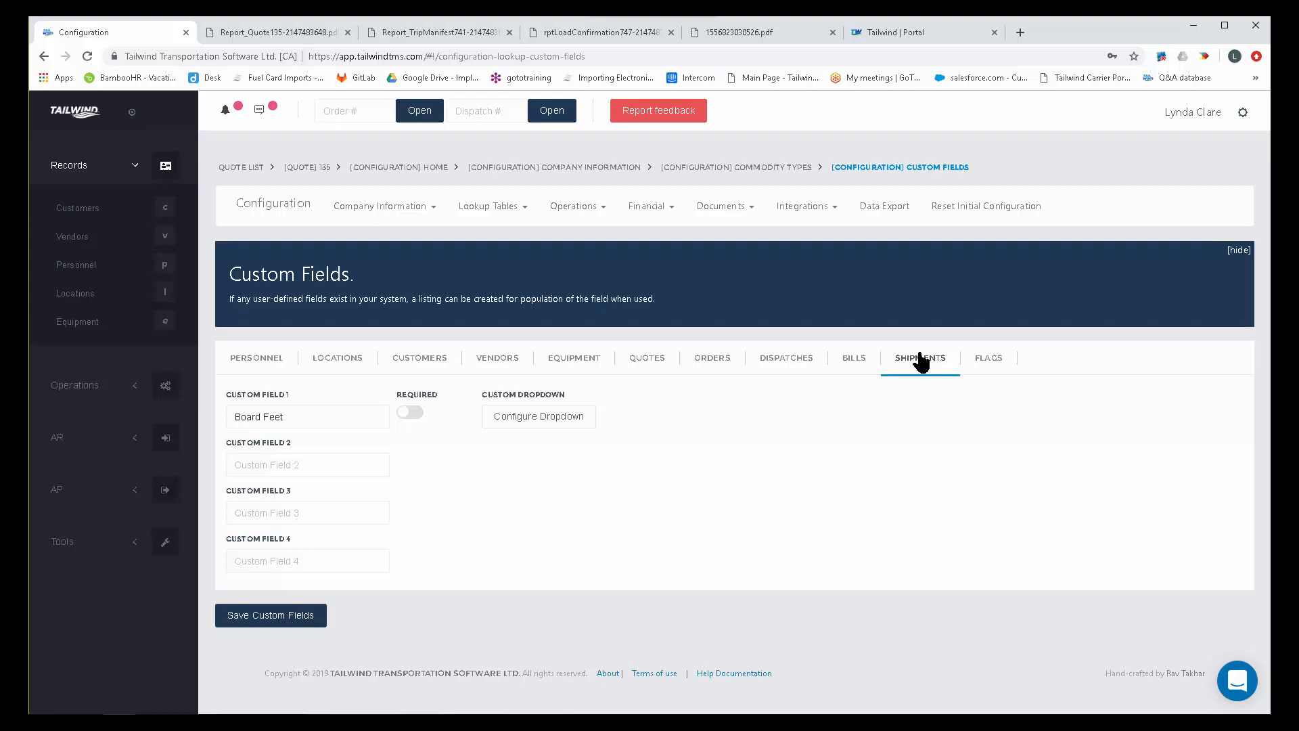
drag(288, 416, 233, 416)
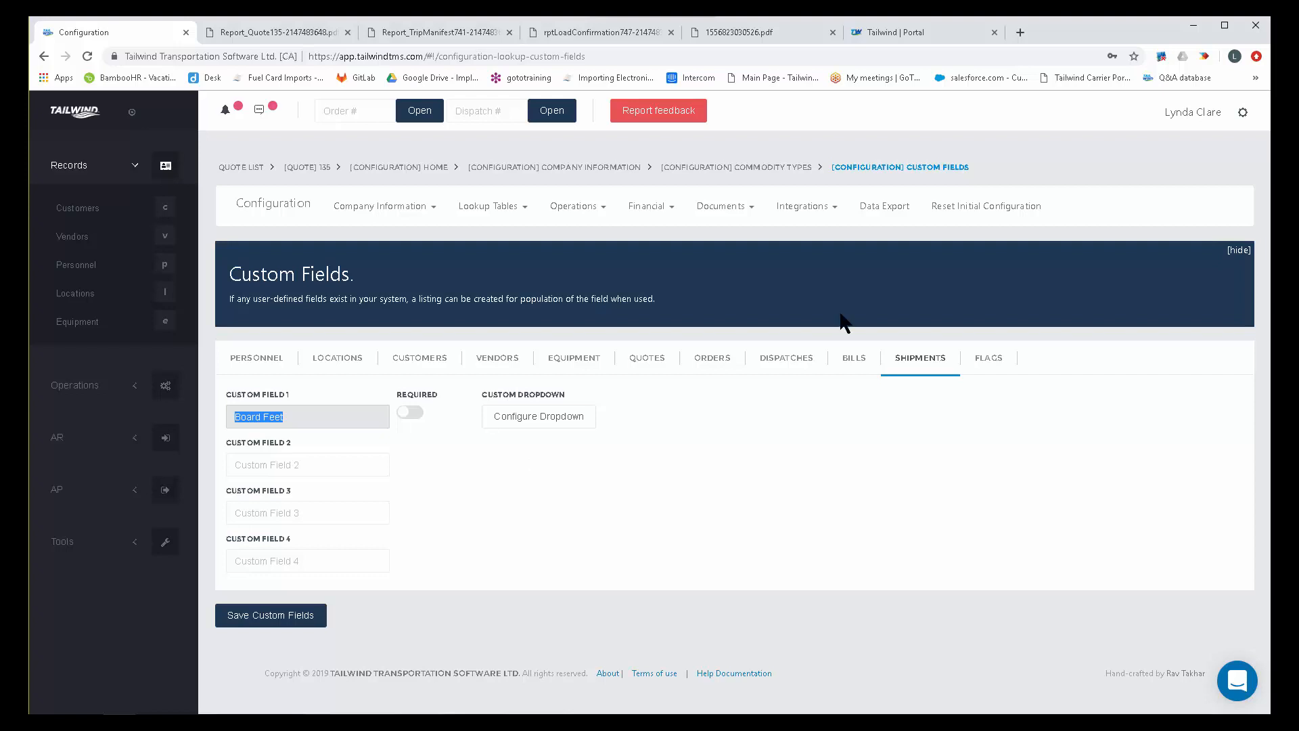
View the custom fields for orders, highlighting Free time Expires and Temp Required.
click(734, 361)
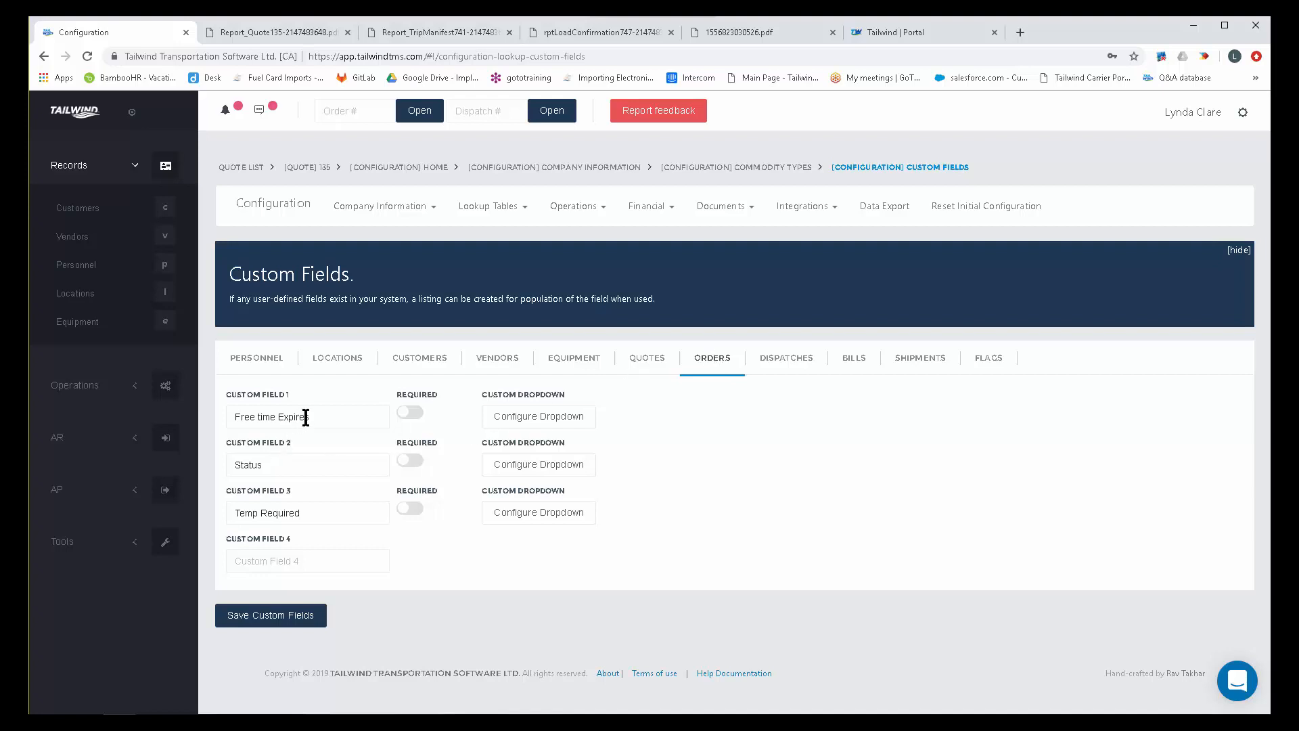
drag(306, 418, 232, 417)
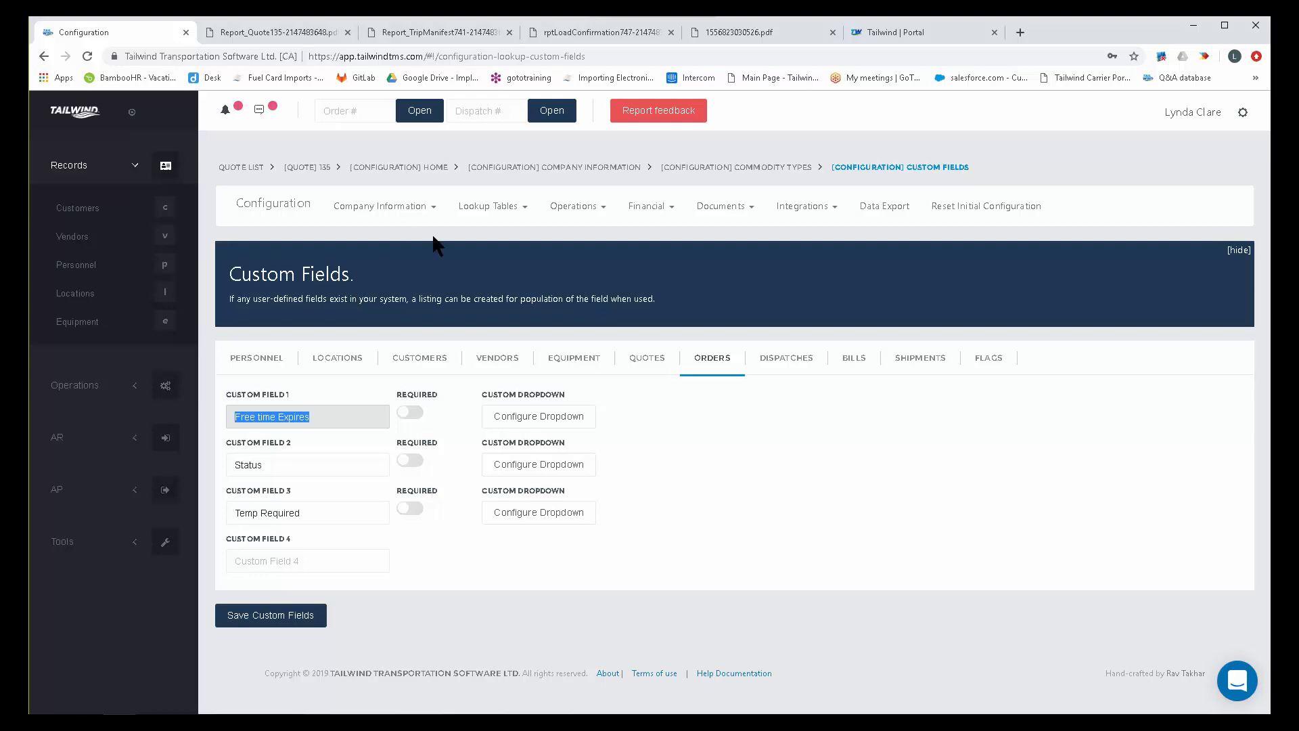
drag(311, 515, 220, 509)
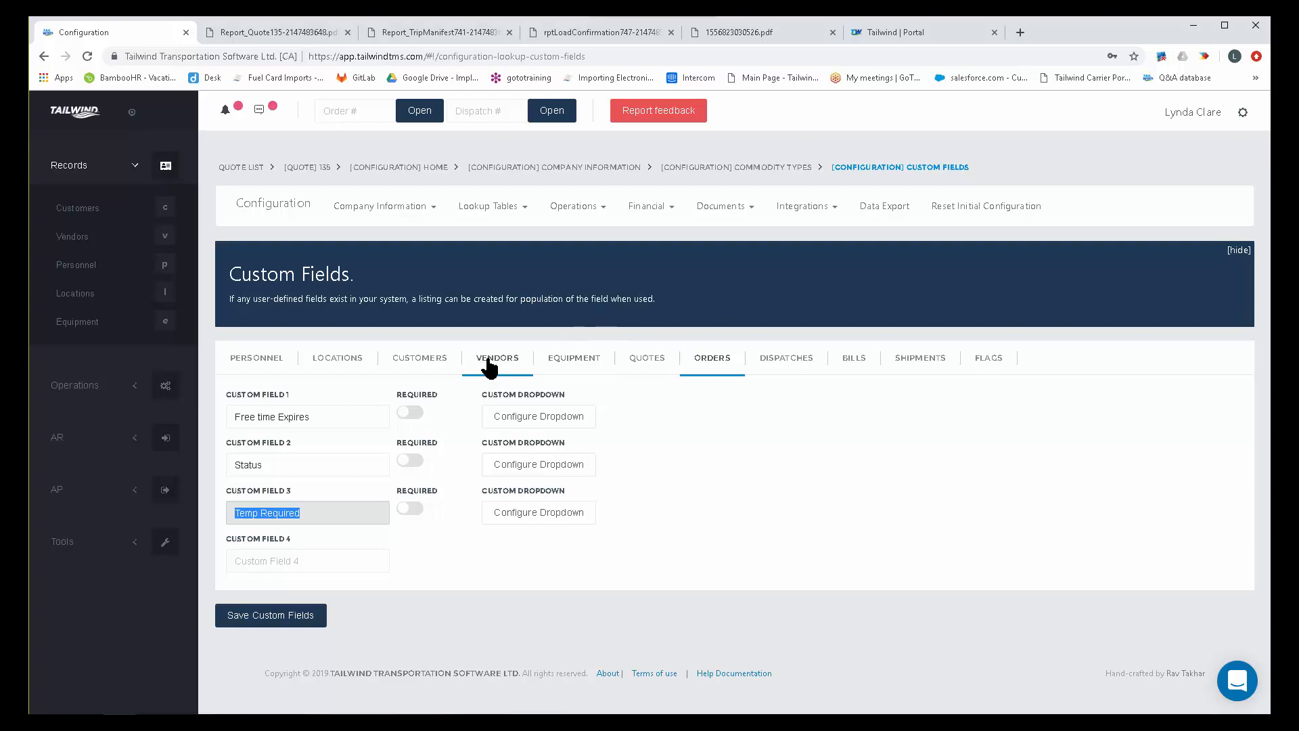
View the custom fields for customers, highlighting Customer Code, and open the Equipment Types lookup table.
click(414, 369)
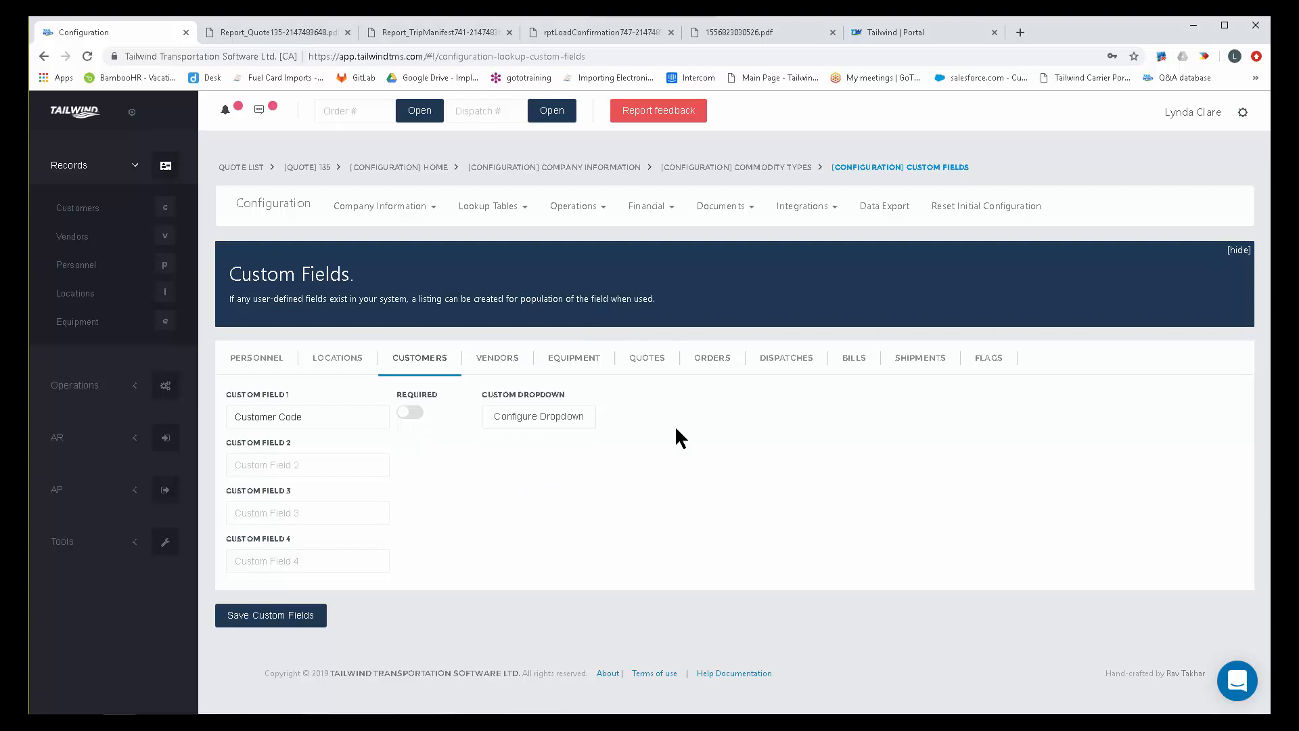
drag(305, 416, 197, 419)
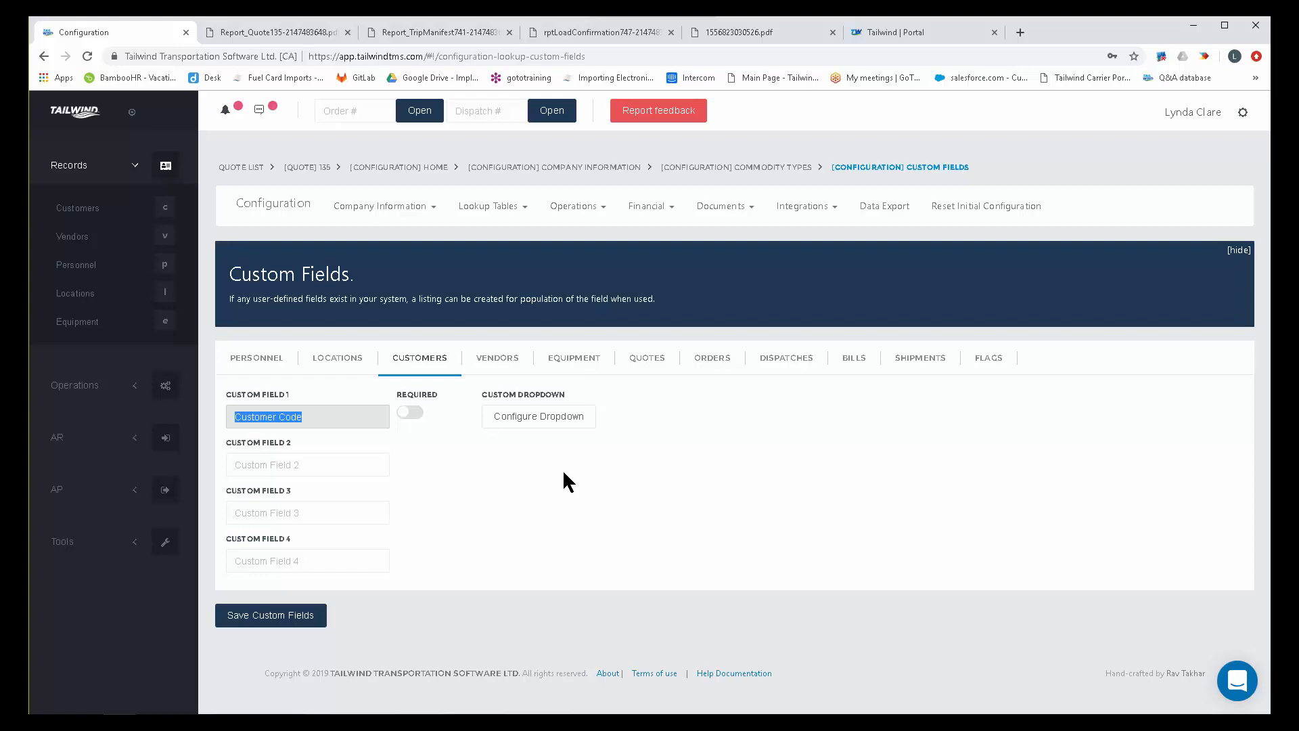
click(504, 207)
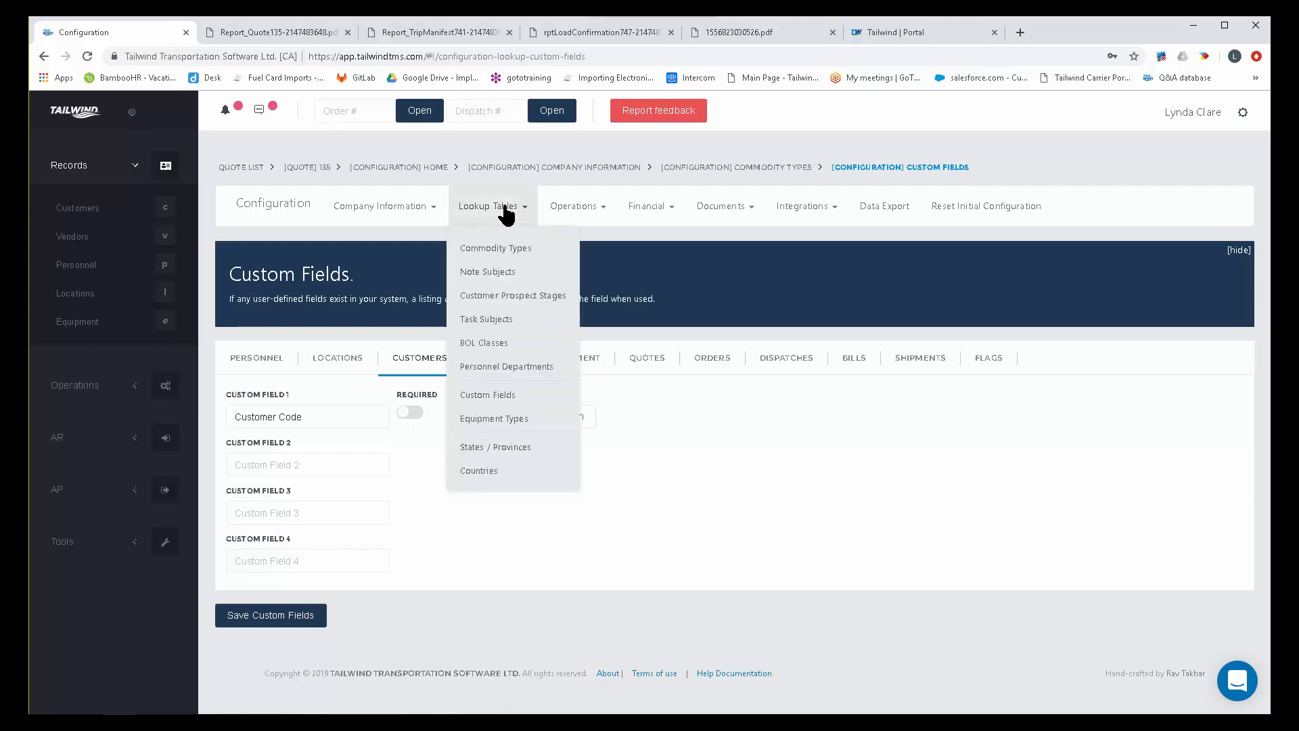
click(519, 420)
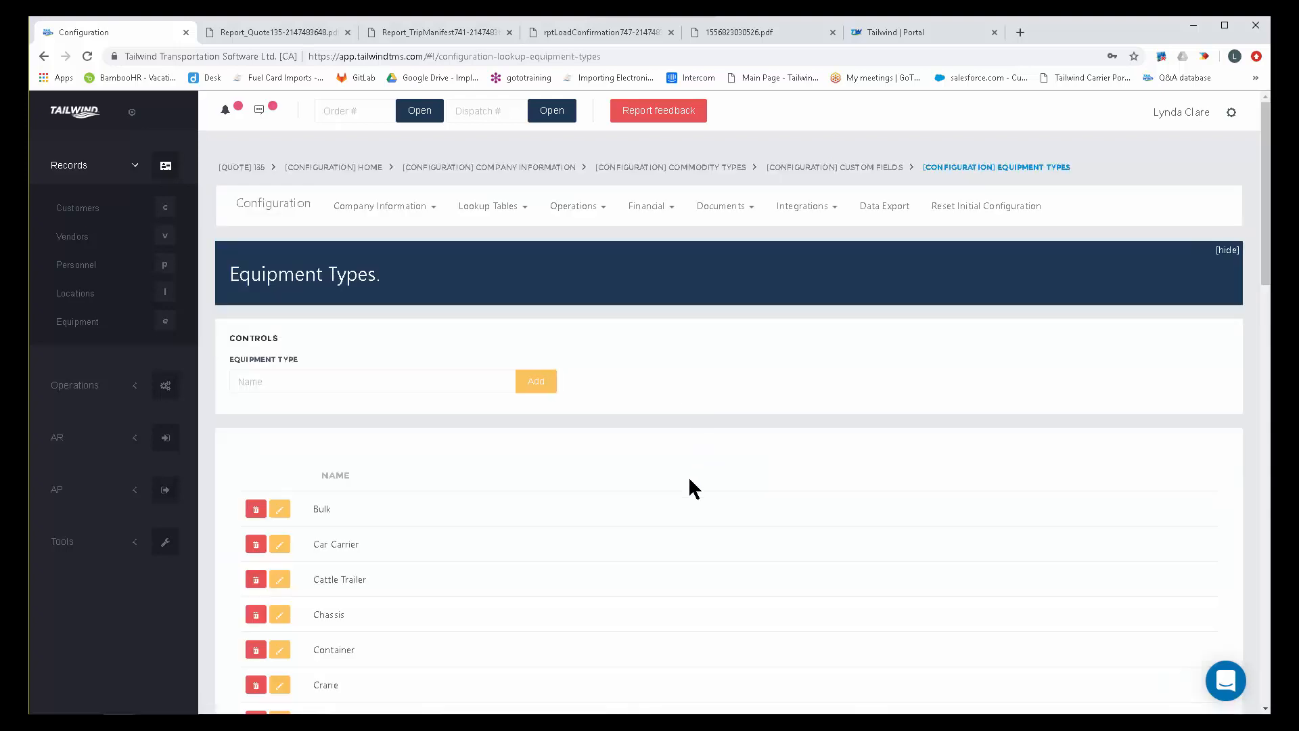
Look through the list of equipment types and highlight Crane.
scroll(687, 487, down, 2)
scroll(674, 496, down, 4)
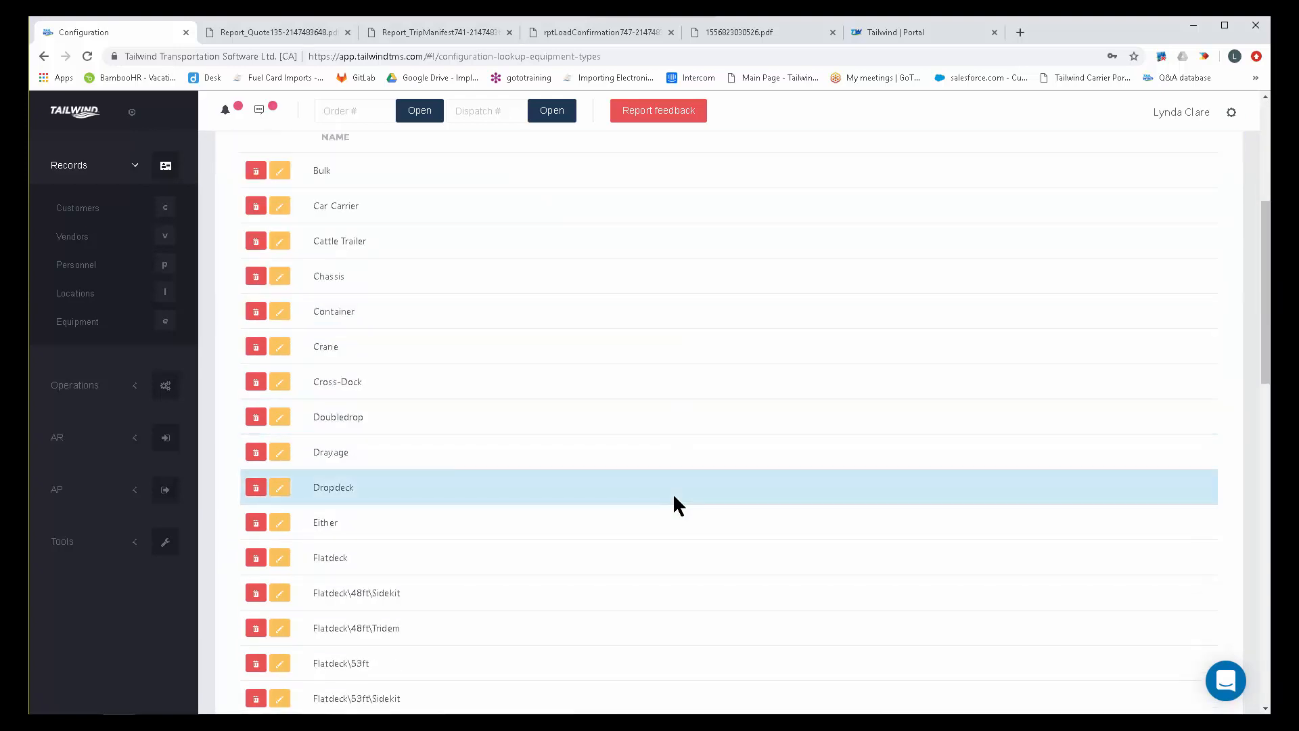
scroll(673, 493, up, 3)
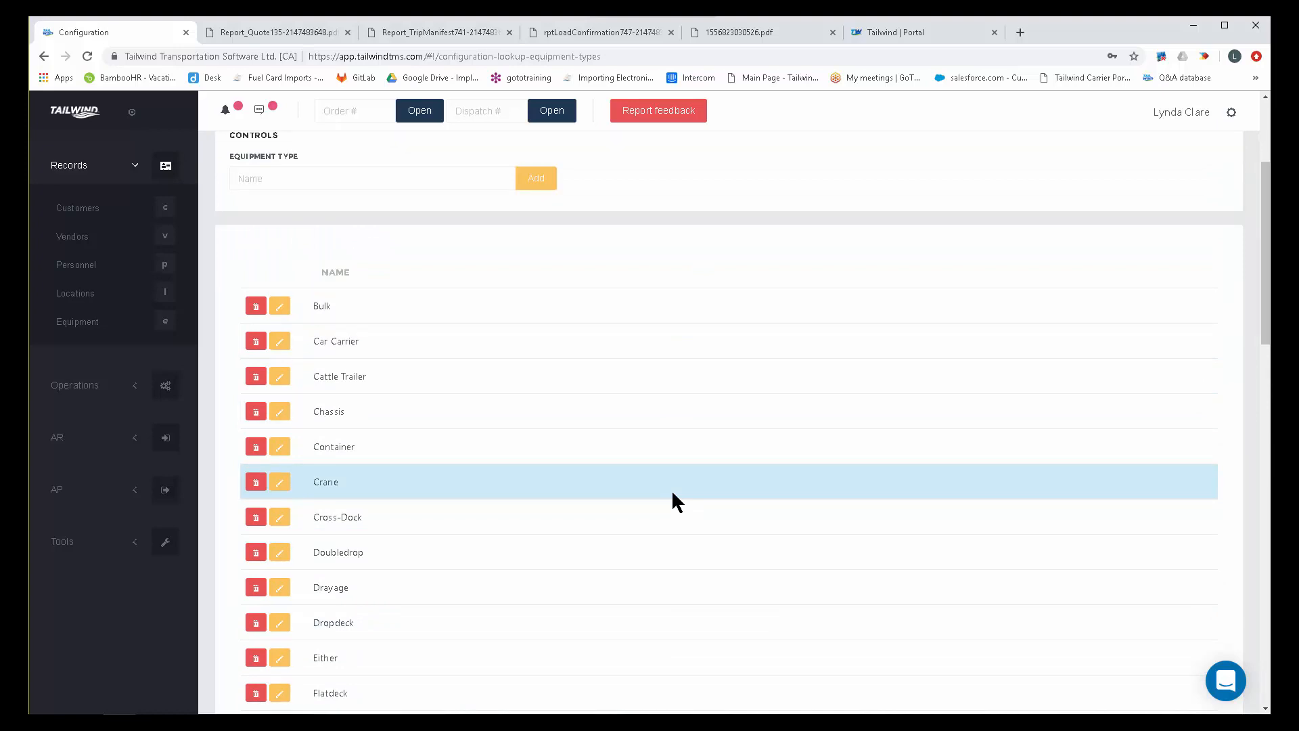
scroll(673, 493, up, 1)
scroll(673, 493, down, 3)
scroll(672, 494, down, 3)
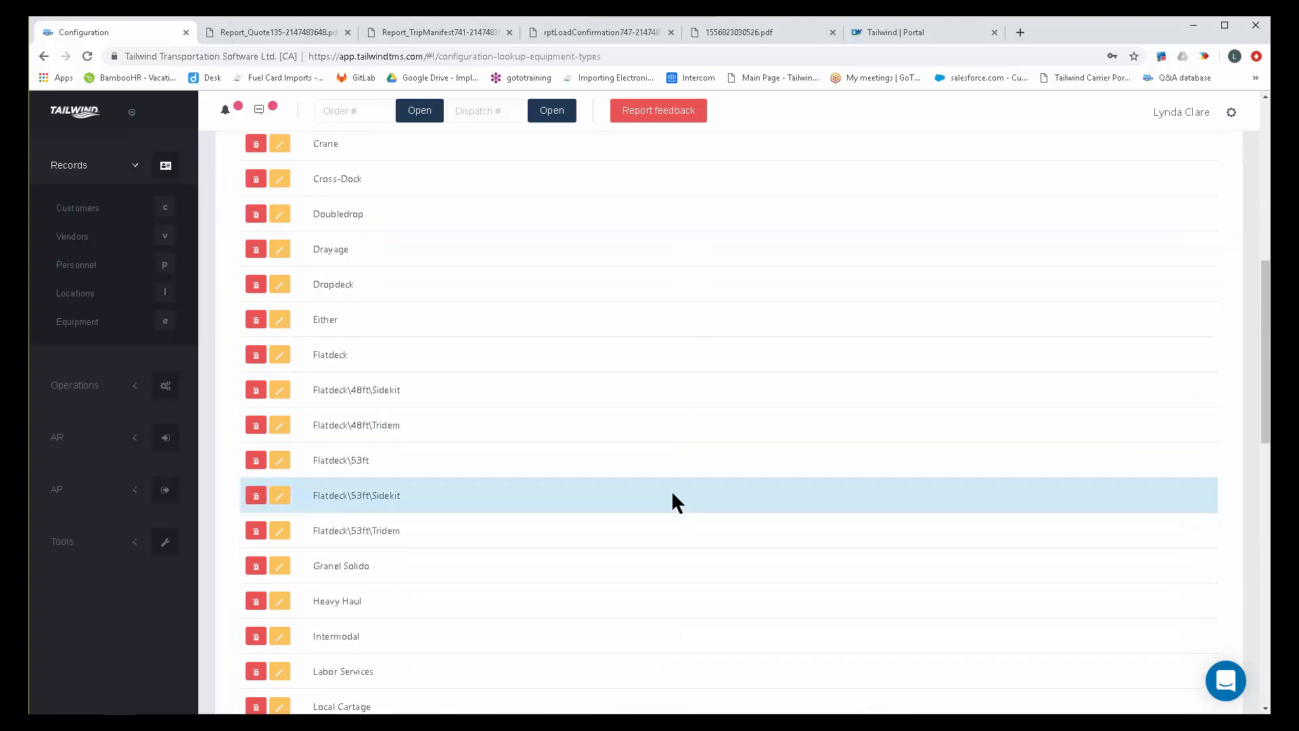
scroll(673, 493, up, 4)
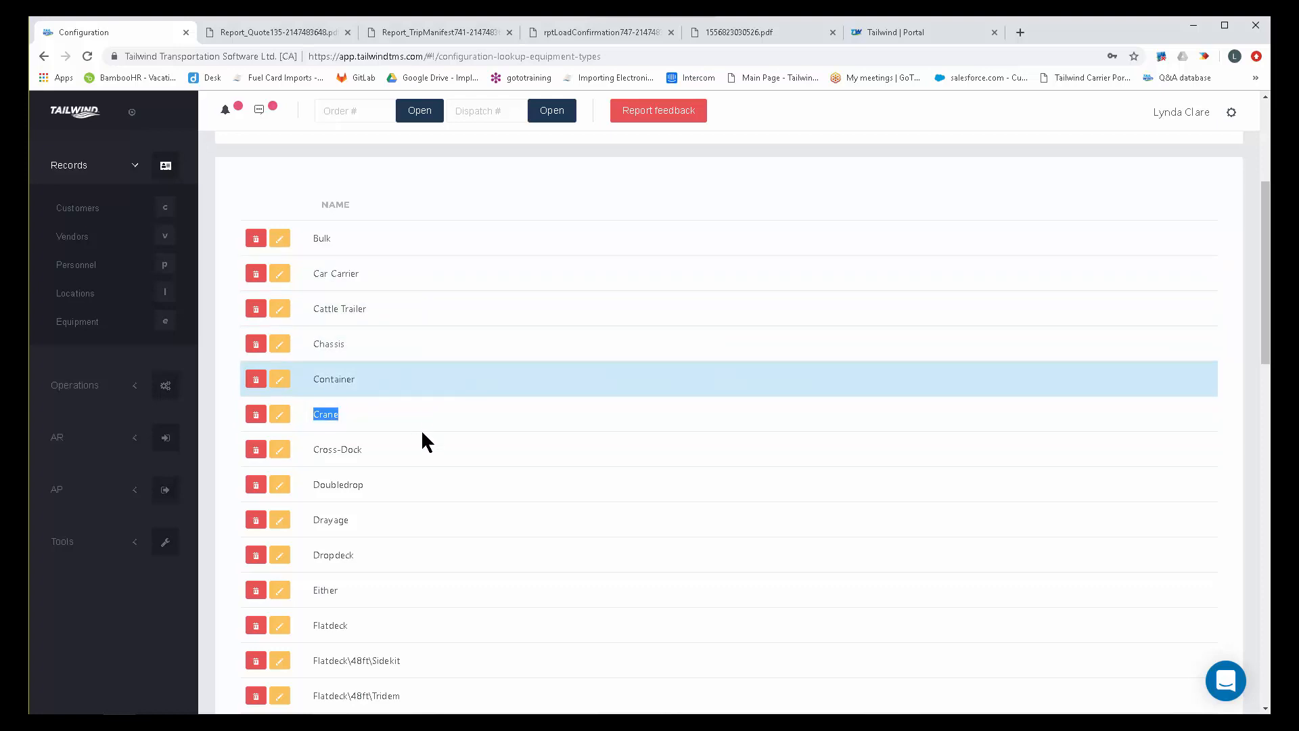
Enter Conestoga - 48 as the name of a new equipment type and clear the entry without adding it.
scroll(562, 479, up, 2)
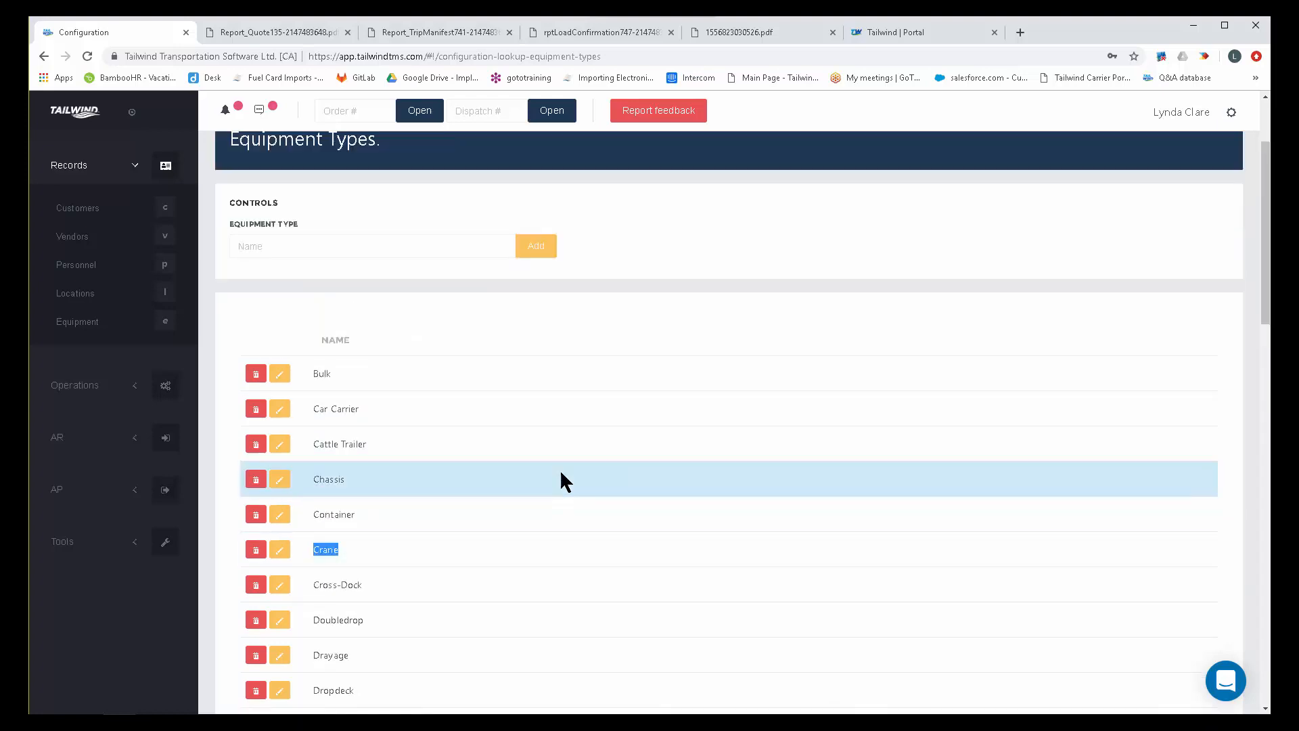
click(274, 247)
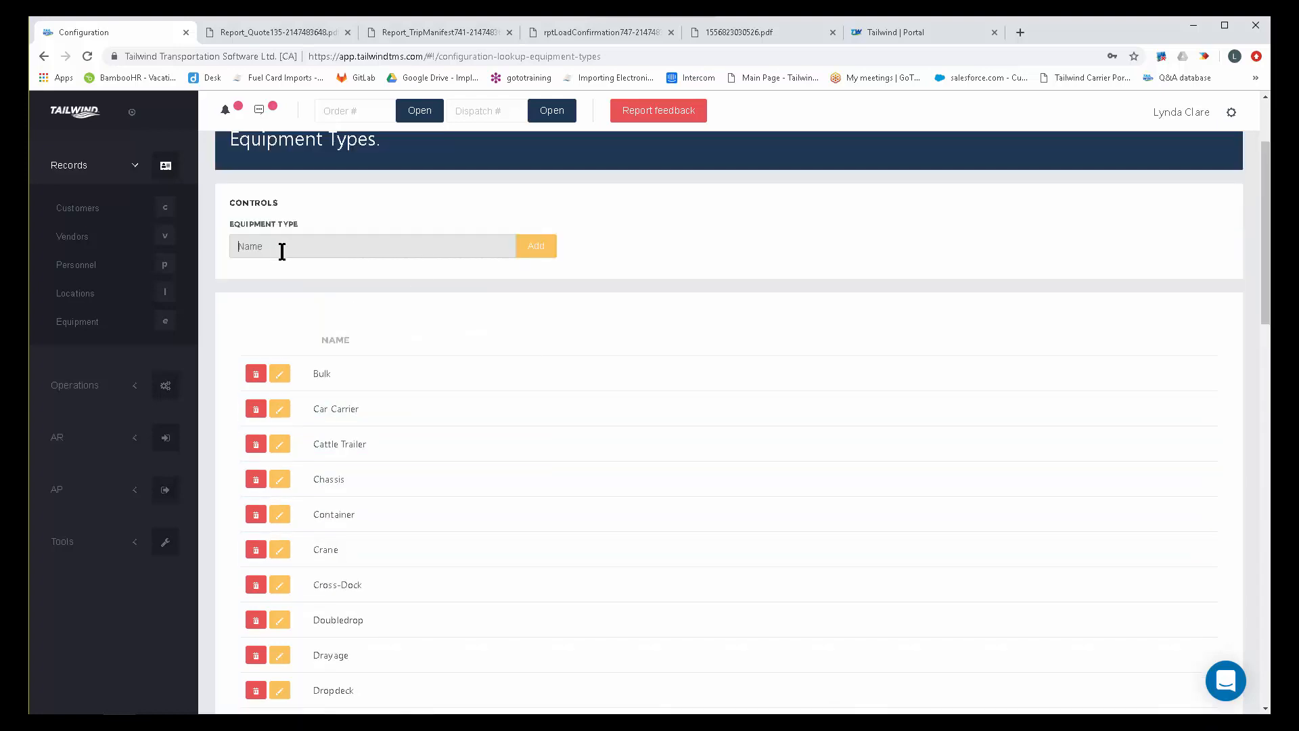
text(Conestoga - 48)
drag(319, 242, 187, 276)
key(BackSpace)
Open the States / Provinces lookup table and look through its list of short and long names.
scroll(664, 321, up, 2)
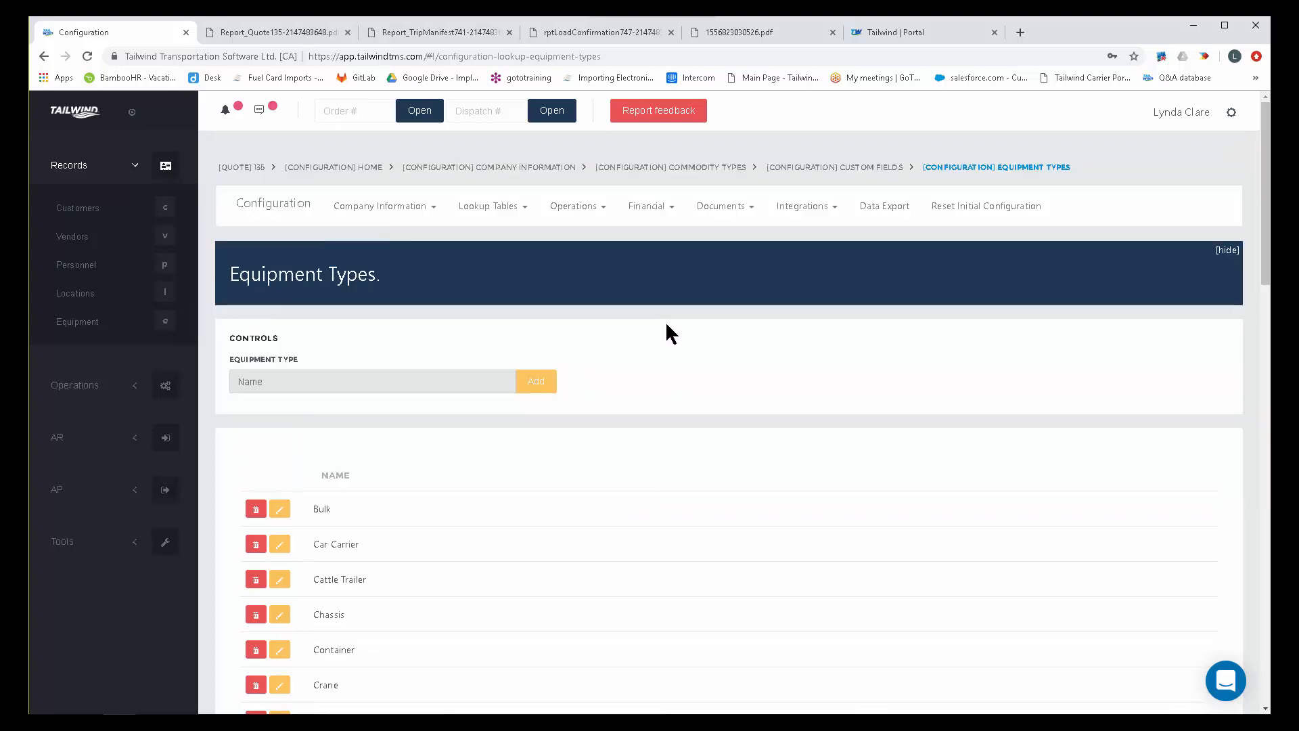
click(572, 209)
click(494, 214)
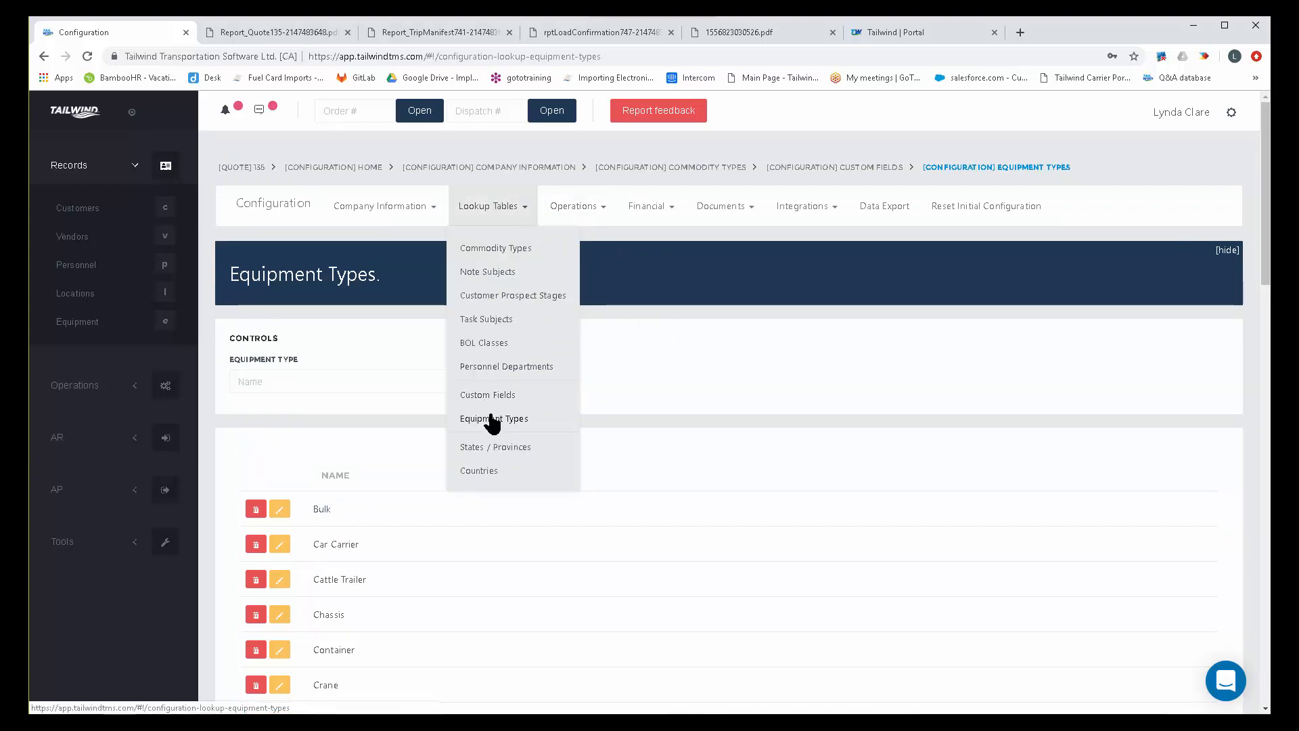
click(494, 448)
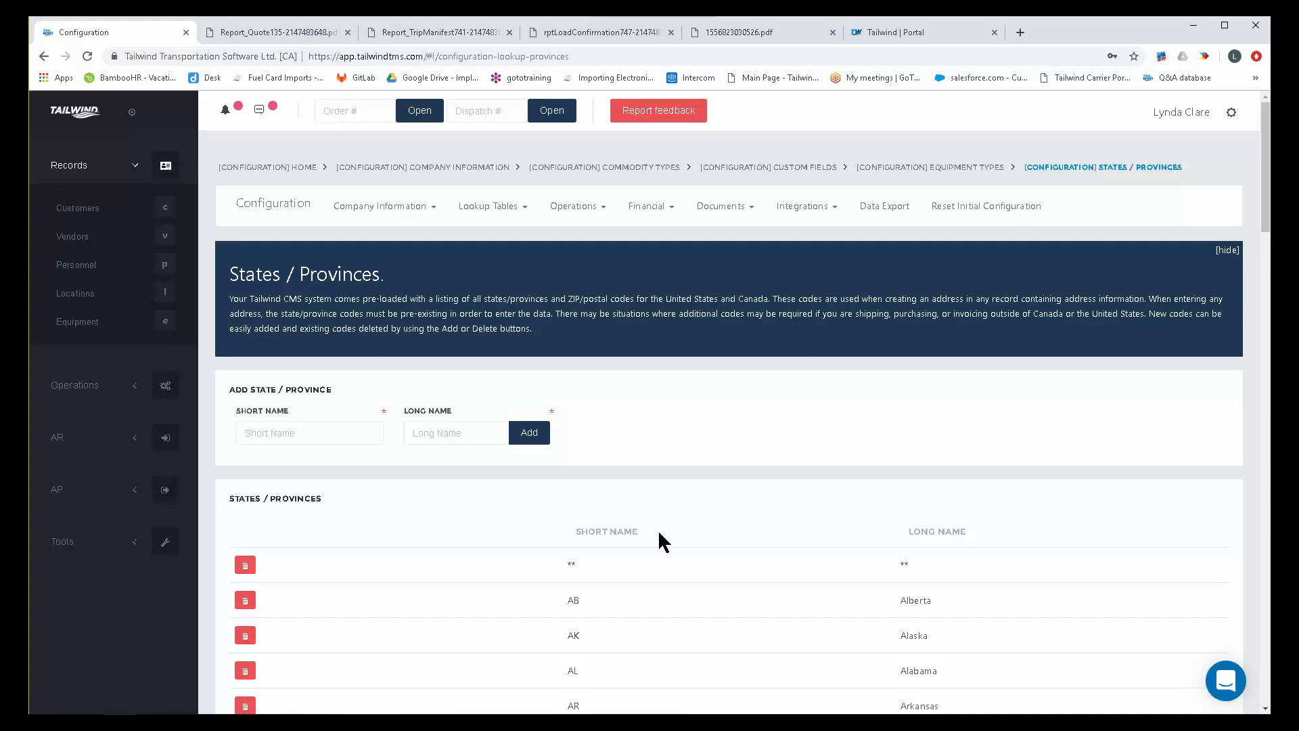
scroll(659, 538, down, 5)
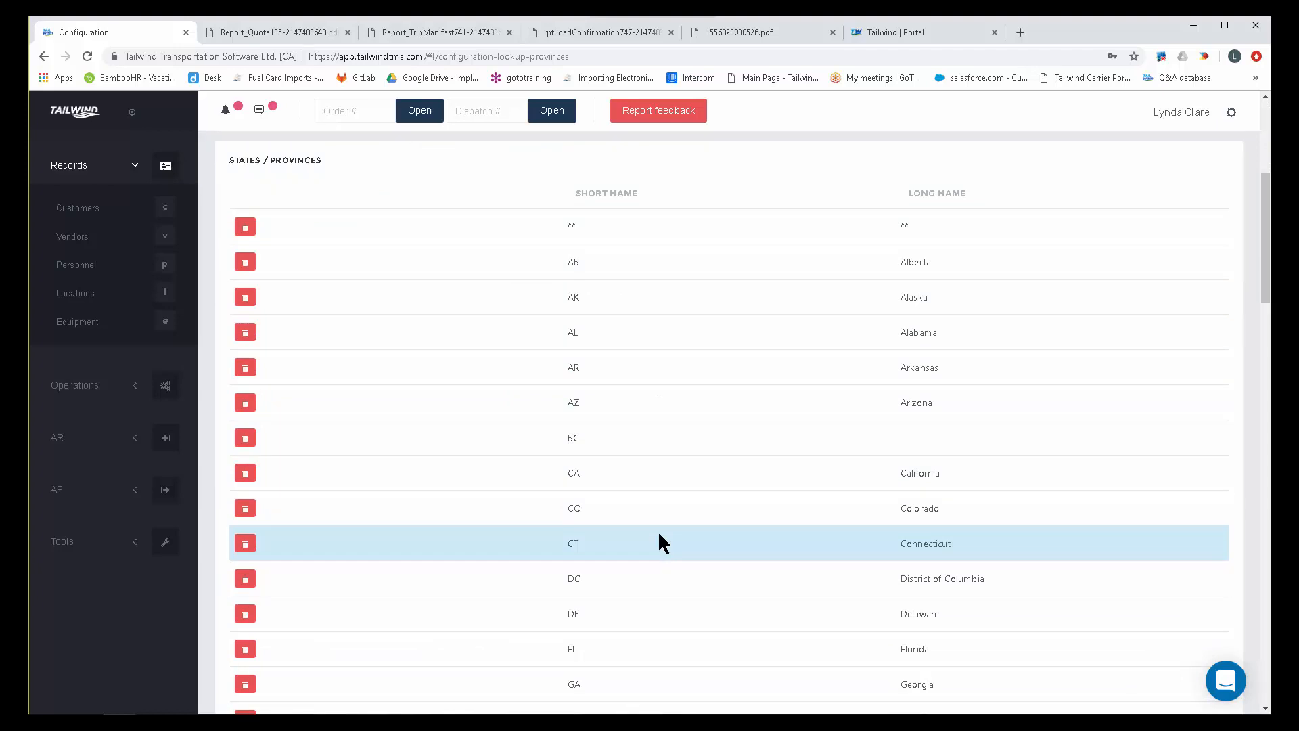
scroll(660, 541, down, 1)
scroll(659, 541, down, 1)
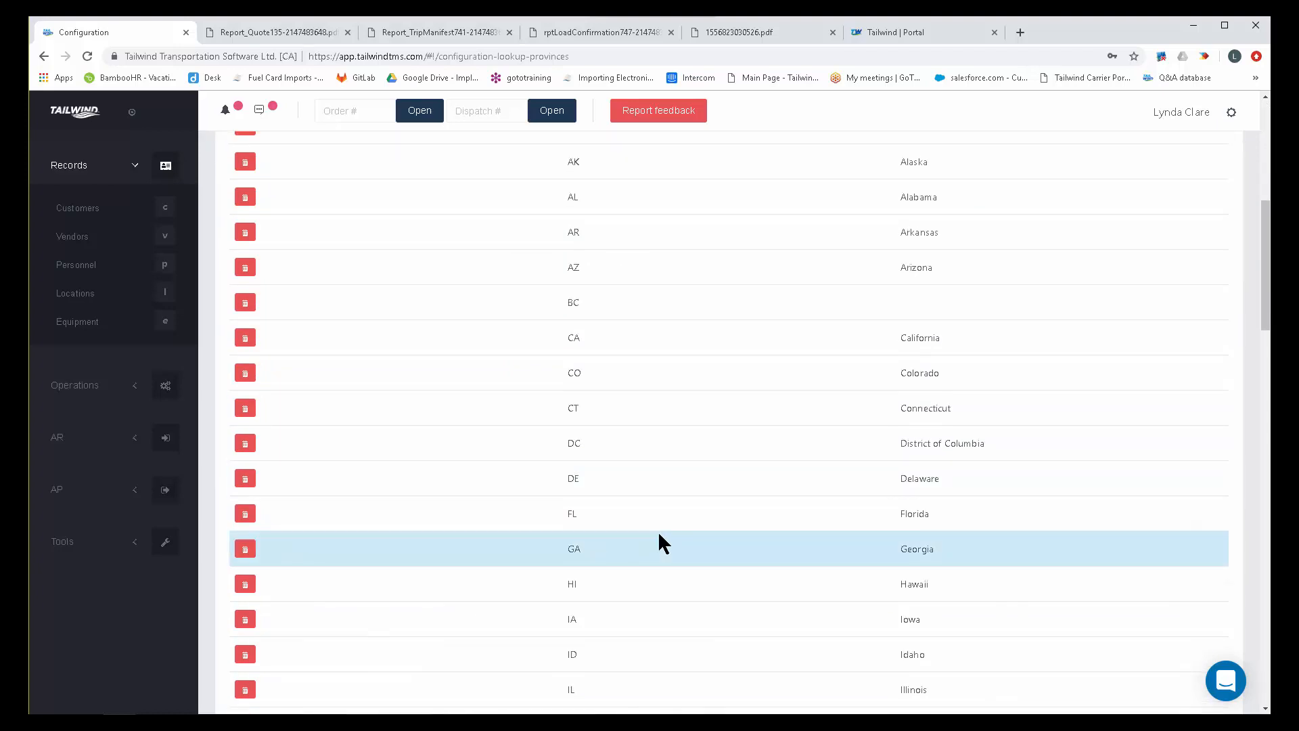
scroll(659, 541, down, 1)
scroll(658, 530, down, 3)
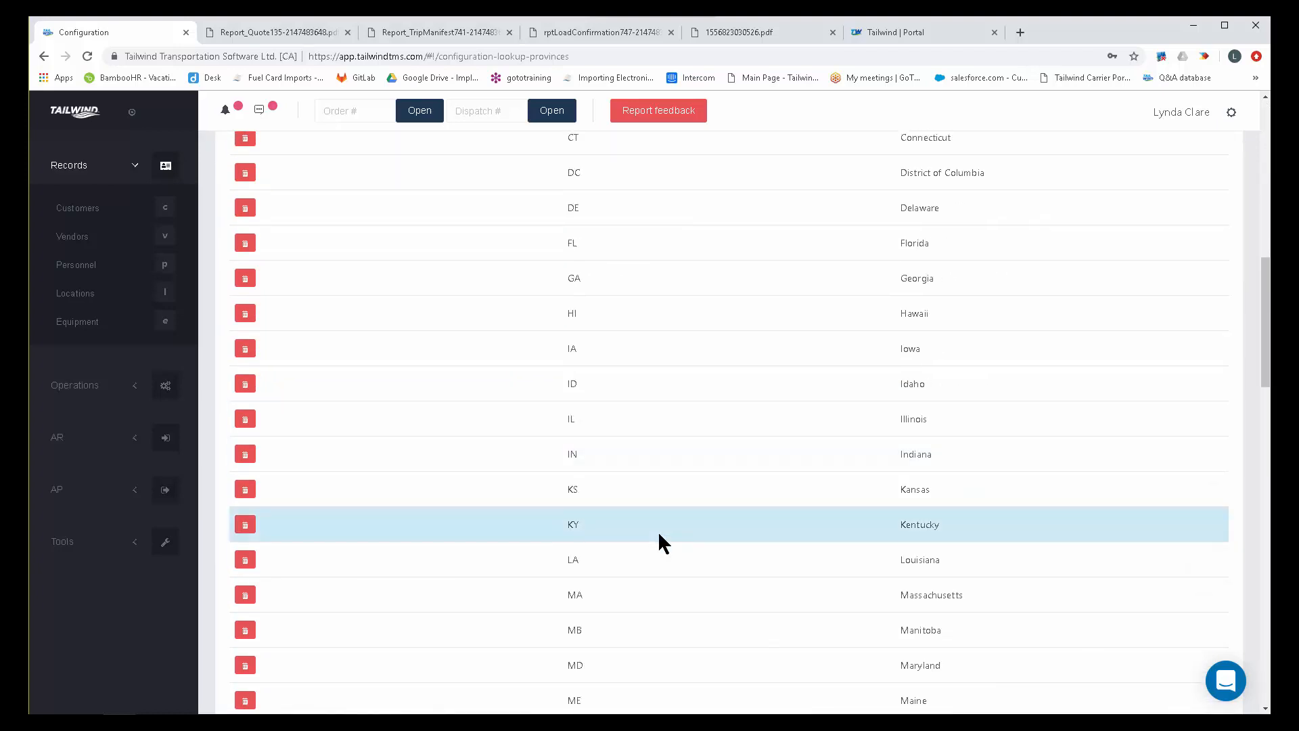
scroll(657, 530, up, 3)
scroll(659, 535, up, 3)
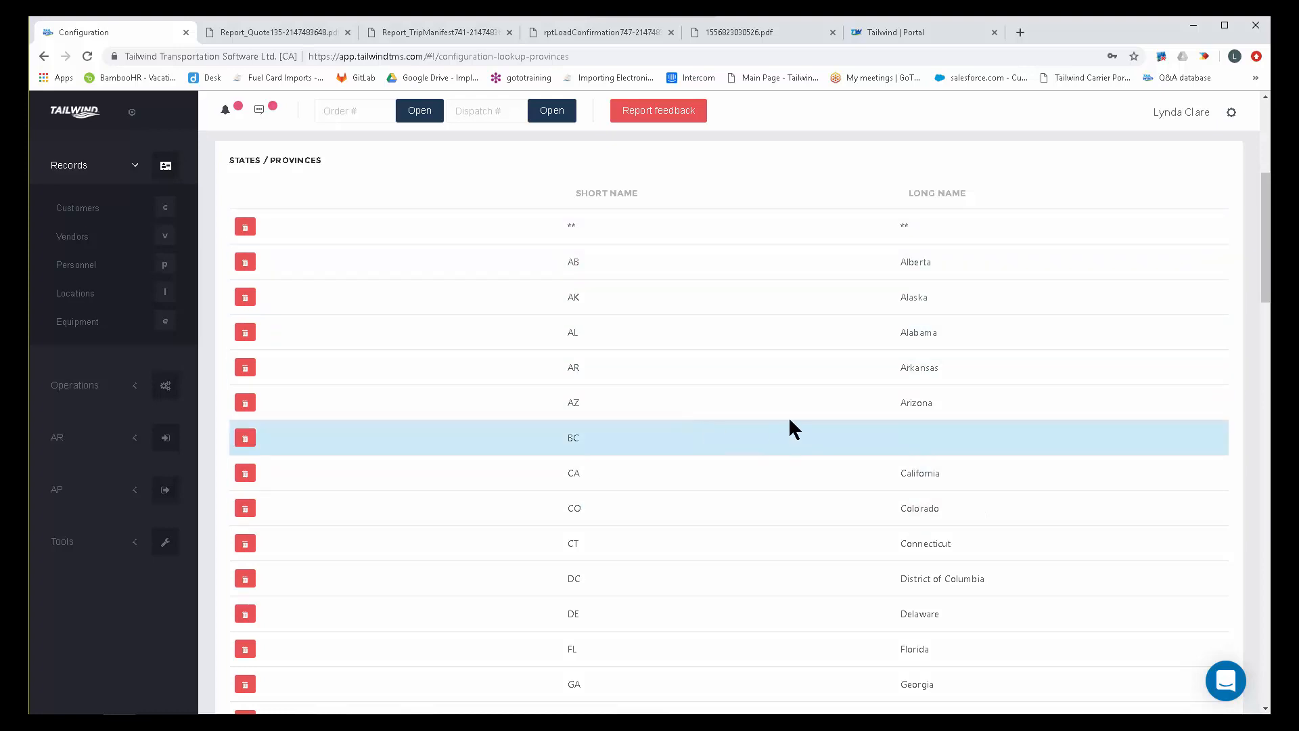
scroll(790, 422, up, 3)
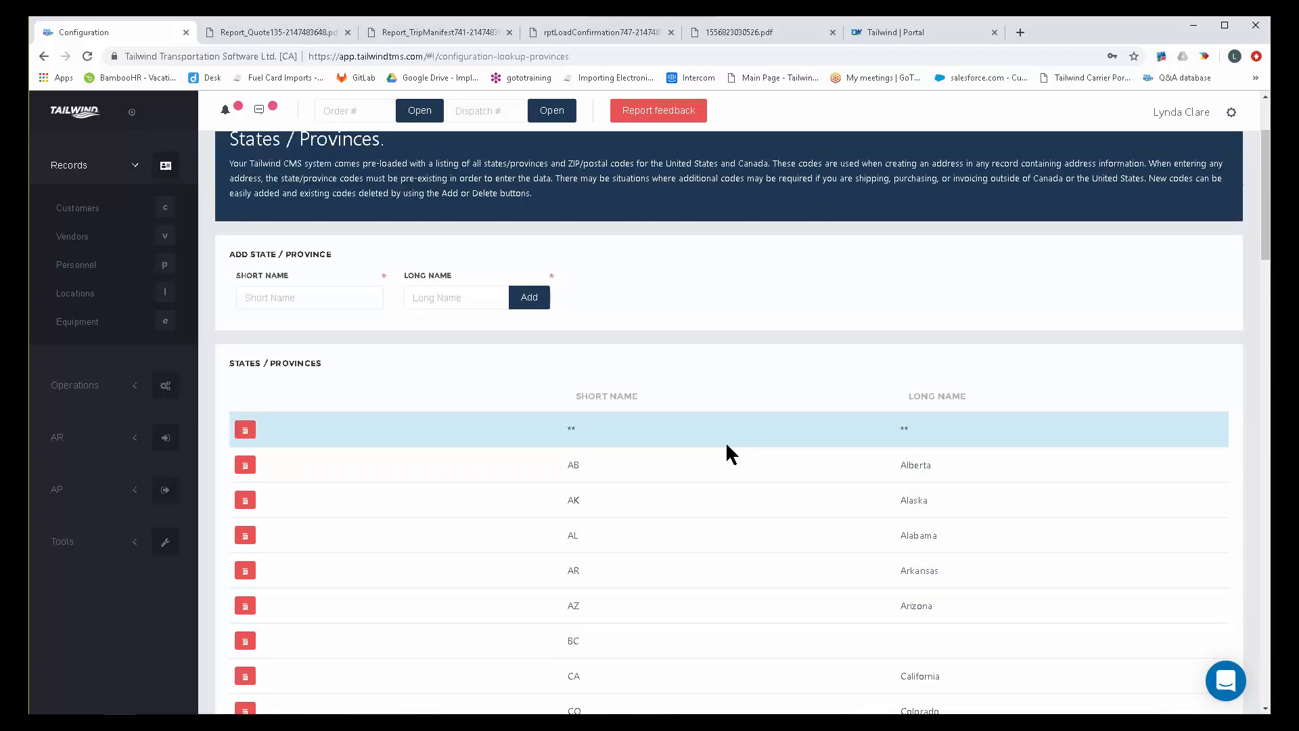
scroll(725, 441, up, 2)
View the Countries lookup table and look over the Operations configuration options.
click(518, 207)
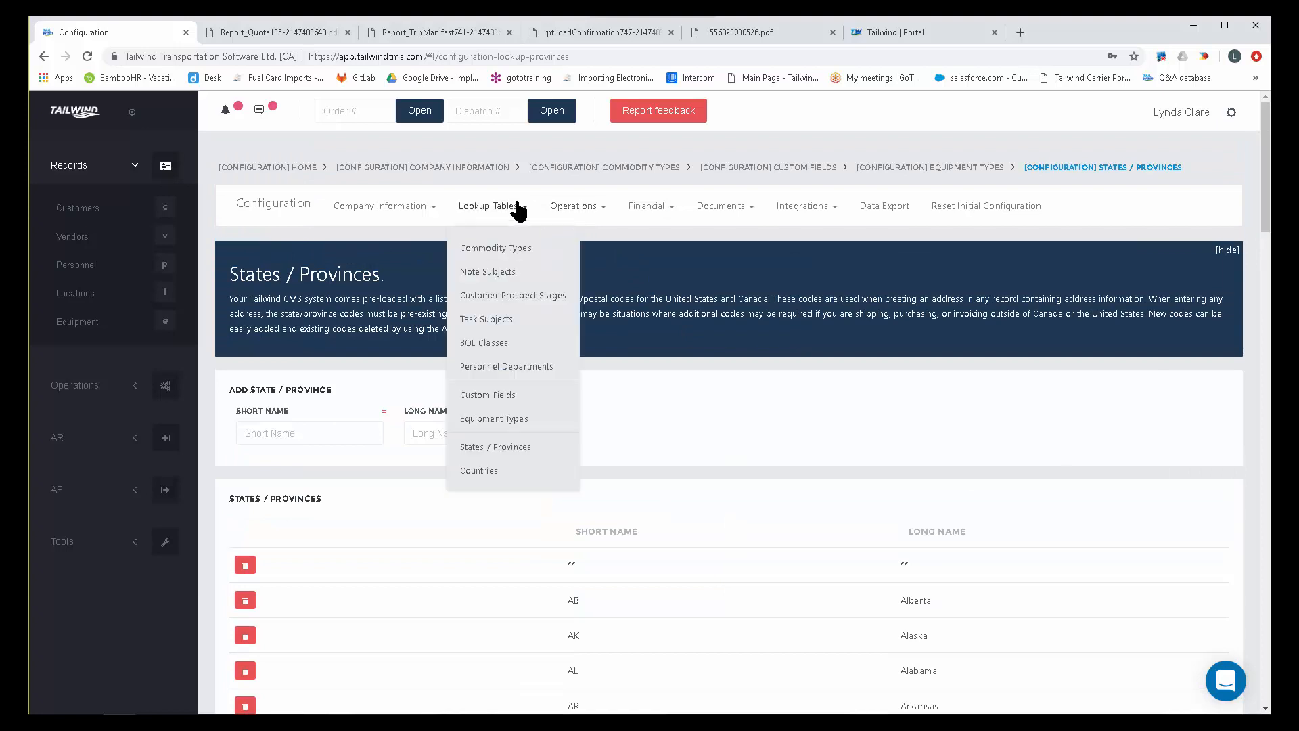
click(481, 471)
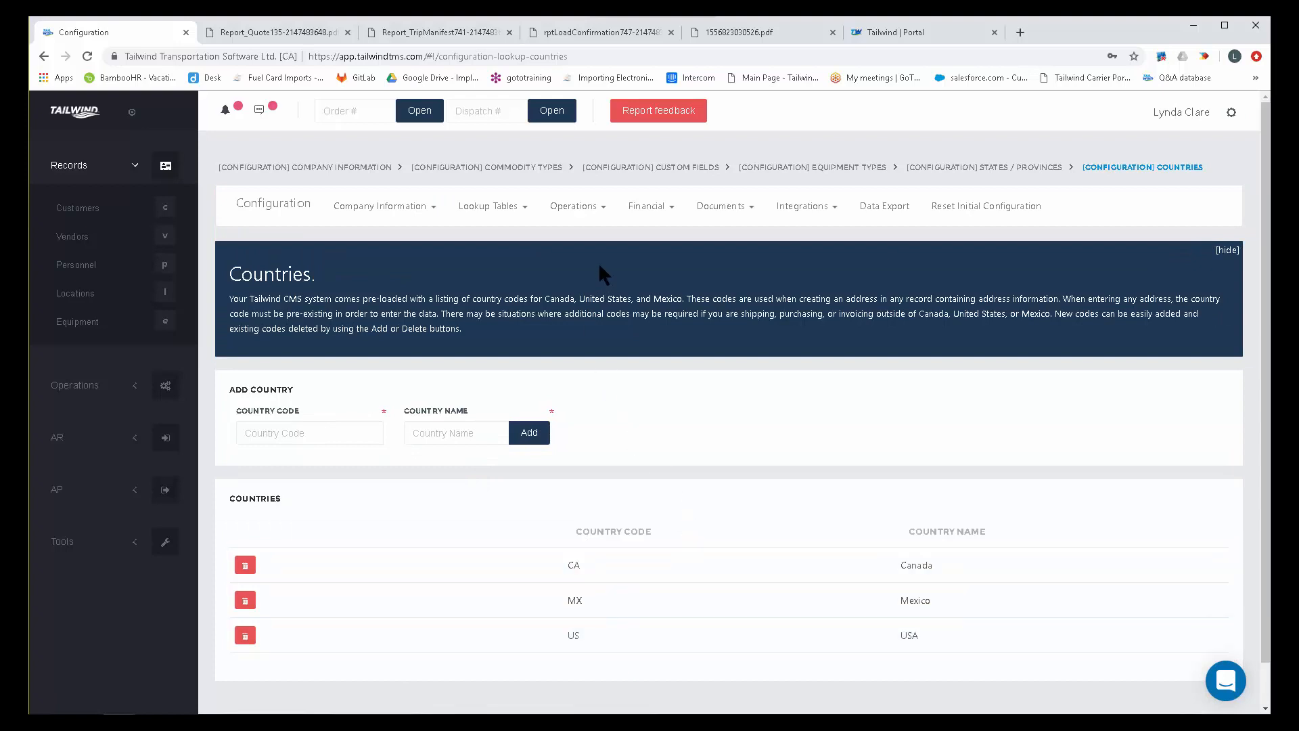
click(568, 209)
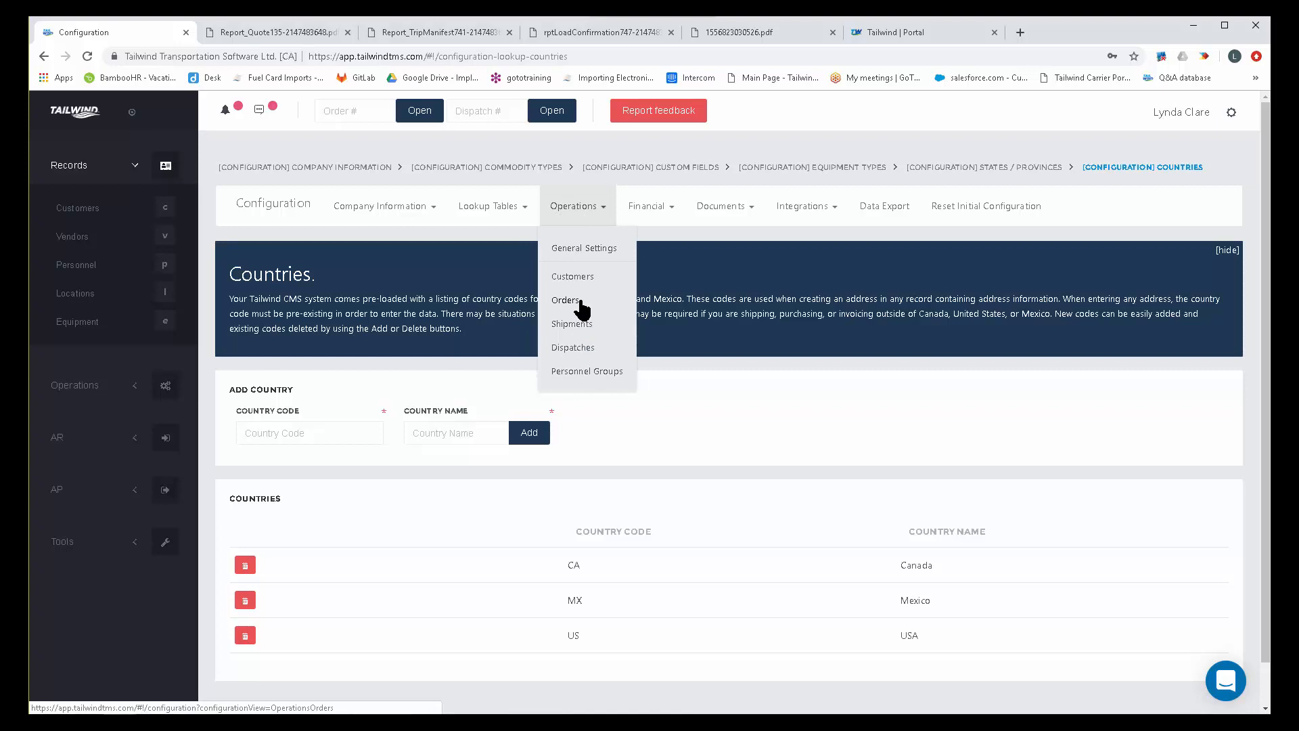
Open the Accounts page of the Financial configuration and highlight the Chequing CAD and Chequing USD accounts.
click(660, 208)
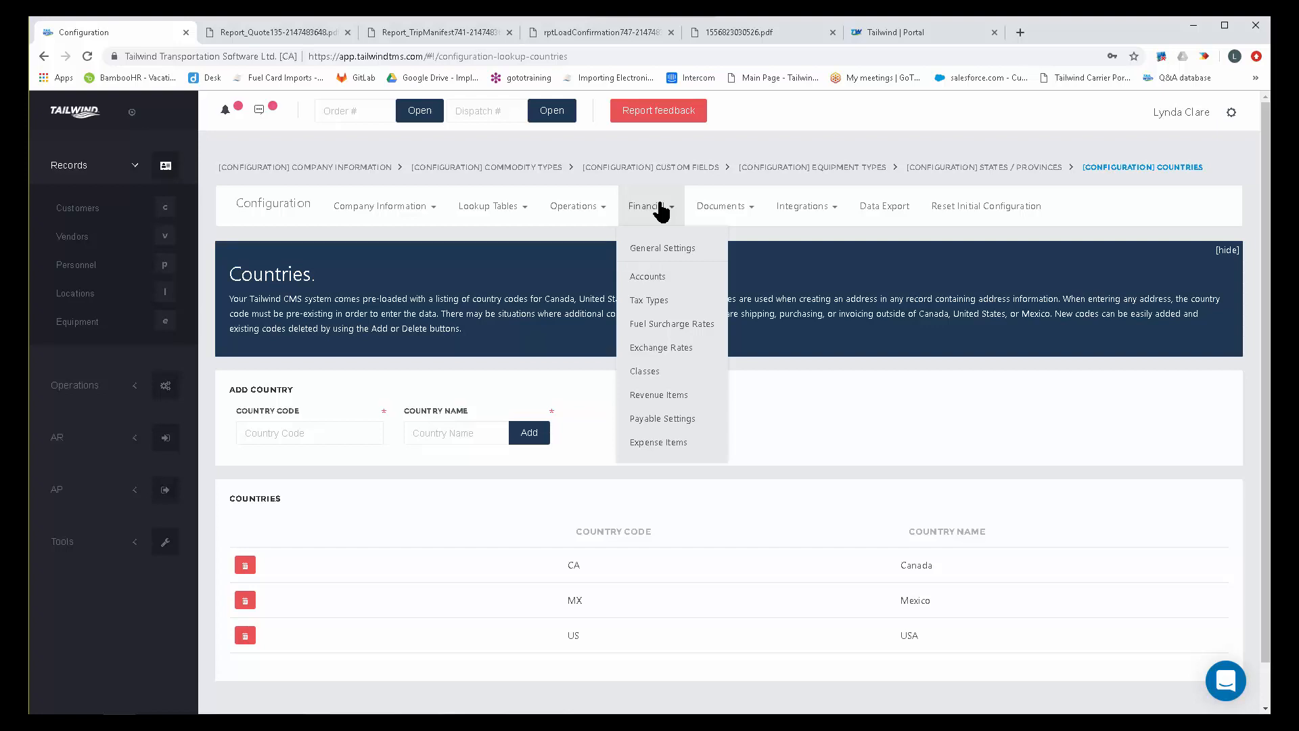
click(649, 277)
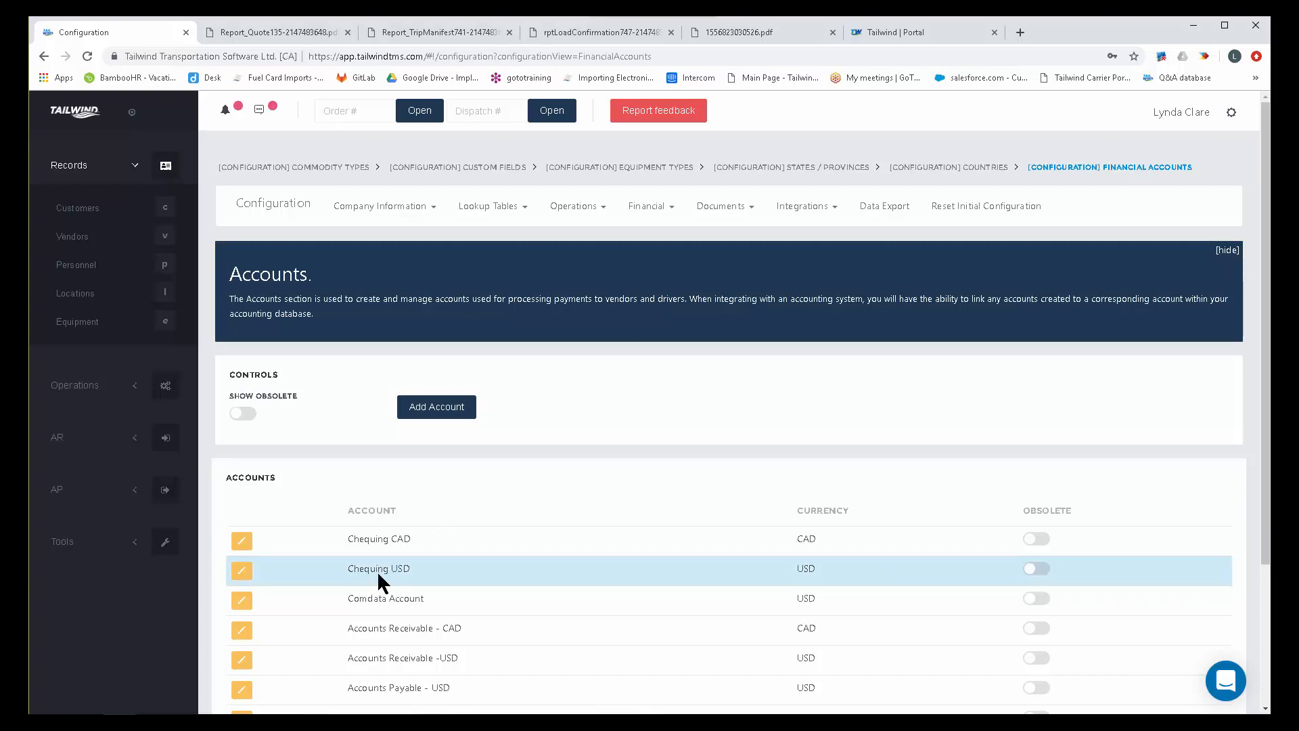
drag(414, 538, 333, 545)
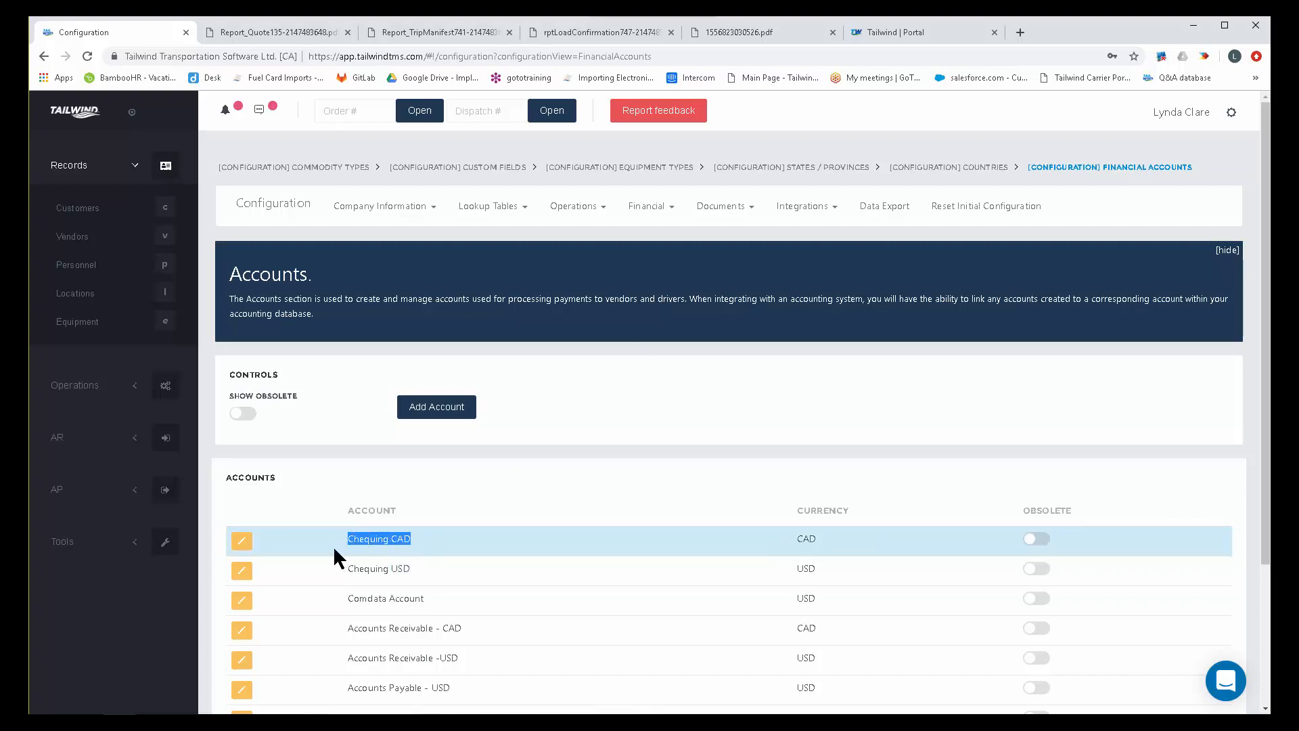
click(413, 563)
drag(414, 567, 350, 569)
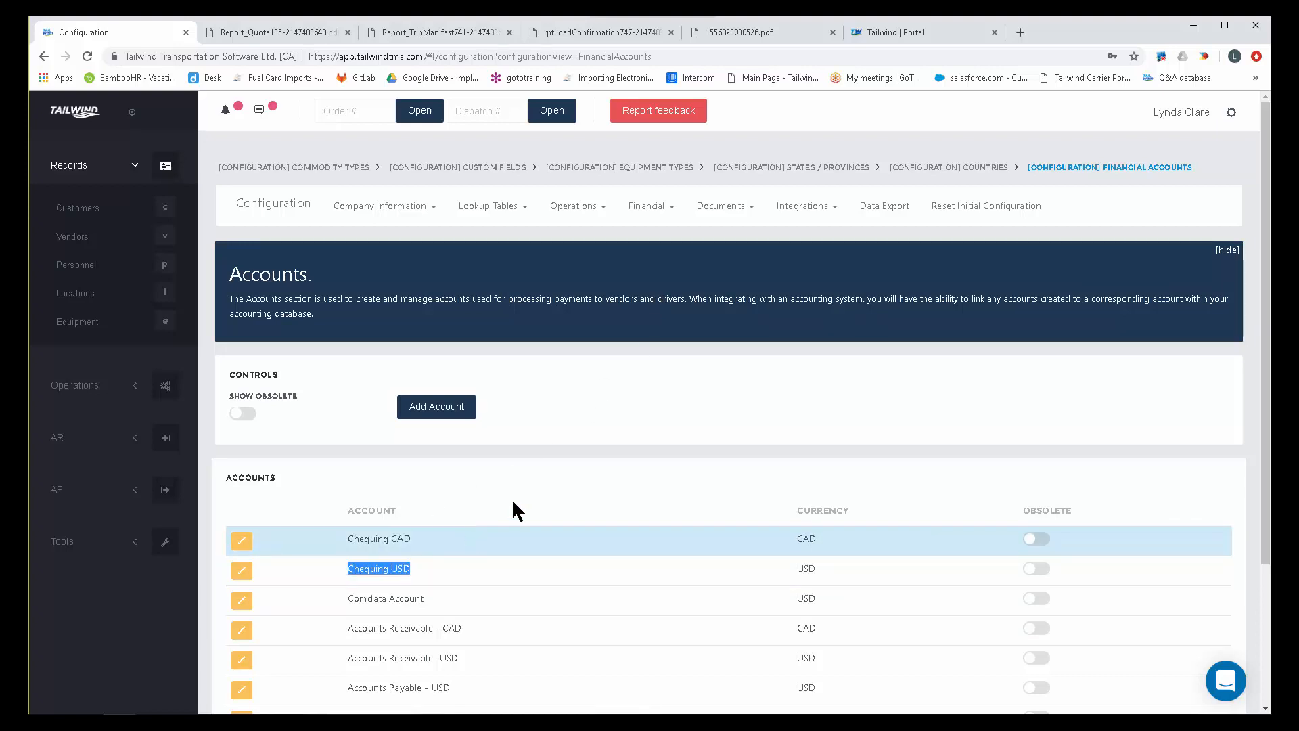
Edit the Chequing USD account, entering US Bank Checking as its name, and discard the change.
scroll(601, 425, down, 1)
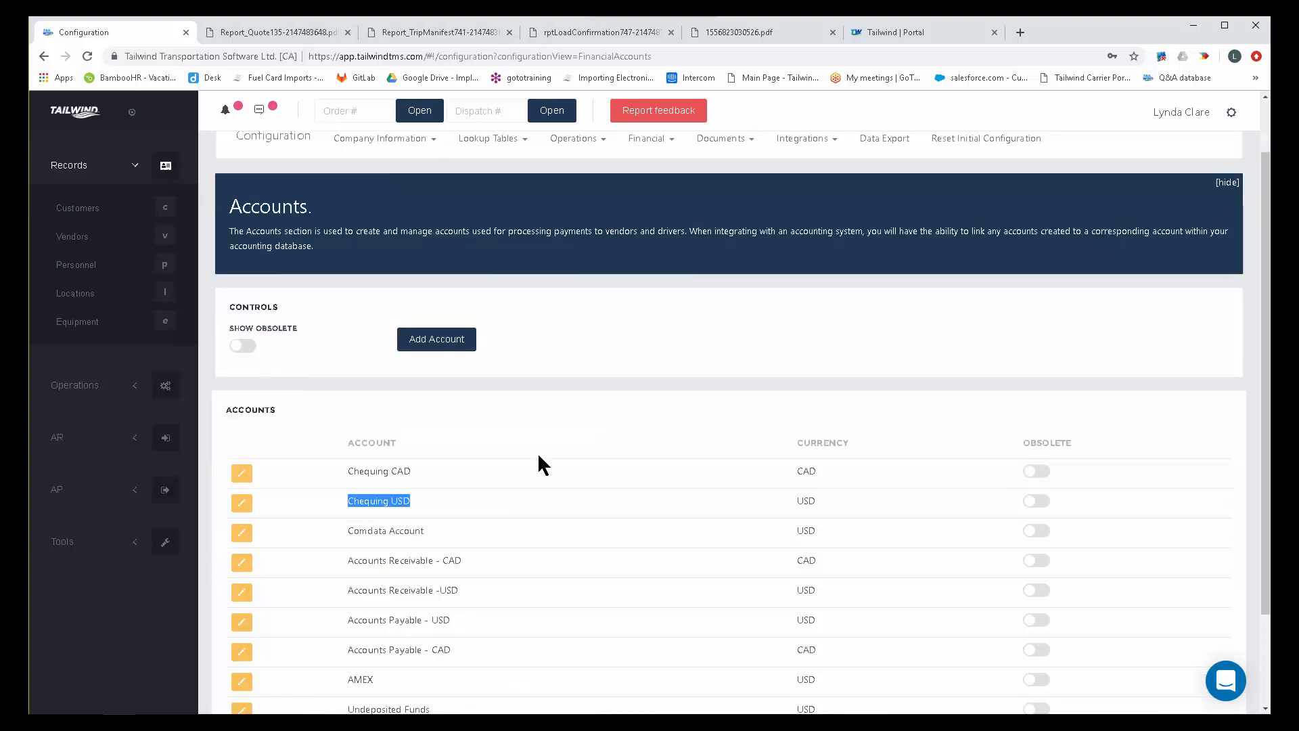
click(239, 509)
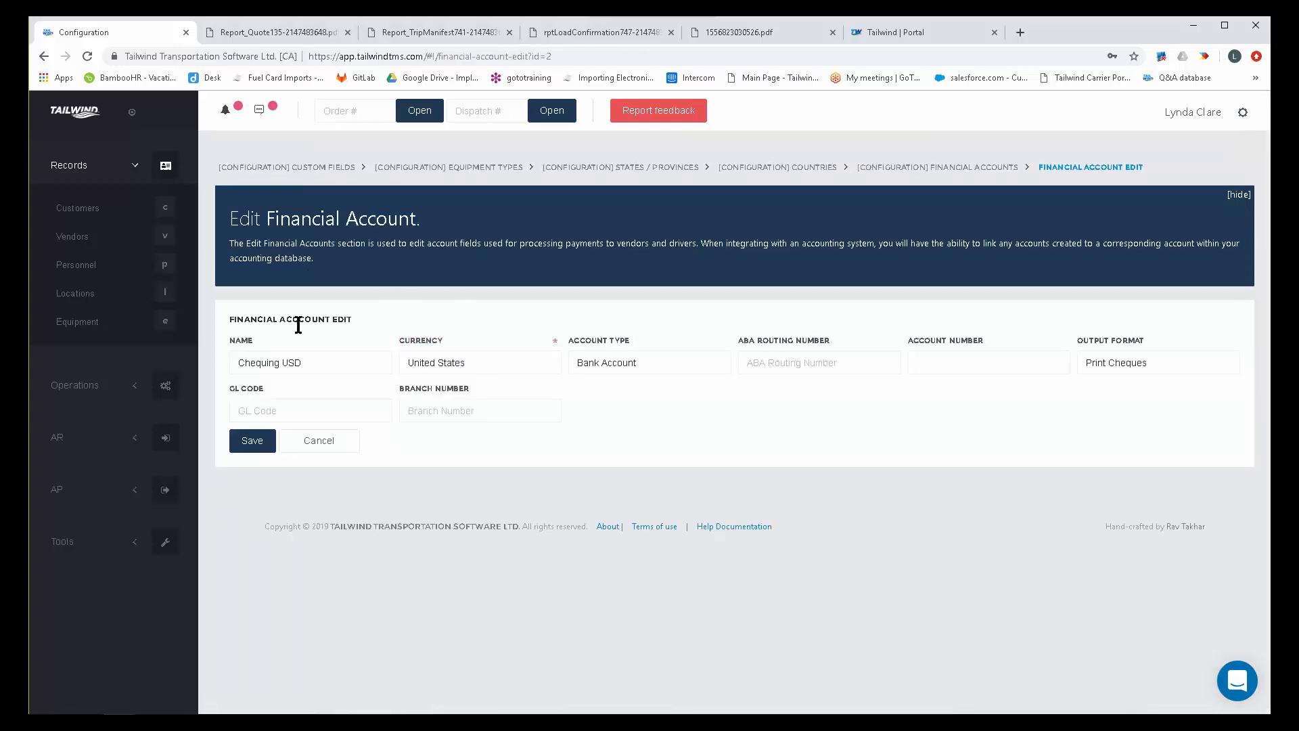
double_click(283, 367)
drag(315, 361, 221, 363)
text(U)
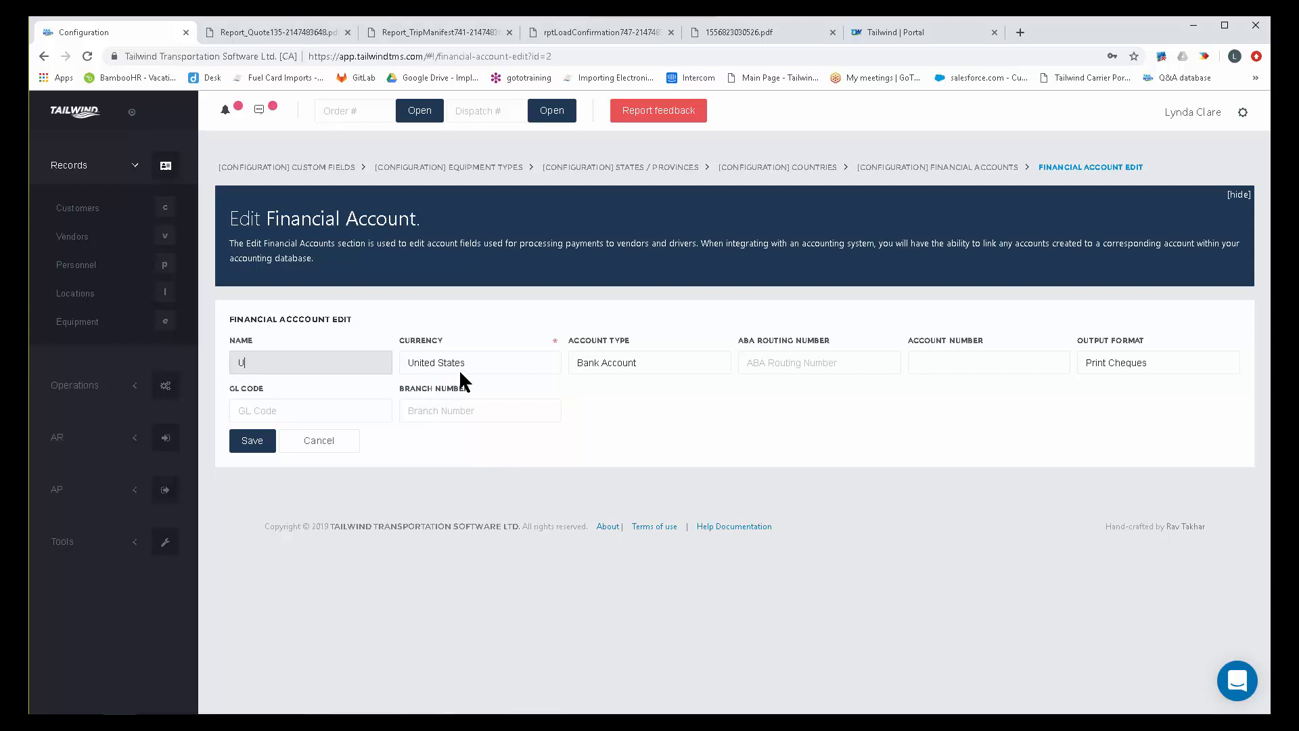
text(S Bank Checking)
click(324, 444)
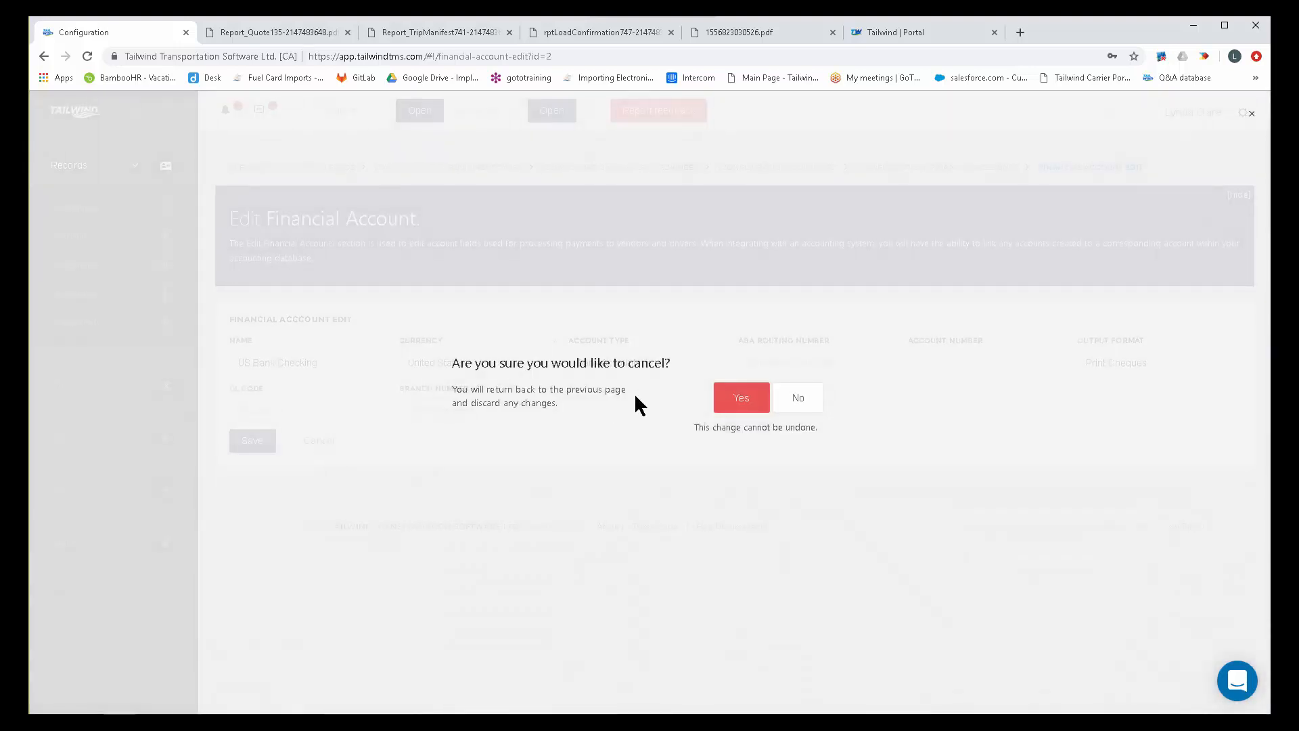
click(733, 404)
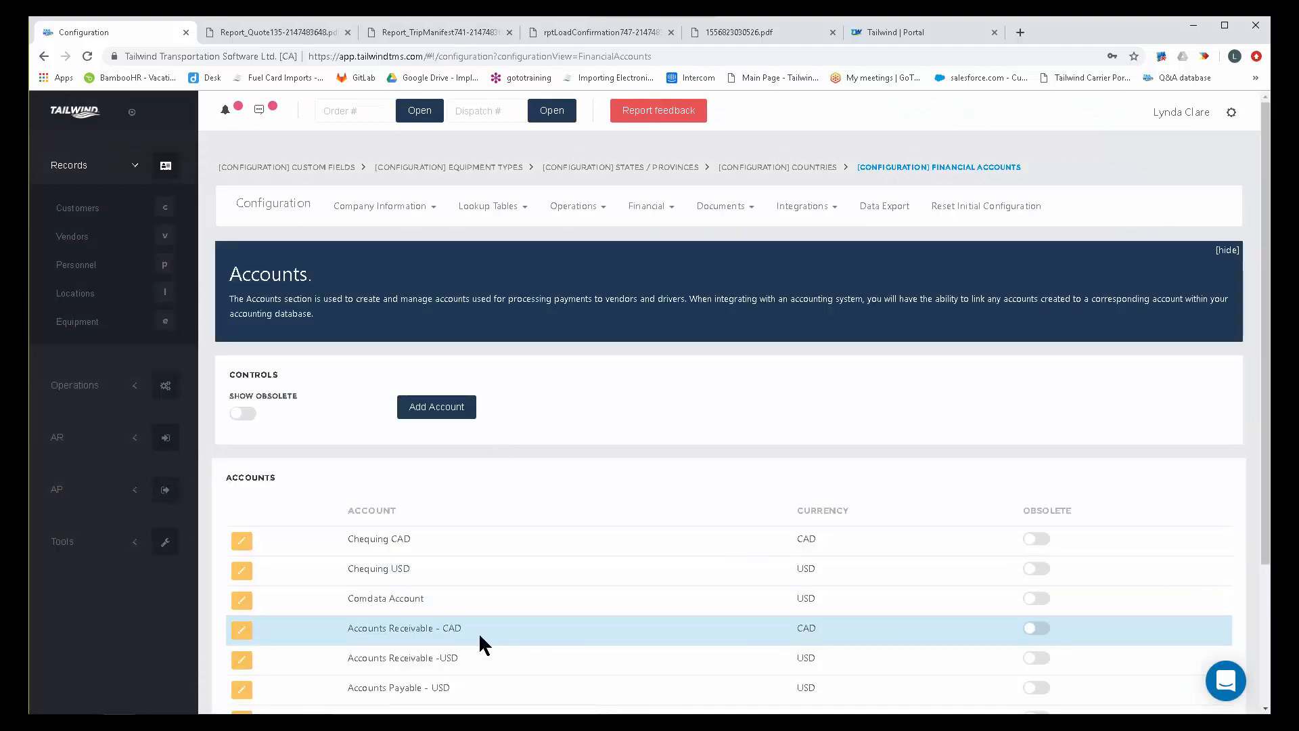
Fill in a new financial account named Visa with United States as its currency and Credit Card Account as its account type.
scroll(478, 632, down, 1)
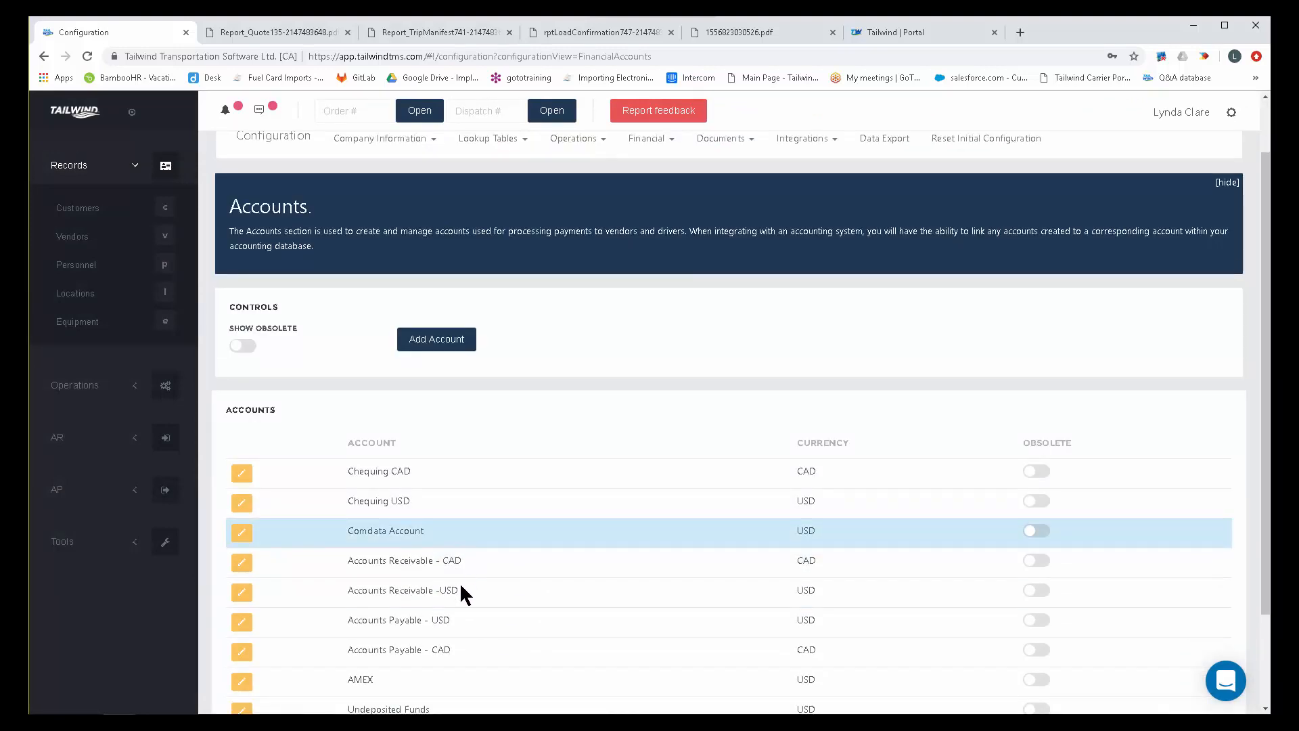
click(433, 344)
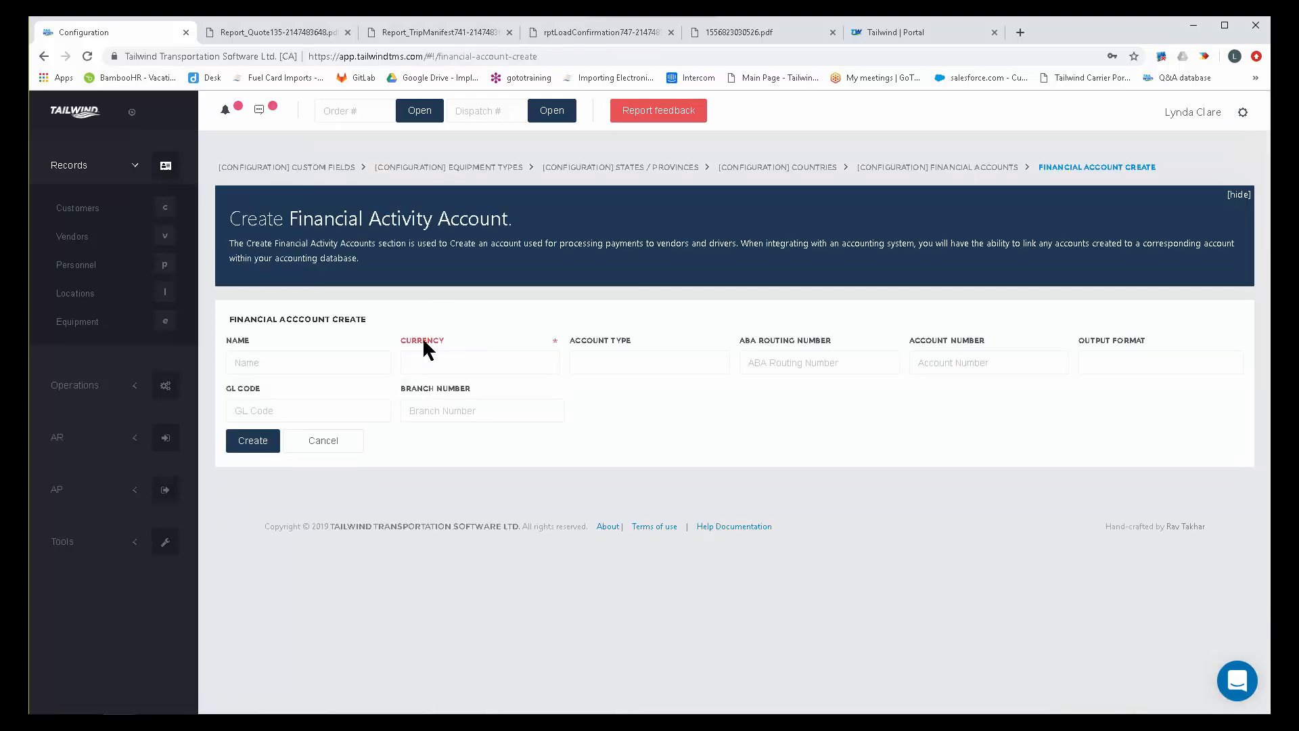
click(319, 362)
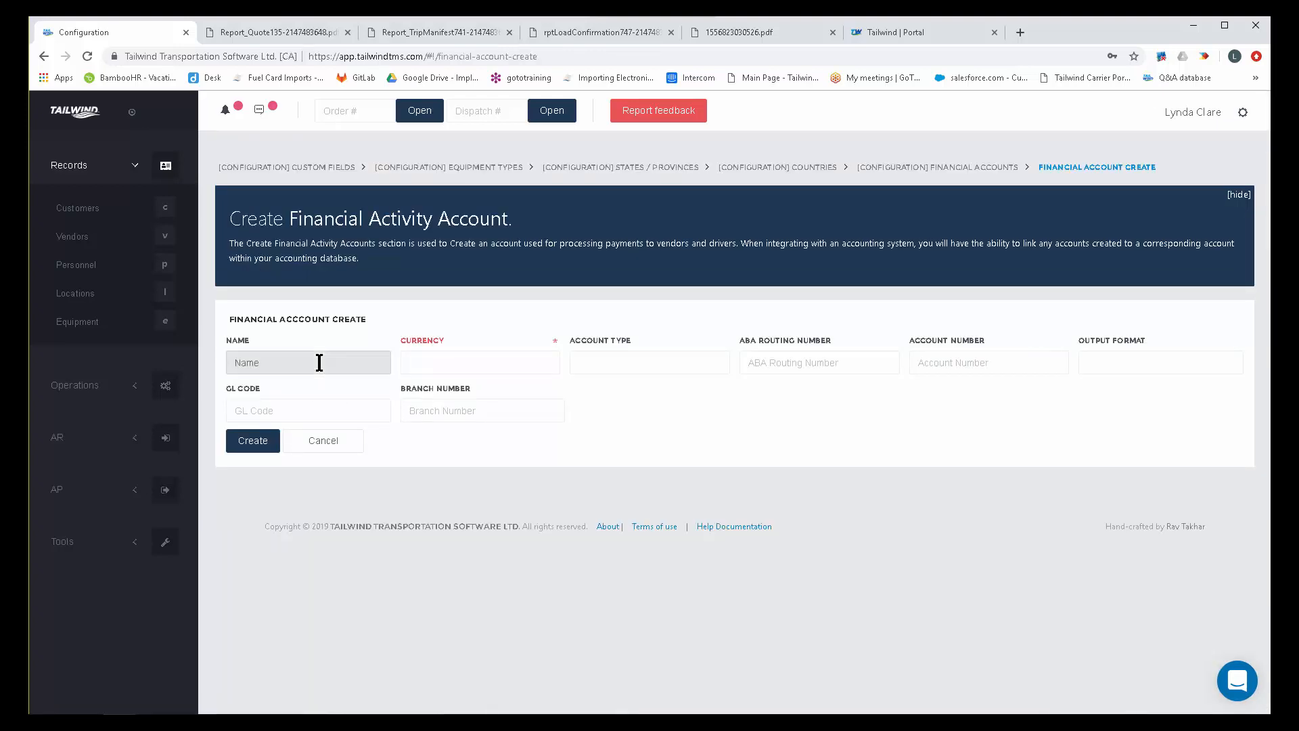
text(Visa)
click(420, 355)
click(437, 429)
click(609, 359)
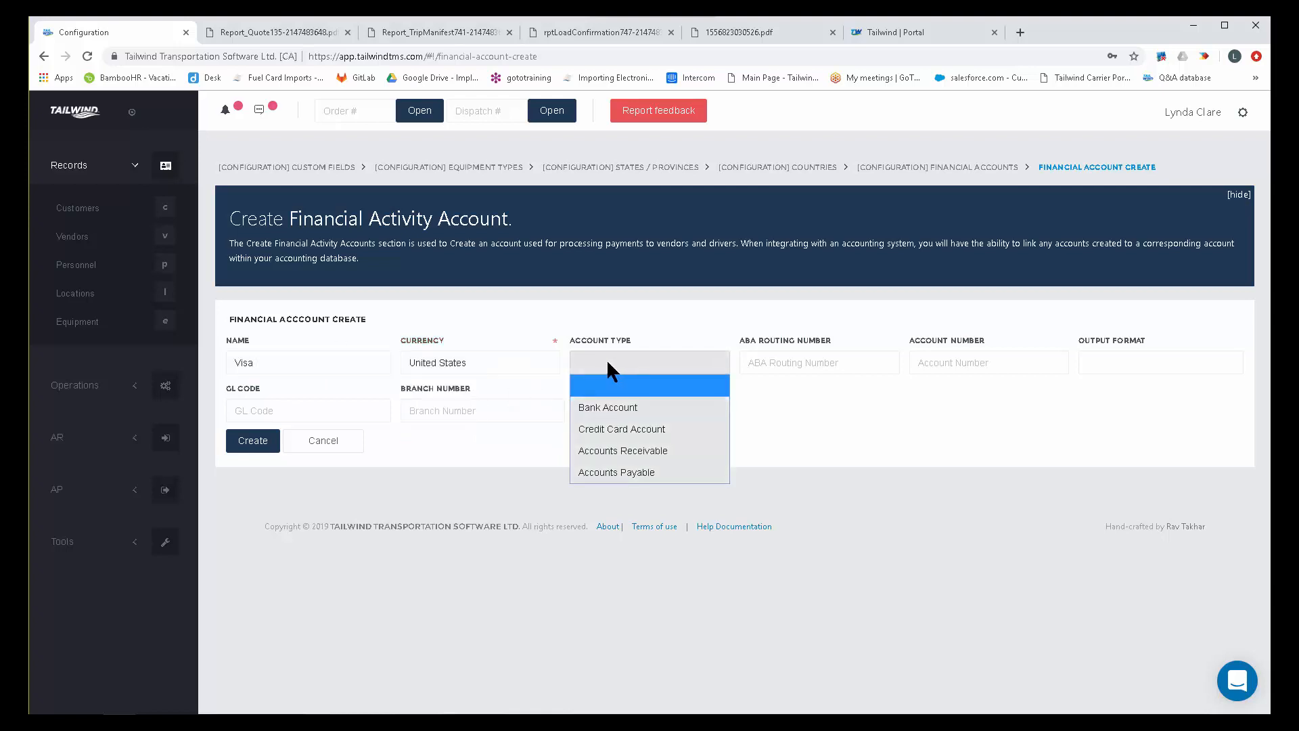
click(611, 430)
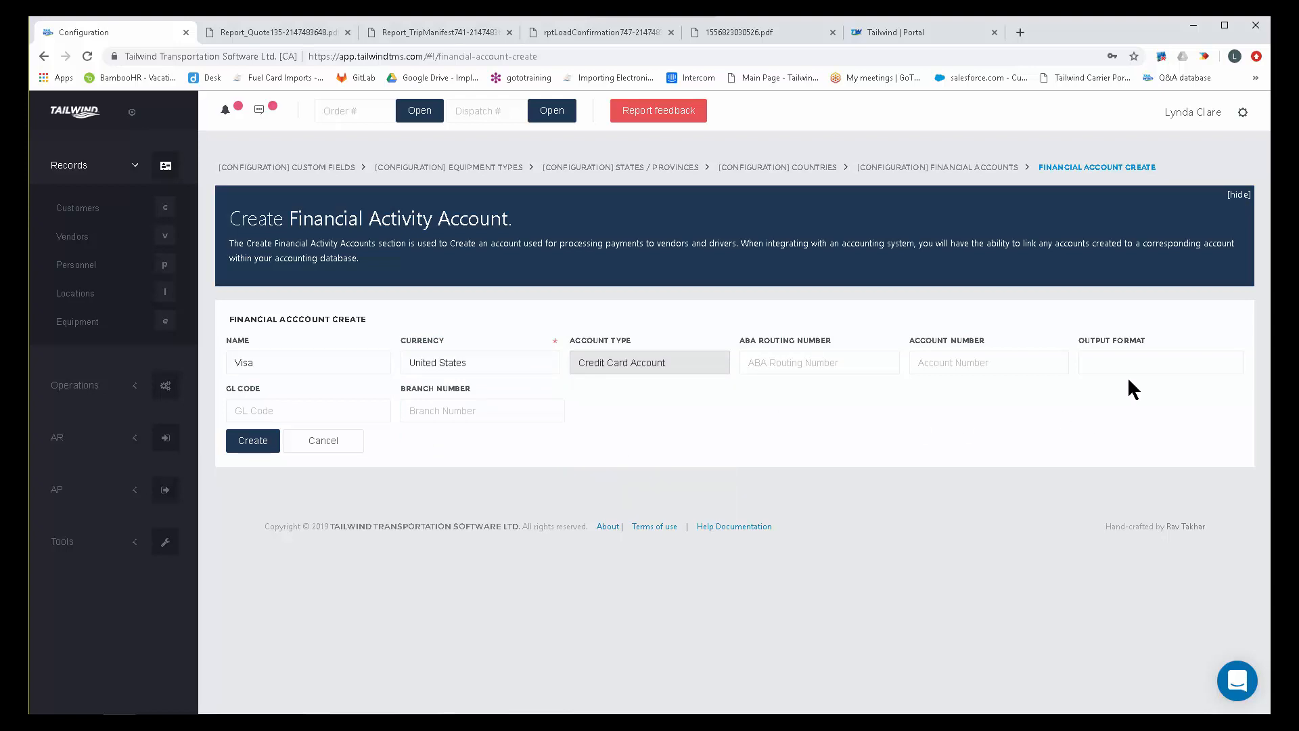
Look over the output format choices for the new Visa account and discard the account.
drag(1146, 340, 1103, 343)
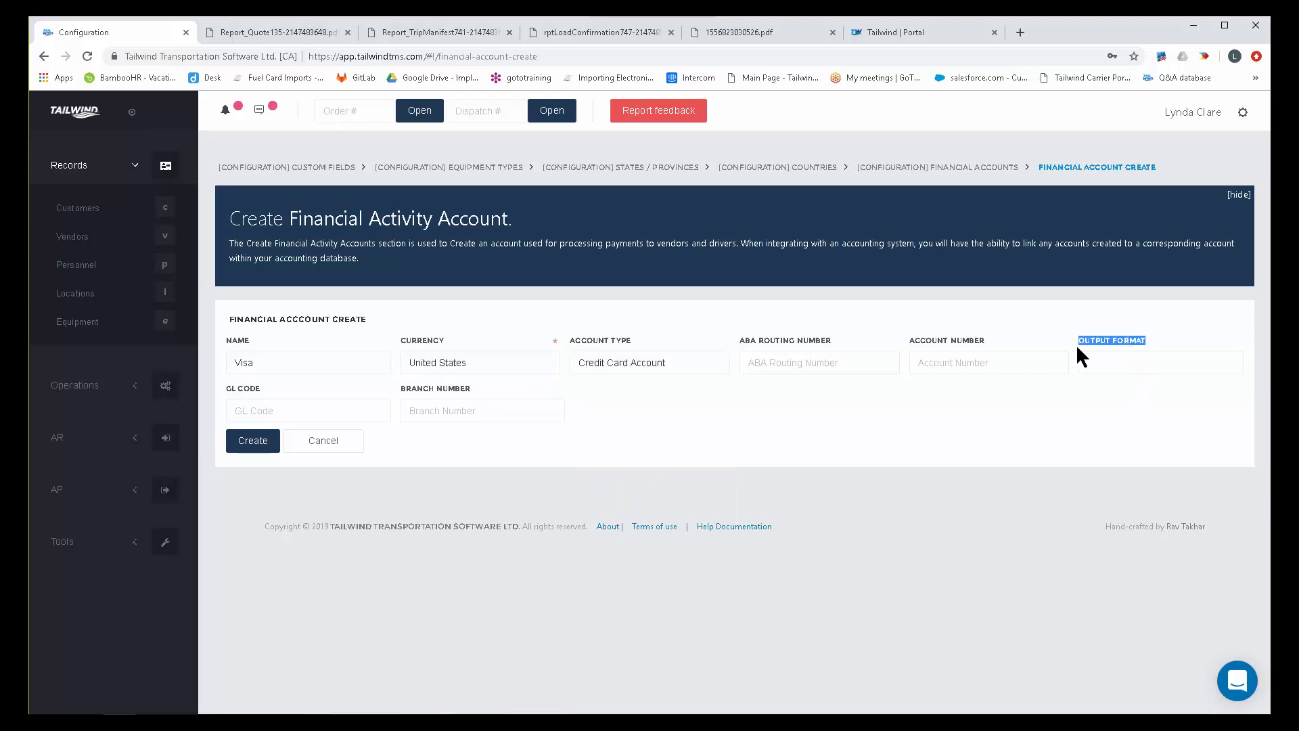
click(1123, 365)
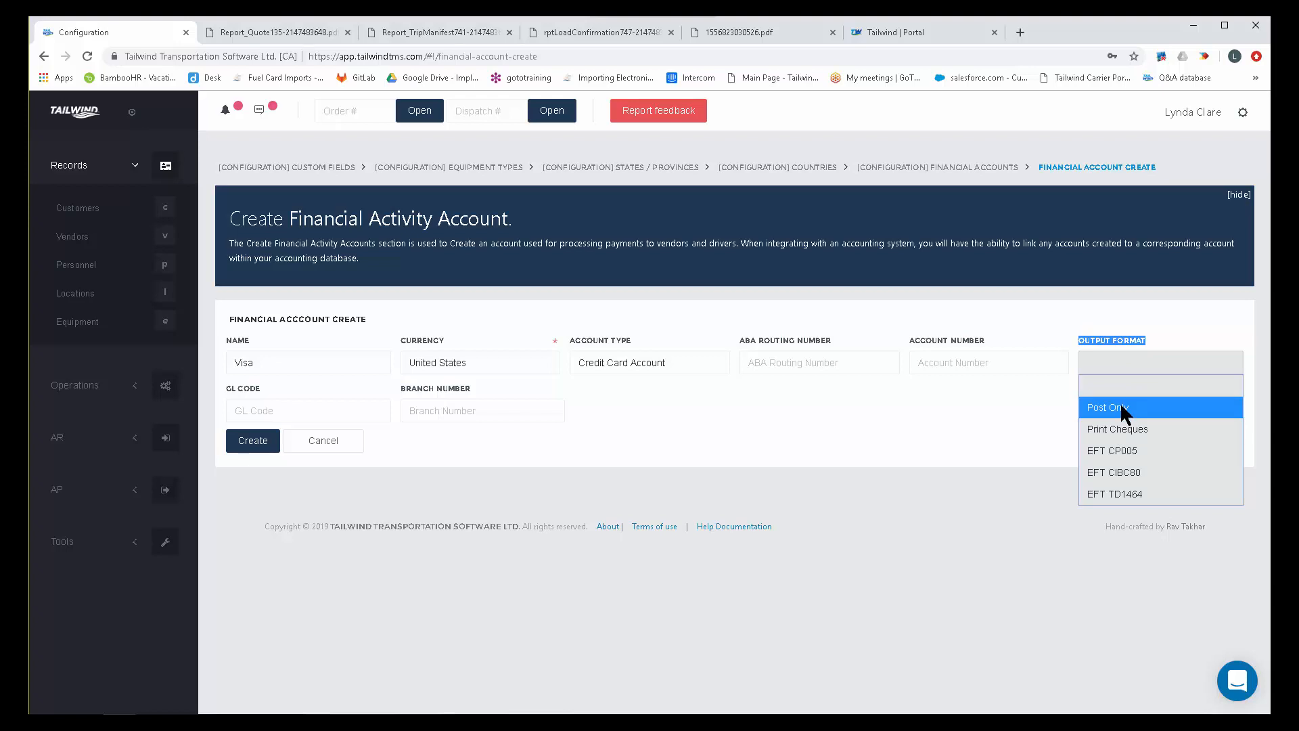
click(990, 424)
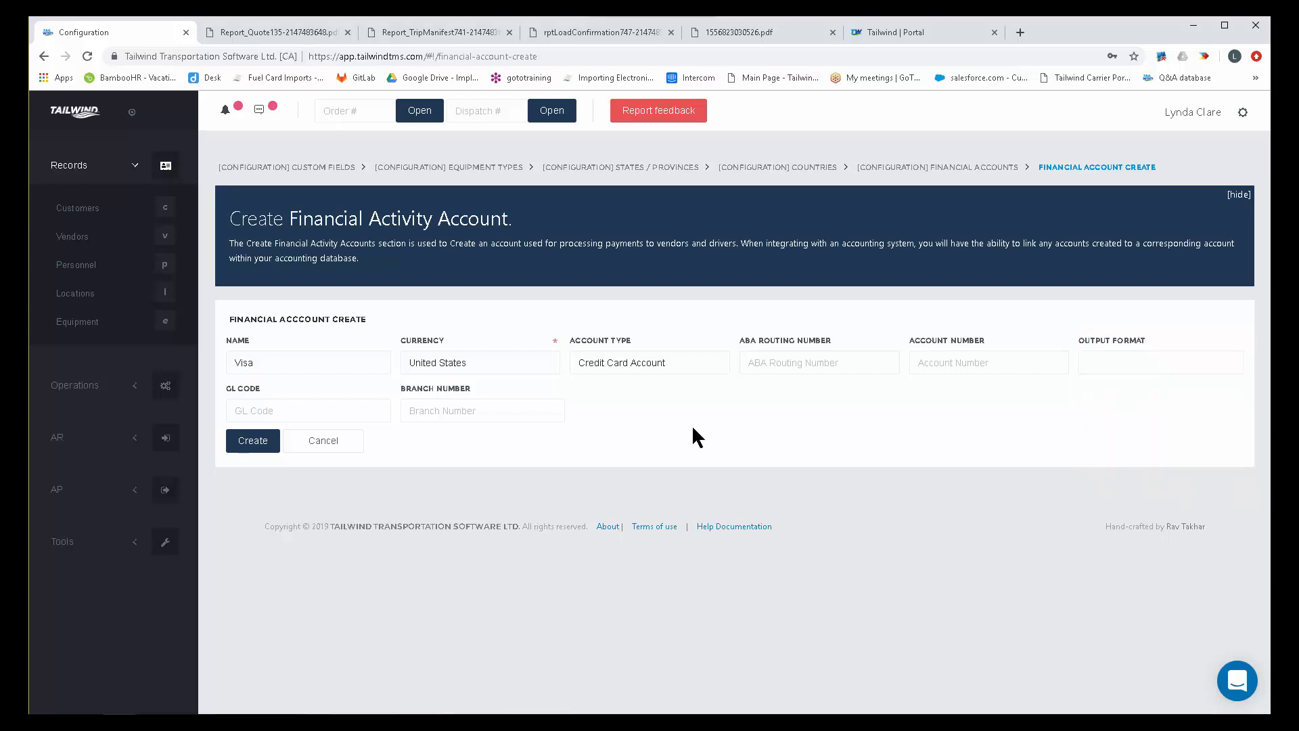
click(326, 441)
click(736, 409)
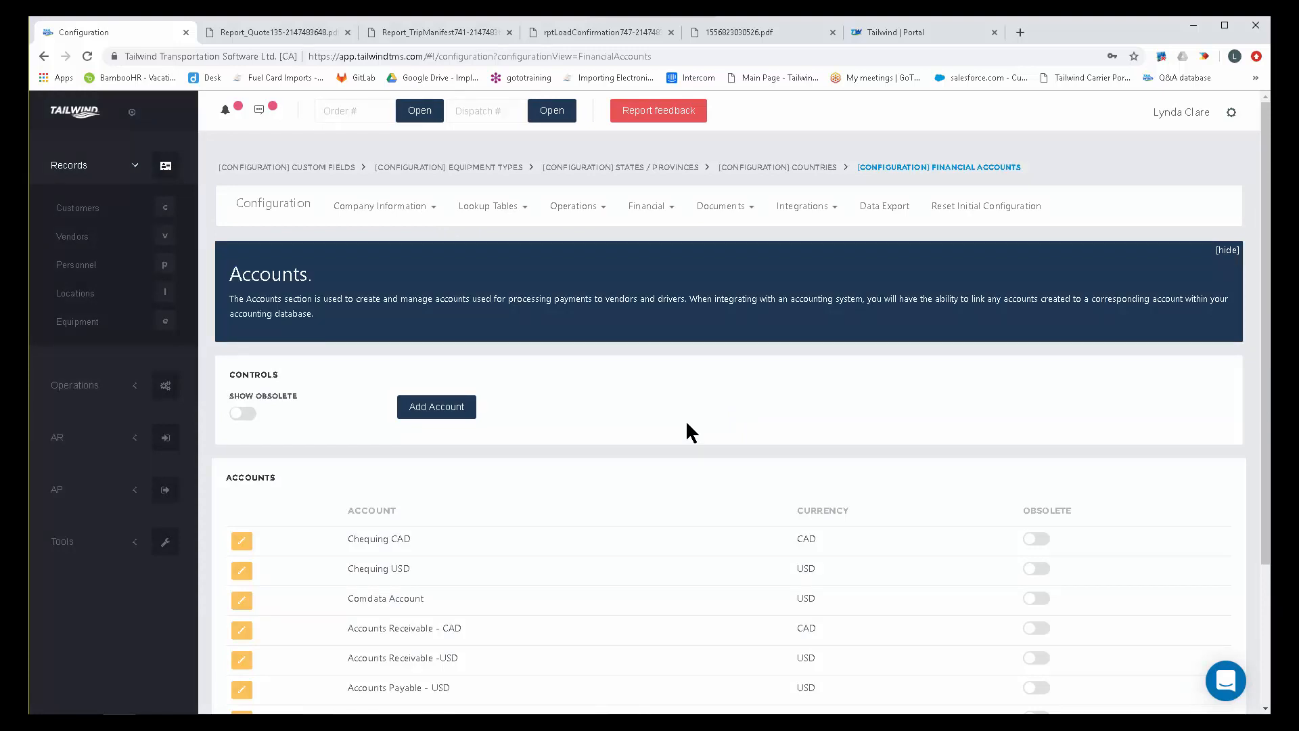
View the Tax Types page of the Financial configuration and open the Revenue Items page.
click(653, 209)
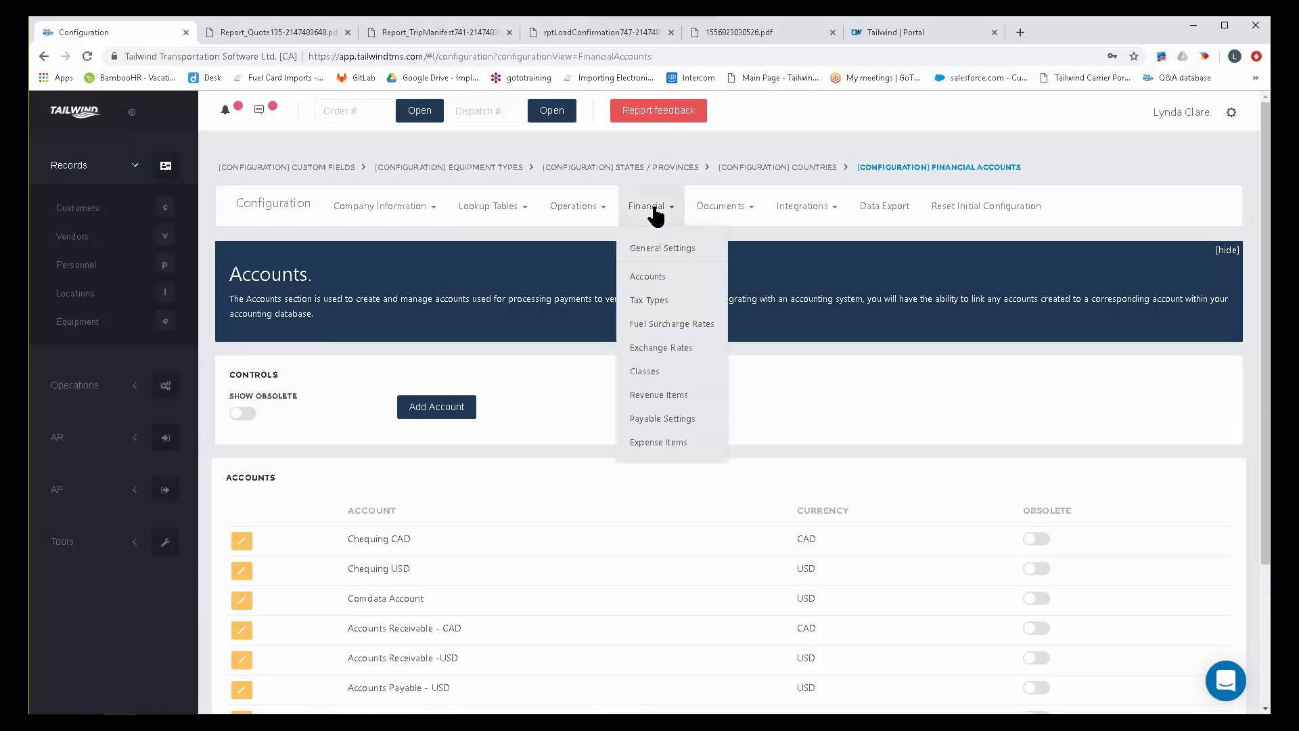
click(655, 305)
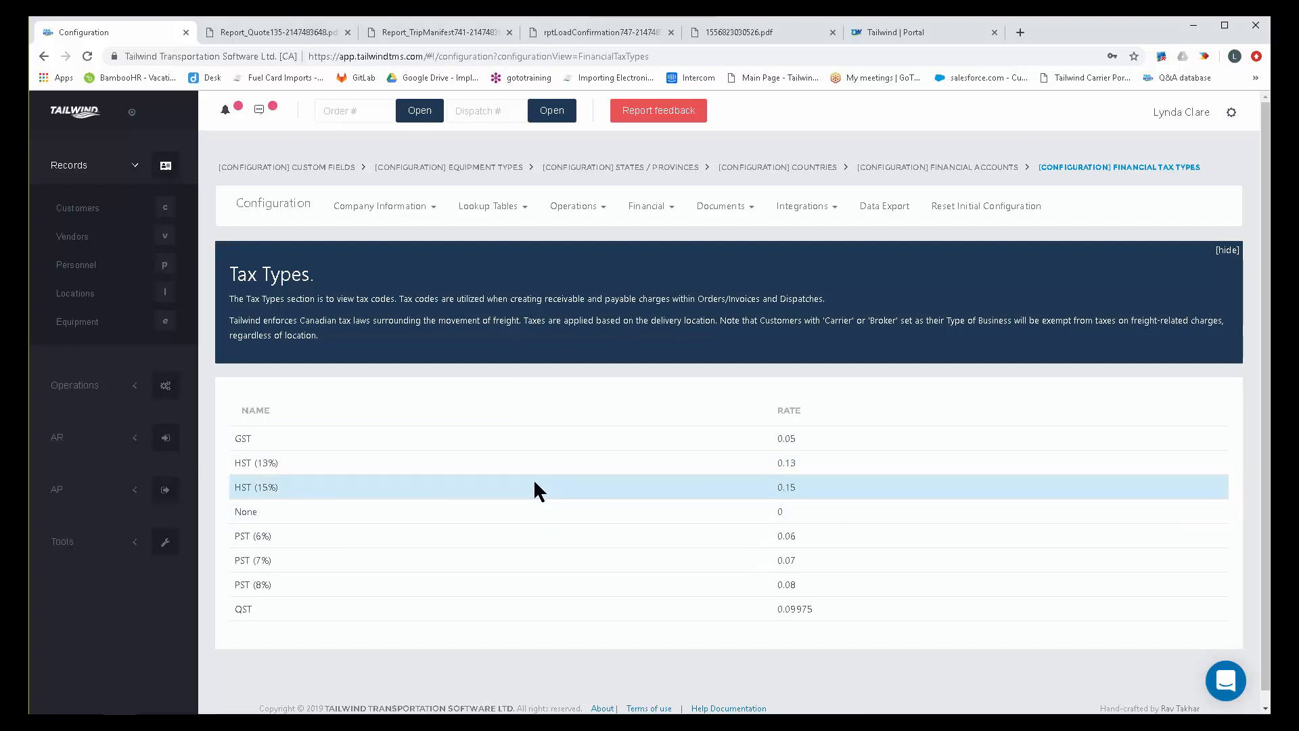
click(656, 207)
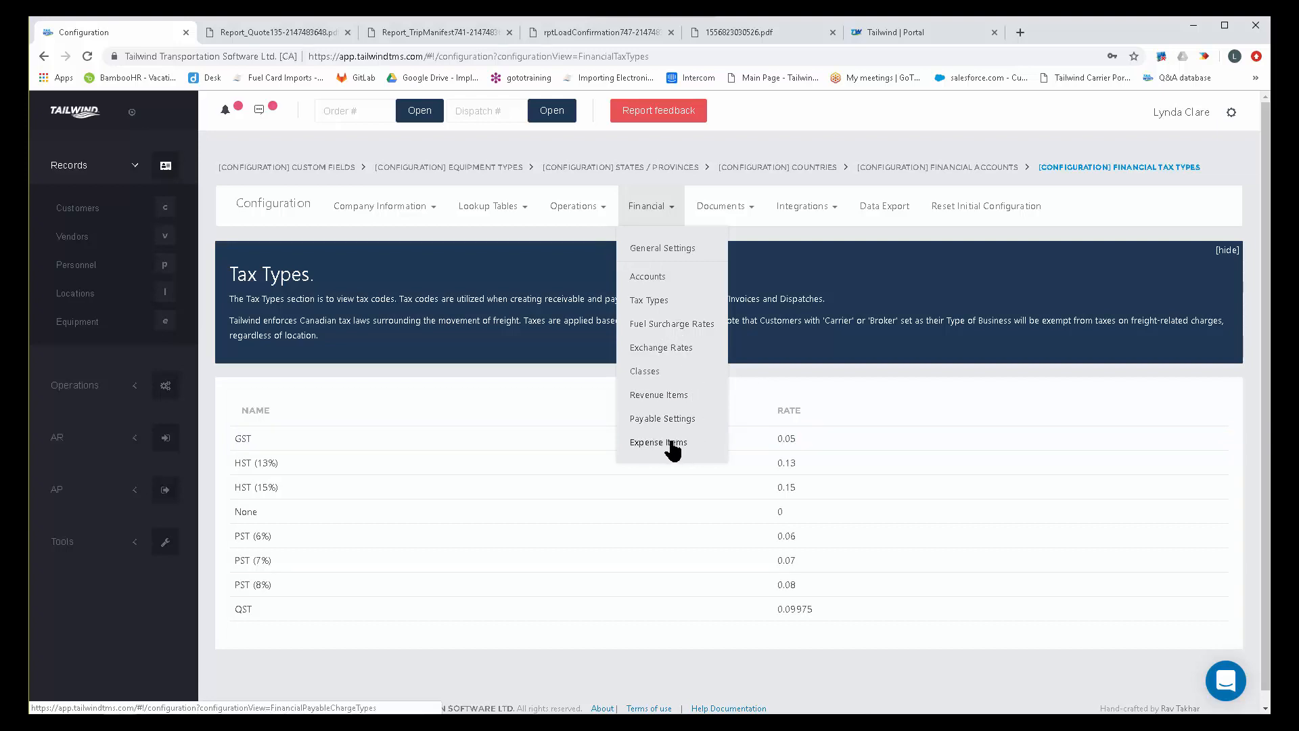
click(675, 394)
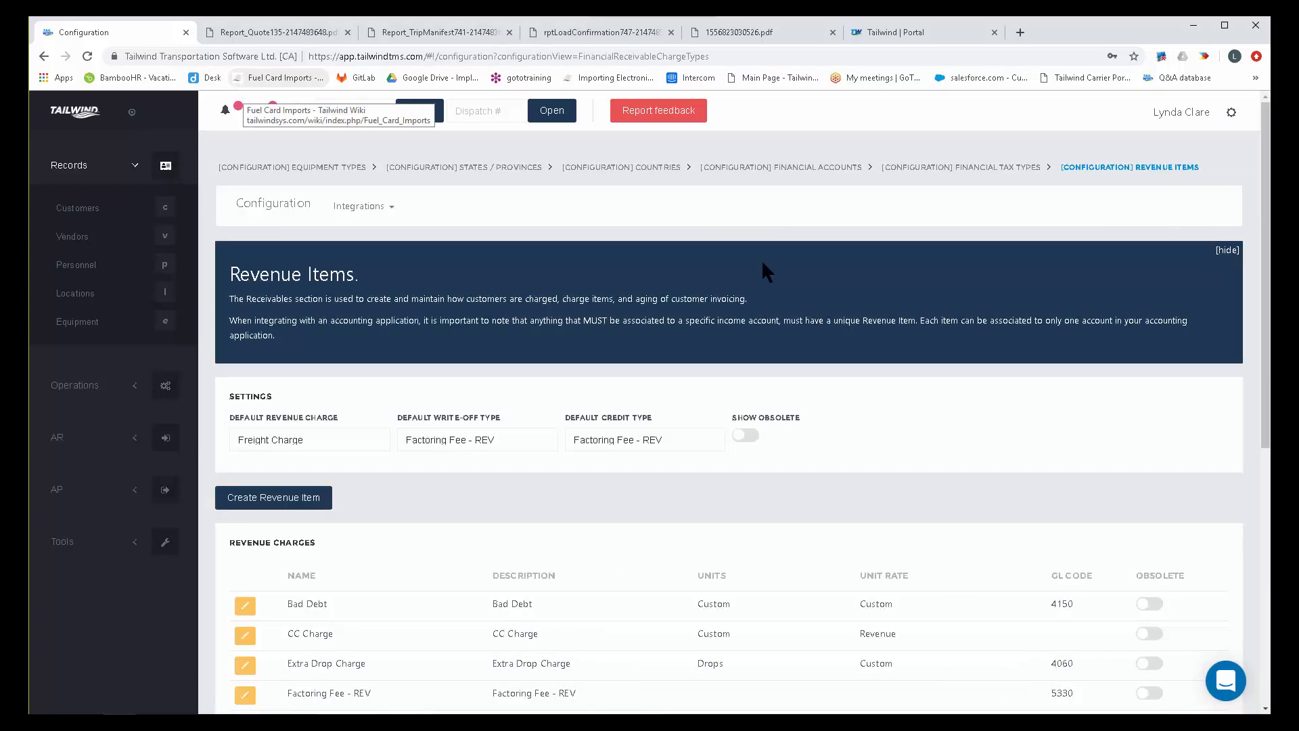
scroll(761, 258, down, 1)
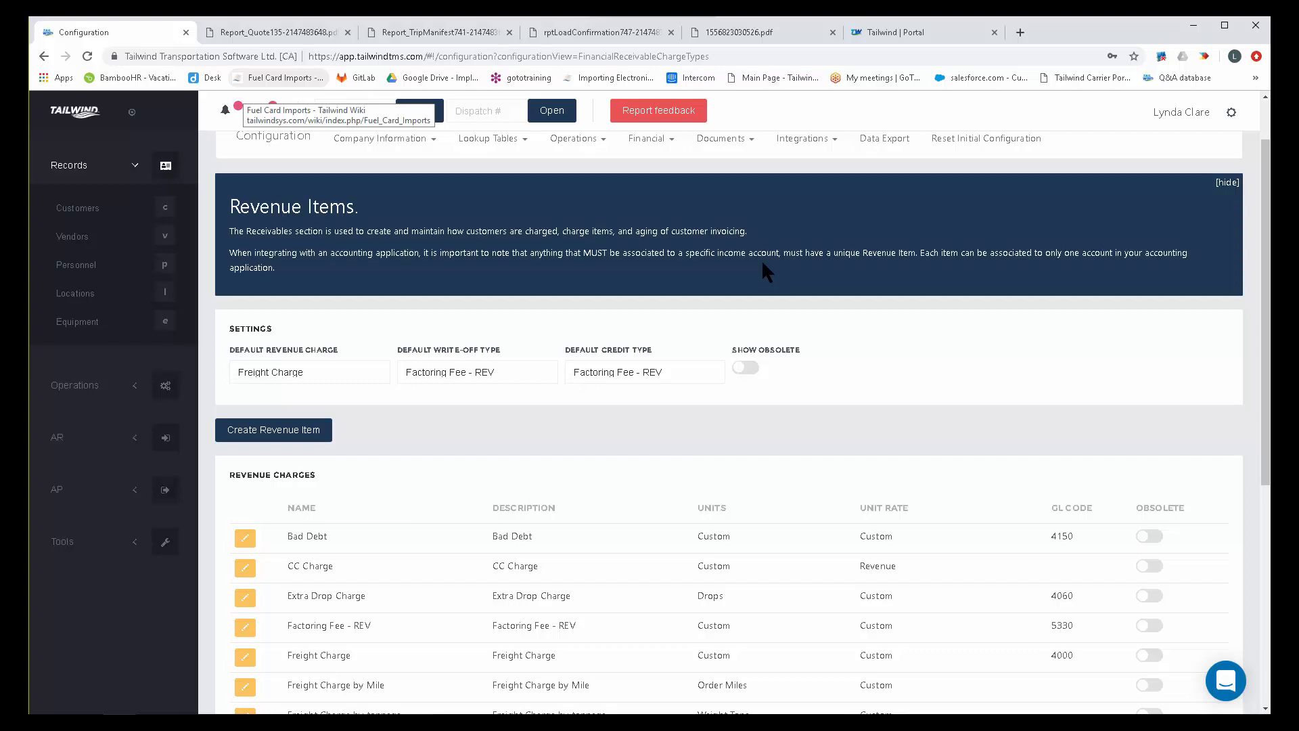
Highlight the freight, fuel surcharge and tarp charge lines on the invoice PDF 1556823030526.pdf.
click(723, 38)
drag(484, 431, 565, 444)
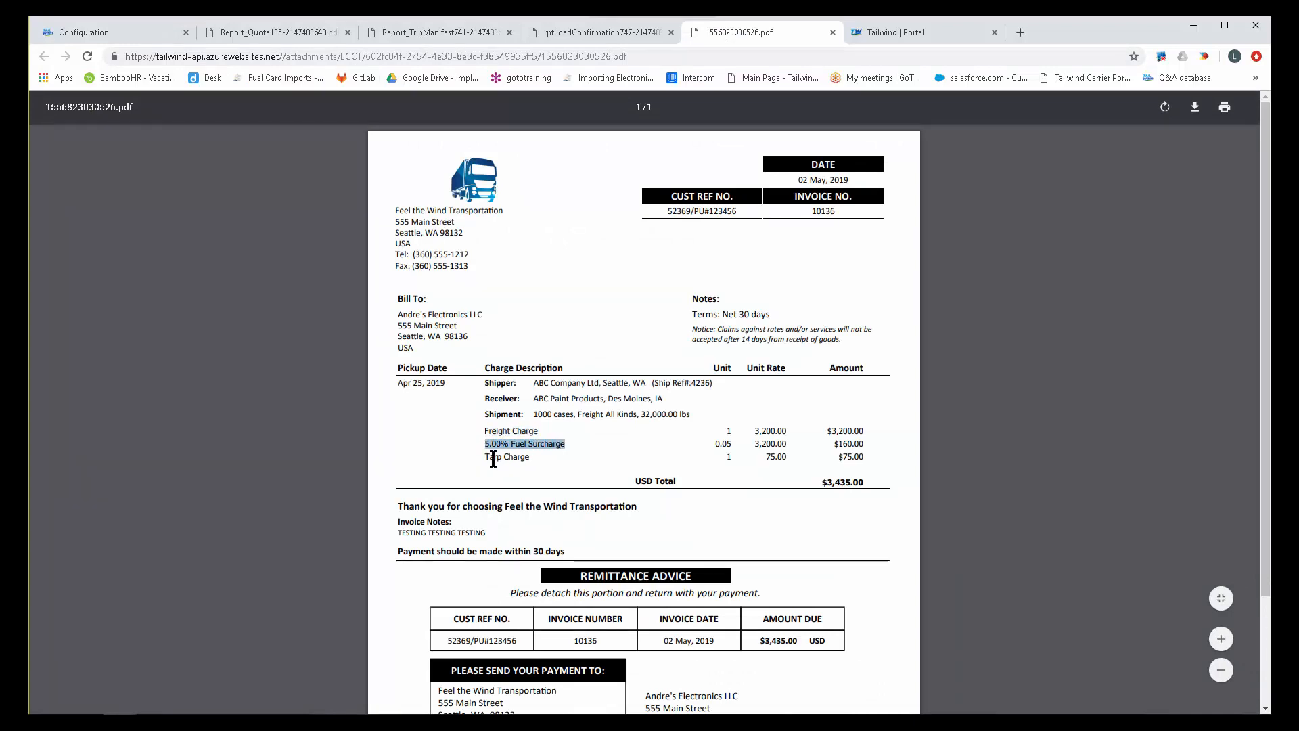
drag(486, 457, 530, 458)
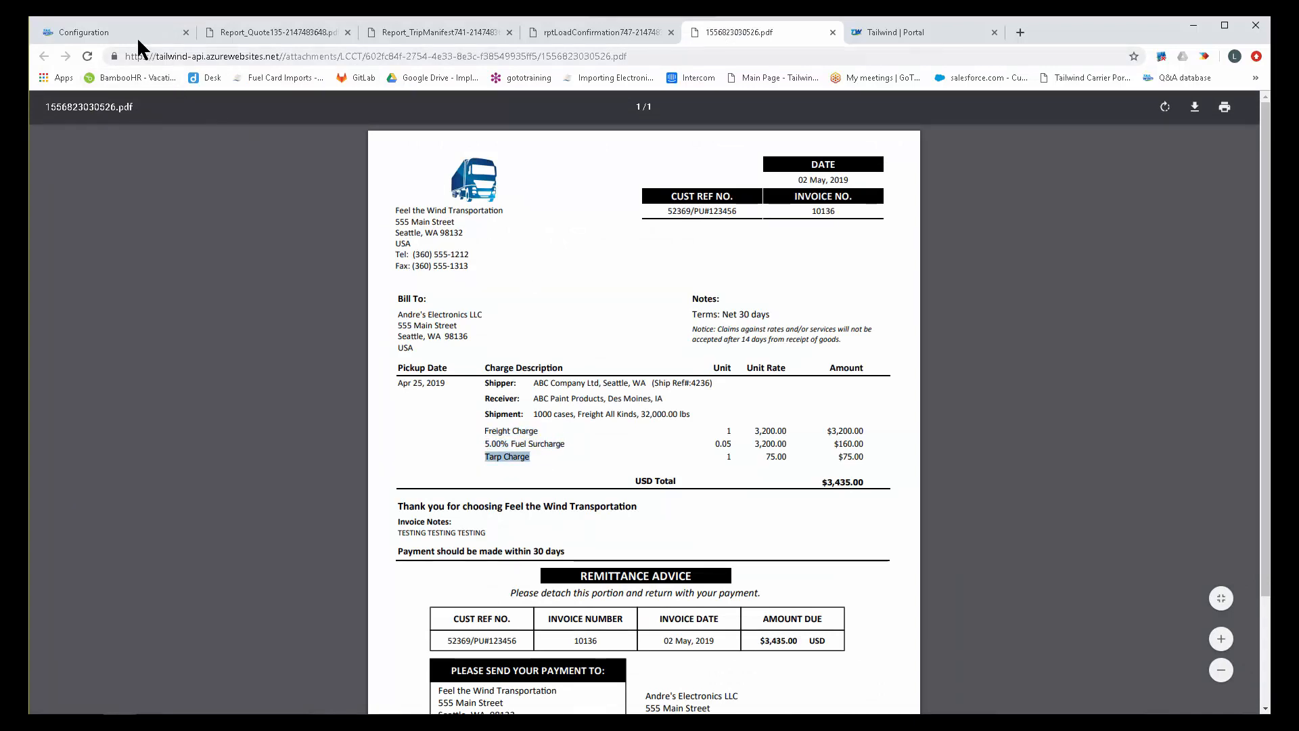
Return to the Revenue Items page and look through the list of revenue charges.
click(108, 32)
scroll(566, 477, down, 2)
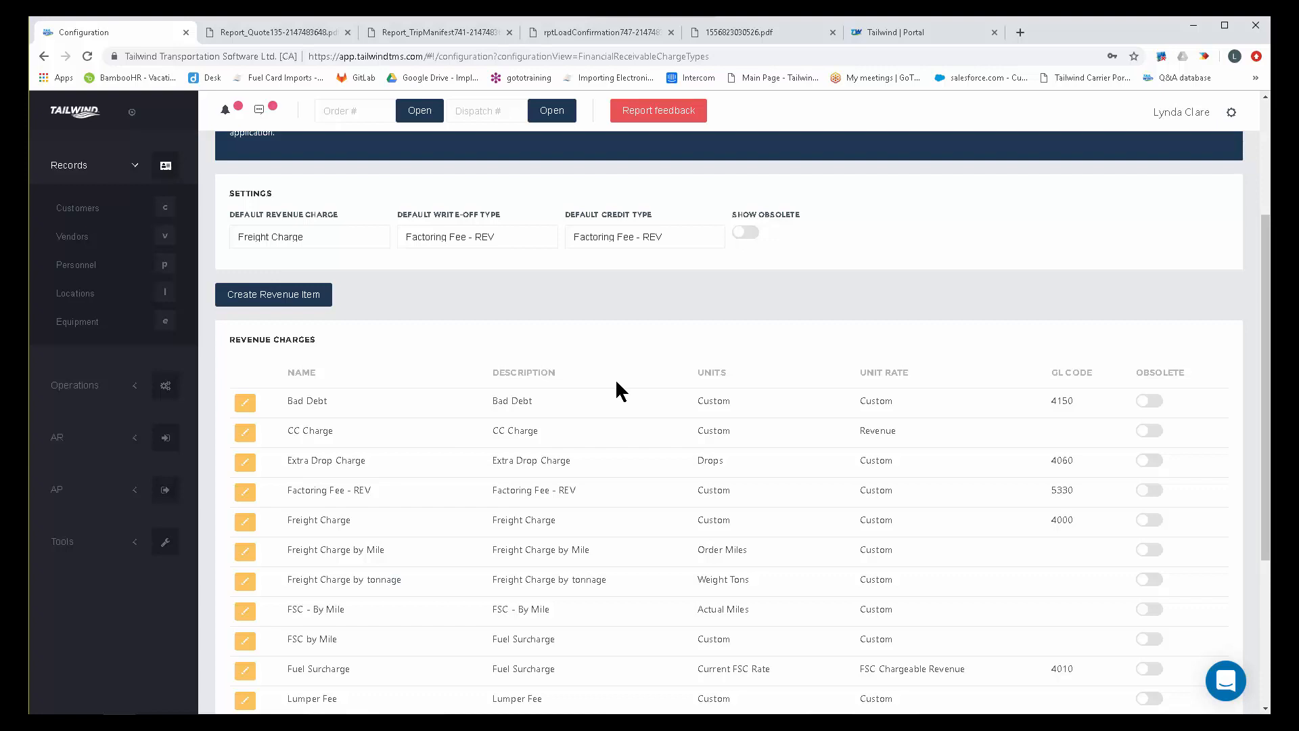
scroll(615, 378, down, 4)
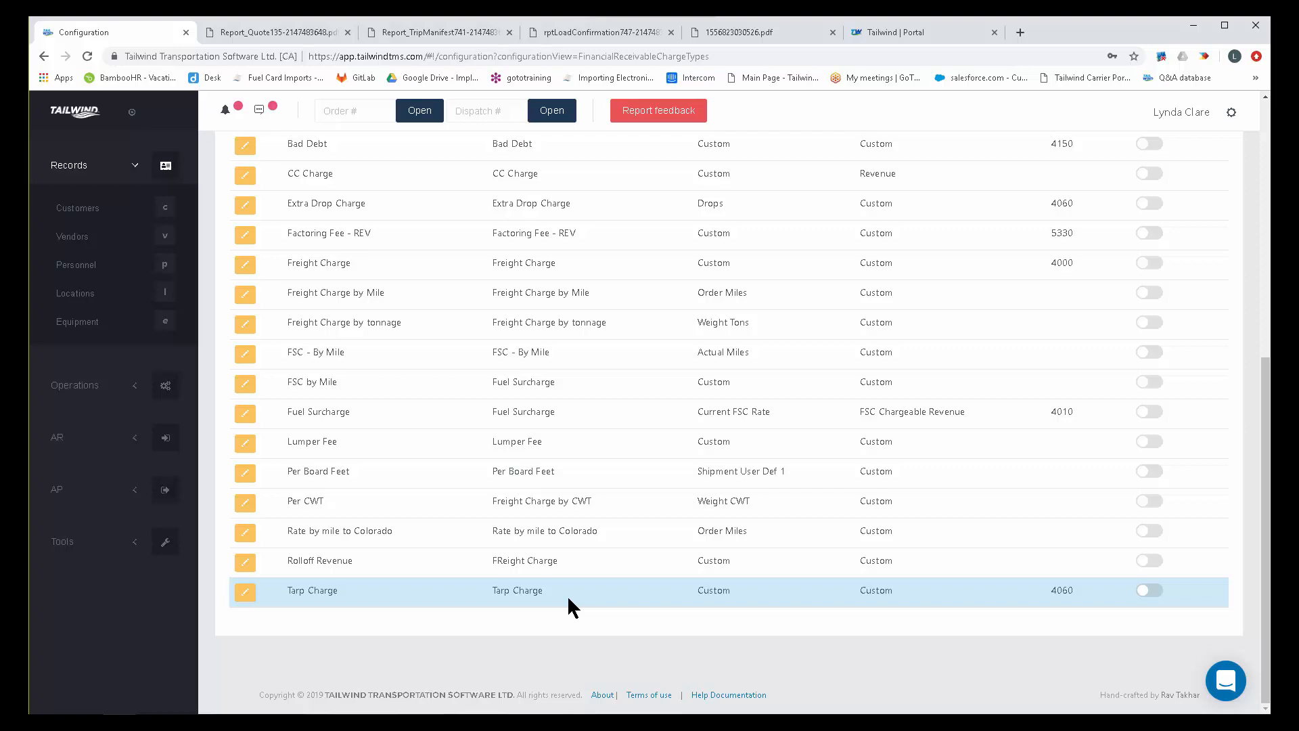
scroll(568, 598, up, 2)
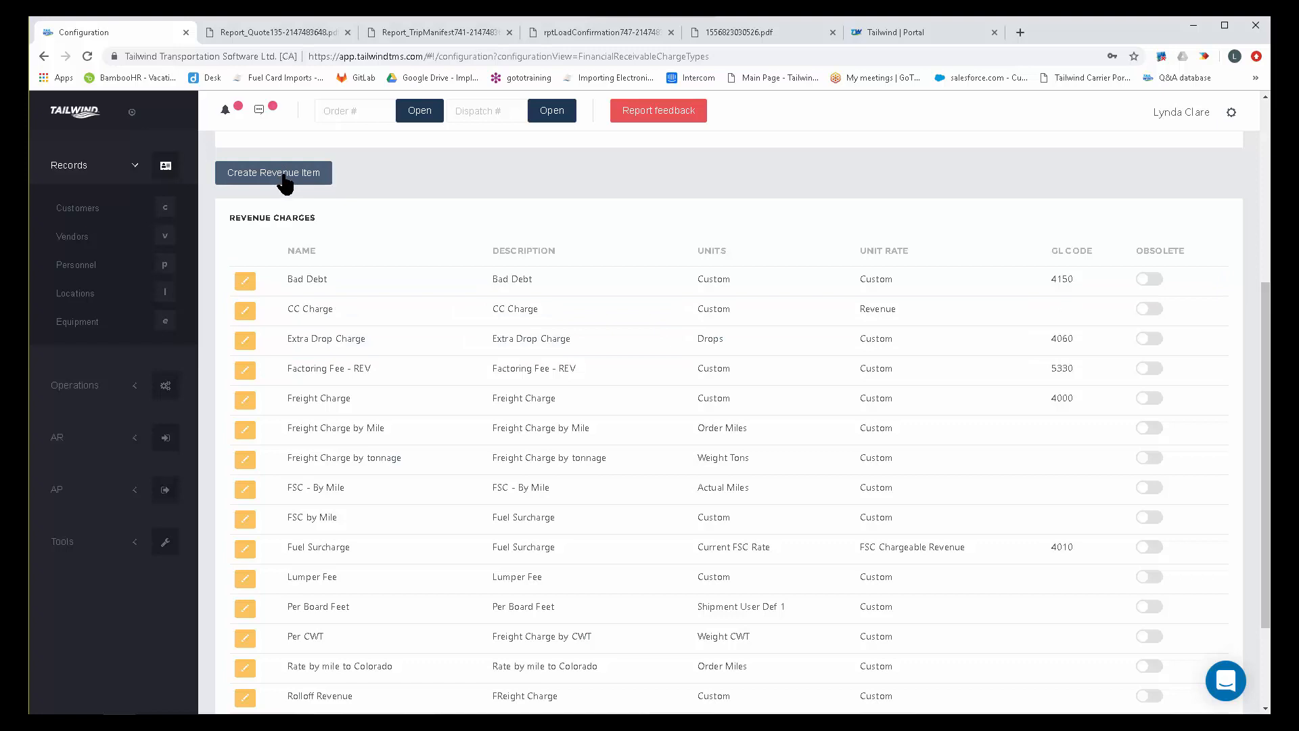
scroll(398, 218, up, 1)
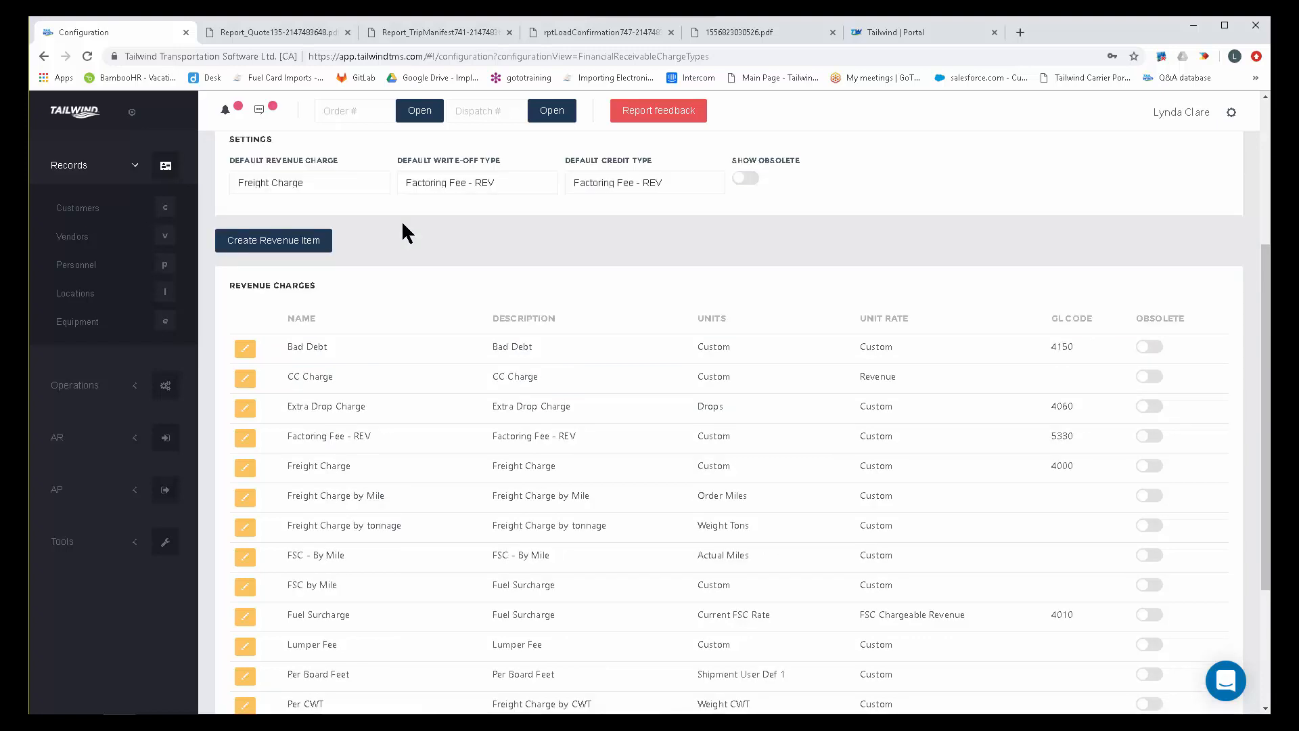
Start a revenue item named Tarp with the description Tarp Fee and compare it with the charge descriptions on the invoice PDF.
click(290, 245)
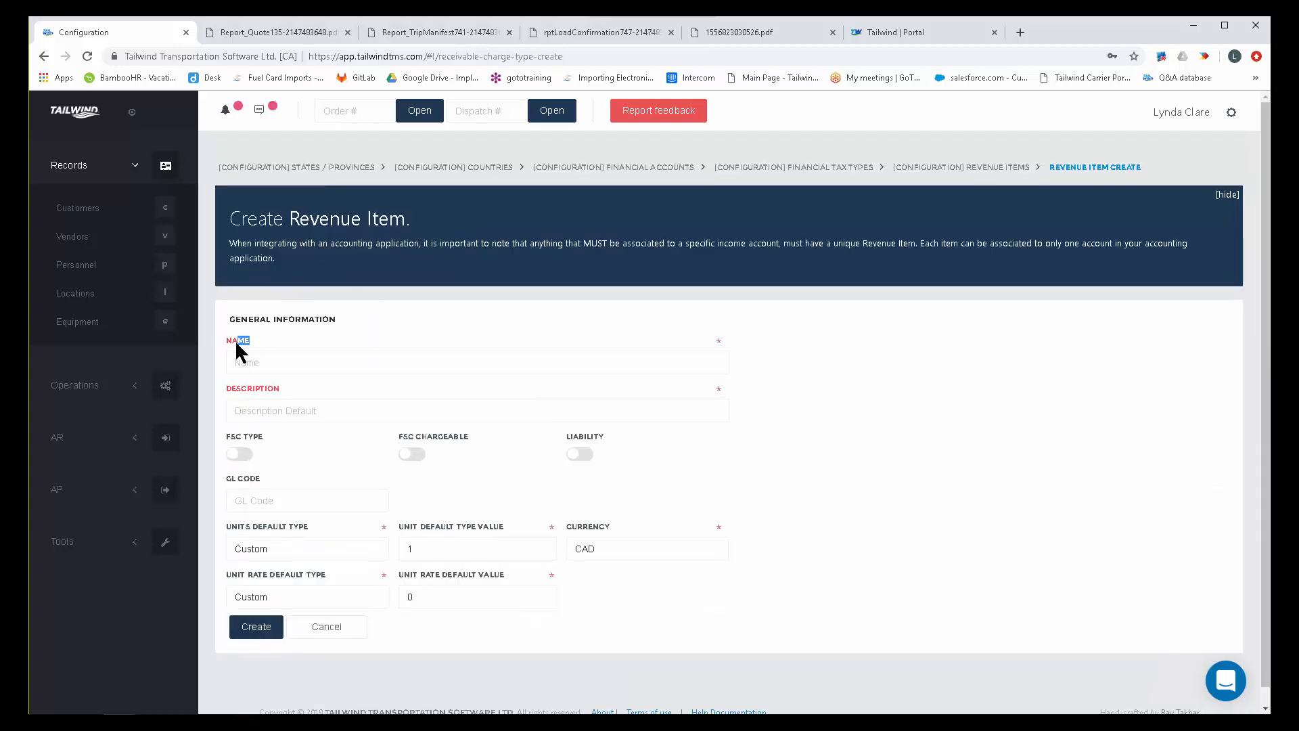
drag(281, 388, 226, 385)
drag(251, 340, 242, 341)
click(258, 365)
text(Tarp)
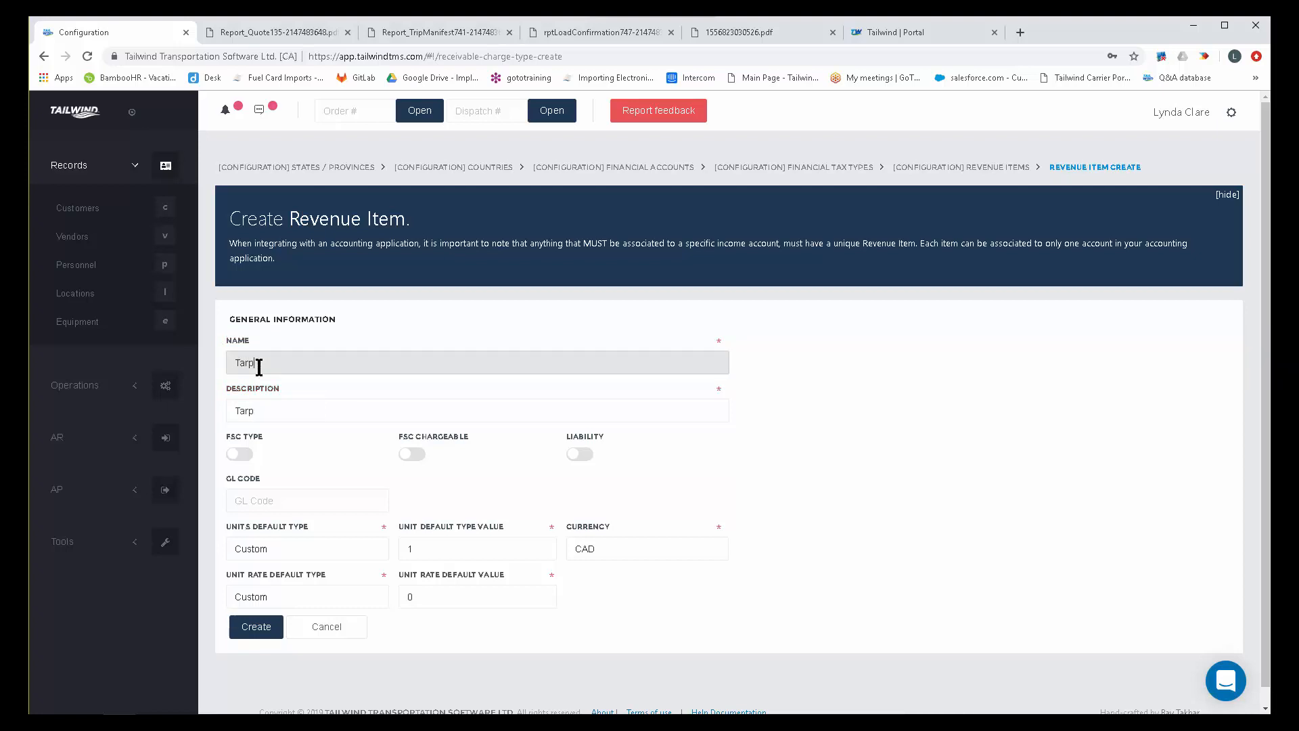
drag(284, 385, 237, 386)
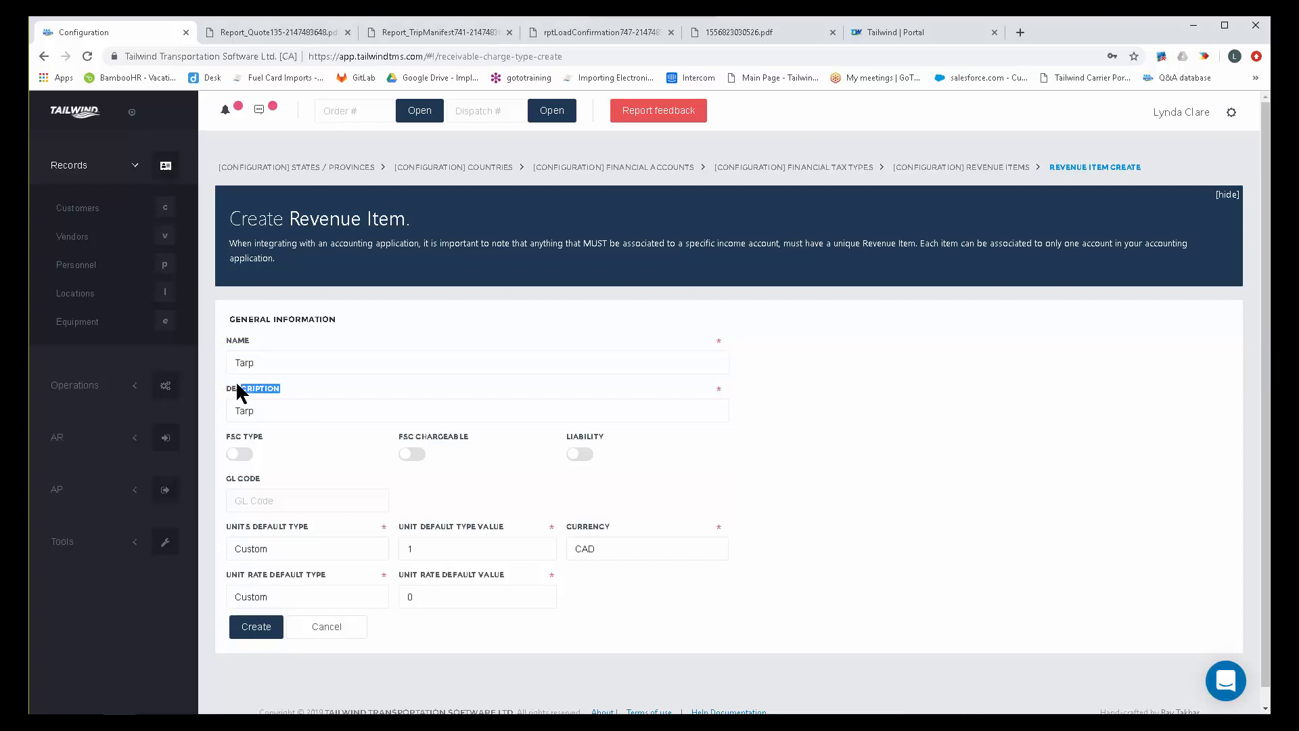
click(265, 411)
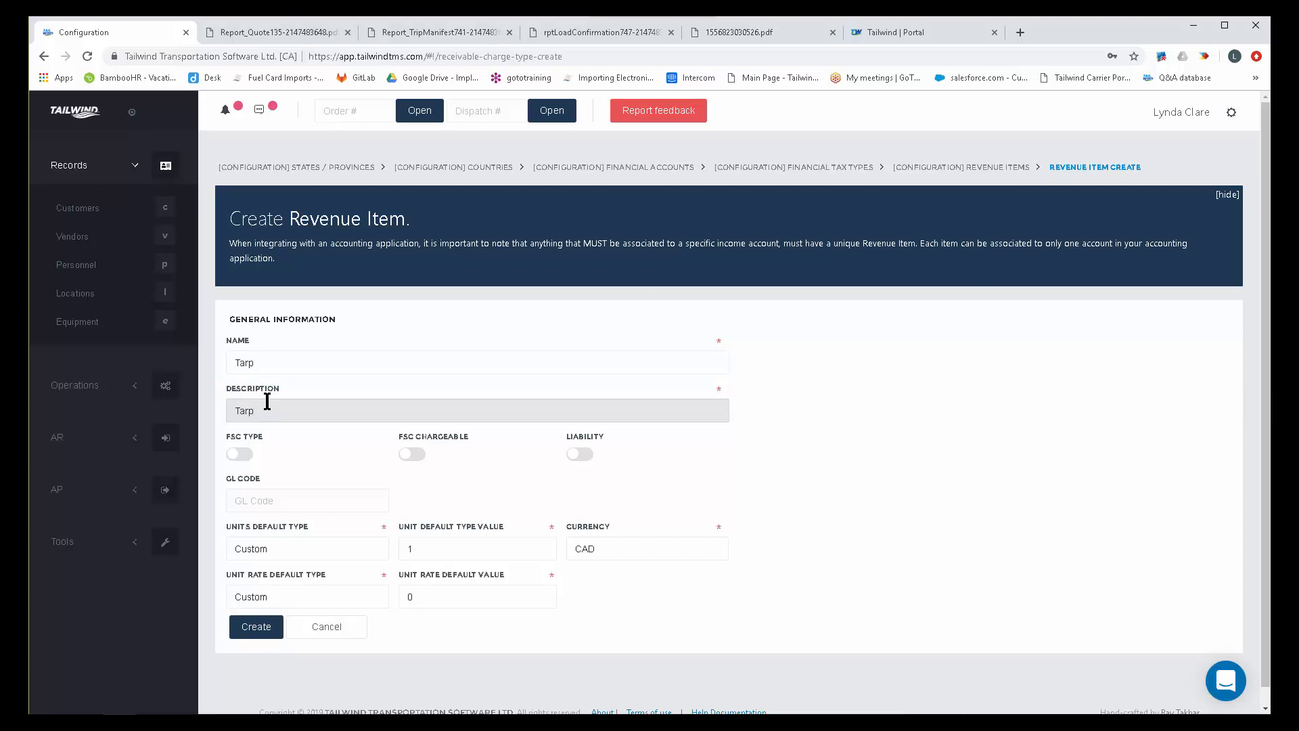
text(Fee)
drag(281, 410, 224, 409)
click(747, 33)
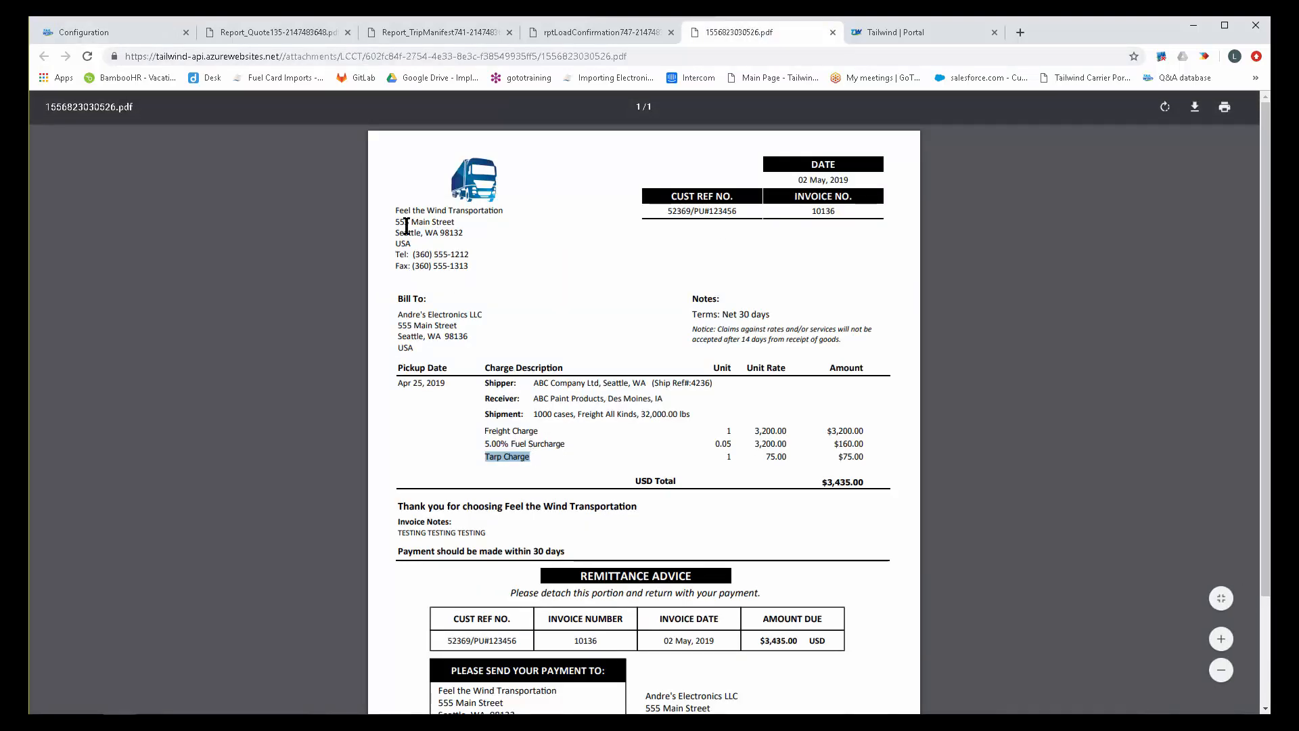
click(143, 32)
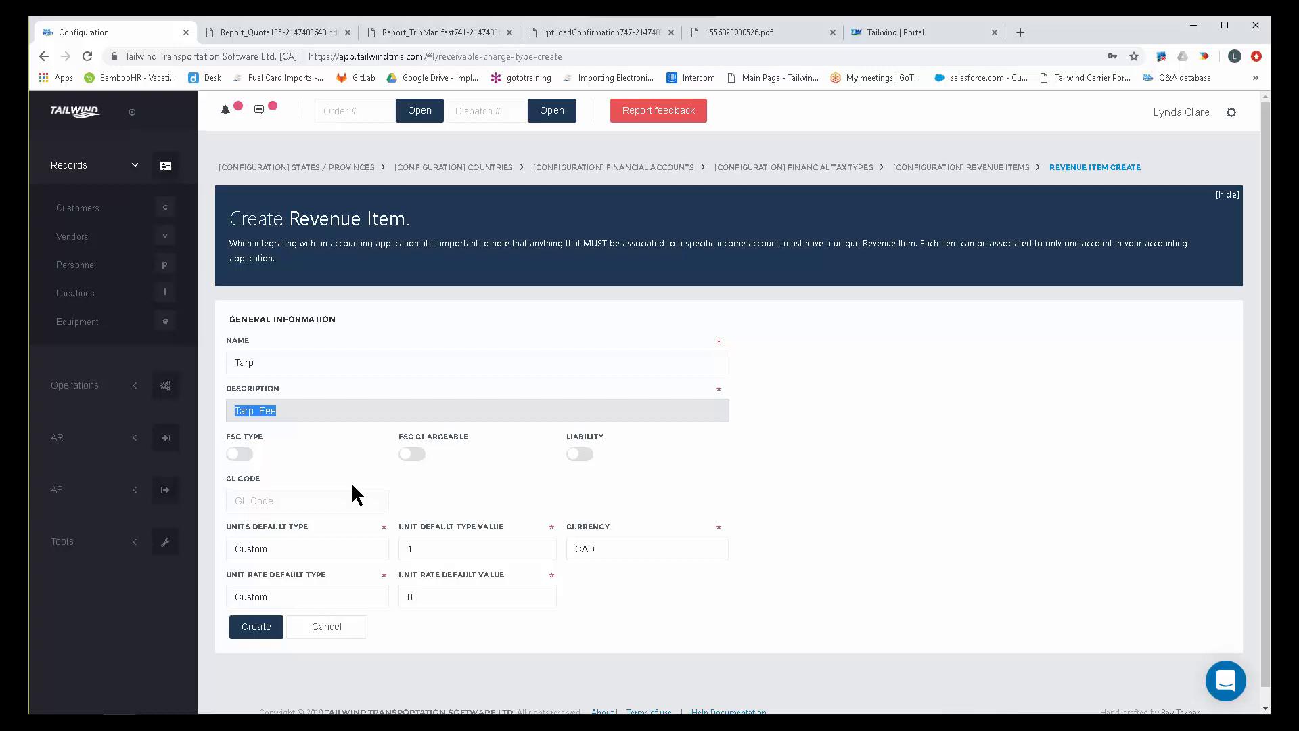
Set the new Tarp item's unit rate default value to 75.00 and discard the item.
click(411, 595)
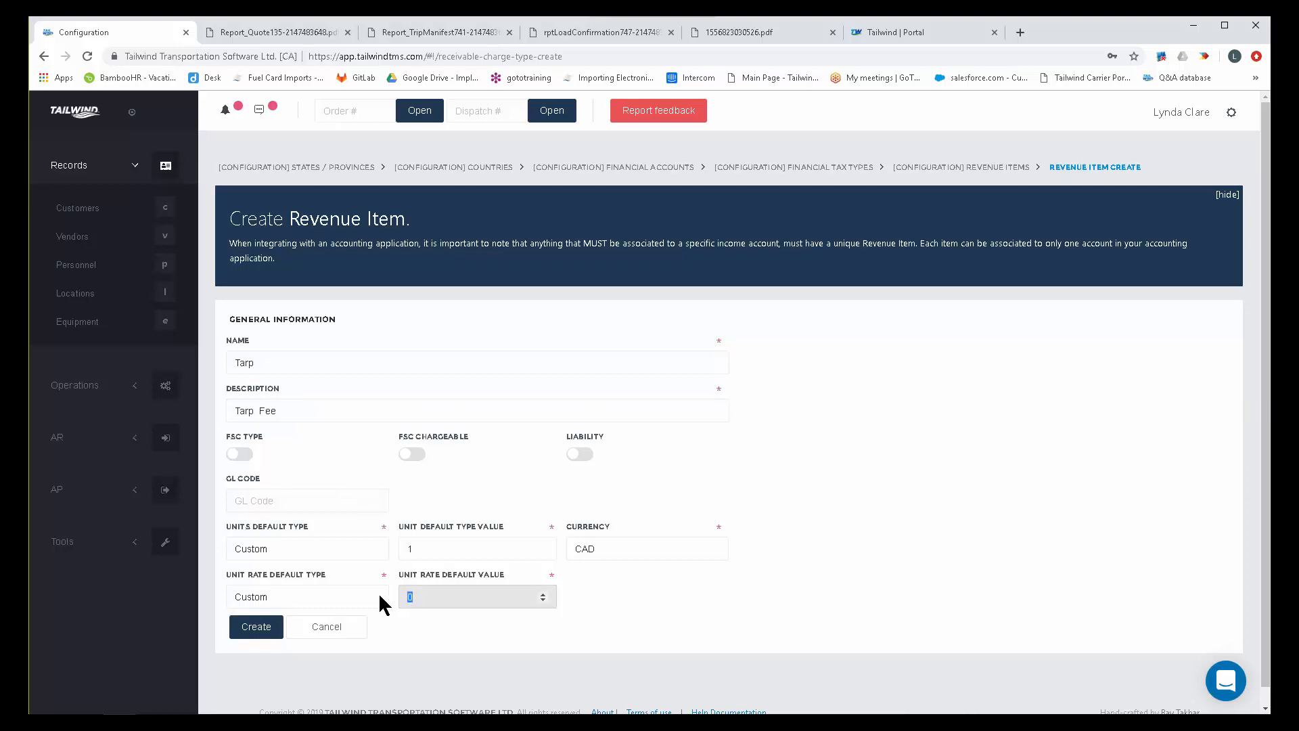
text(75.00)
click(335, 628)
click(722, 407)
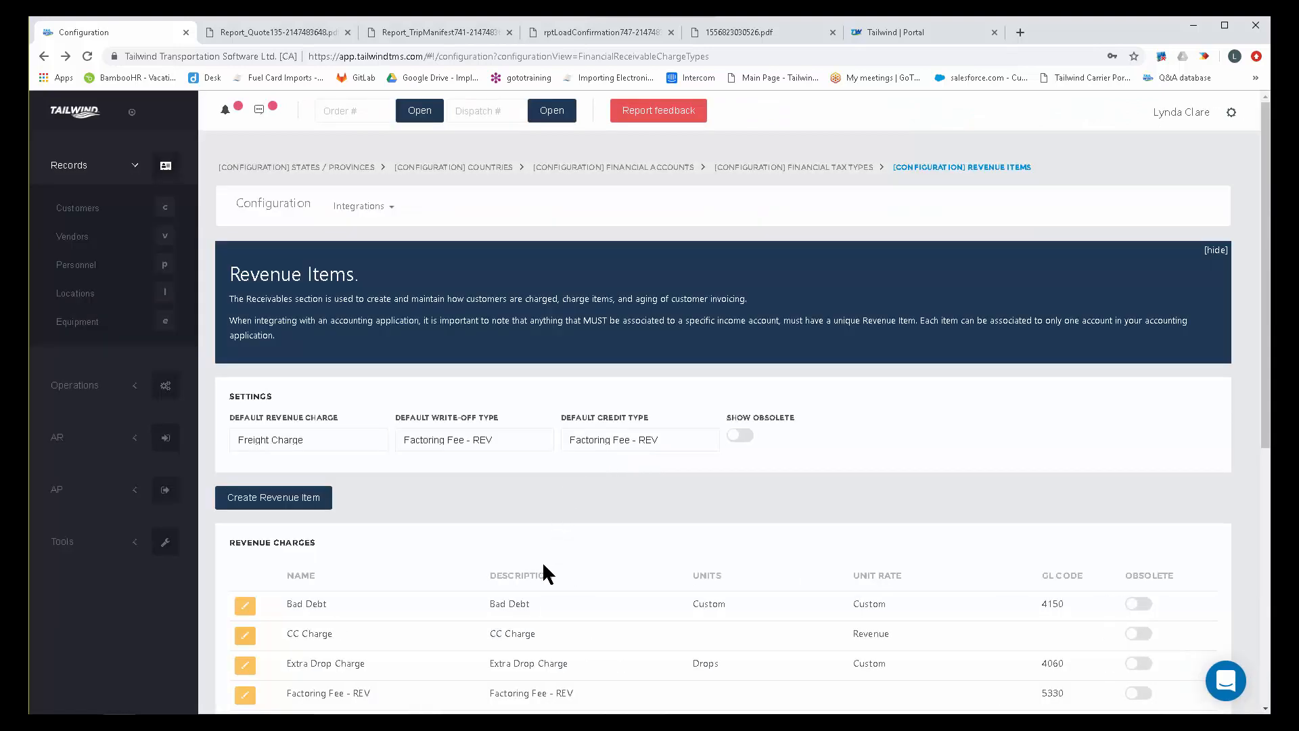
Open the Per Board Feet revenue item for editing and highlight its name and description.
scroll(542, 561, down, 5)
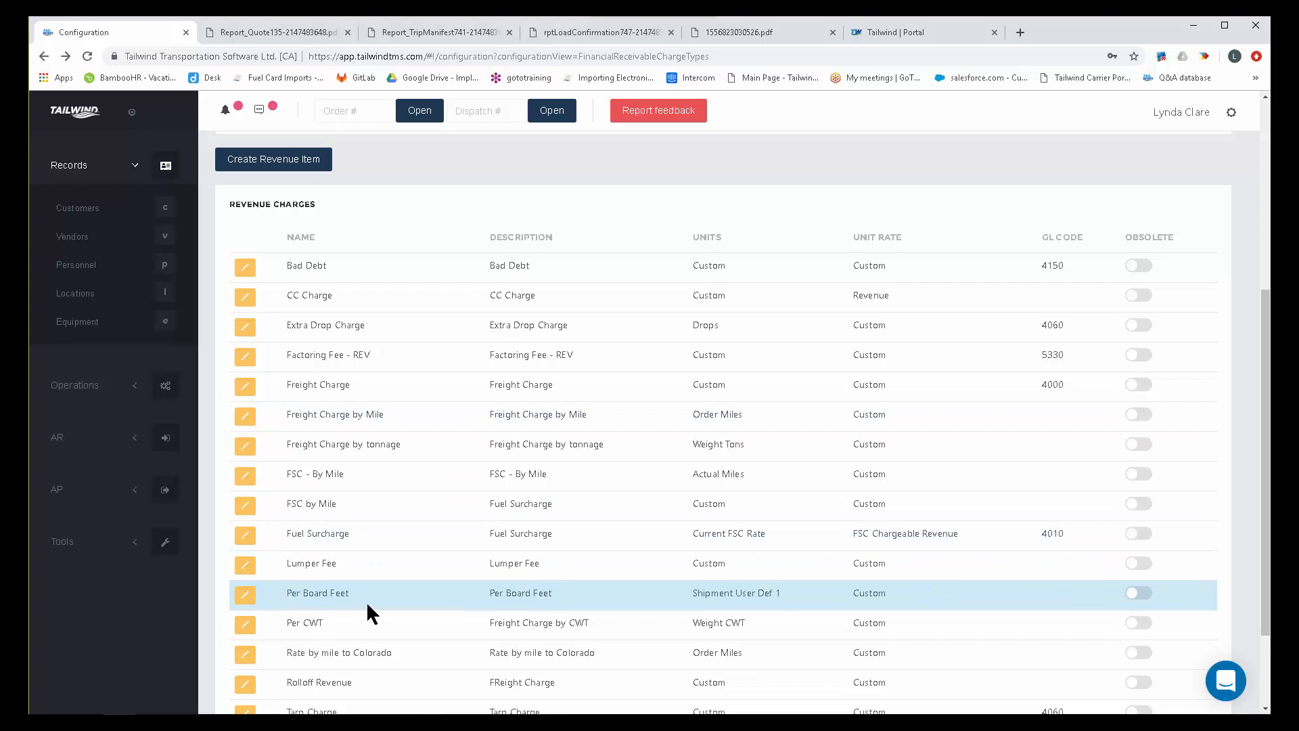
drag(360, 595, 293, 597)
click(244, 594)
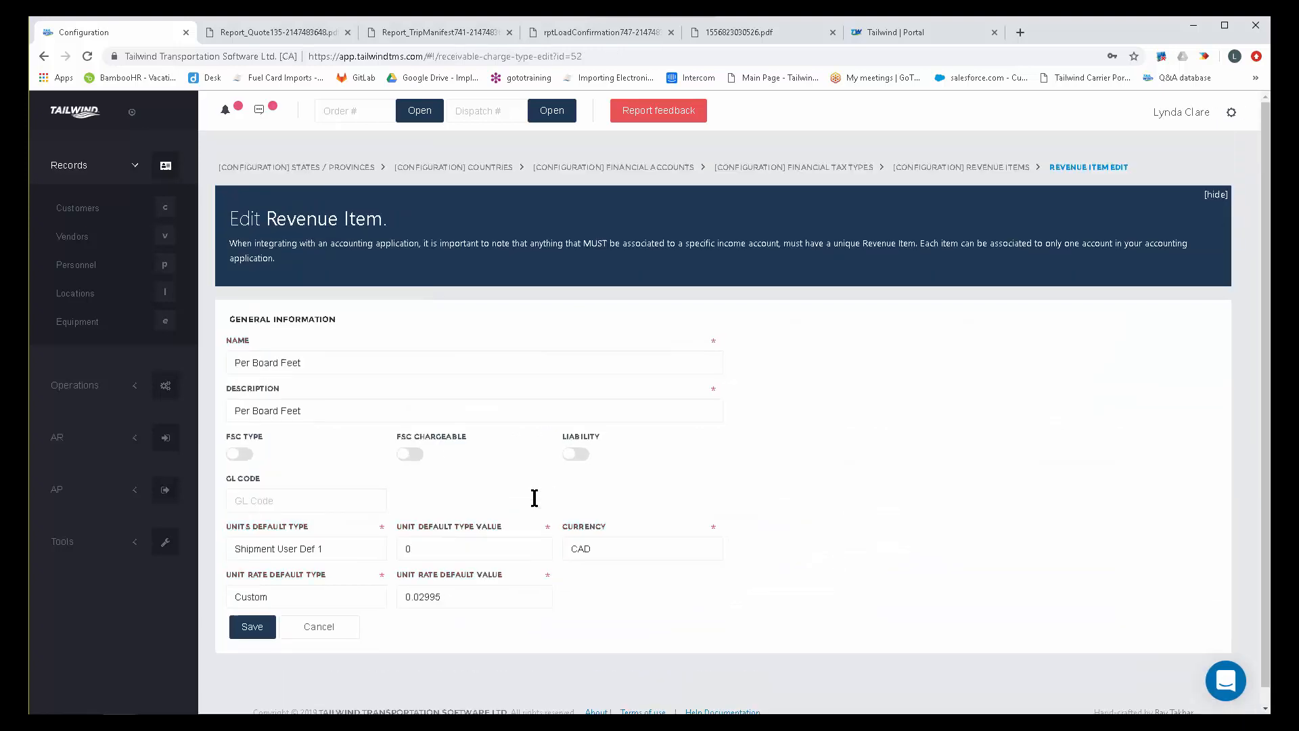
click(320, 369)
drag(320, 369, 204, 367)
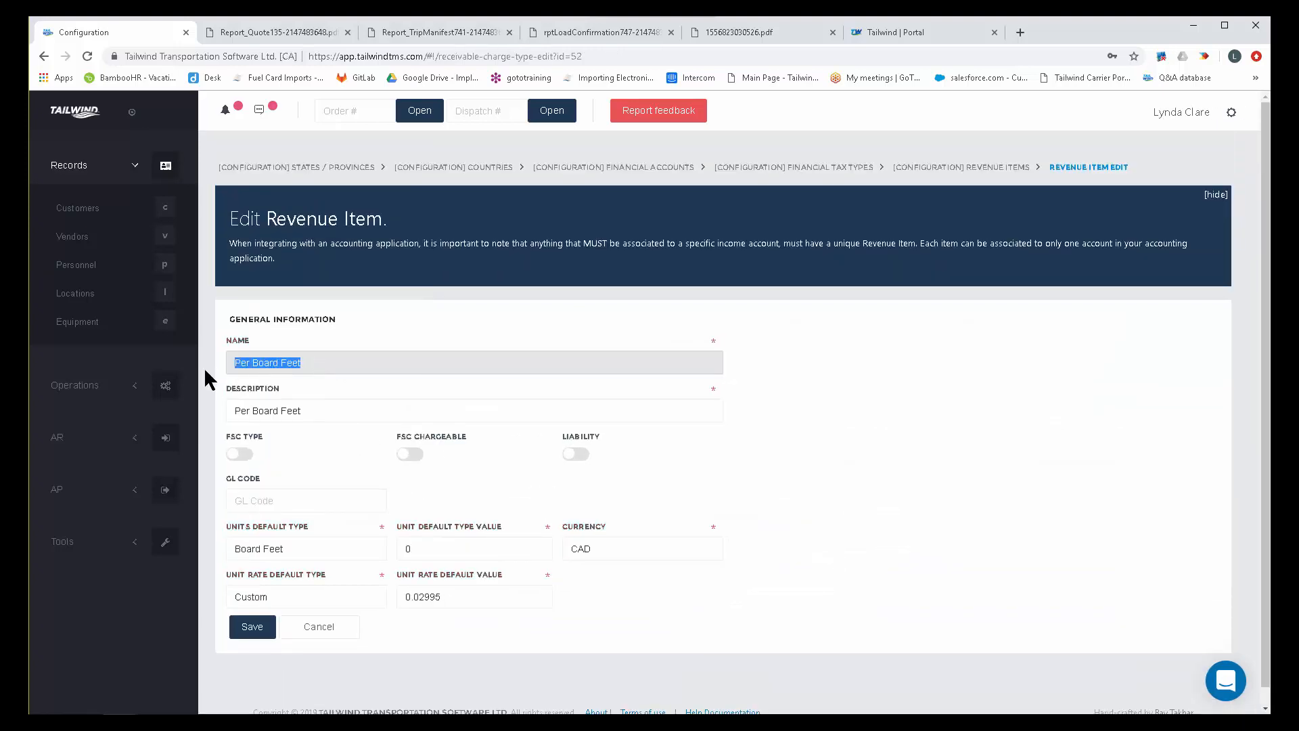
drag(310, 409, 217, 405)
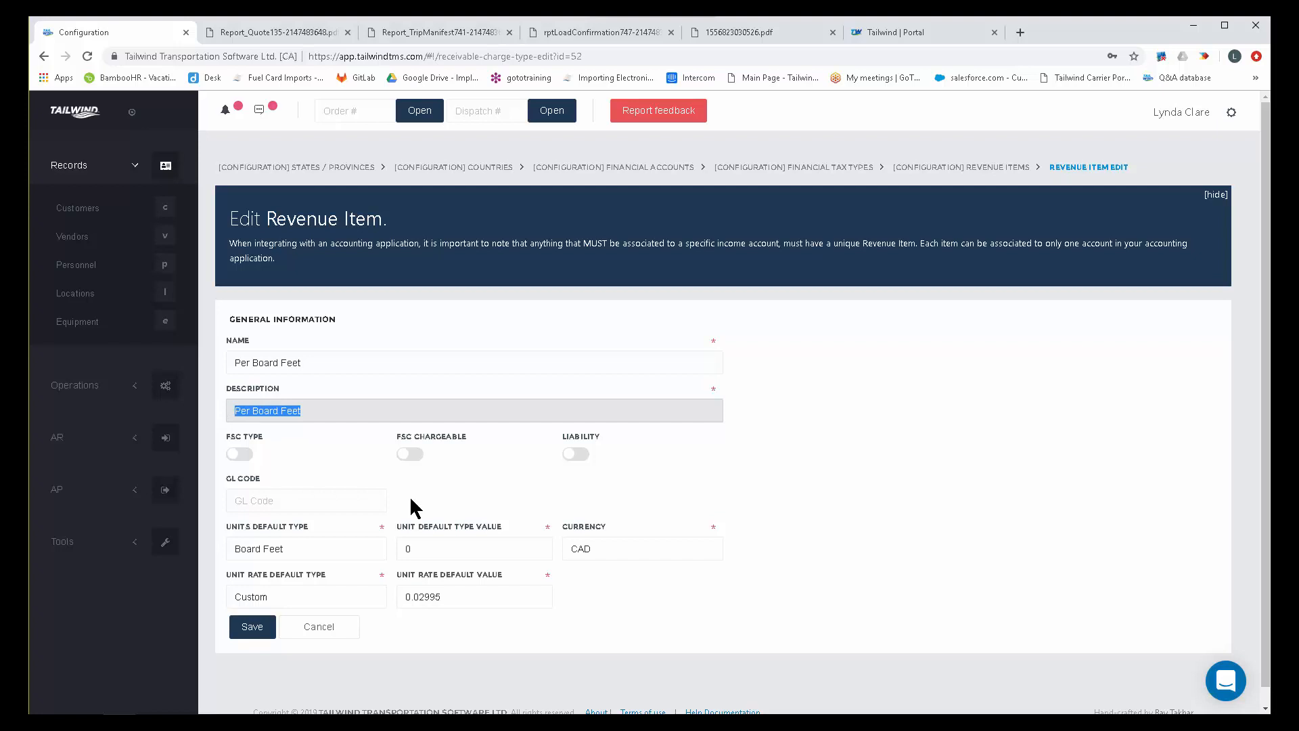
Review the units default type options of the Per Board Feet item and keep Board Feet selected.
click(311, 526)
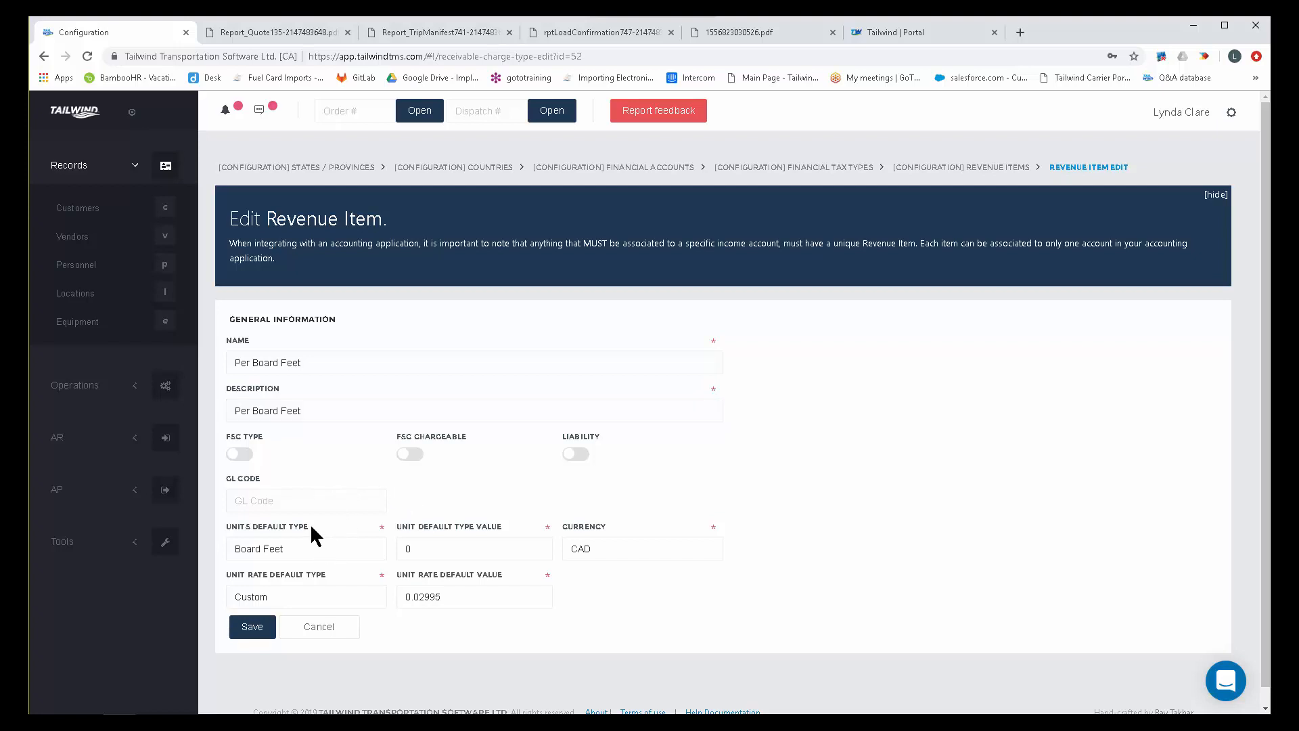
drag(256, 531, 210, 521)
click(293, 549)
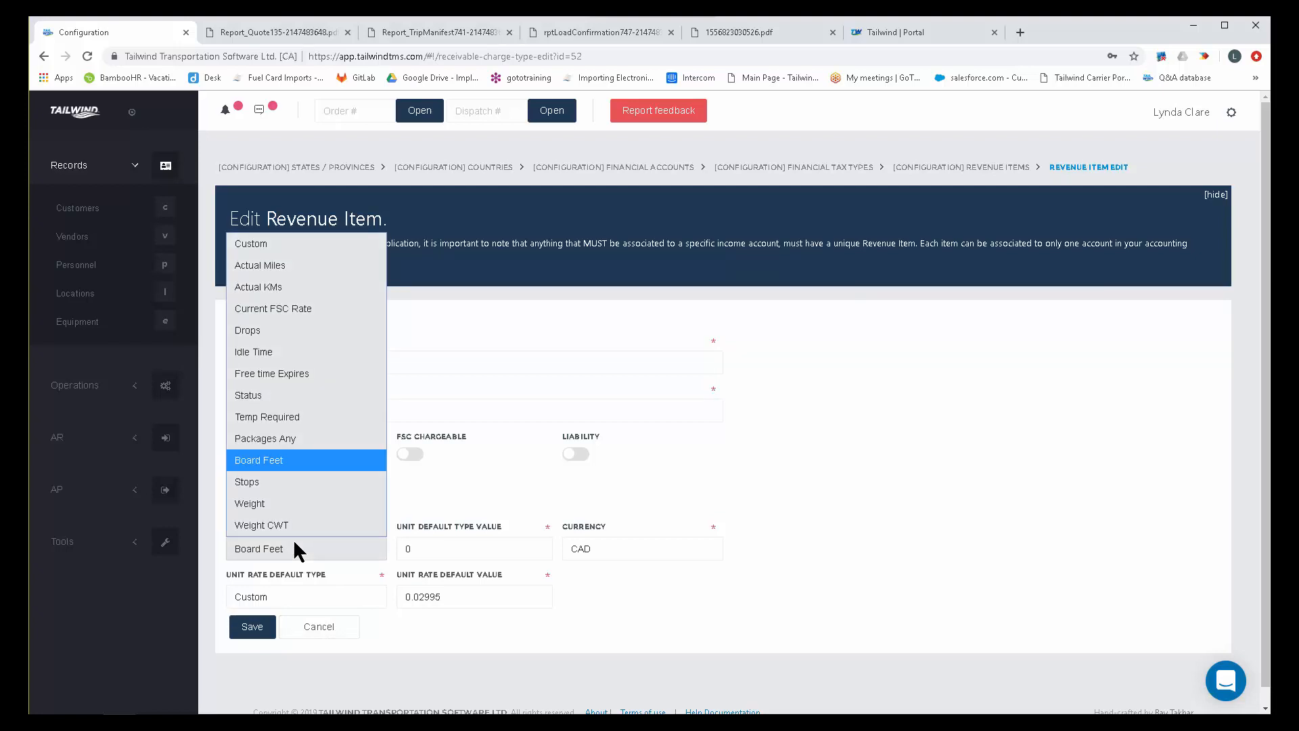
click(276, 457)
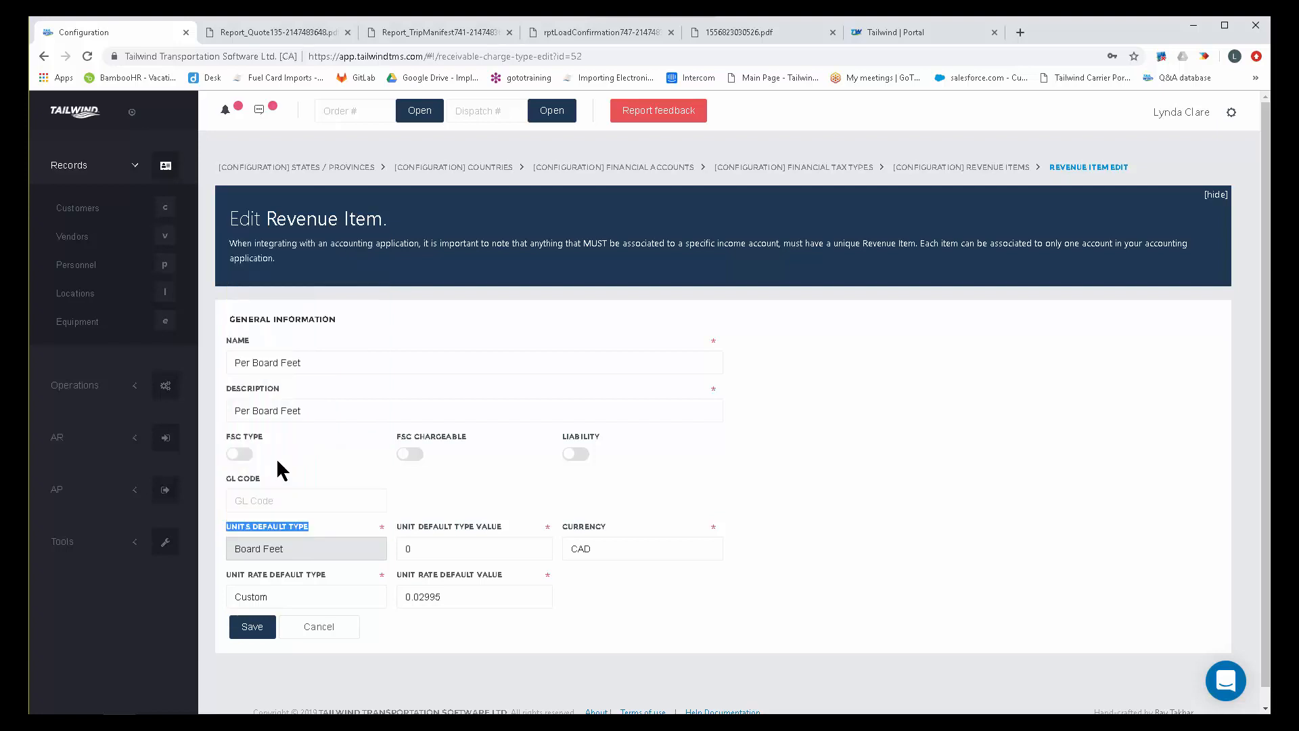
Highlight the Per Board Feet item's unit rate default value and leave the item without saving.
drag(467, 597, 404, 600)
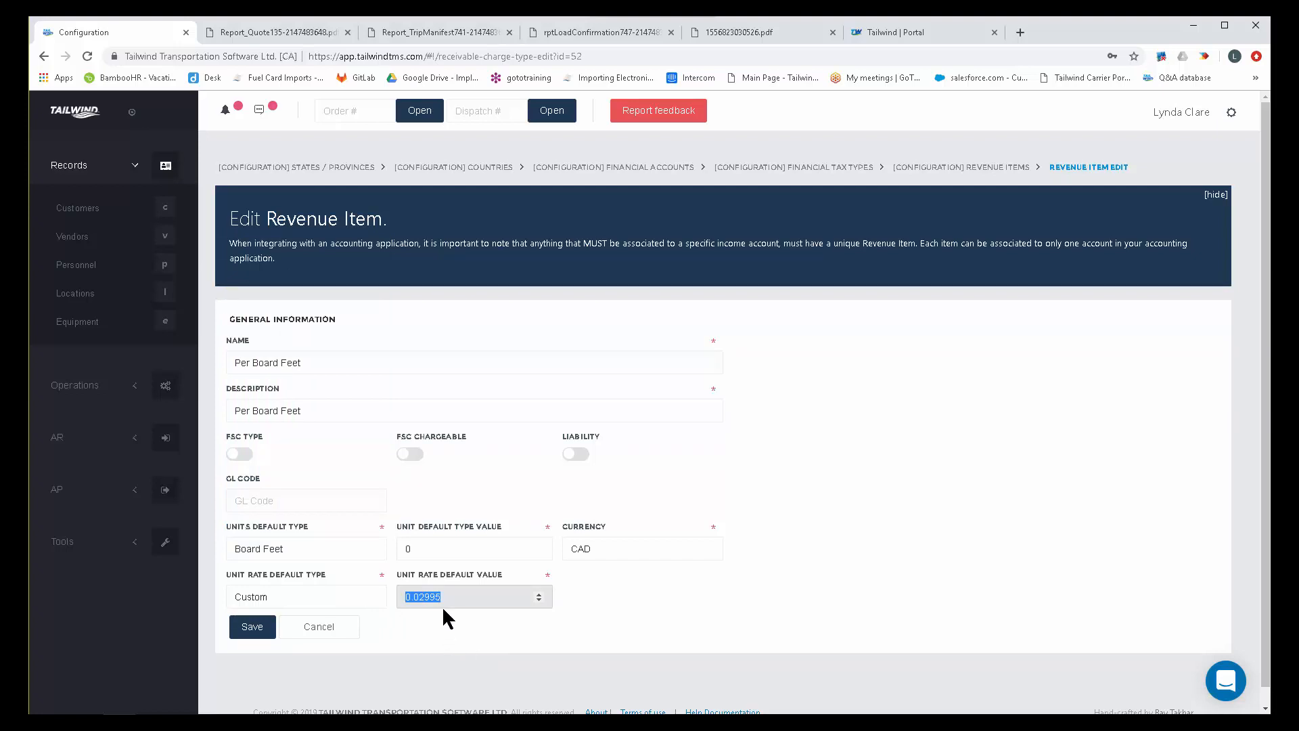
click(319, 626)
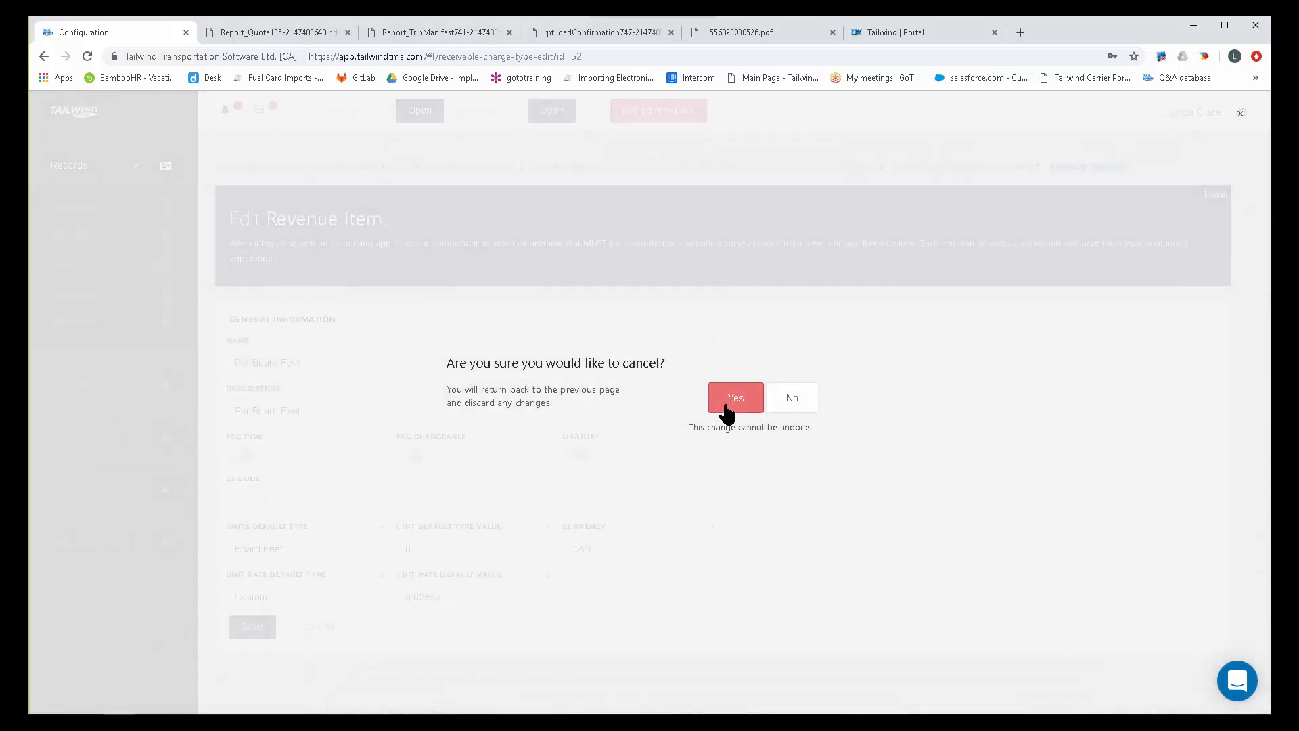
click(727, 406)
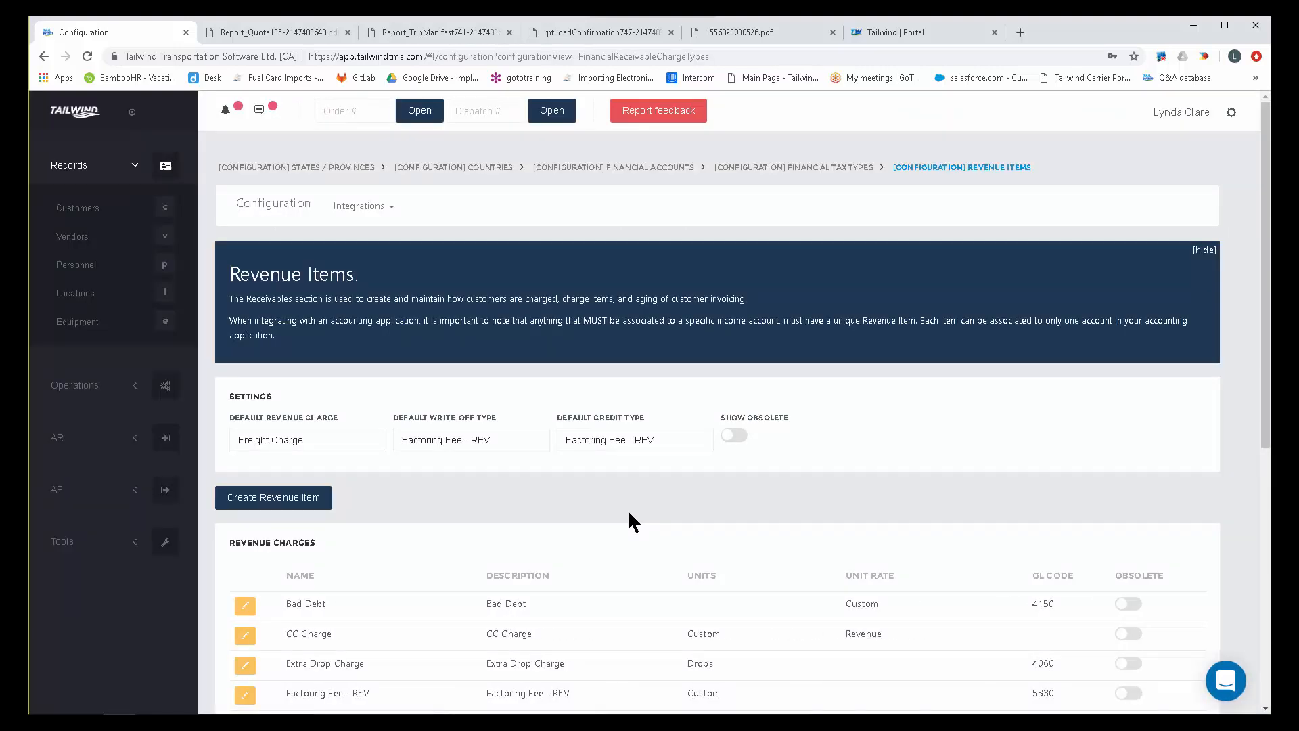
Open the Per CWT revenue item for editing and highlight its name and description.
scroll(627, 514, down, 6)
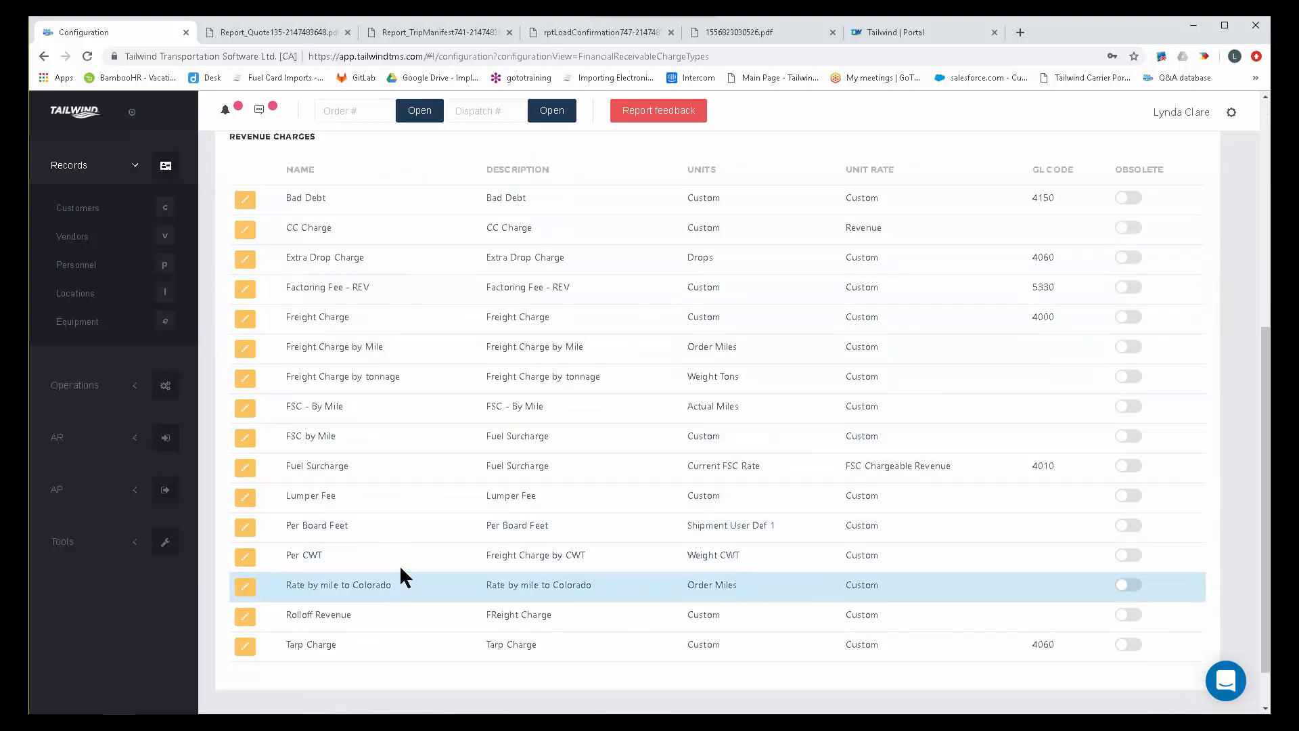
click(244, 558)
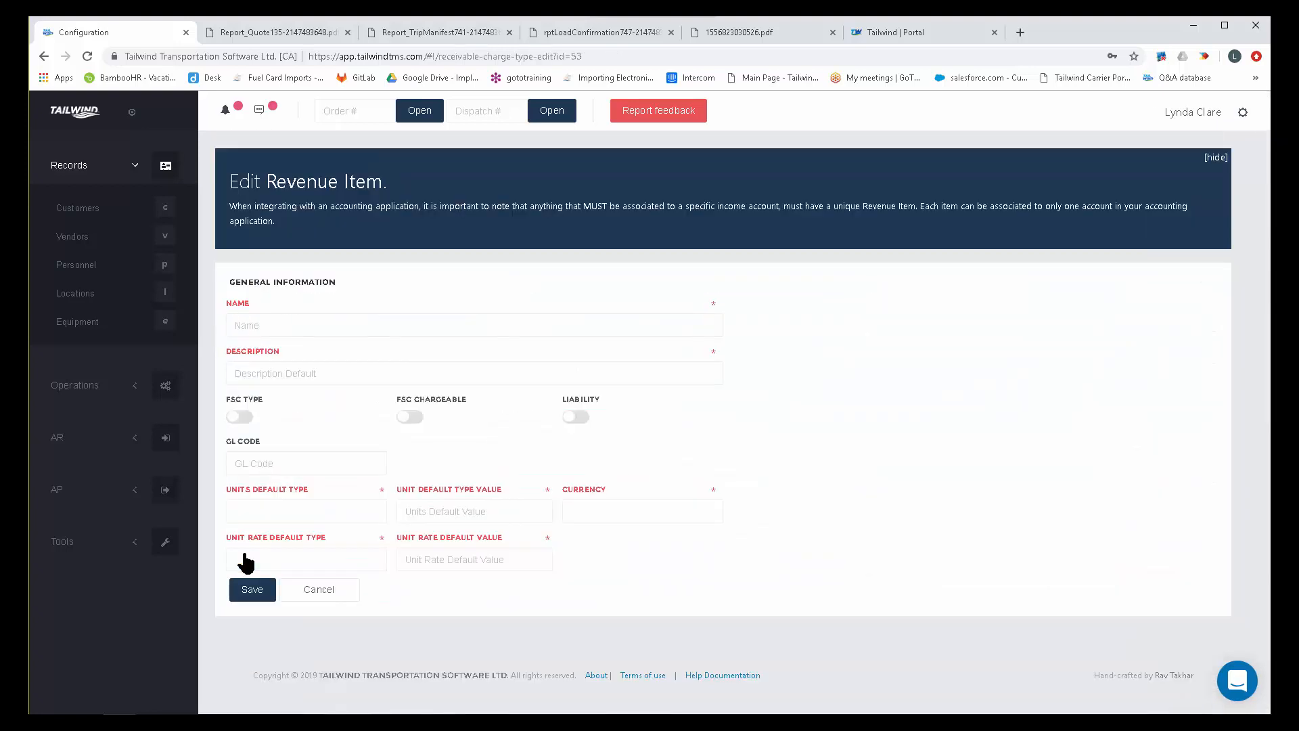
drag(281, 358, 223, 358)
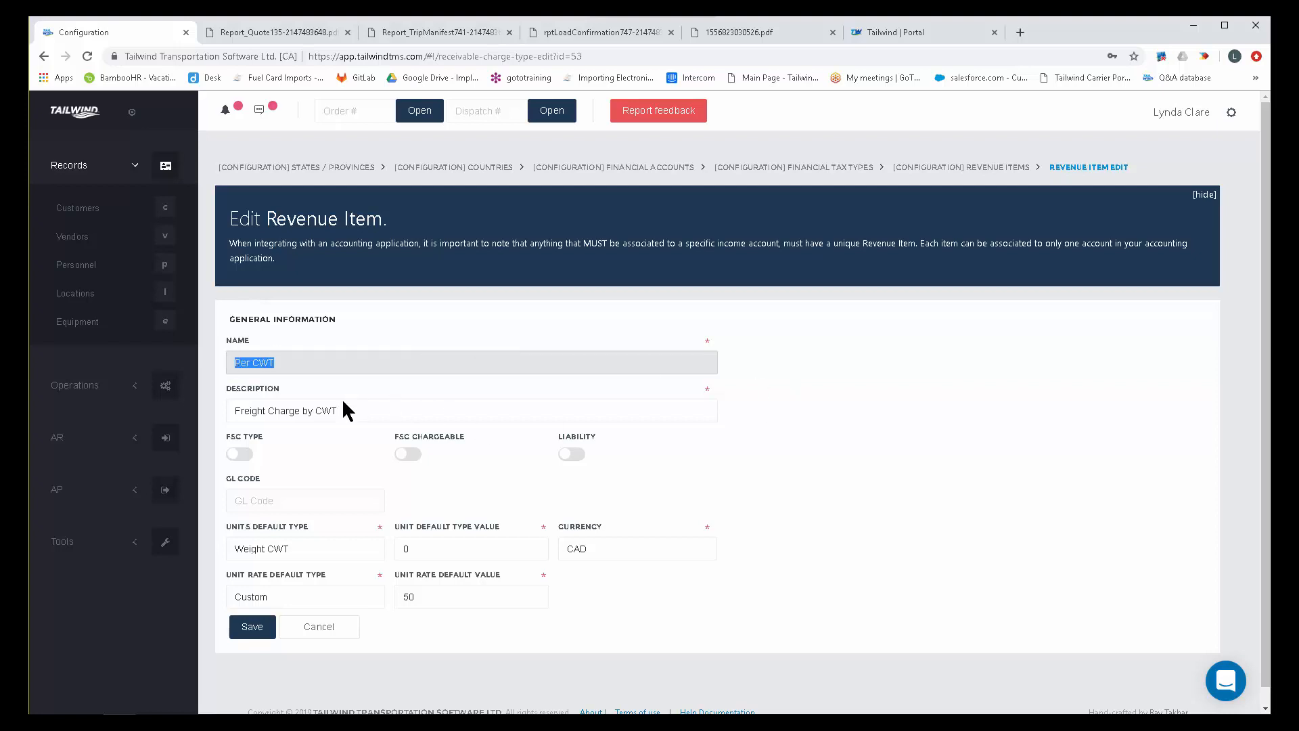
drag(342, 411, 248, 414)
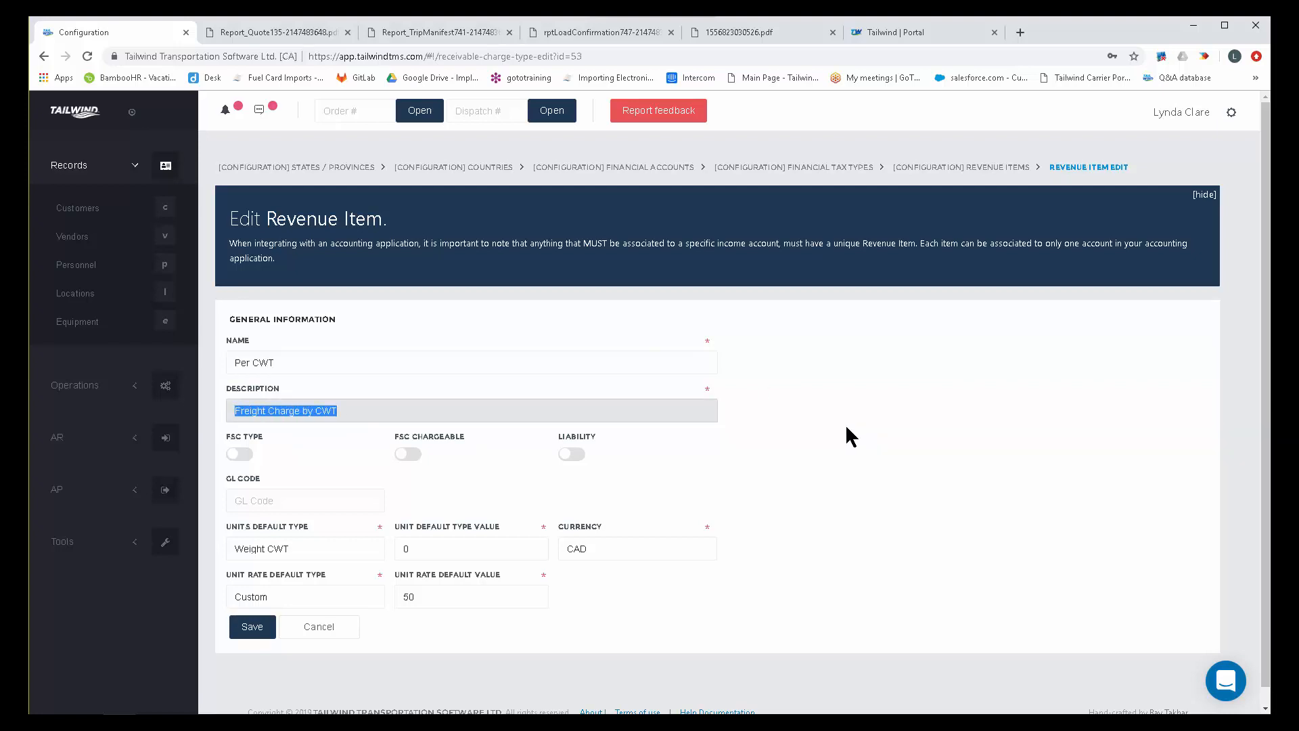
Review the Per CWT item's units default type, keeping Weight CWT, and its unit rate default value, and leave the item without saving.
click(317, 545)
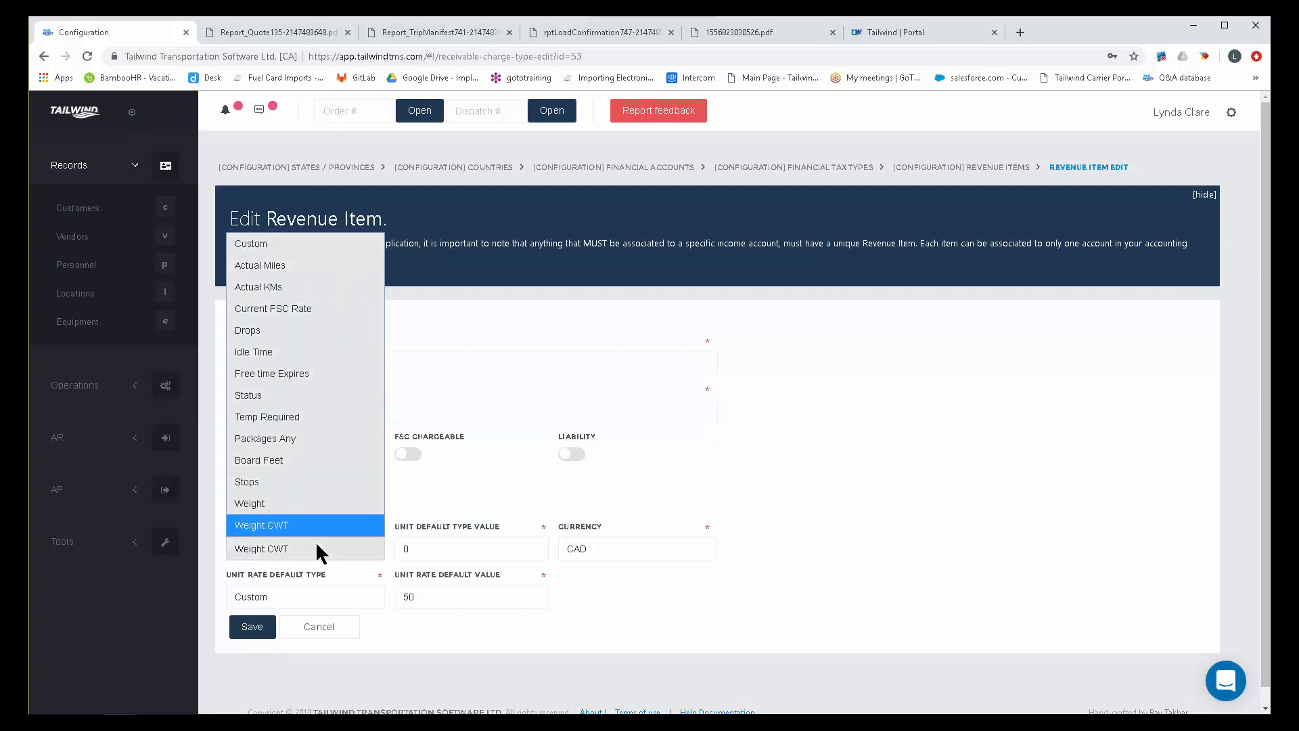
click(281, 524)
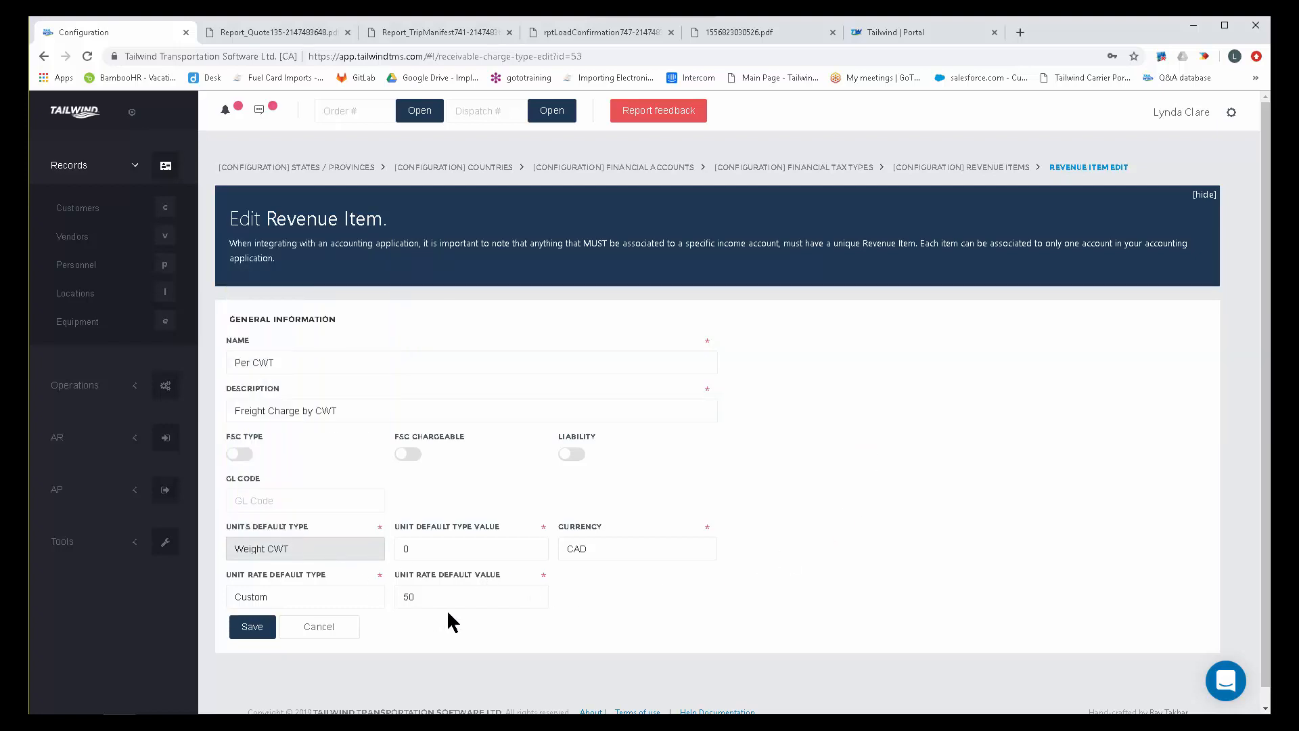
click(404, 595)
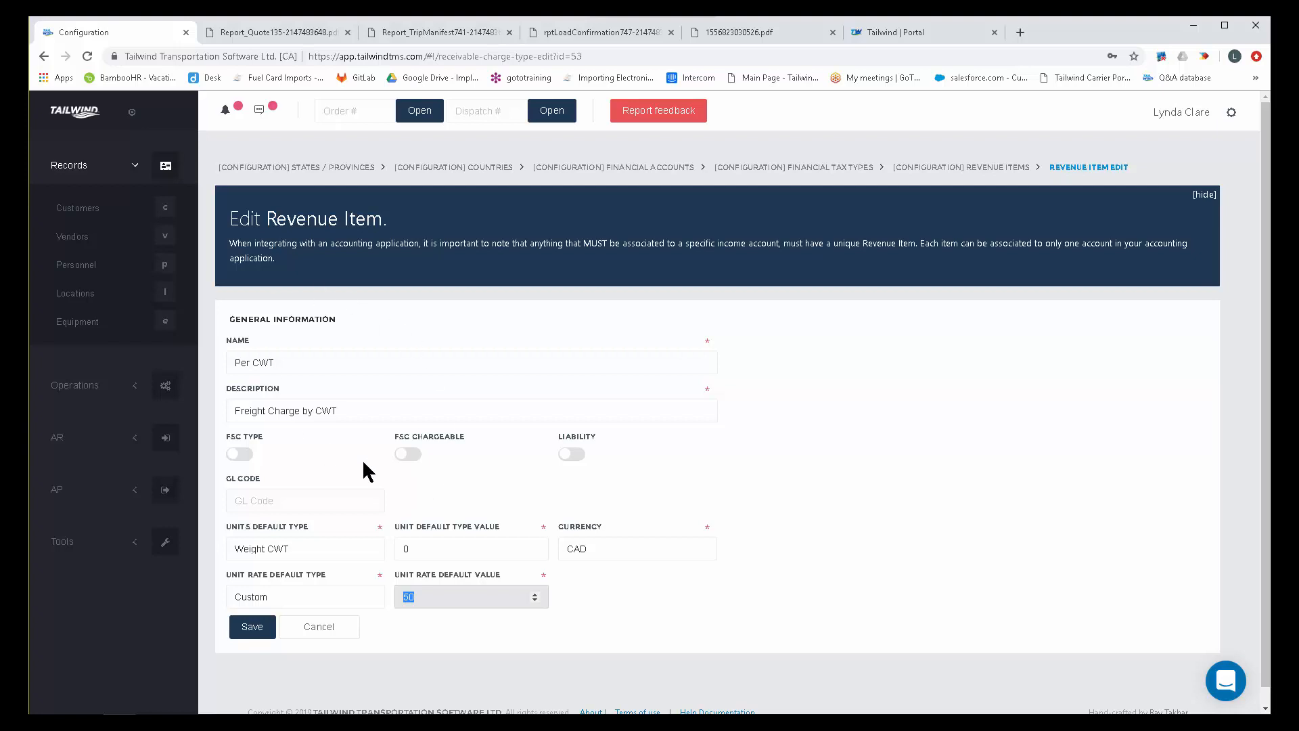
click(305, 629)
click(721, 409)
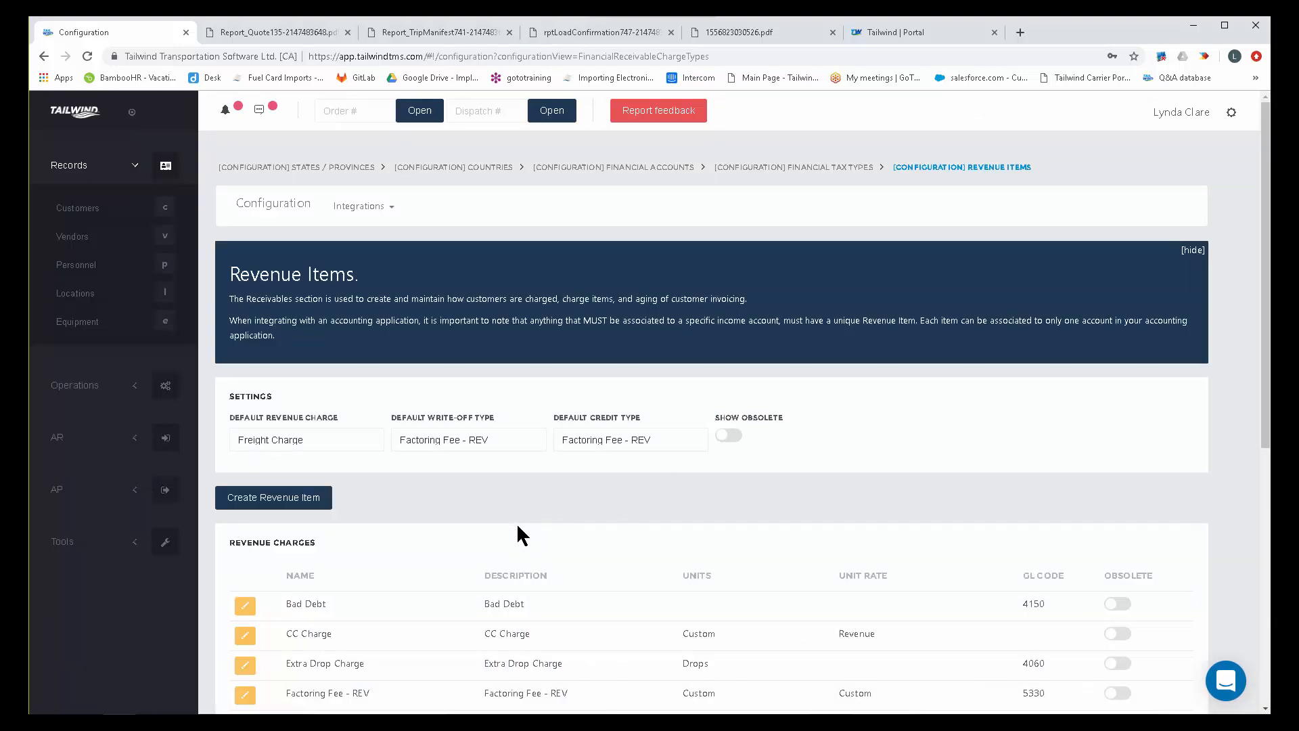
Look over the revenue charges list and open the financial configuration's Expense Items page.
scroll(517, 535, down, 5)
scroll(515, 551, up, 3)
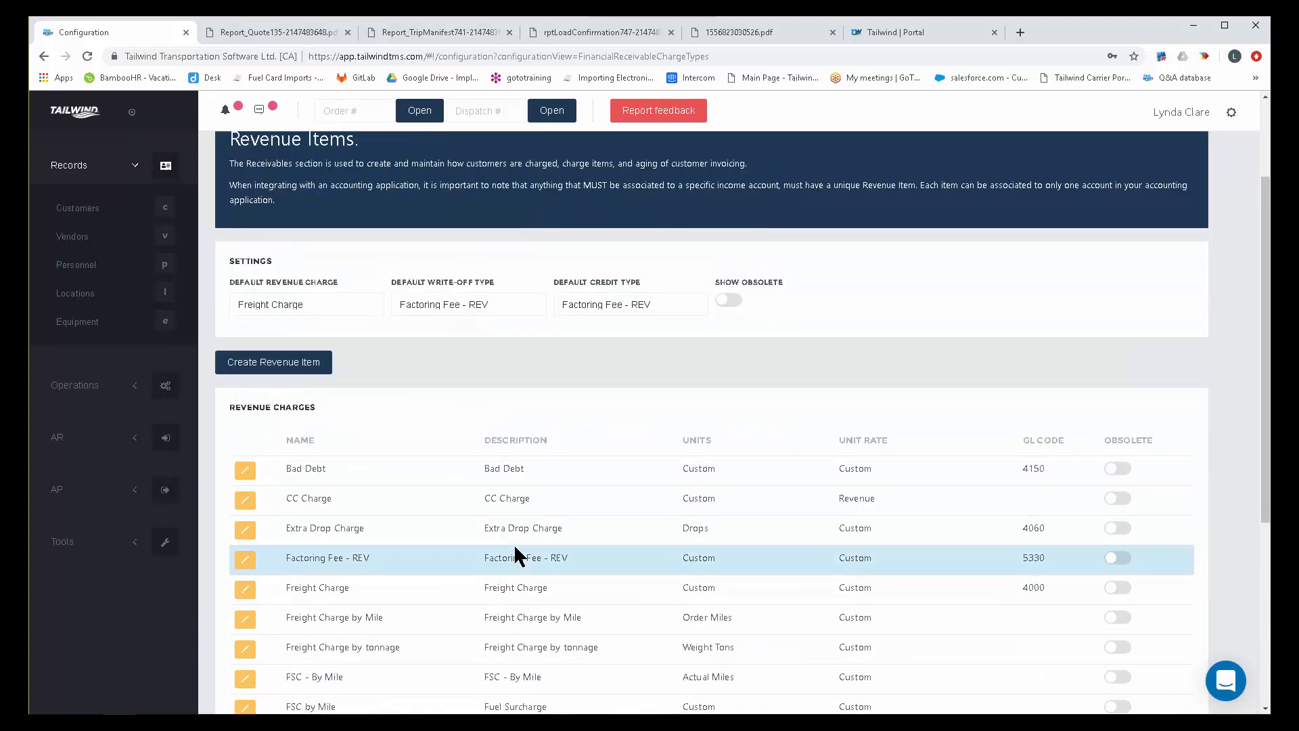
scroll(513, 543, down, 4)
scroll(513, 544, up, 1)
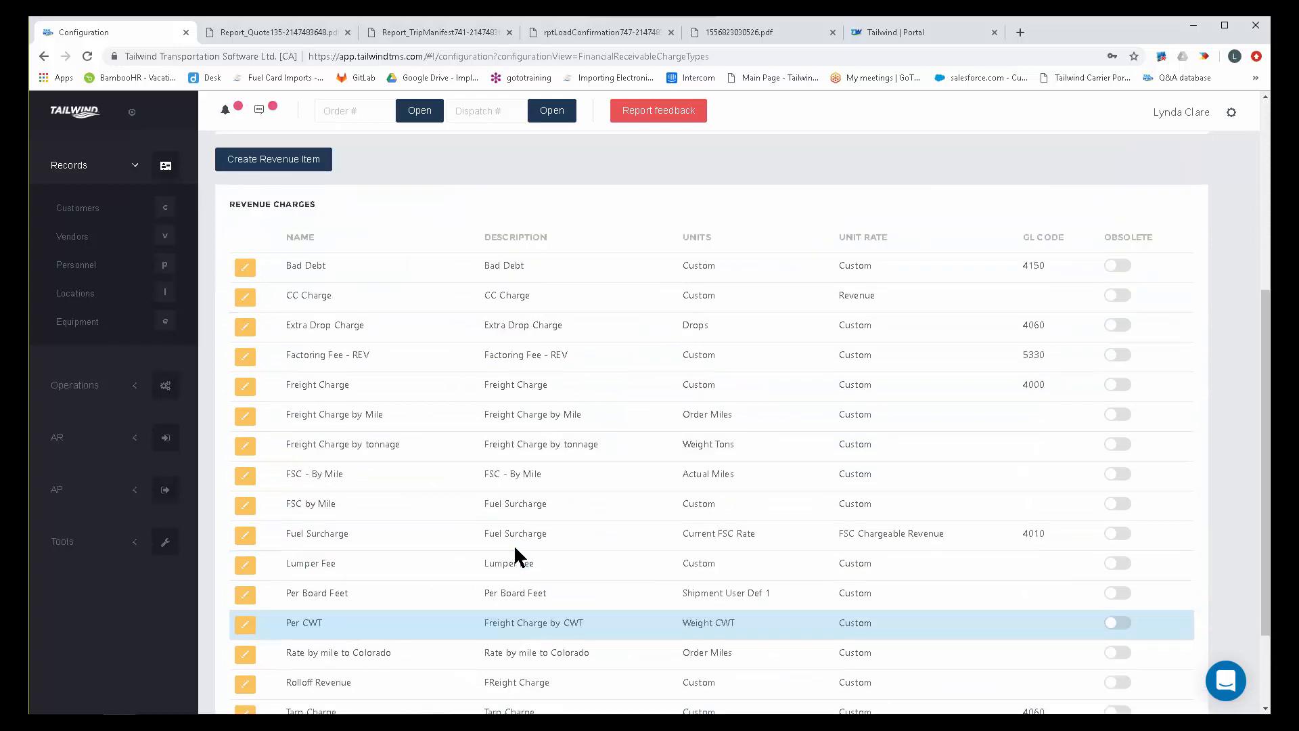
scroll(514, 544, up, 5)
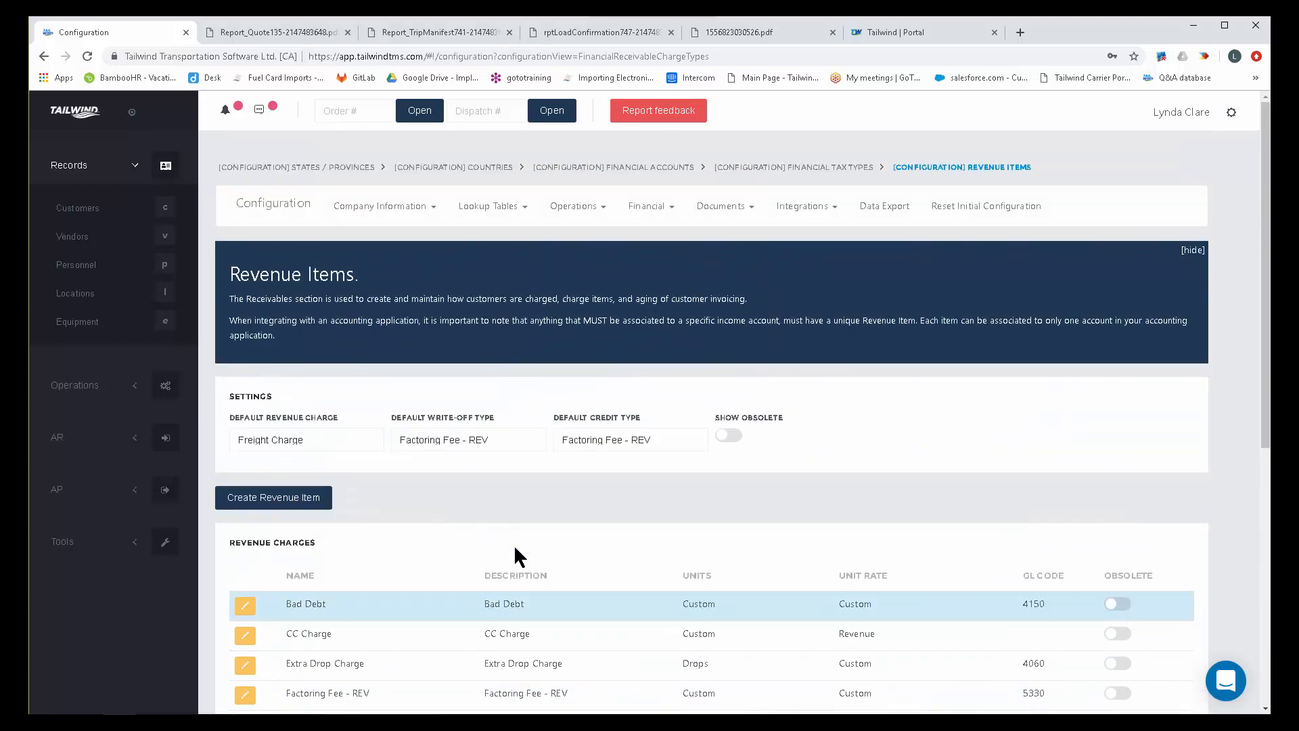
click(661, 211)
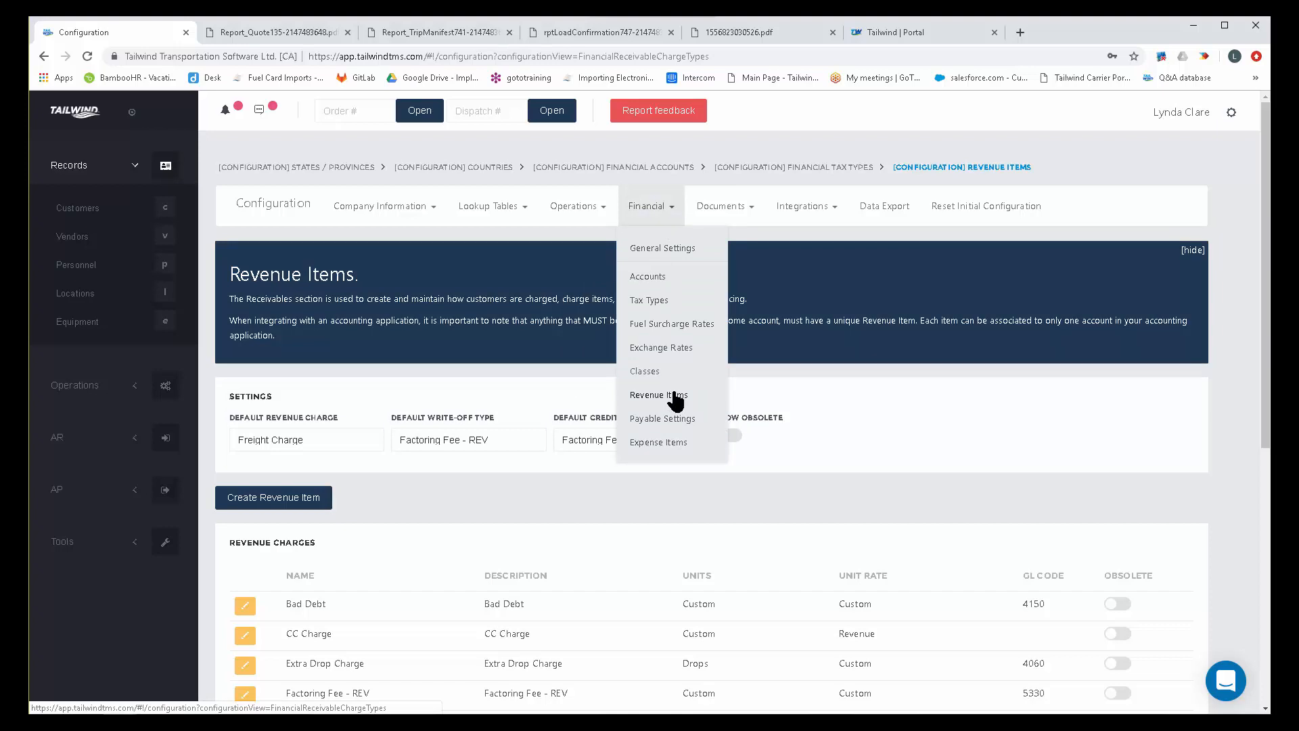
click(660, 443)
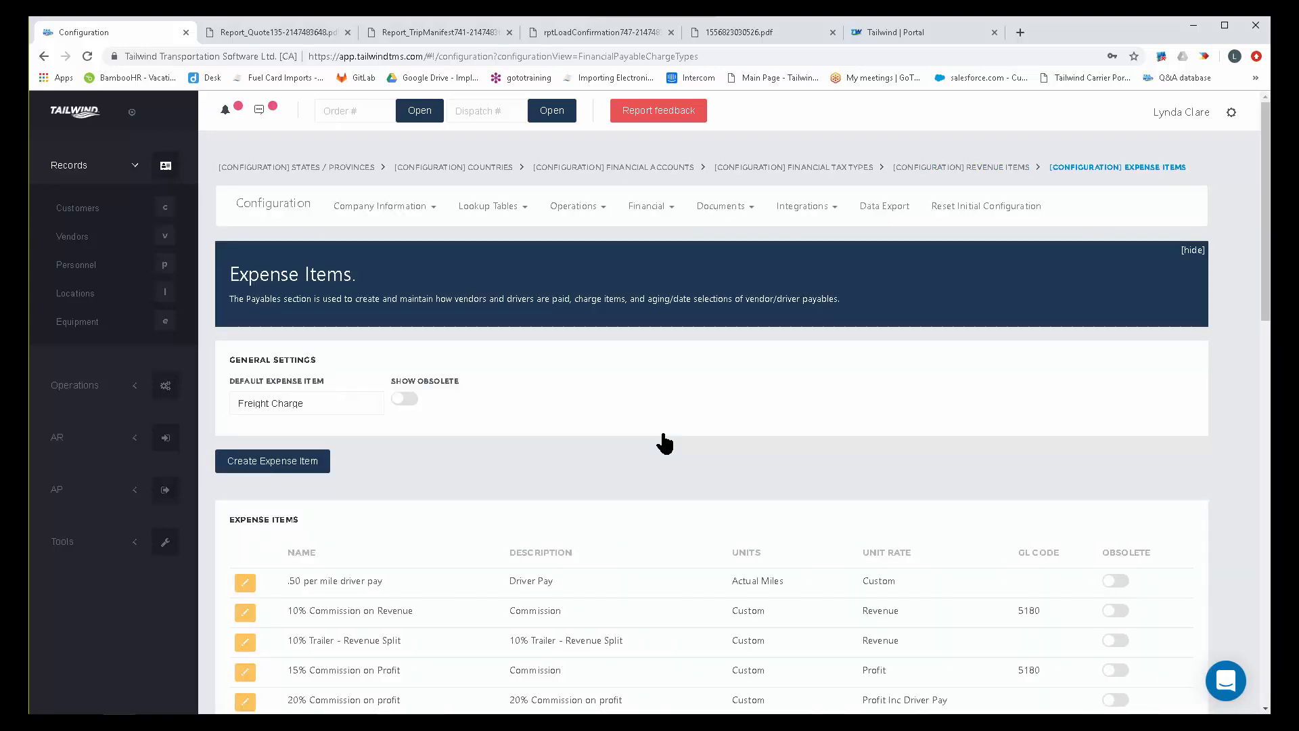
Look through the full expense items list, examining the names, descriptions, units, unit rates and GL codes.
scroll(655, 513, down, 5)
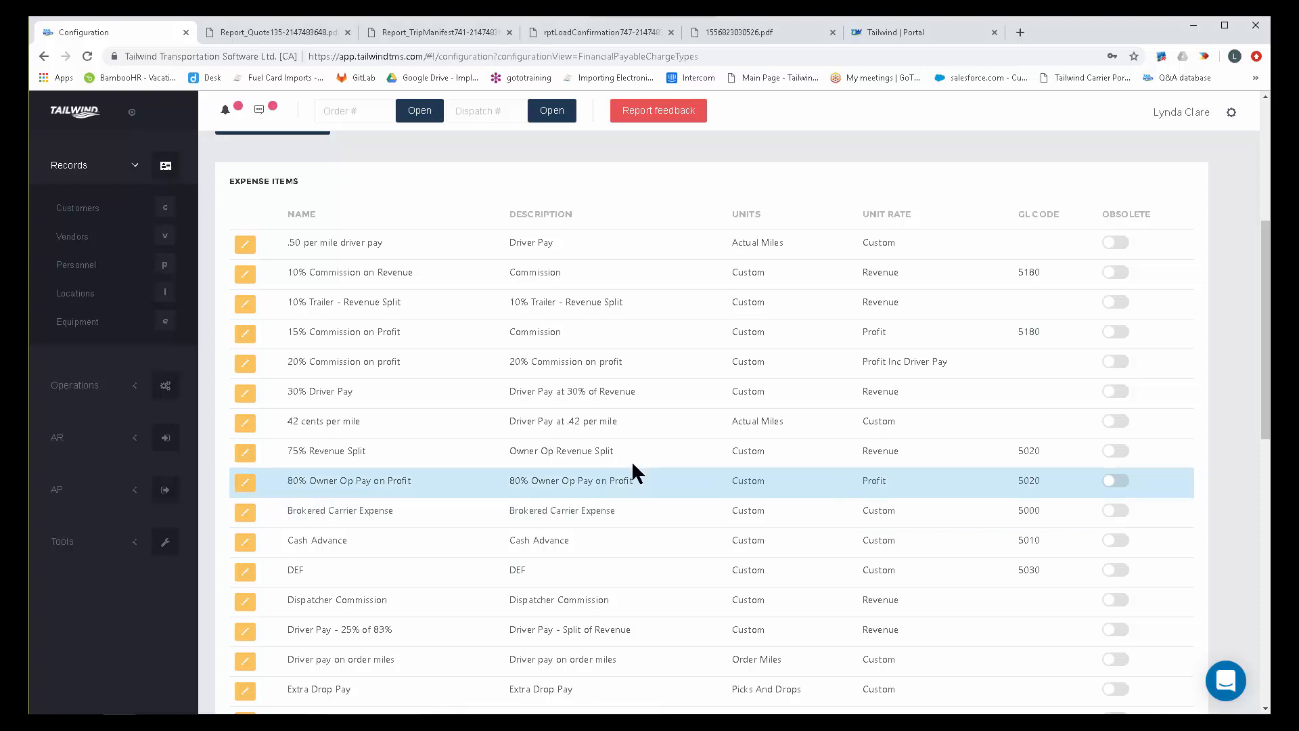
scroll(578, 456, down, 4)
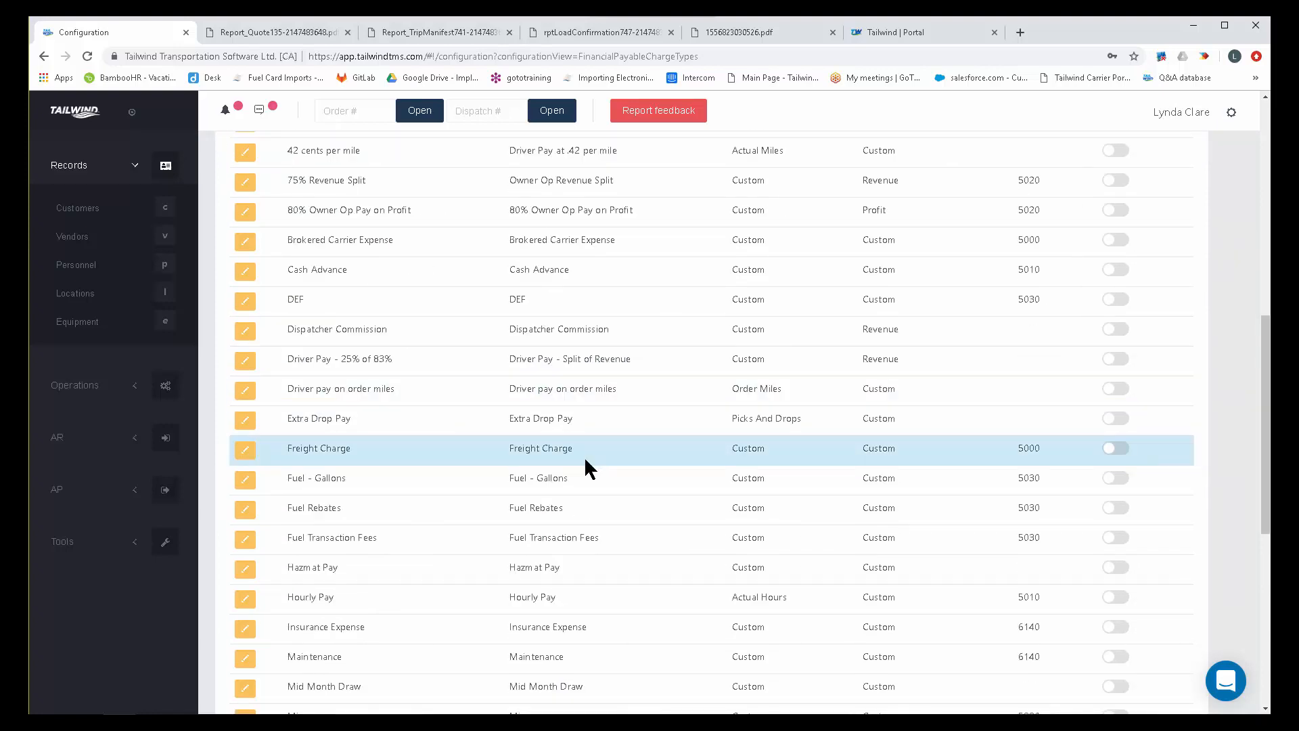
scroll(580, 457, down, 3)
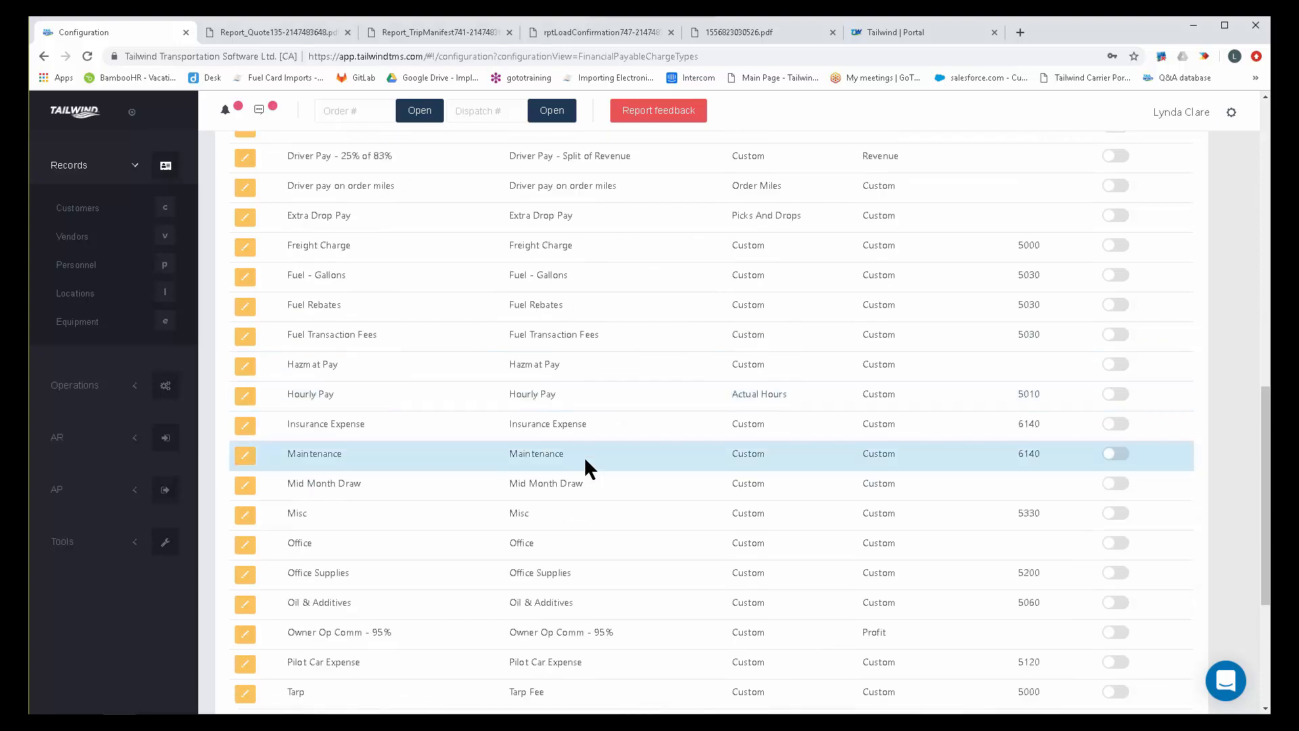
scroll(583, 456, down, 1)
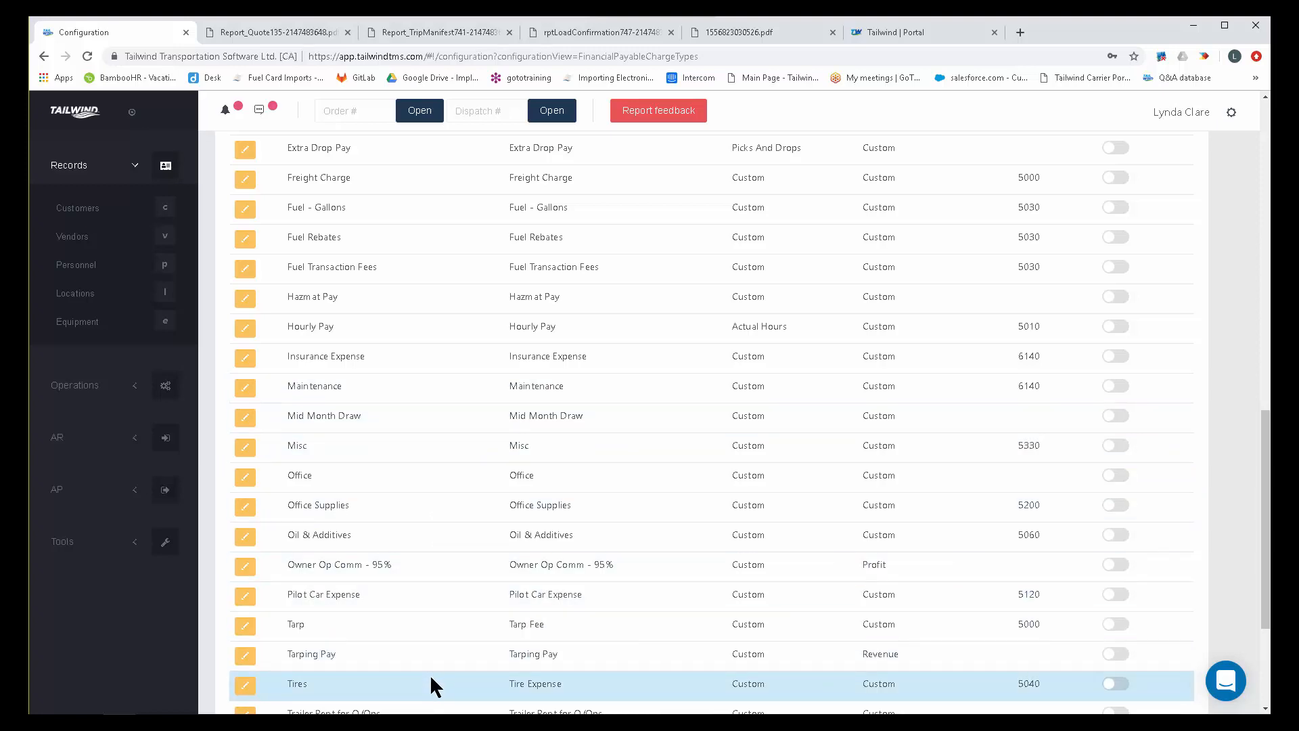
scroll(477, 501, up, 6)
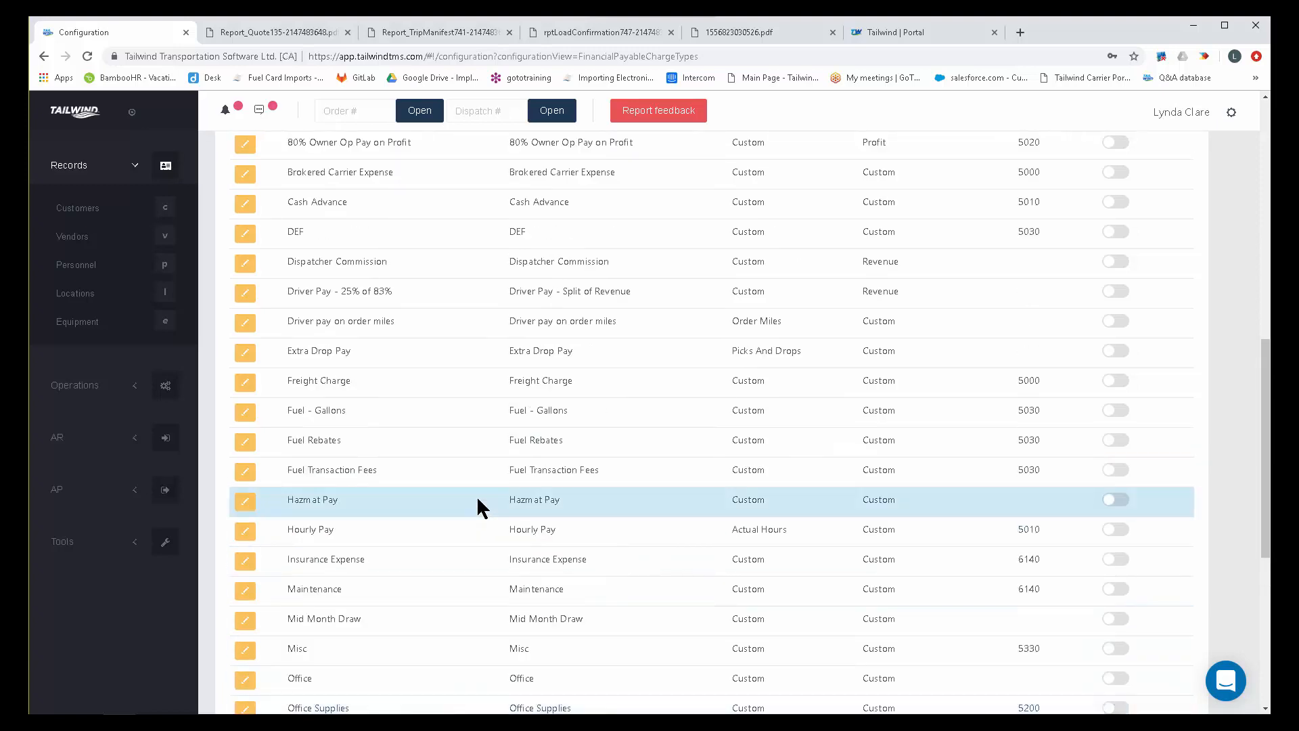
scroll(478, 509, up, 2)
scroll(478, 514, down, 5)
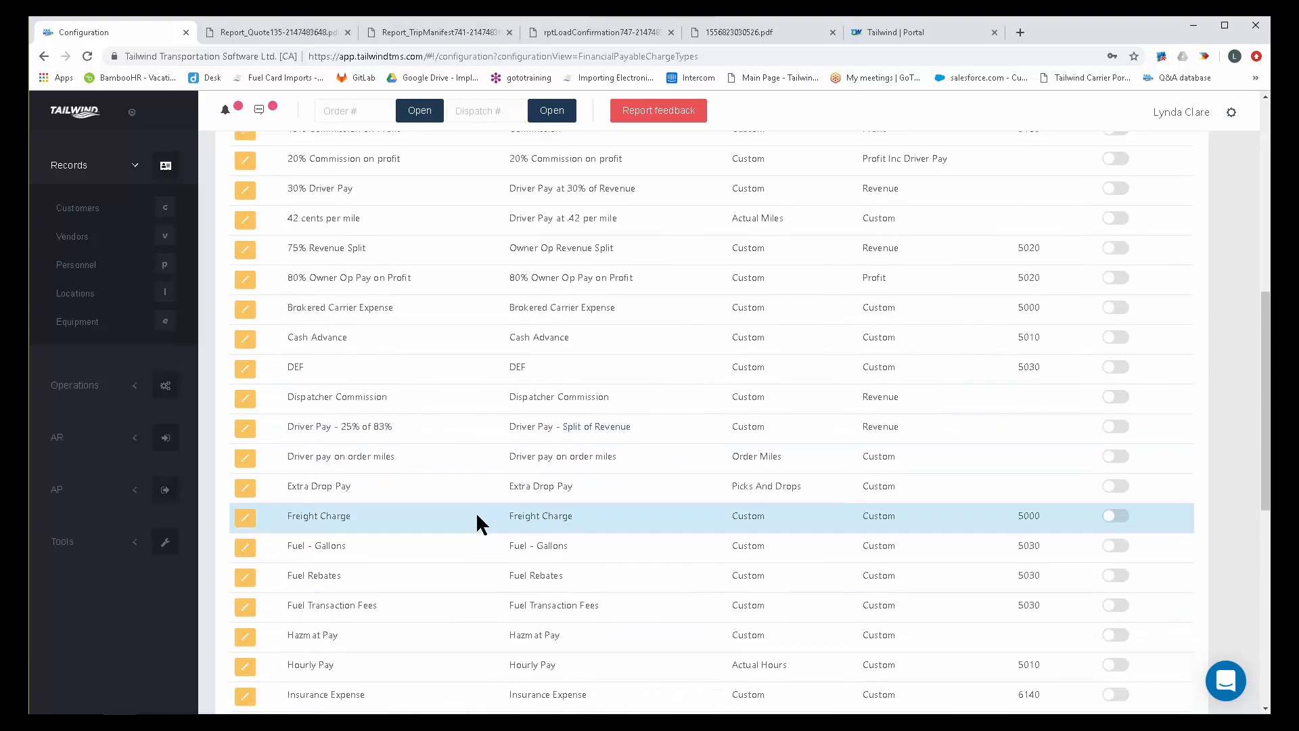
scroll(476, 516, down, 4)
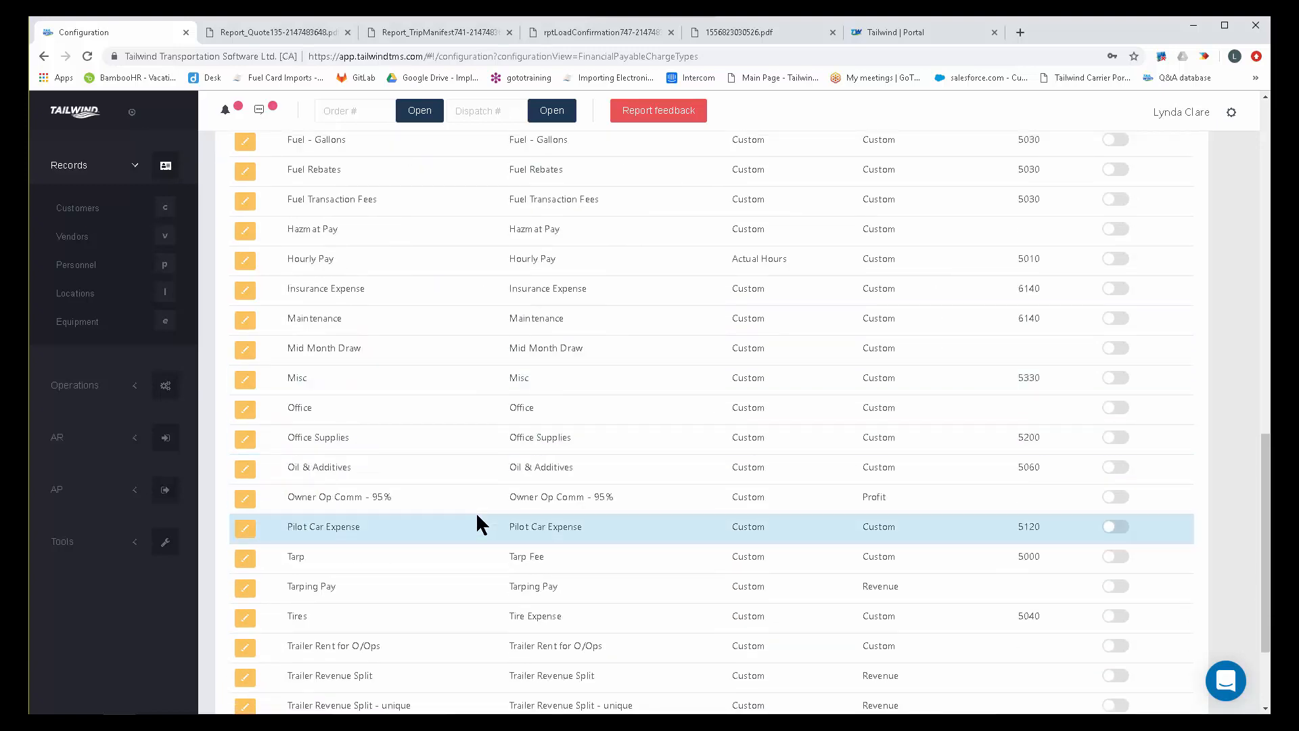
scroll(476, 515, down, 2)
scroll(478, 522, up, 4)
scroll(476, 514, up, 7)
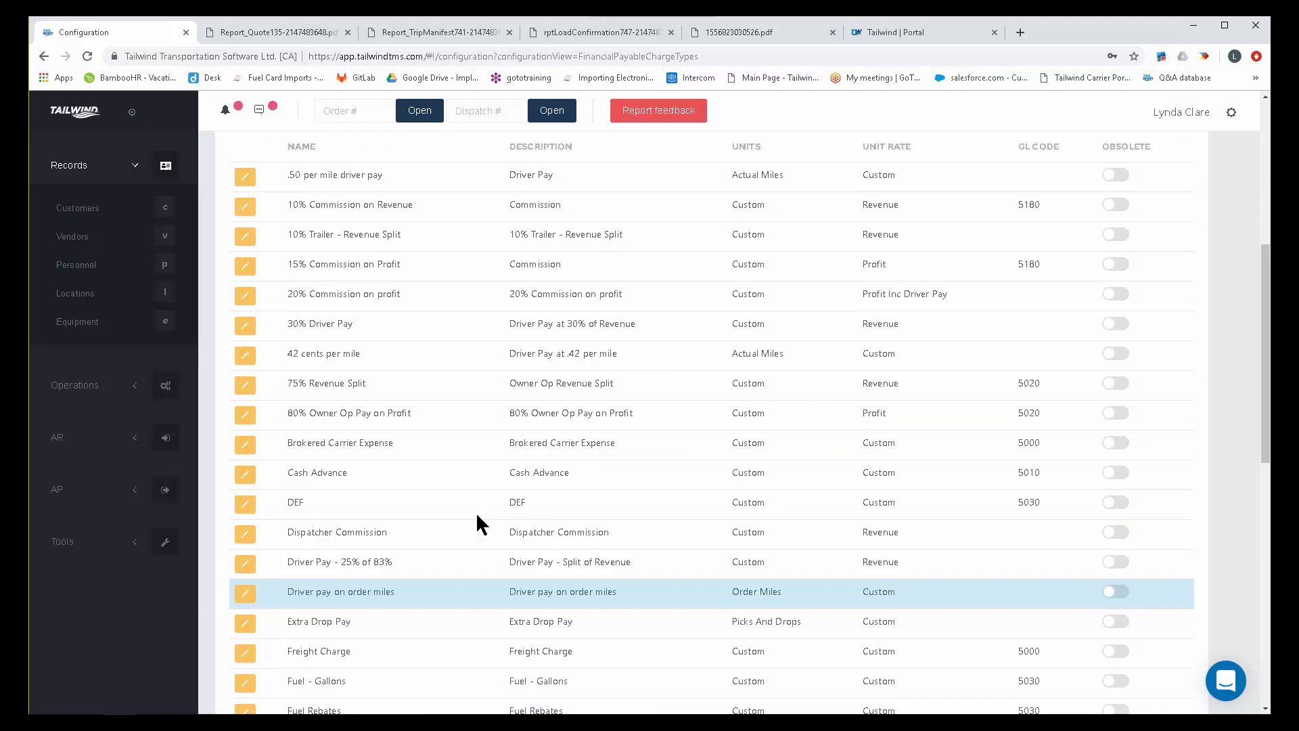
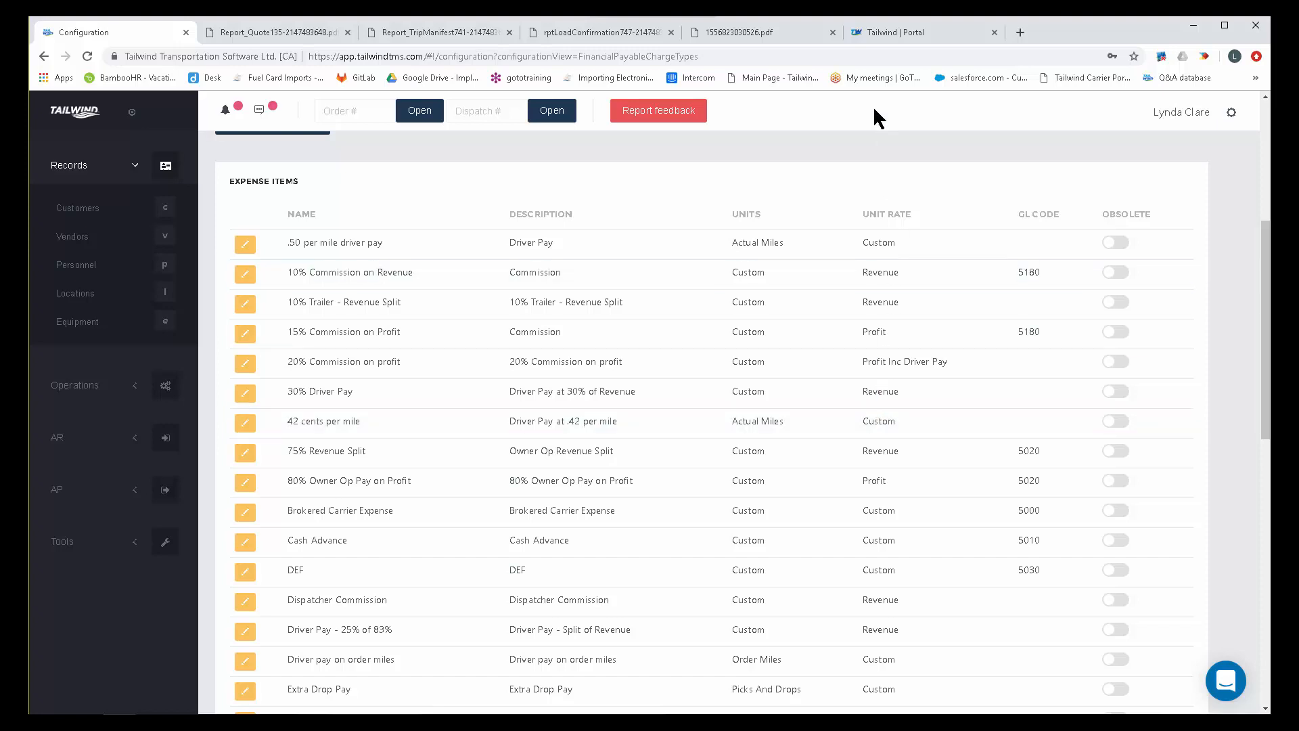
Look over the support center's article topics down to Settings & Configuration, and return to the Expense Items configuration page.
click(900, 34)
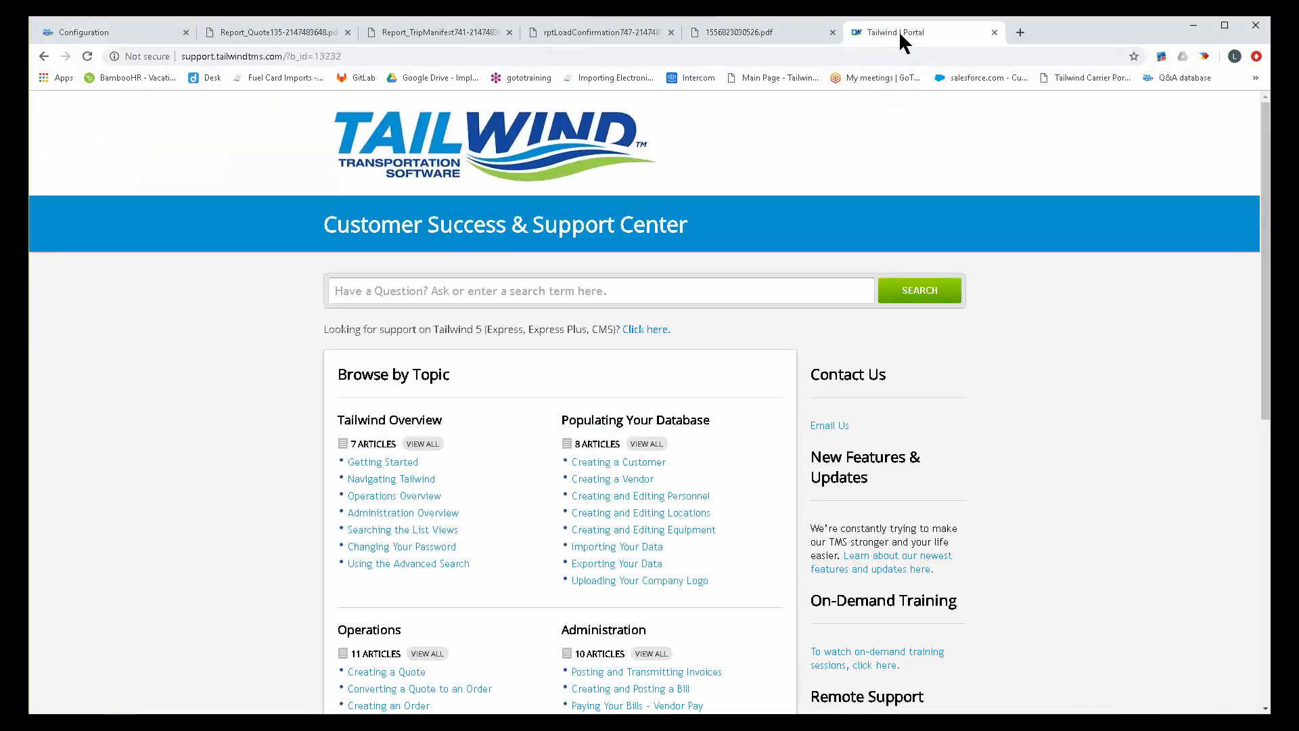
scroll(237, 486, down, 5)
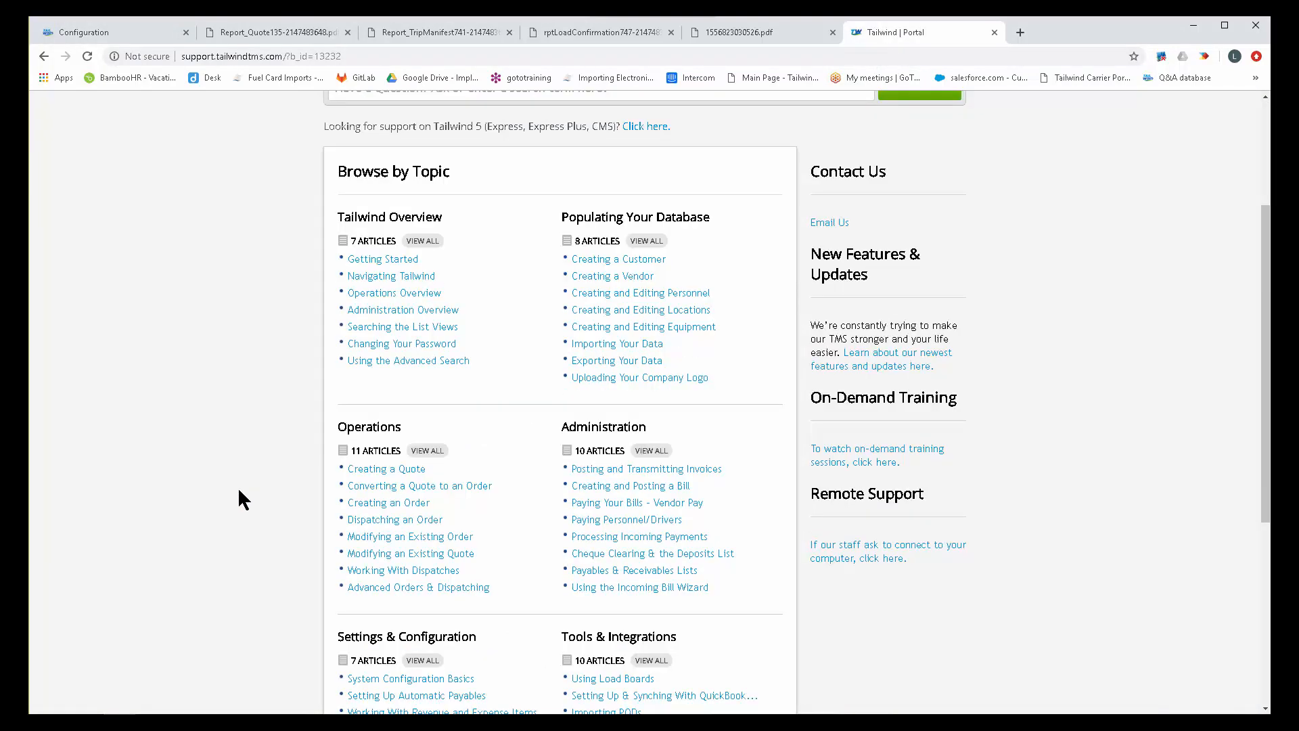
scroll(237, 501, down, 1)
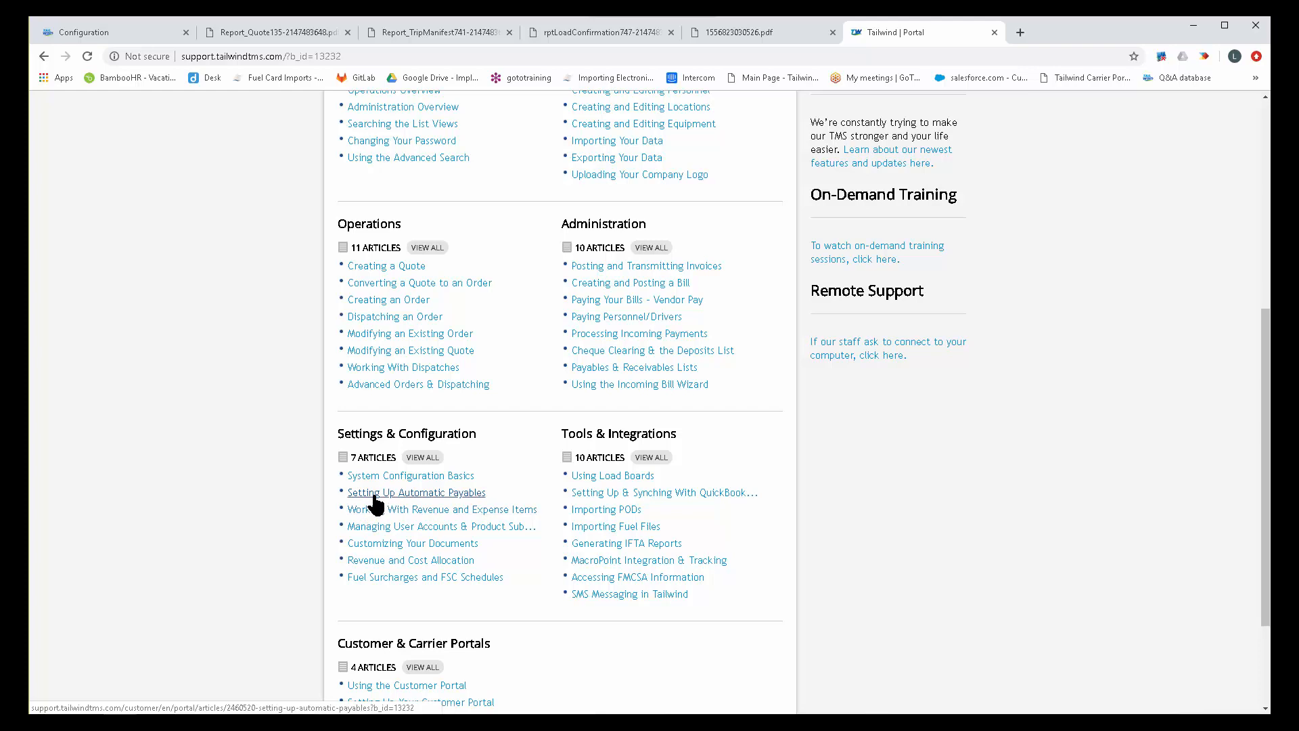
click(130, 32)
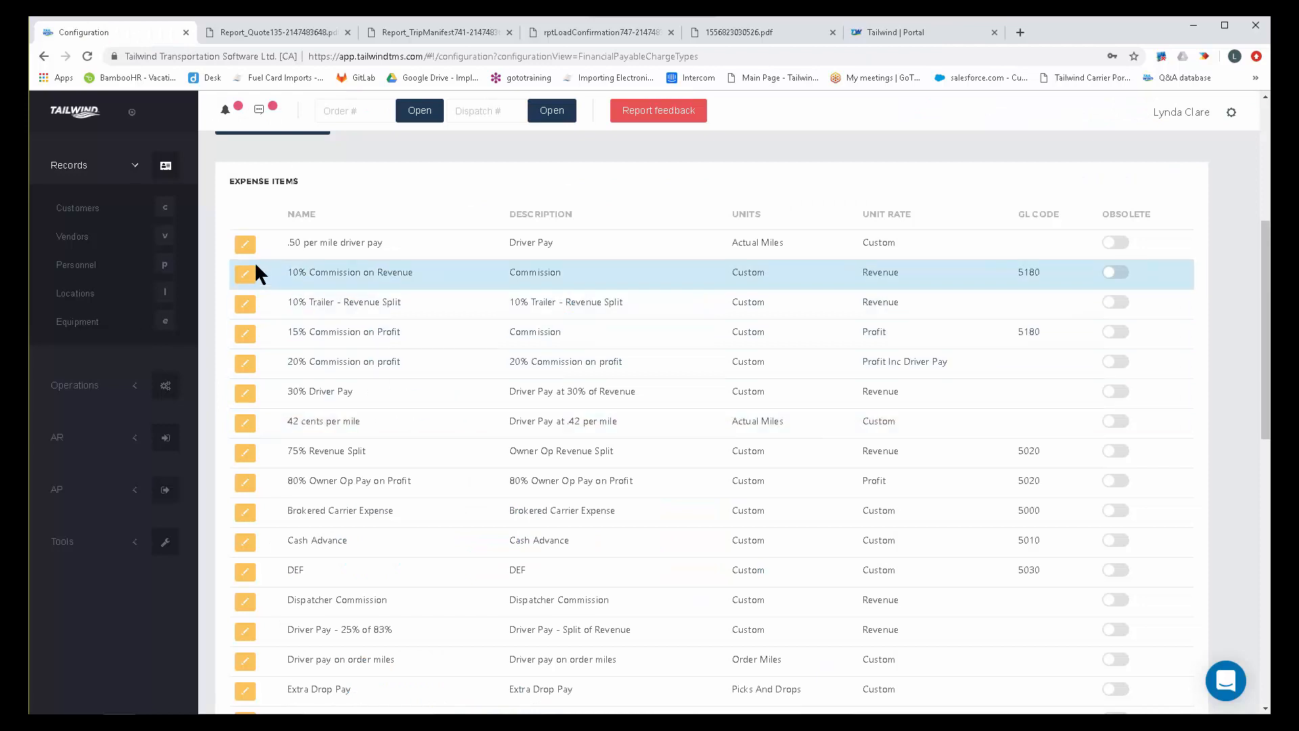
Open the .50 per mile driver pay expense item for editing and highlight its name and description.
click(244, 244)
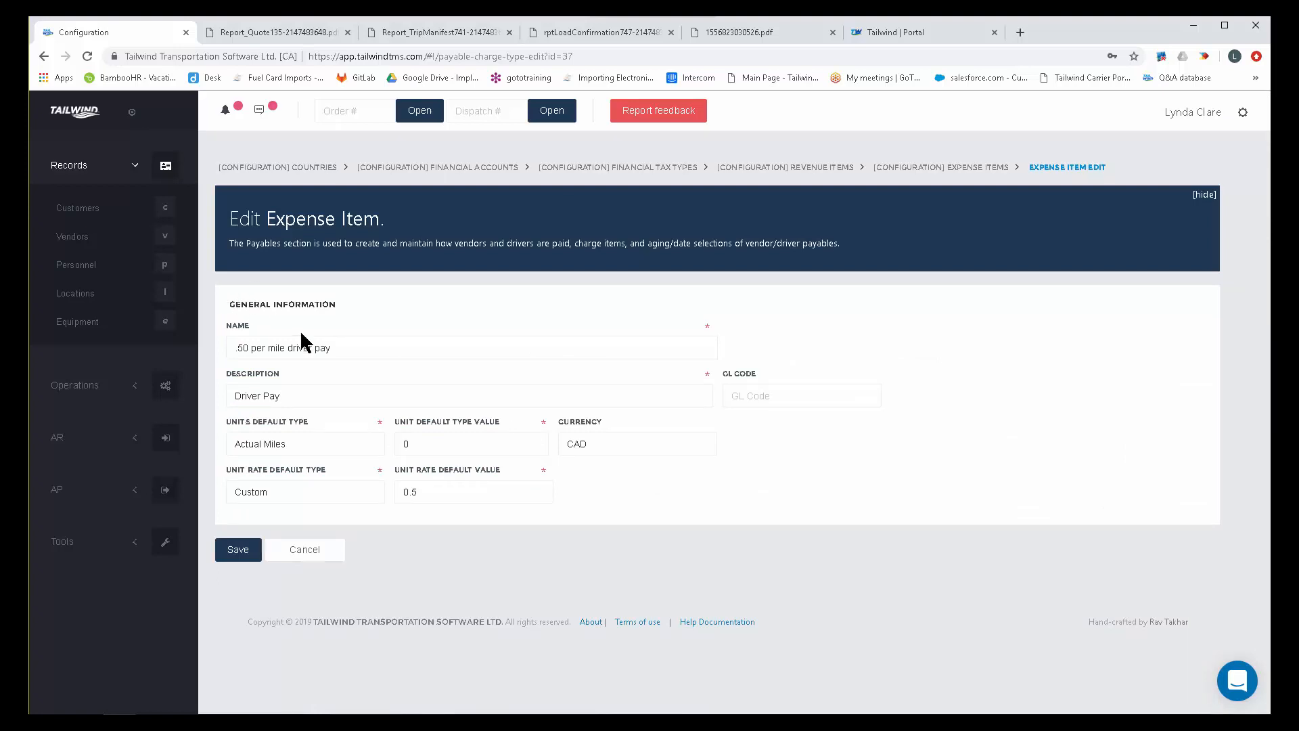
drag(332, 347, 230, 349)
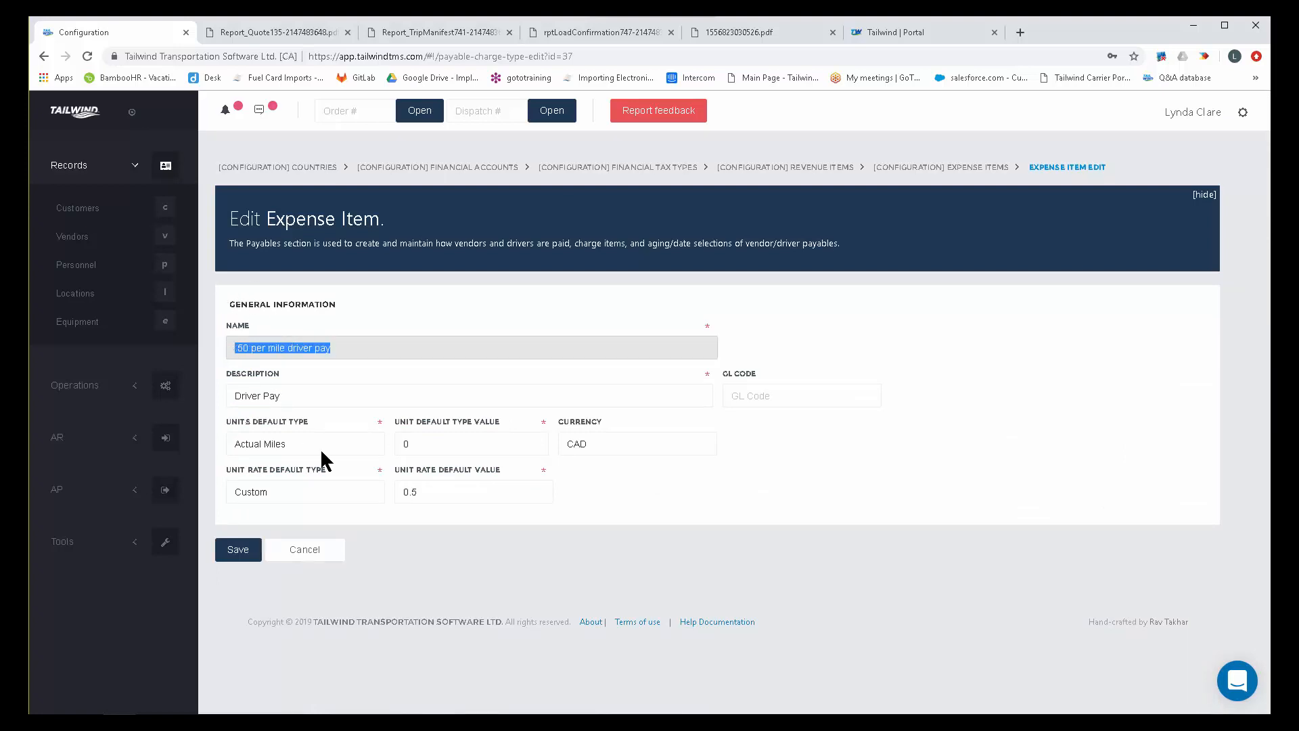
drag(289, 396, 229, 398)
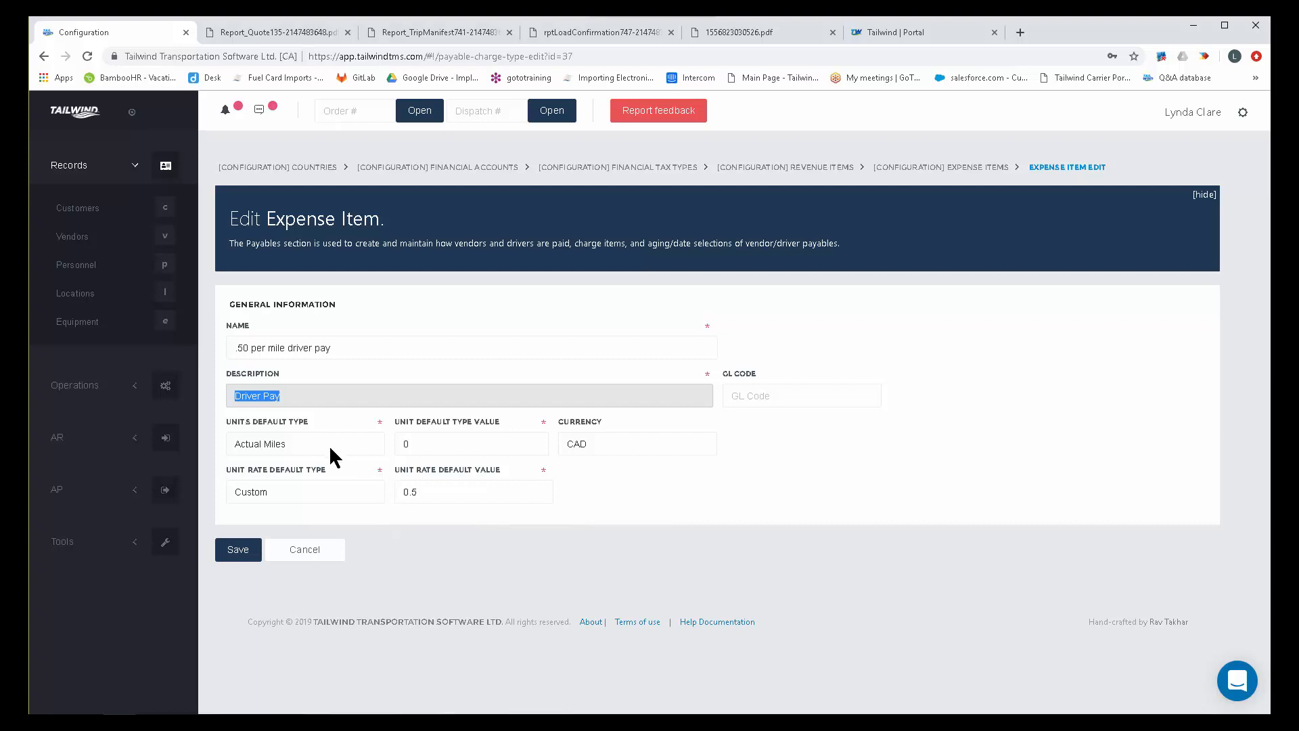
Review the driver pay item's units default type, keeping Actual Miles, and its unit rate default value, and leave without saving.
click(308, 443)
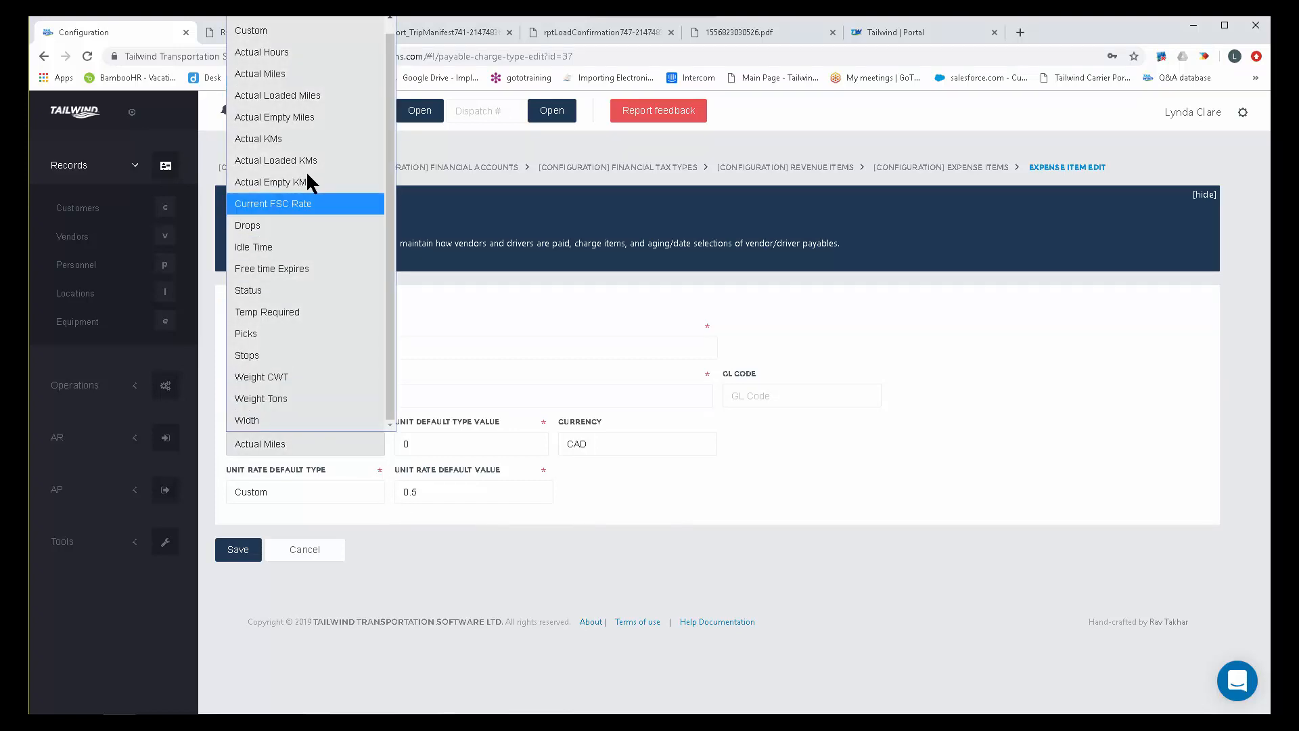
click(291, 68)
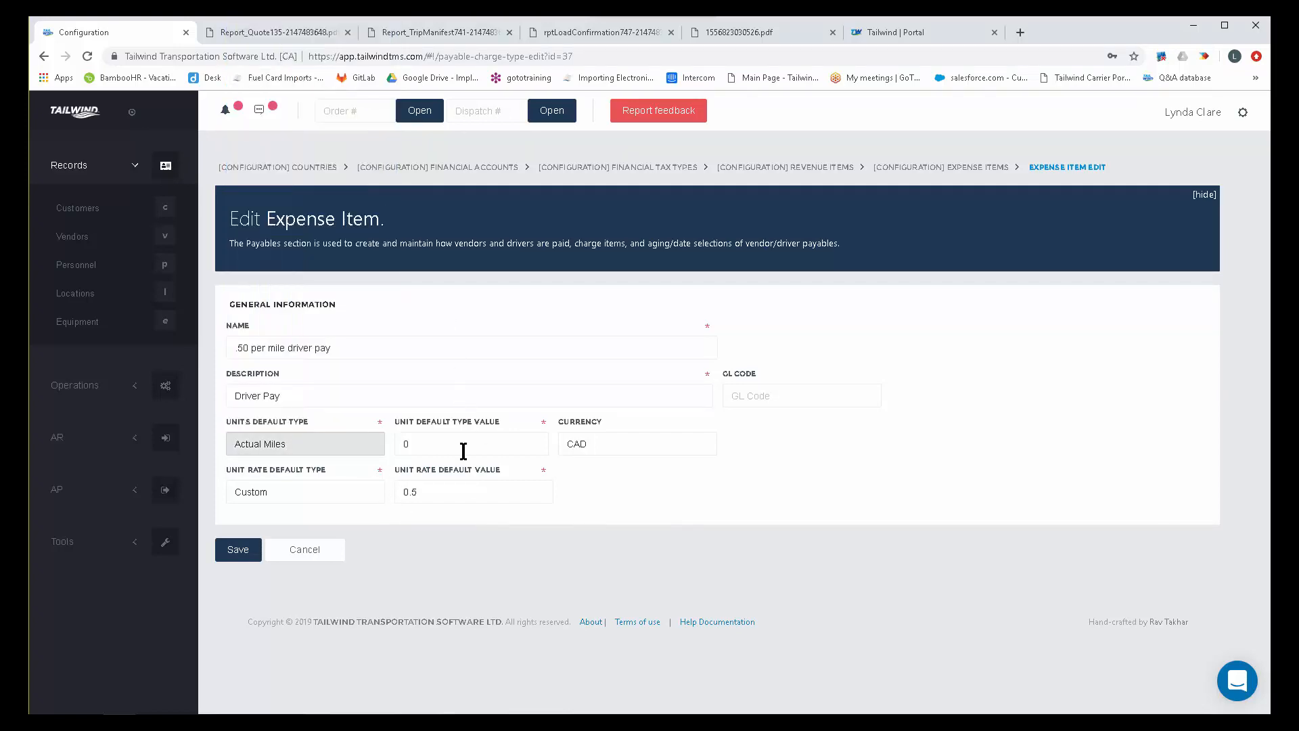
drag(447, 492, 400, 494)
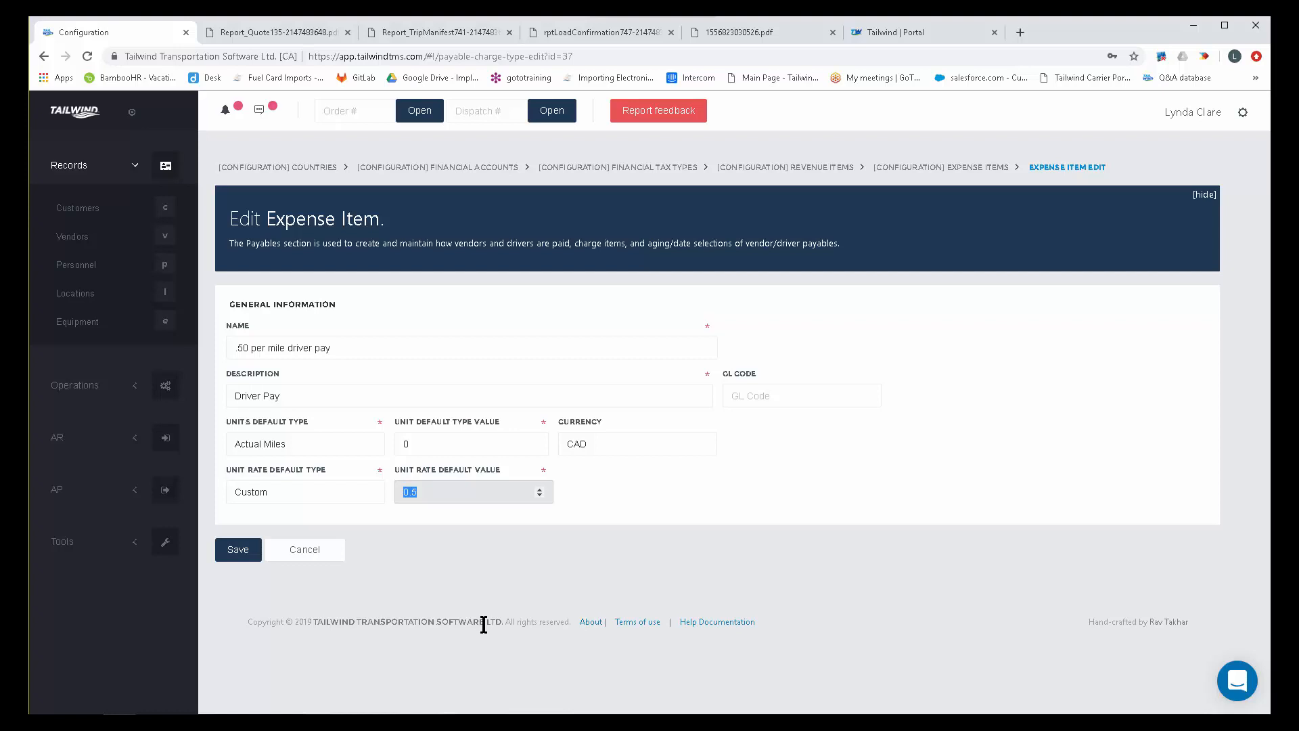
click(305, 551)
click(755, 399)
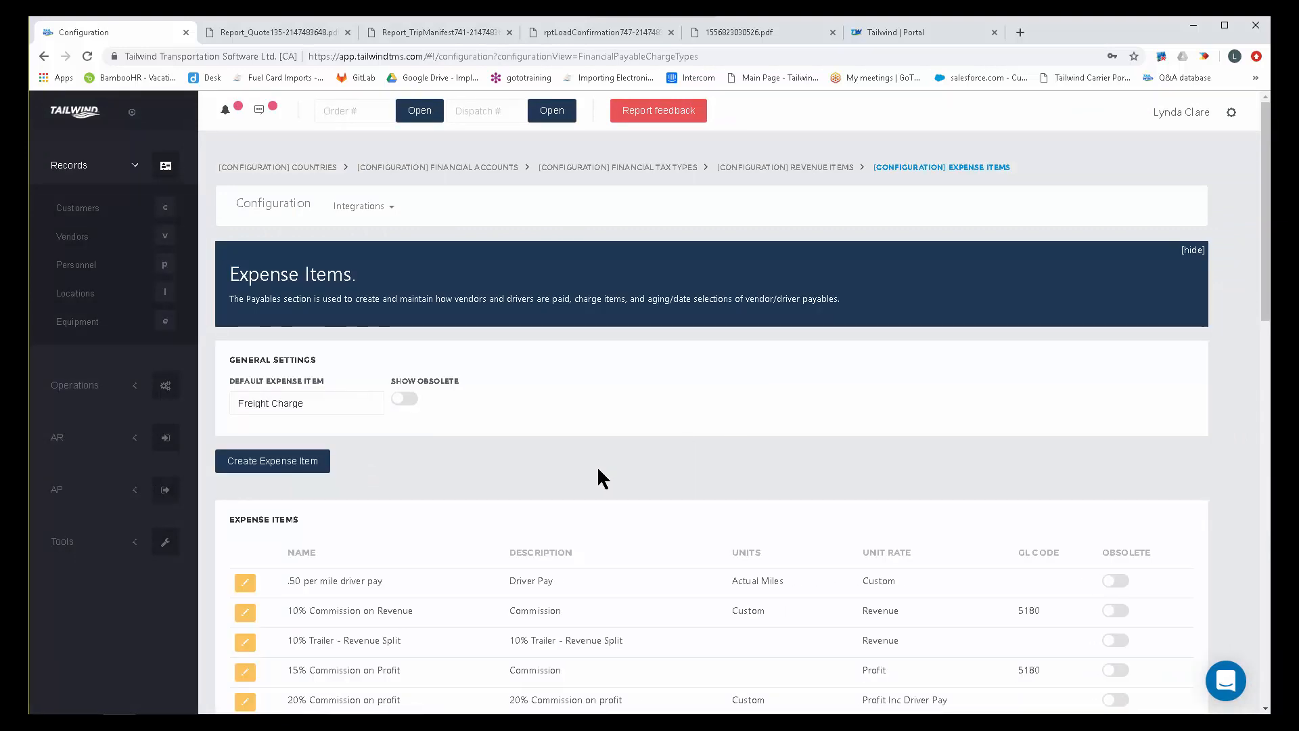
Open the 75% Revenue Split expense item for editing and highlight its name, description and unit default type value.
scroll(597, 466, down, 3)
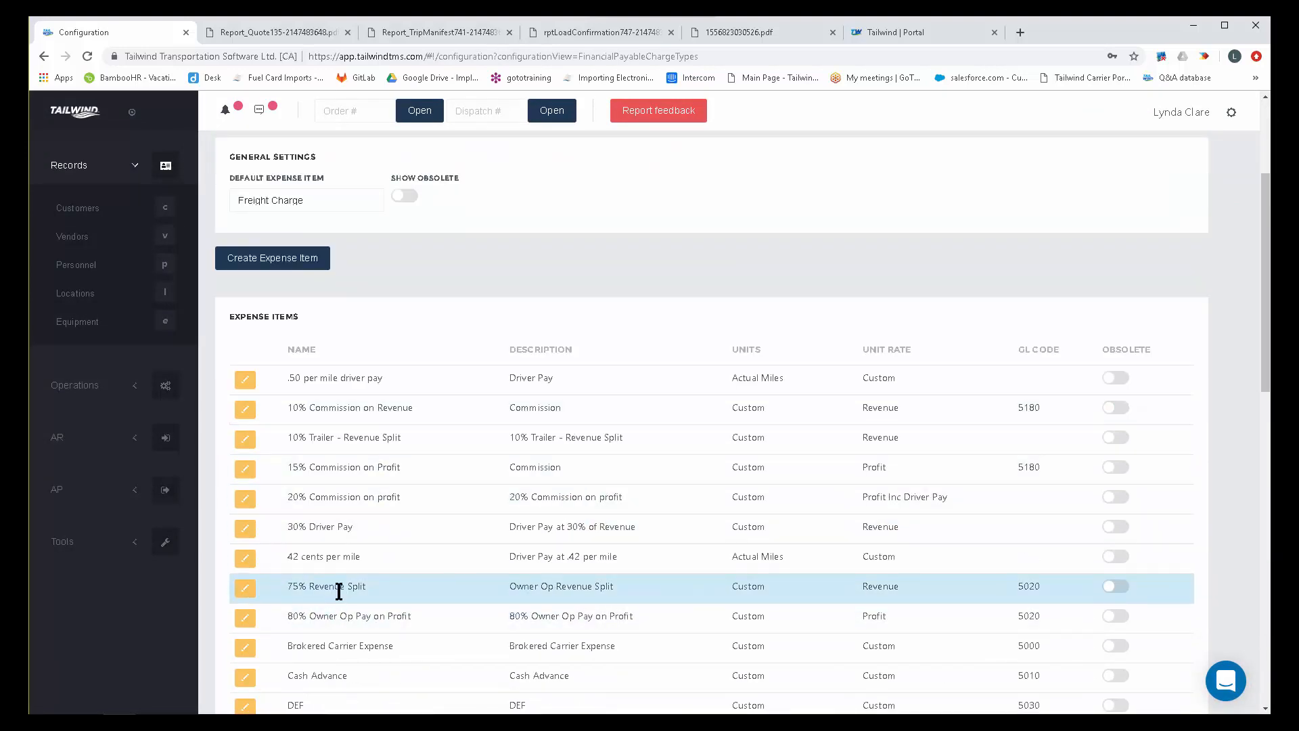
click(246, 591)
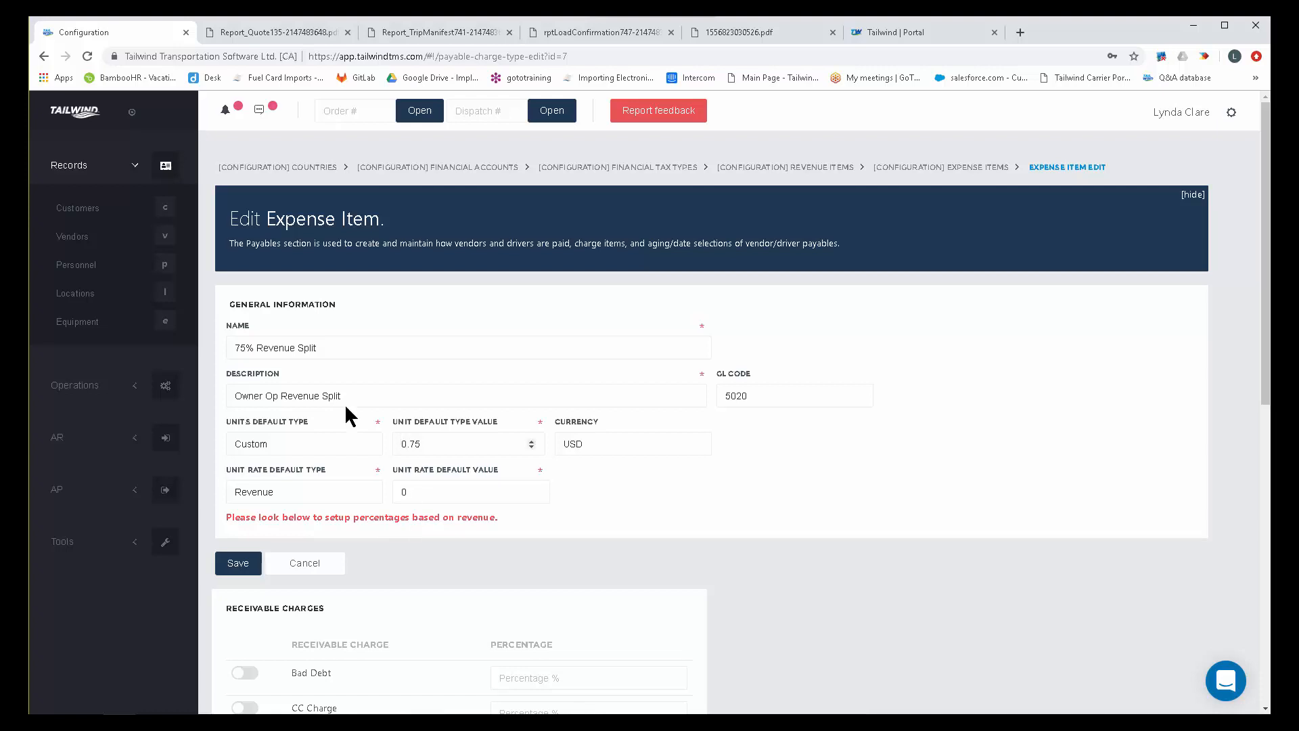
drag(317, 347, 240, 357)
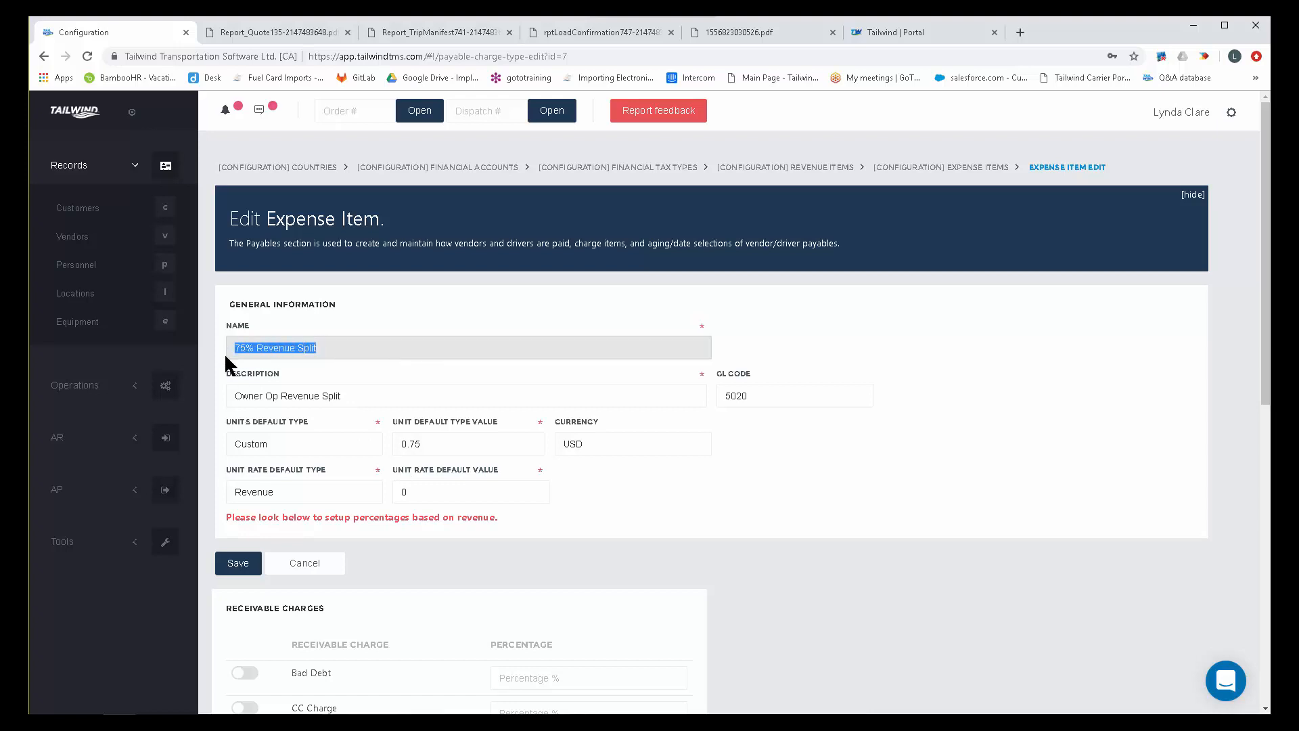
drag(353, 395, 292, 395)
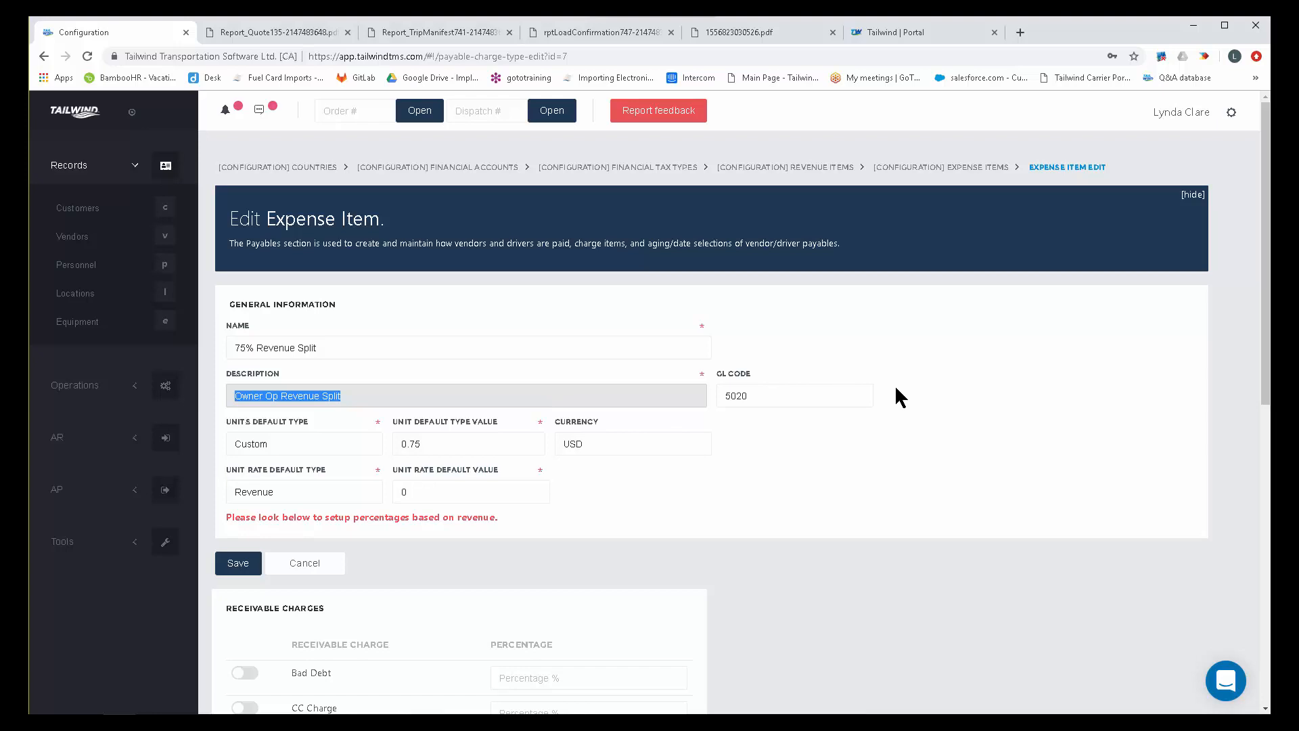
scroll(895, 456, down, 1)
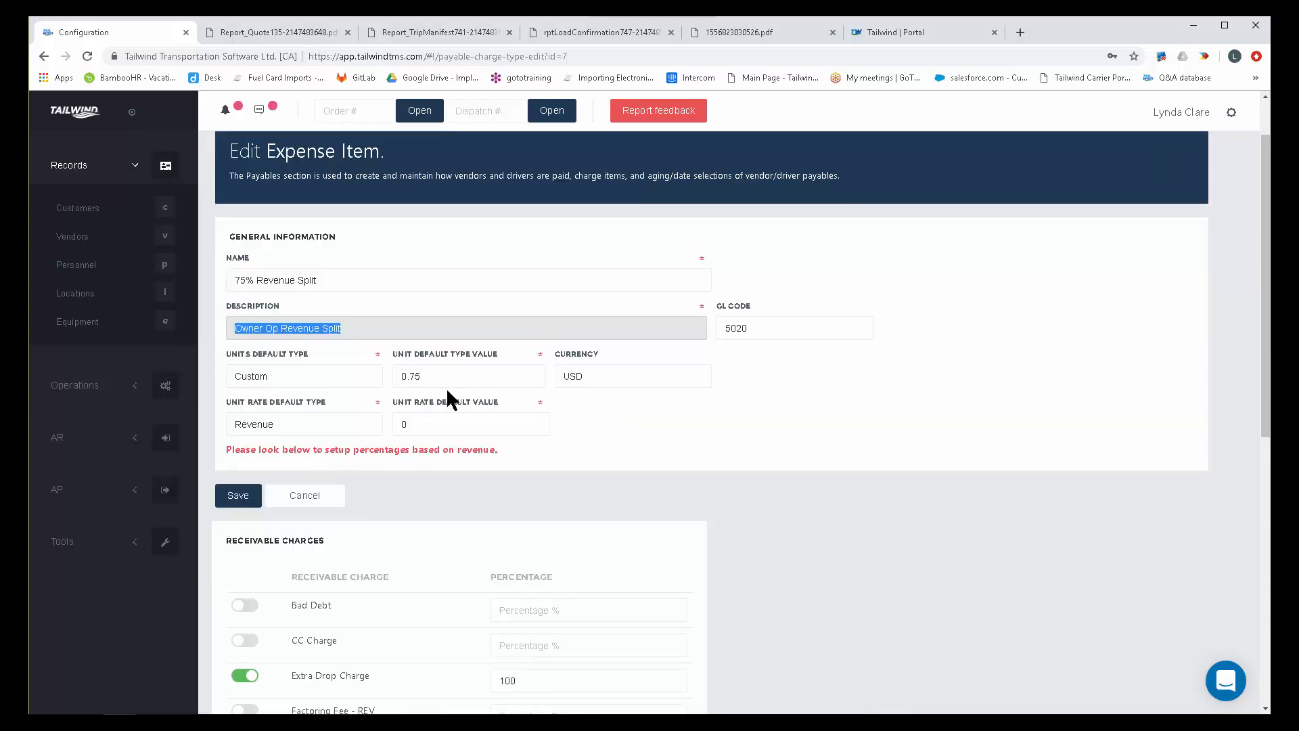
drag(415, 376, 393, 376)
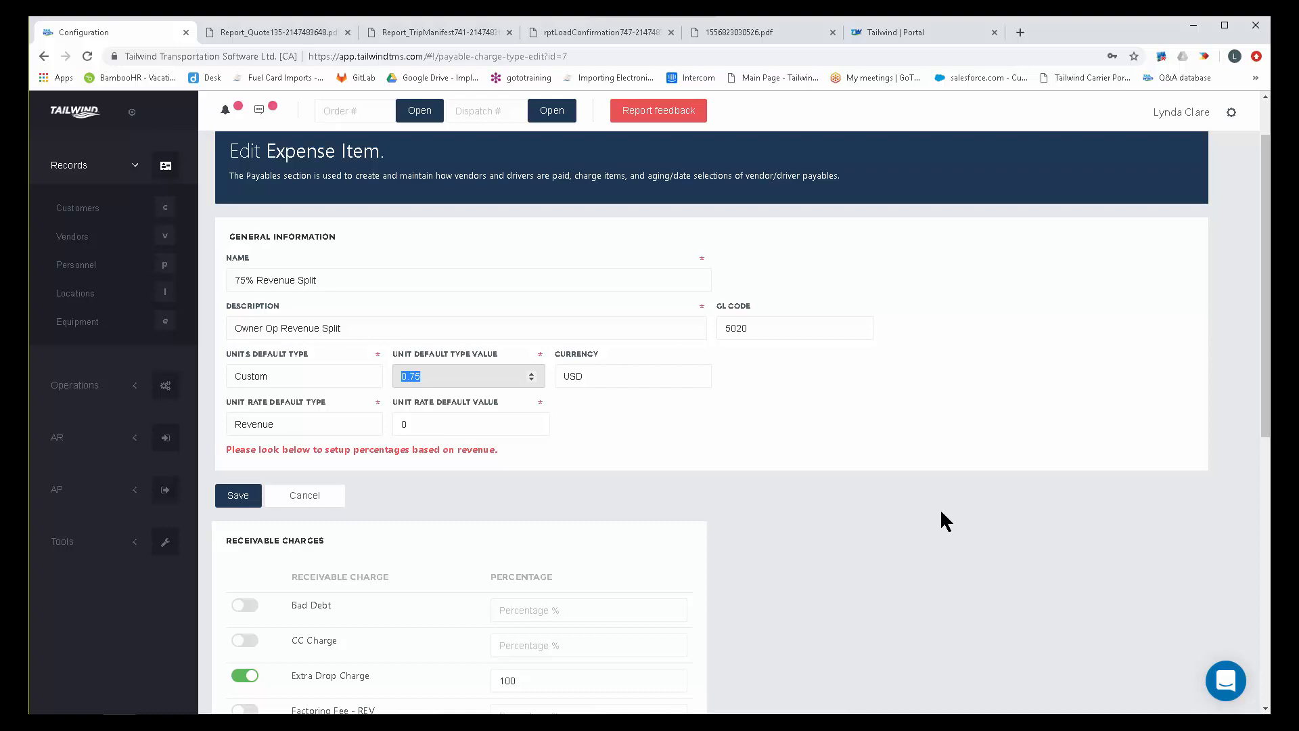
Review the unit rate default type options, switching the 75% Revenue Split item to Custom and back to Revenue.
click(301, 426)
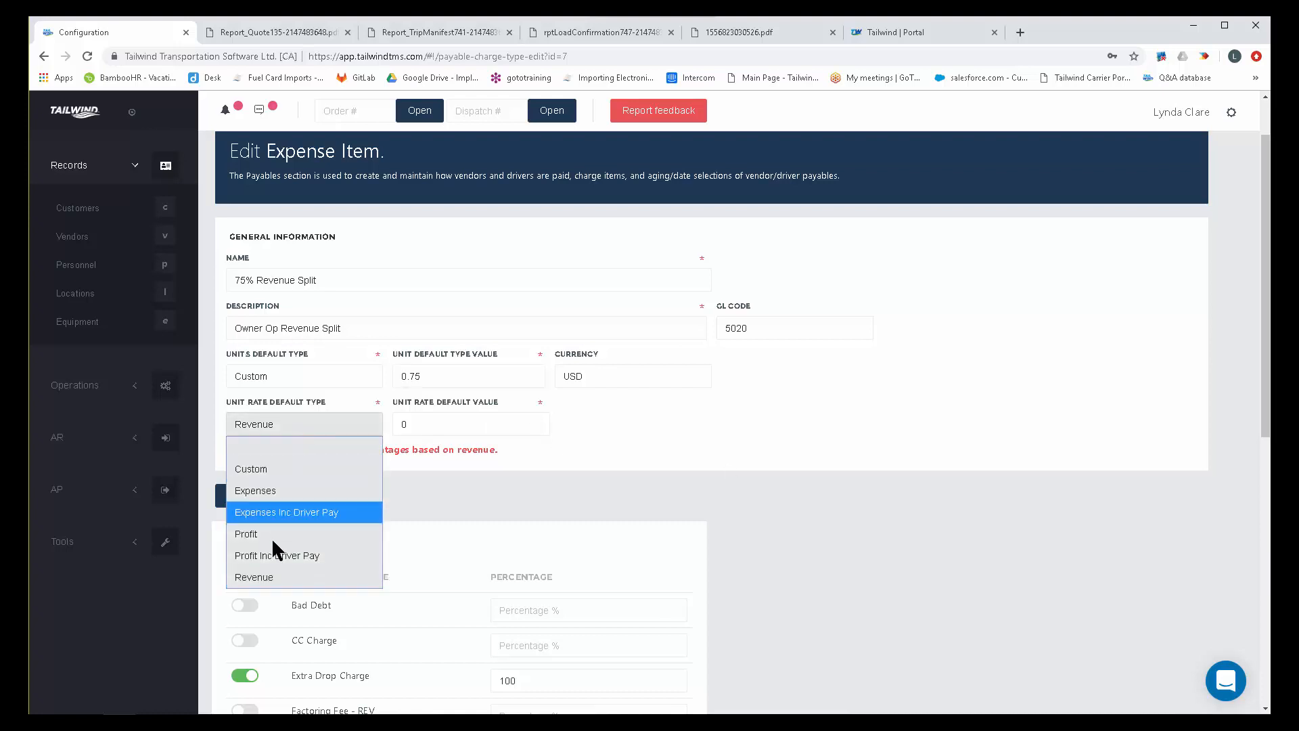
click(262, 575)
click(272, 423)
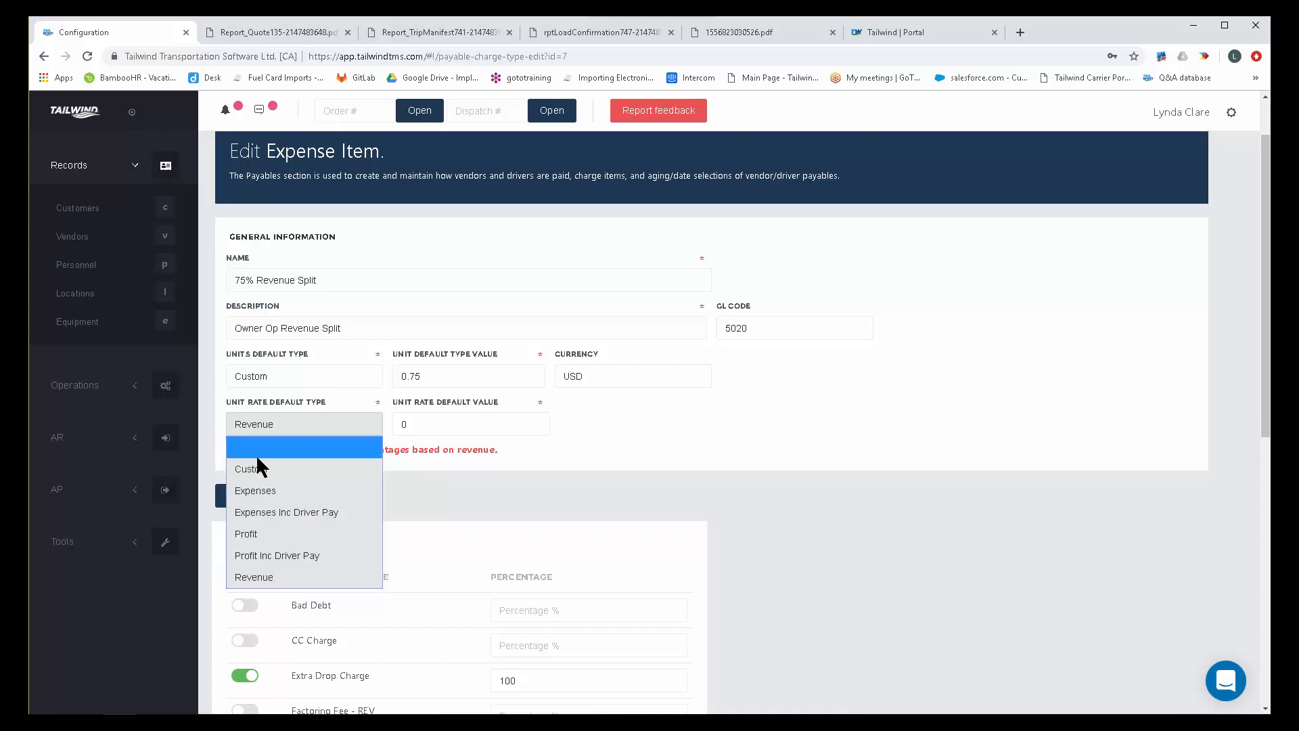
click(291, 465)
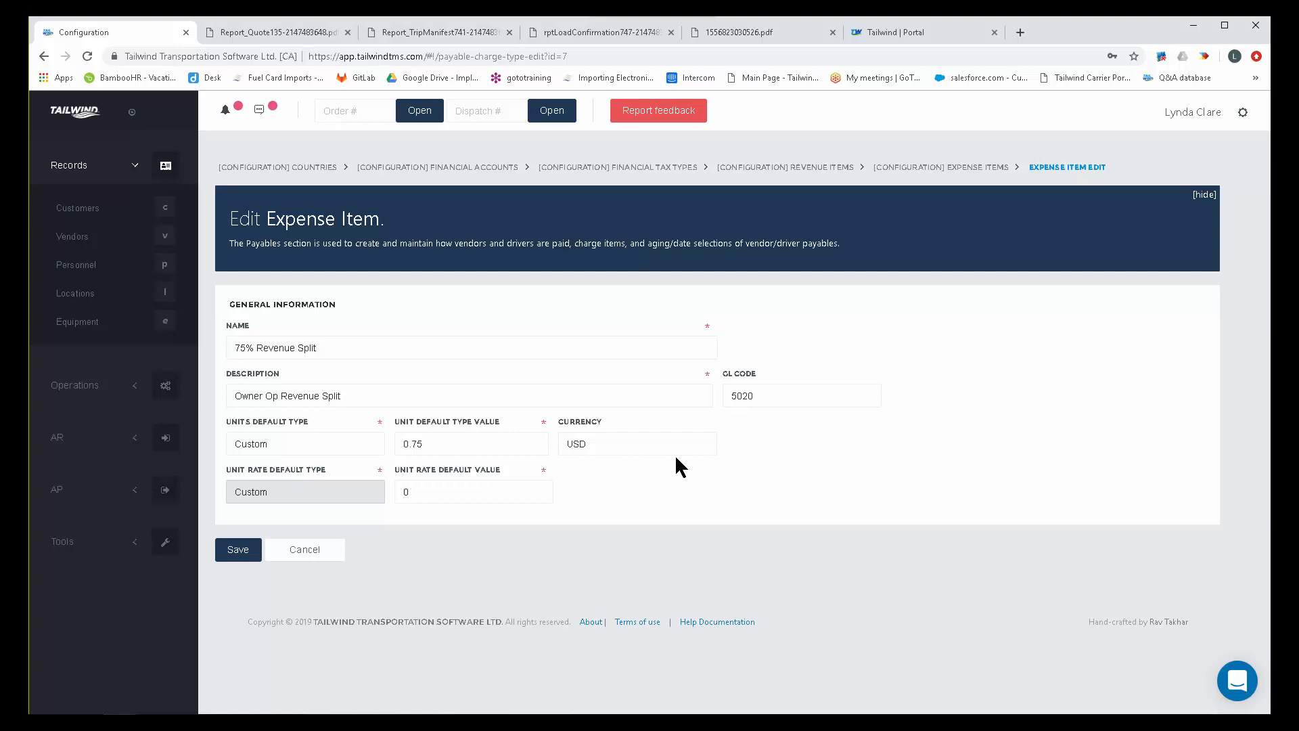
click(318, 497)
click(277, 642)
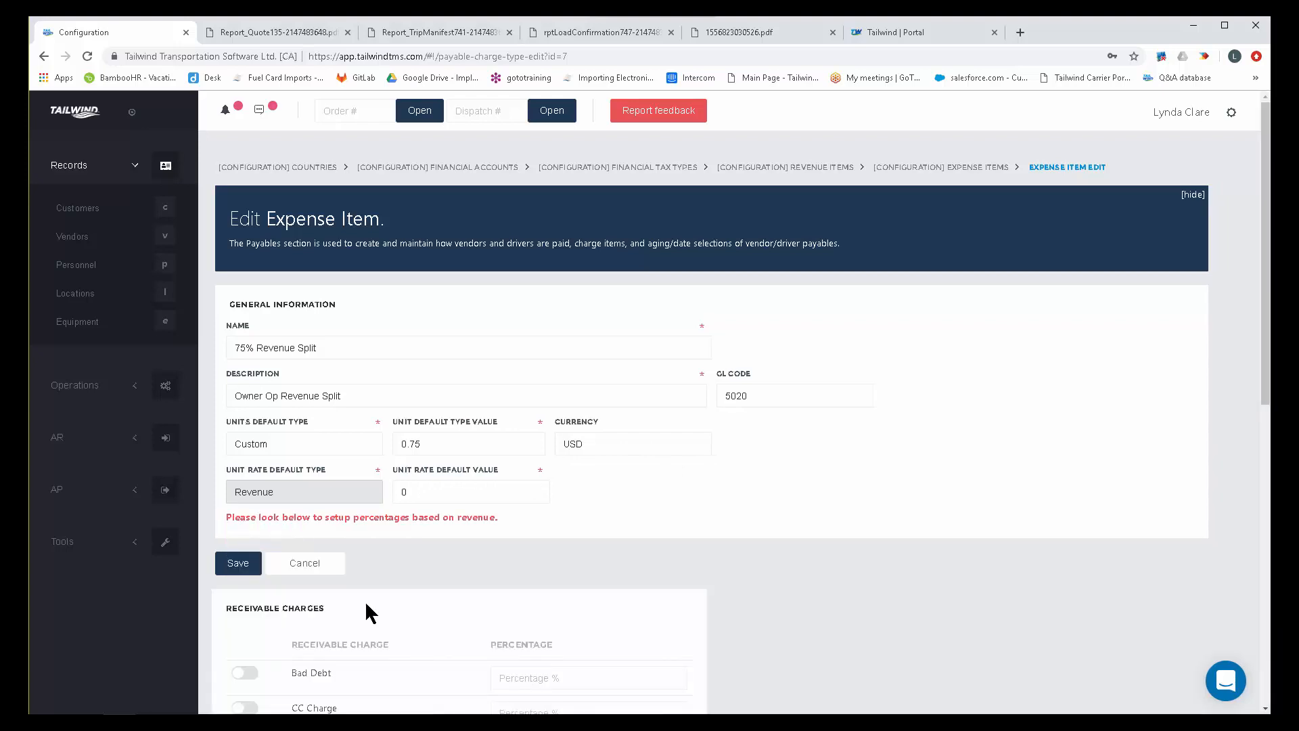
Enable Freight Charge, Freight Charge by Mile and Freight Charge by tonnage in the 75% Revenue Split item's receivable charges.
scroll(744, 508, down, 4)
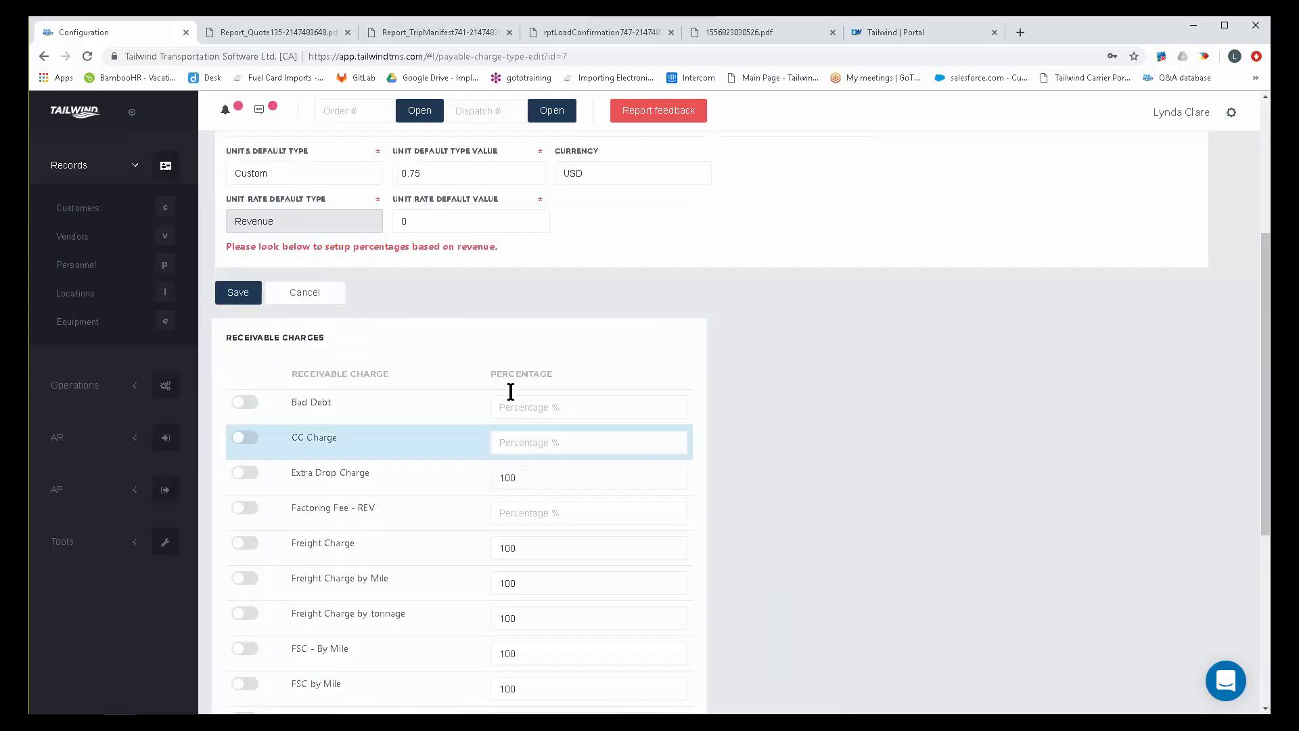
drag(319, 336, 210, 330)
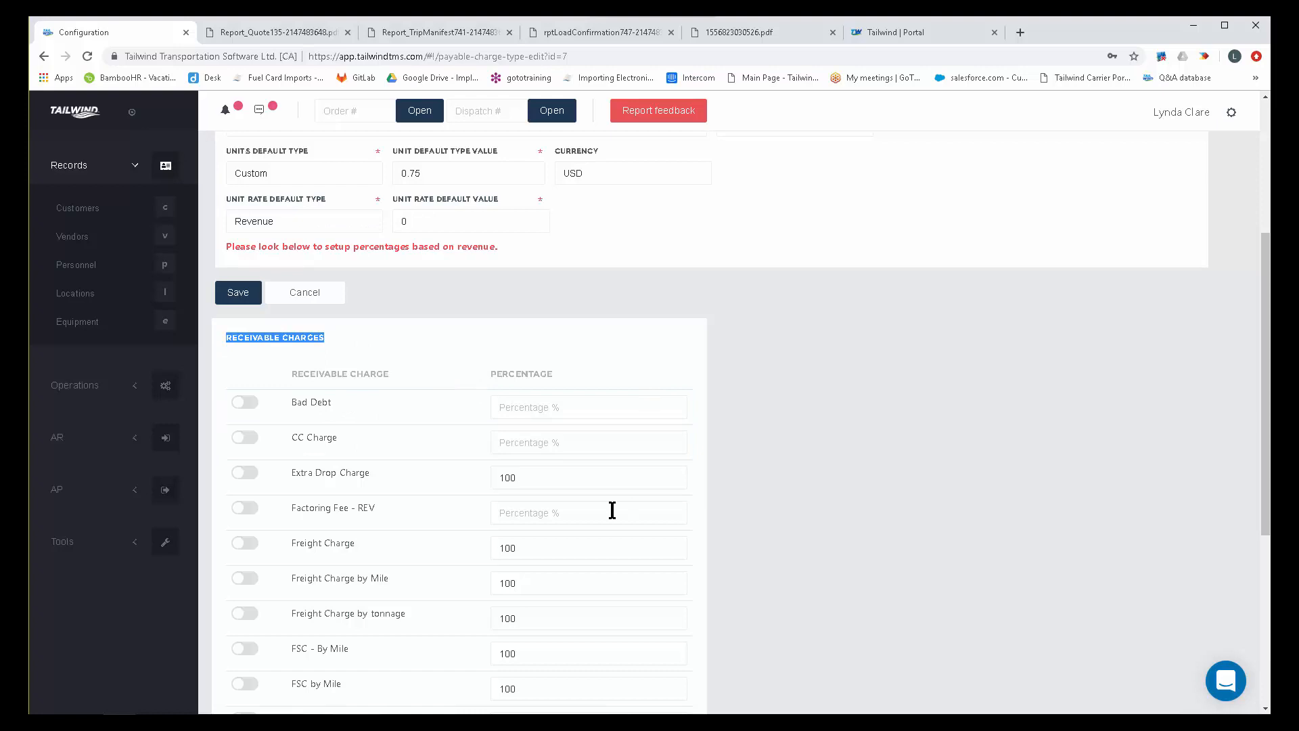
click(248, 544)
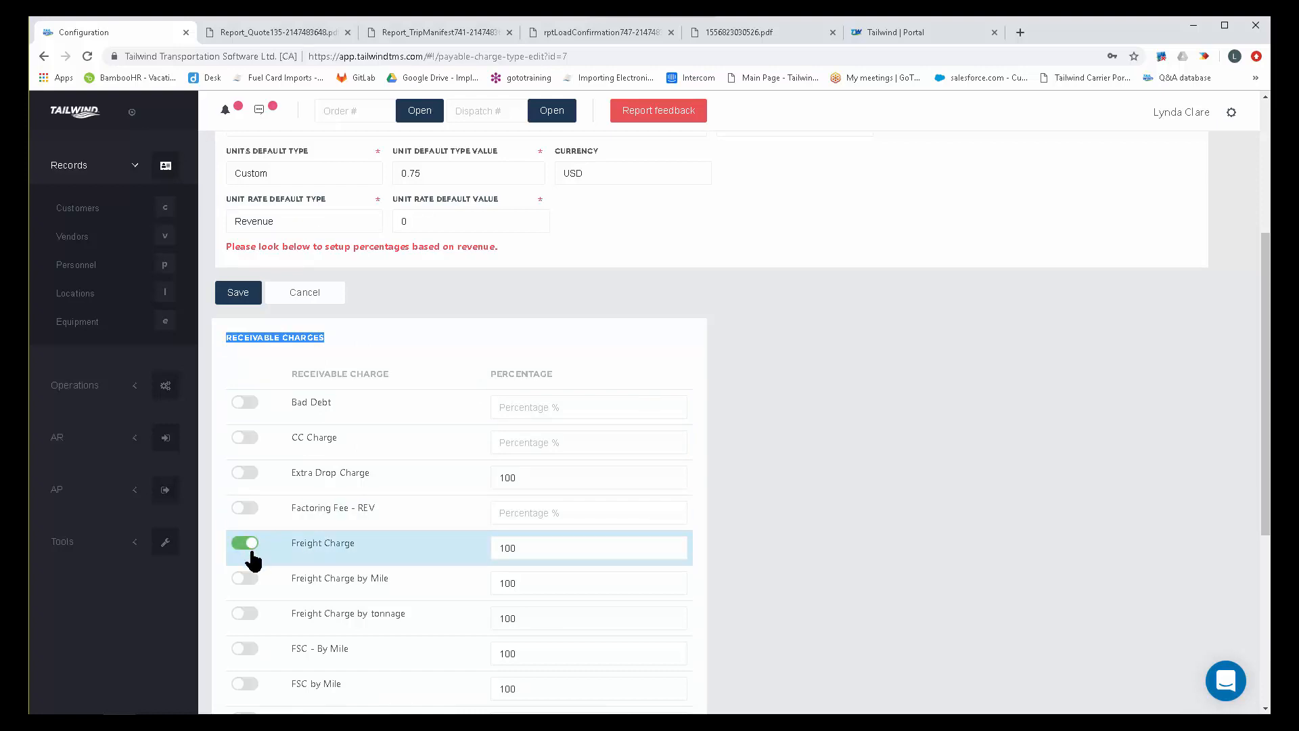
click(247, 578)
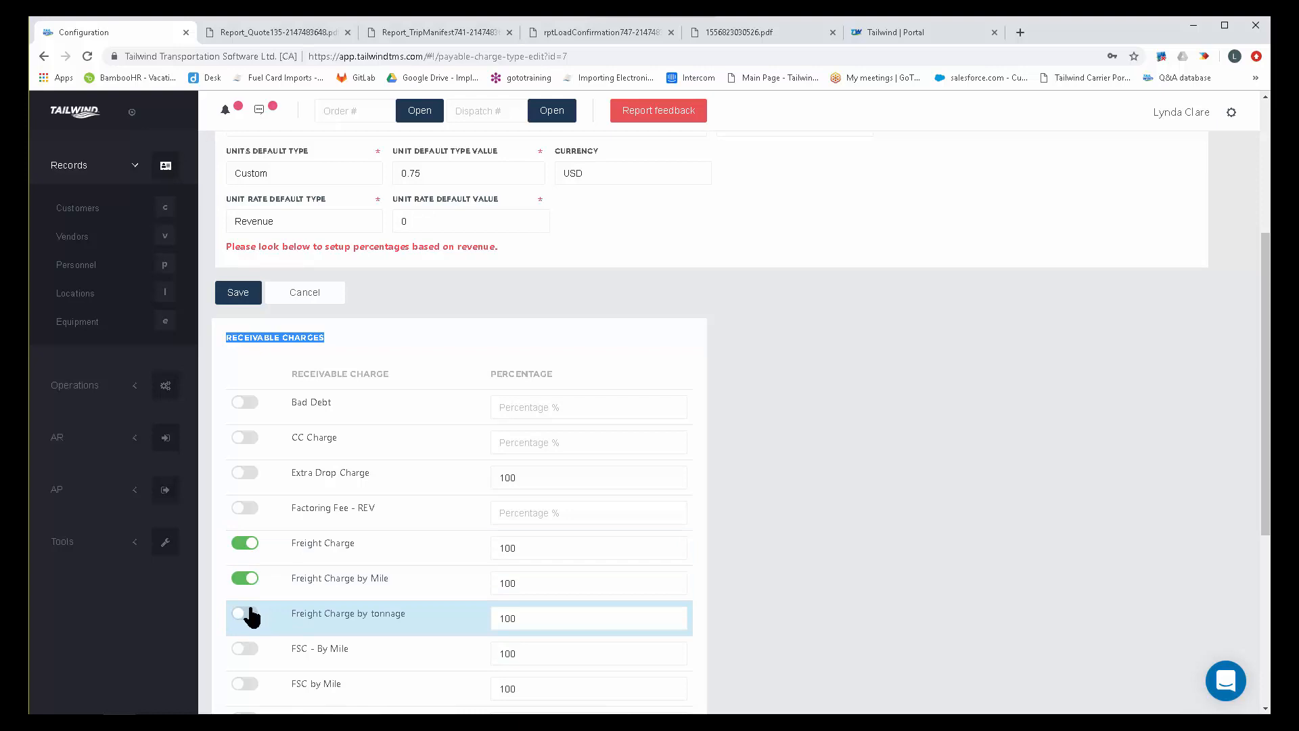
scroll(740, 582, down, 2)
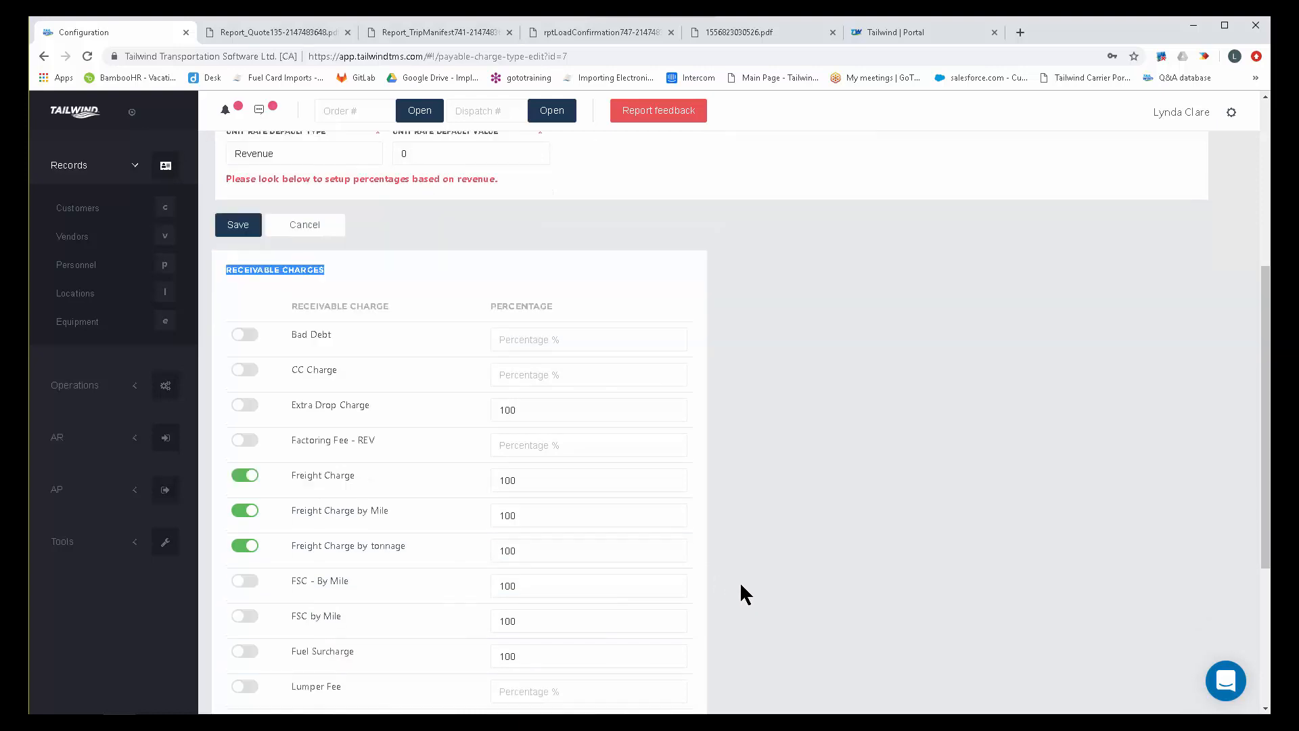
Enable the FSC - By Mile, FSC by Mile, Per Board Feet and Per CWT receivable charges and save the expense item.
click(245, 514)
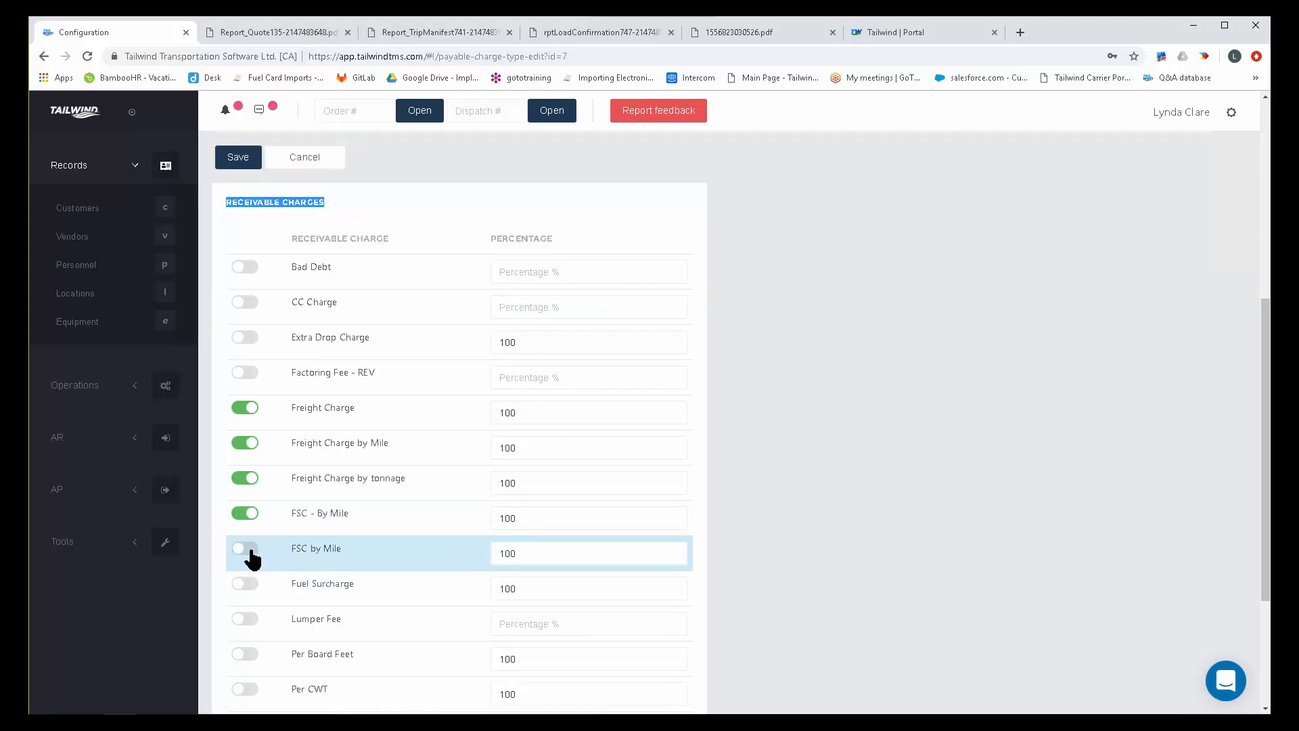
click(247, 549)
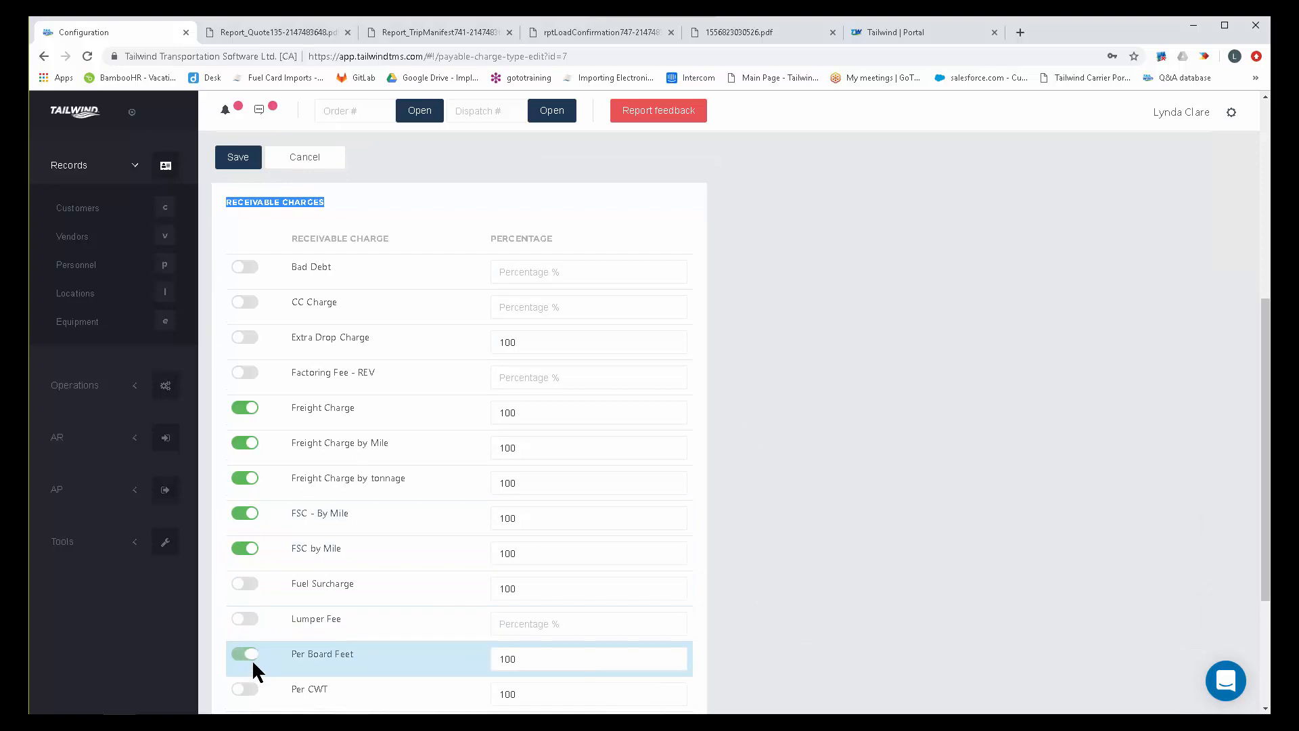
click(248, 687)
scroll(813, 487, down, 2)
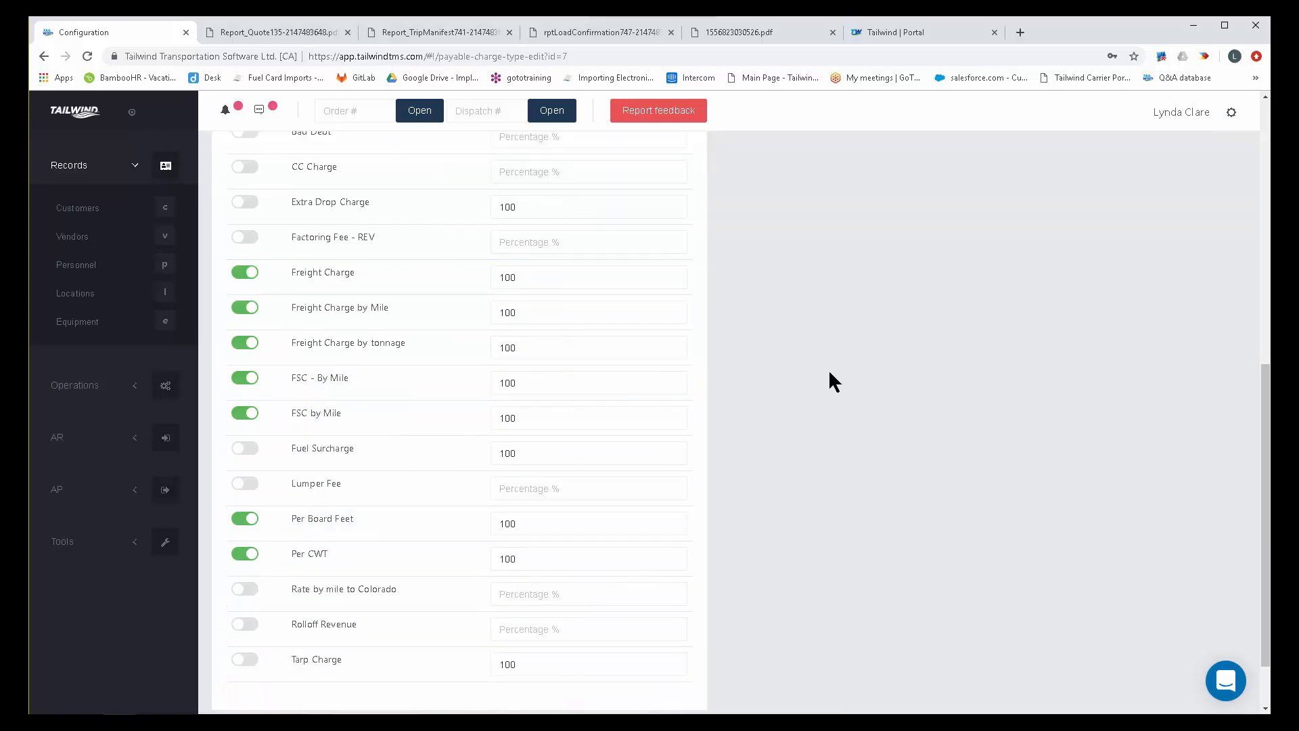
scroll(834, 367, down, 2)
scroll(824, 409, up, 5)
scroll(847, 410, up, 3)
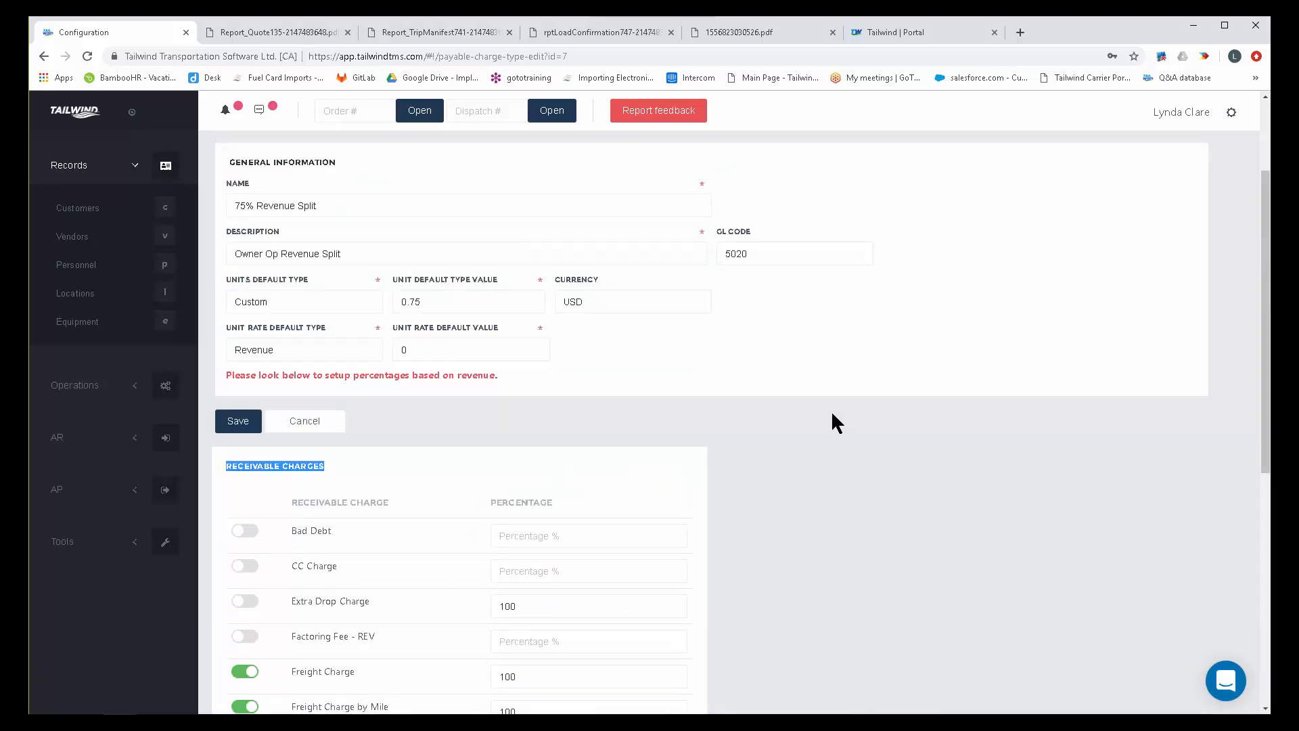
click(237, 422)
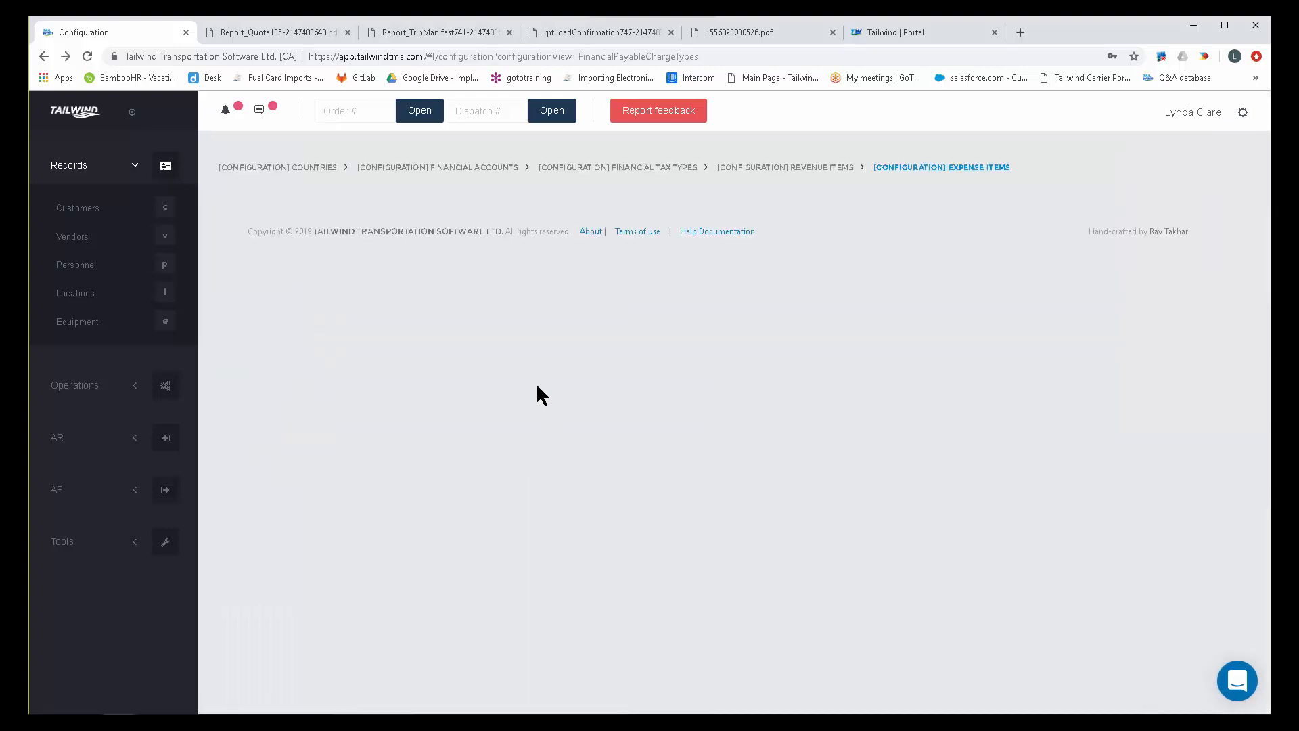
Open the 10% Commission on Revenue expense item for editing and examine its name and unit default type value.
scroll(457, 548, down, 3)
scroll(458, 555, down, 1)
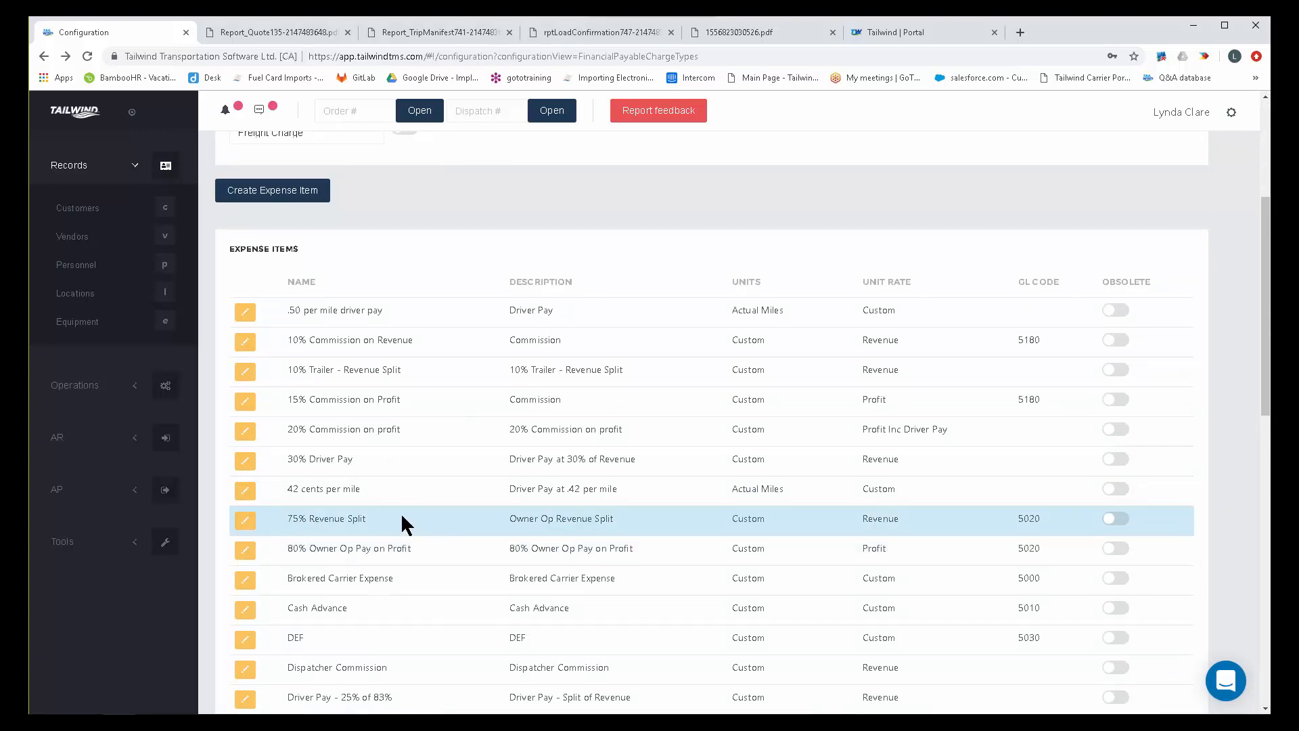
click(244, 347)
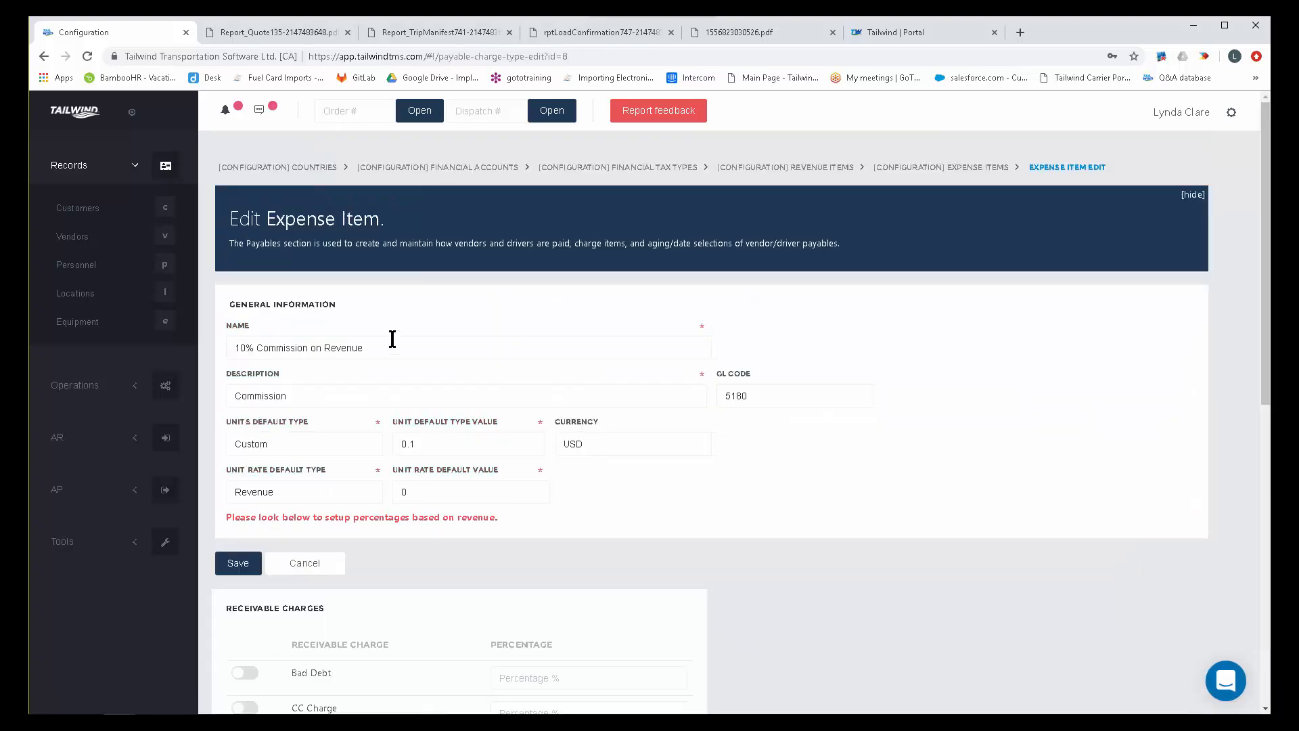
drag(324, 347, 369, 345)
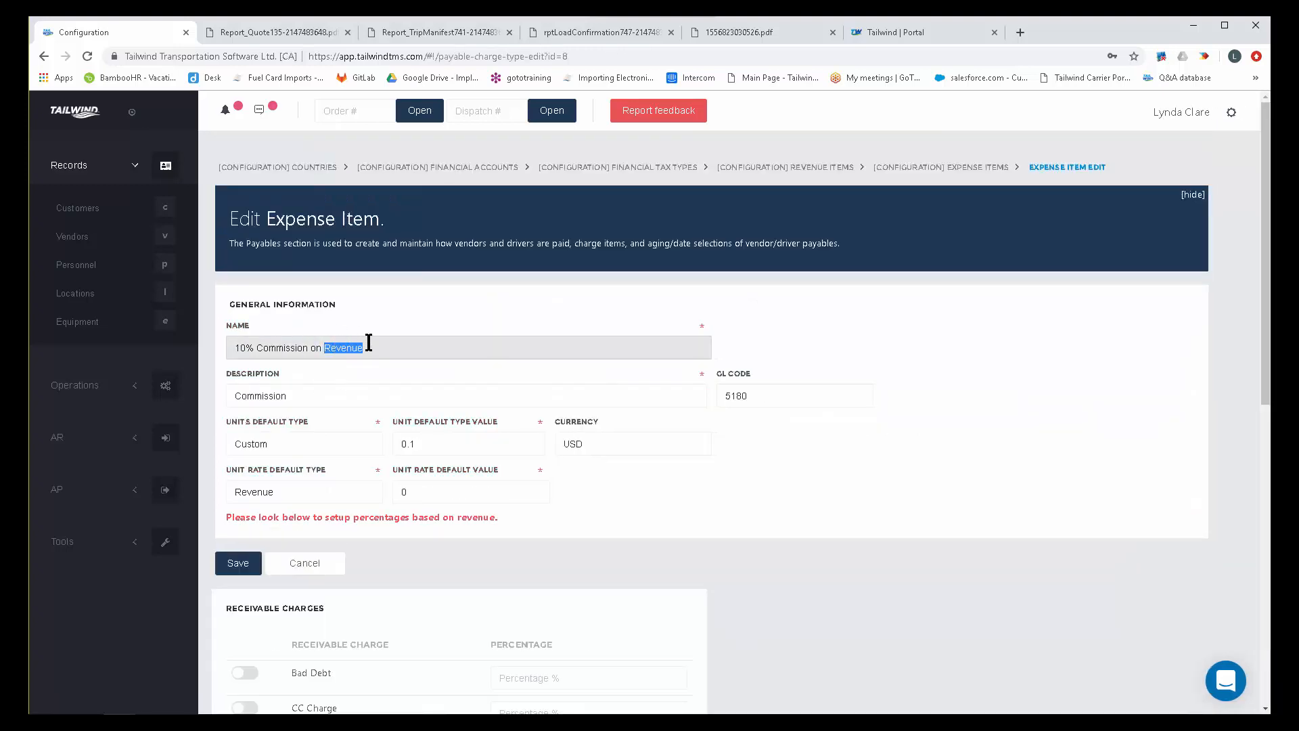
scroll(476, 332, down, 2)
click(433, 310)
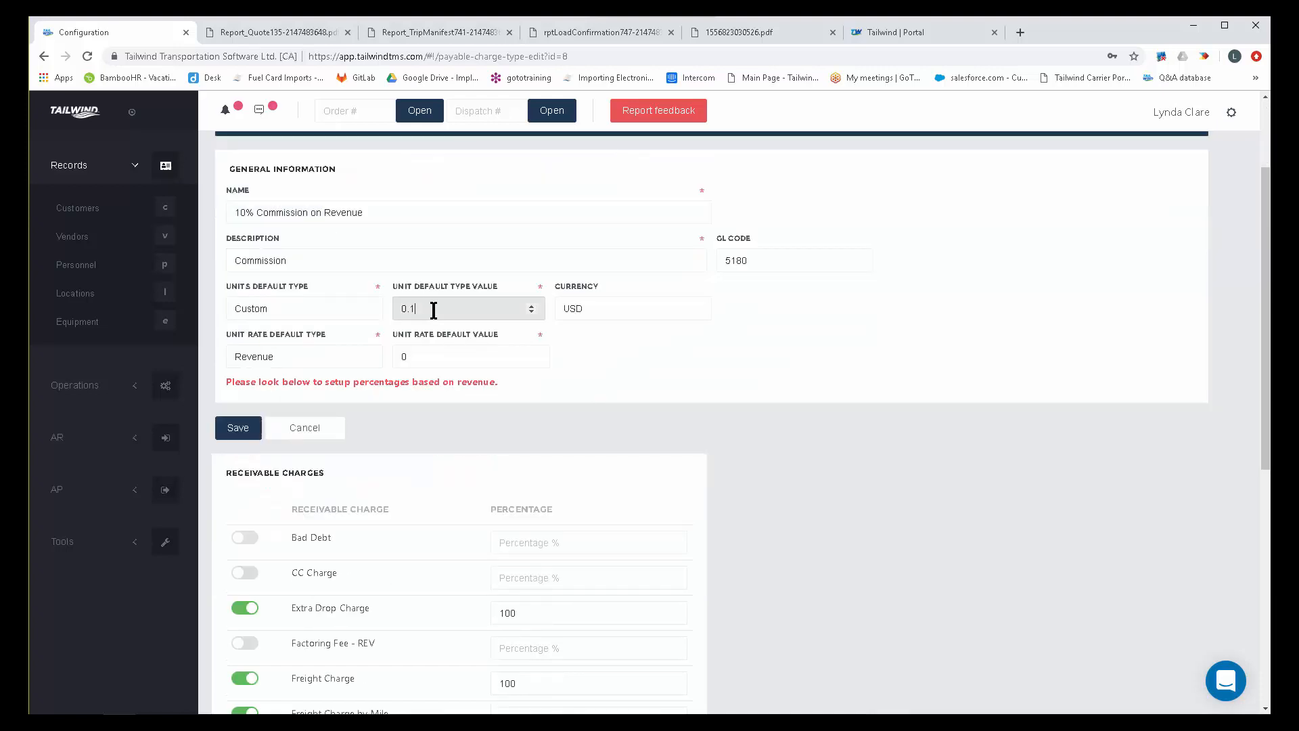
Review the 10% Commission on Revenue item's unit default value, Revenue rate type and receivable charges, then leave without saving.
double_click(433, 310)
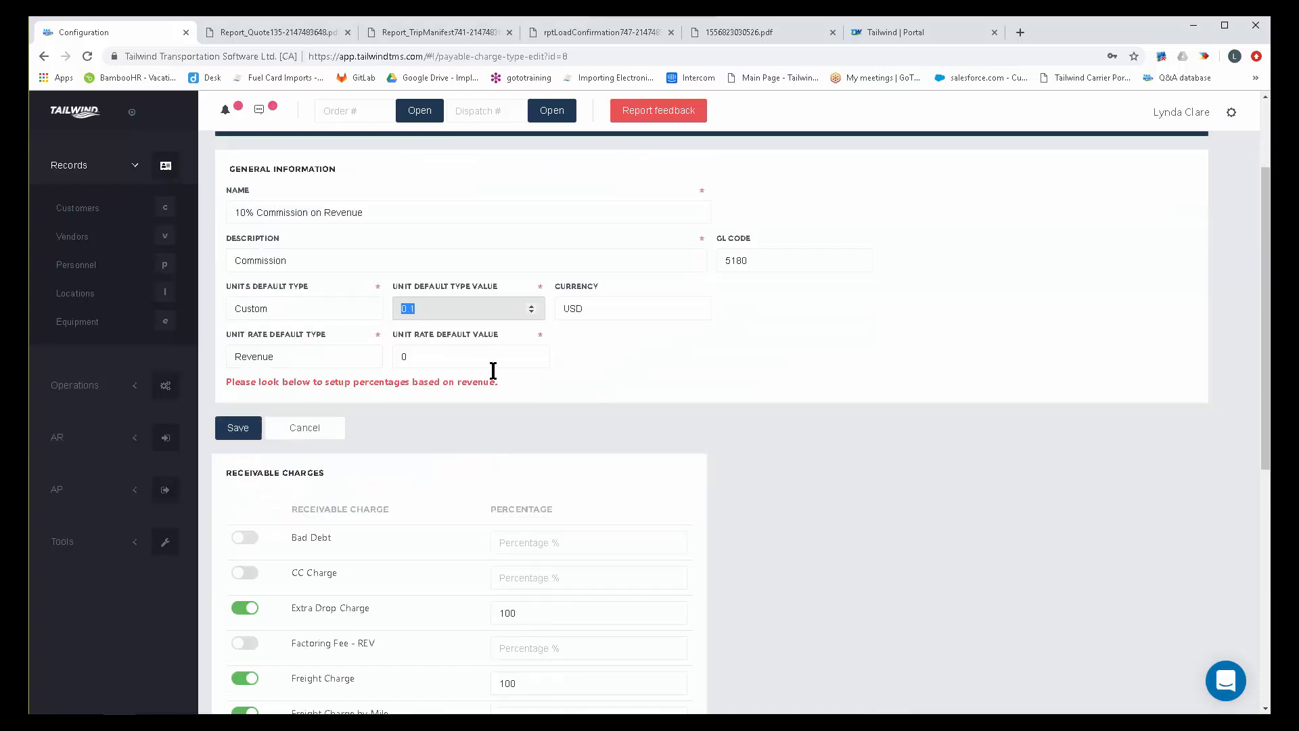
click(281, 365)
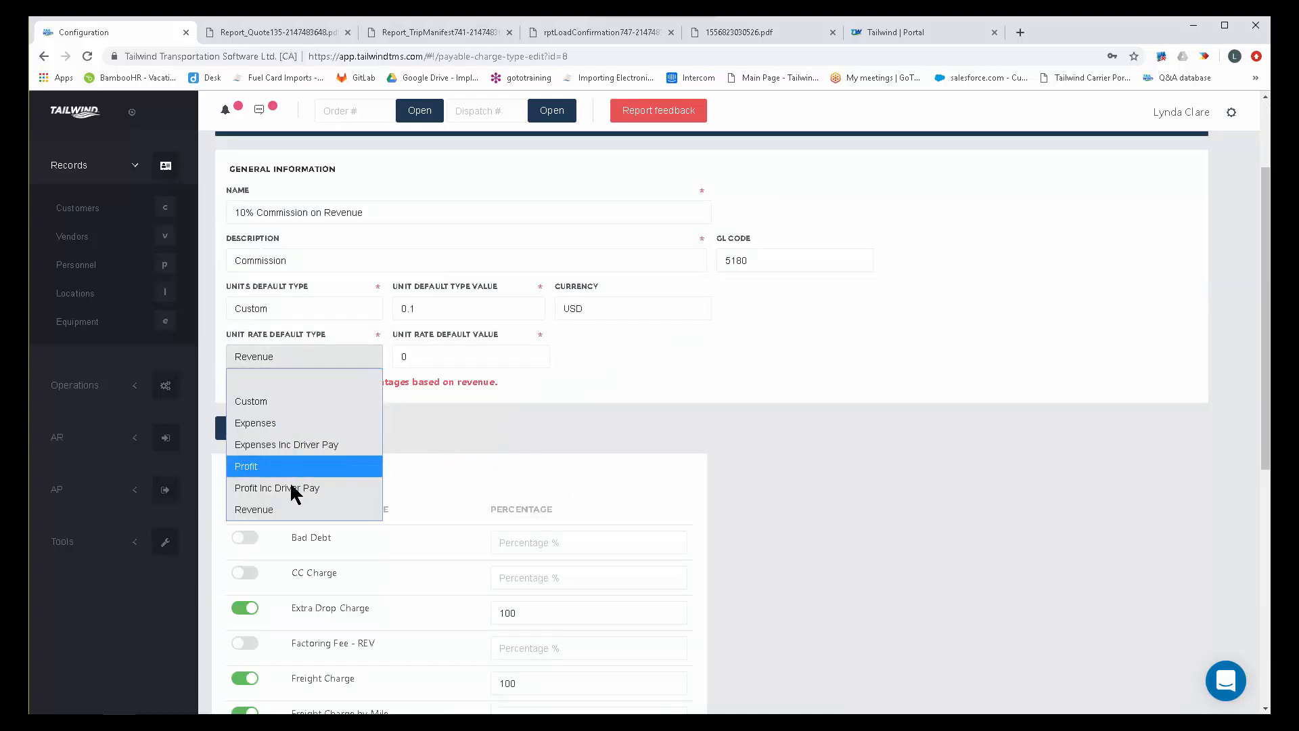
click(290, 514)
scroll(839, 502, down, 3)
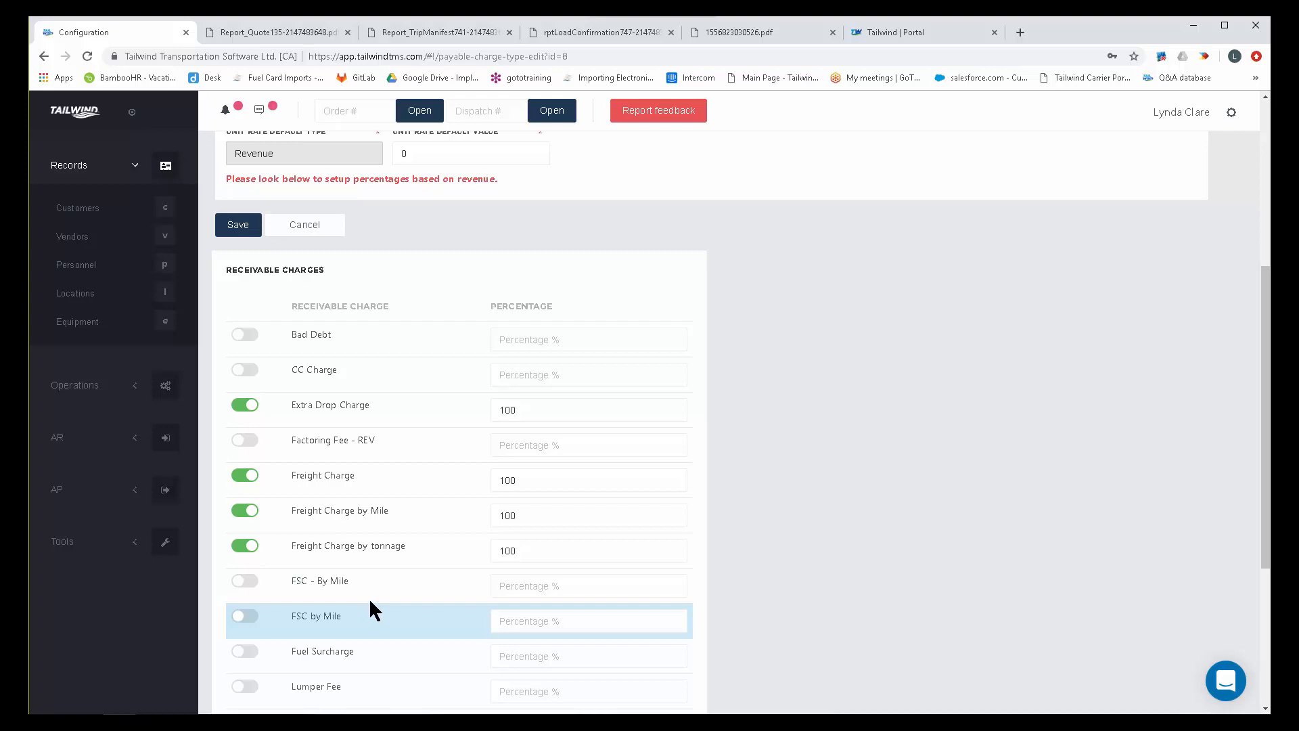
scroll(846, 440, up, 1)
scroll(844, 443, up, 4)
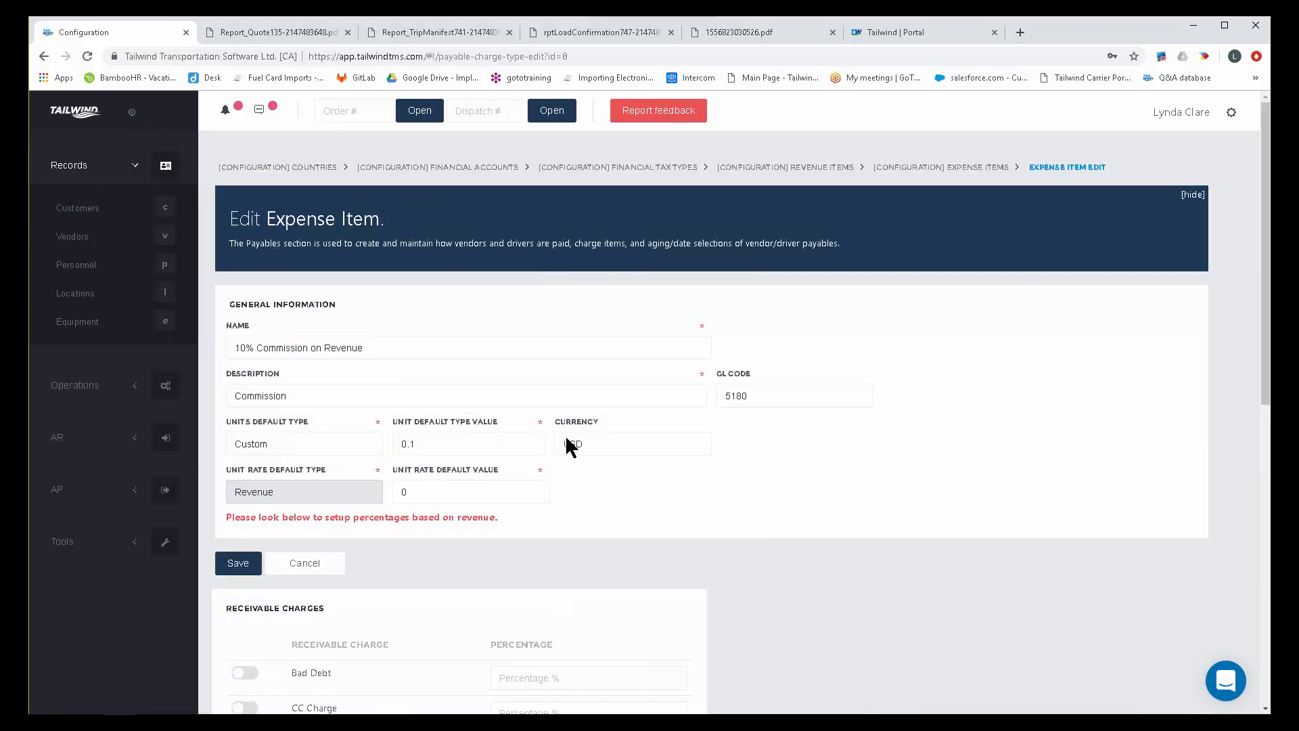
click(323, 570)
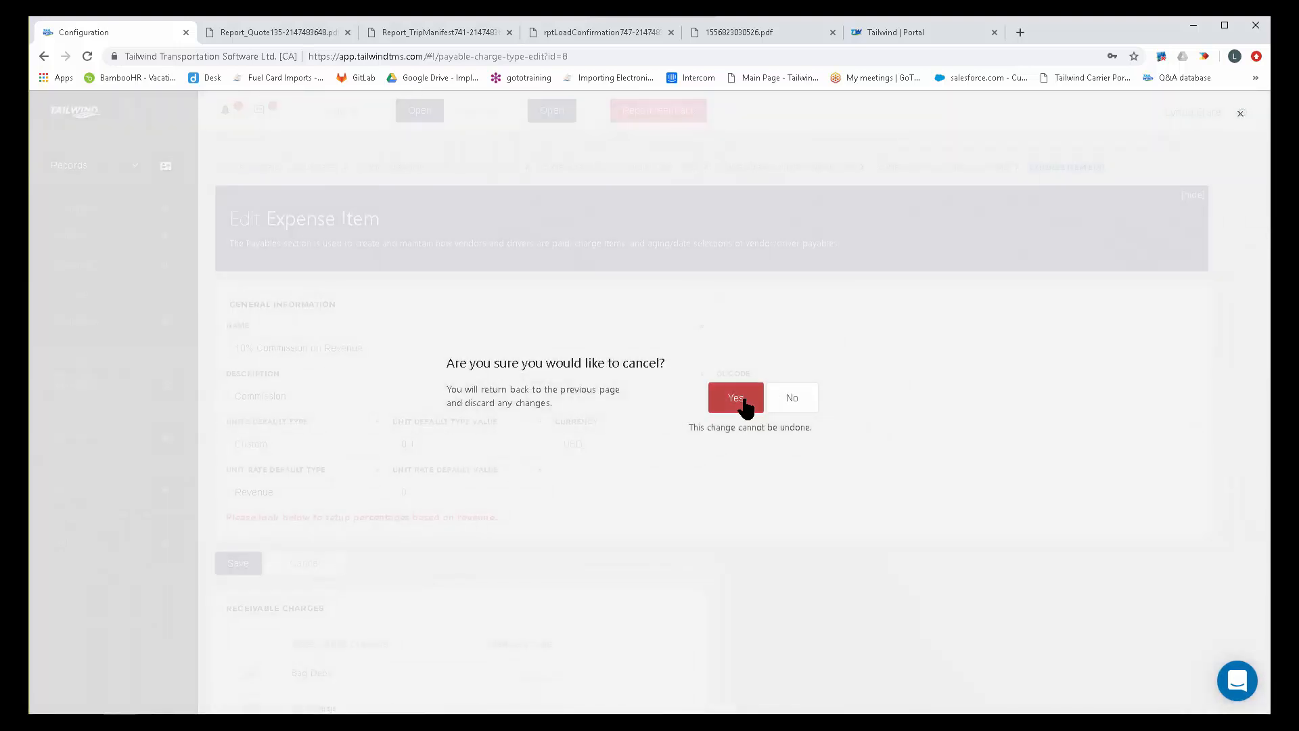
click(742, 403)
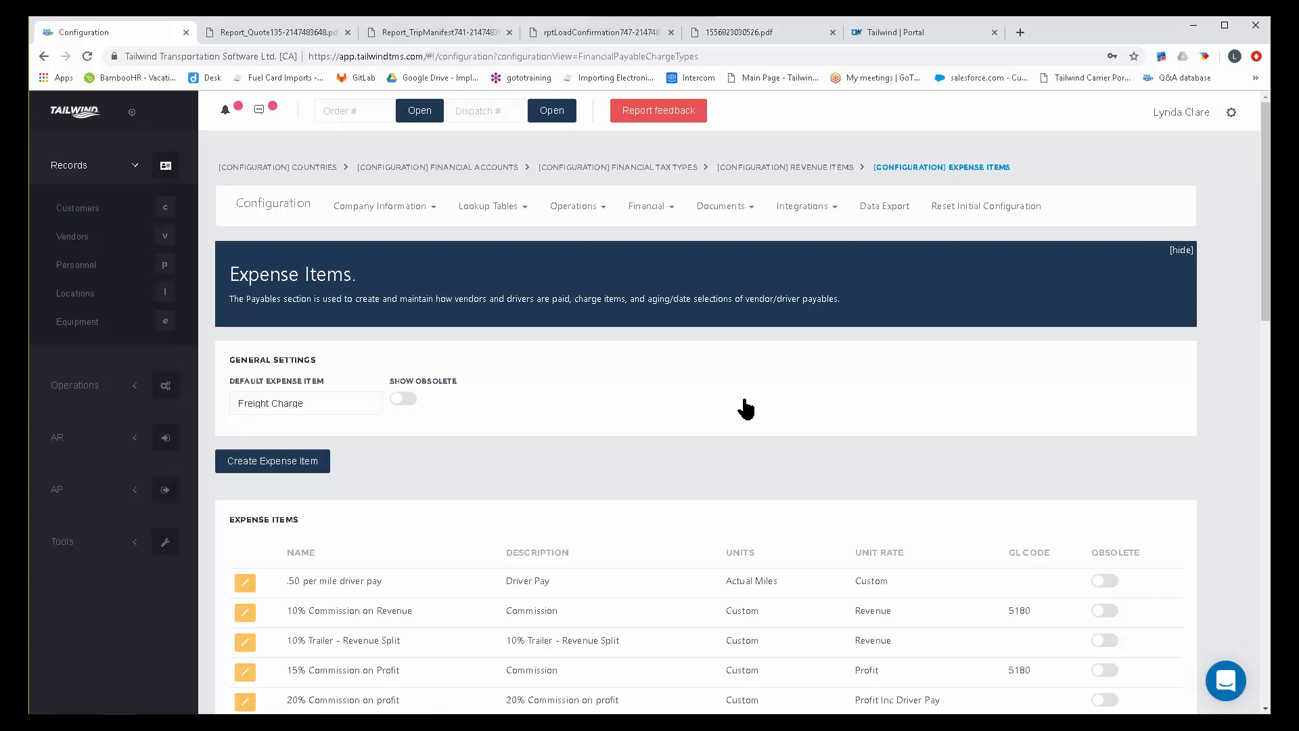
Open the 15% Commission on Profit expense item and examine its name, description, unit default type value and unit rate default type options.
scroll(736, 444, down, 3)
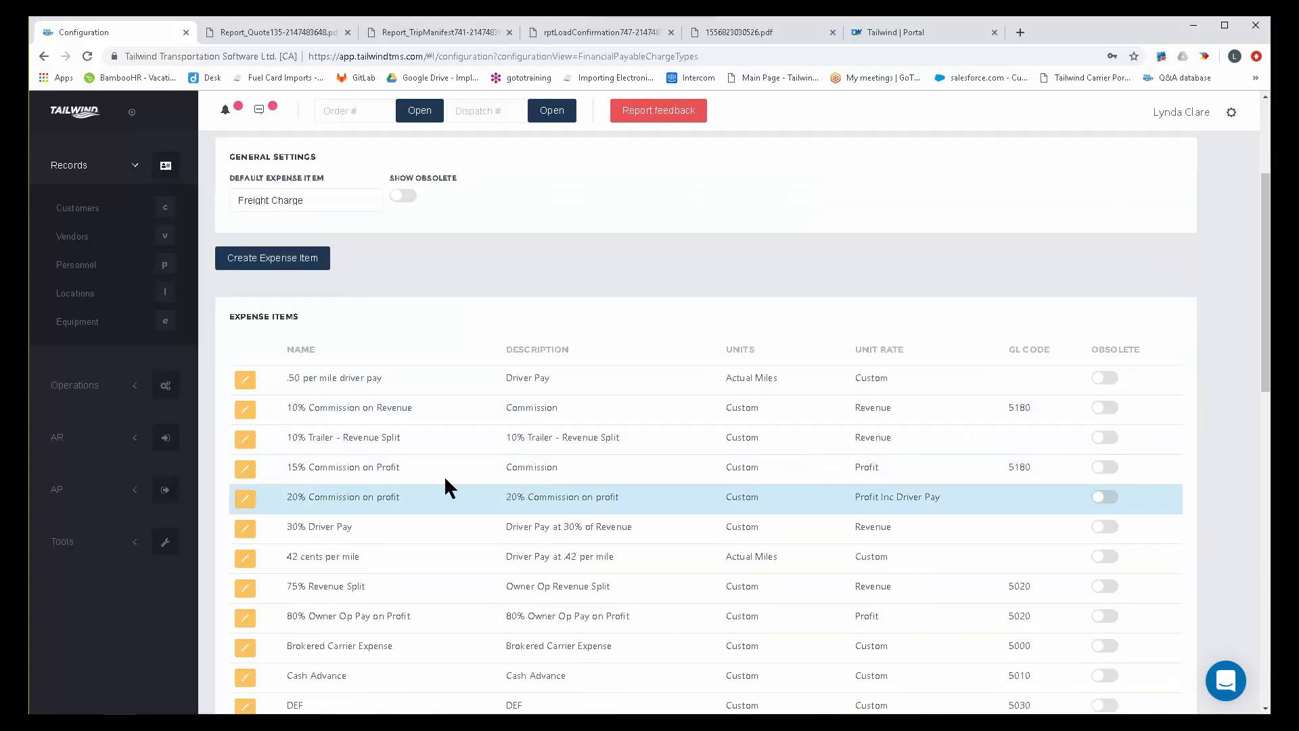
click(245, 470)
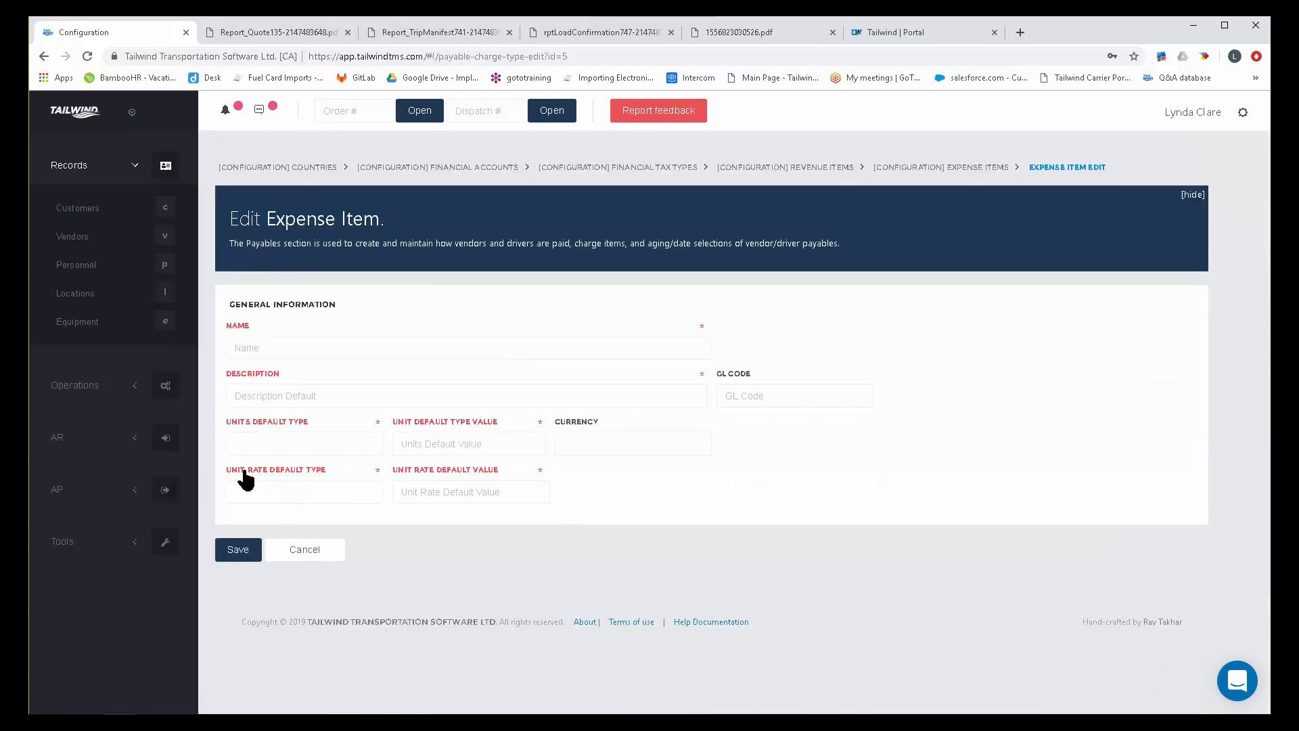
drag(362, 350, 209, 358)
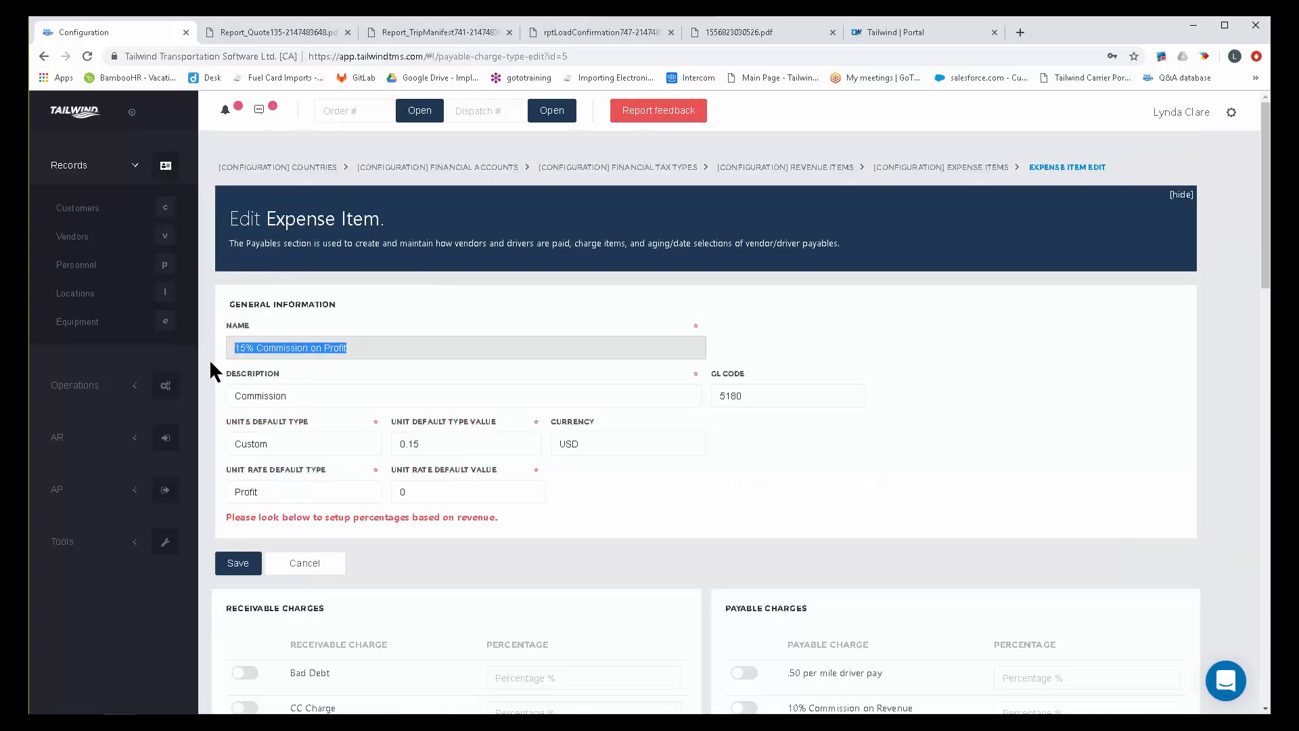
double_click(299, 397)
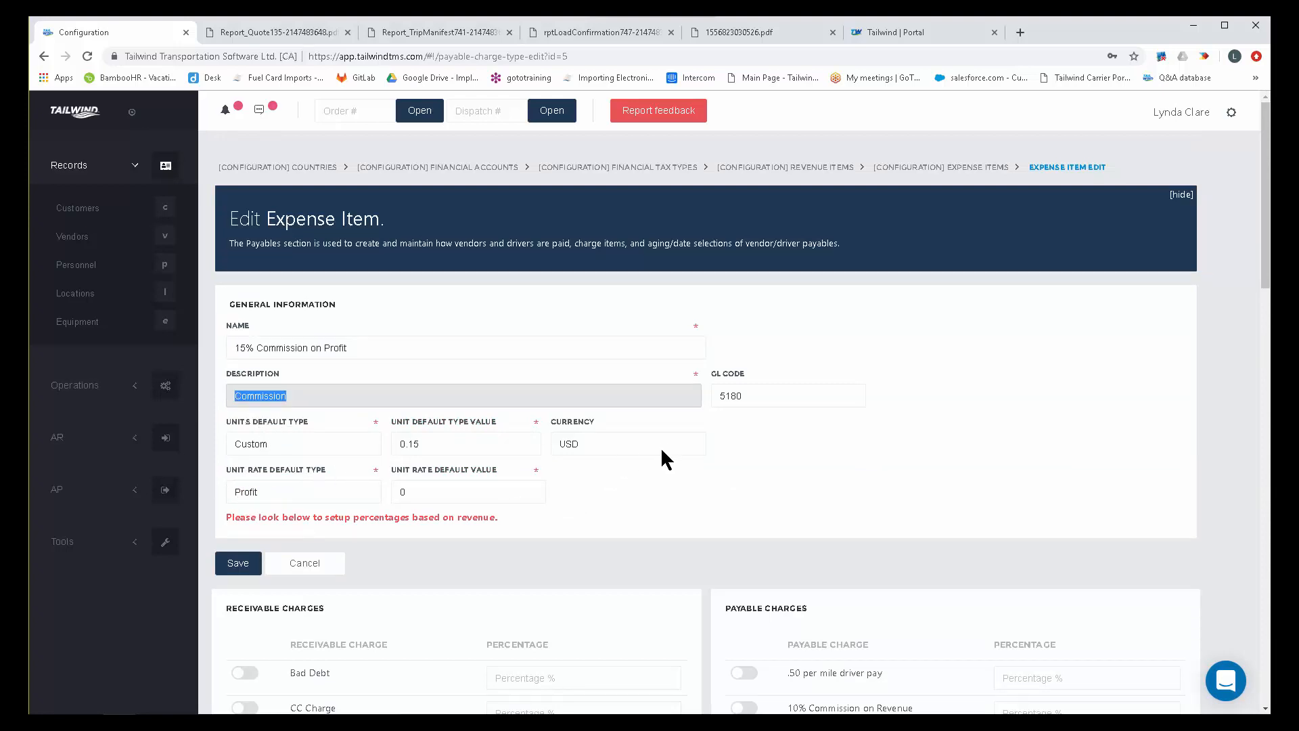
drag(438, 443, 349, 439)
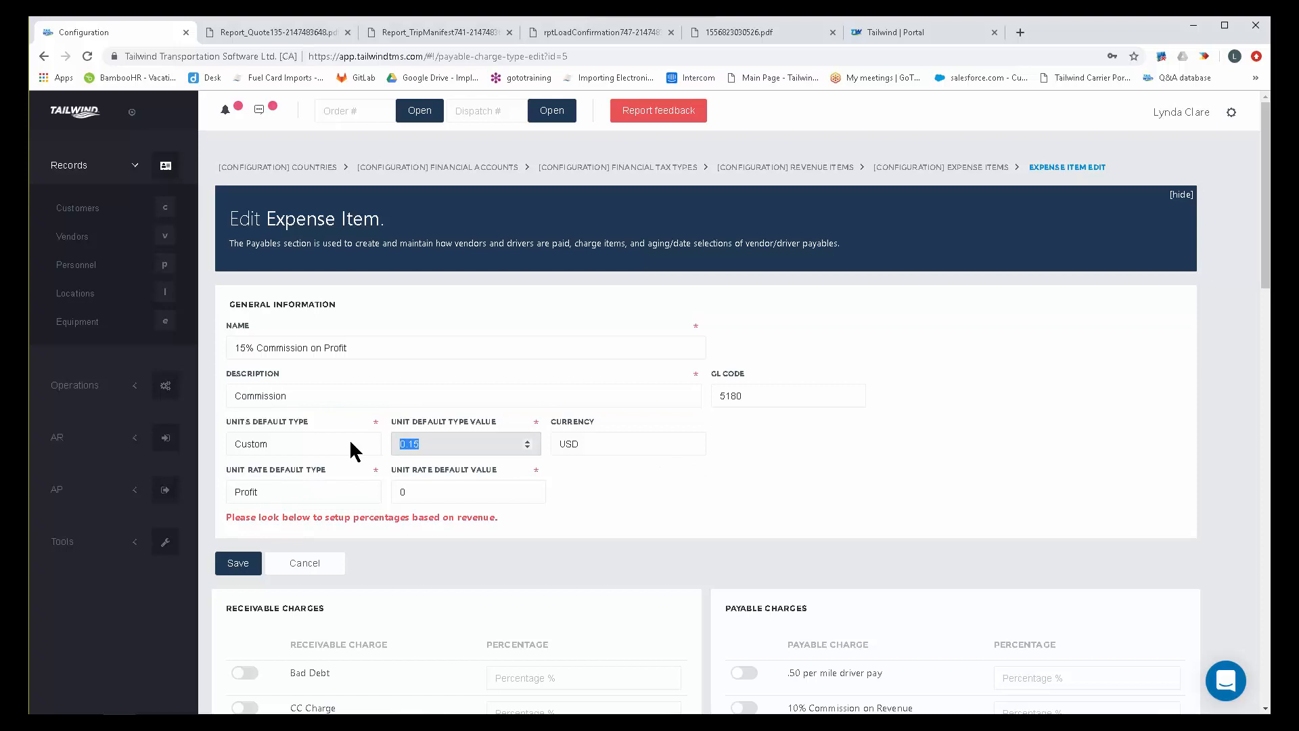
click(302, 489)
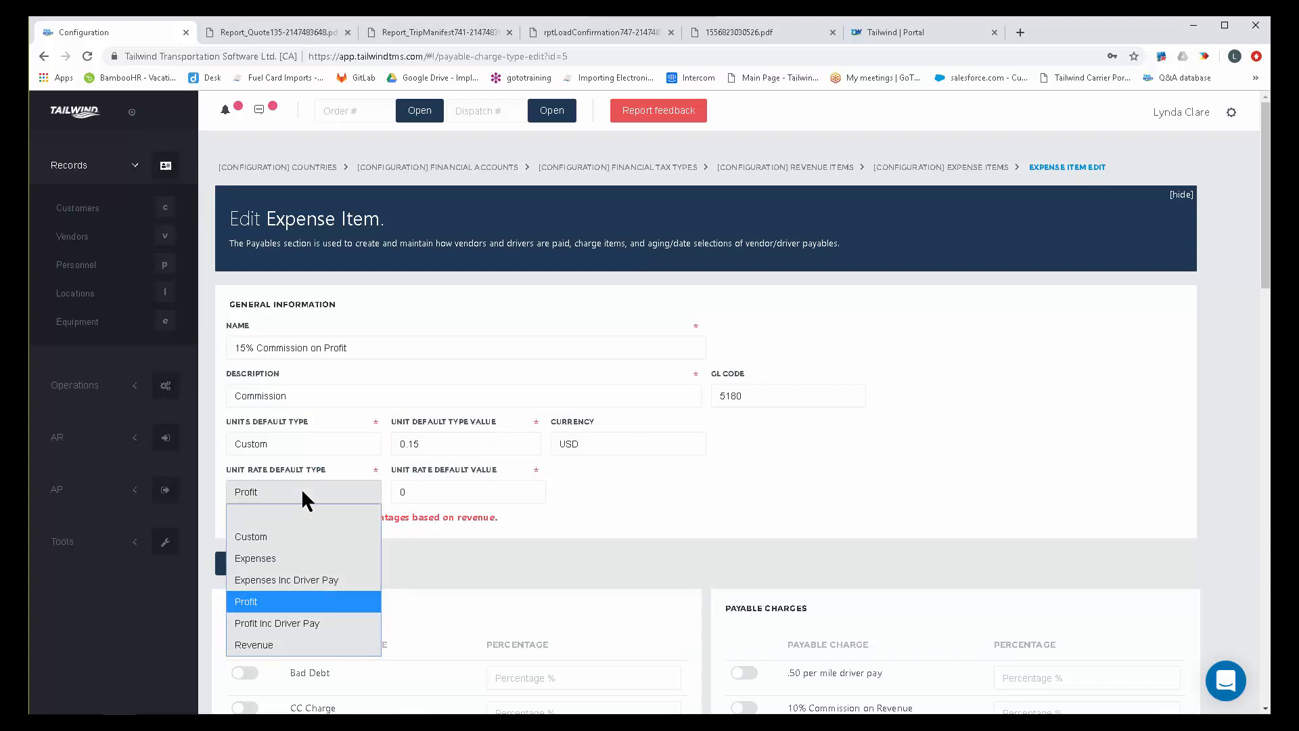
click(268, 598)
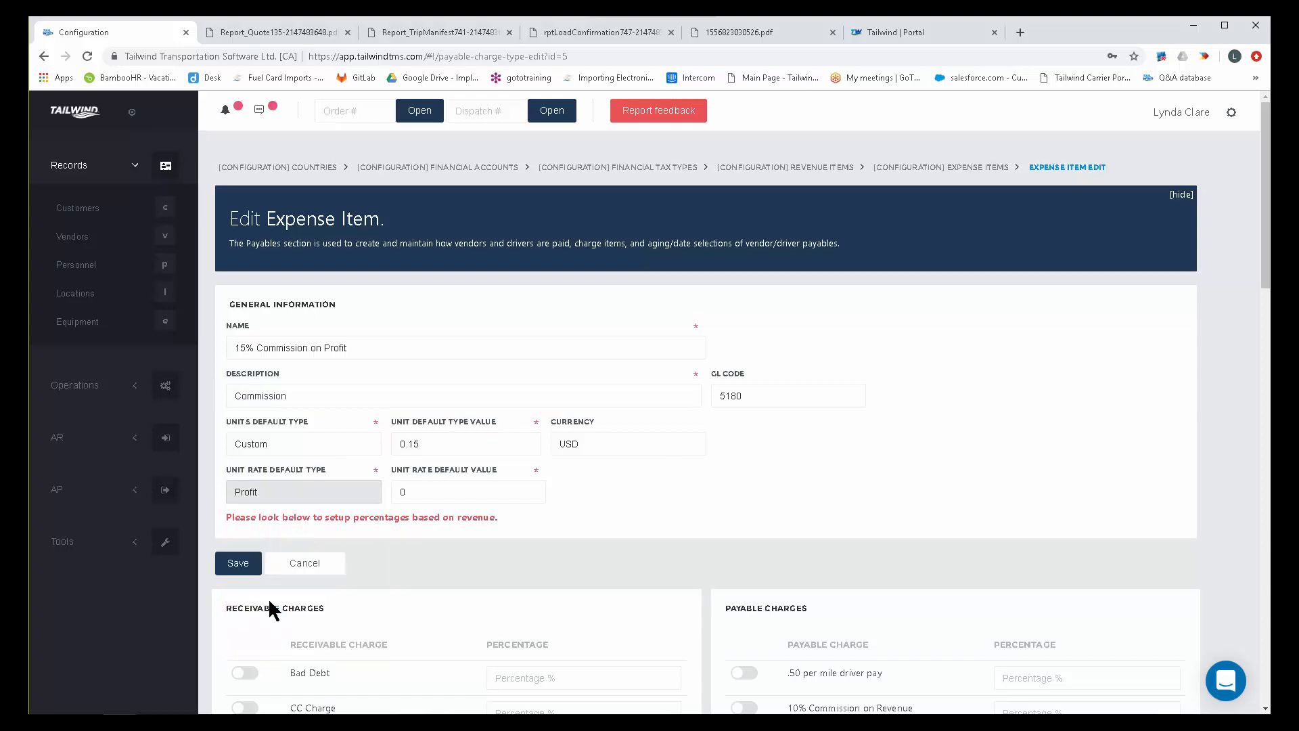
Examine the receivable and payable charges included in the 15% Commission on Profit item and save the item.
scroll(896, 424, down, 1)
scroll(895, 435, down, 3)
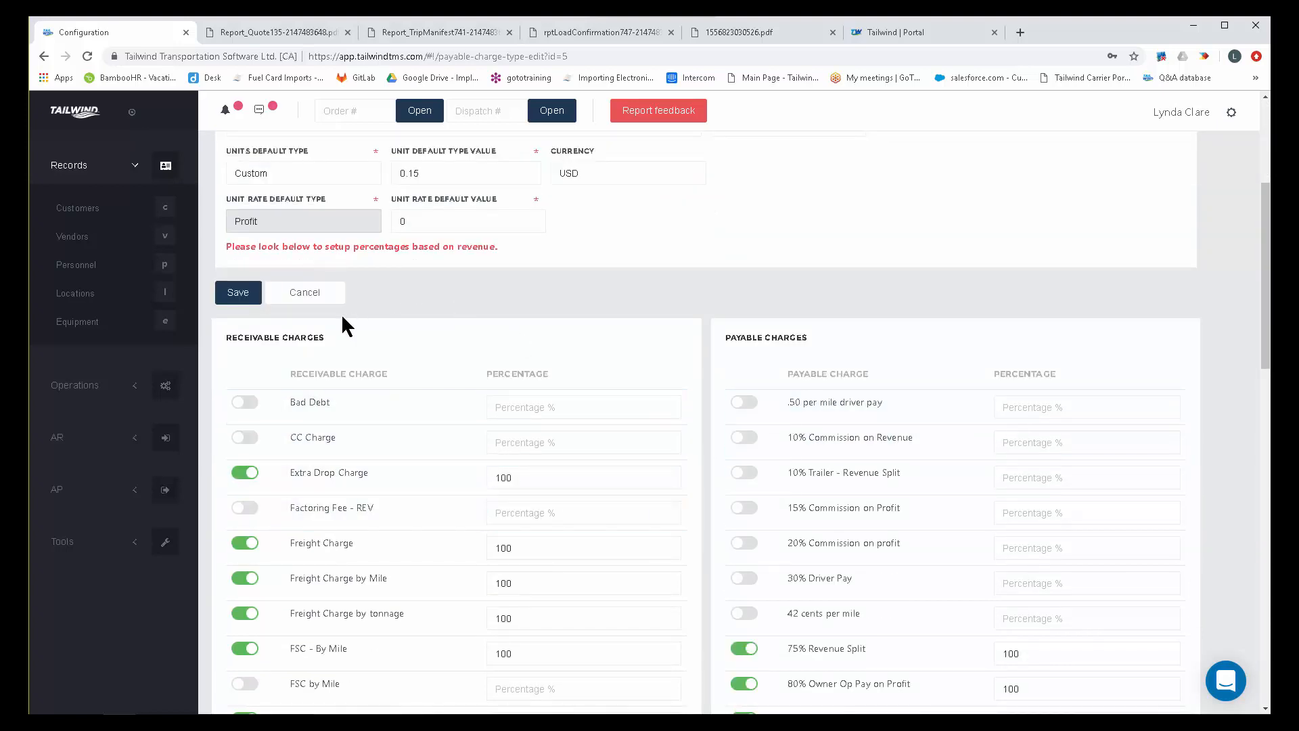
drag(328, 335, 222, 339)
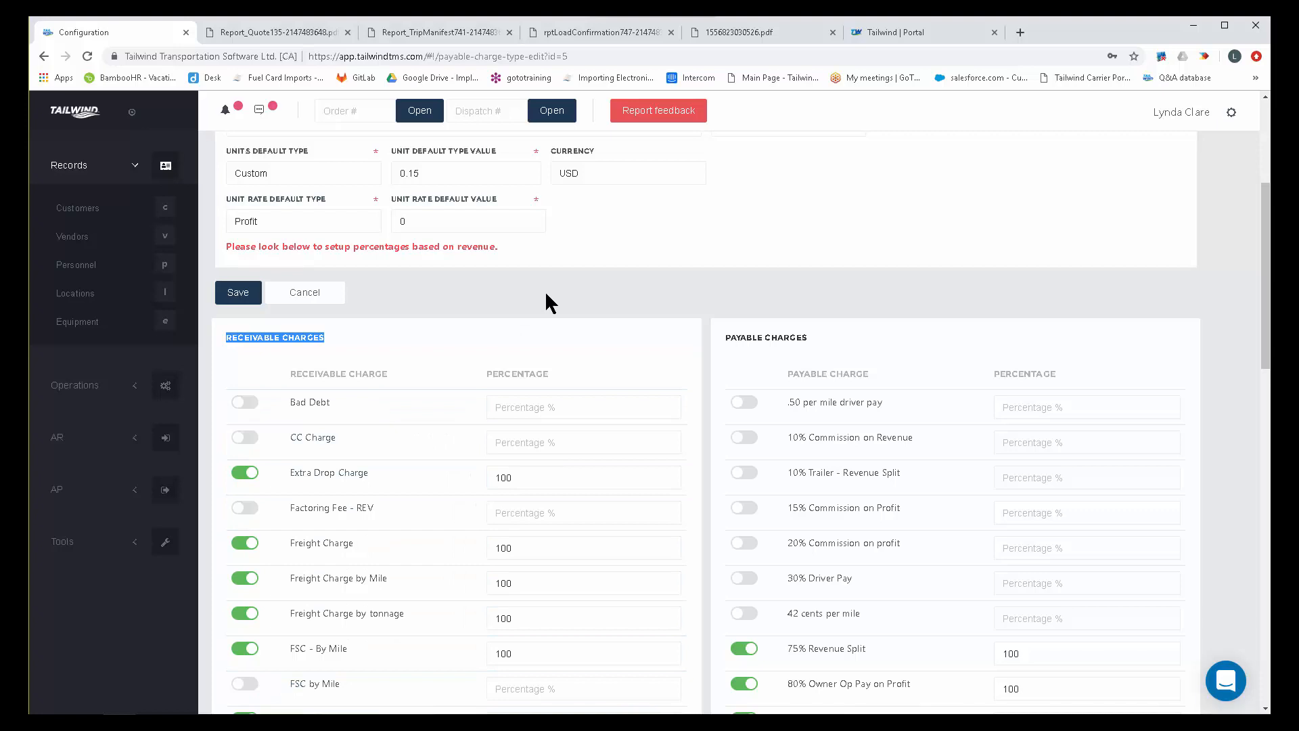
drag(812, 338, 739, 336)
scroll(877, 434, down, 3)
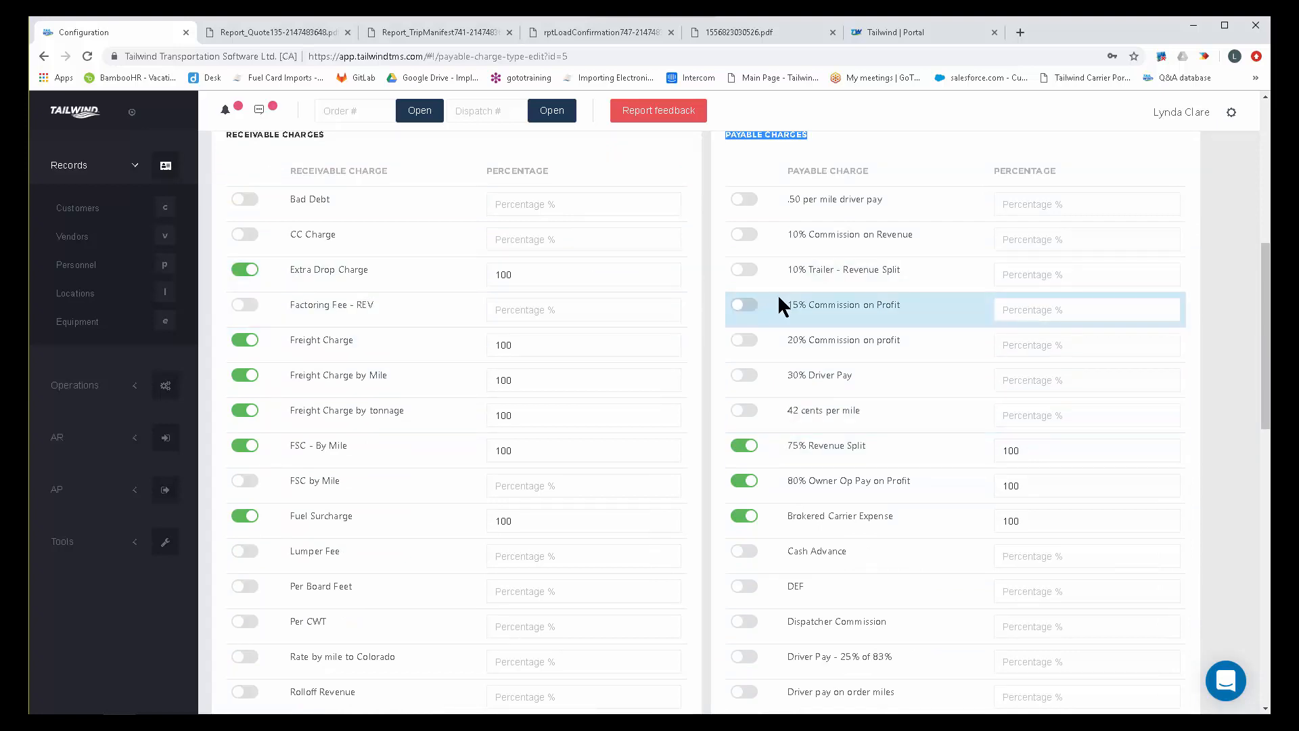
scroll(777, 294, up, 6)
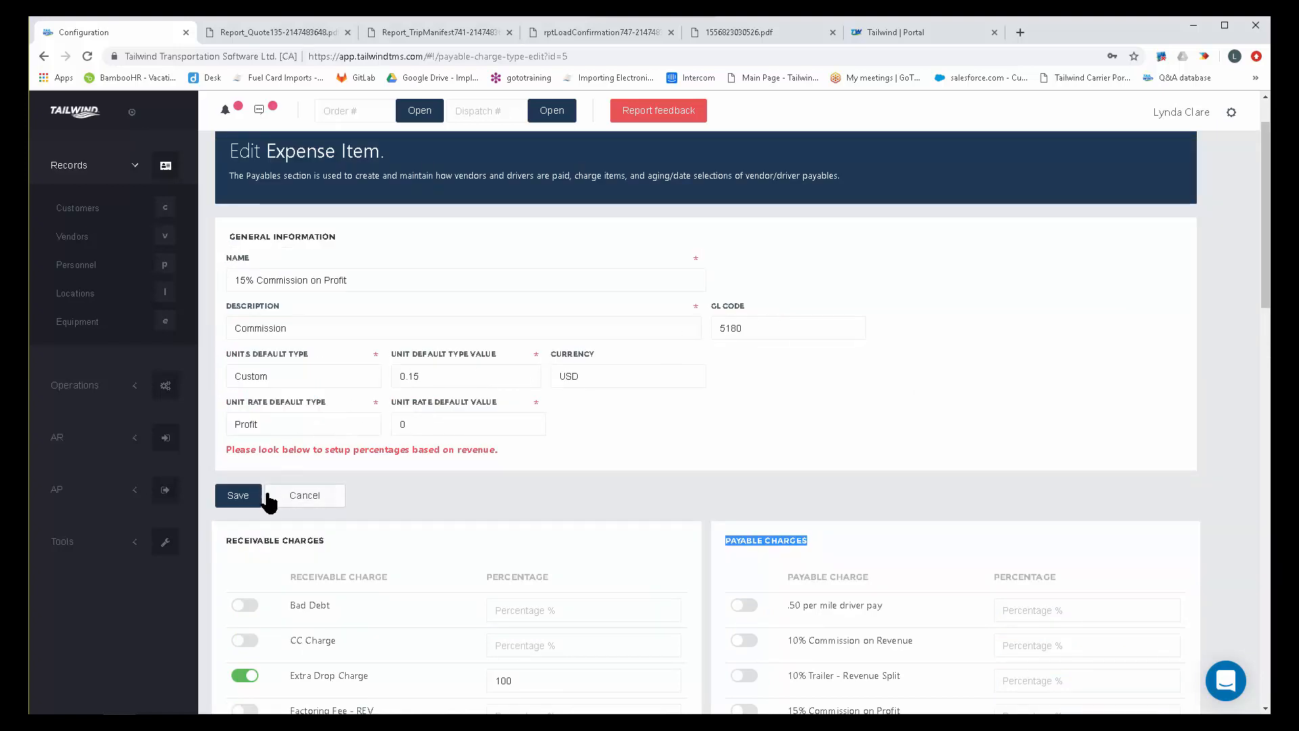
click(239, 500)
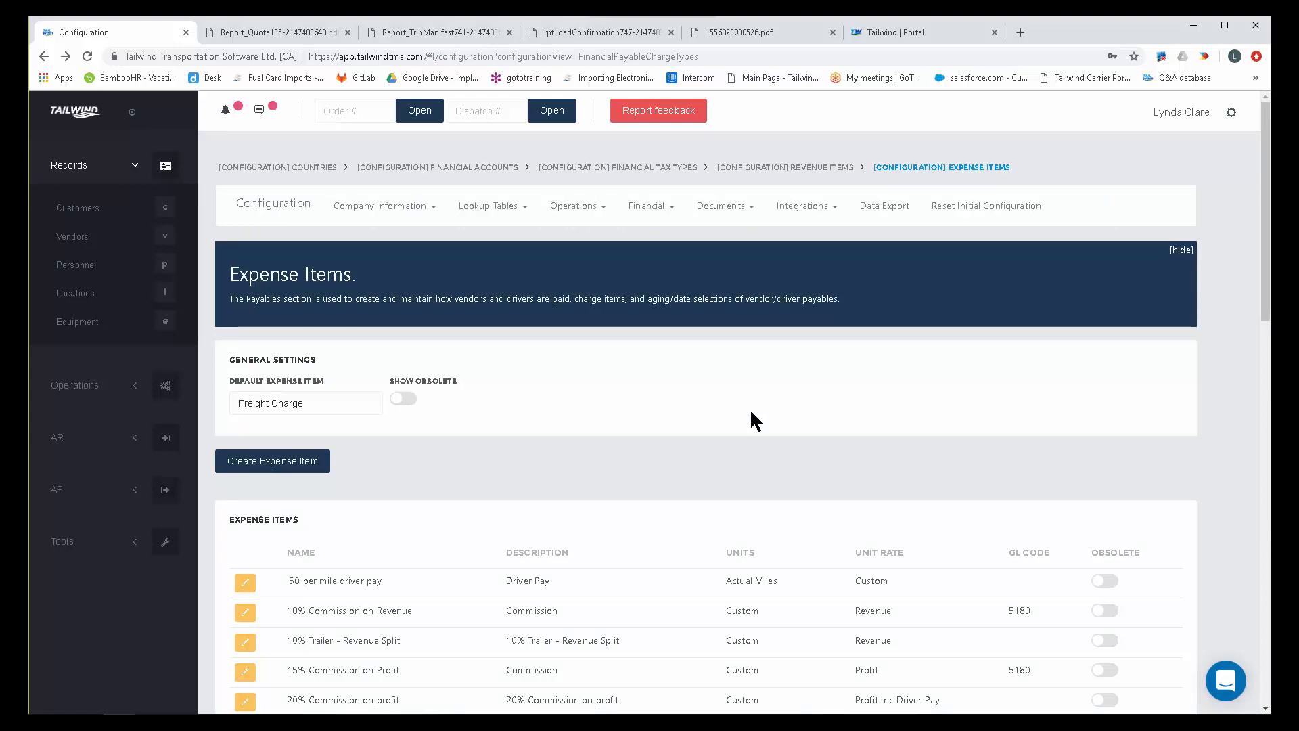
Open the Portland co-driver's personnel record and delete the .50 per mile driver pay automatic payable.
click(95, 268)
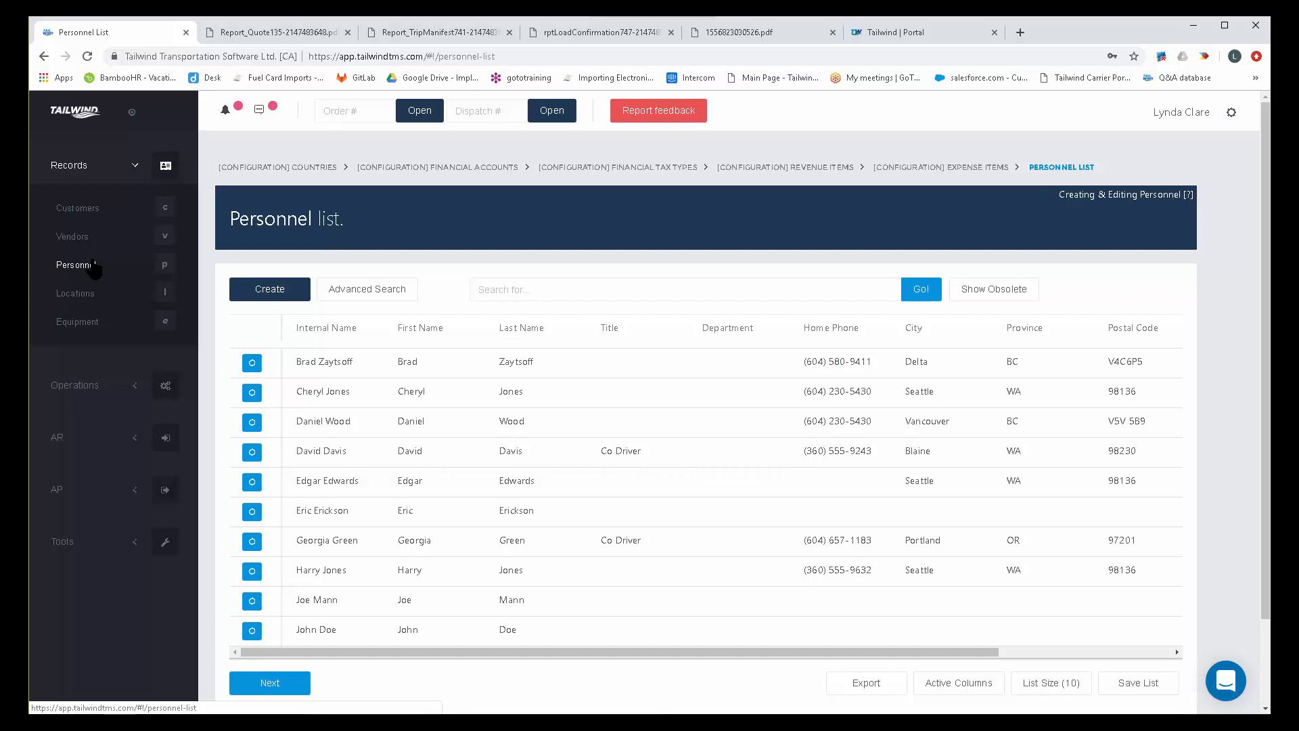
drag(600, 540, 642, 540)
click(251, 541)
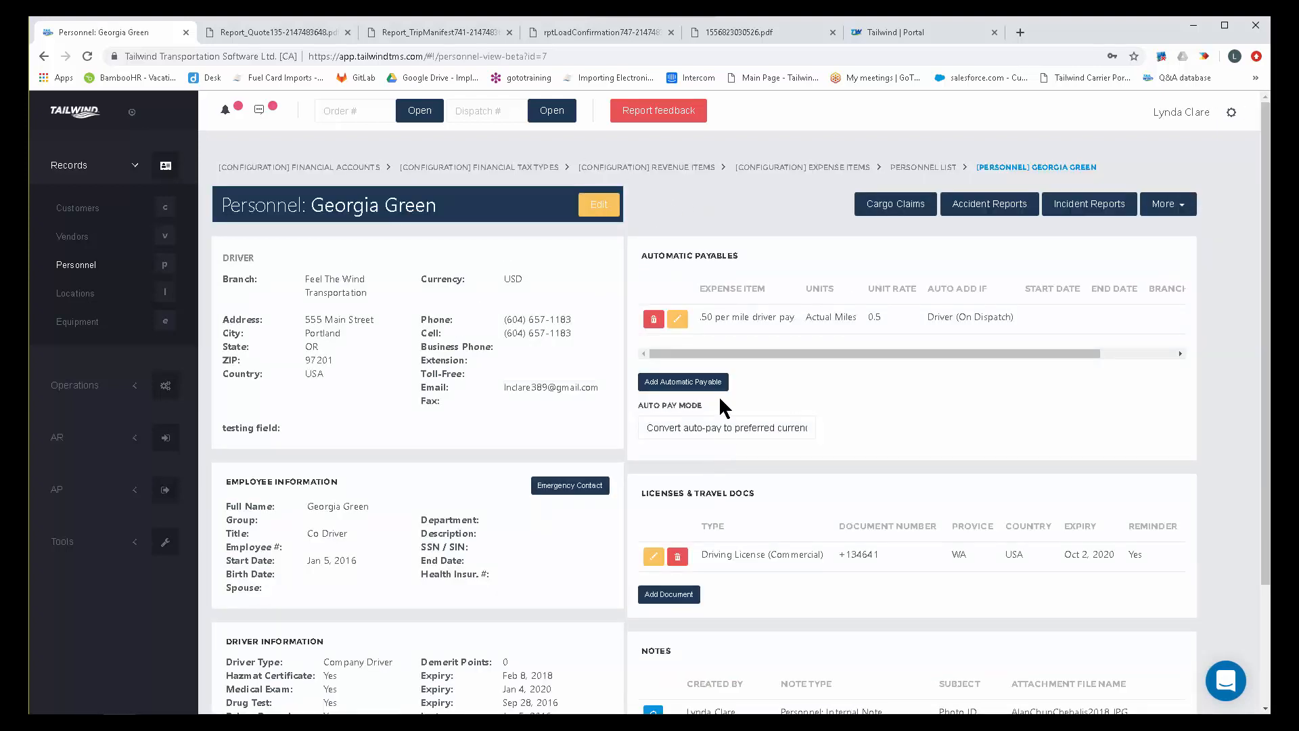
click(654, 321)
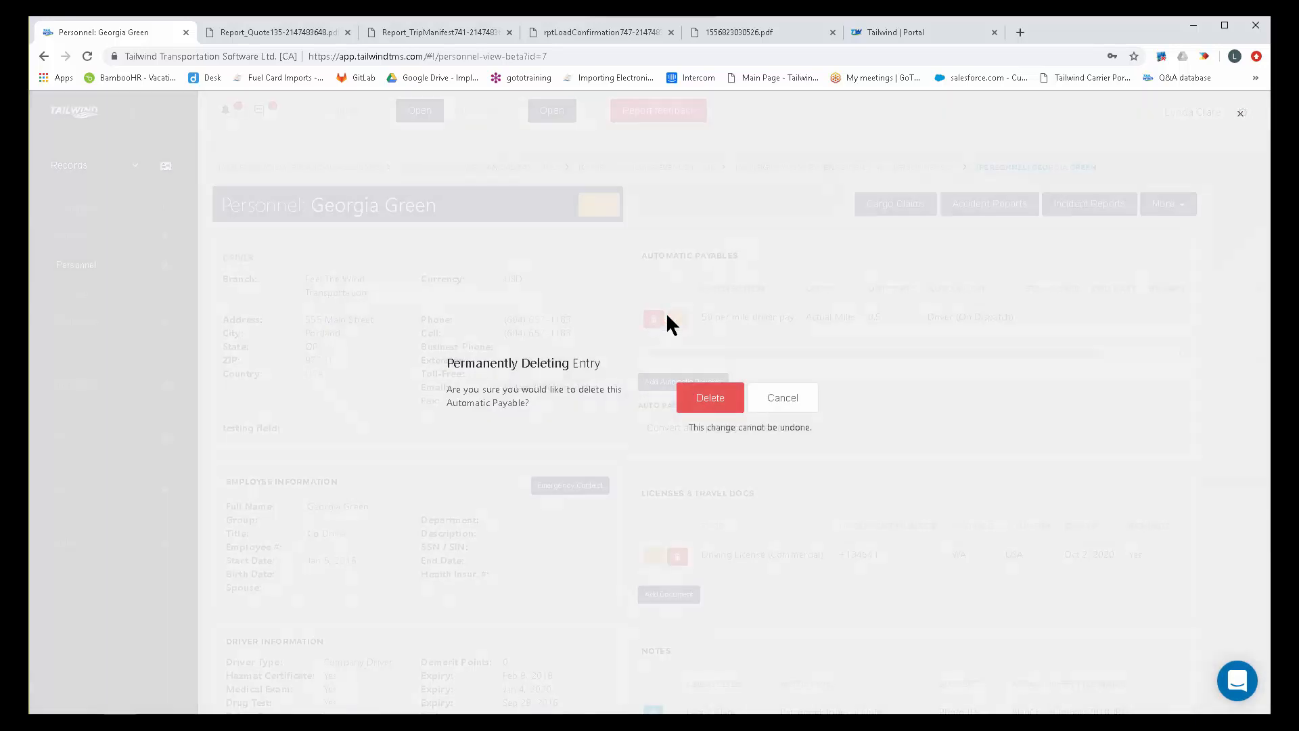
click(707, 394)
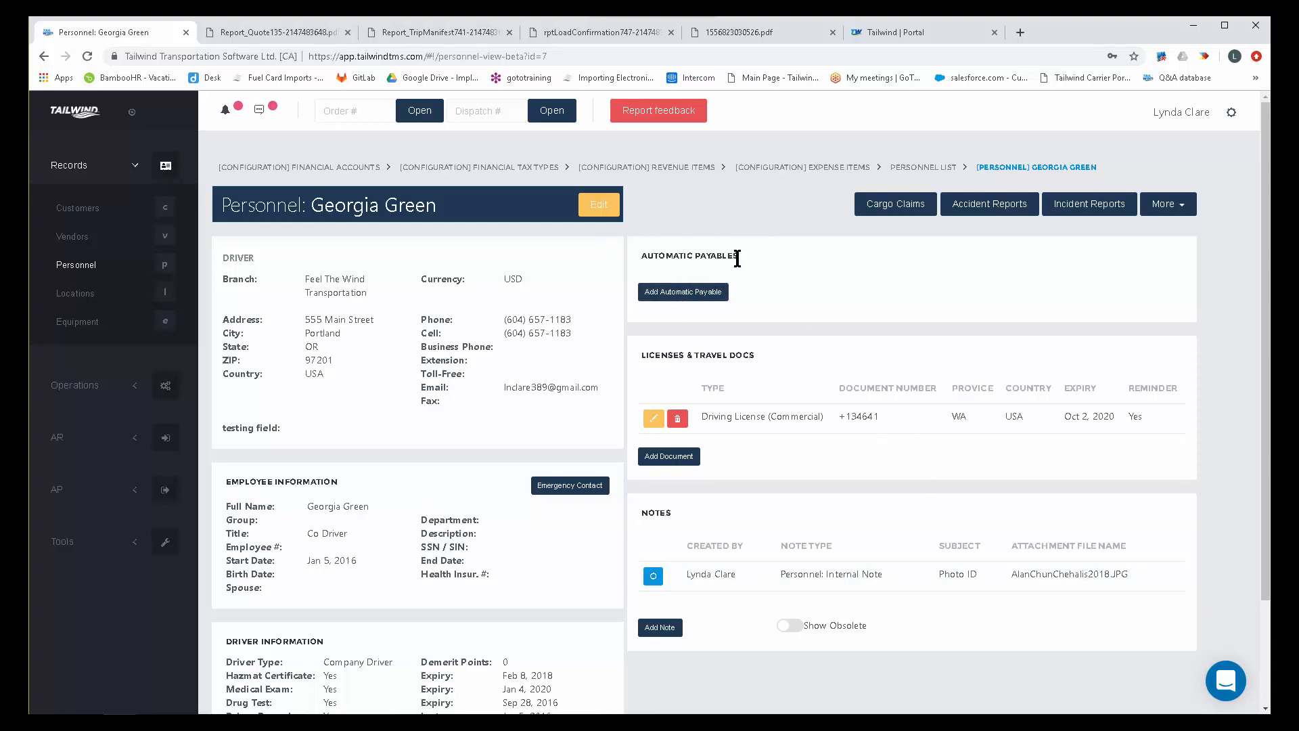
Add an automatic payable to the driver with the .50 per mile driver pay expense item, auto-added if Driver (On Dispatch).
drag(738, 256, 657, 261)
click(684, 291)
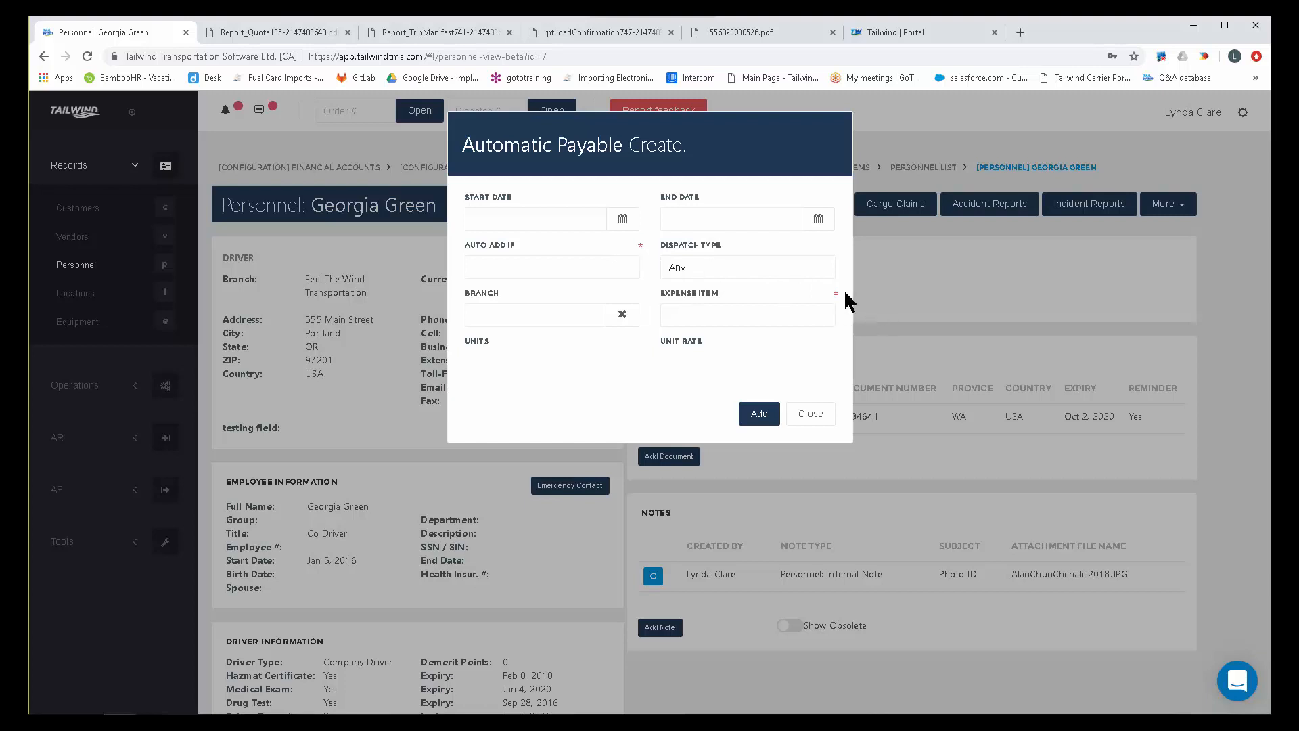
click(768, 318)
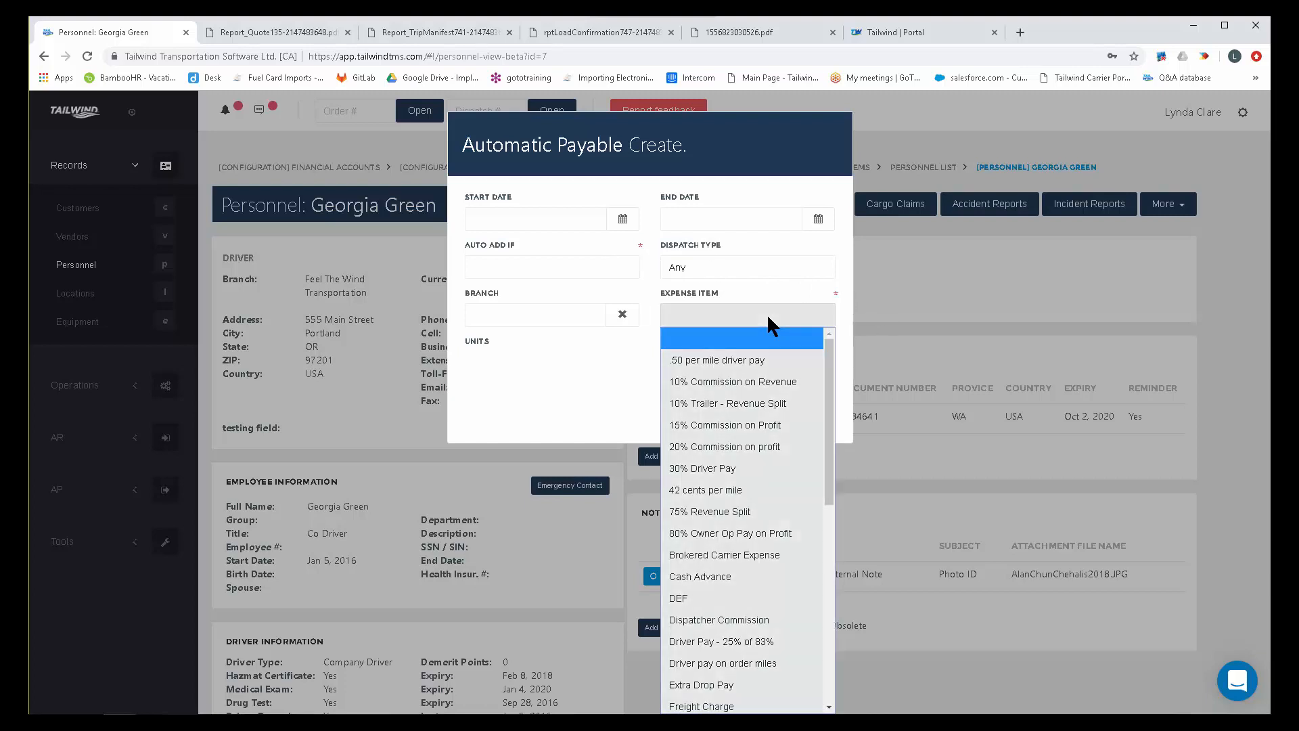
click(759, 360)
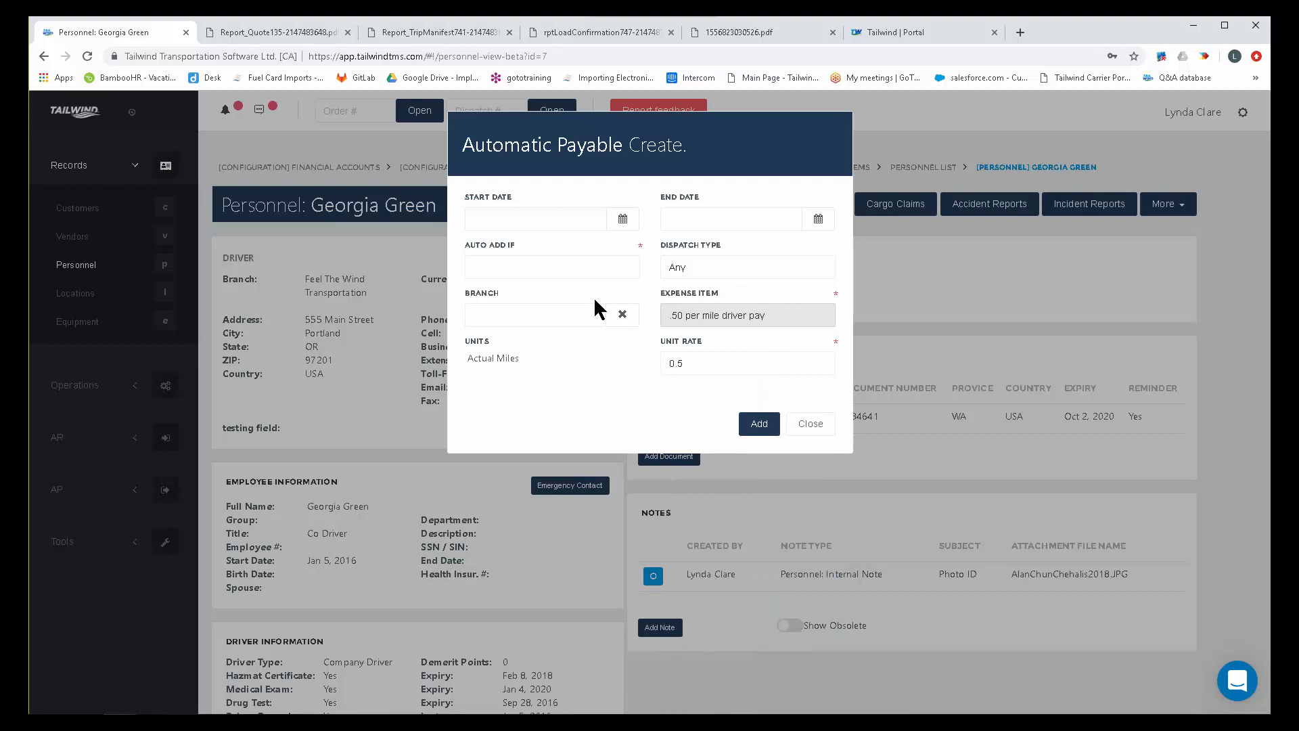
click(559, 267)
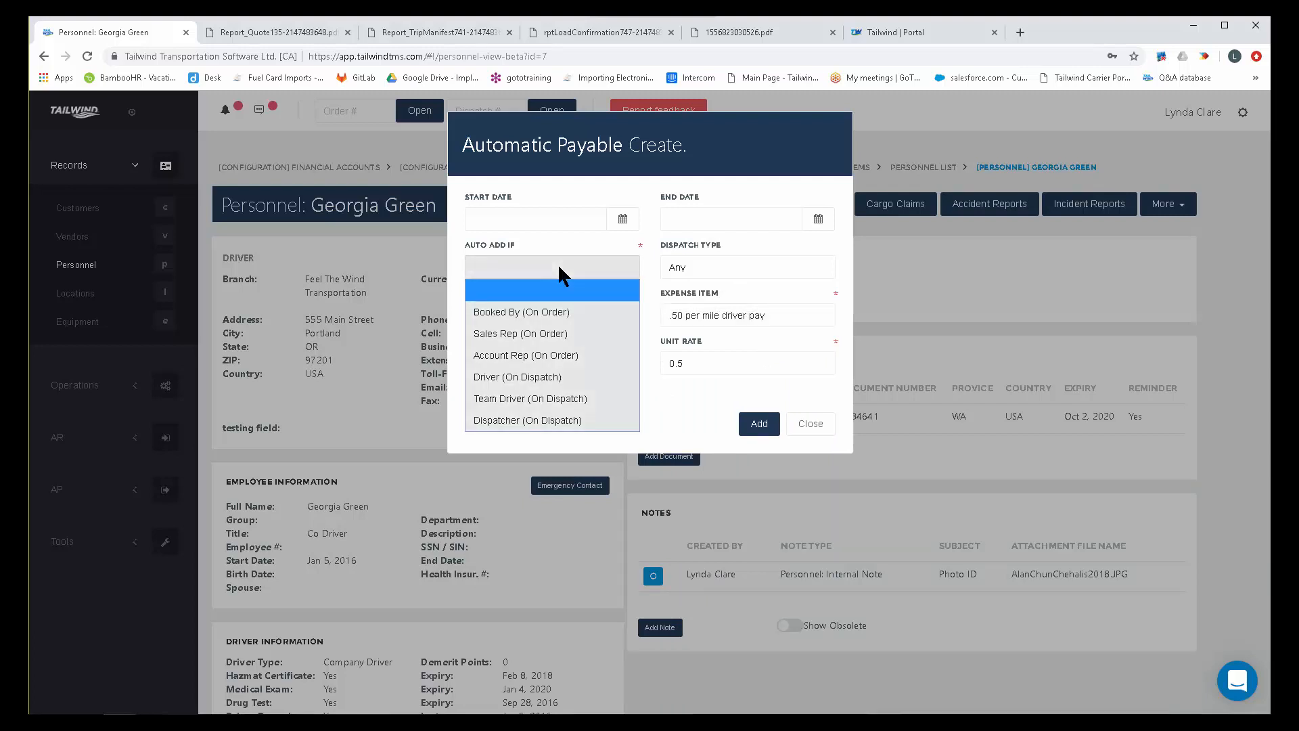
click(534, 376)
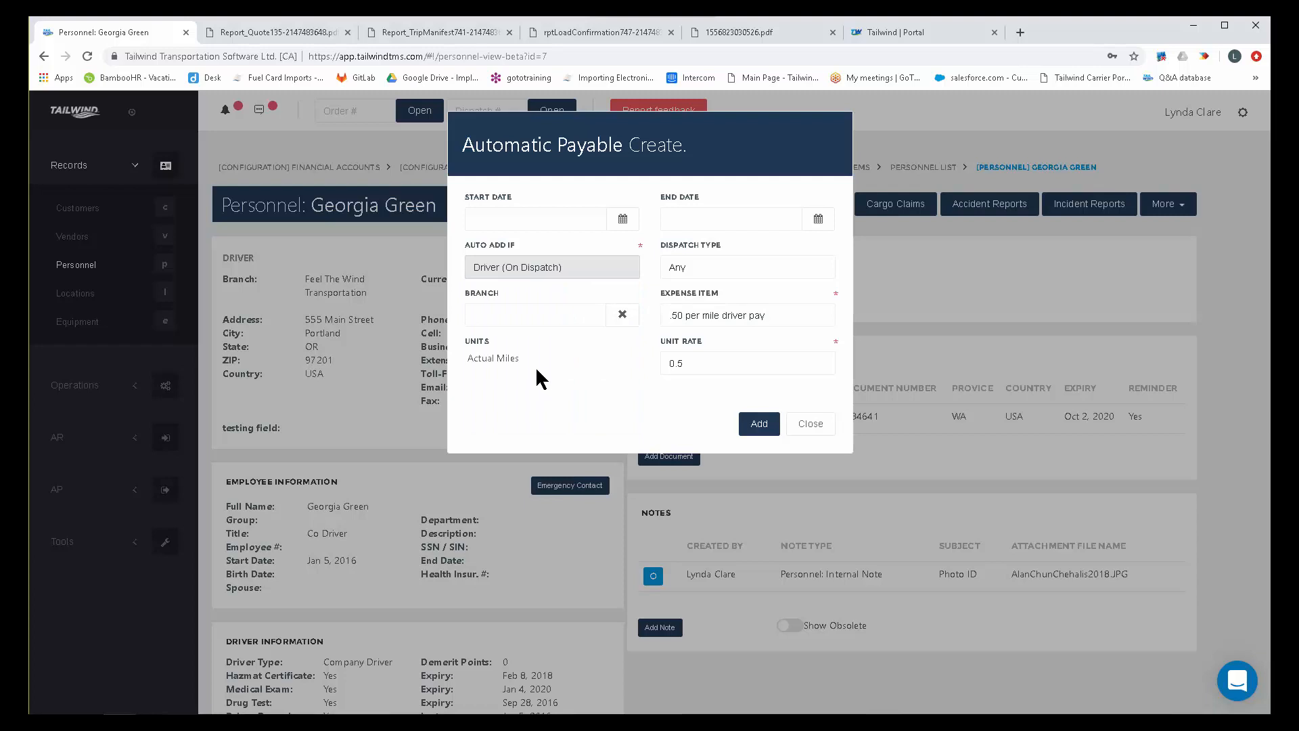
click(758, 433)
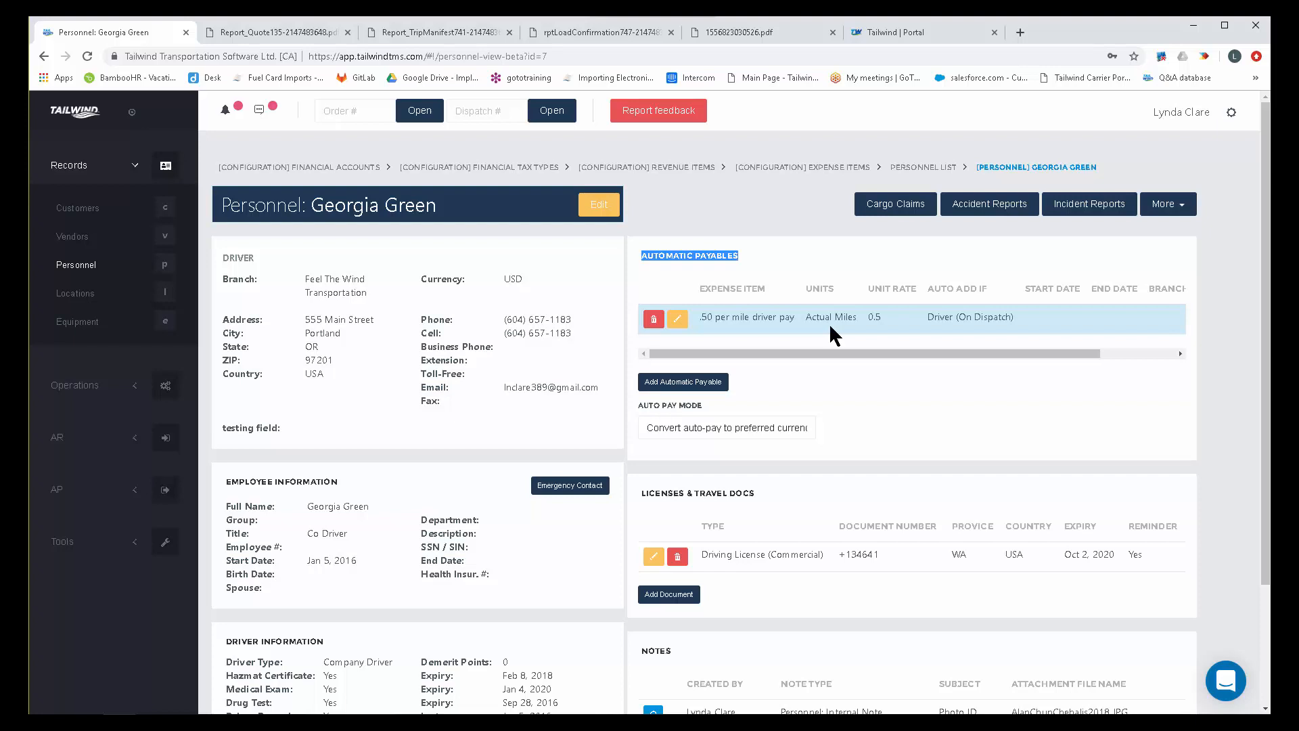
Open the Account Manager's personnel record and examine the expense item and auto add condition of the commission automatic payable.
click(76, 265)
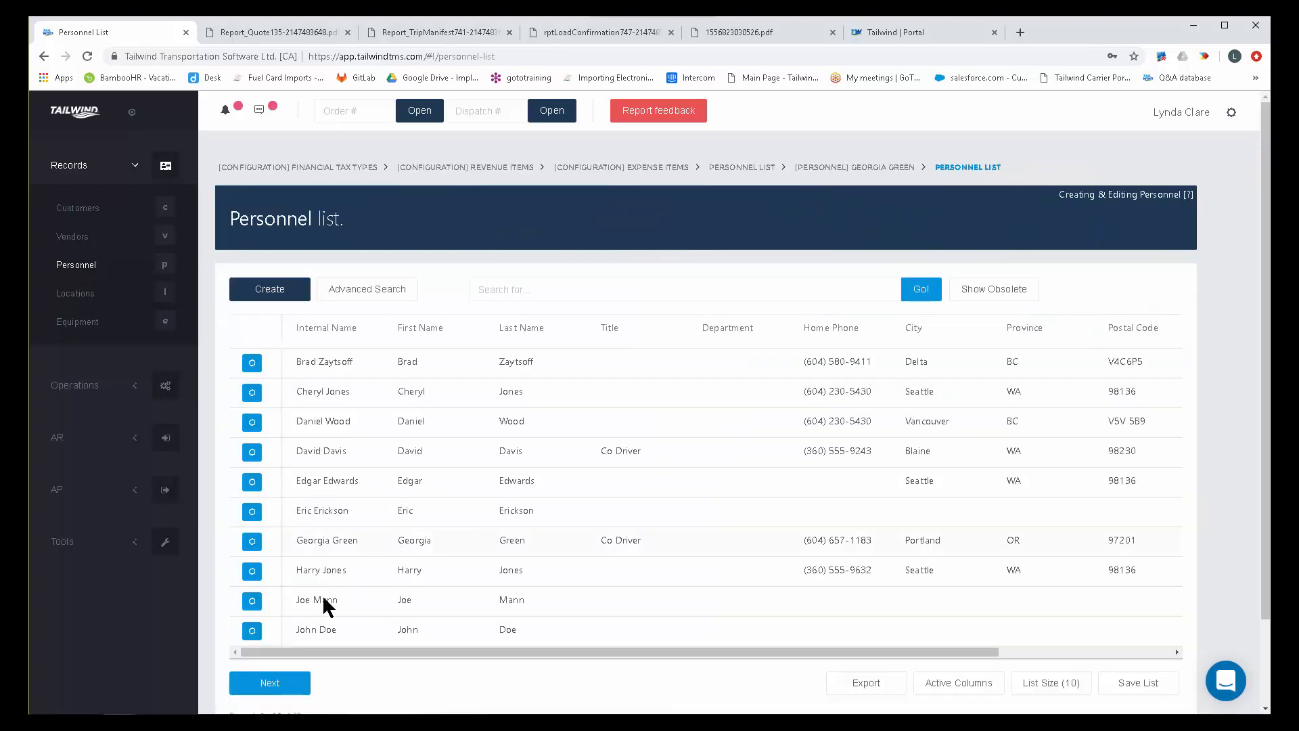
scroll(324, 604, down, 1)
click(284, 612)
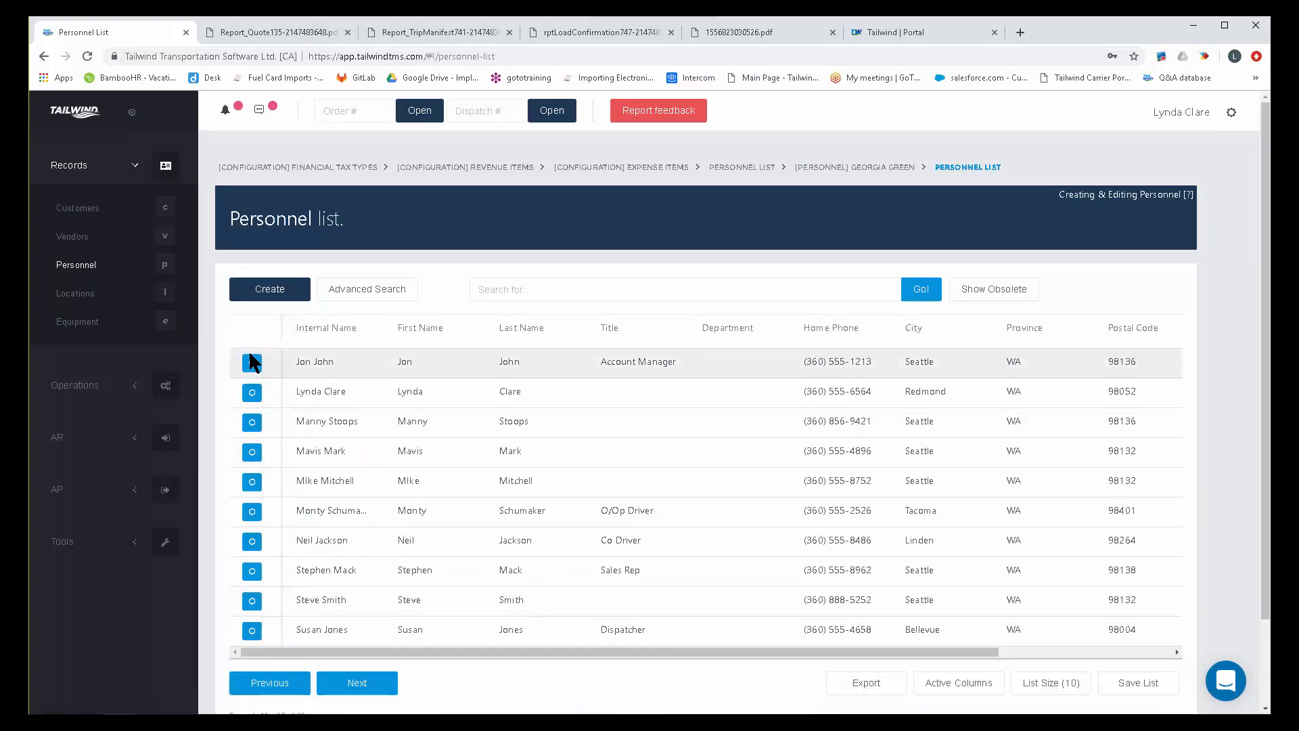
click(250, 360)
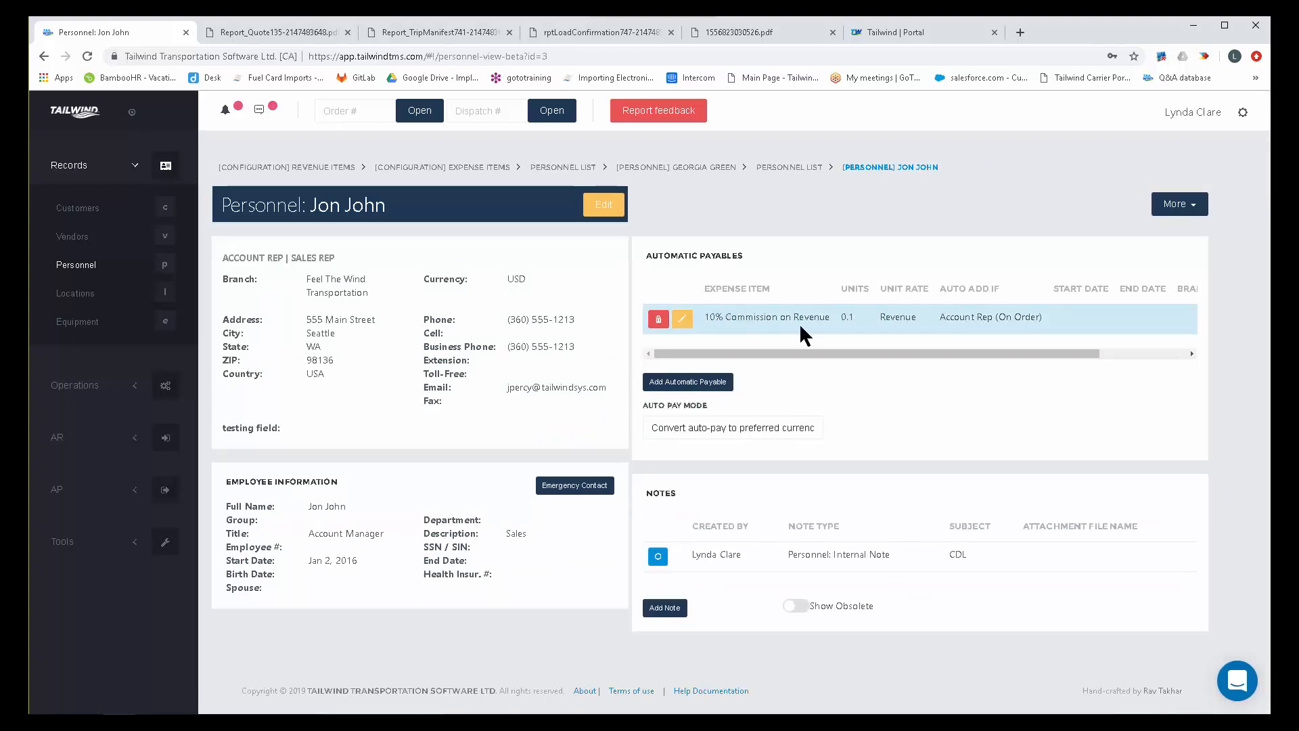
drag(831, 320, 701, 331)
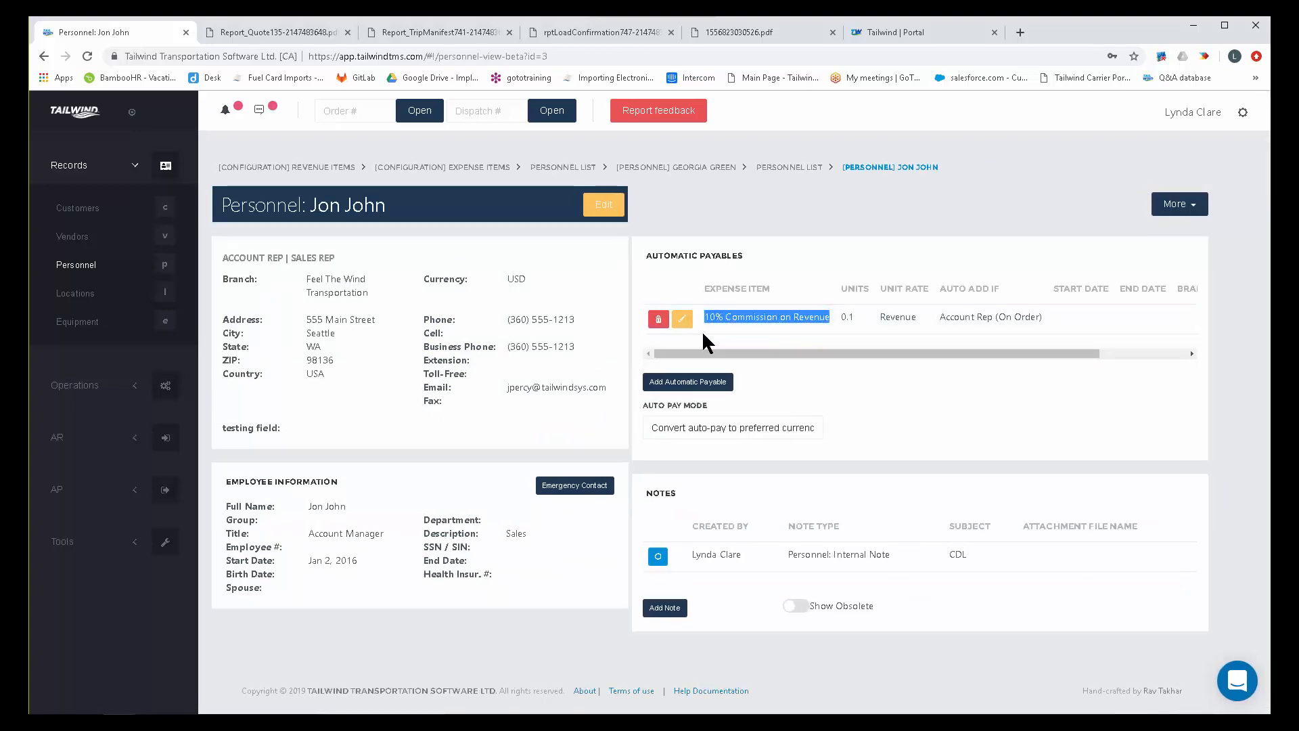
click(1039, 318)
drag(1039, 316, 936, 322)
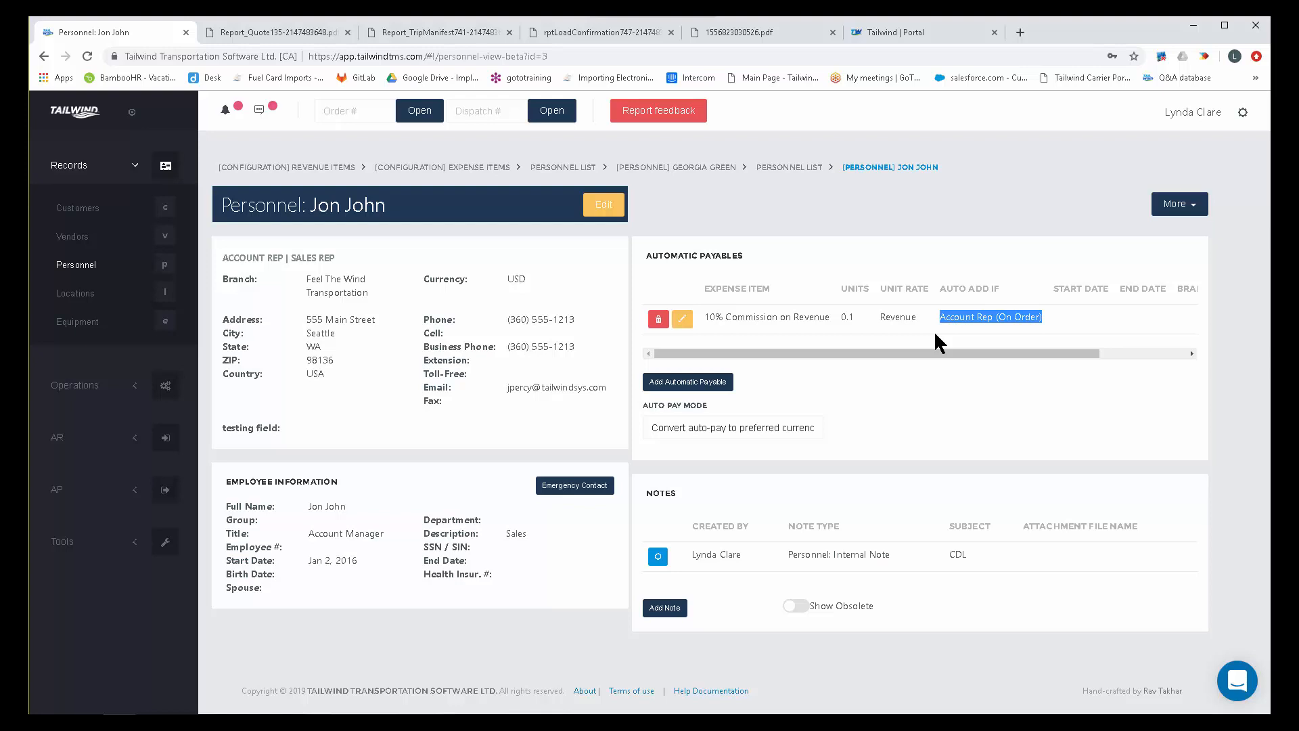
Find the Tacoma owner/operator in the vendor list and open its vendor record.
click(75, 238)
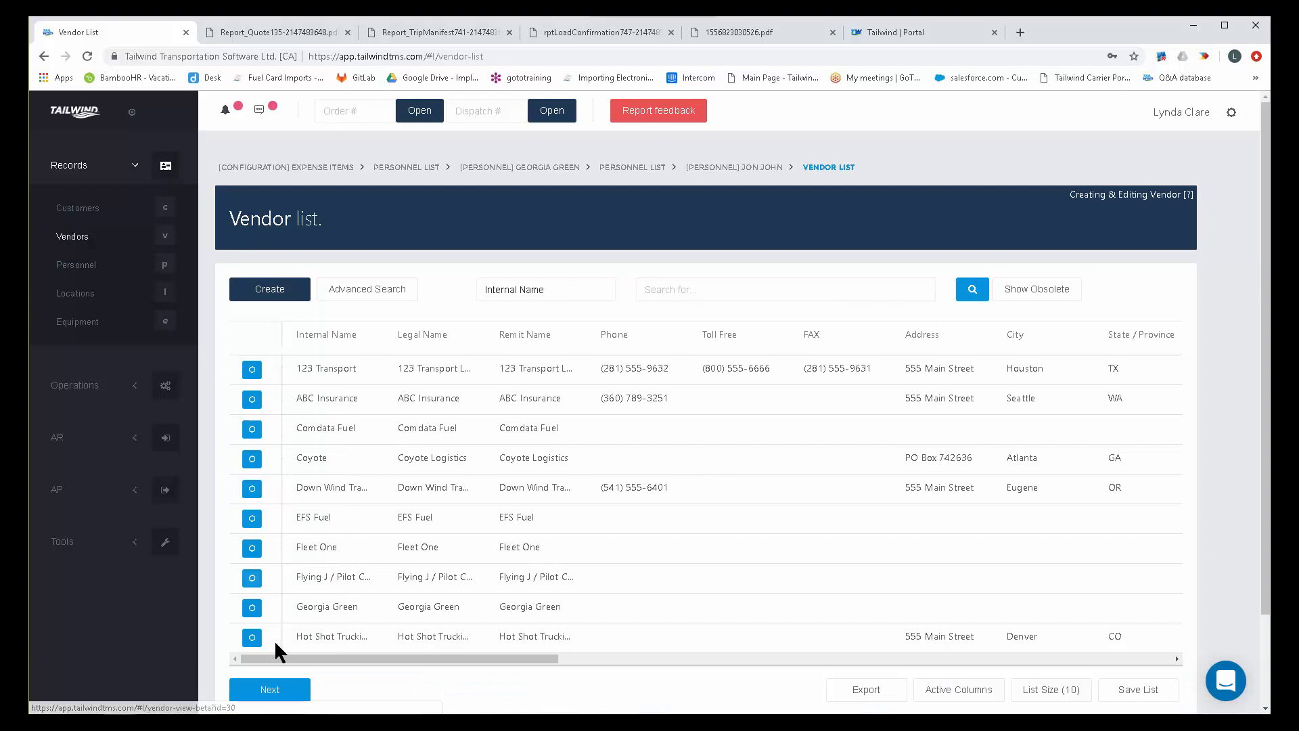
click(289, 689)
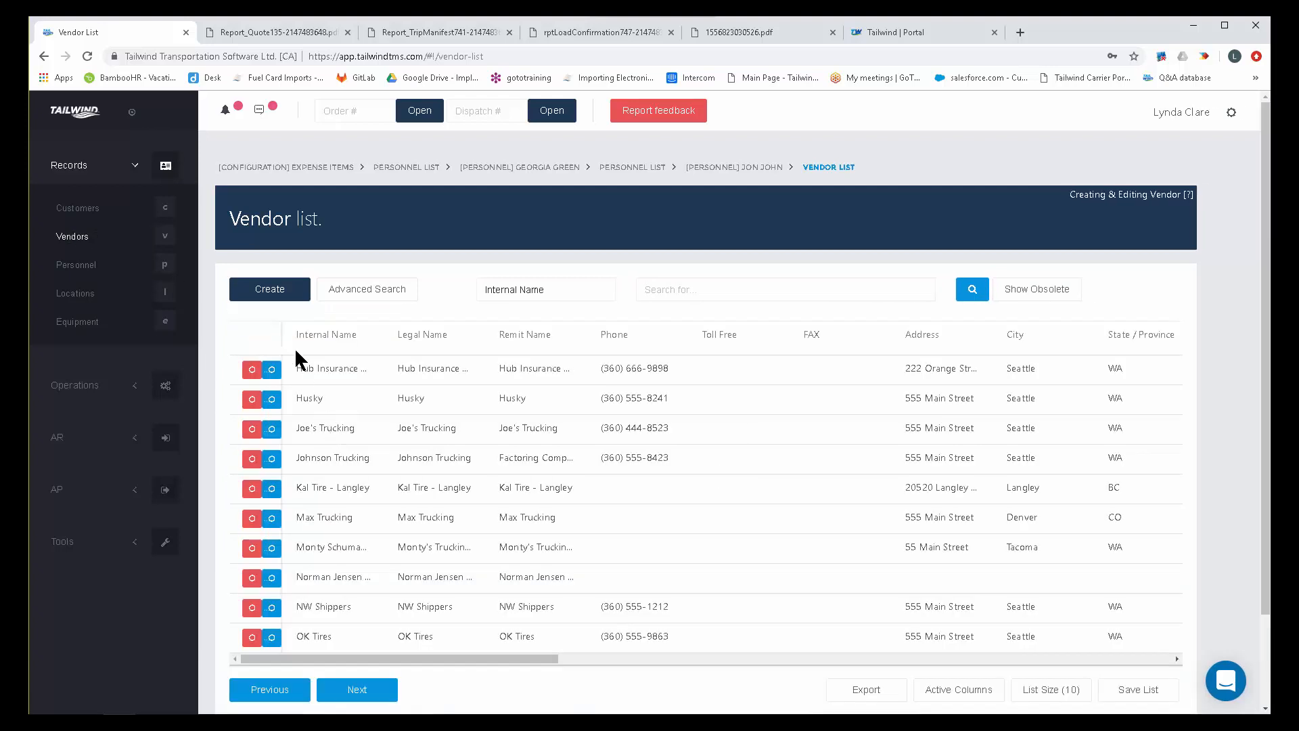
click(350, 690)
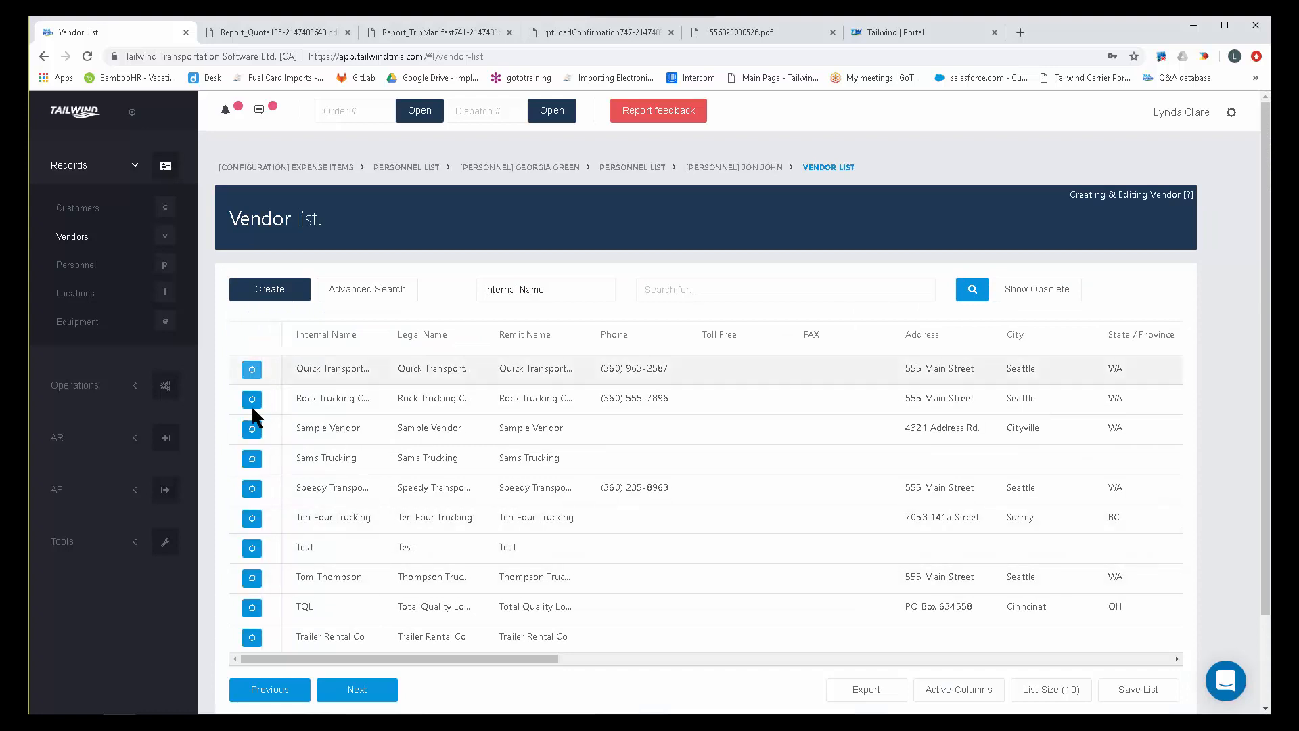
click(289, 689)
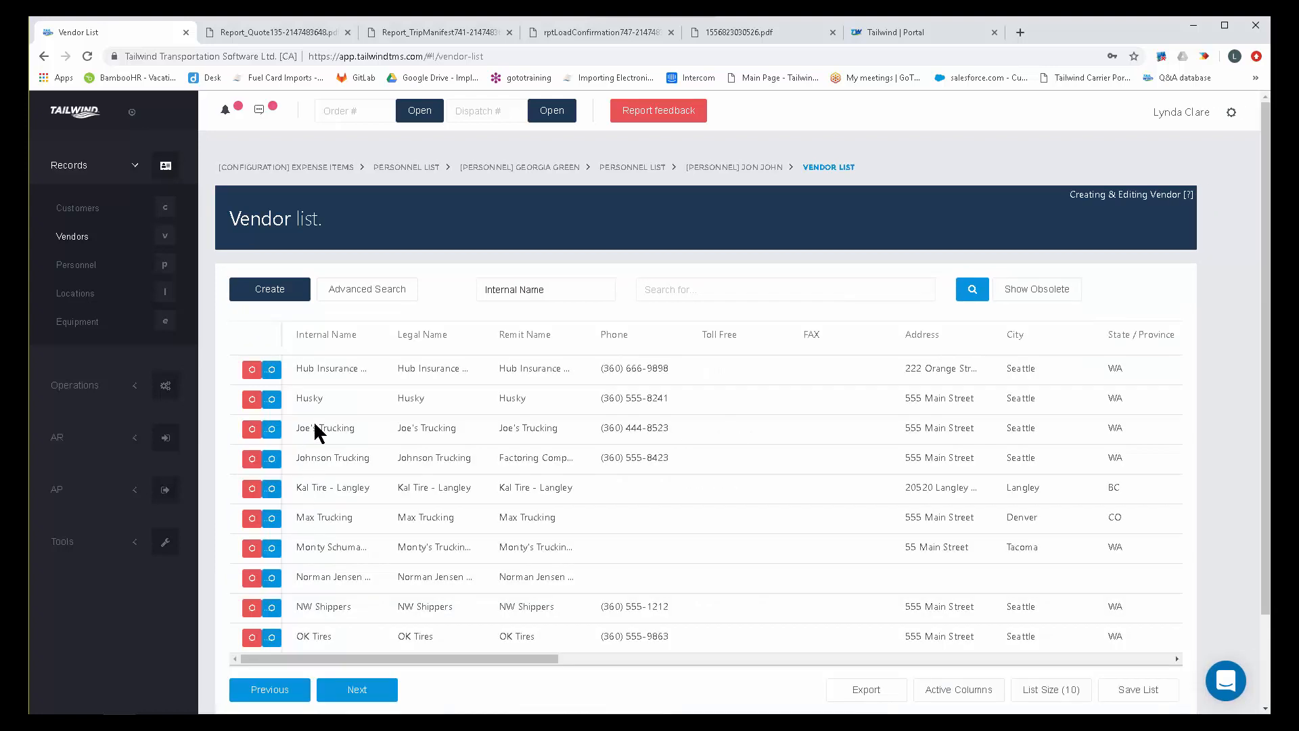
click(249, 549)
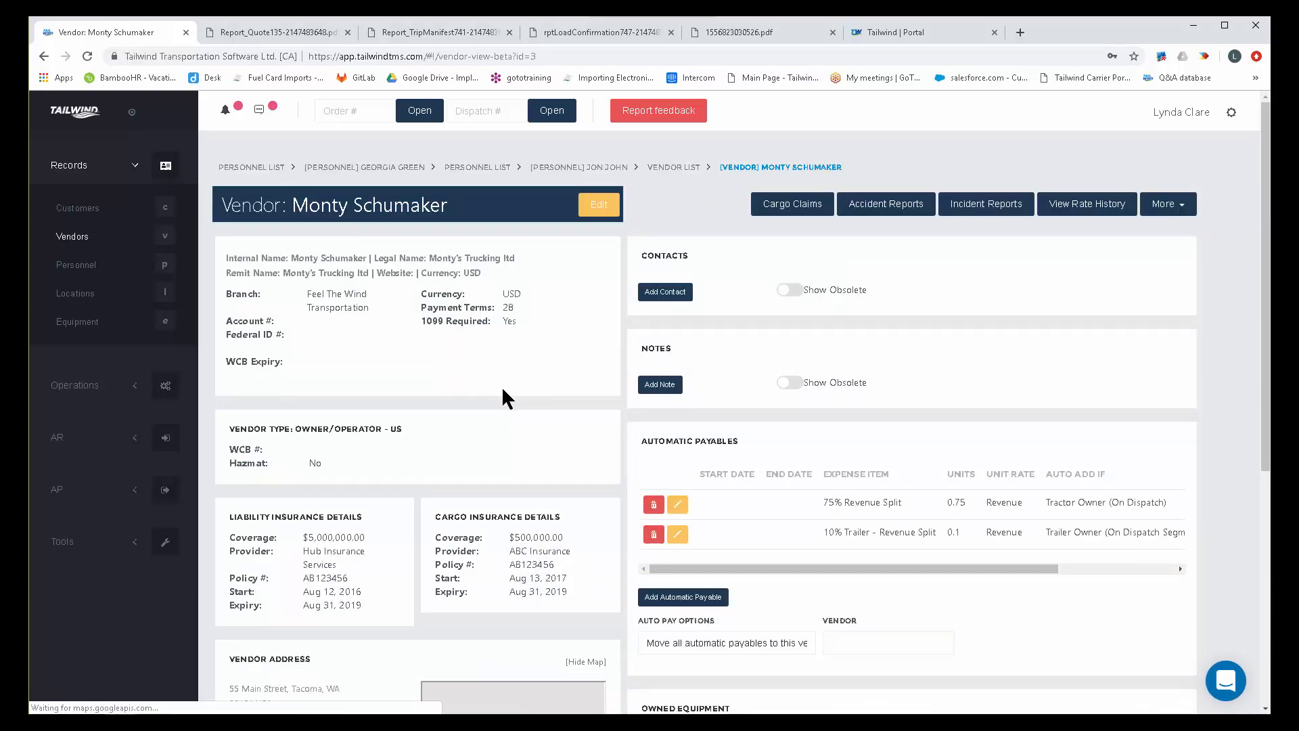
Examine the vendor's 75% Revenue Split and 10% Trailer - Revenue Split automatic payables, and view the blank form for adding another.
drag(740, 440, 639, 452)
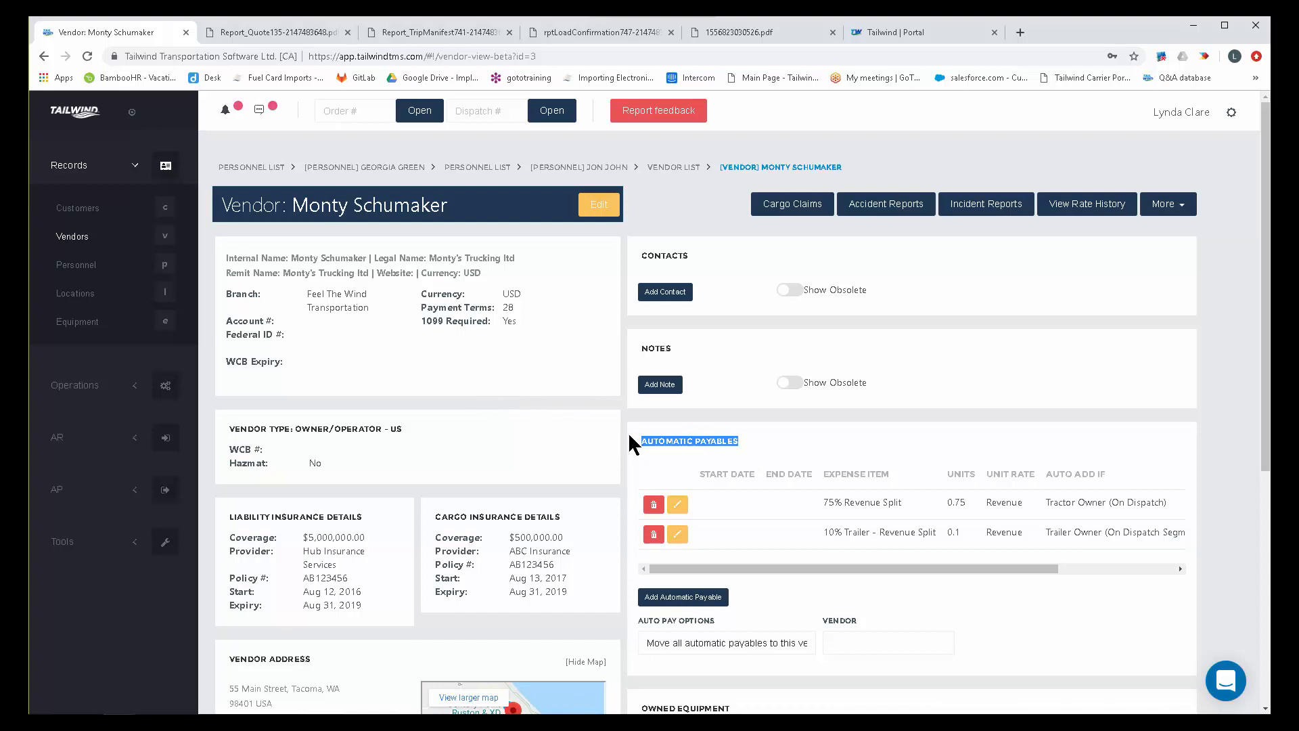
drag(911, 500, 808, 511)
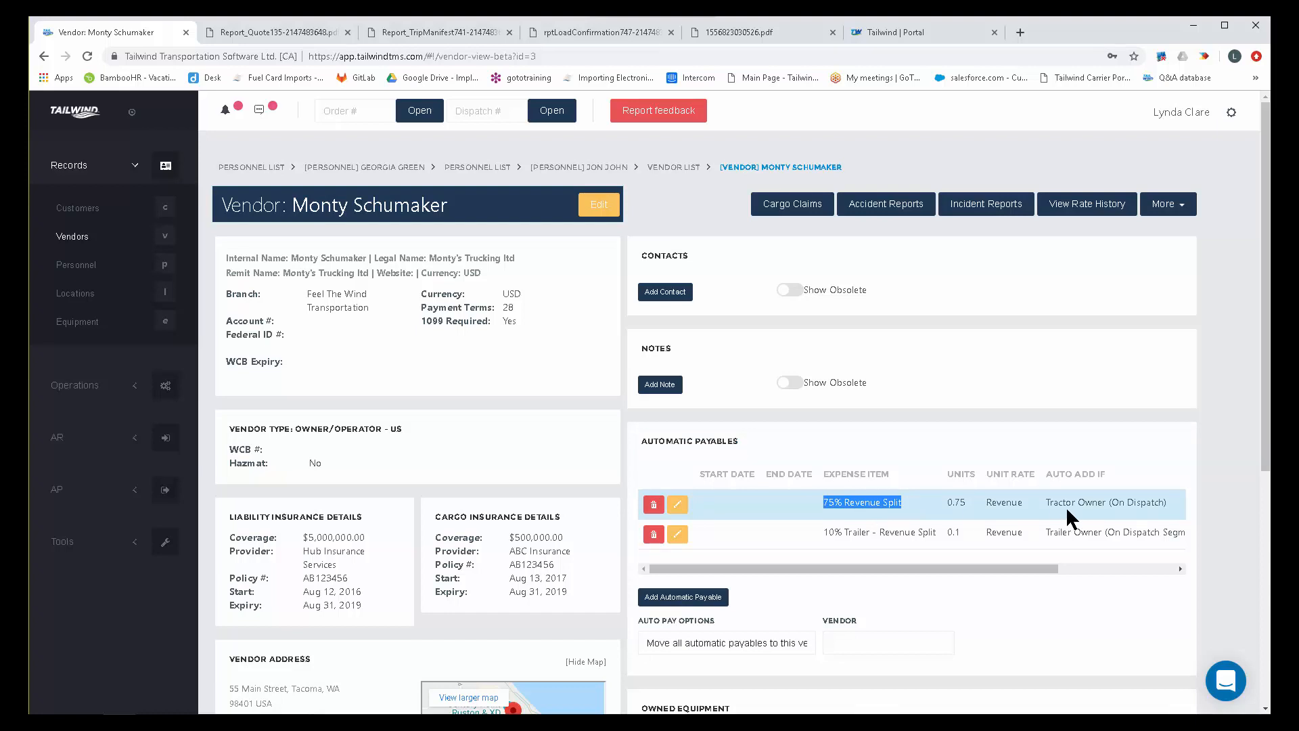
drag(1160, 504, 1054, 508)
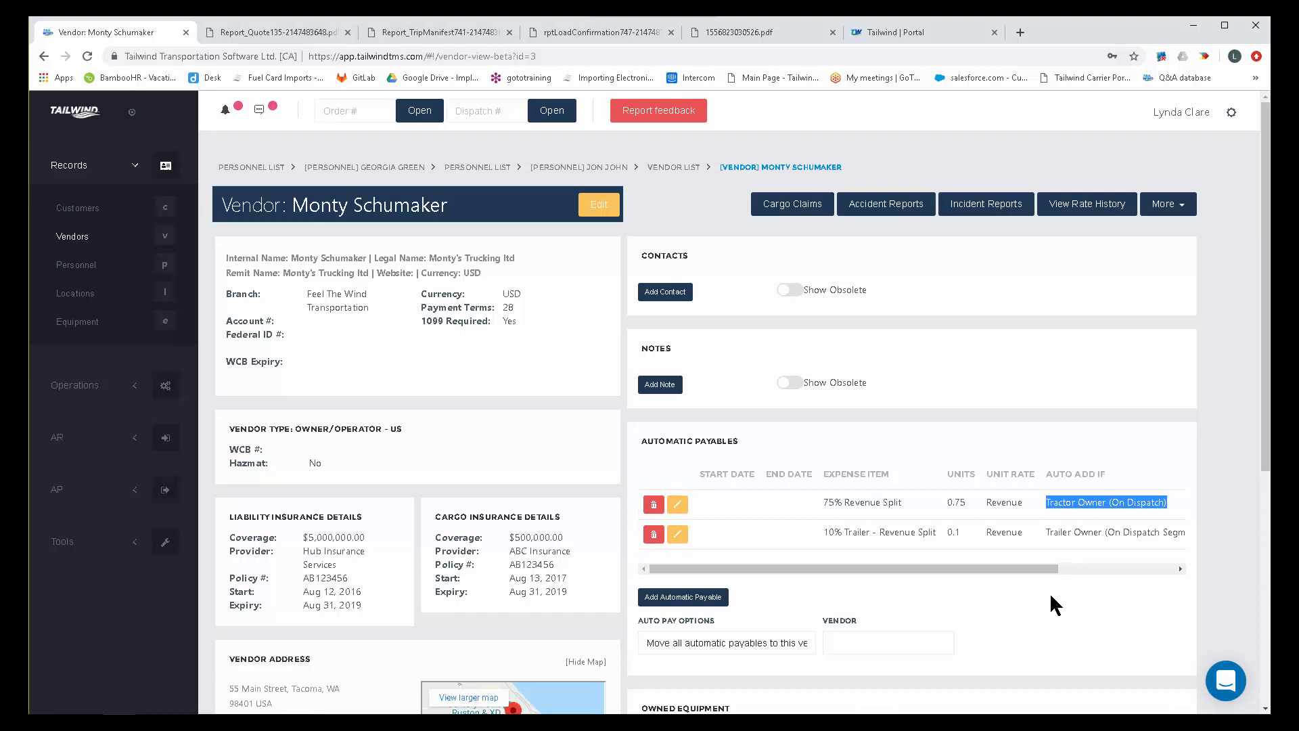
click(940, 533)
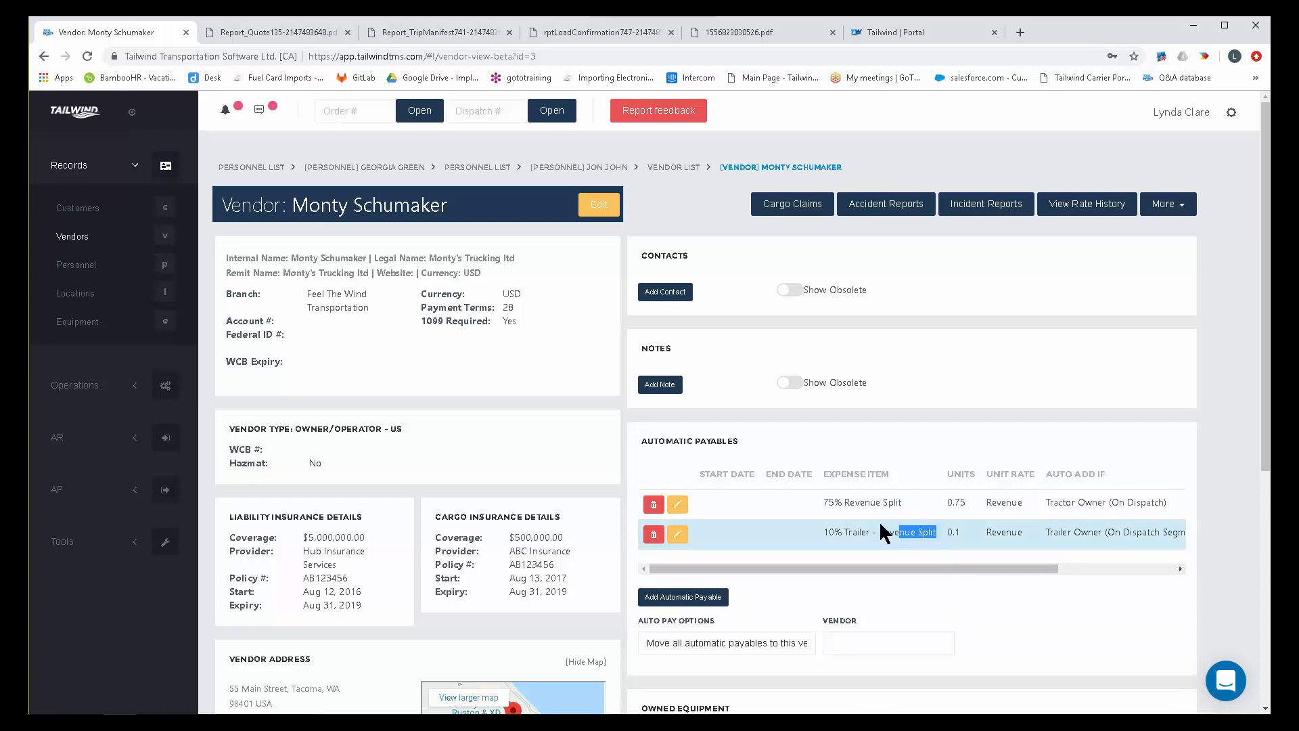
drag(834, 532, 812, 522)
drag(1046, 533, 1149, 534)
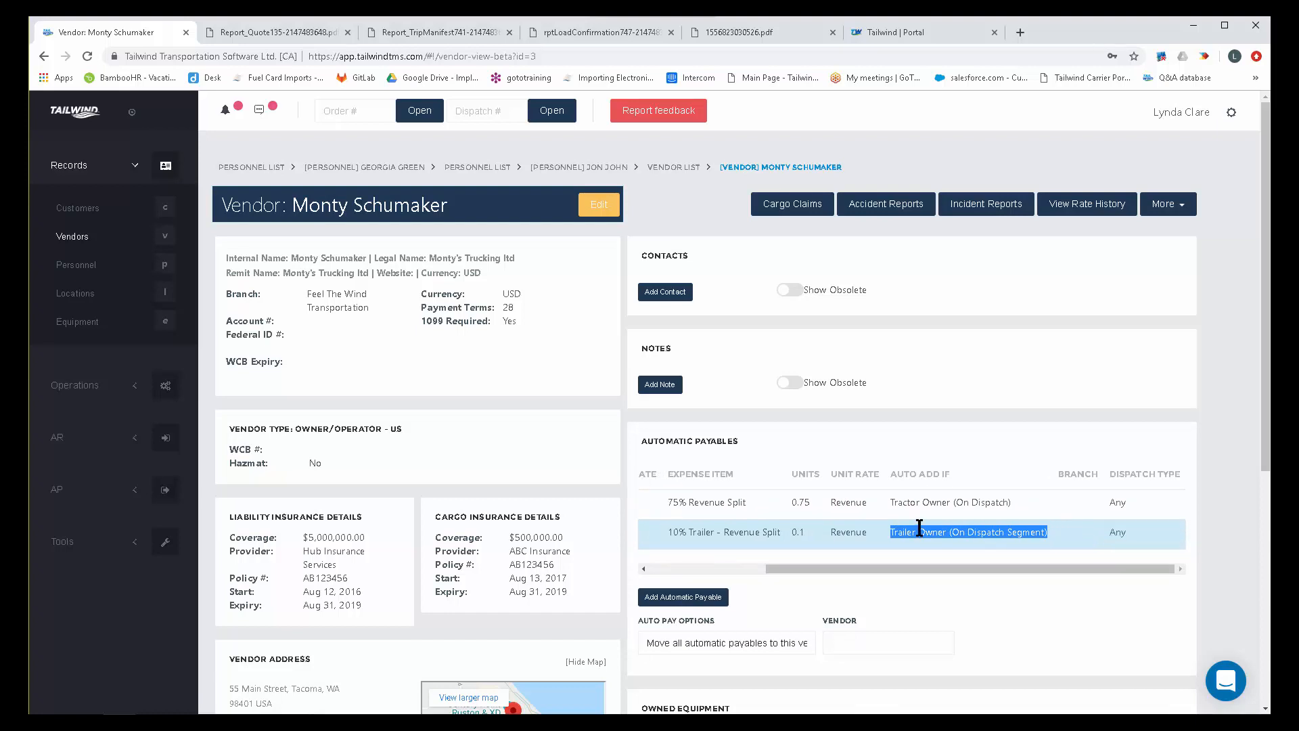
drag(859, 568, 688, 605)
click(688, 597)
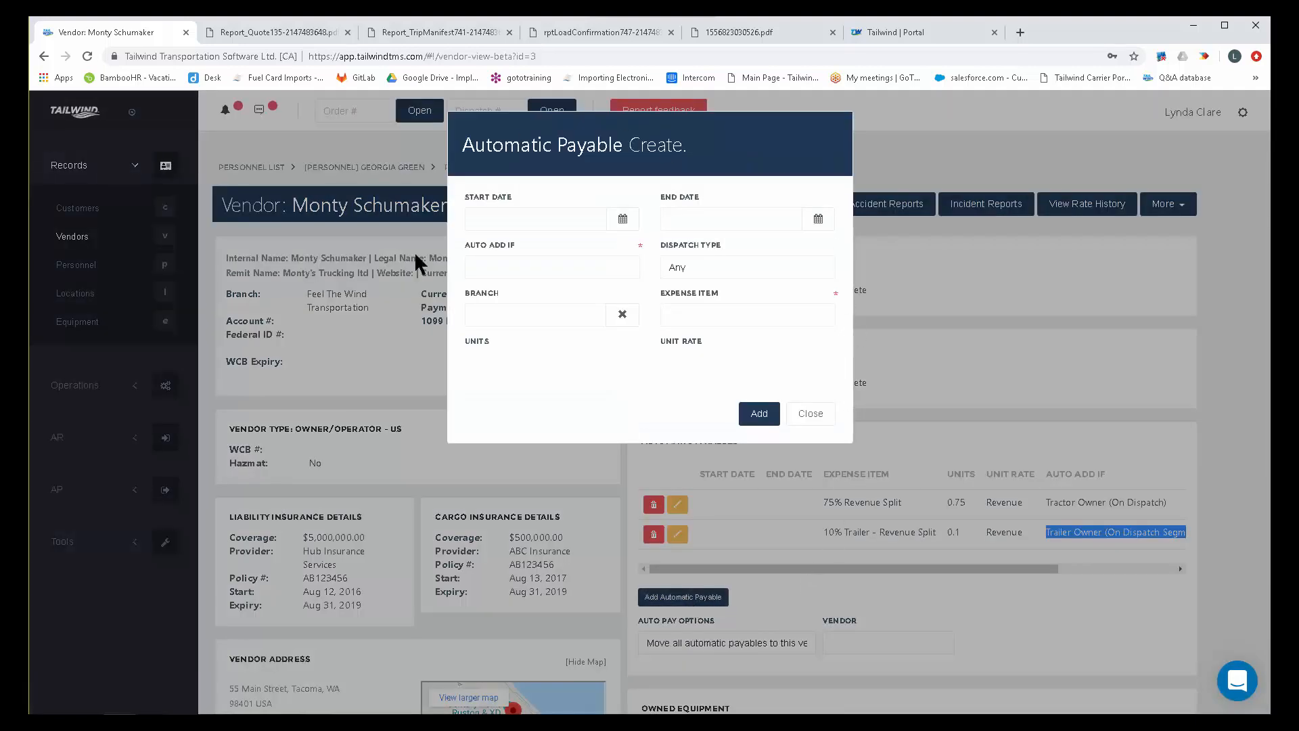
click(811, 414)
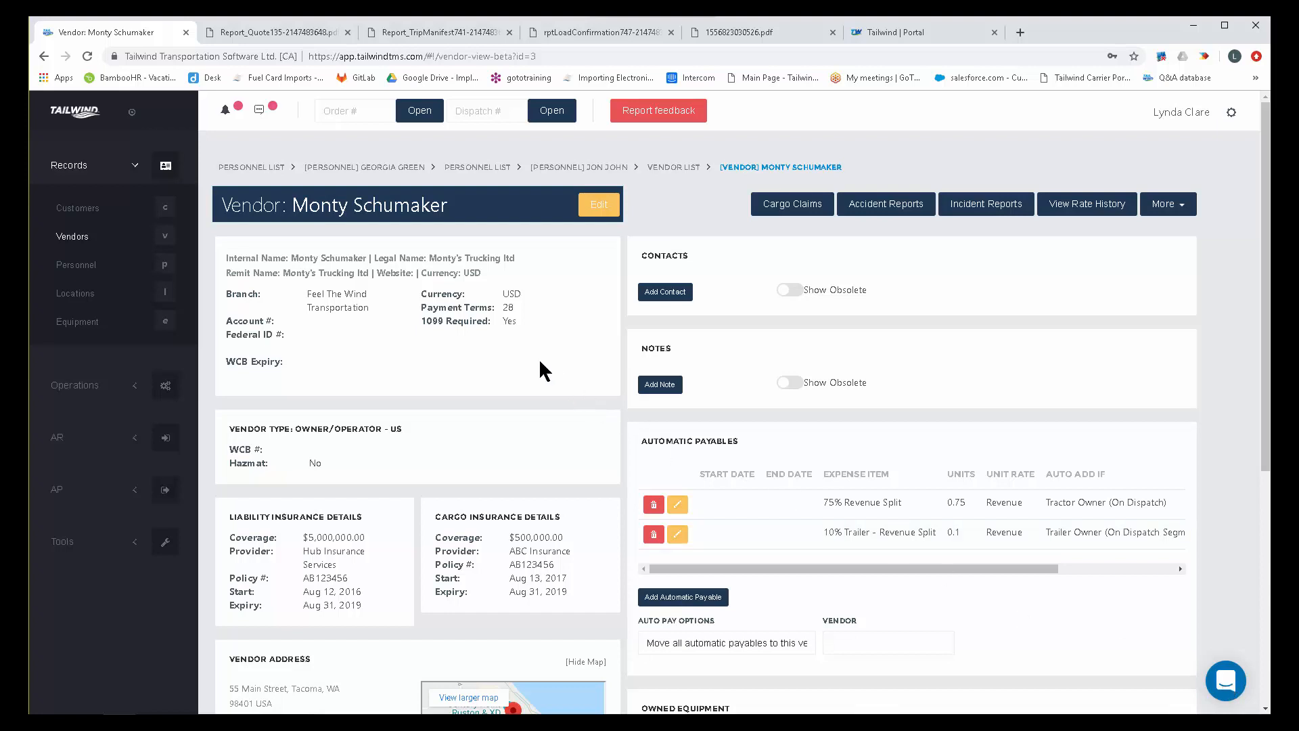
Open the configuration area and look through its financial and document setup options.
click(1231, 113)
click(1177, 169)
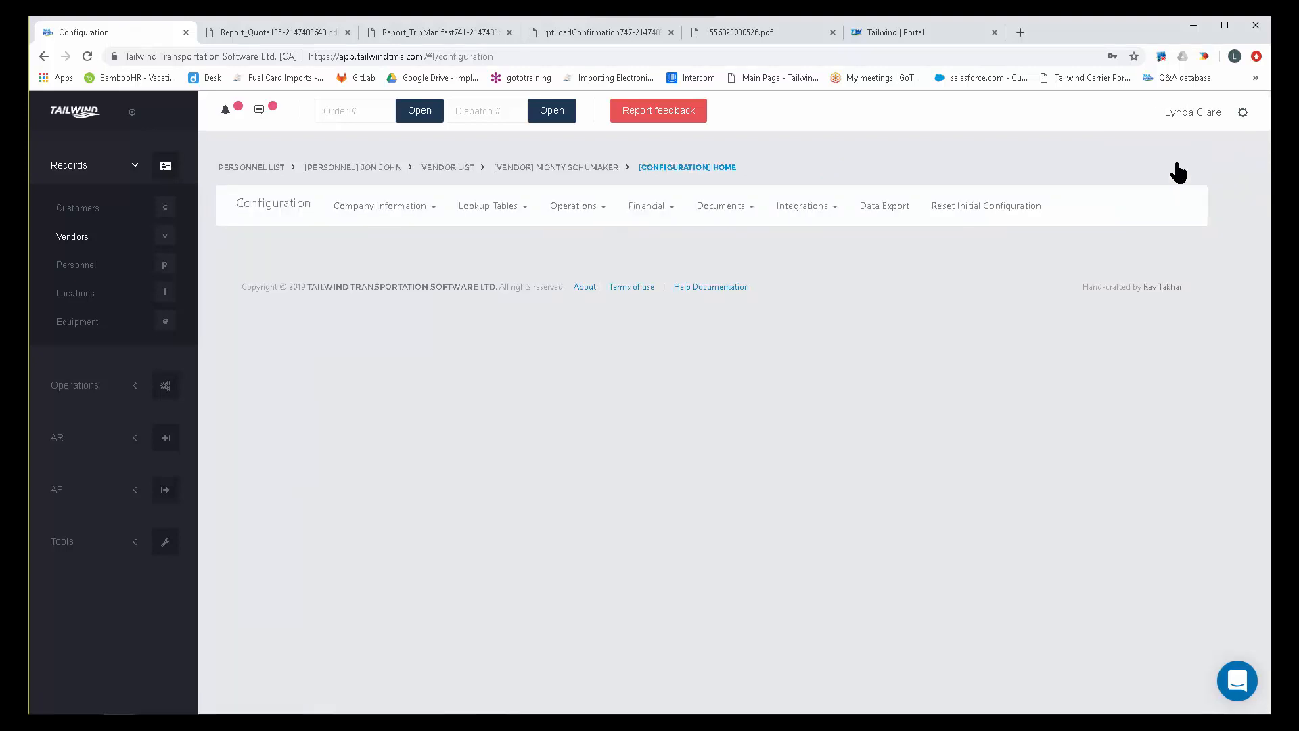
click(644, 208)
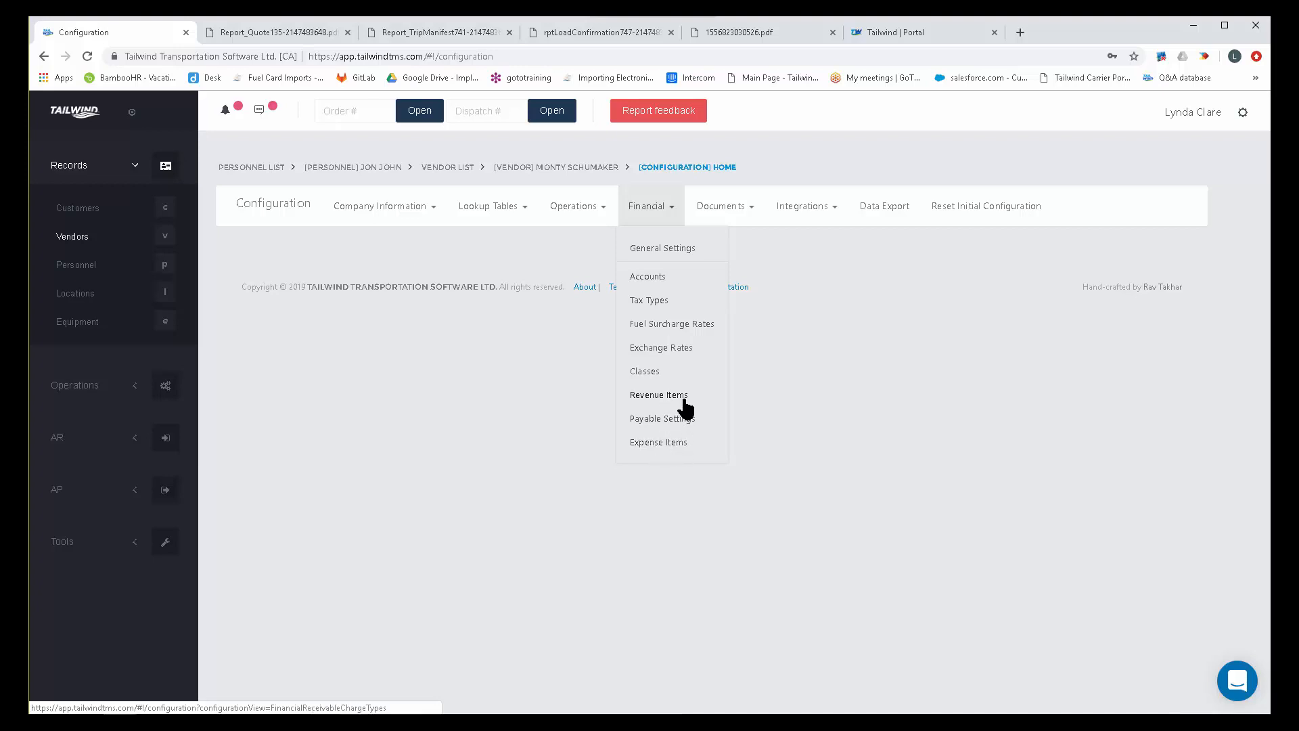
click(731, 211)
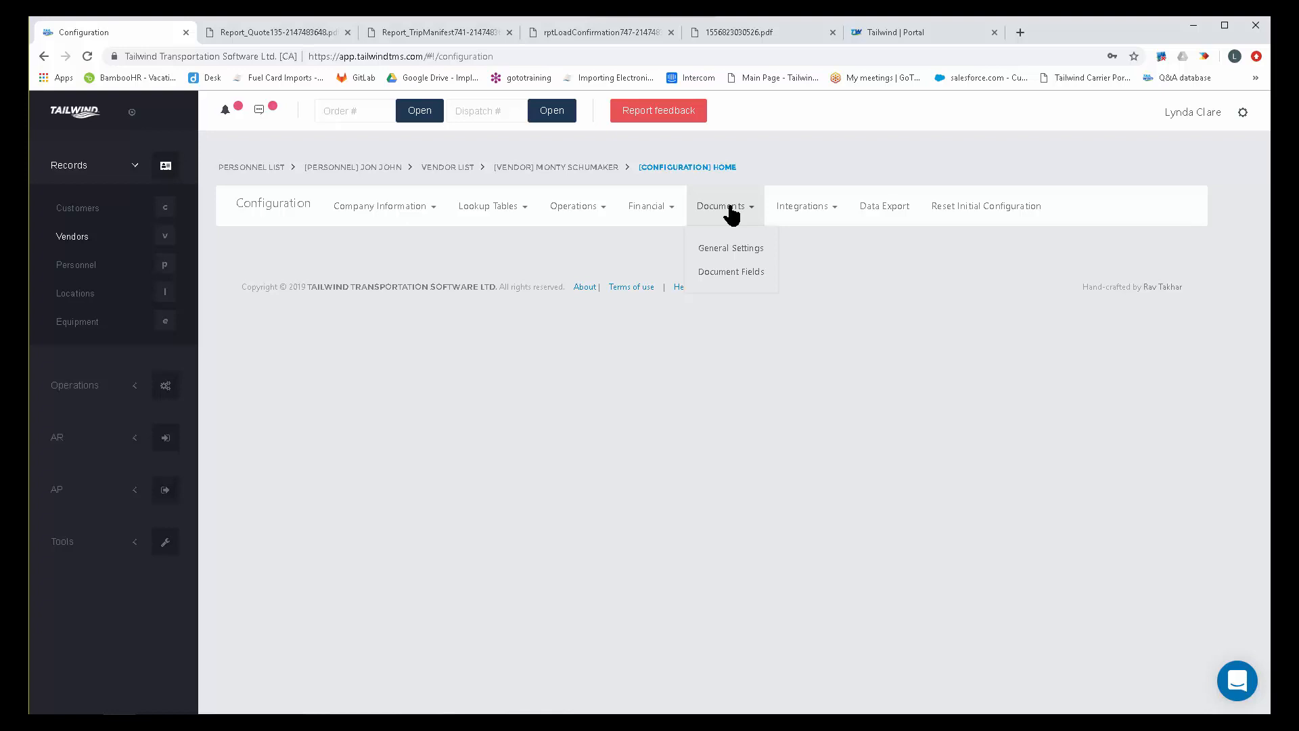
Examine the thank-you message and the terms and conditions text on the quotation PDF.
click(288, 35)
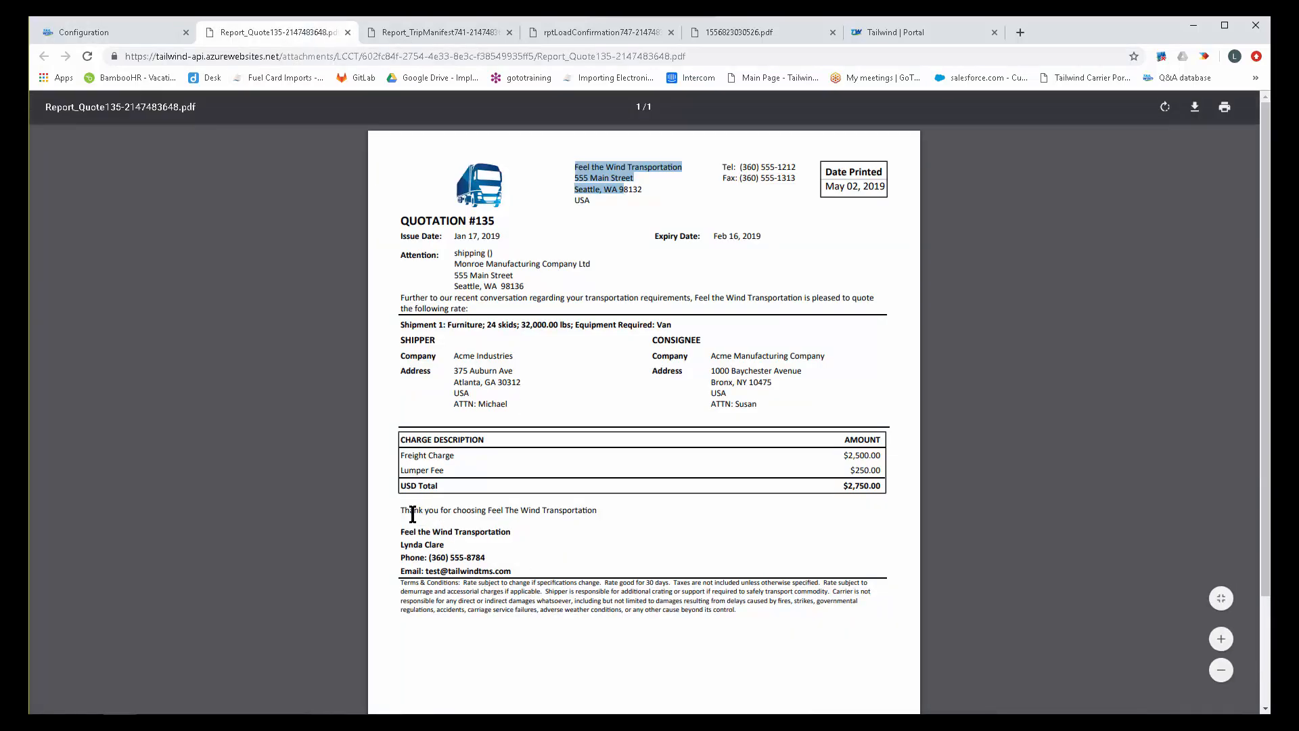
drag(401, 512, 604, 508)
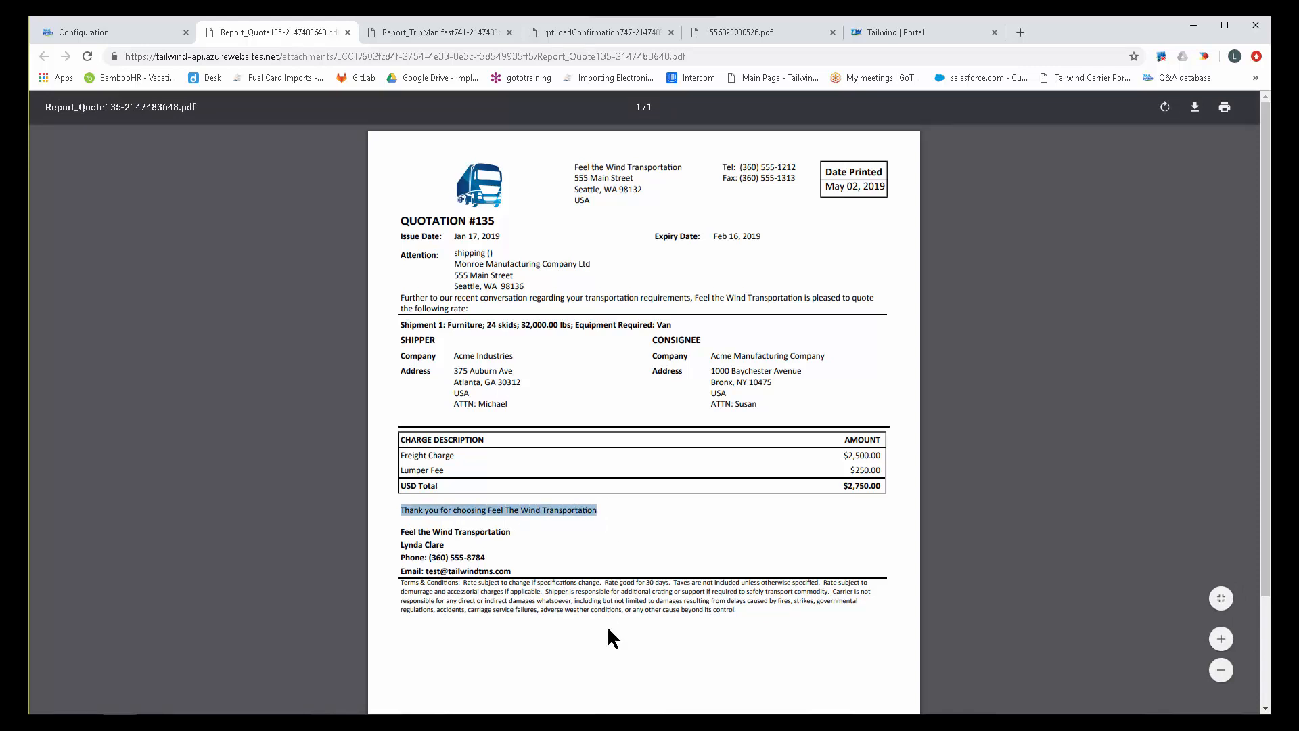
drag(401, 582, 721, 609)
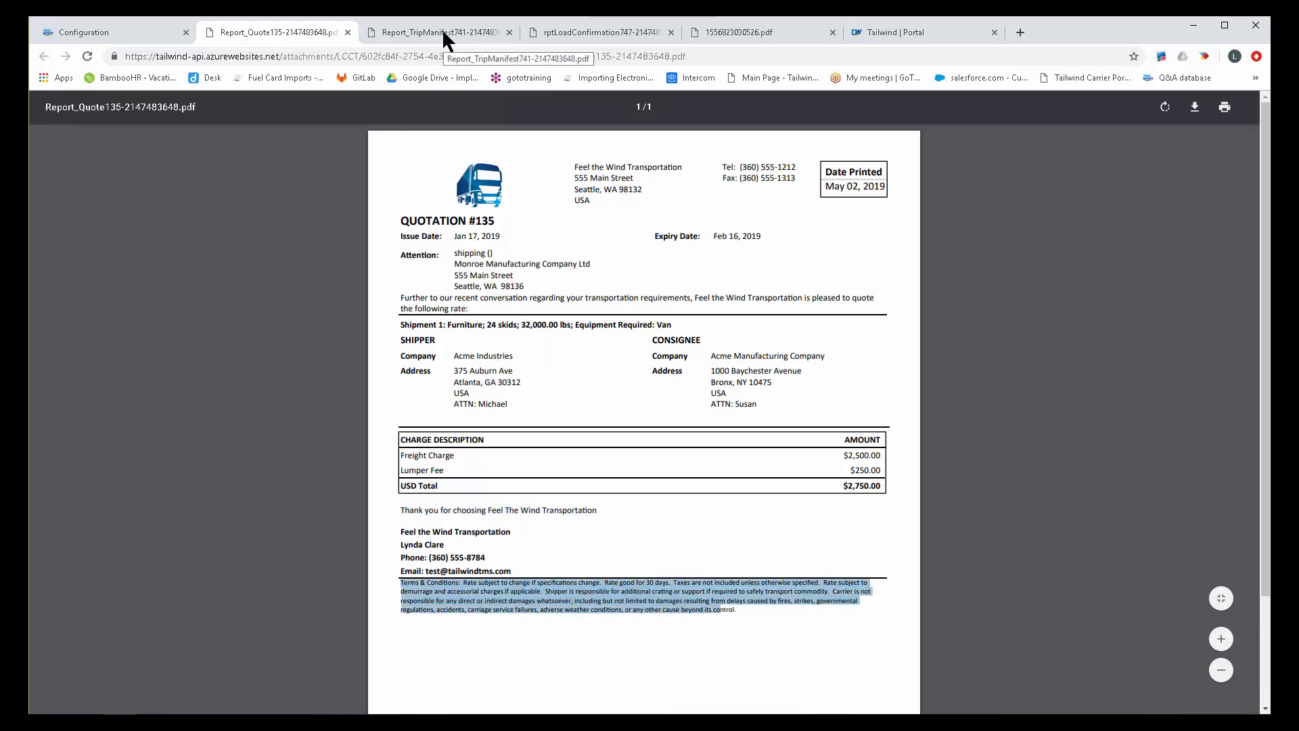
Examine the thank-you message and the loading terms and conditions on the load confirmation PDF.
click(558, 29)
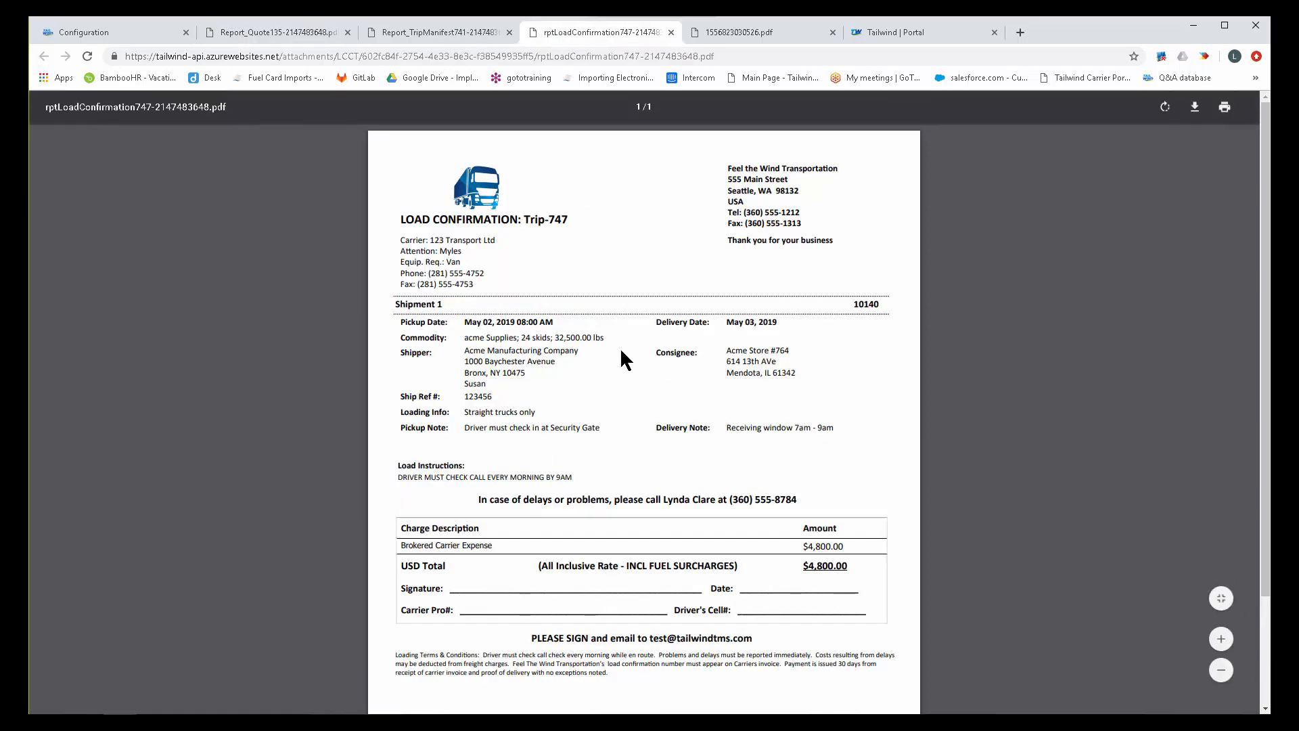
drag(725, 242, 839, 242)
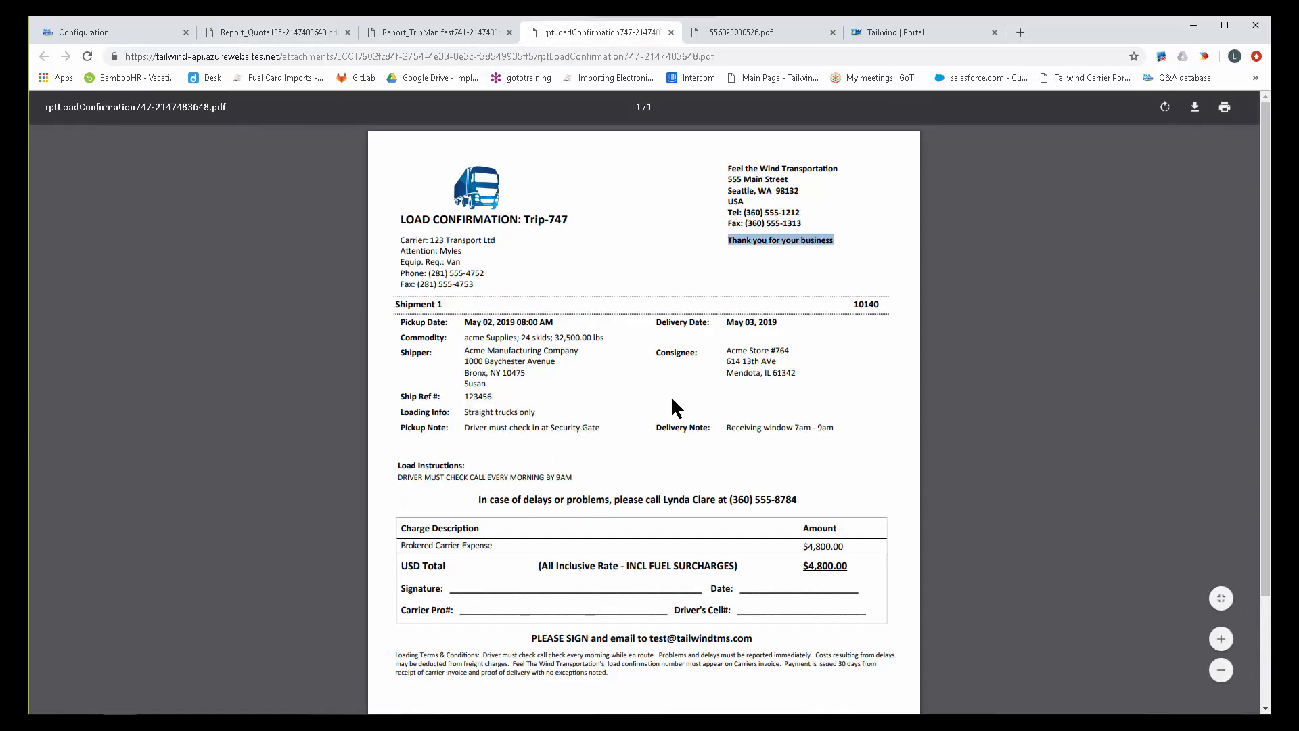
drag(395, 651, 629, 700)
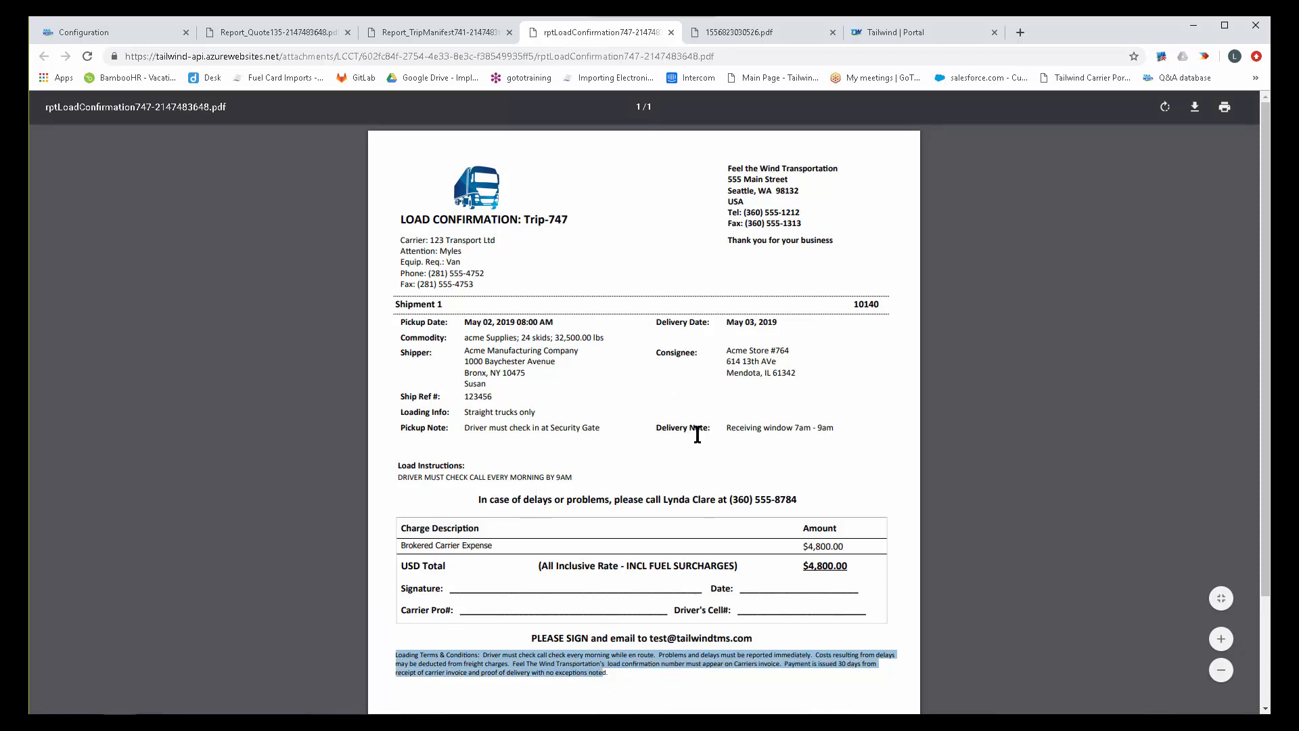
Examine the claims notice and the thank-you message on the invoice PDF.
click(760, 33)
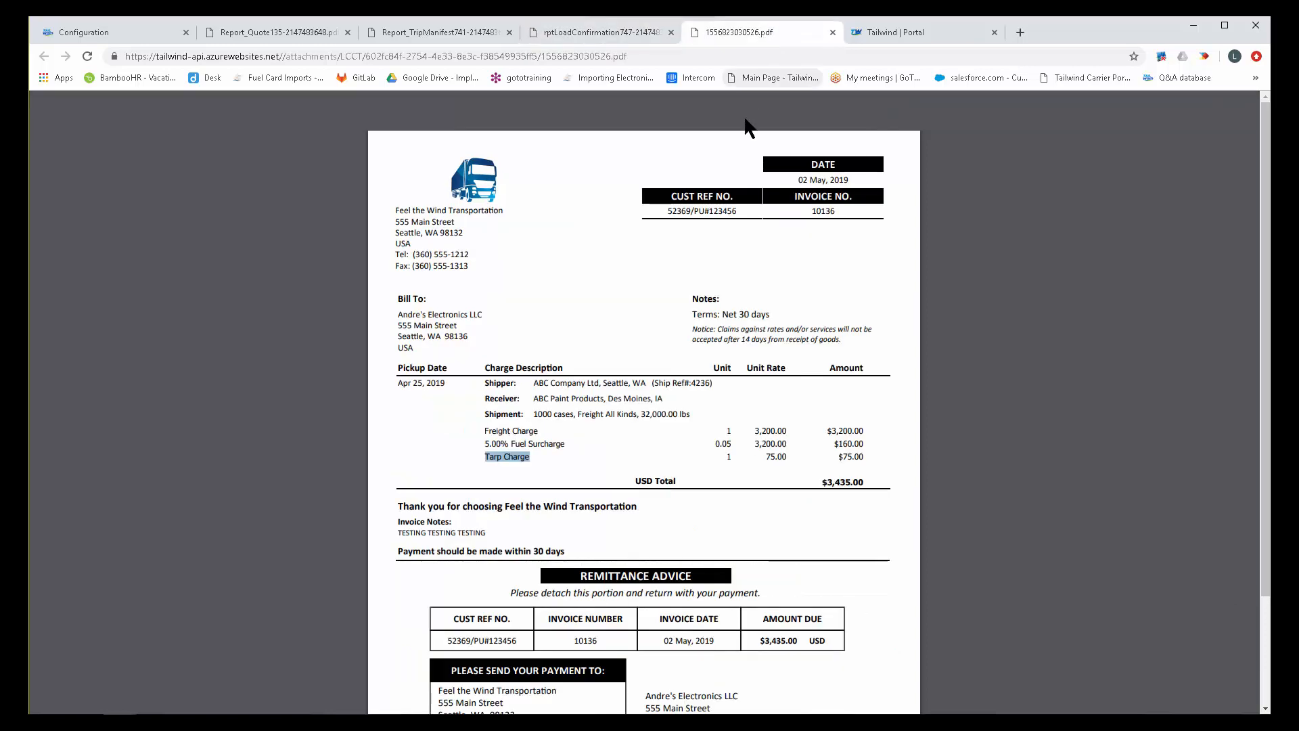
drag(691, 328, 839, 345)
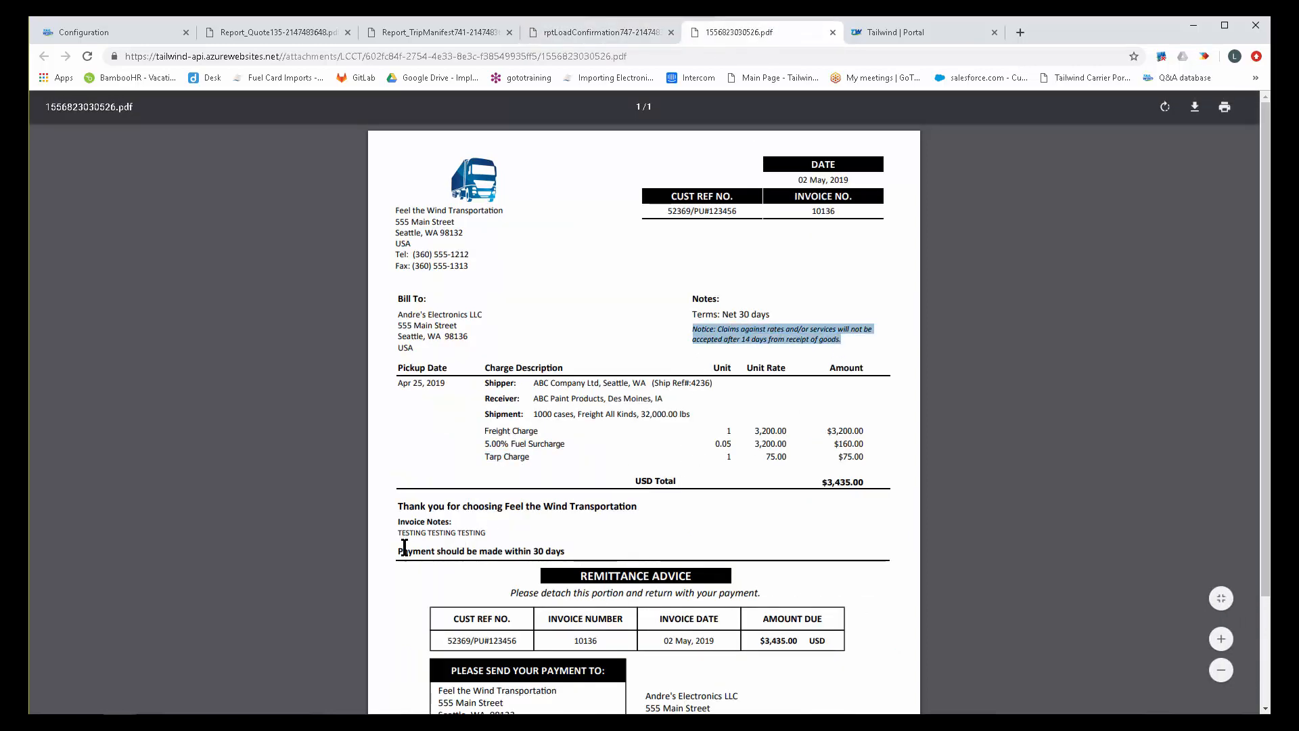
drag(397, 506, 642, 518)
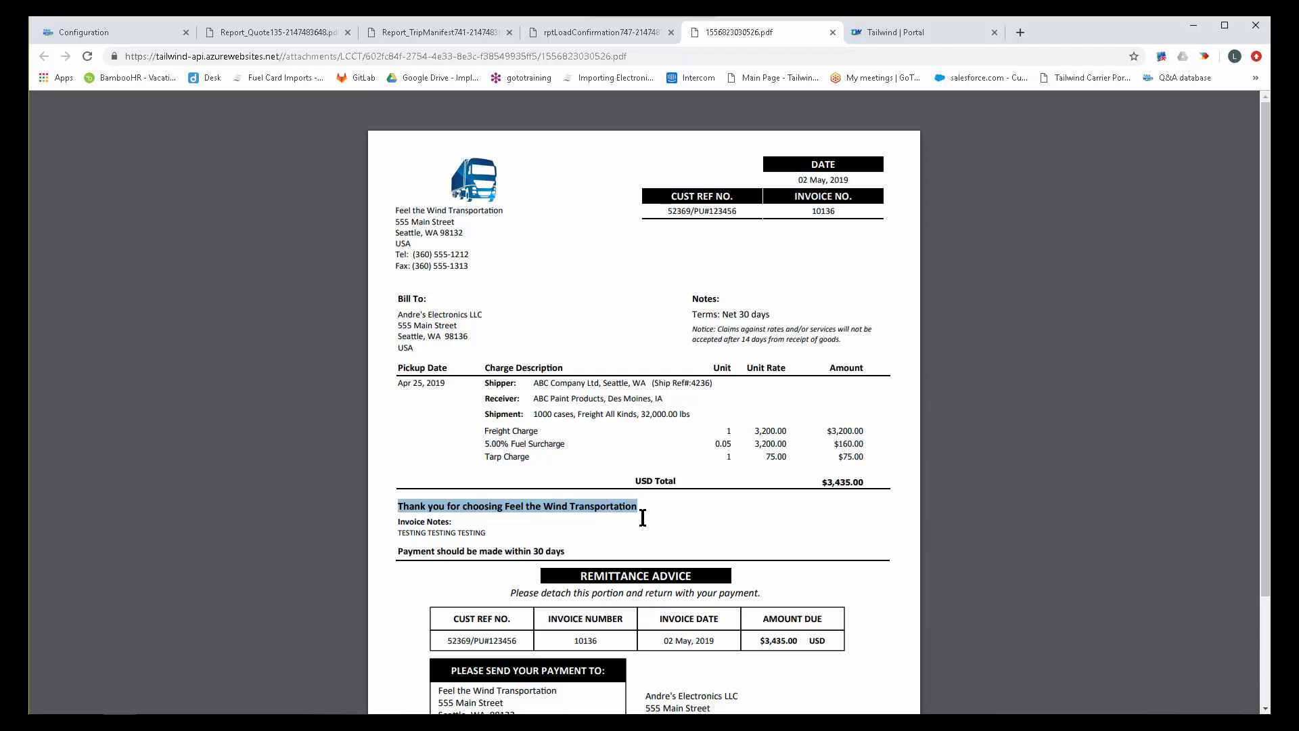
Open the Document Fields configuration and view the field text for BOL Certify and BOL Terms.
click(107, 34)
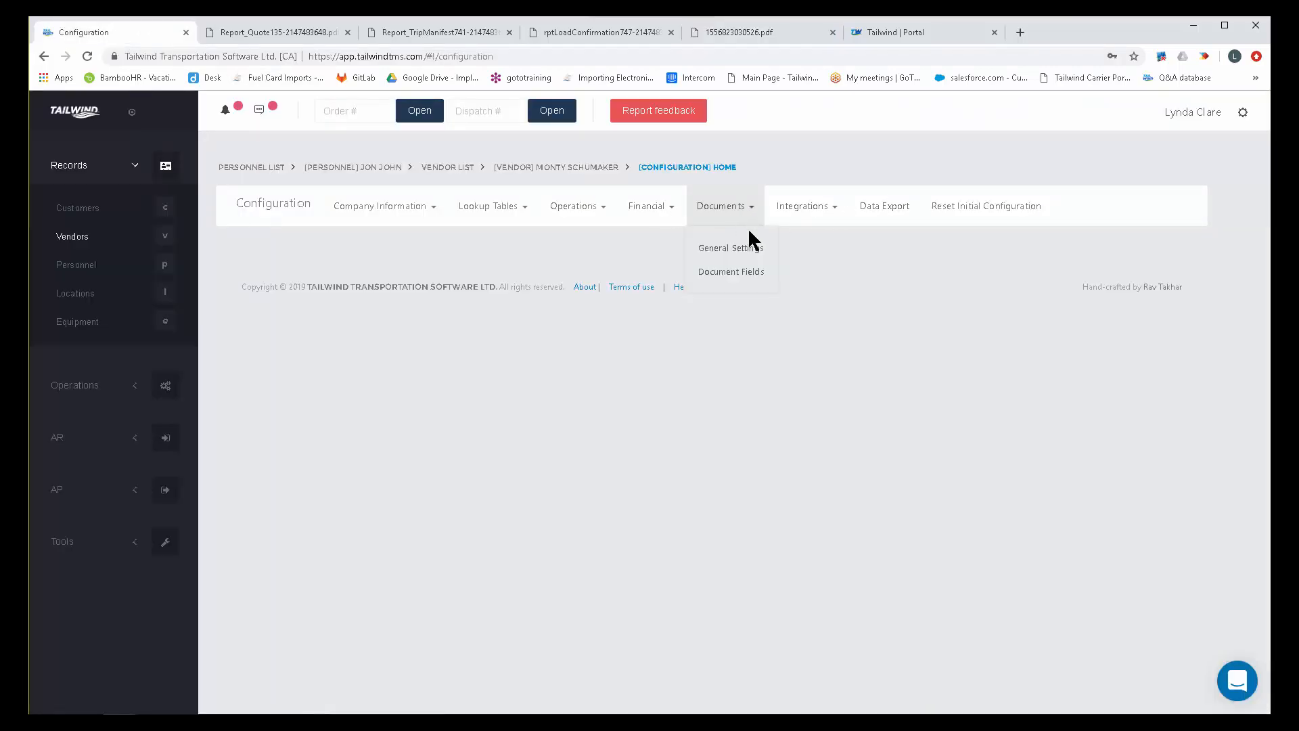
click(726, 273)
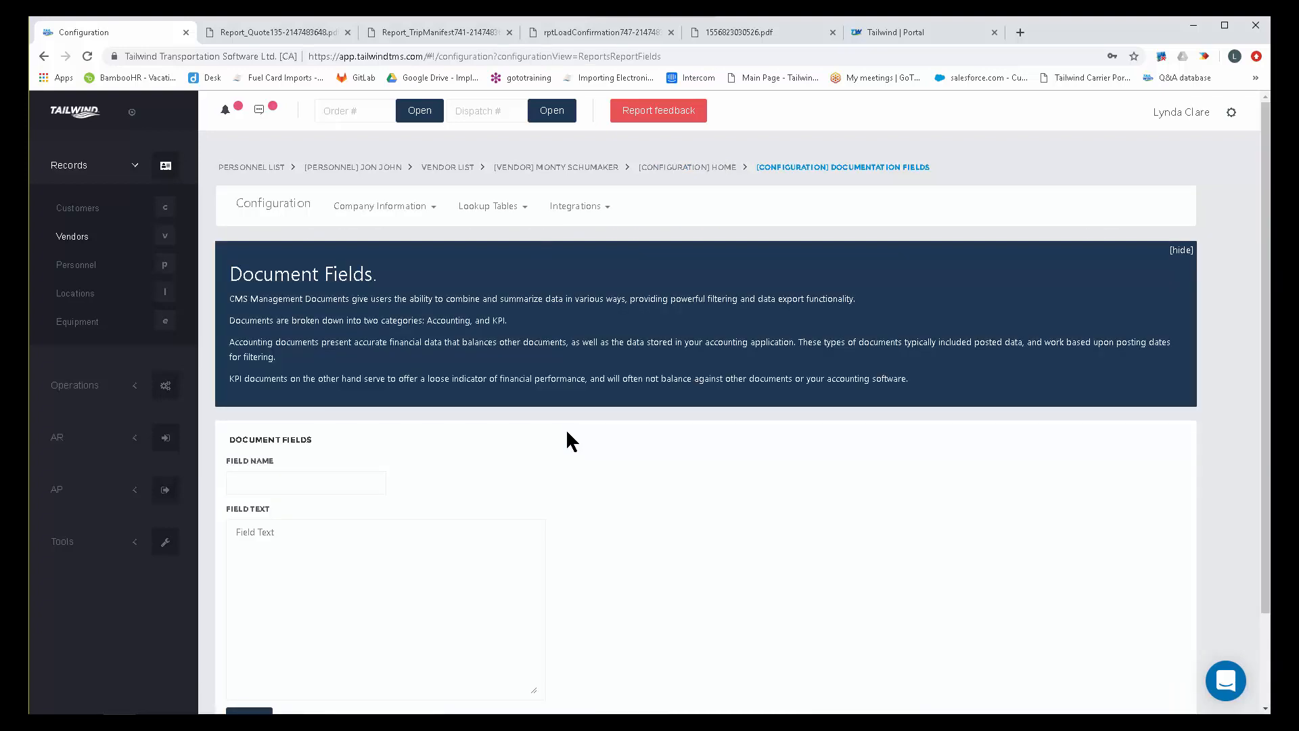
click(349, 484)
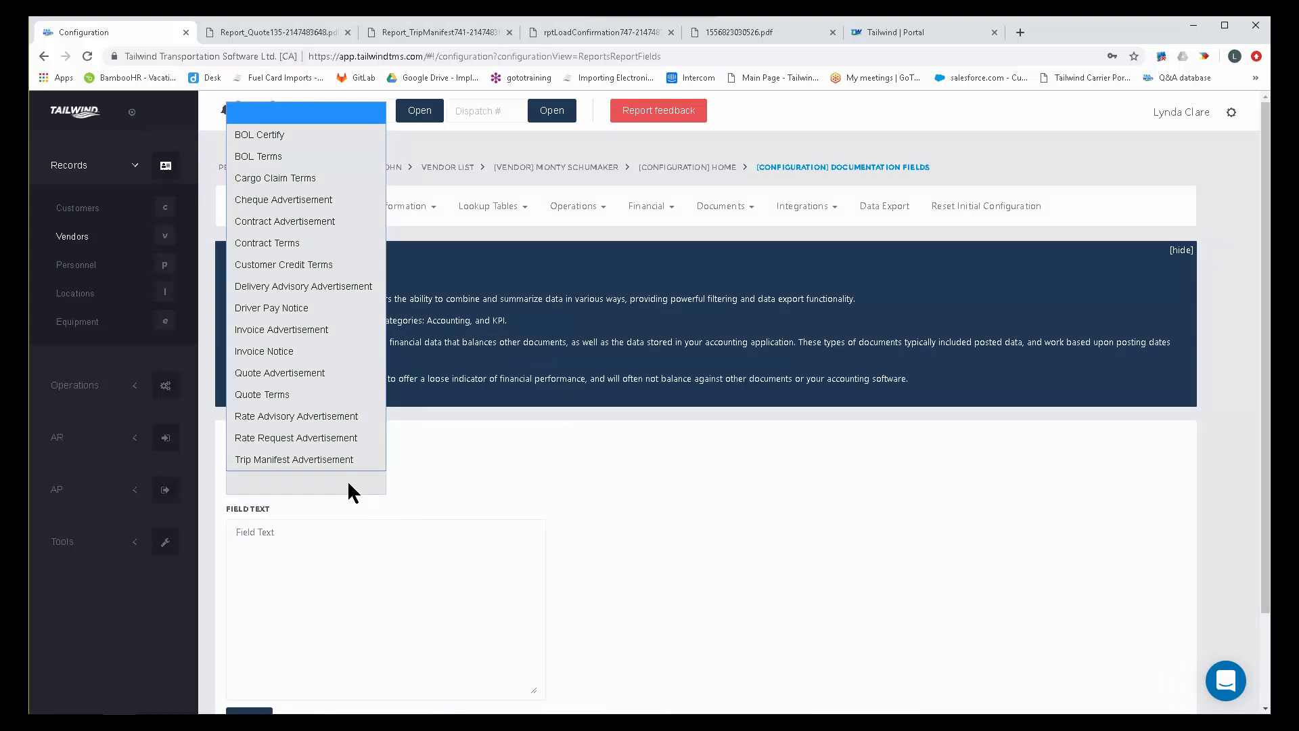
click(286, 134)
click(305, 491)
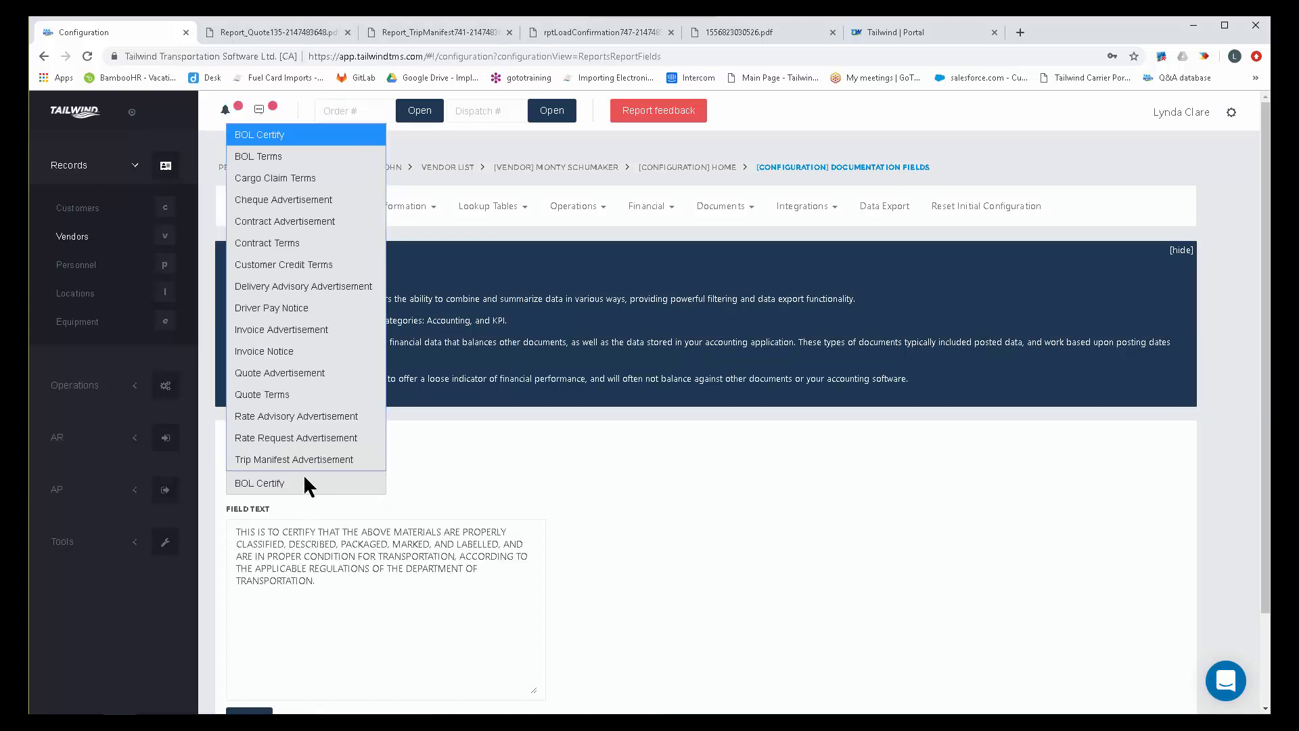
click(301, 161)
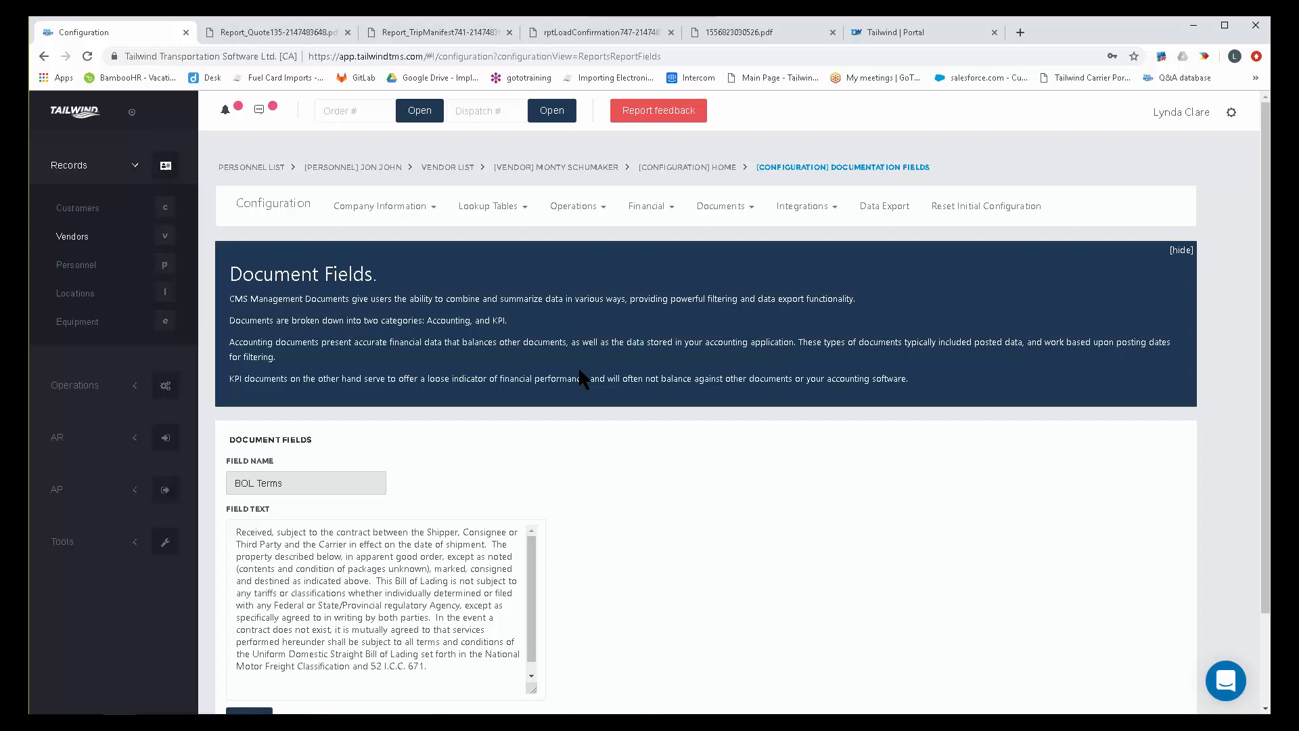
scroll(640, 445, down, 2)
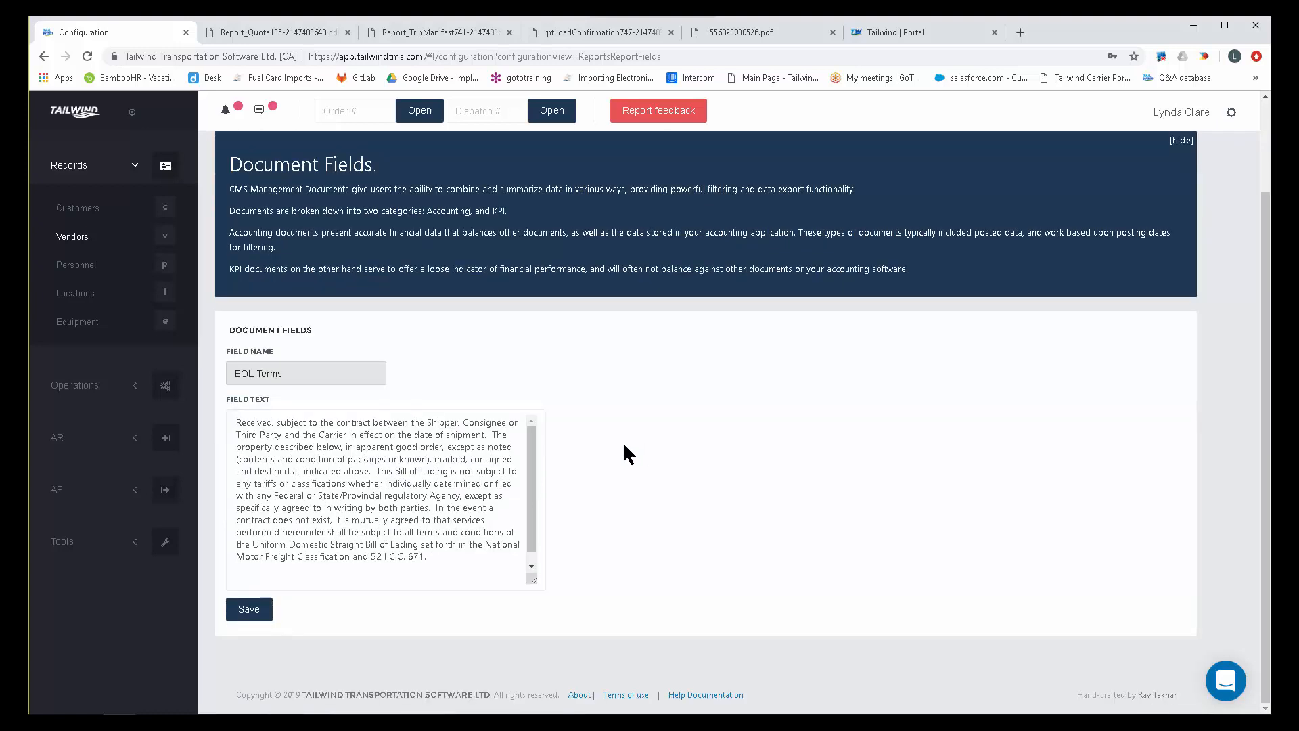
Display the Quote Terms document field and compare its text with the terms printed on the quotation PDF.
click(354, 377)
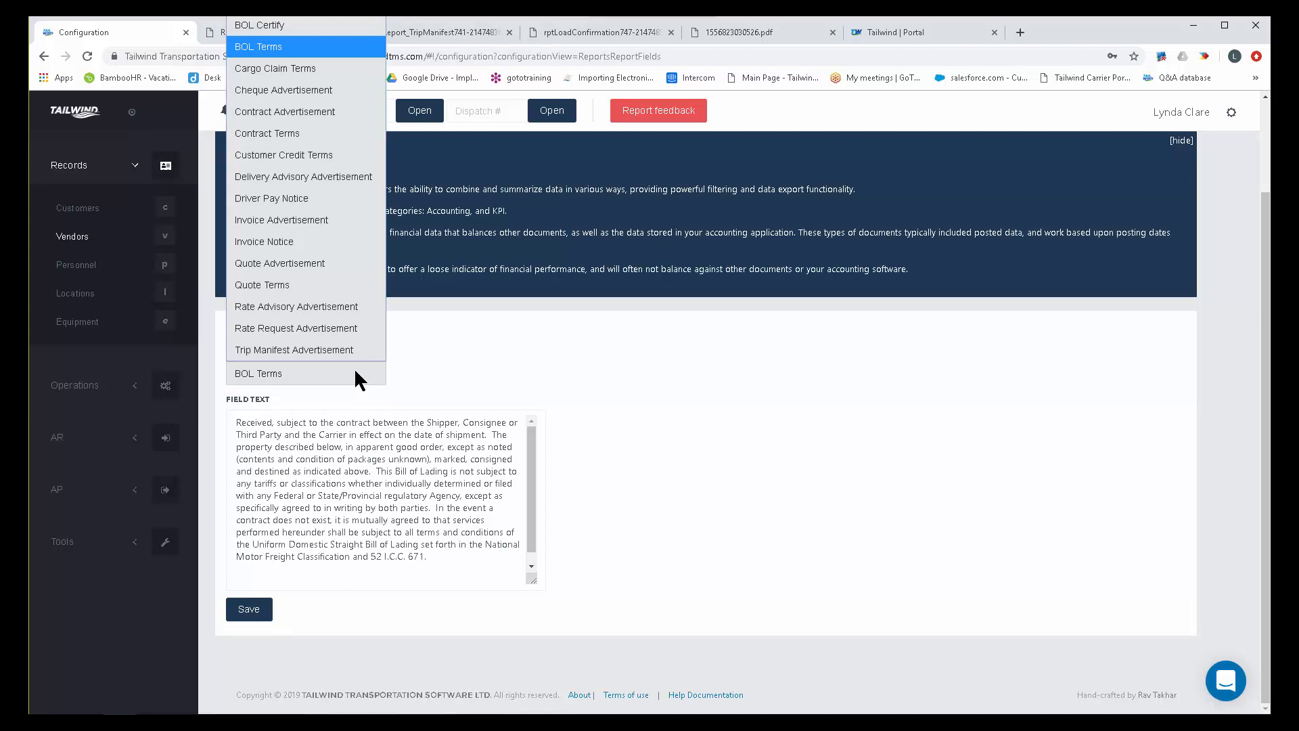
click(262, 284)
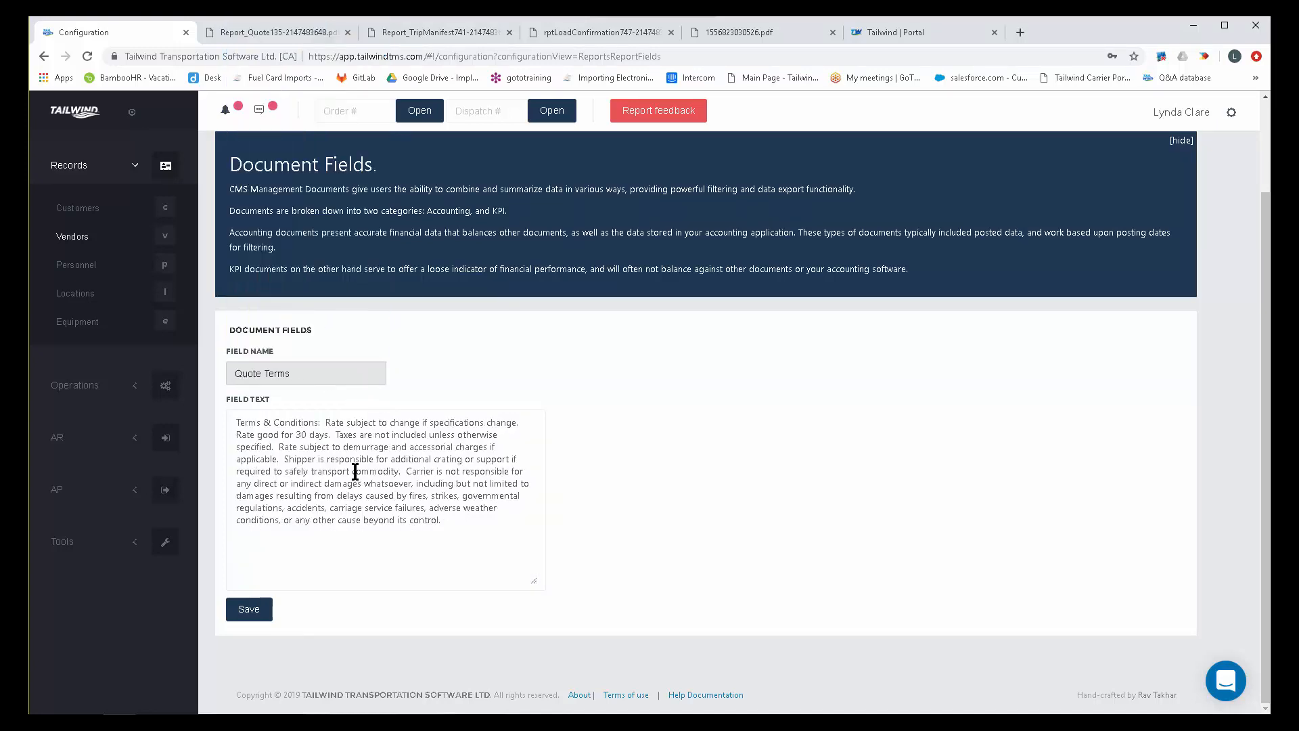
click(270, 34)
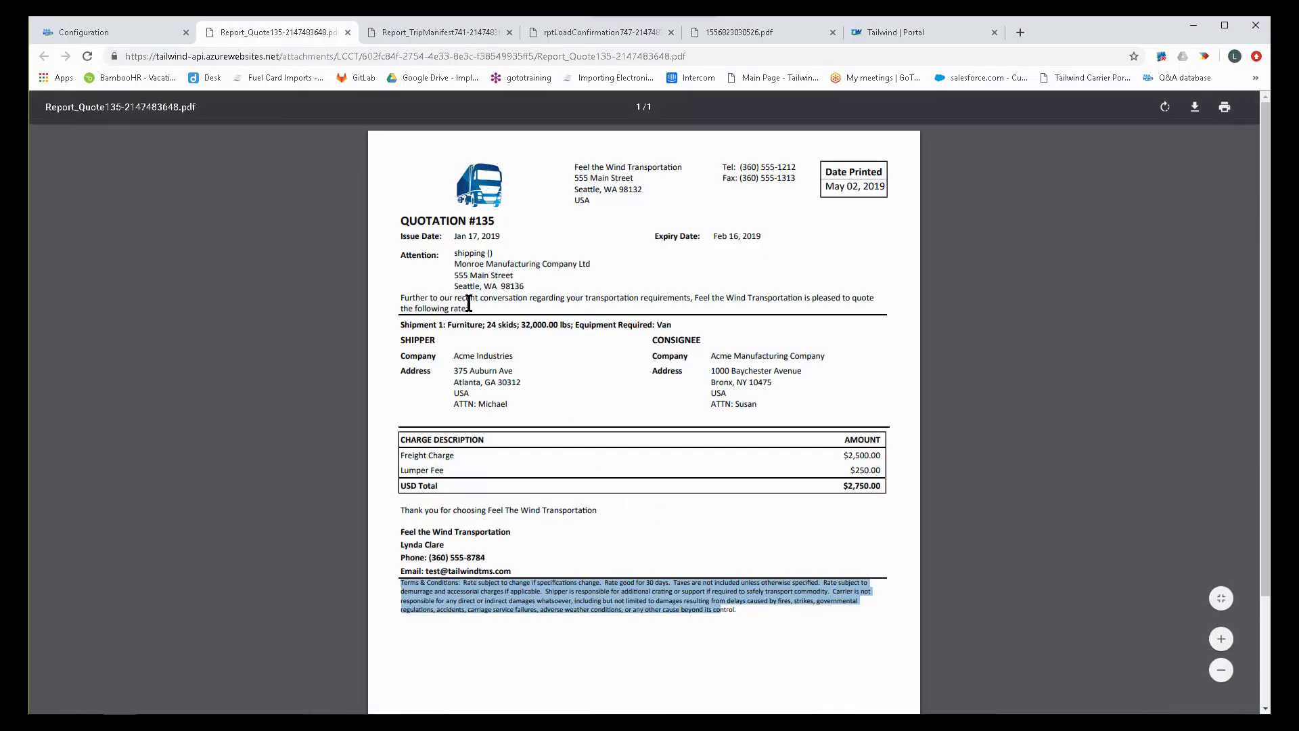
click(92, 35)
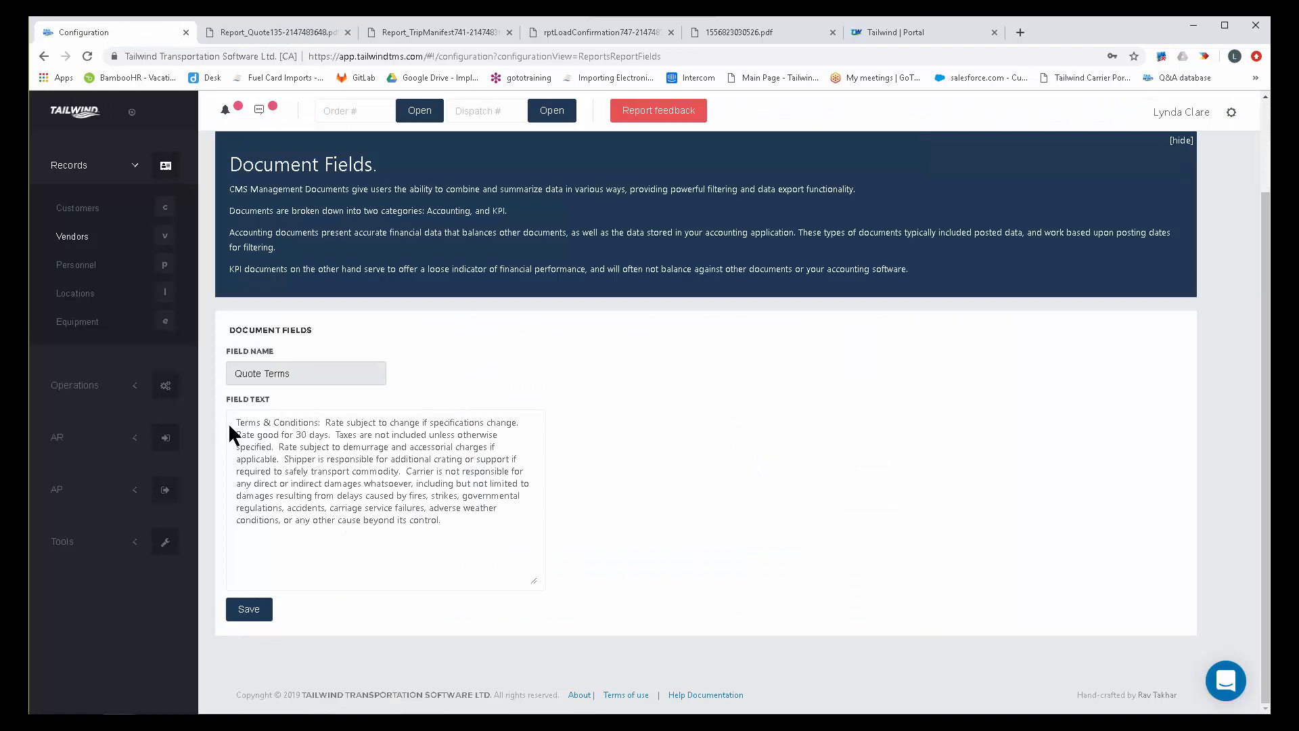
drag(237, 422, 454, 546)
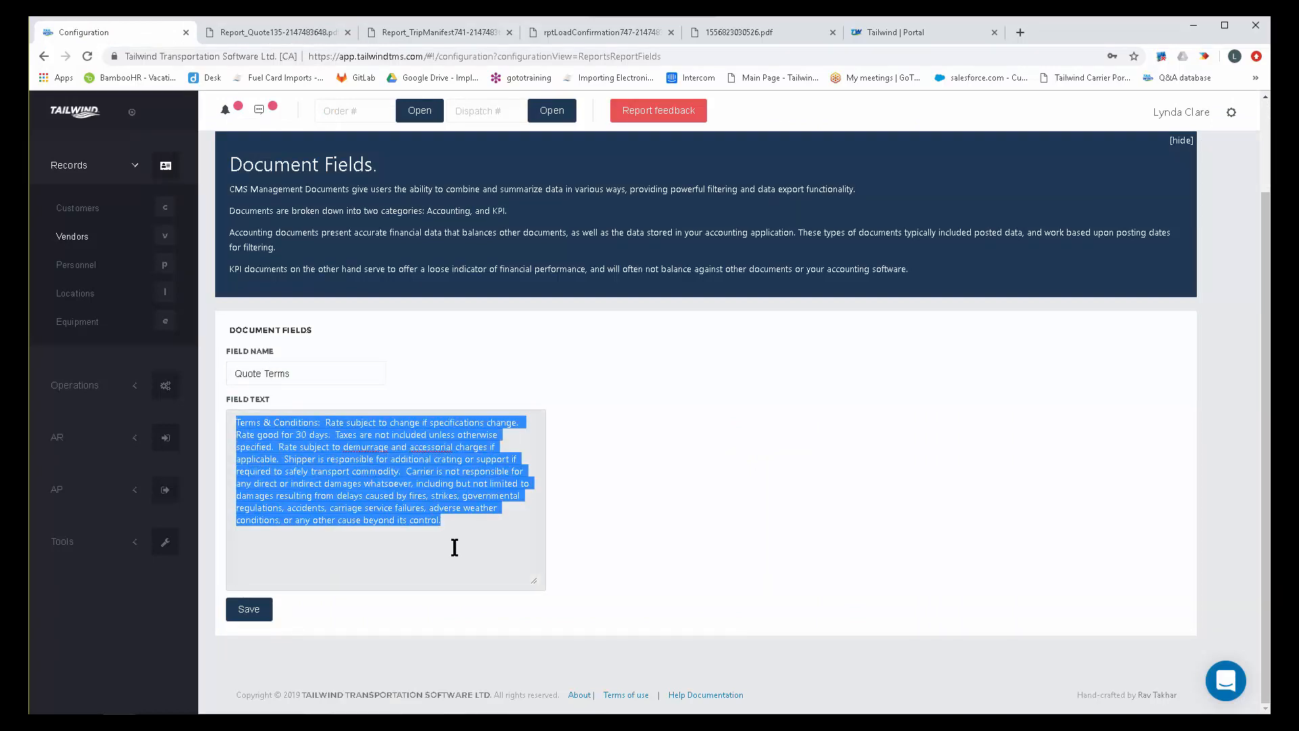
Replace the Quote Terms field text with "Terms & Conditions".
text(Terms )
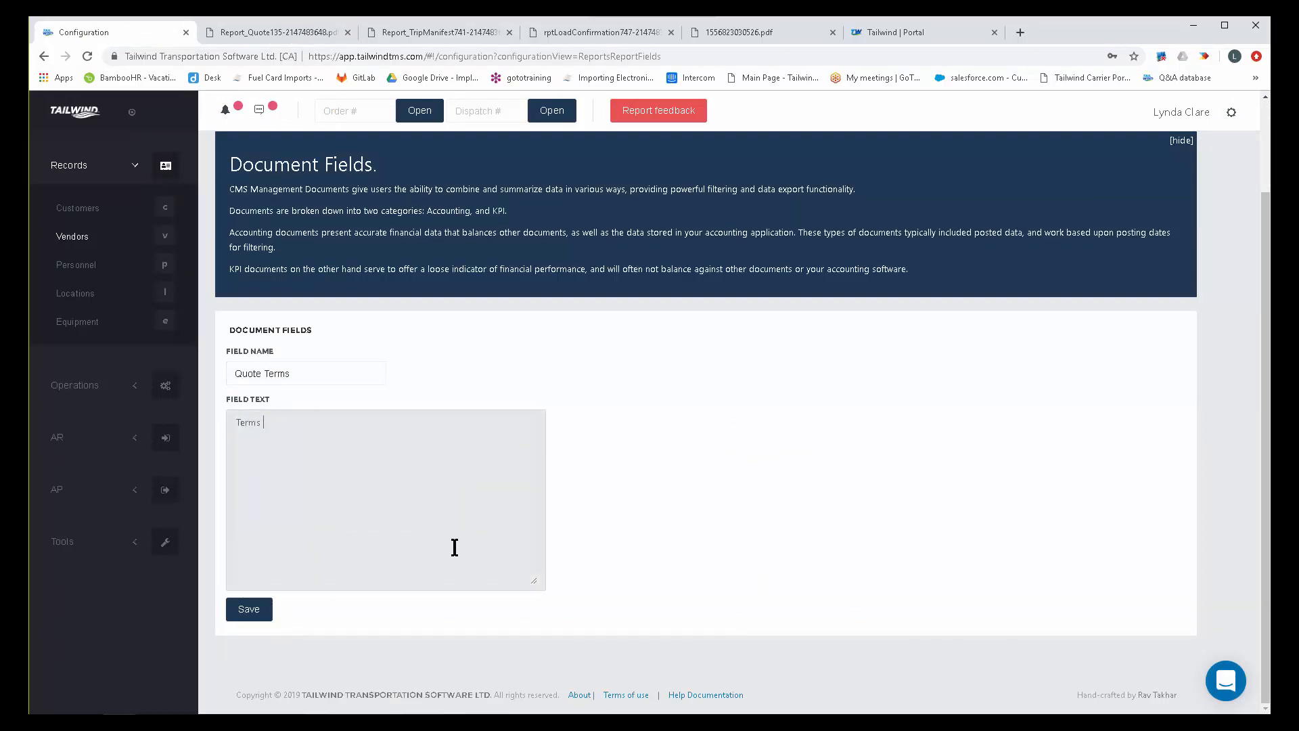
text(& Conditions)
Display the Contract Terms document field and compare its text with the loading terms printed on the load confirmation PDF.
click(301, 377)
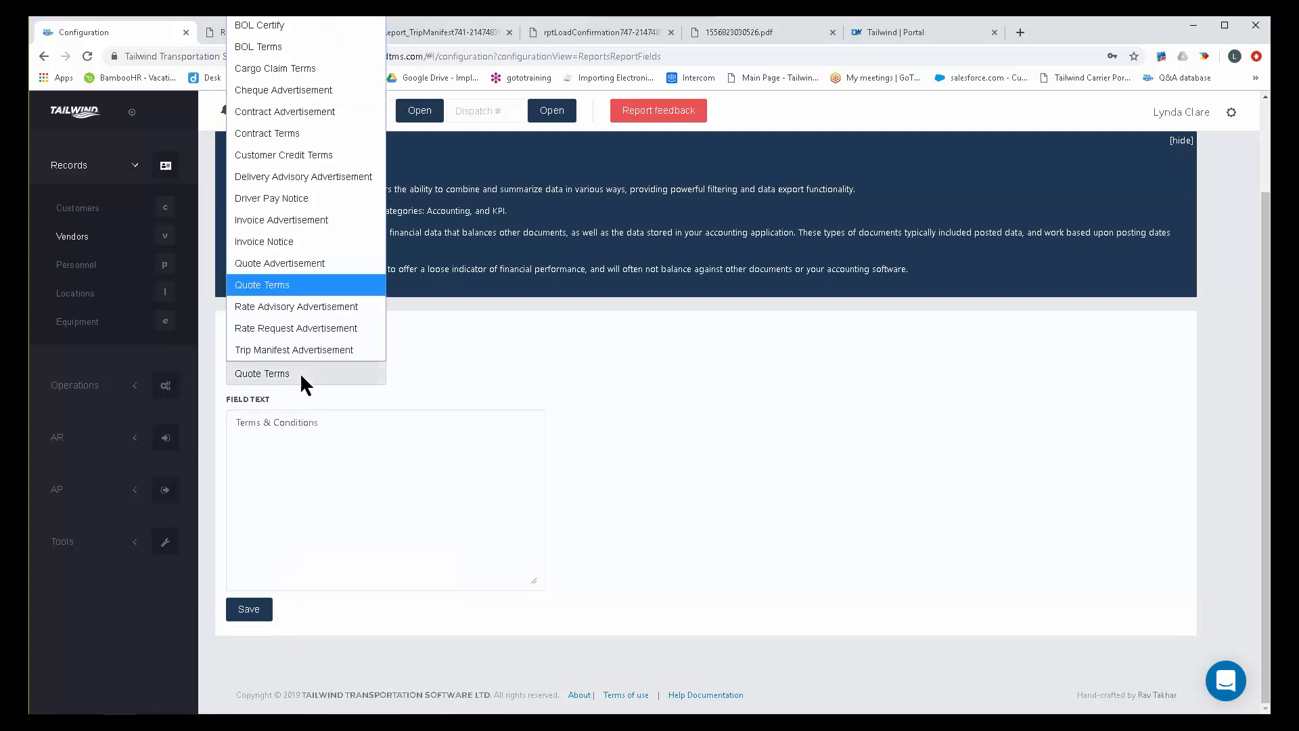
click(287, 132)
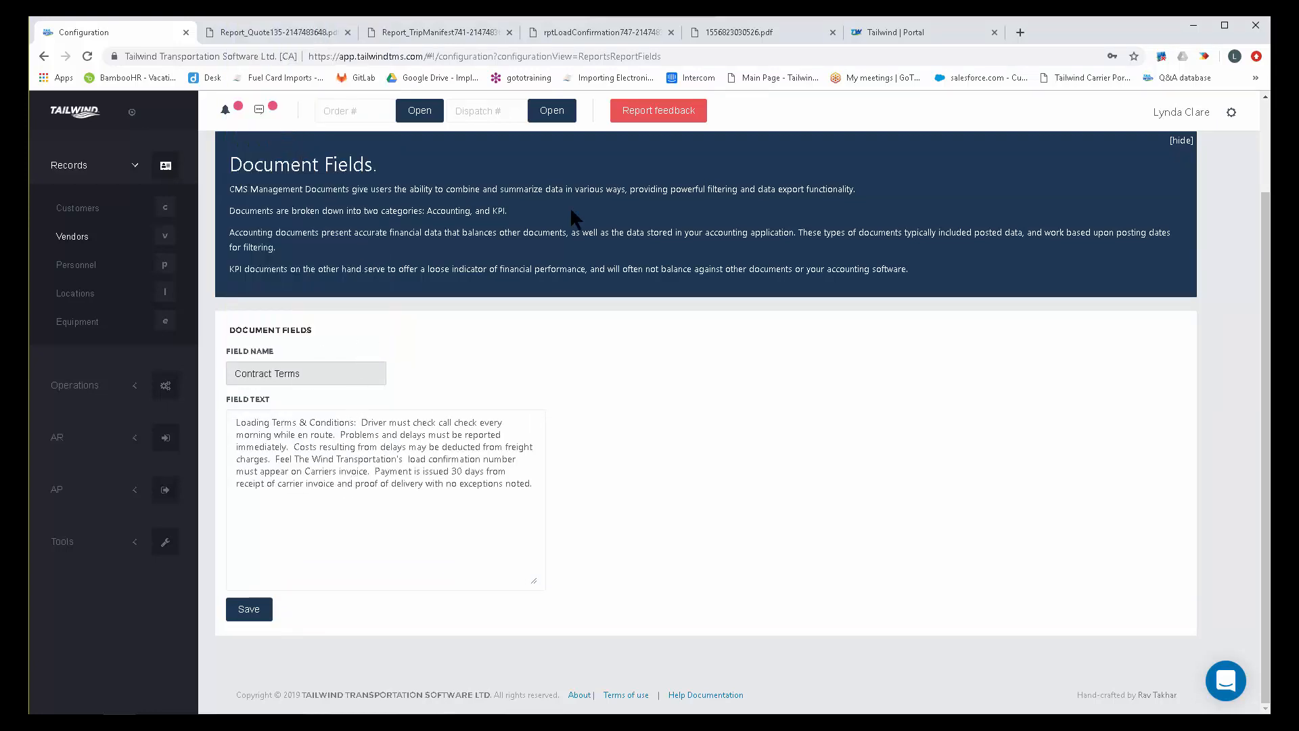
click(589, 32)
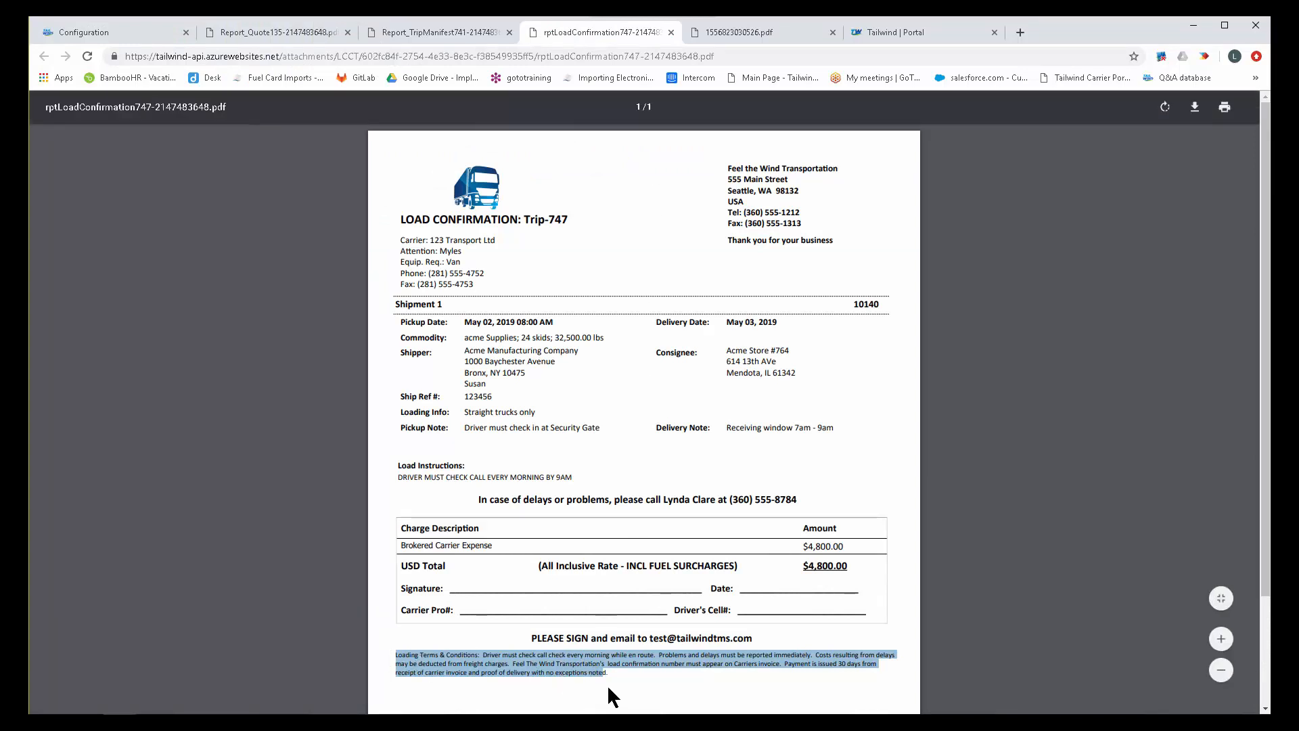
Display the Invoice Notice document field and compare its text with the claims notice printed on the invoice PDF.
click(107, 30)
click(292, 370)
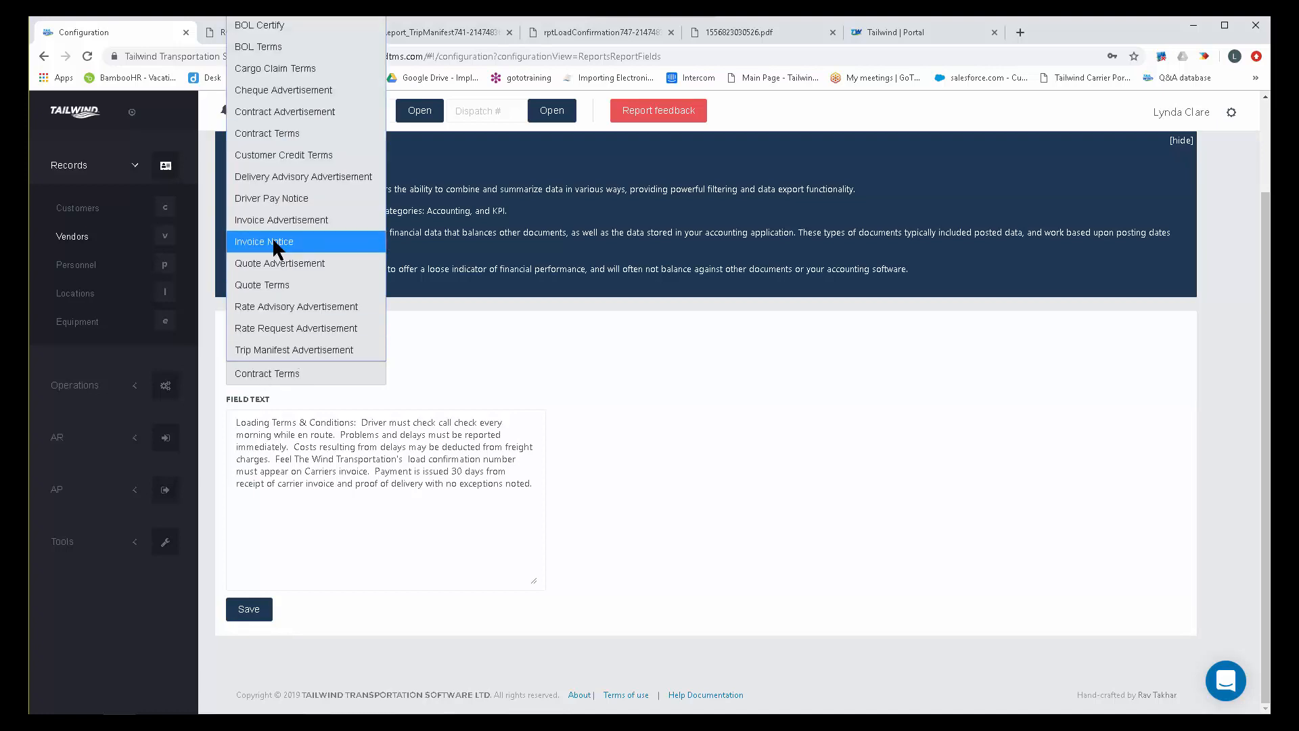
click(294, 241)
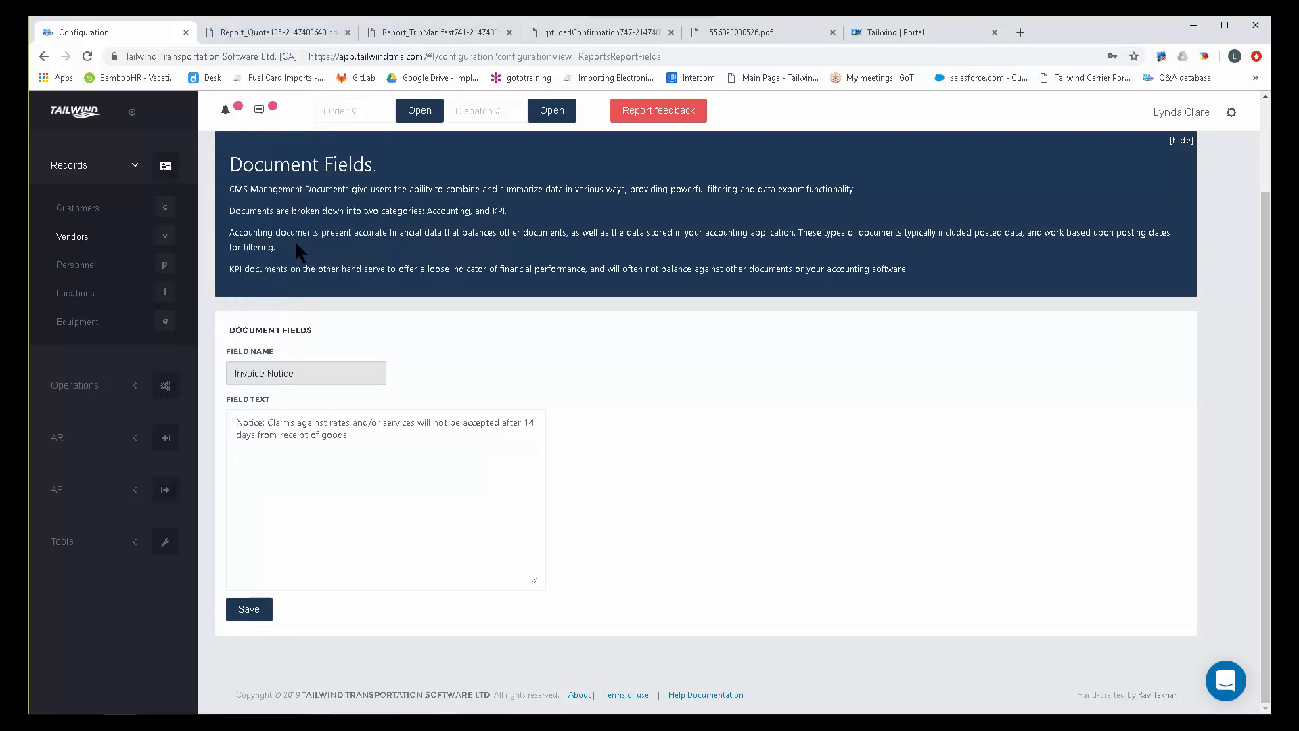
click(747, 31)
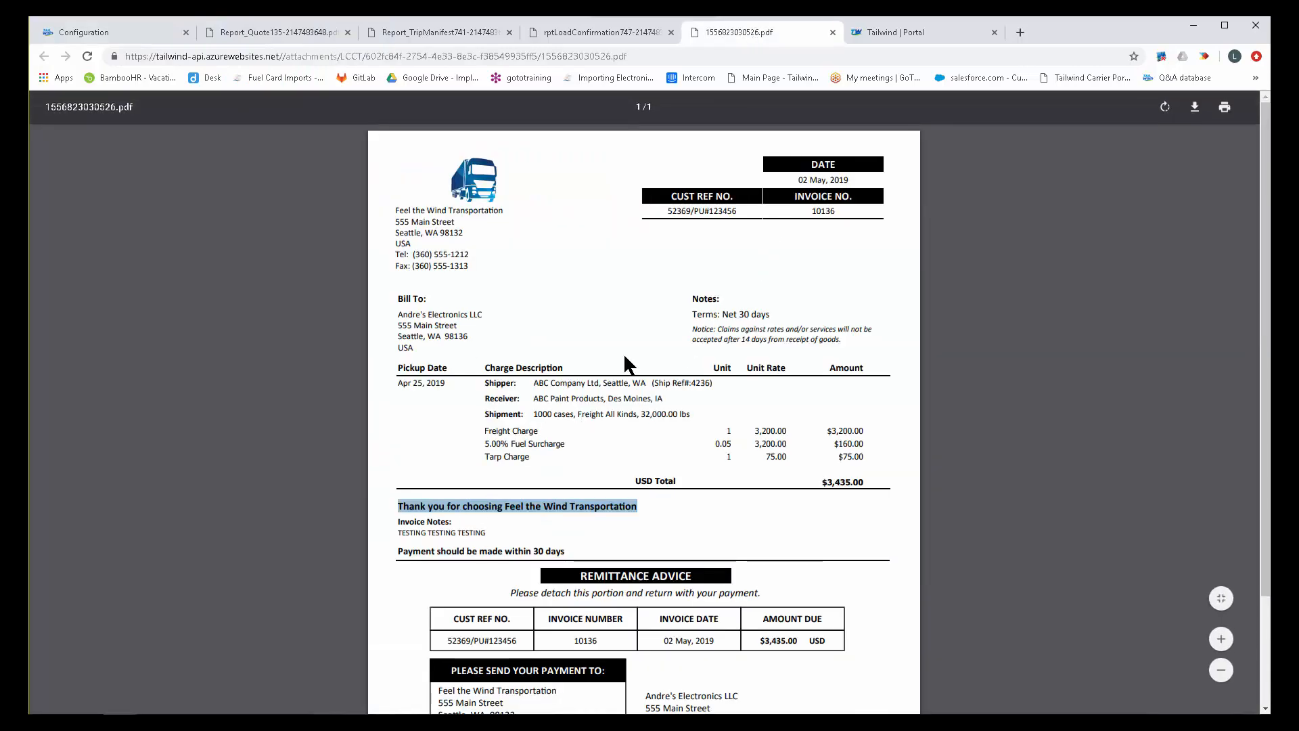
drag(691, 329, 855, 350)
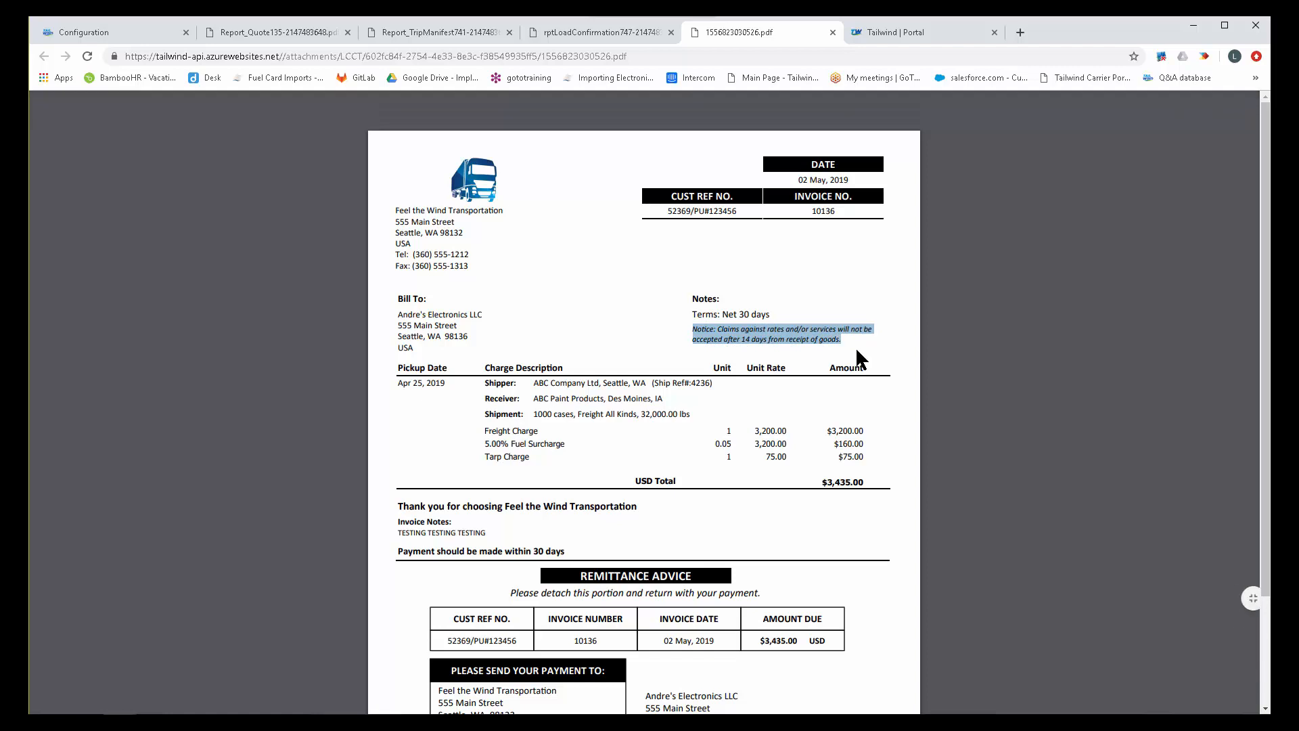
Display the Invoice Advertisement document field and replace its text with "thank you for your business".
click(141, 31)
click(310, 372)
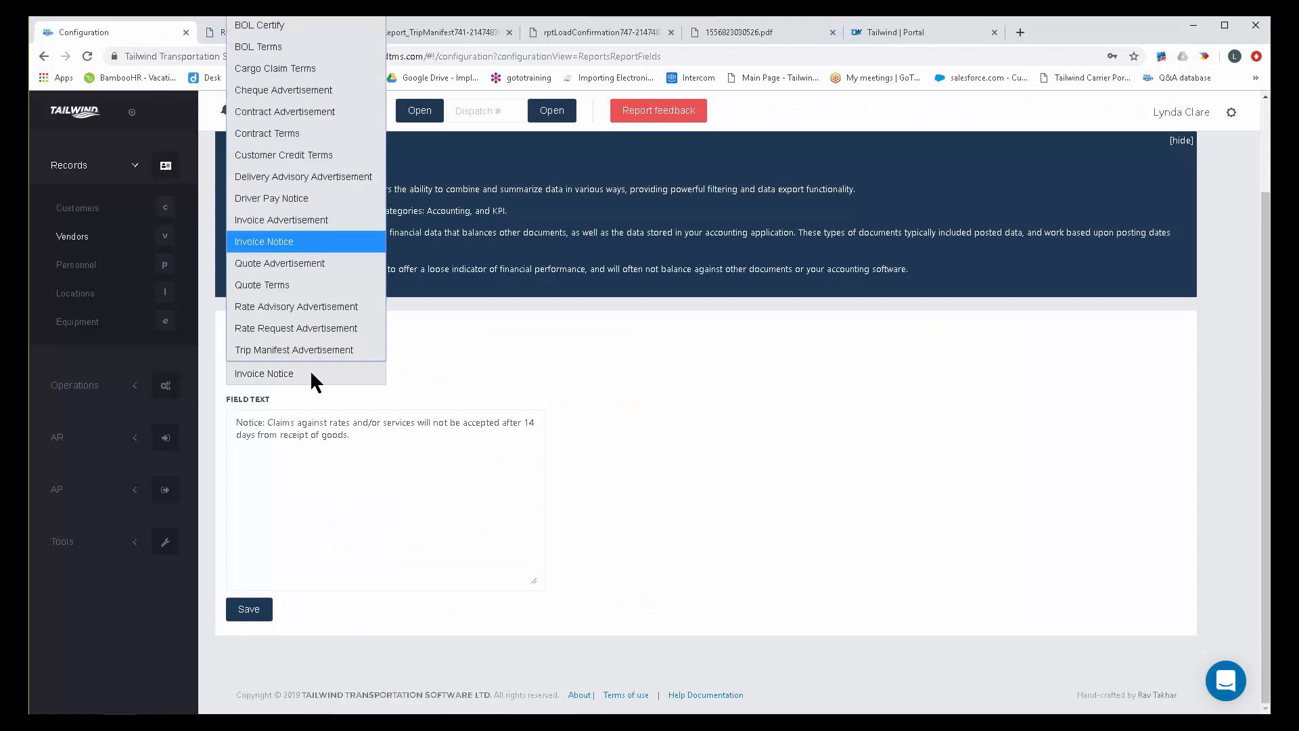
click(323, 222)
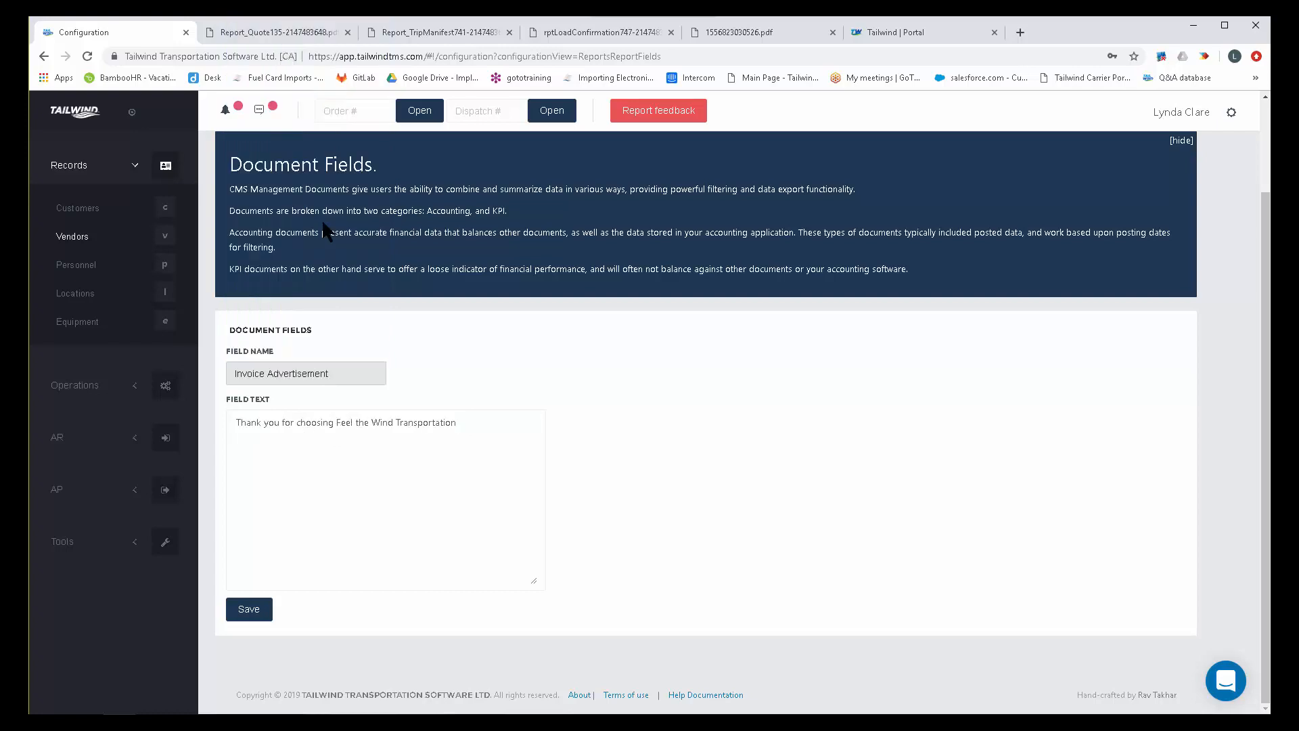
drag(458, 422, 216, 424)
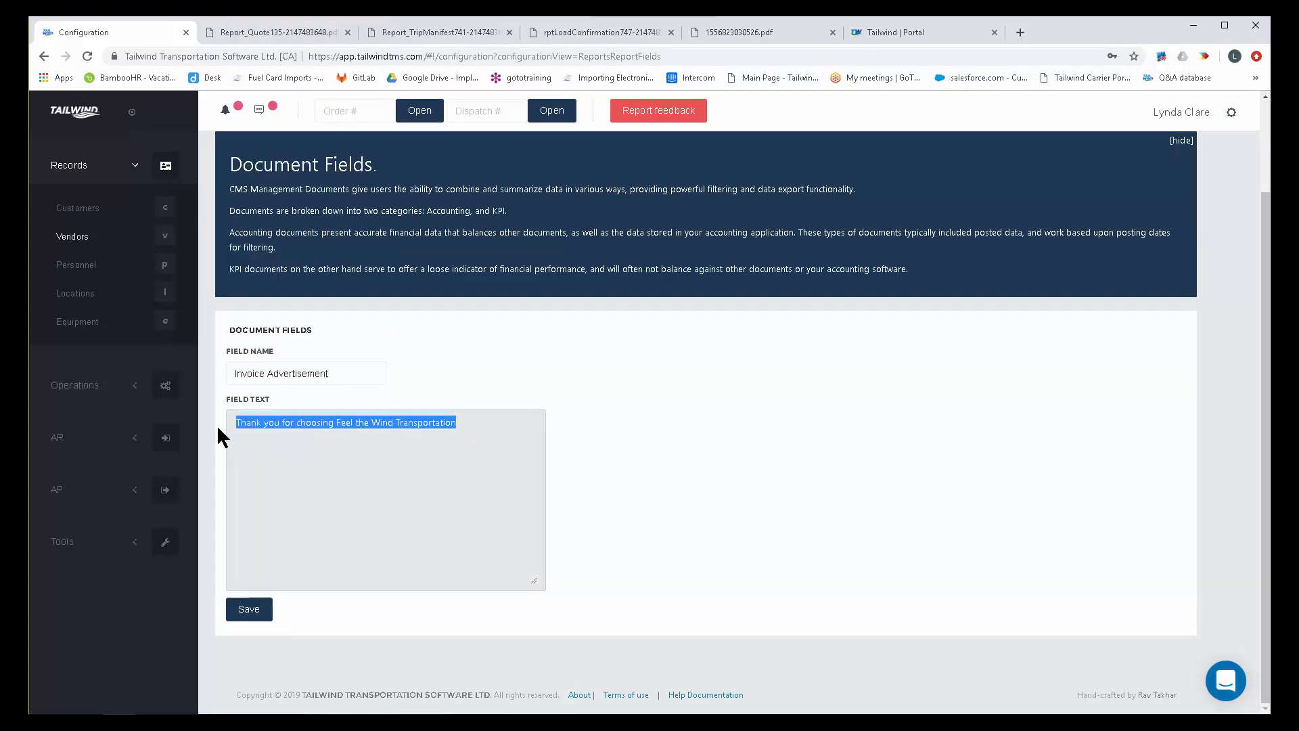
text(thank yo)
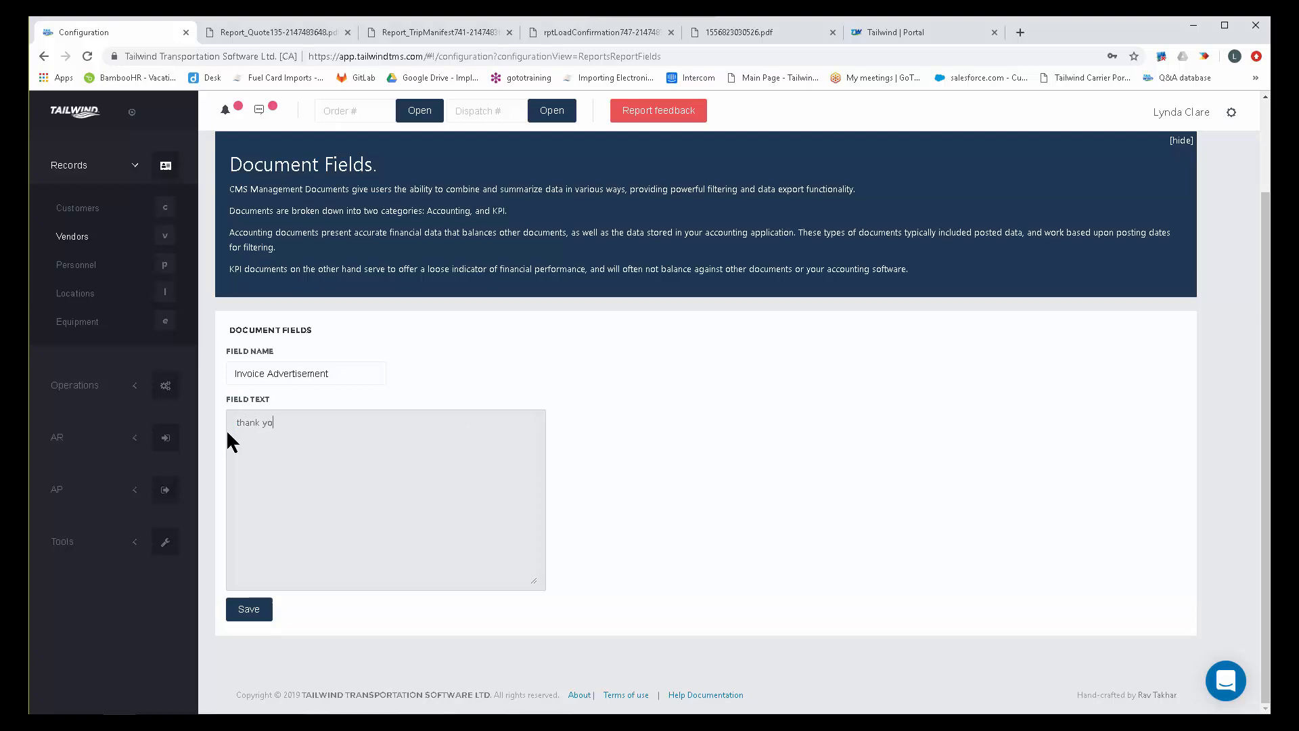
text(u for your business)
Check where the invoice advertisement message prints on the invoice PDF and return to the Document Fields configuration.
click(741, 32)
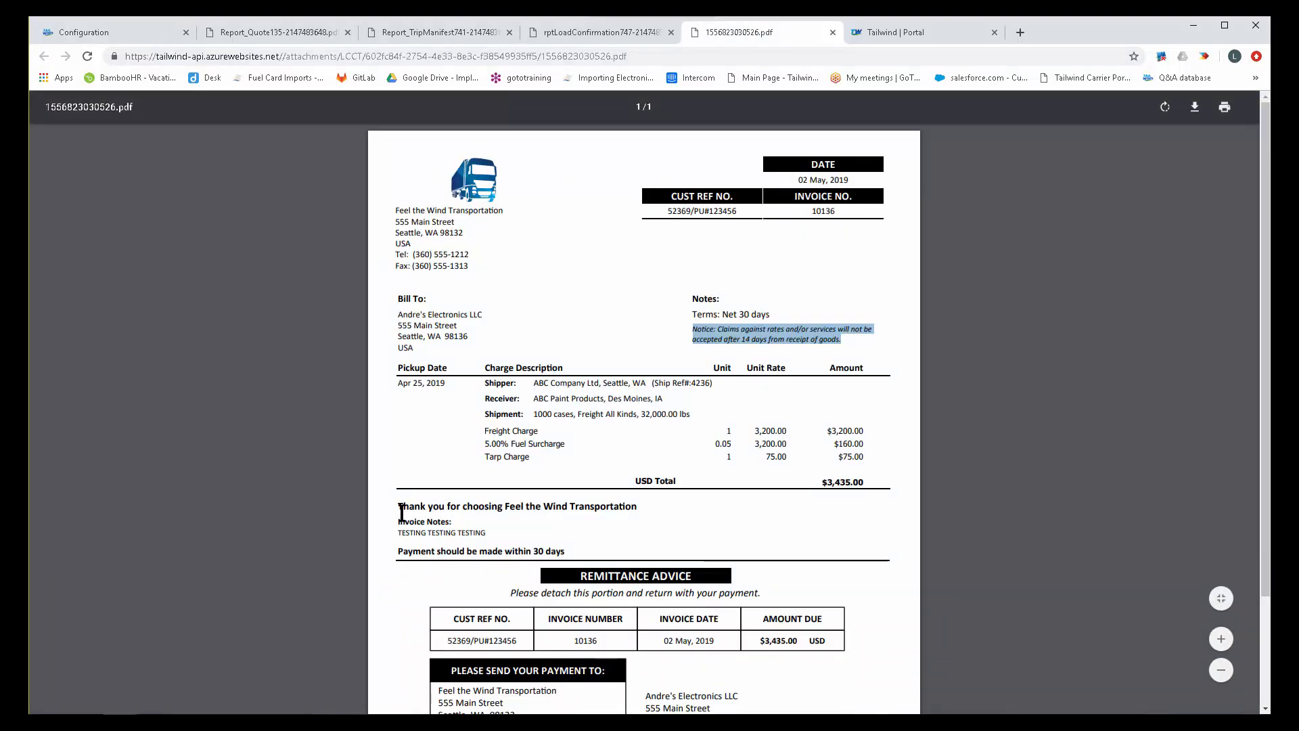
drag(399, 507, 643, 499)
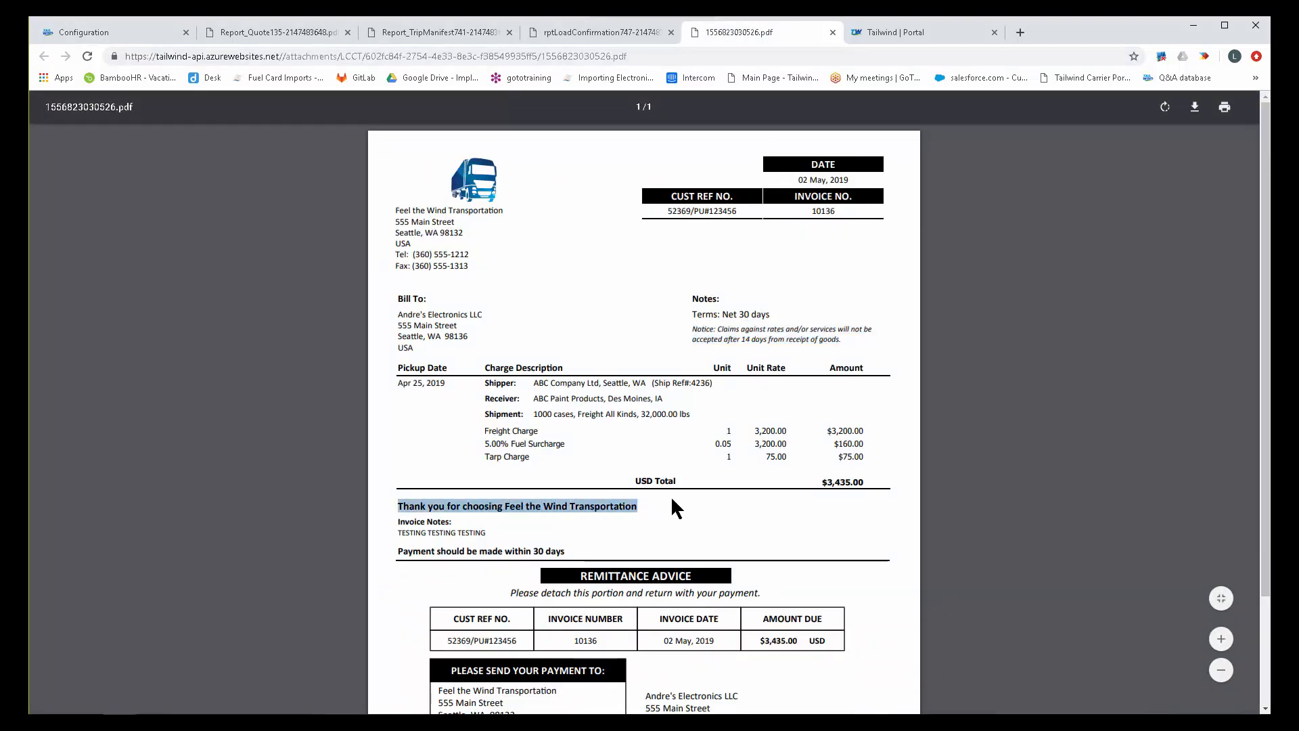
click(124, 31)
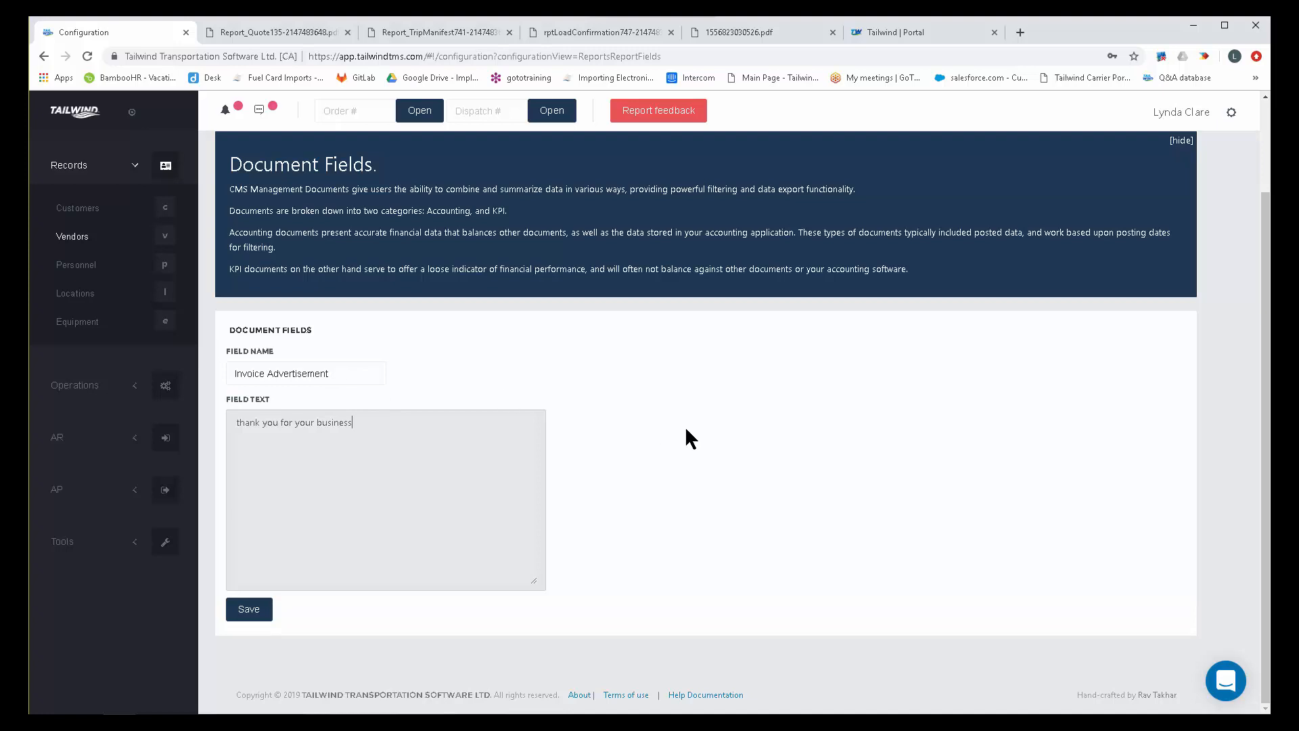
Review the available integrations in the configuration and open the Load Boards credentials page.
scroll(688, 431, up, 2)
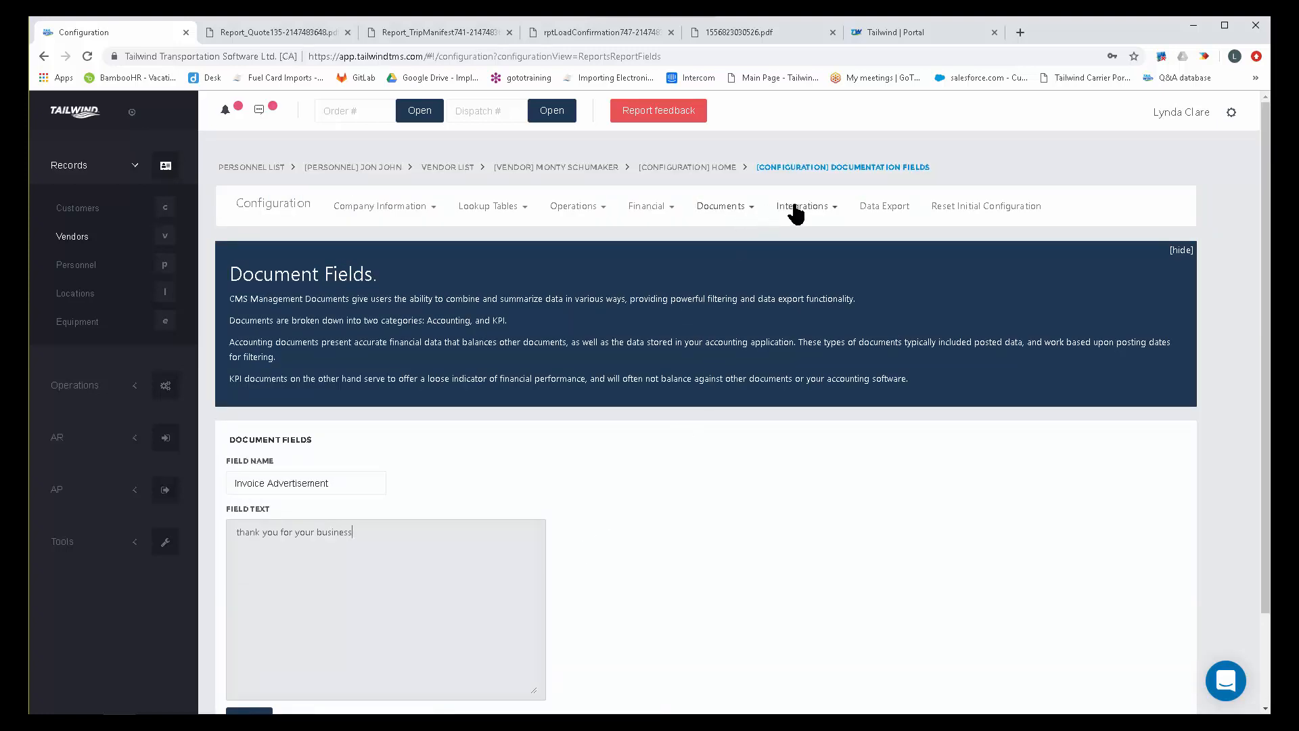
click(808, 212)
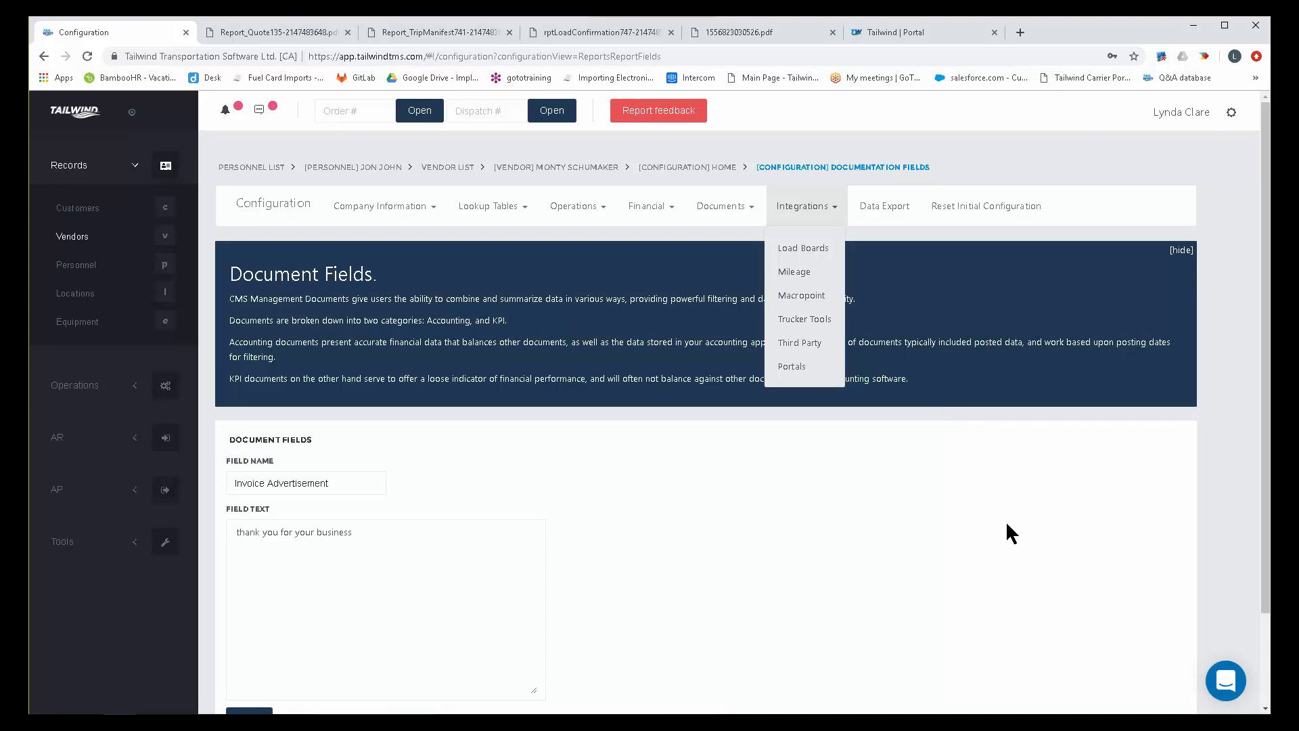
click(807, 249)
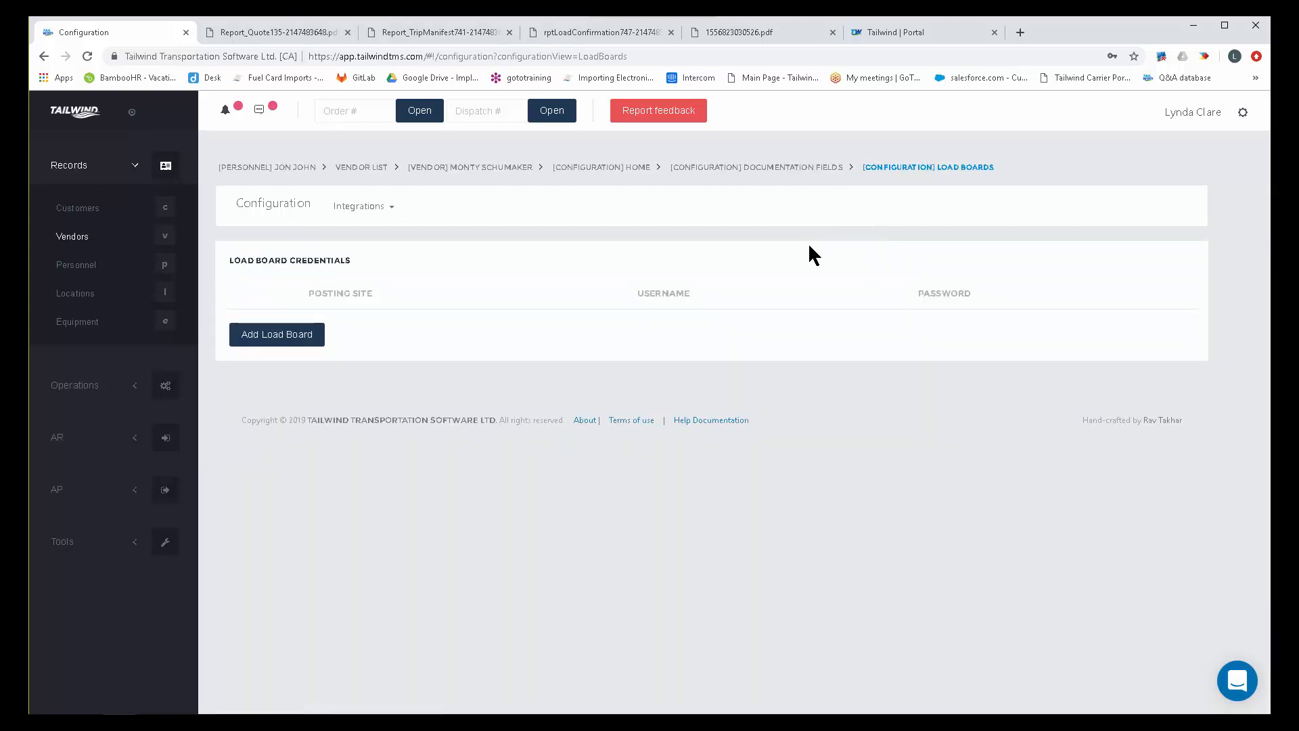
click(296, 337)
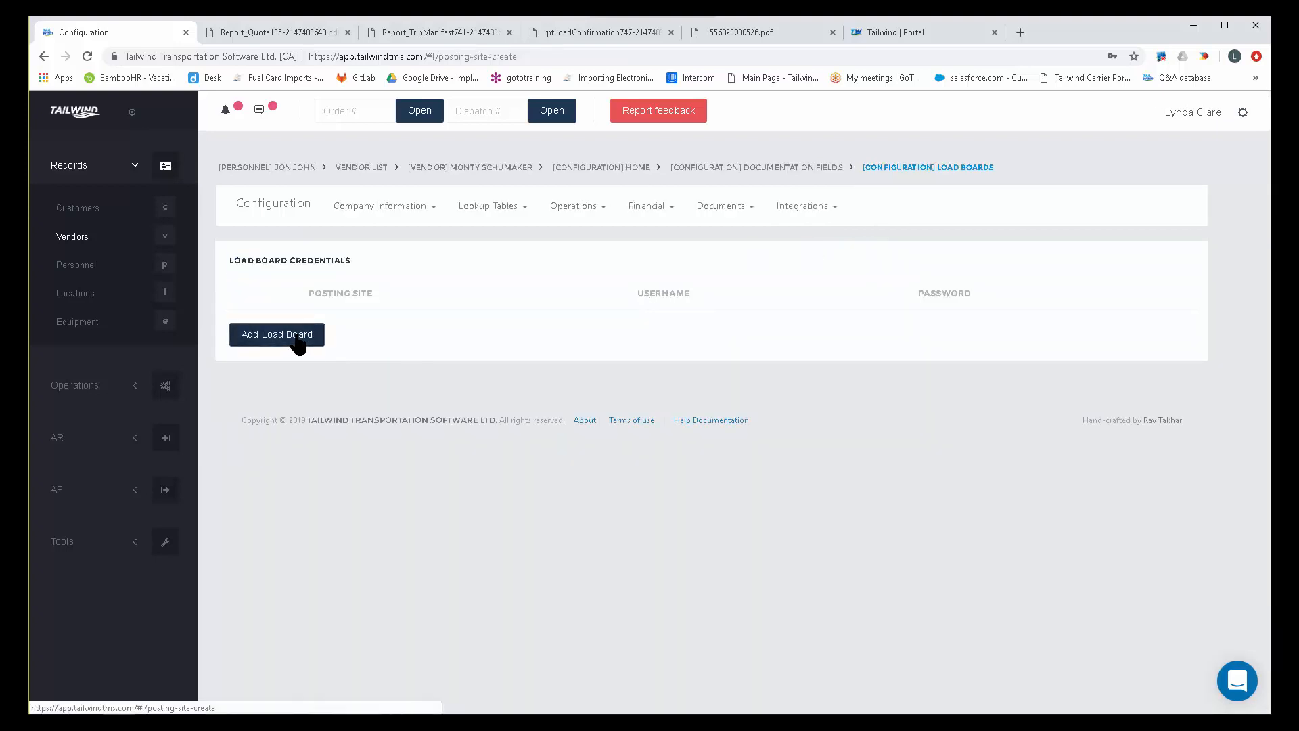
click(307, 369)
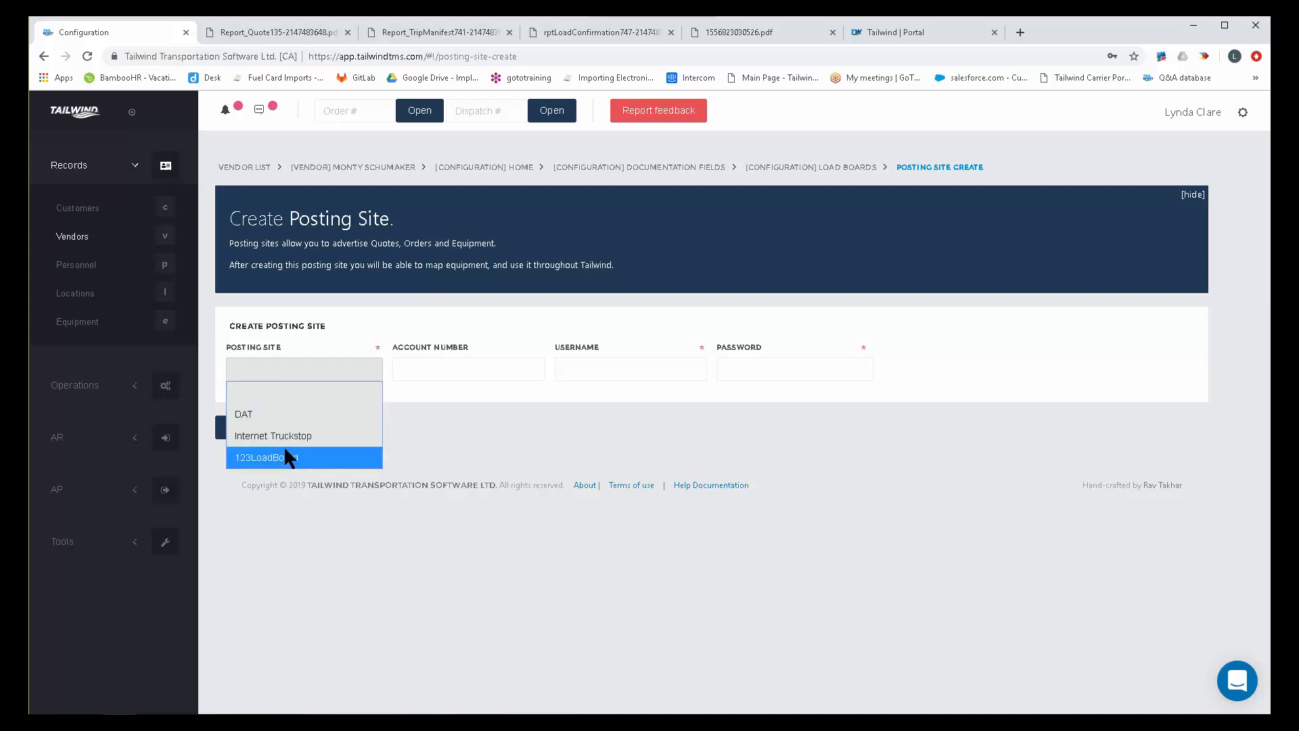
click(262, 415)
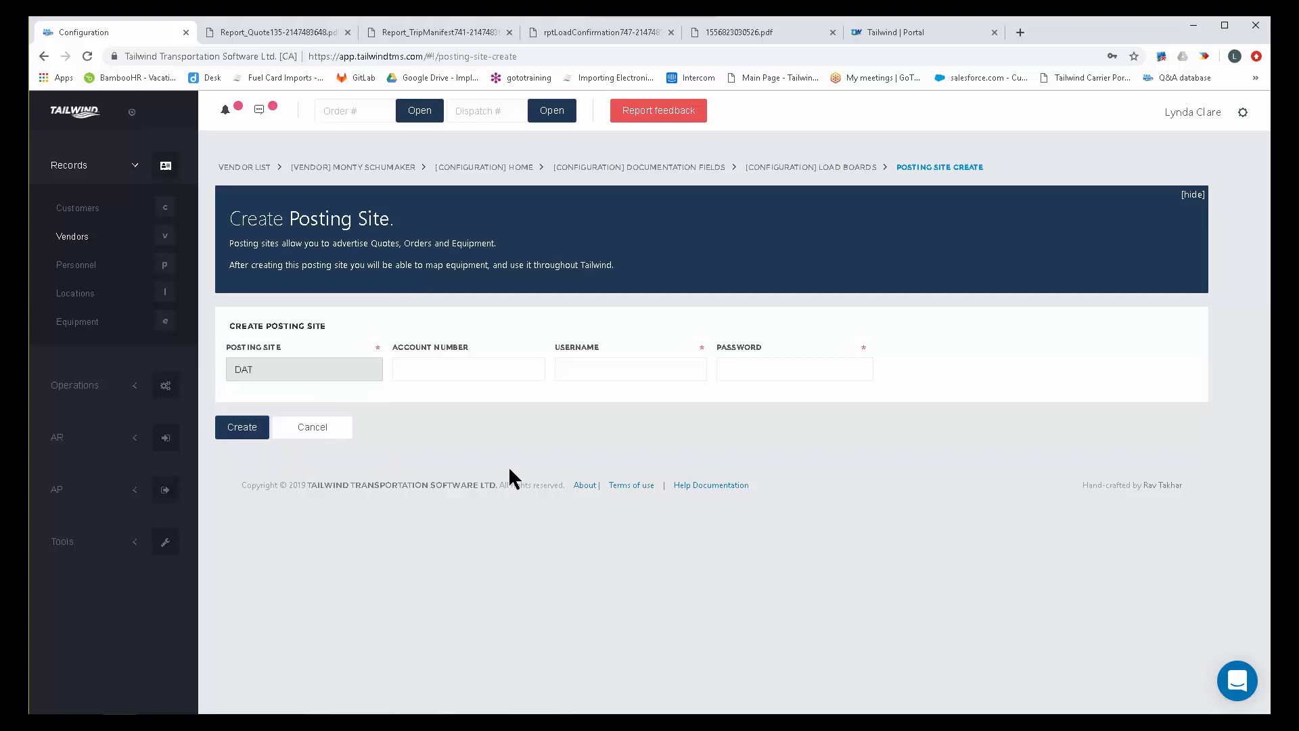
click(412, 369)
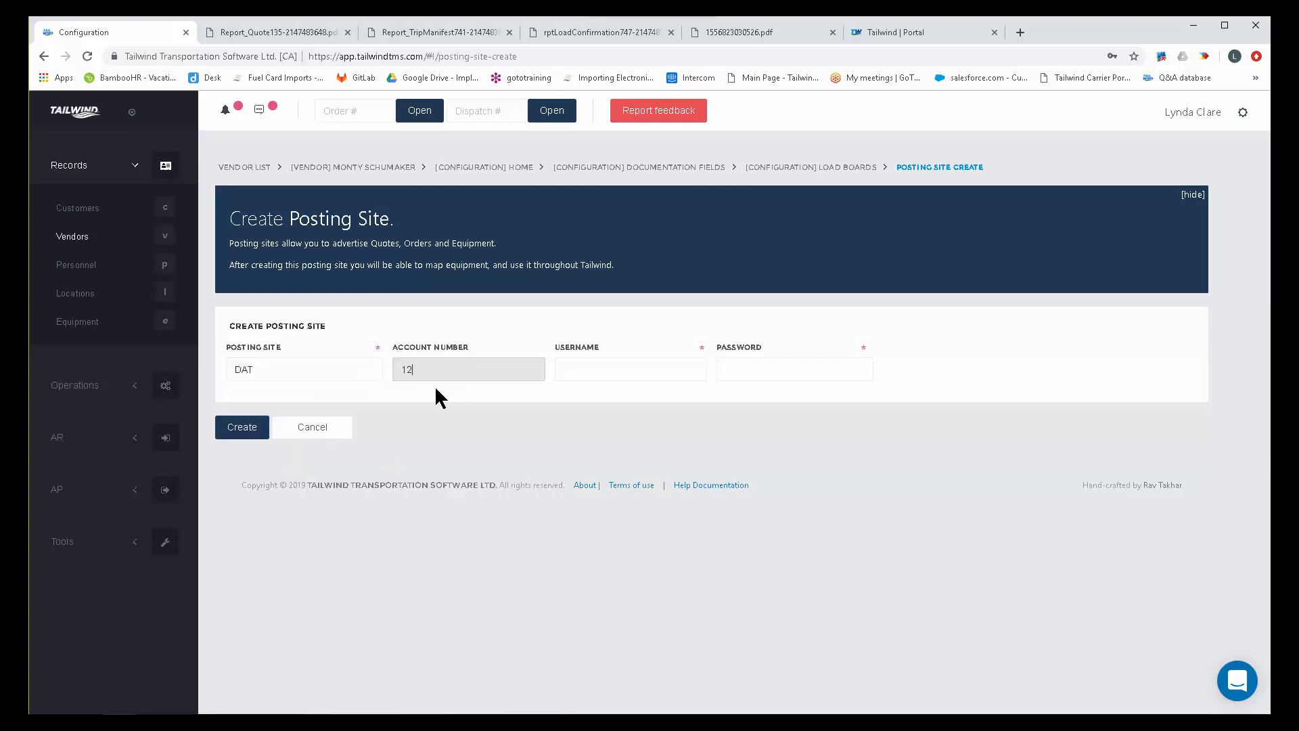
click(630, 366)
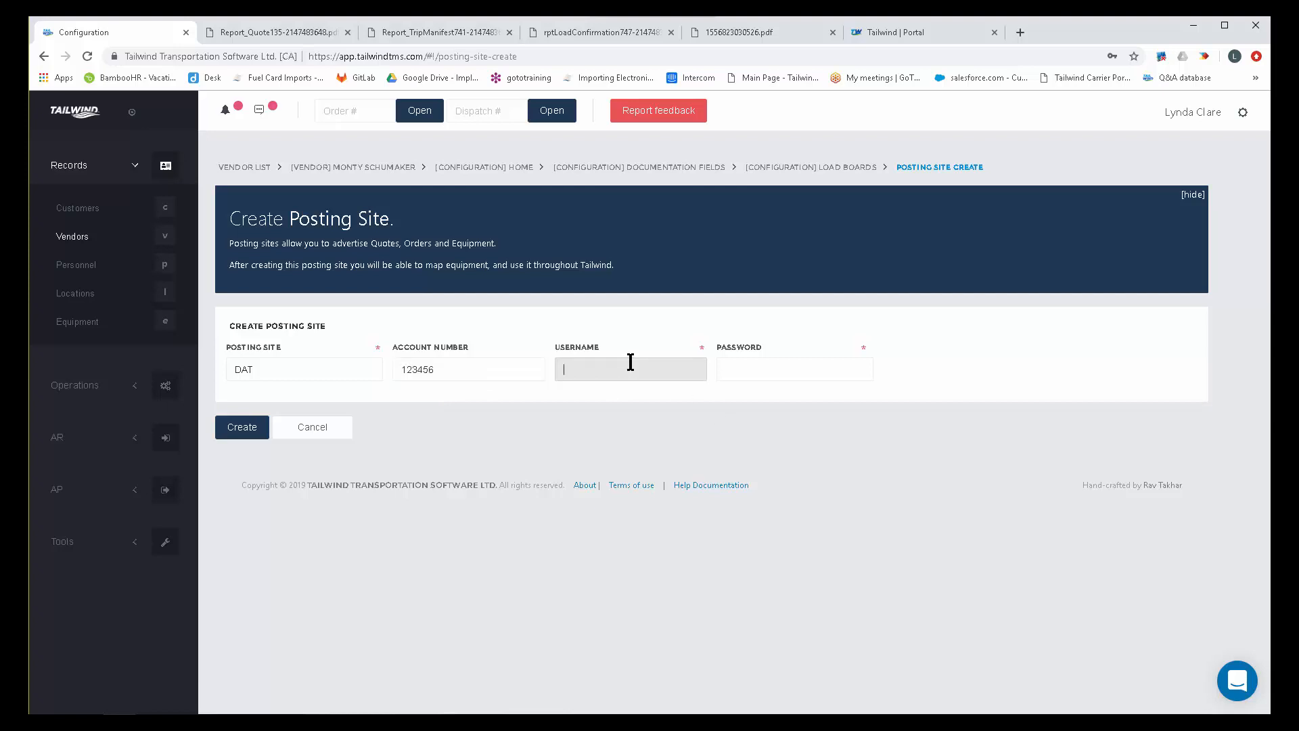
click(749, 369)
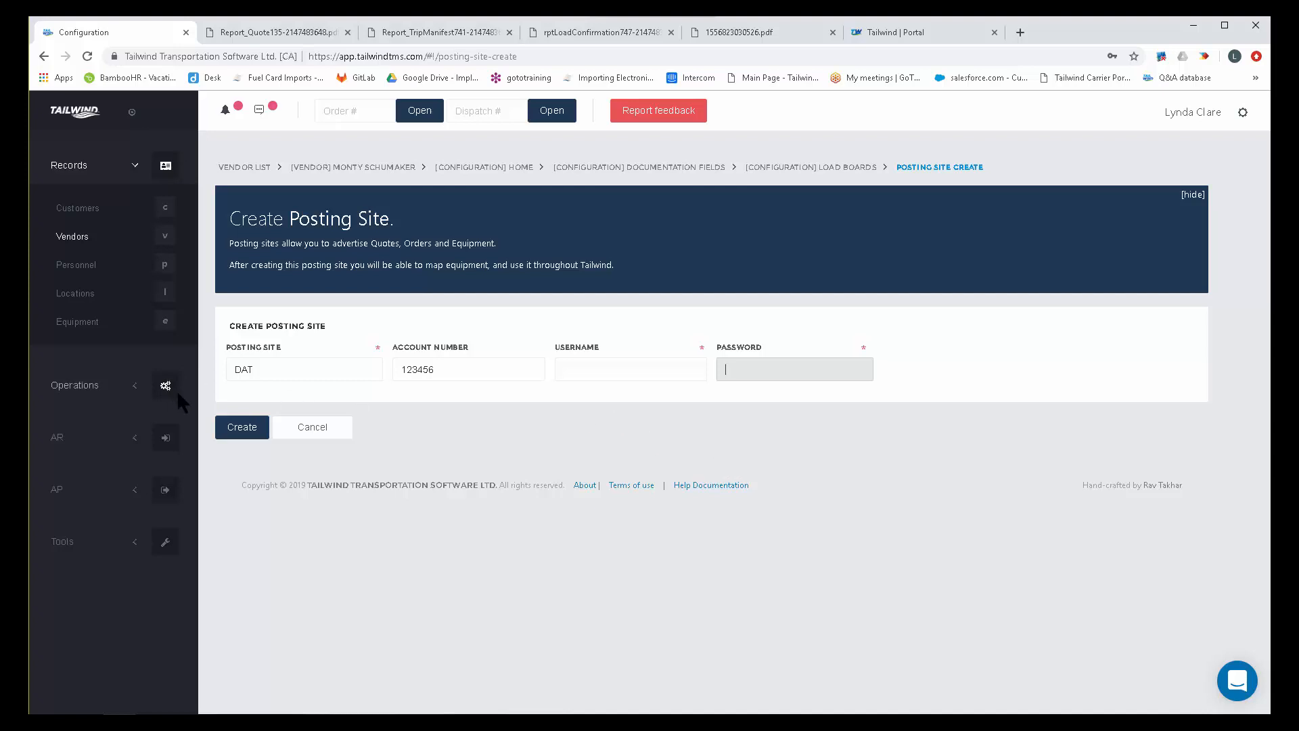
click(310, 433)
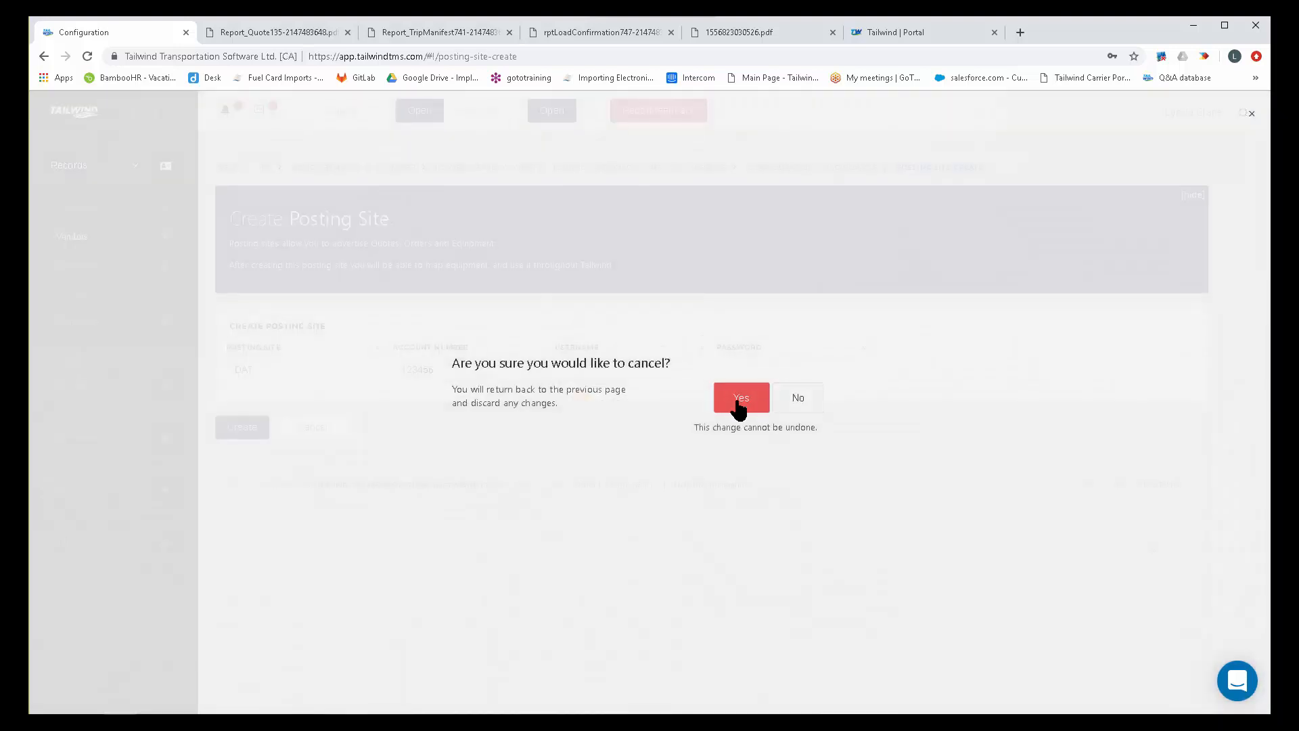
click(738, 405)
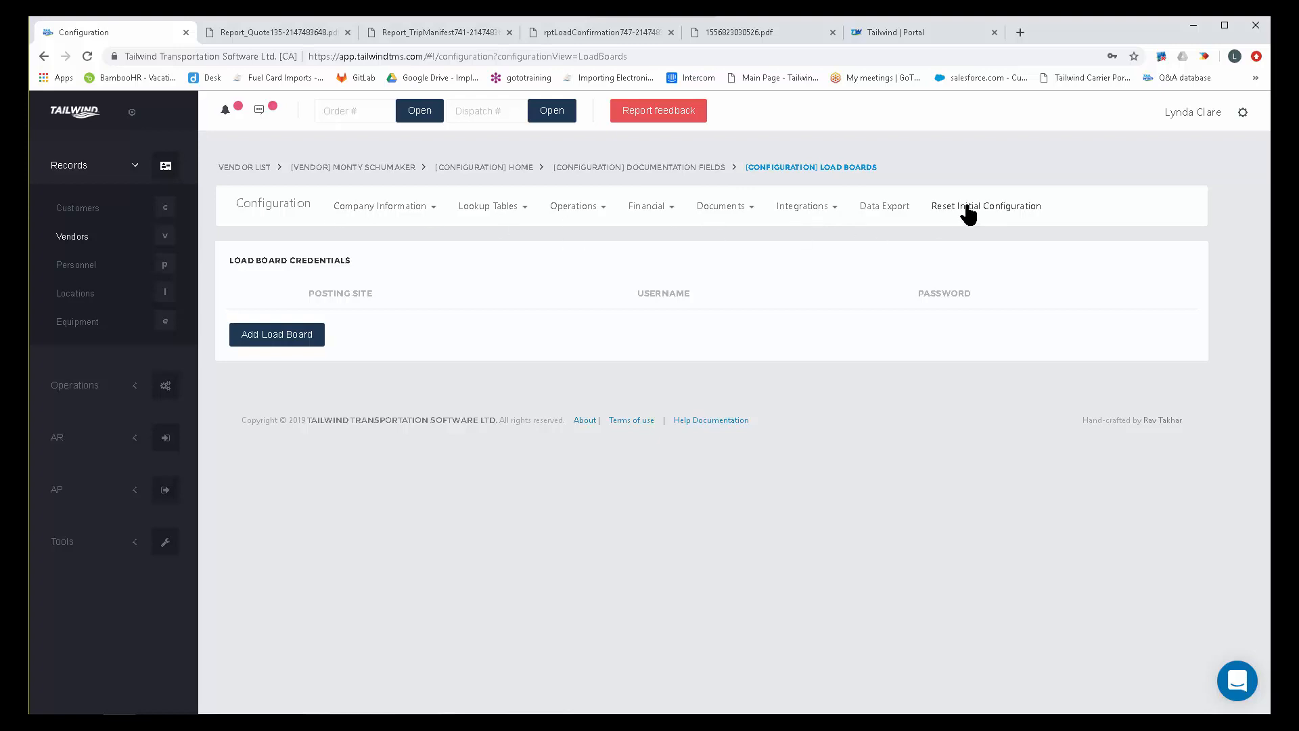
Switch to the Tailwind support portal and review the help topics by category, including Populating Your Database.
click(926, 32)
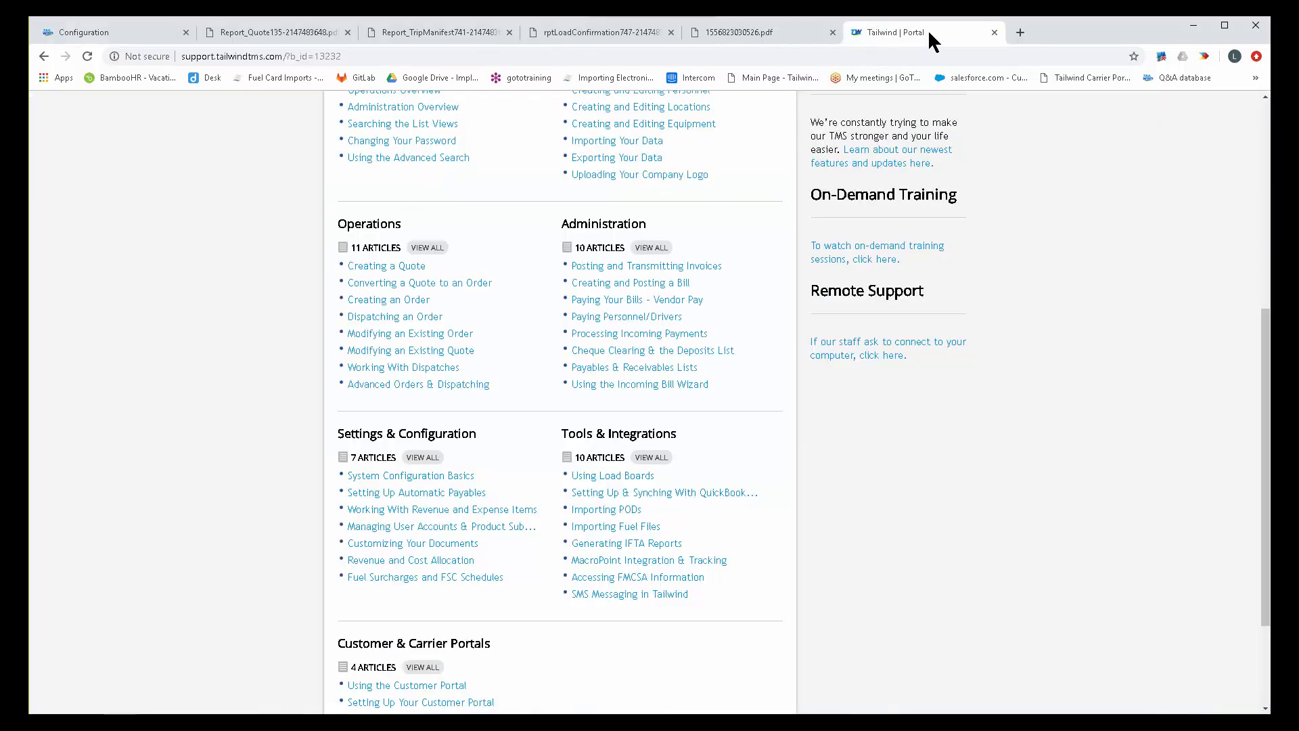
scroll(981, 446, up, 4)
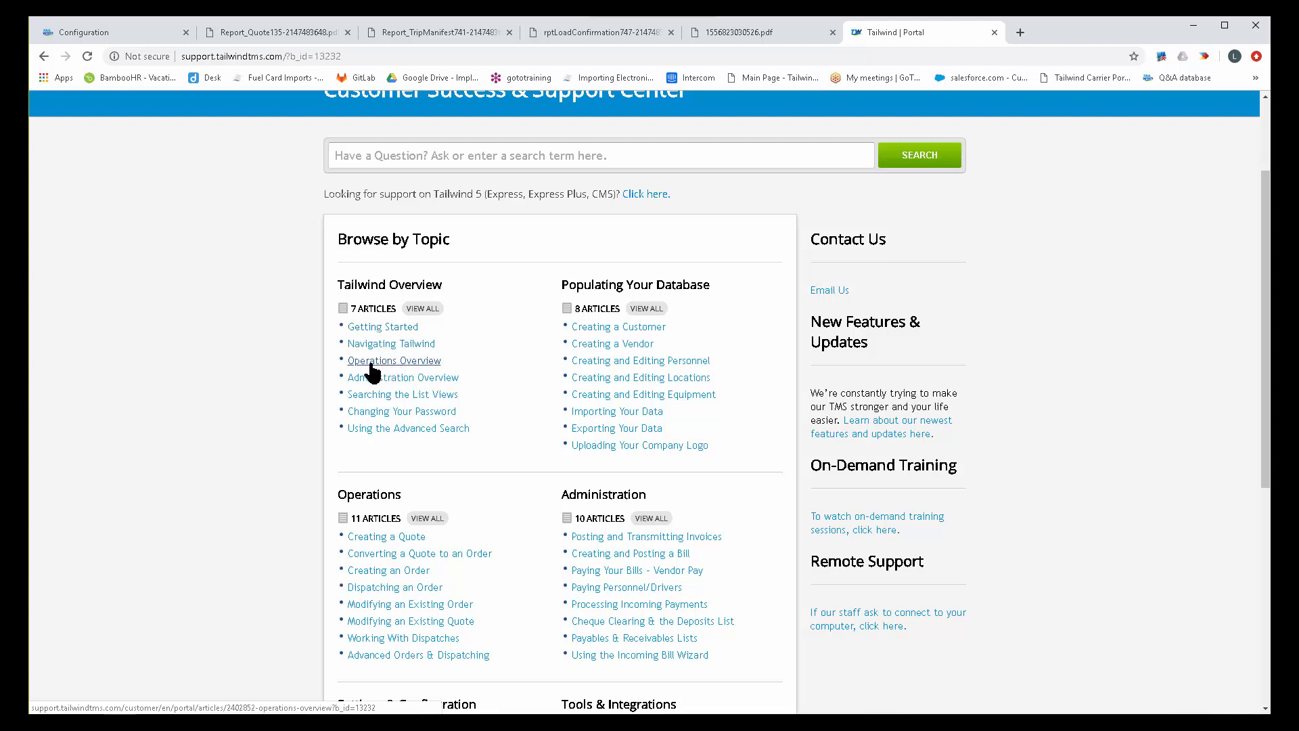
scroll(241, 369, down, 2)
scroll(241, 370, down, 3)
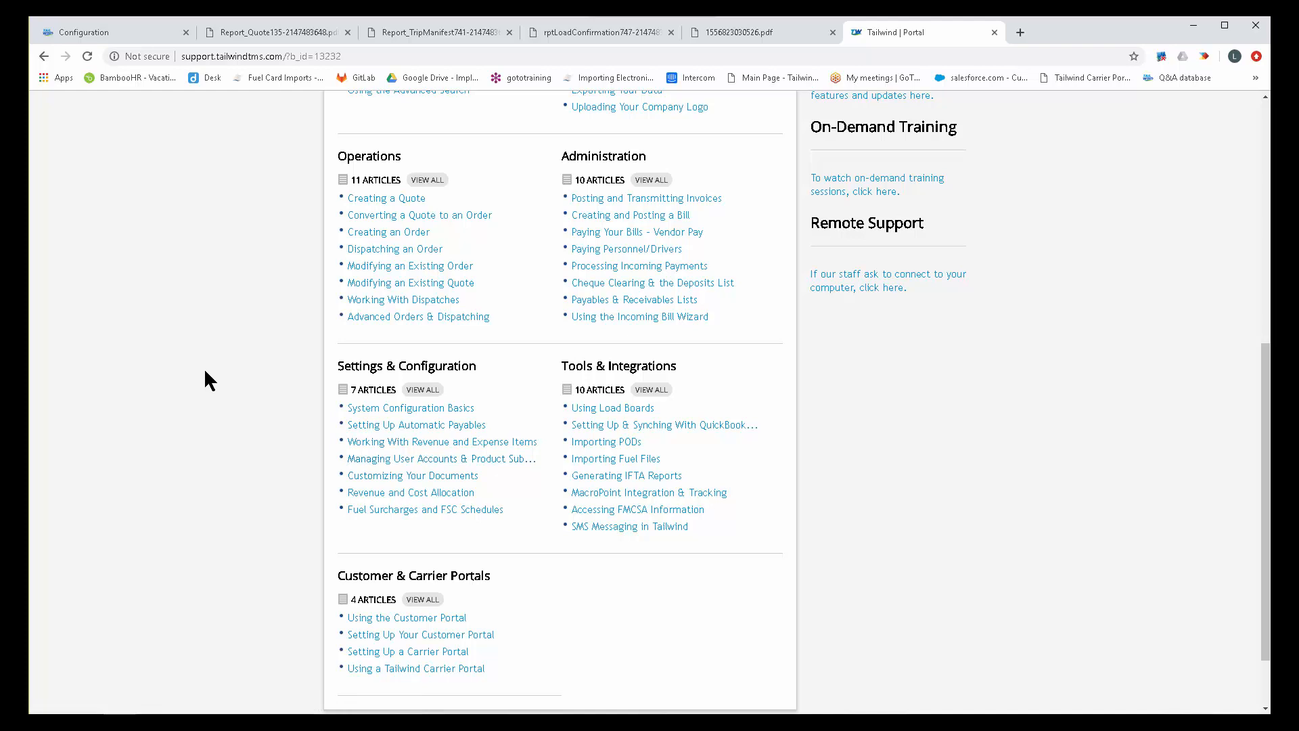
scroll(204, 367, up, 5)
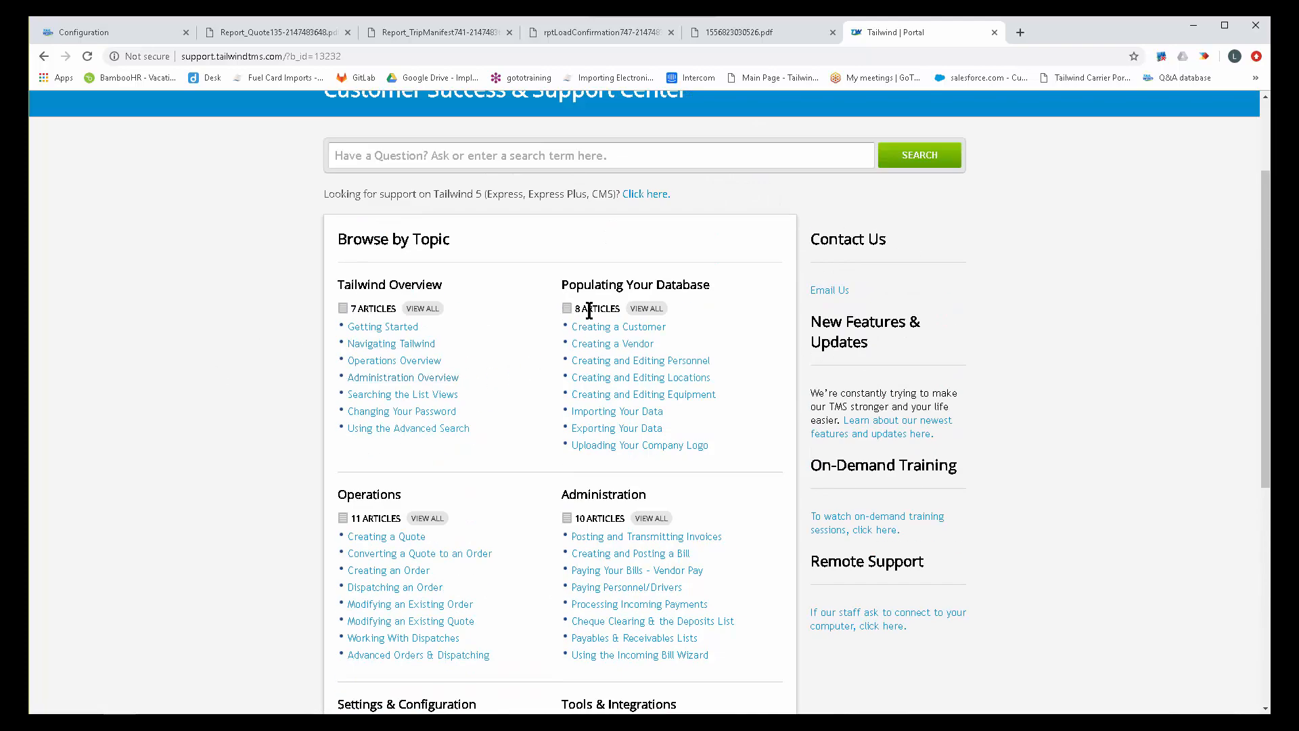
drag(709, 283, 556, 283)
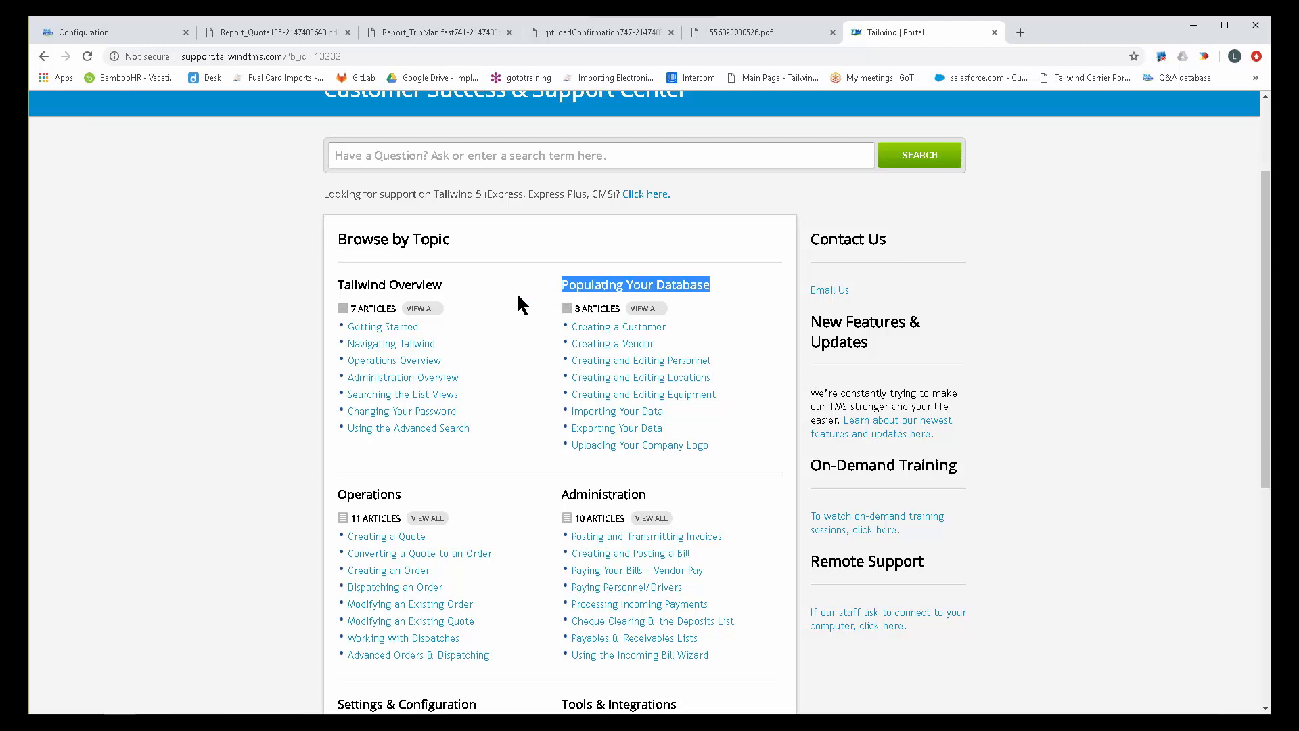
Open the Importing Your Data article and read about its import templates, how to fill them in, and the required fields.
click(623, 410)
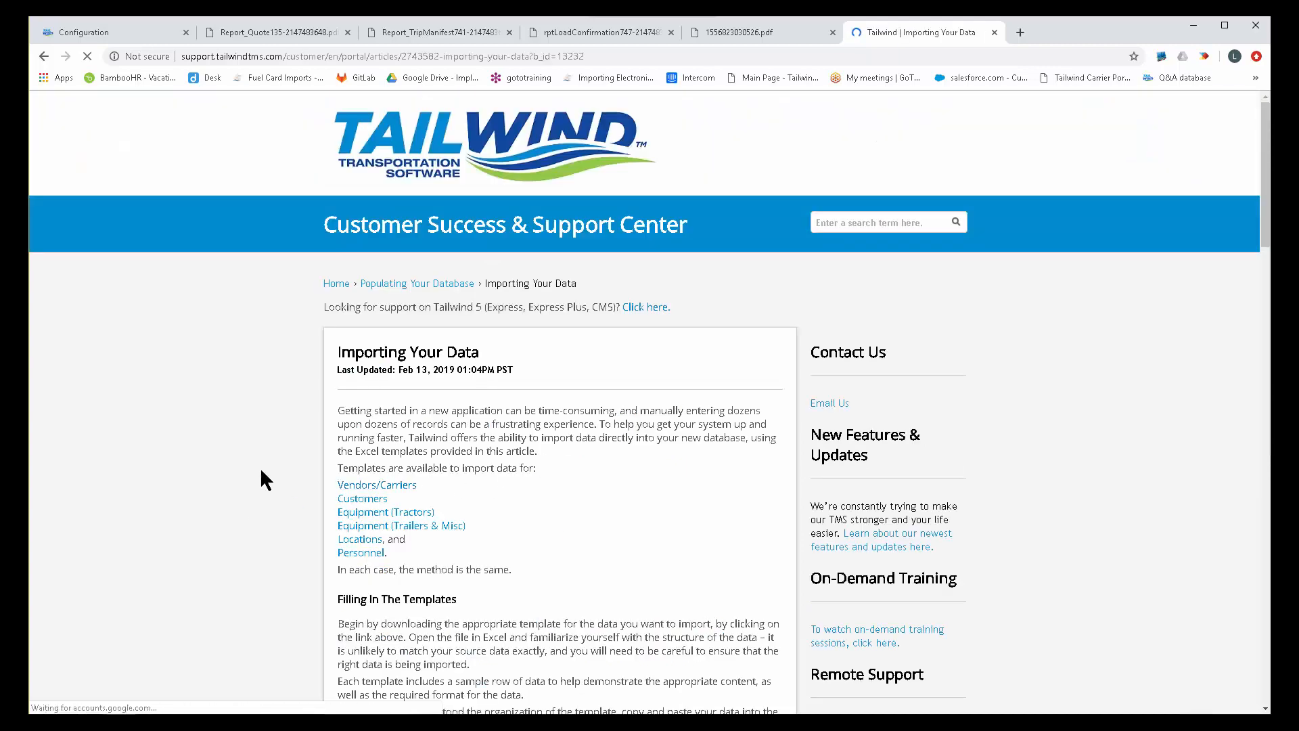
scroll(260, 467, down, 1)
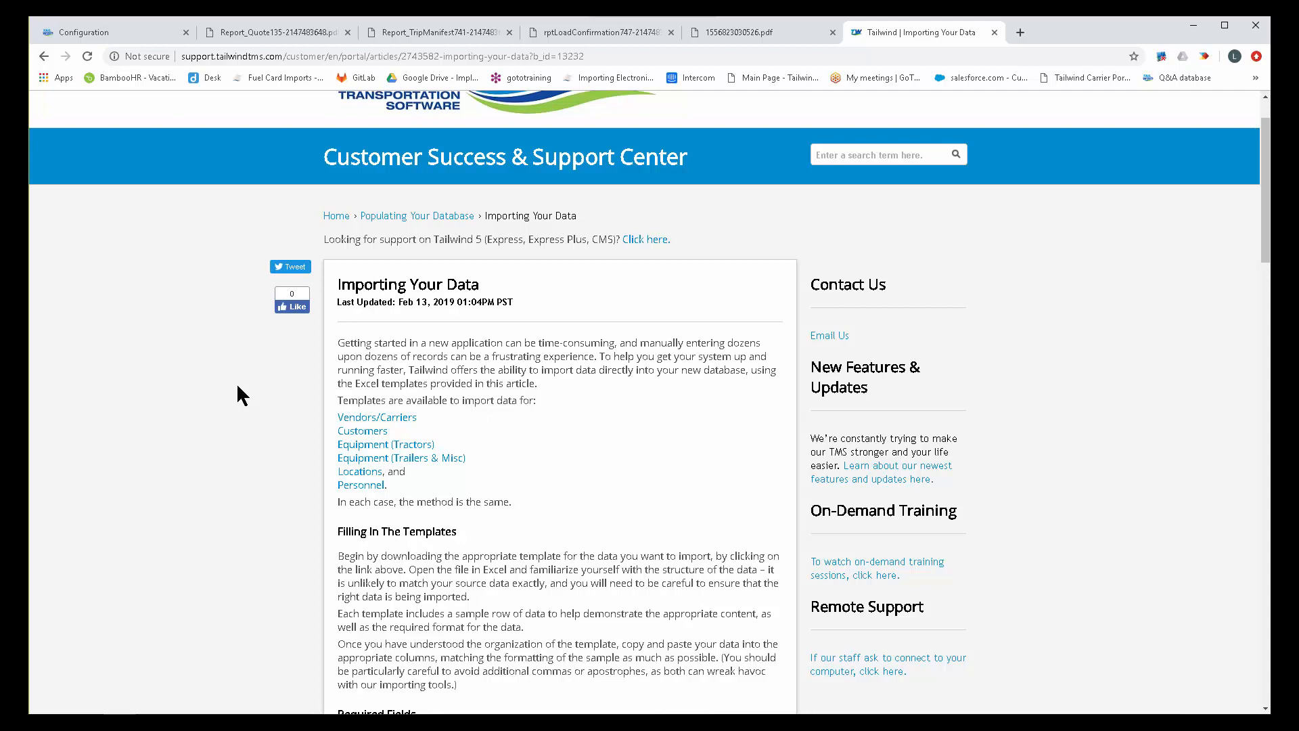
scroll(232, 412, down, 5)
scroll(208, 428, down, 5)
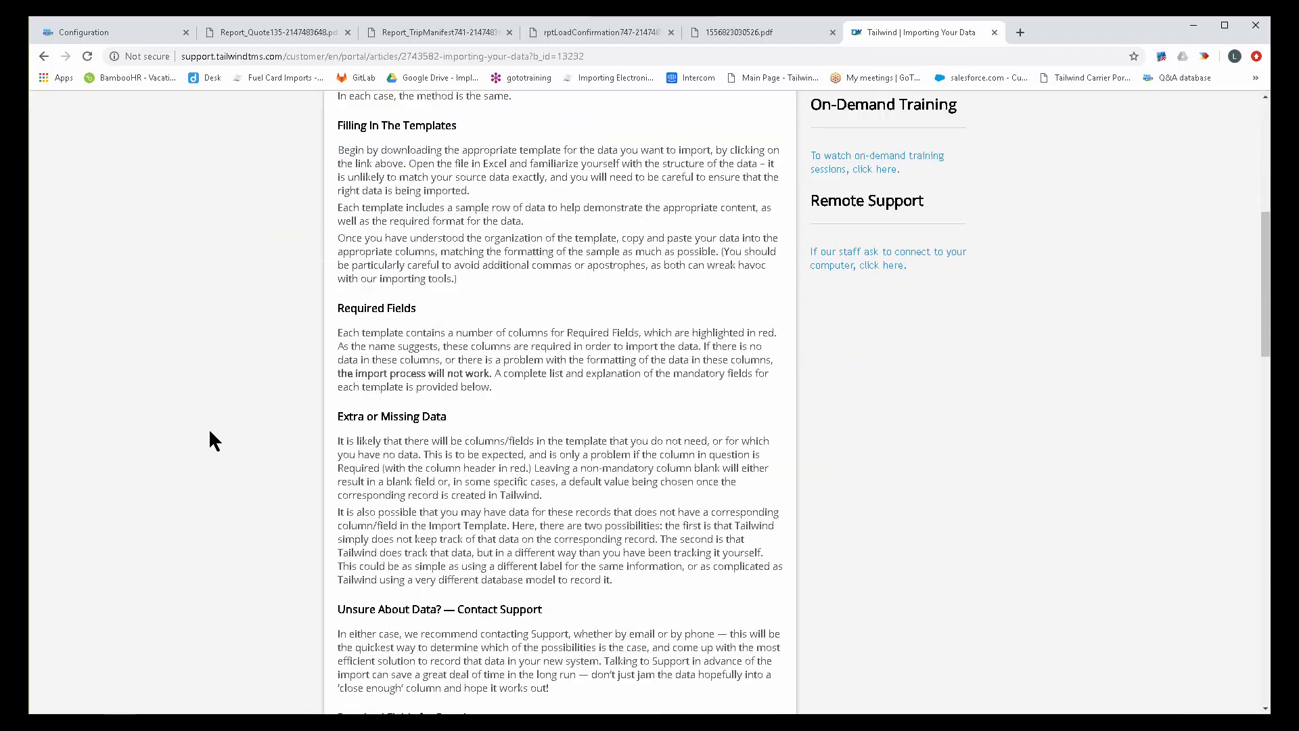
scroll(209, 427, up, 7)
scroll(222, 418, up, 1)
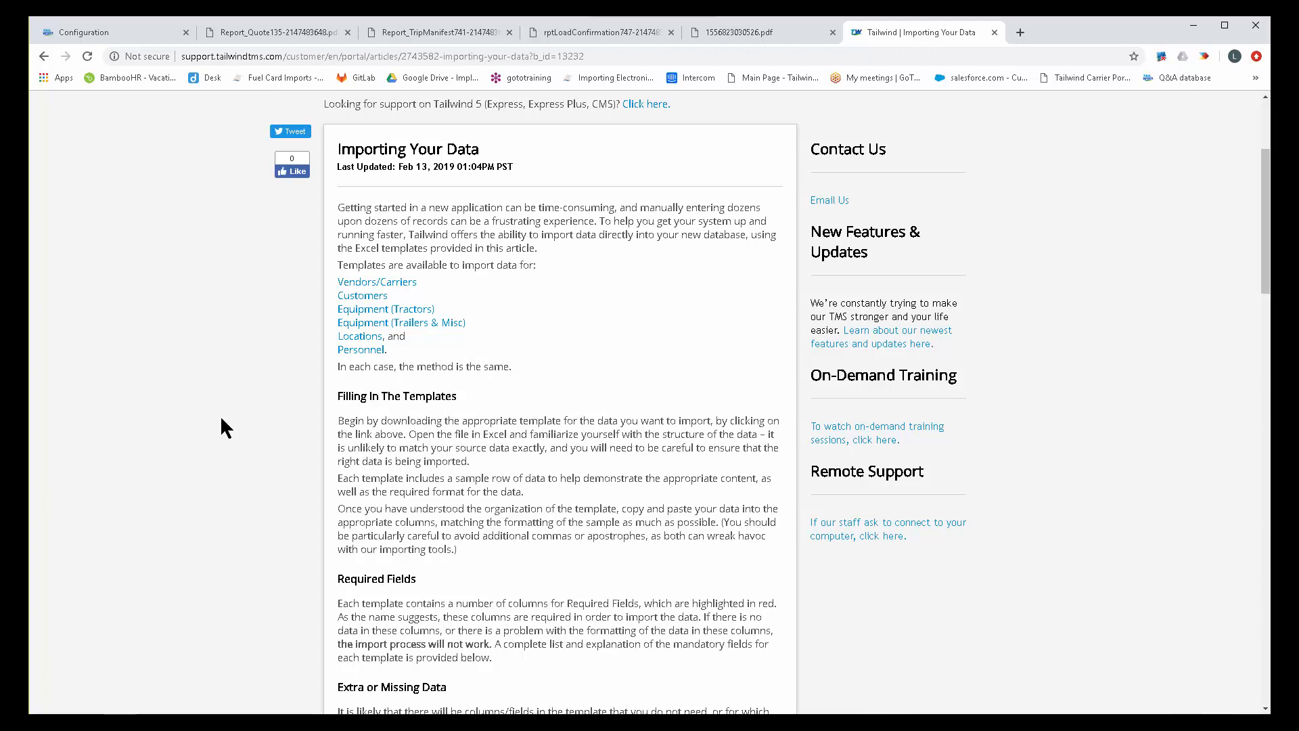
Return from the Importing Your Data article to the support portal's topic overview.
scroll(222, 419, up, 3)
click(336, 287)
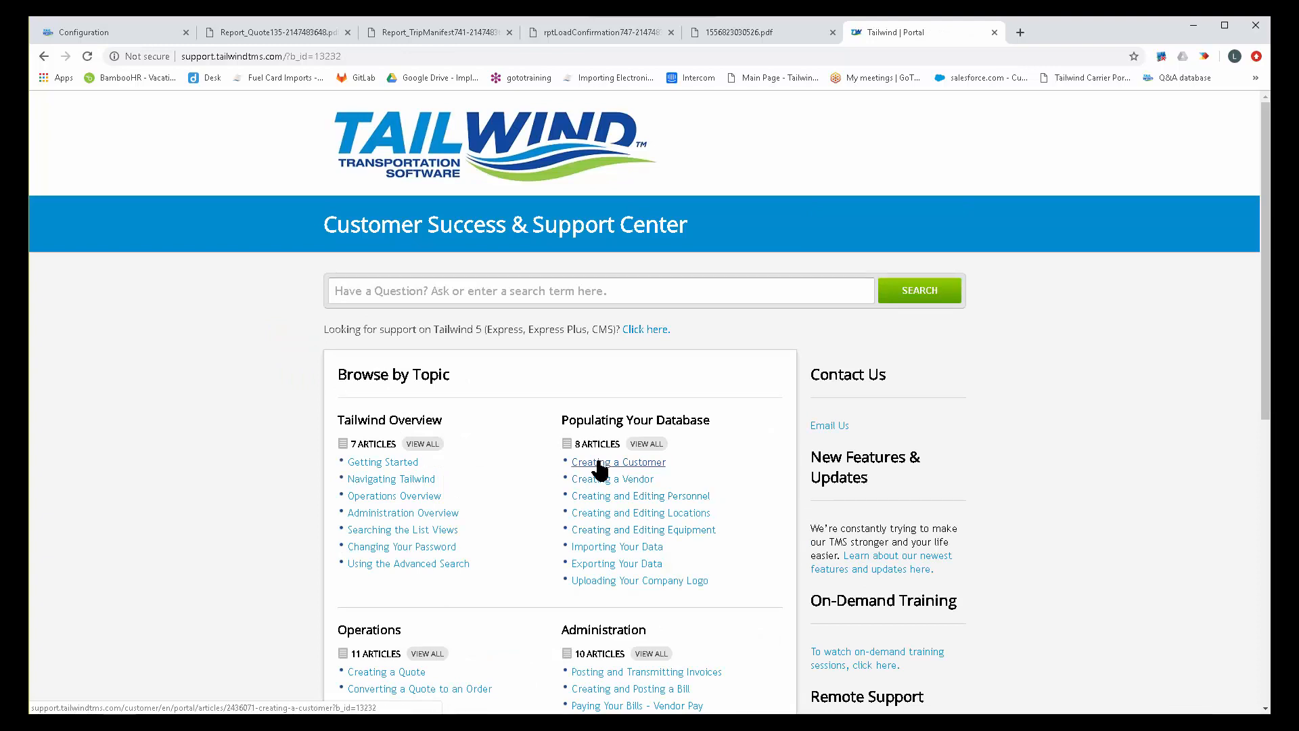
Switch to Tailwind, start a new customer record from the customer list, and look over the form's sections.
click(101, 33)
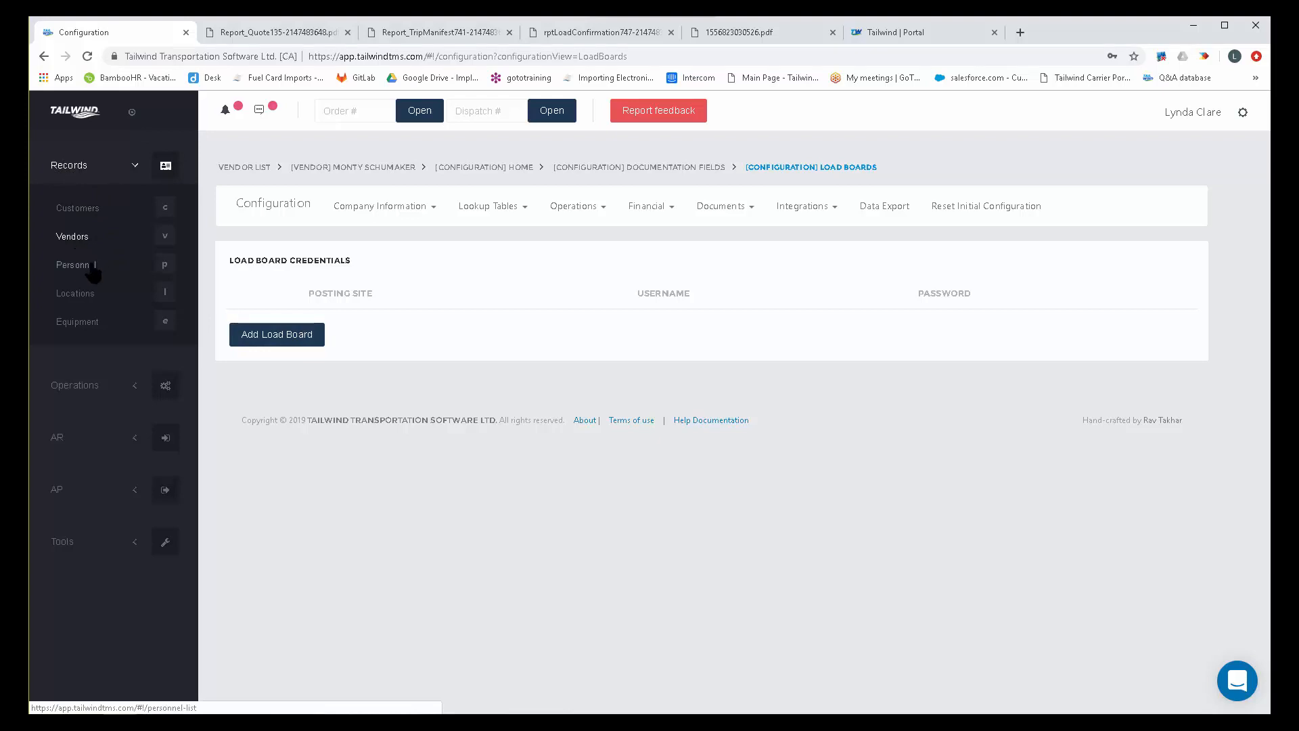
click(78, 210)
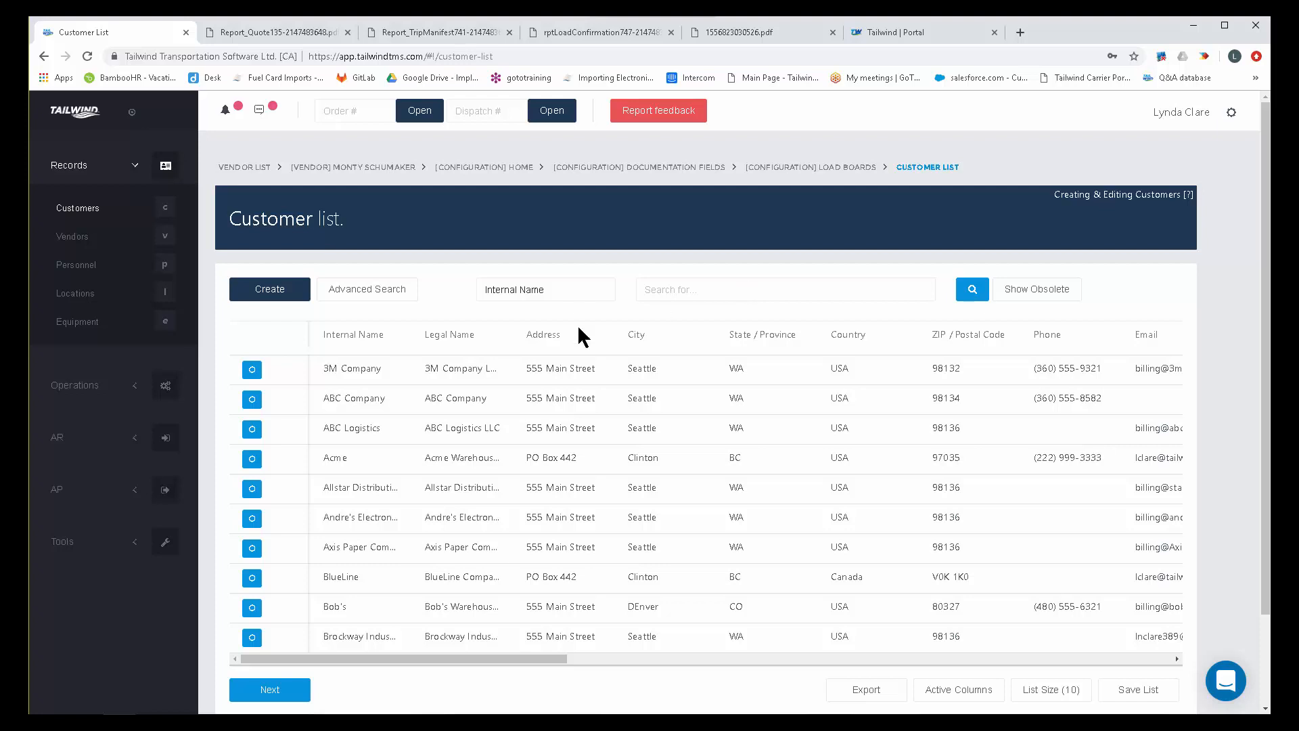
click(269, 291)
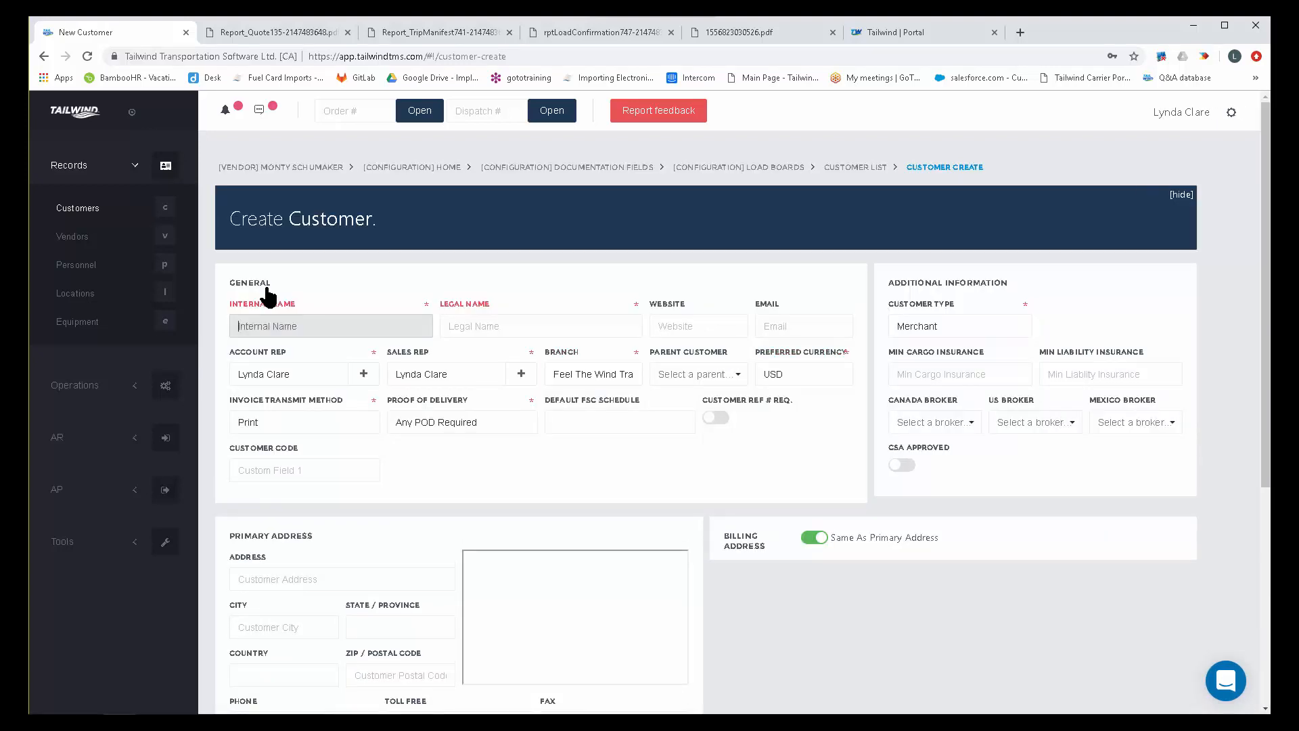
scroll(905, 629, down, 5)
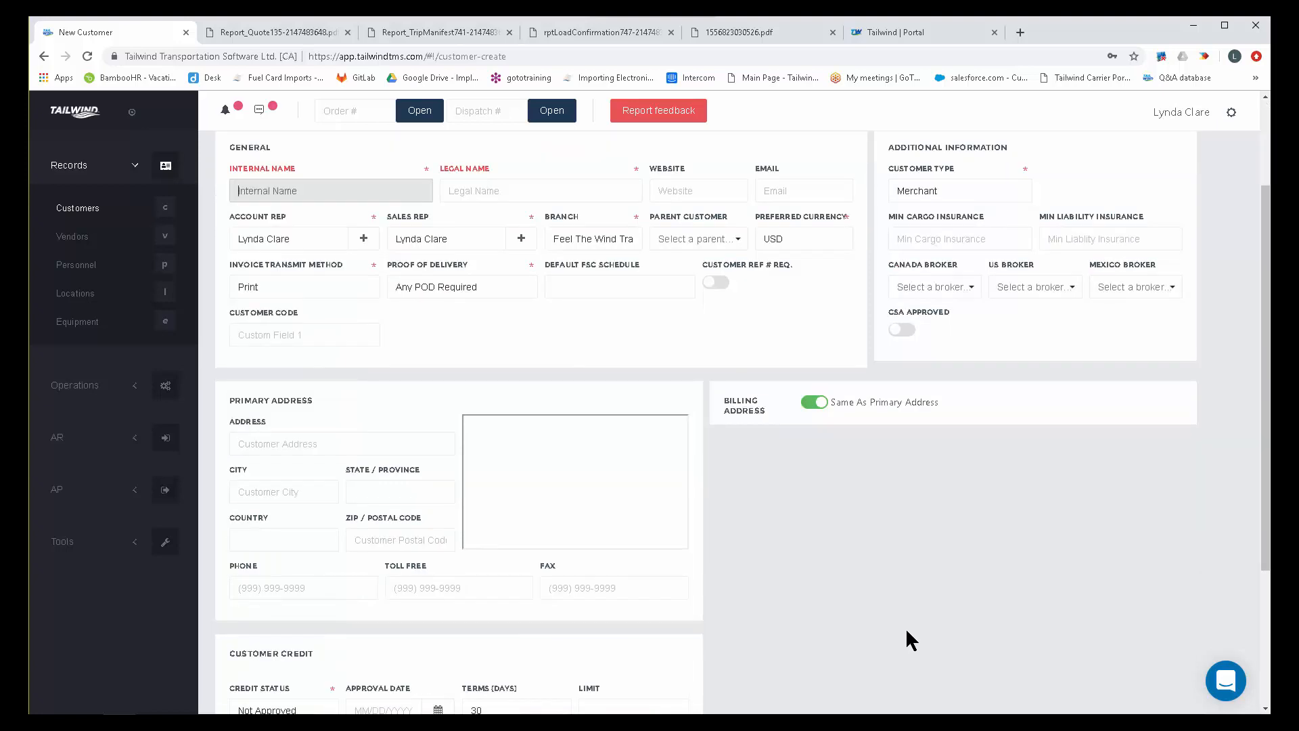
scroll(905, 627, up, 5)
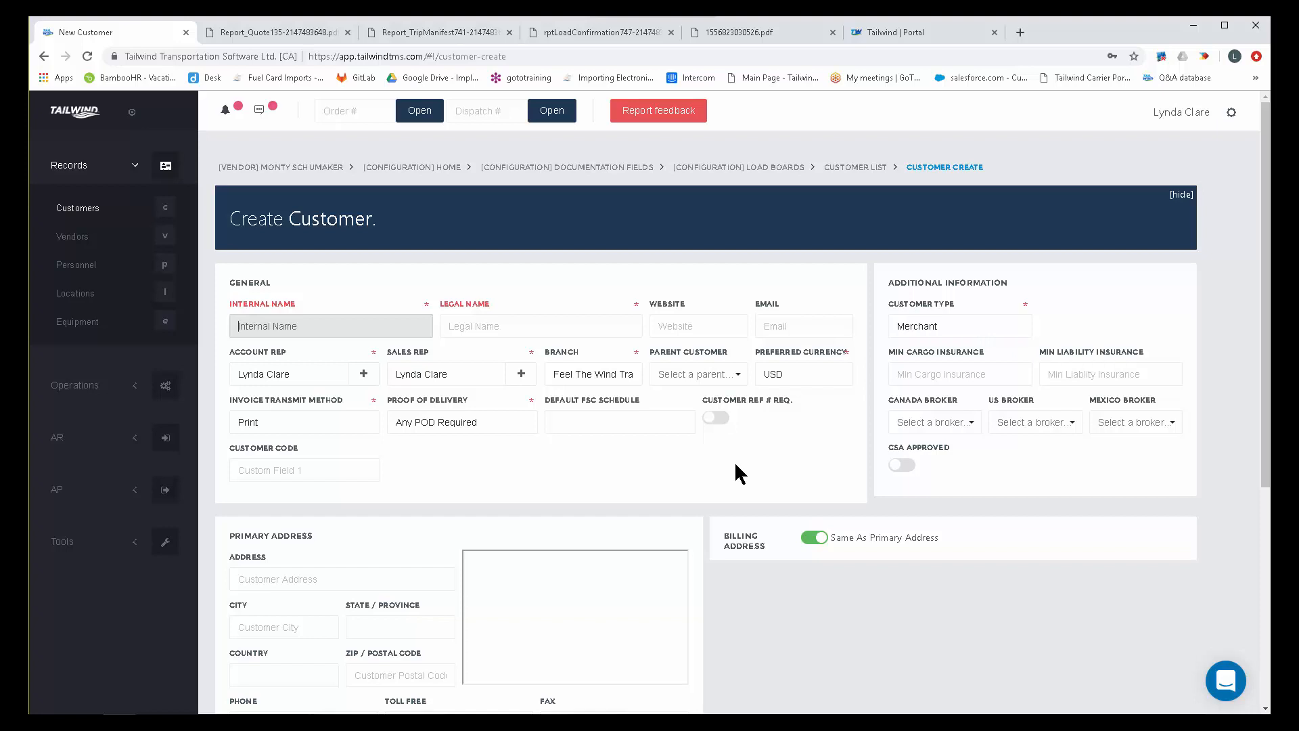
scroll(630, 498, down, 2)
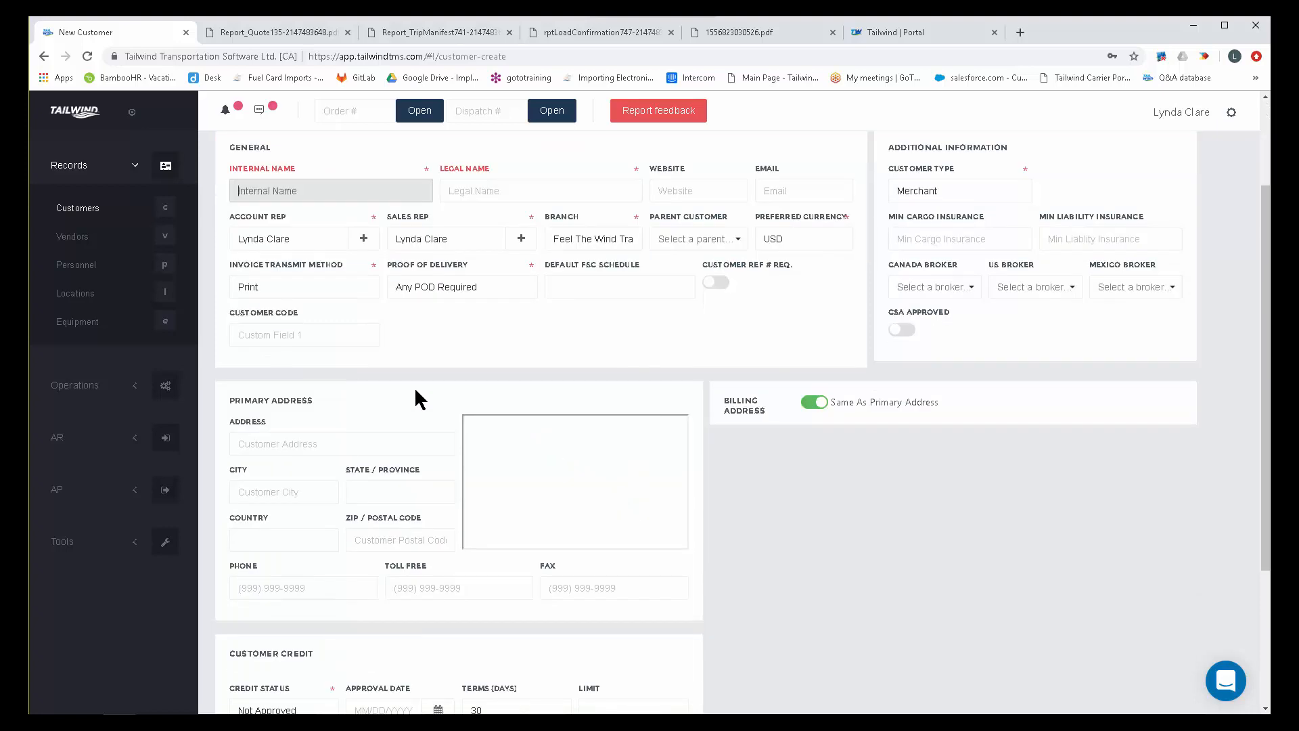
scroll(817, 521, up, 1)
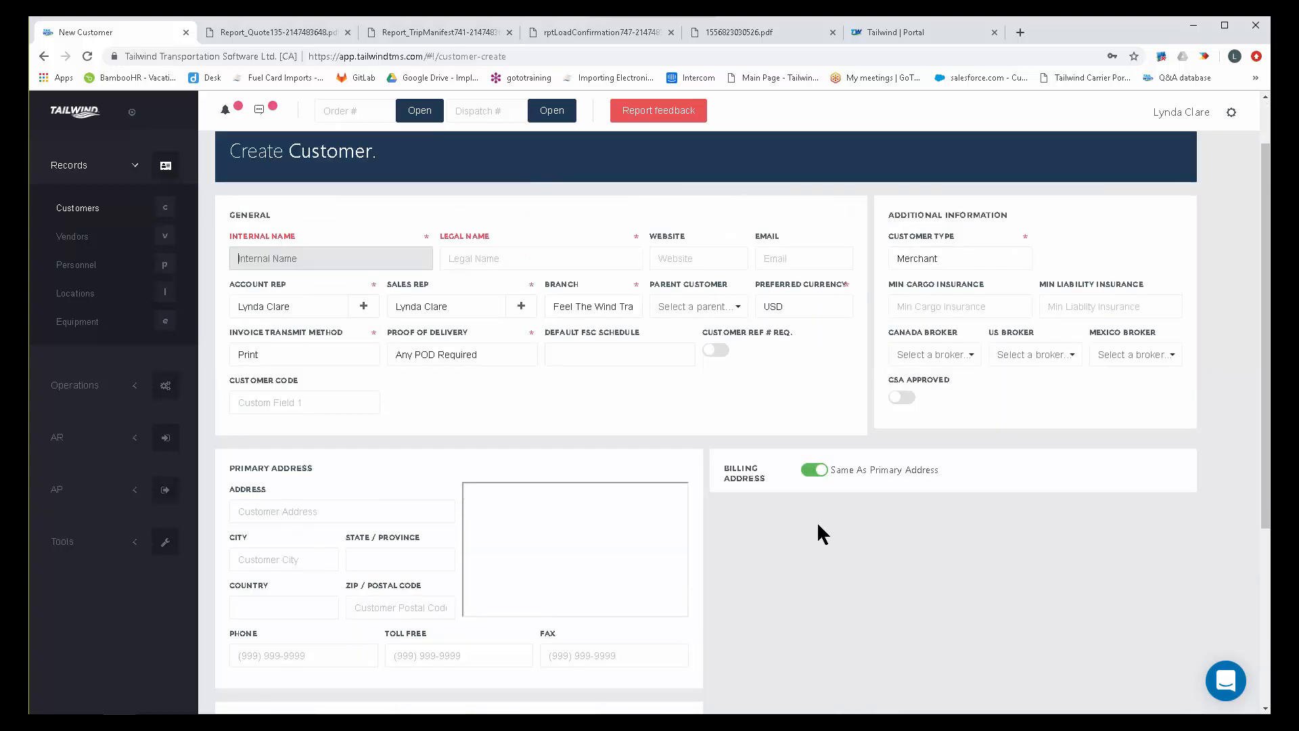
scroll(819, 526, up, 1)
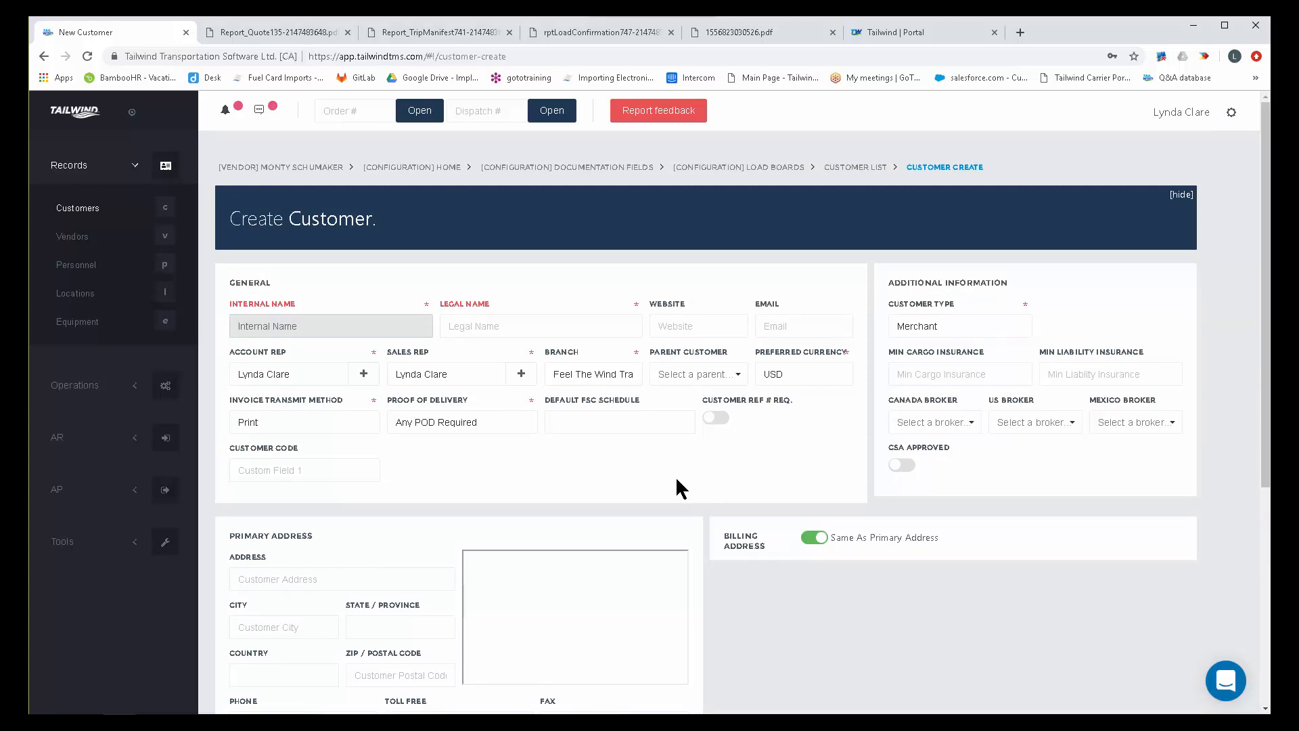
Enter ABC Company as the customer's internal and legal name and choose its account rep and sales rep.
text(A)
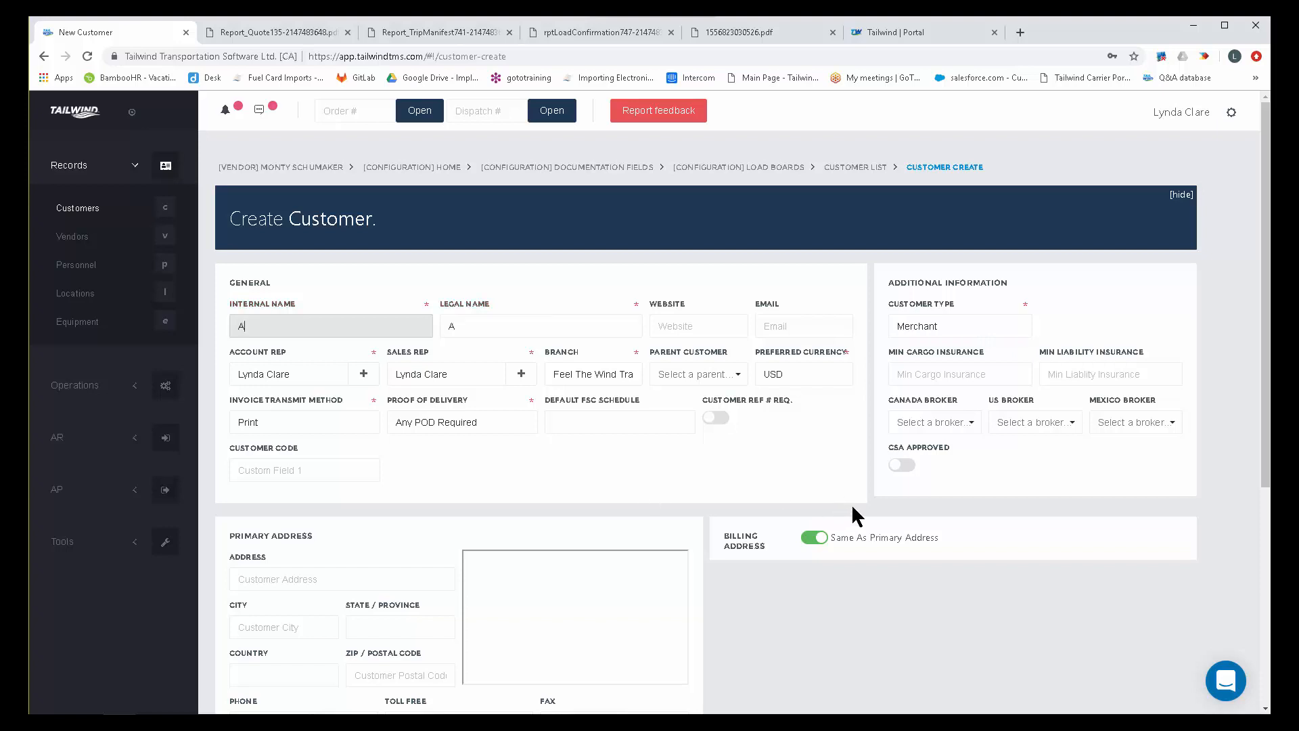
text(BC Company)
click(286, 374)
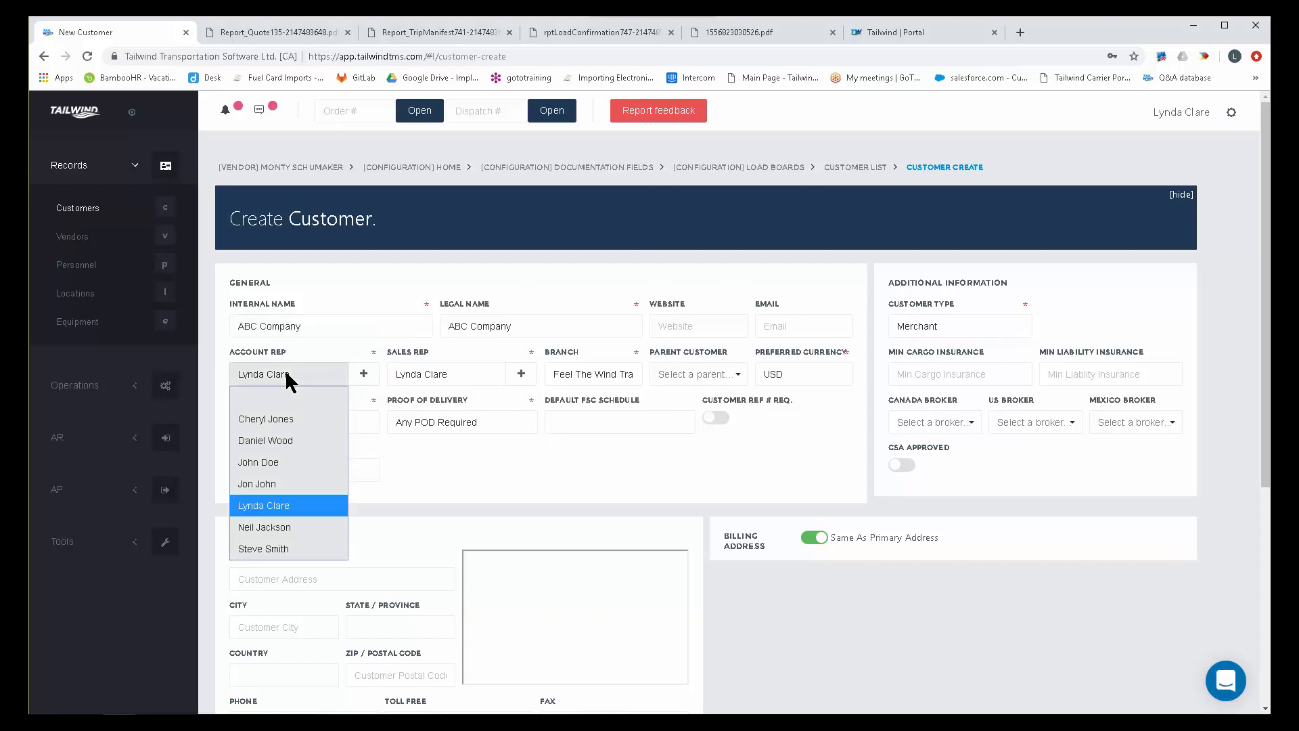
click(265, 512)
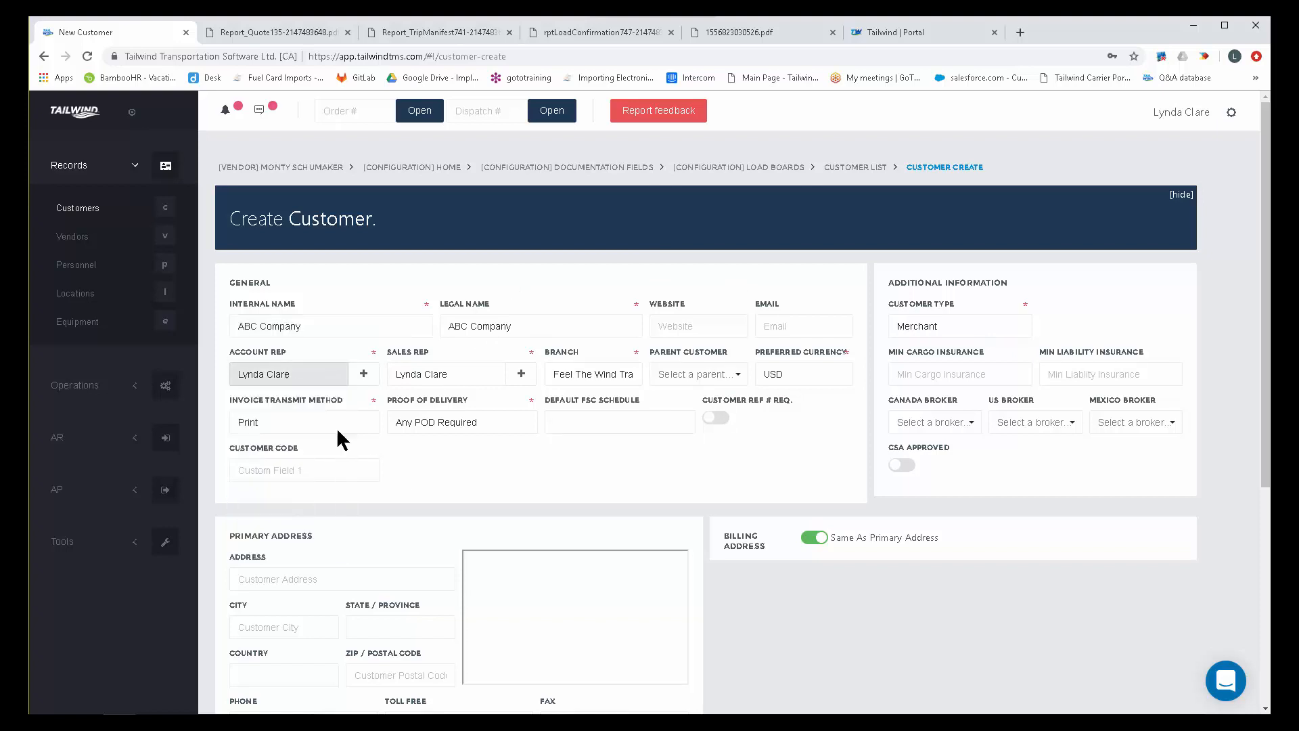
click(451, 368)
click(435, 478)
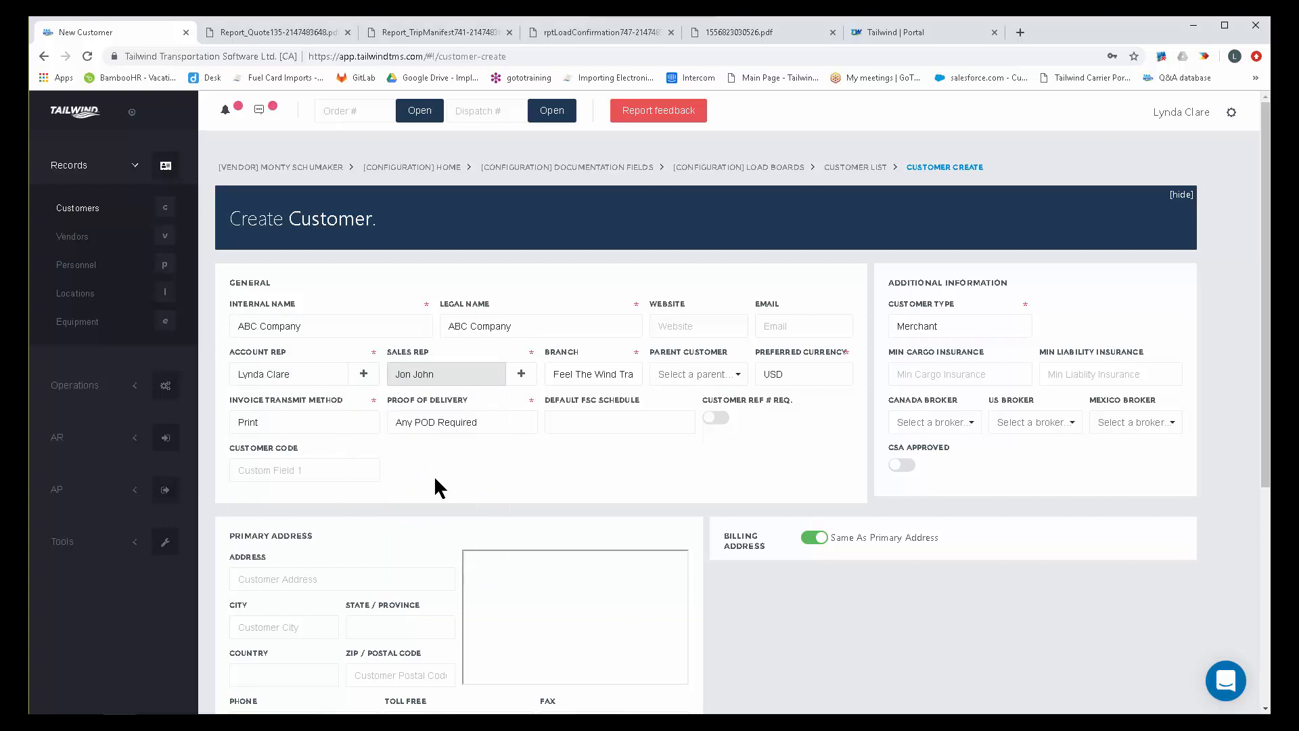
Assign the customer to the Feel The Wind Transportation branch with USD as the preferred currency.
click(574, 374)
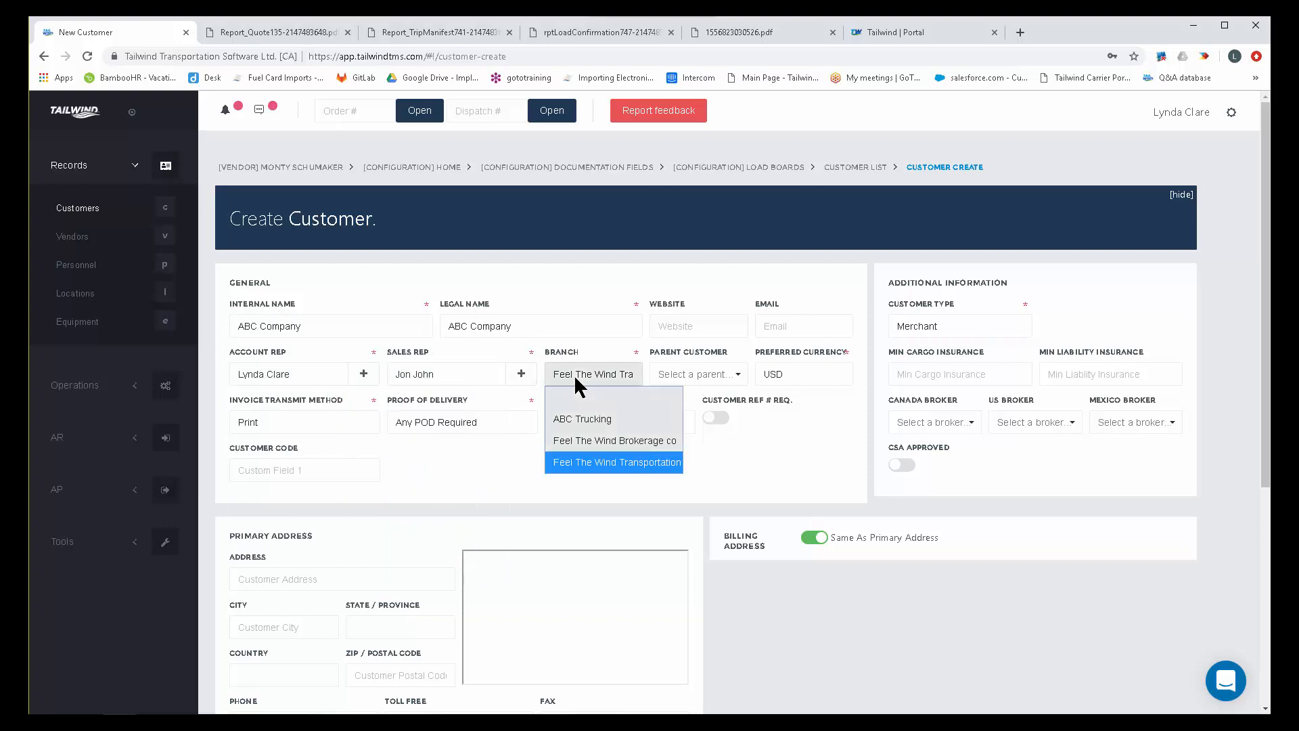
click(580, 457)
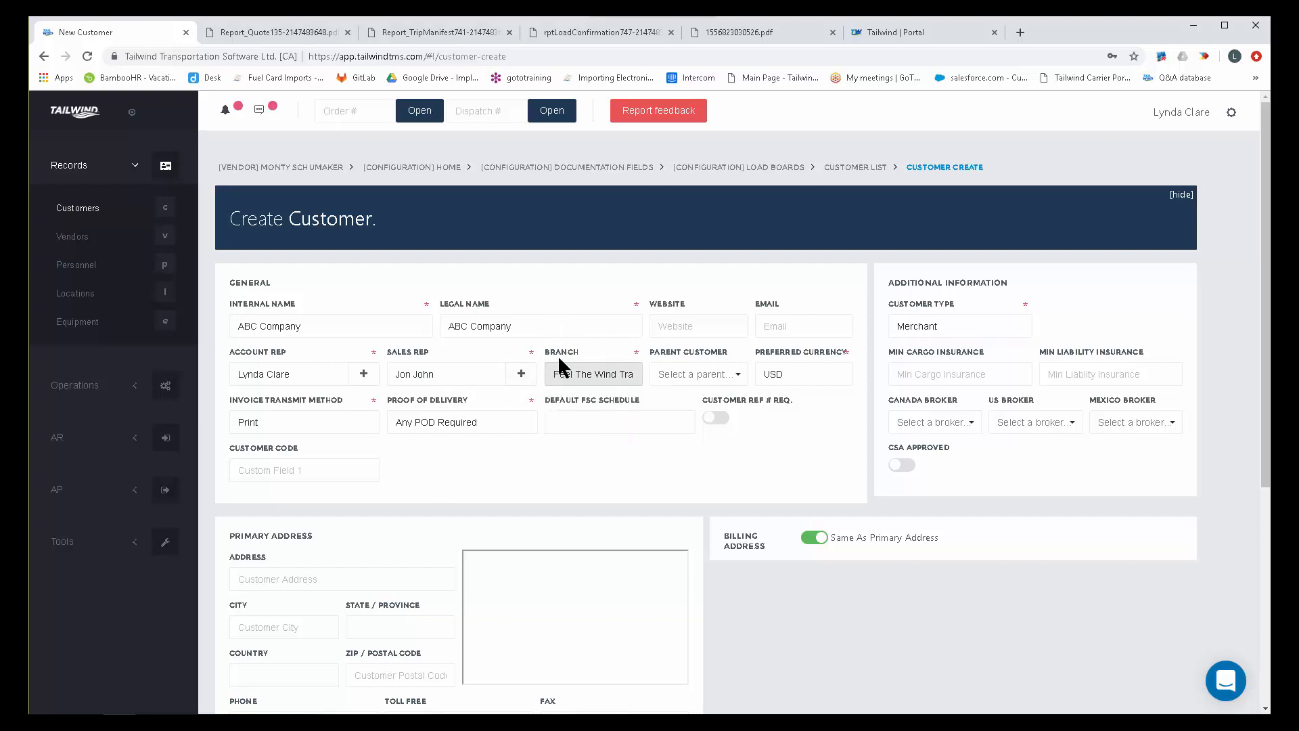
click(803, 374)
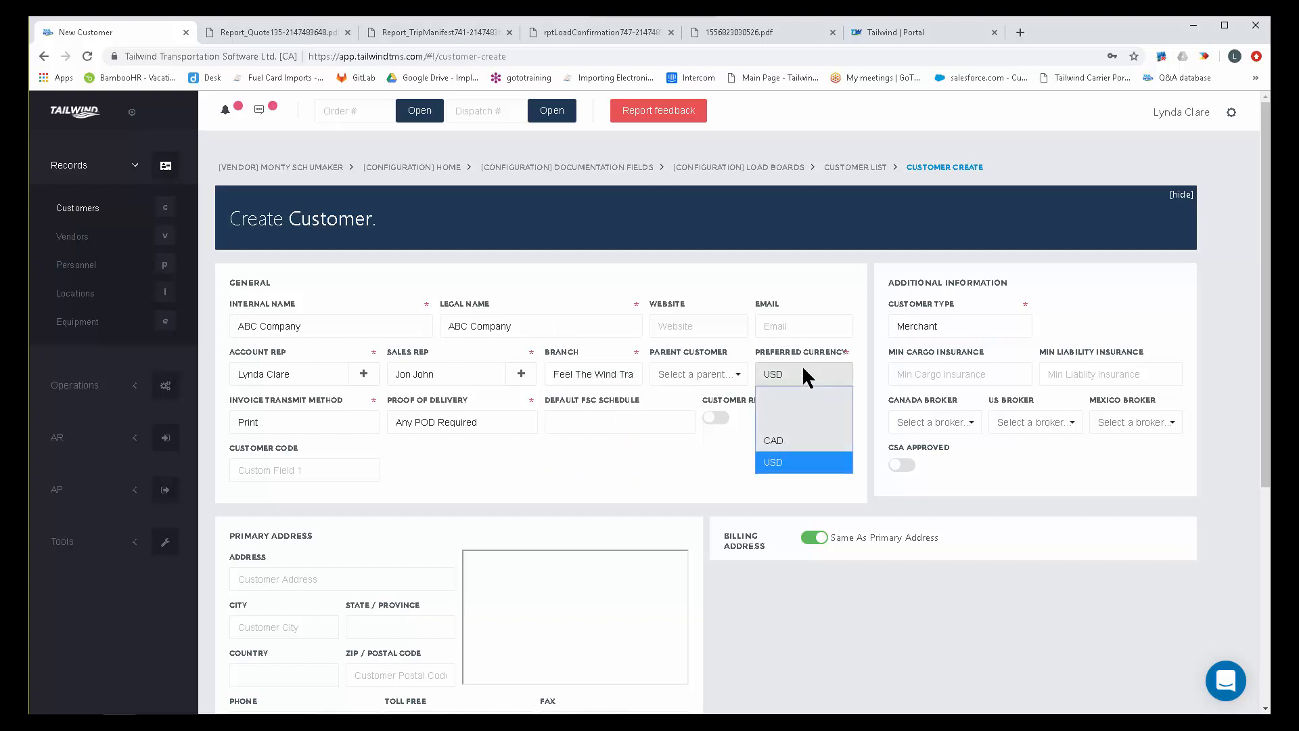
click(789, 462)
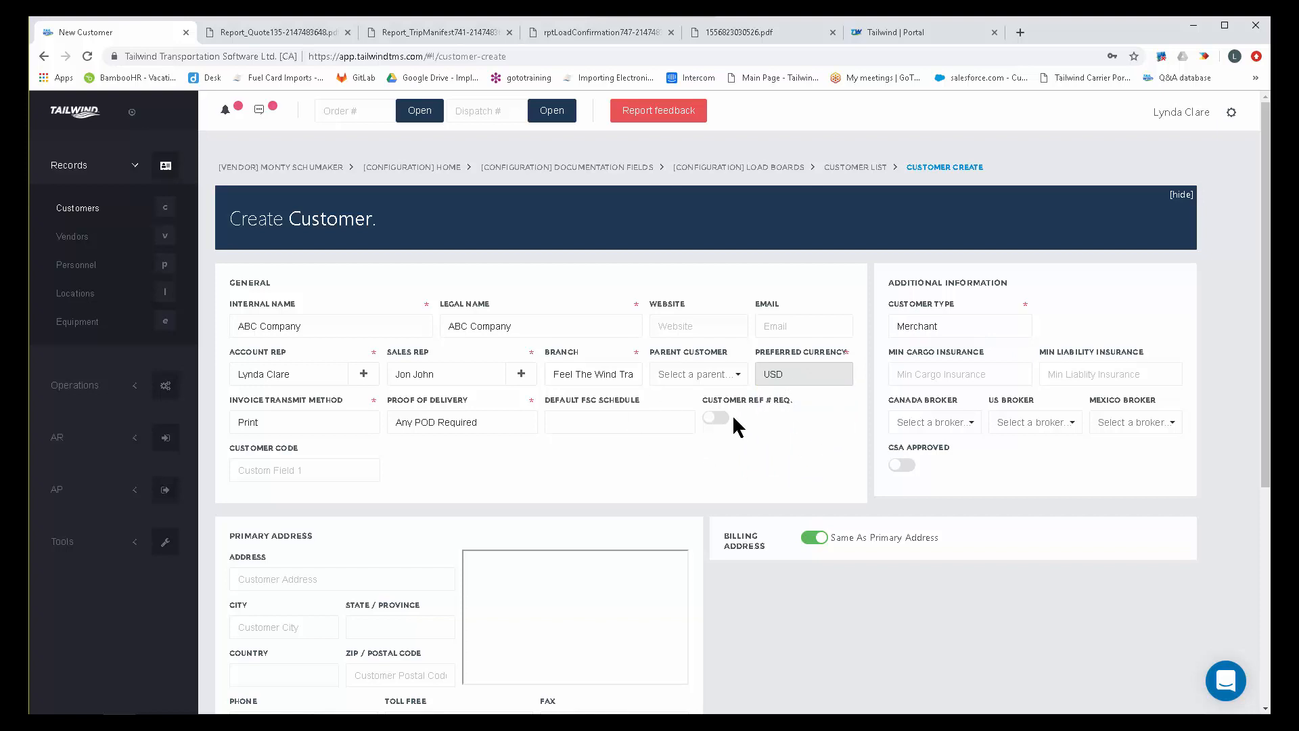
Set the invoice transmit method to Email and make the customer reference number required.
click(273, 425)
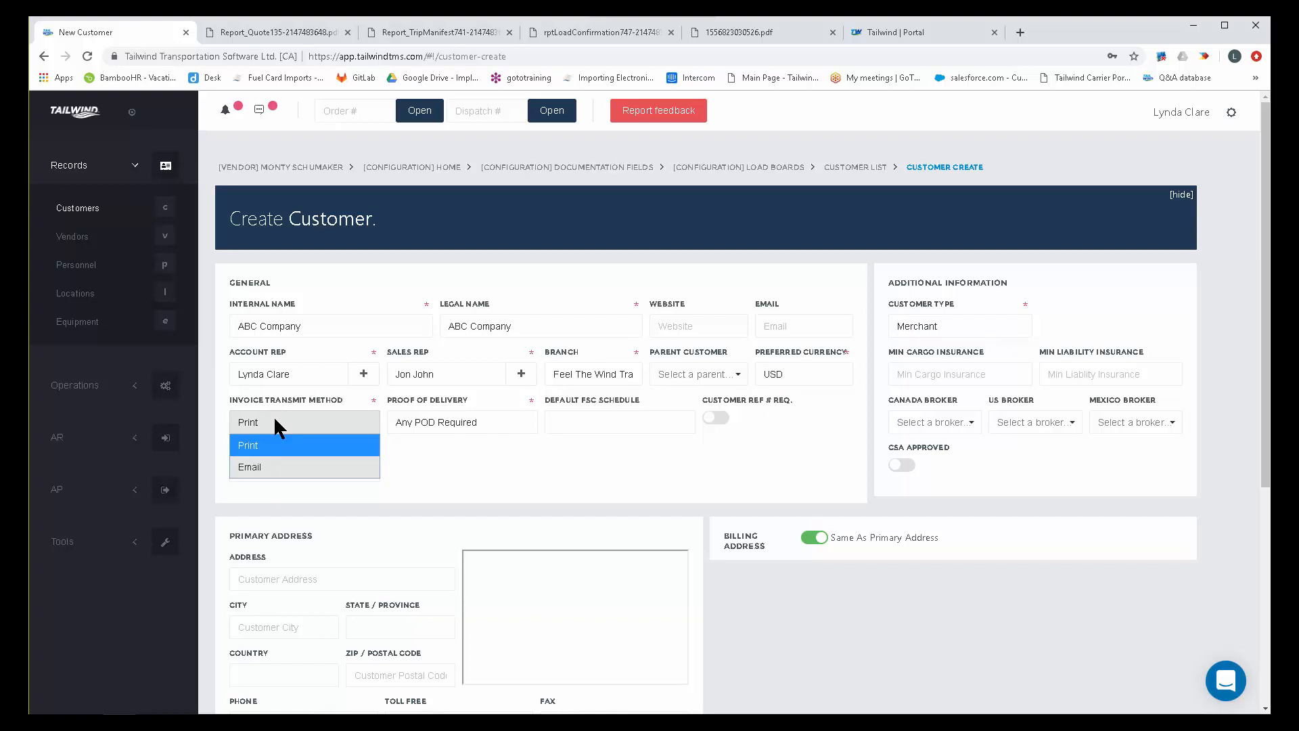
click(266, 438)
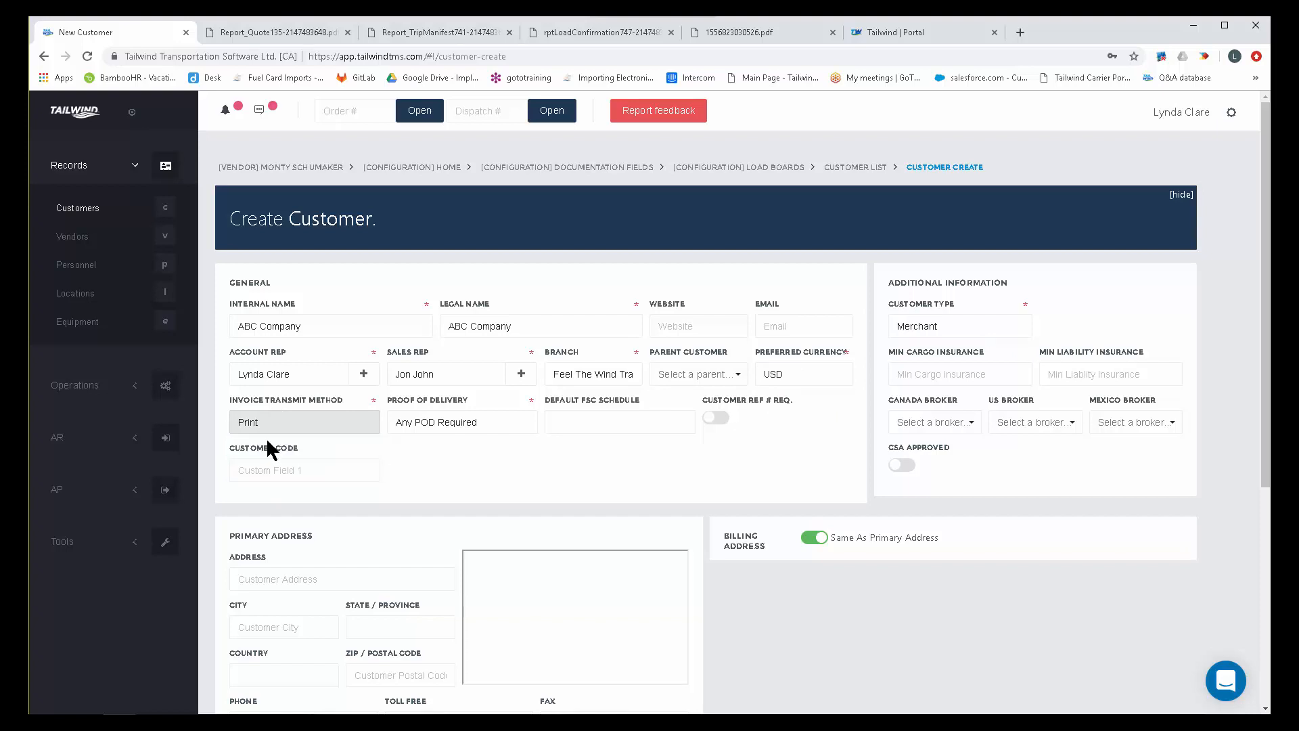
click(276, 422)
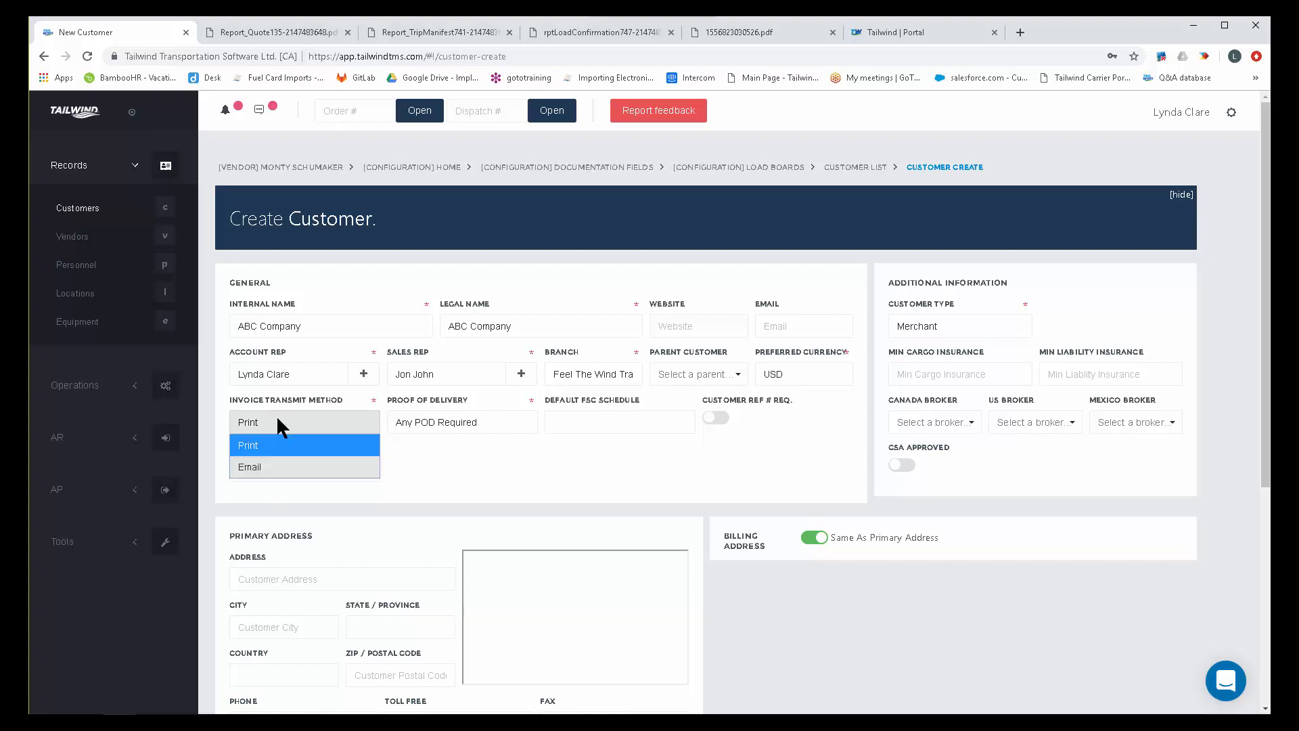
click(266, 466)
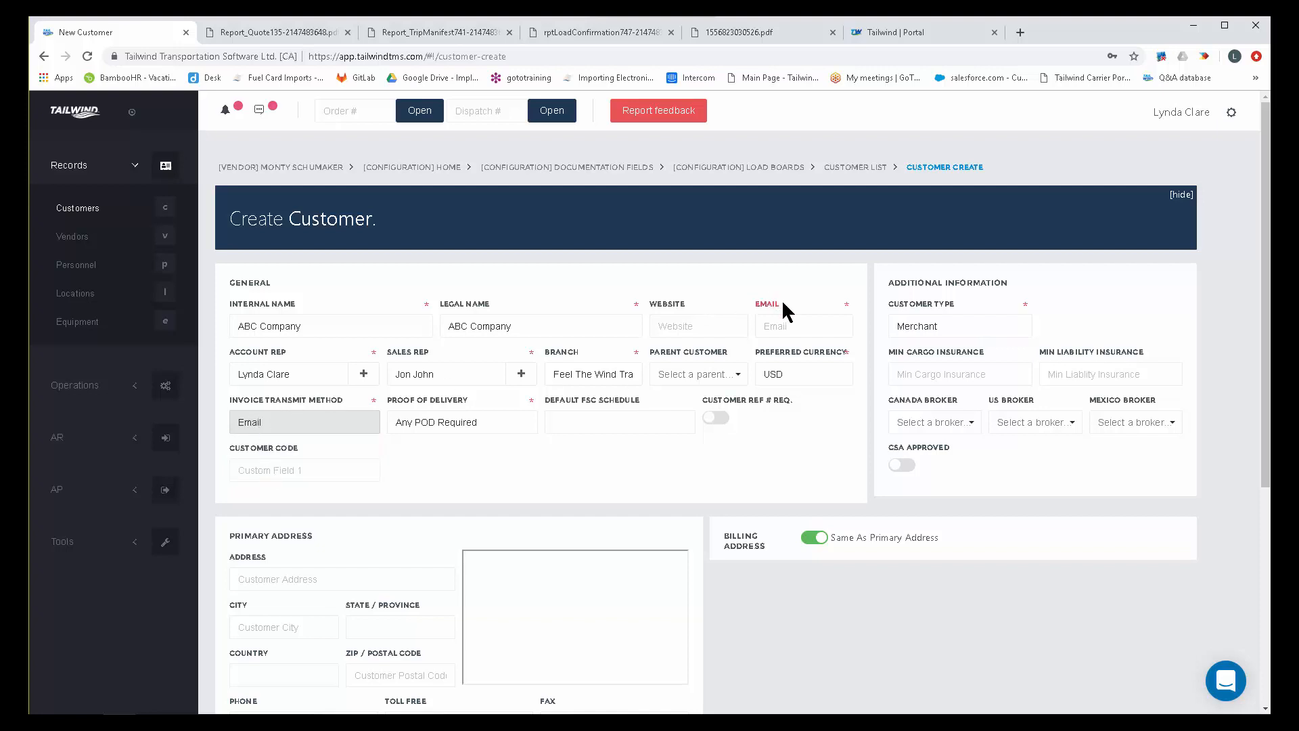
click(775, 330)
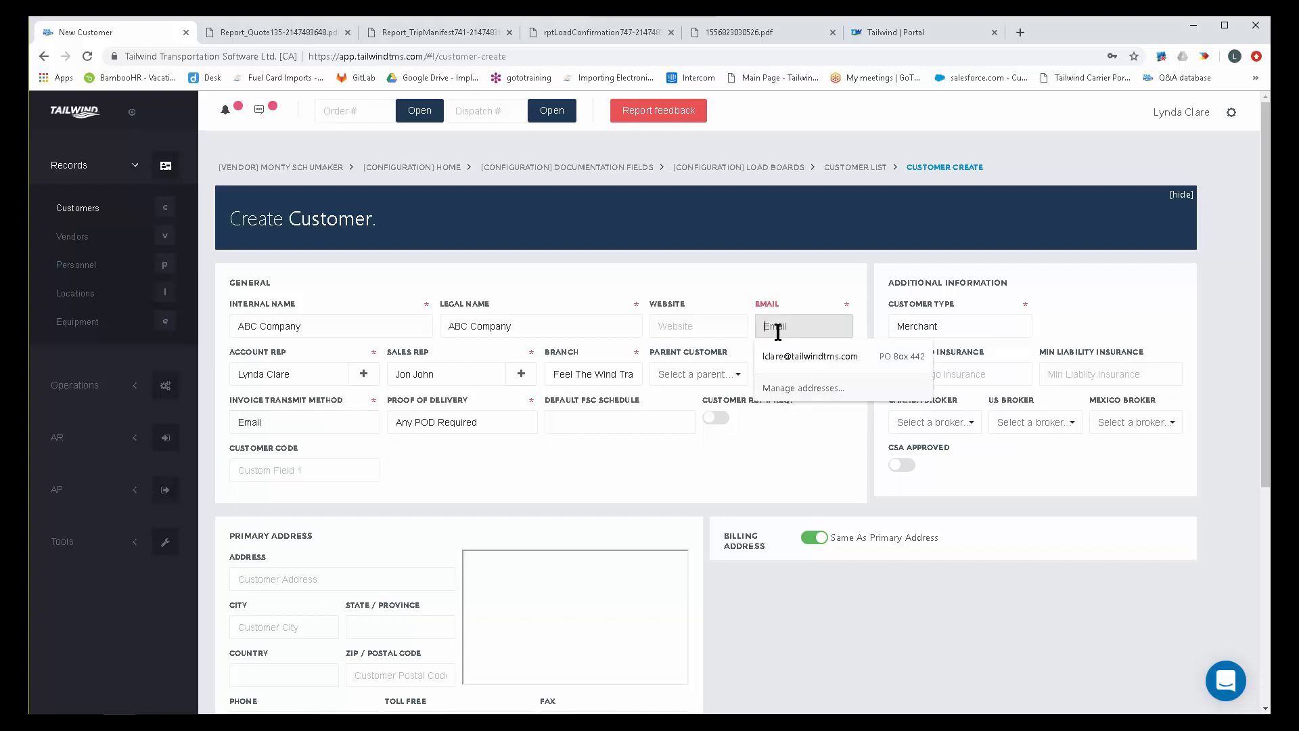
click(785, 436)
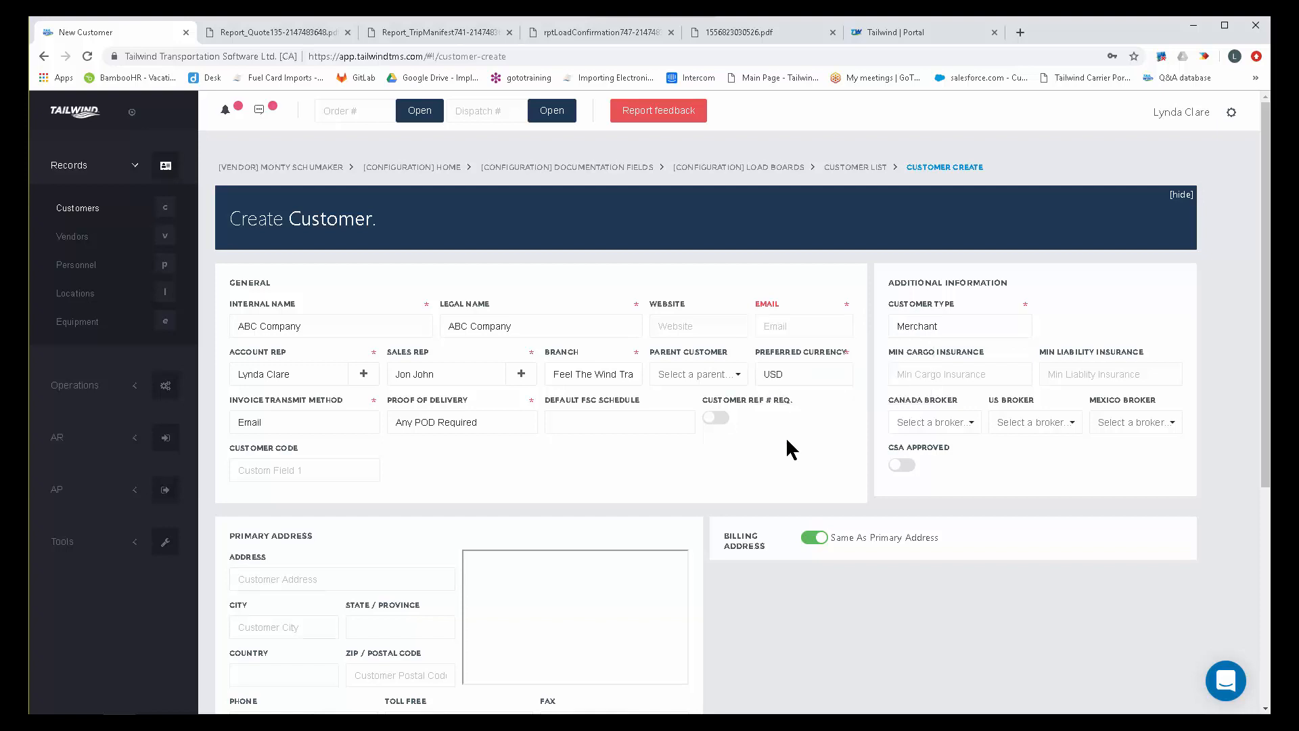
click(722, 426)
Review the customer type options, keep Merchant, and examine its minimum insurance and customs broker fields.
click(974, 325)
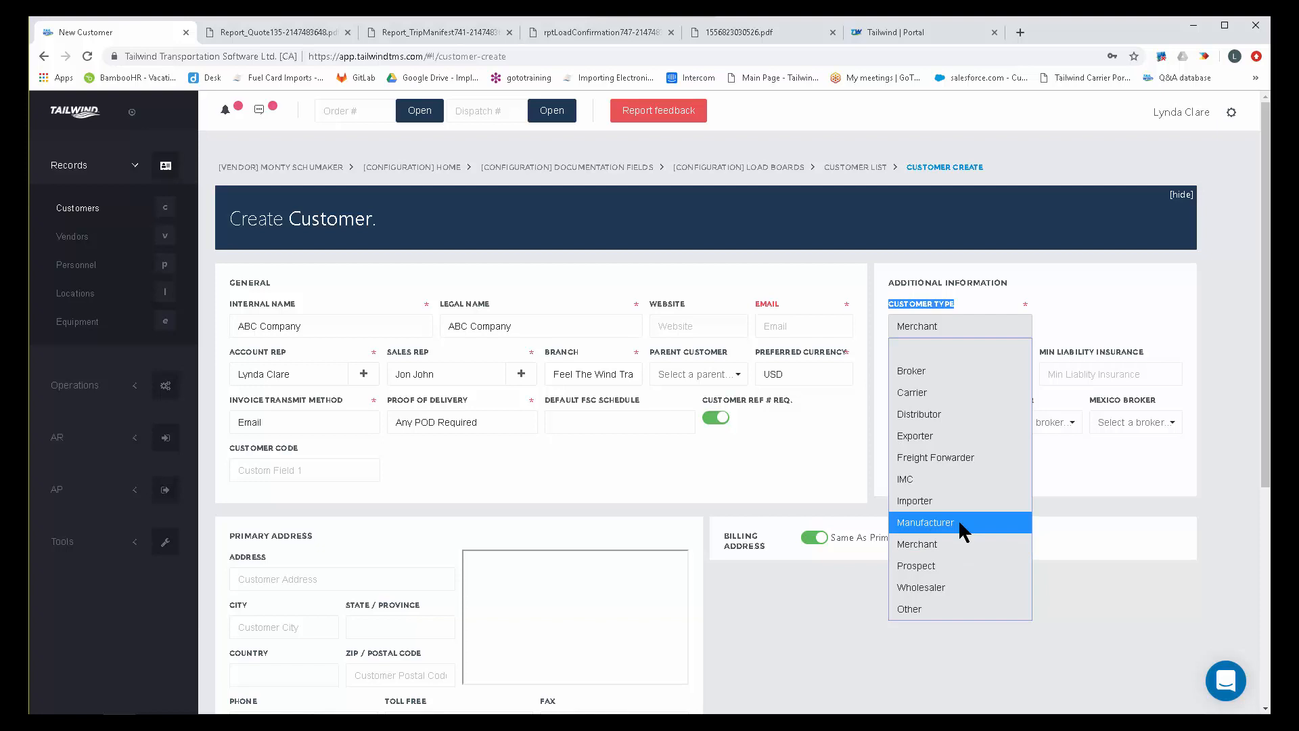
click(951, 537)
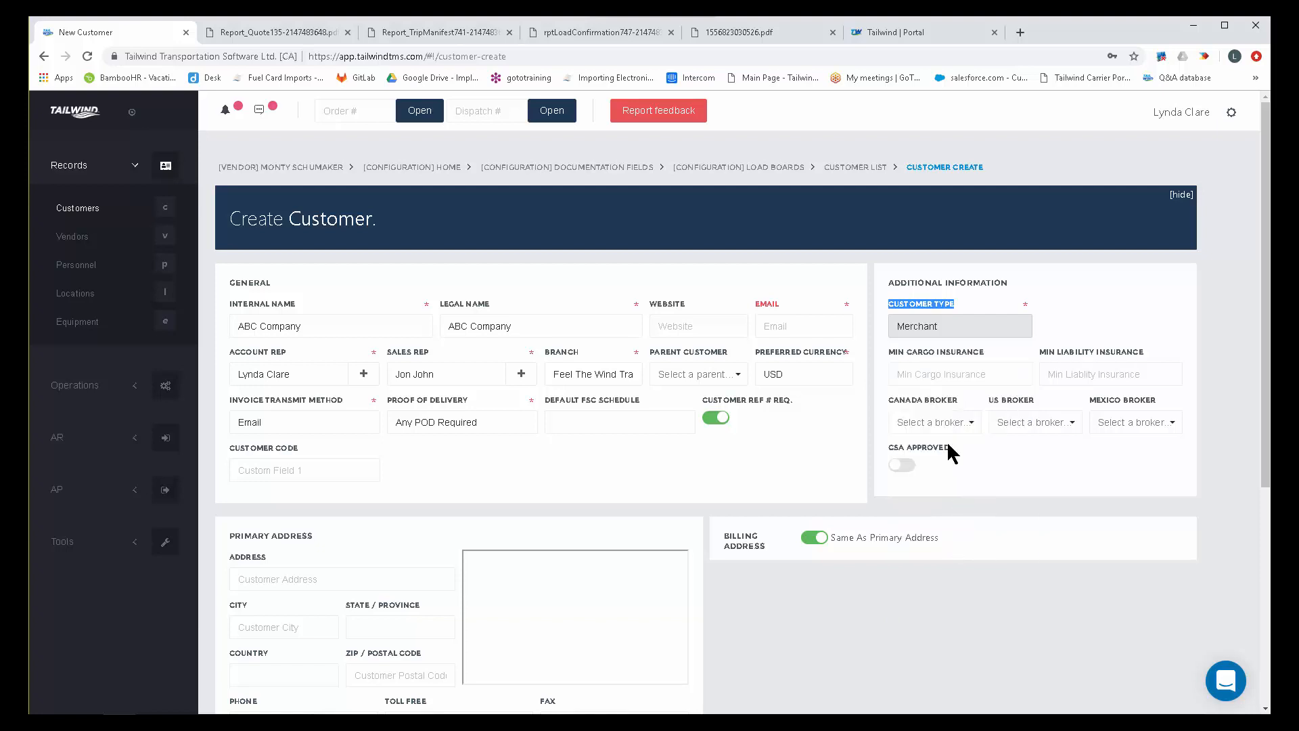
click(980, 347)
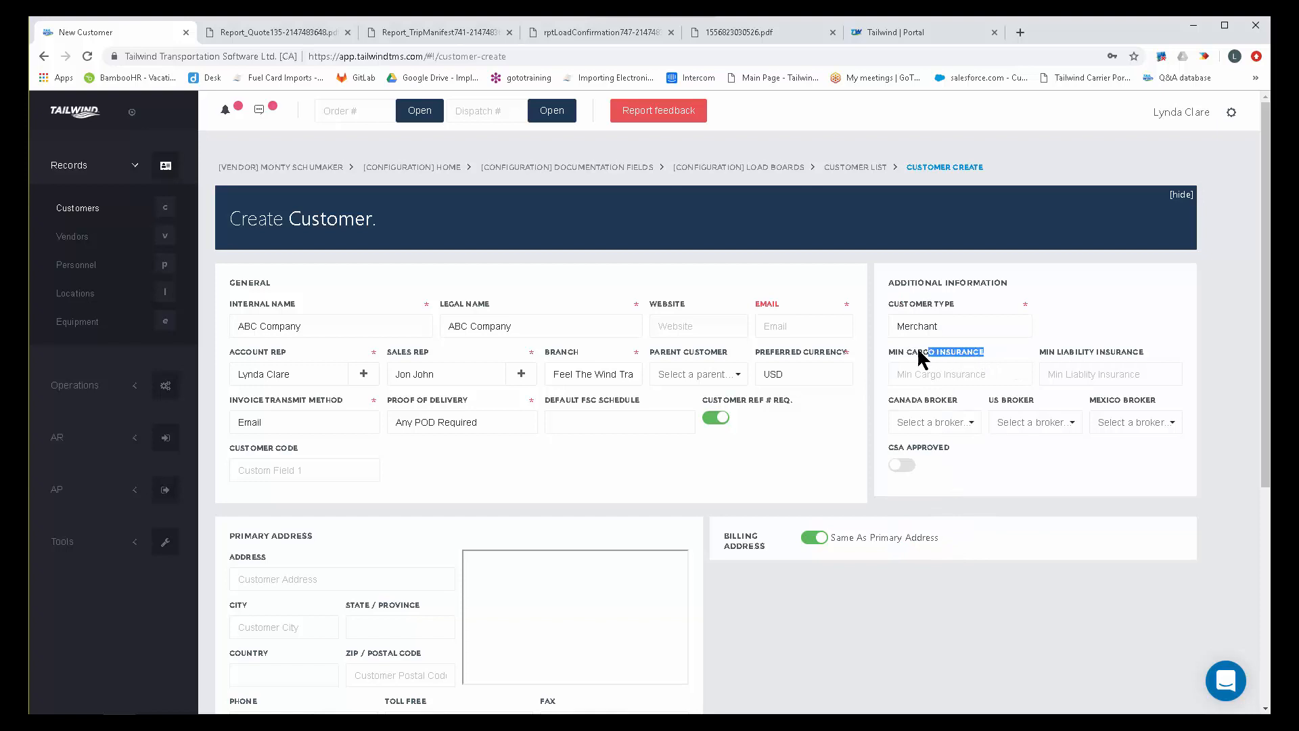
drag(1145, 350, 1061, 384)
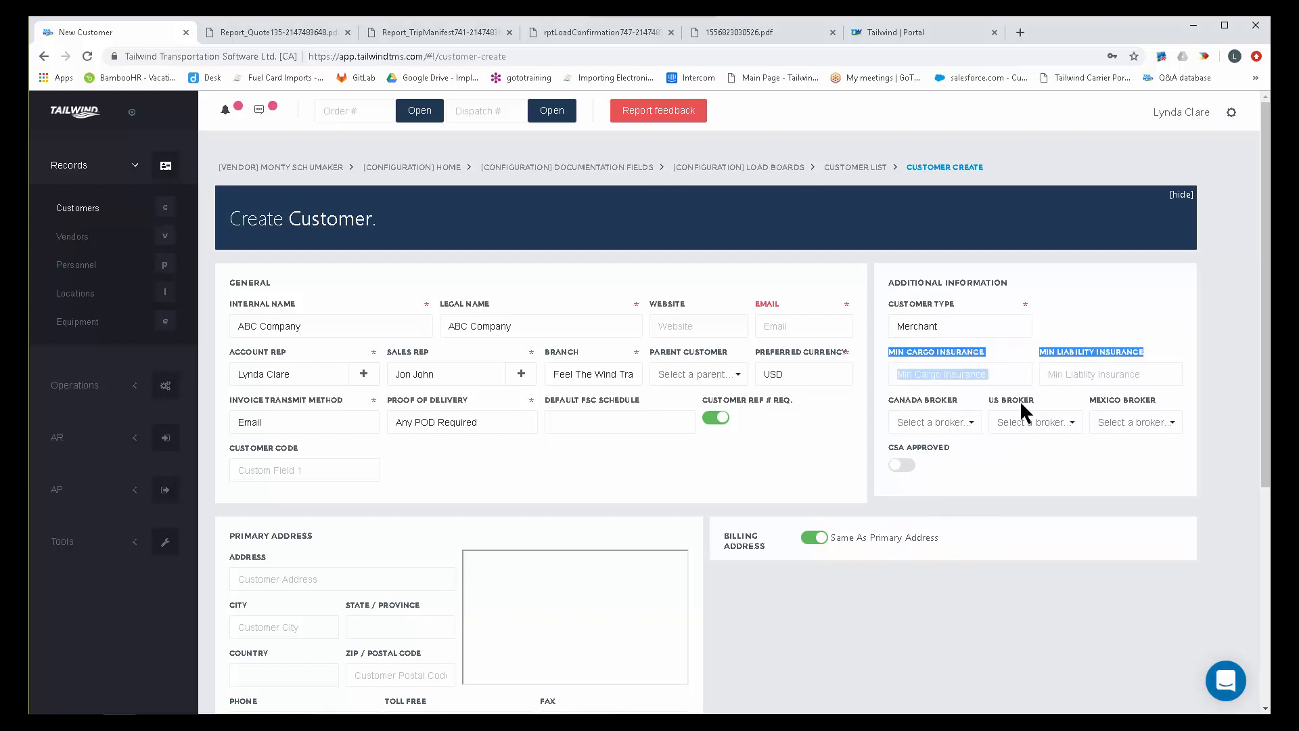
drag(957, 399, 883, 400)
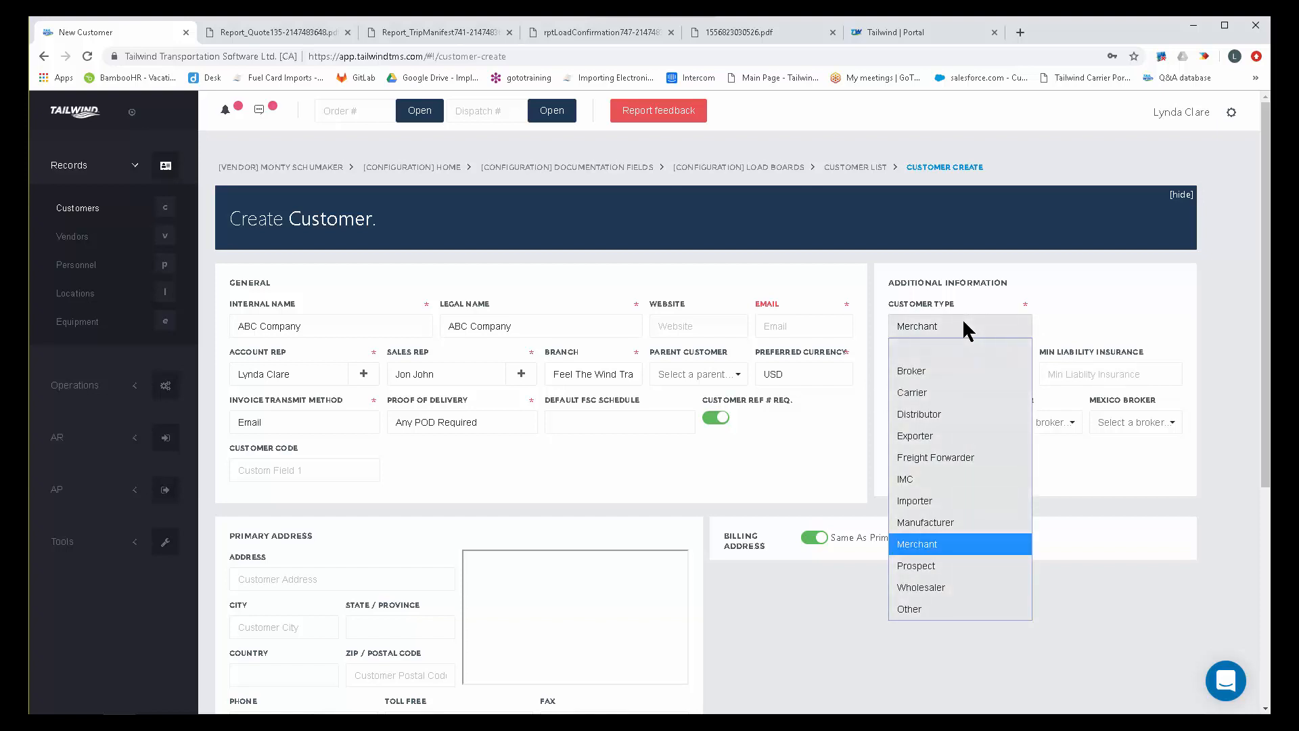
Try the Carrier and Broker customer types and check the available docket prefixes.
click(924, 394)
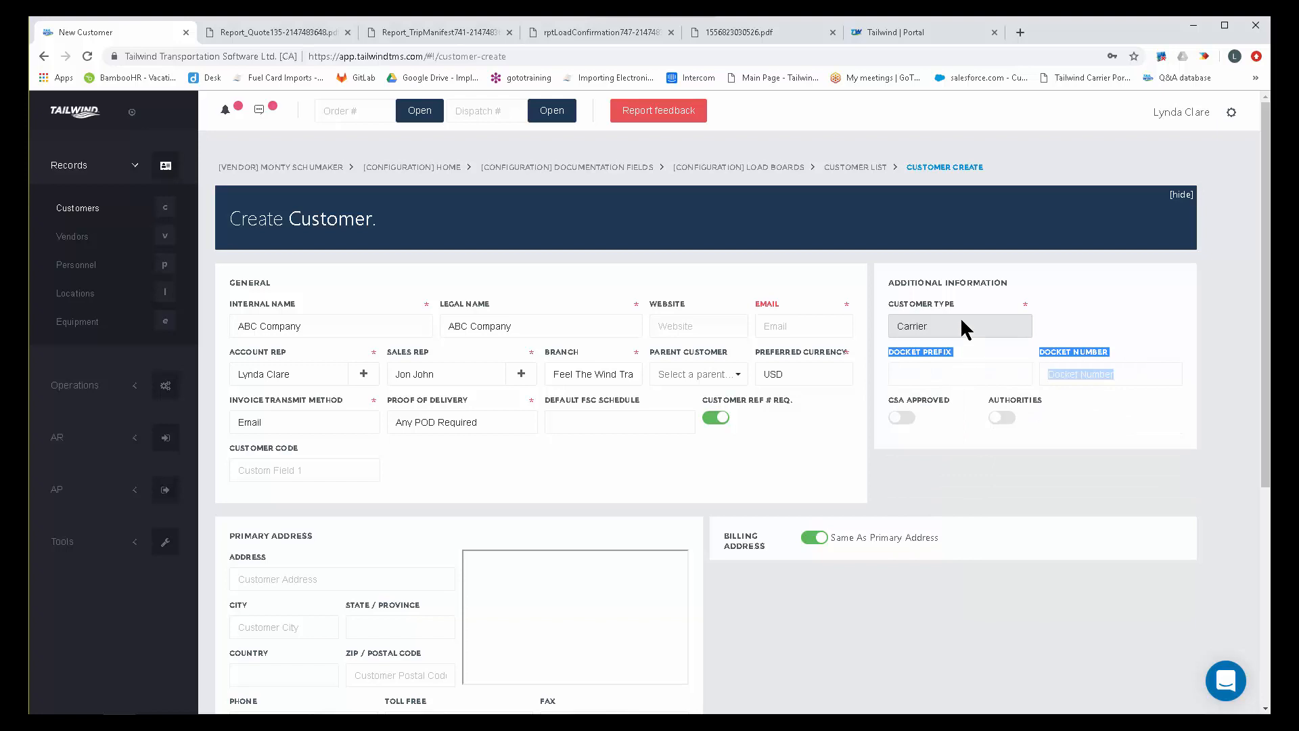
click(960, 316)
click(928, 360)
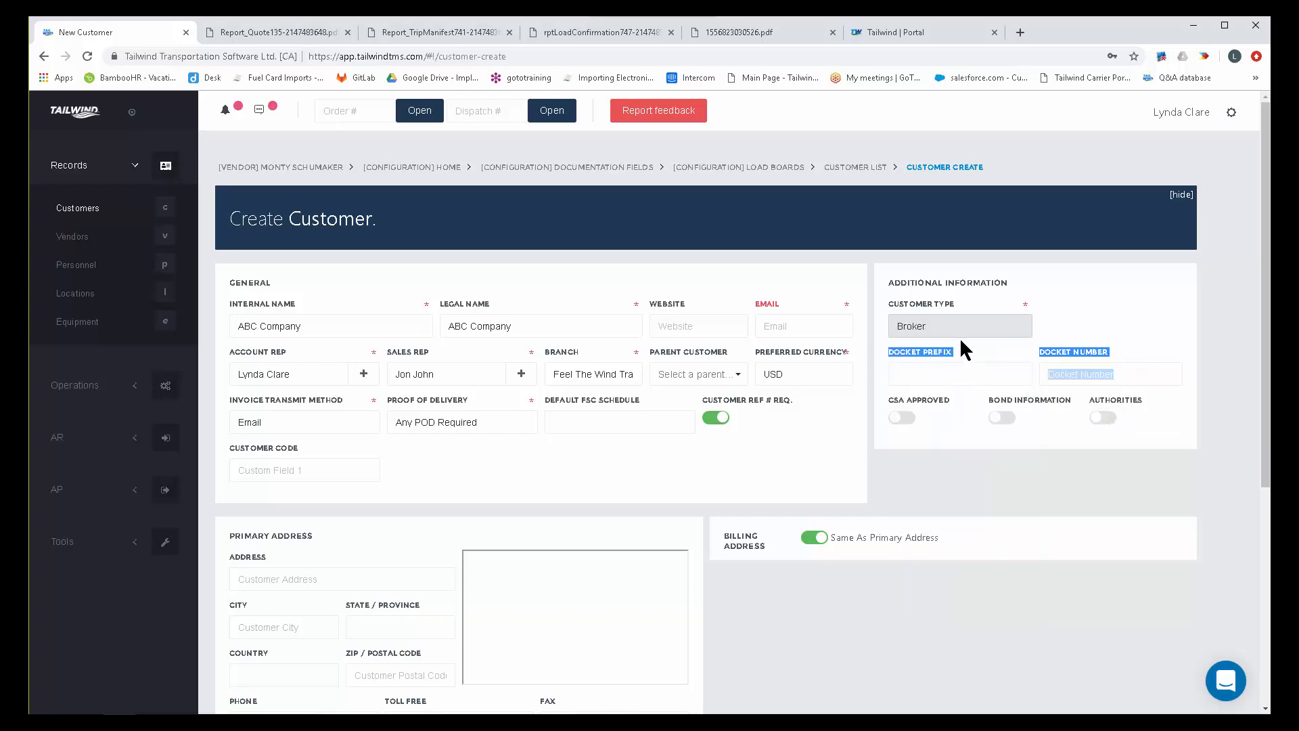
click(912, 370)
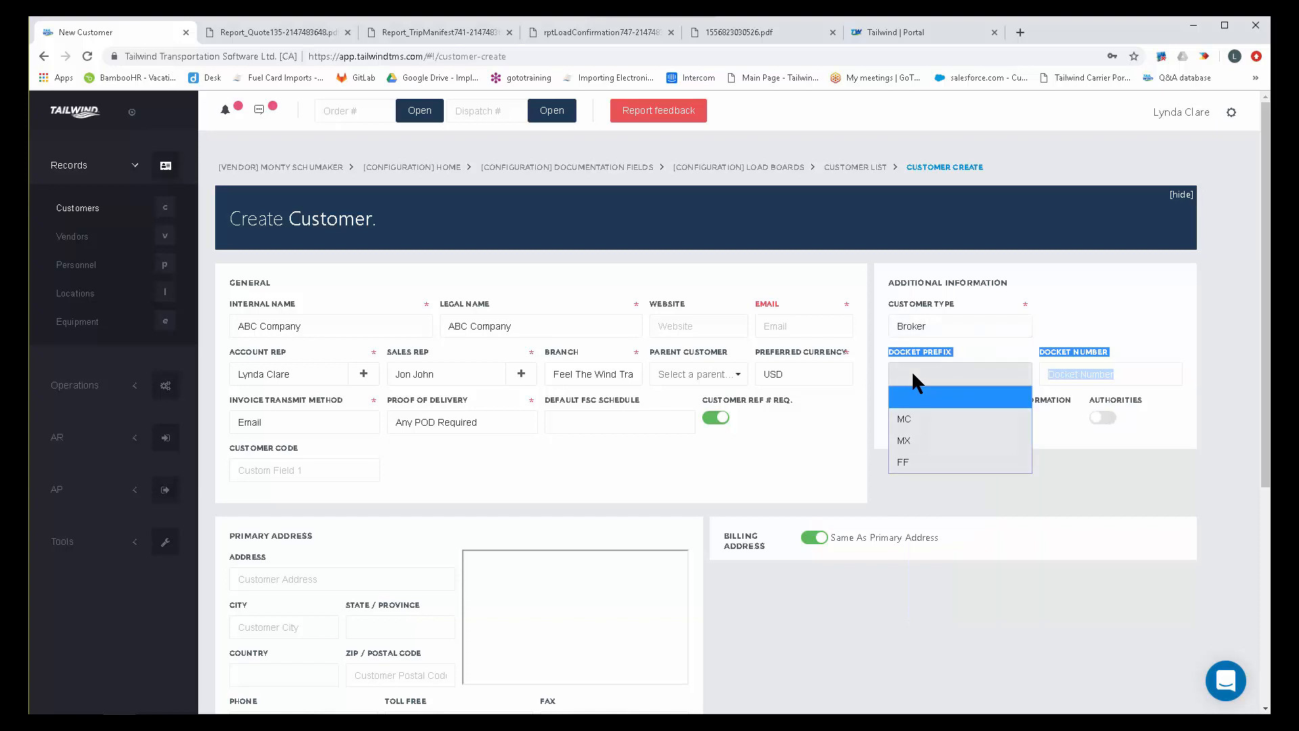
click(1119, 345)
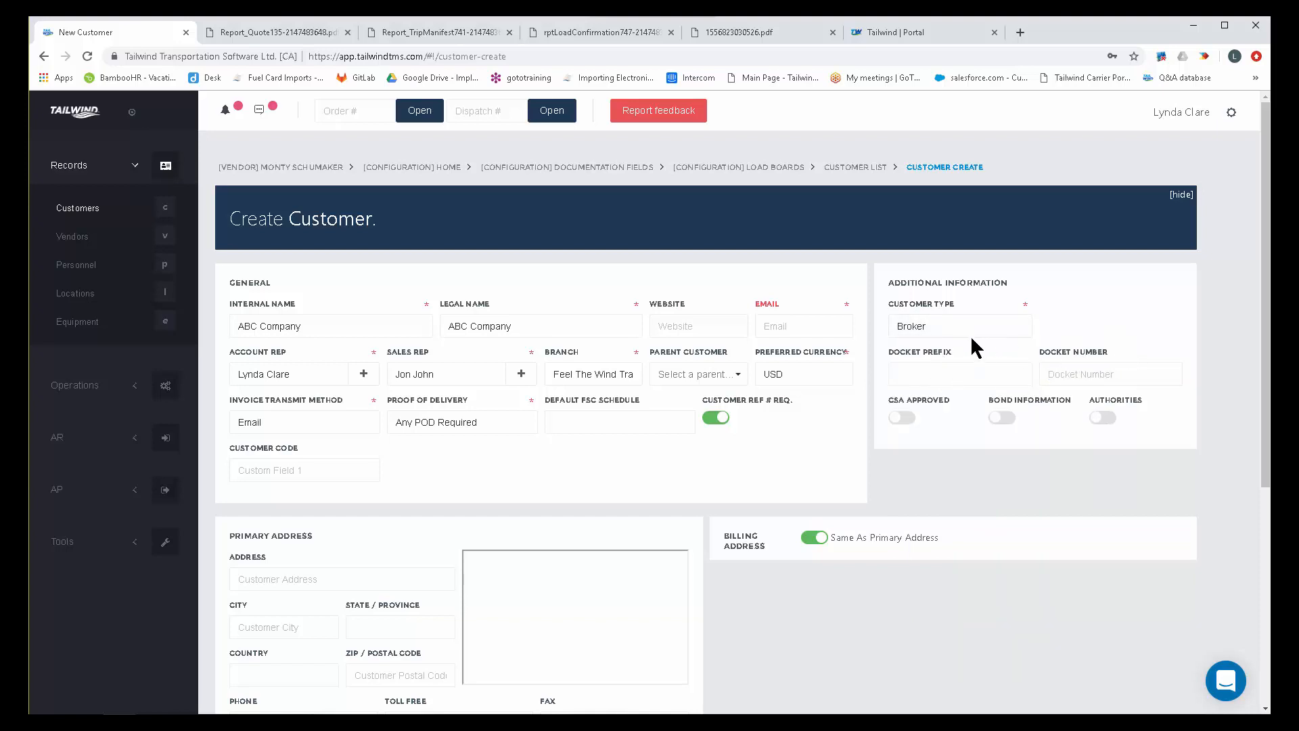
Turn on CSA Approved, toggle Bond Information, and set the customer type back to Merchant.
click(902, 418)
click(1010, 418)
click(958, 328)
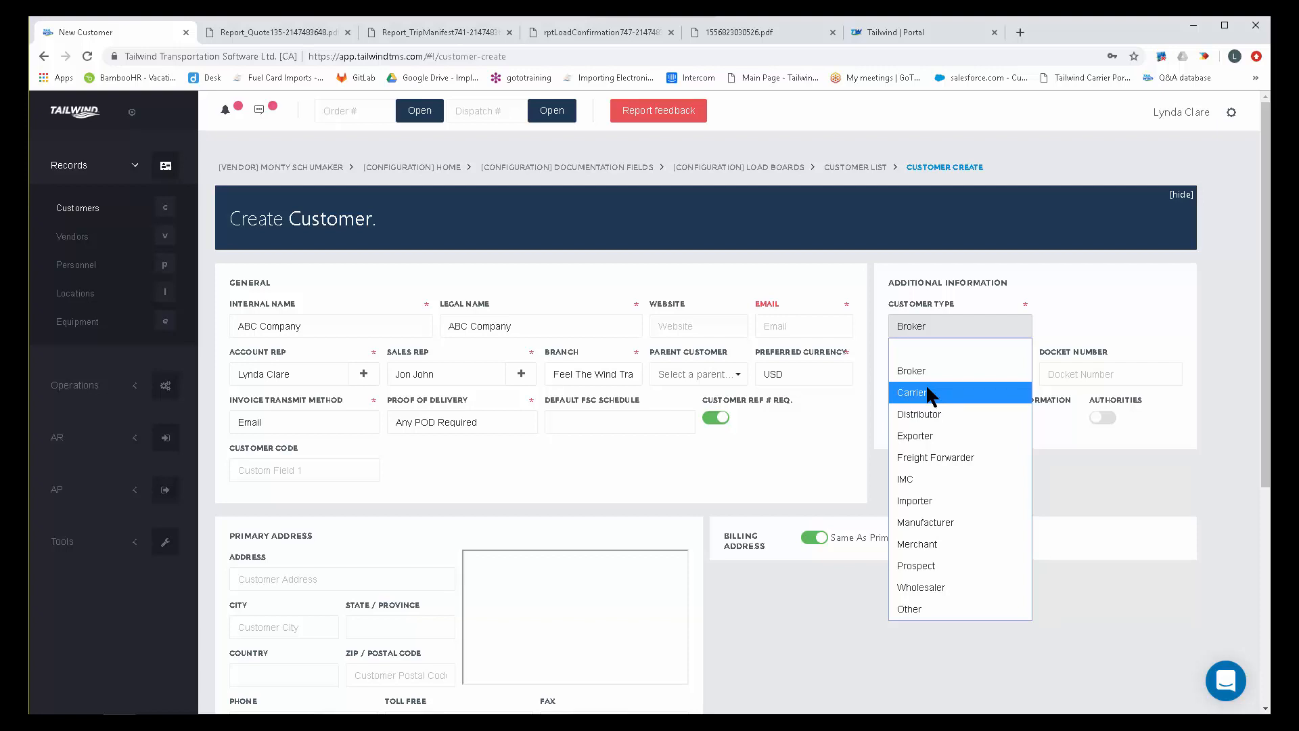
click(920, 541)
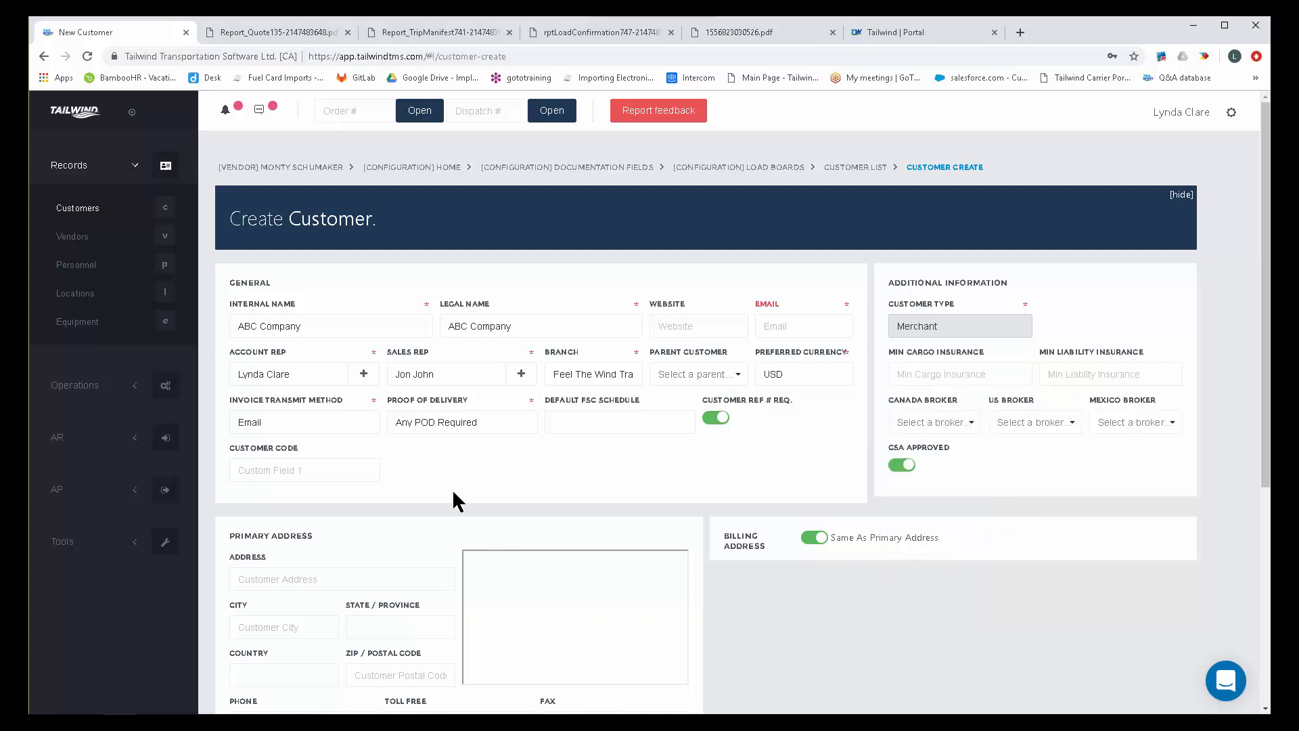
Fill in the customer's primary street address, city and state, and keep the billing address the same as the primary address.
scroll(441, 501, down, 2)
click(293, 444)
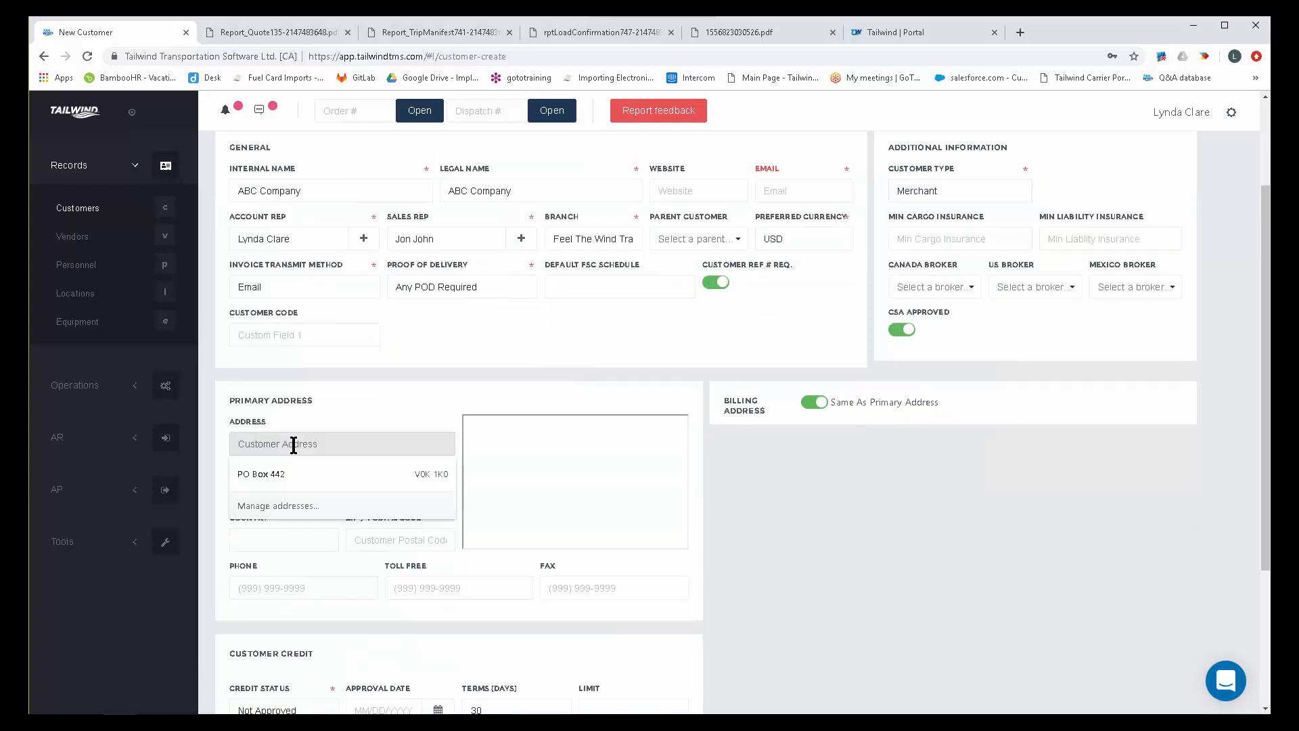
text(55 )
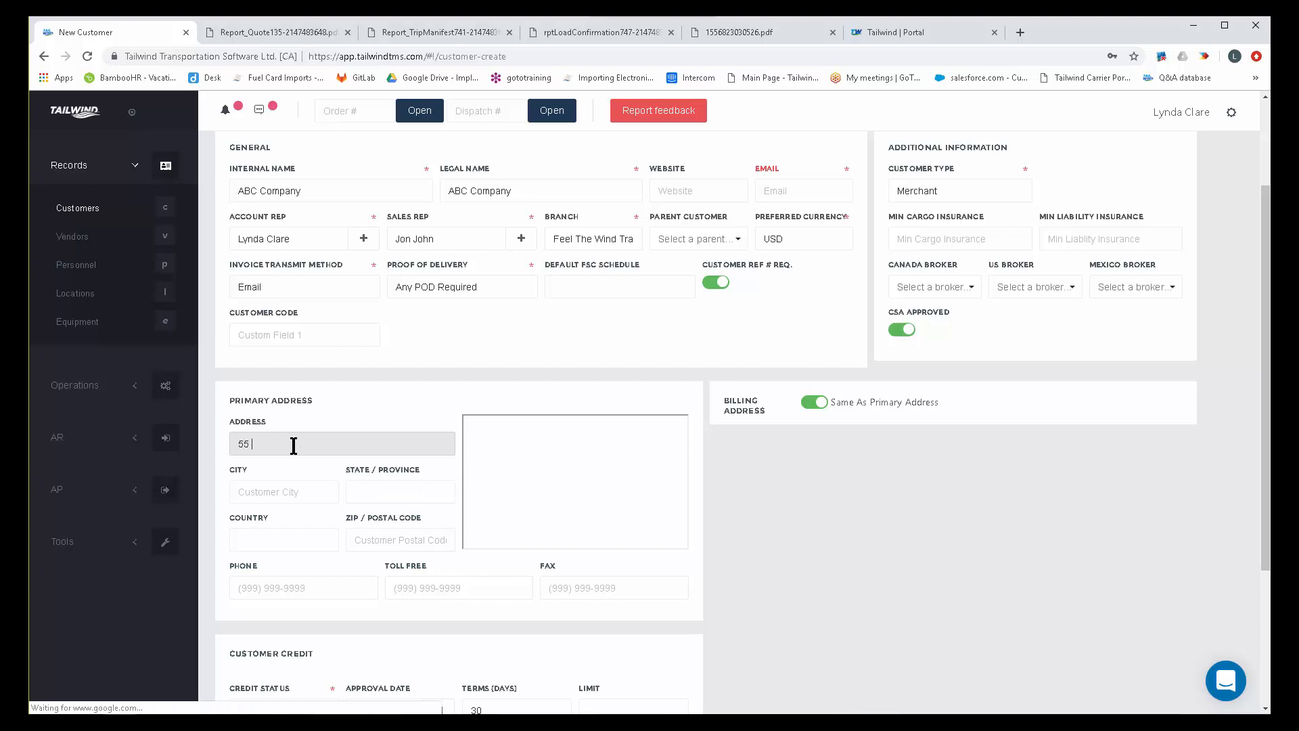
text(Main Stre)
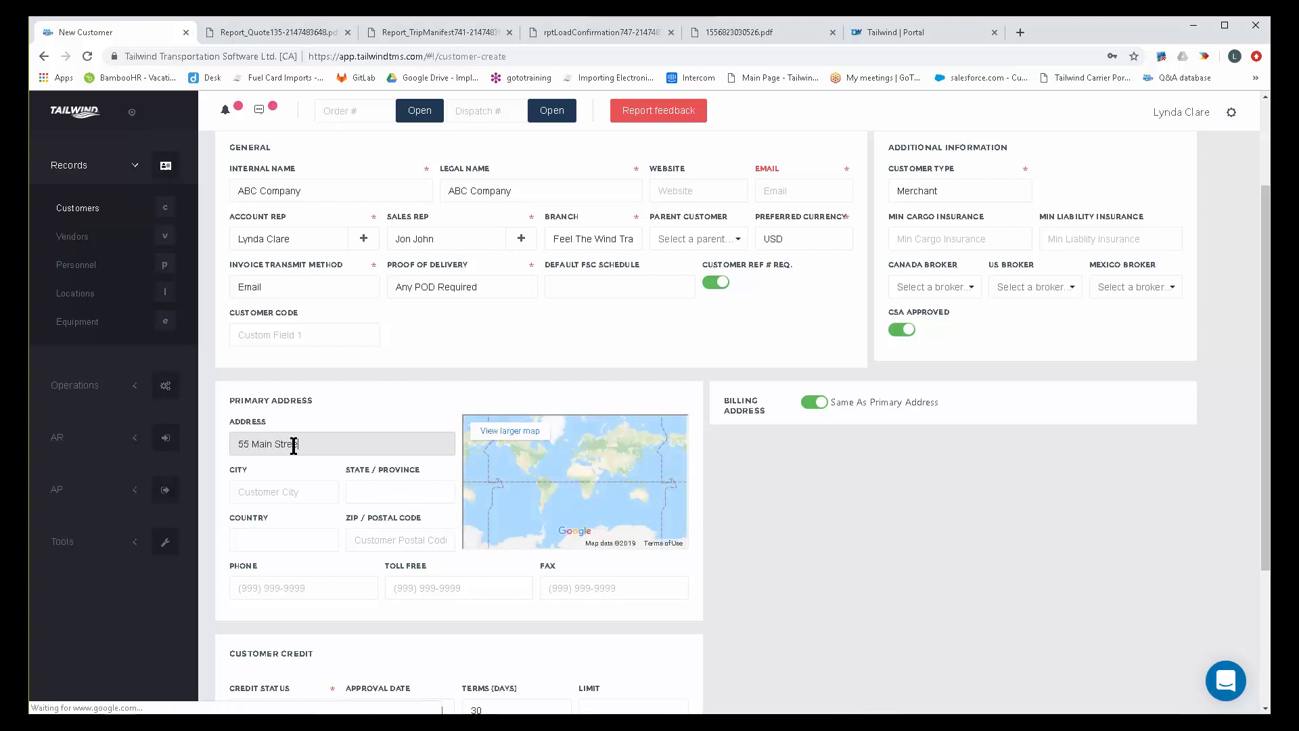
text(et)
key(Tab)
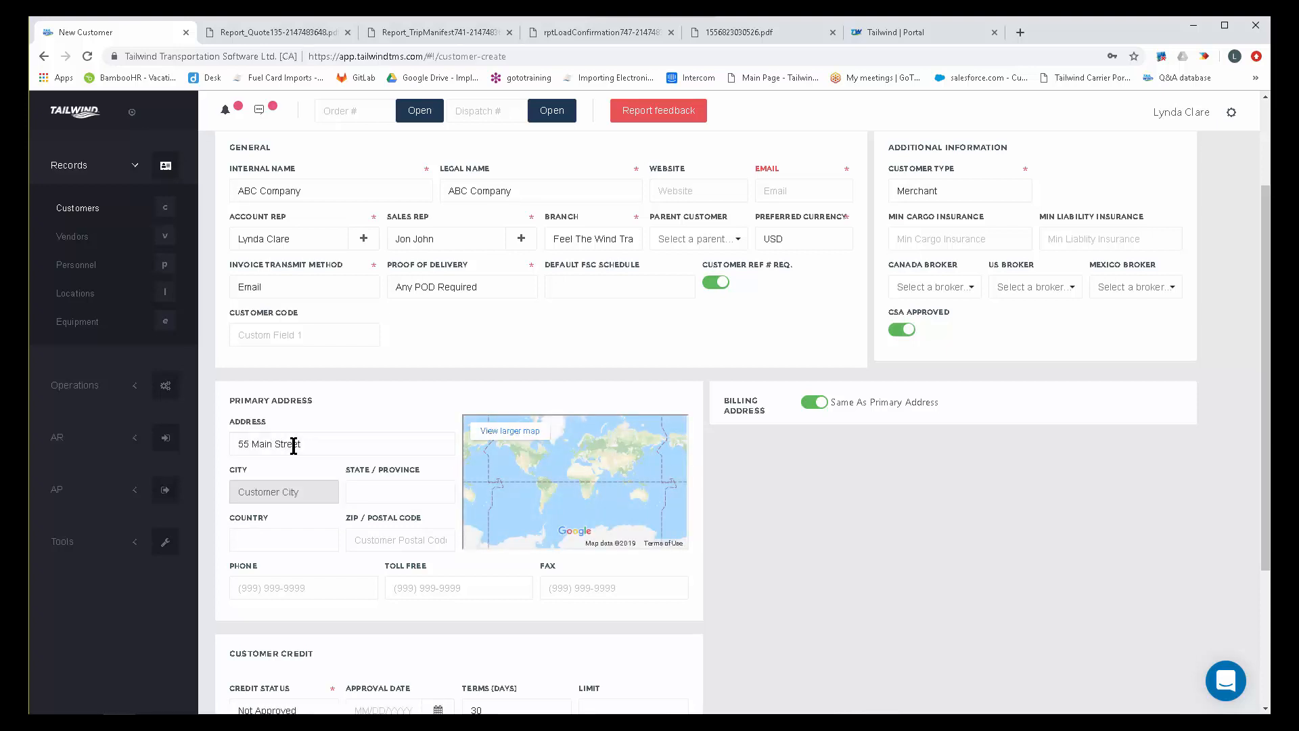
text(Seattle)
key(Tab)
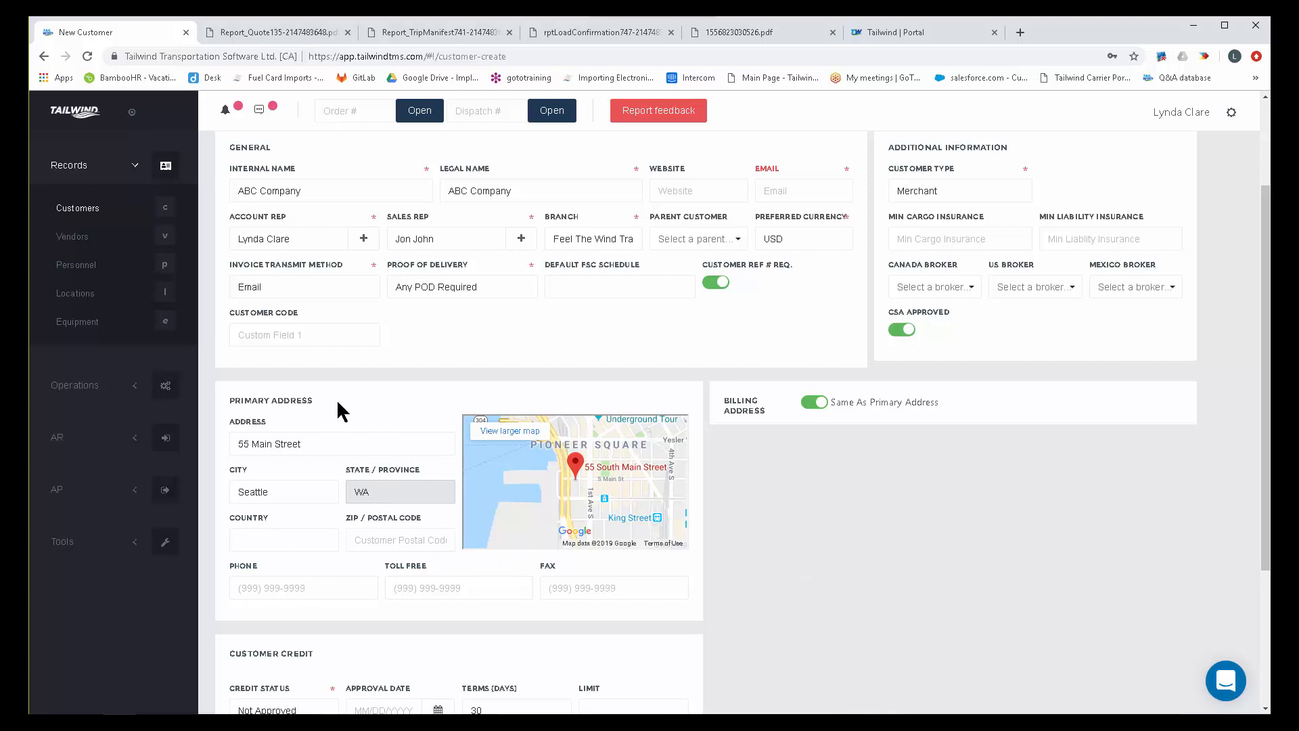
click(806, 404)
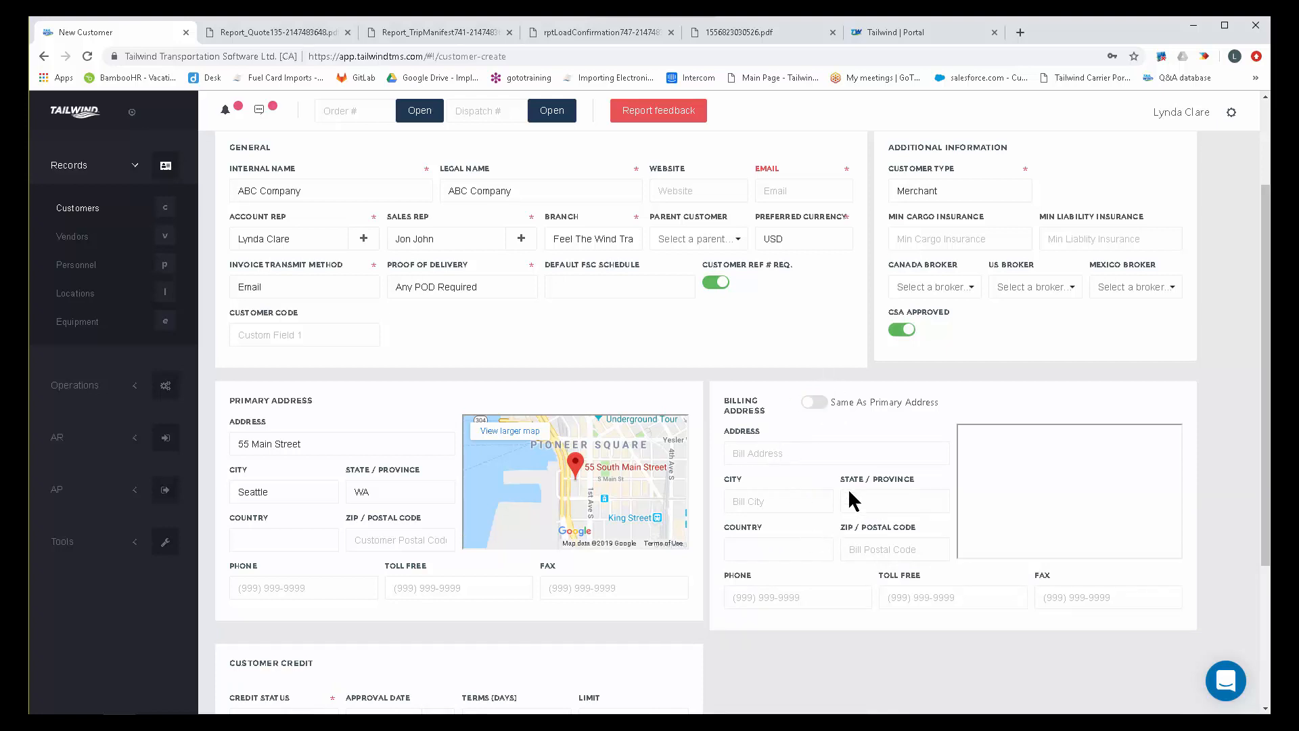
click(816, 404)
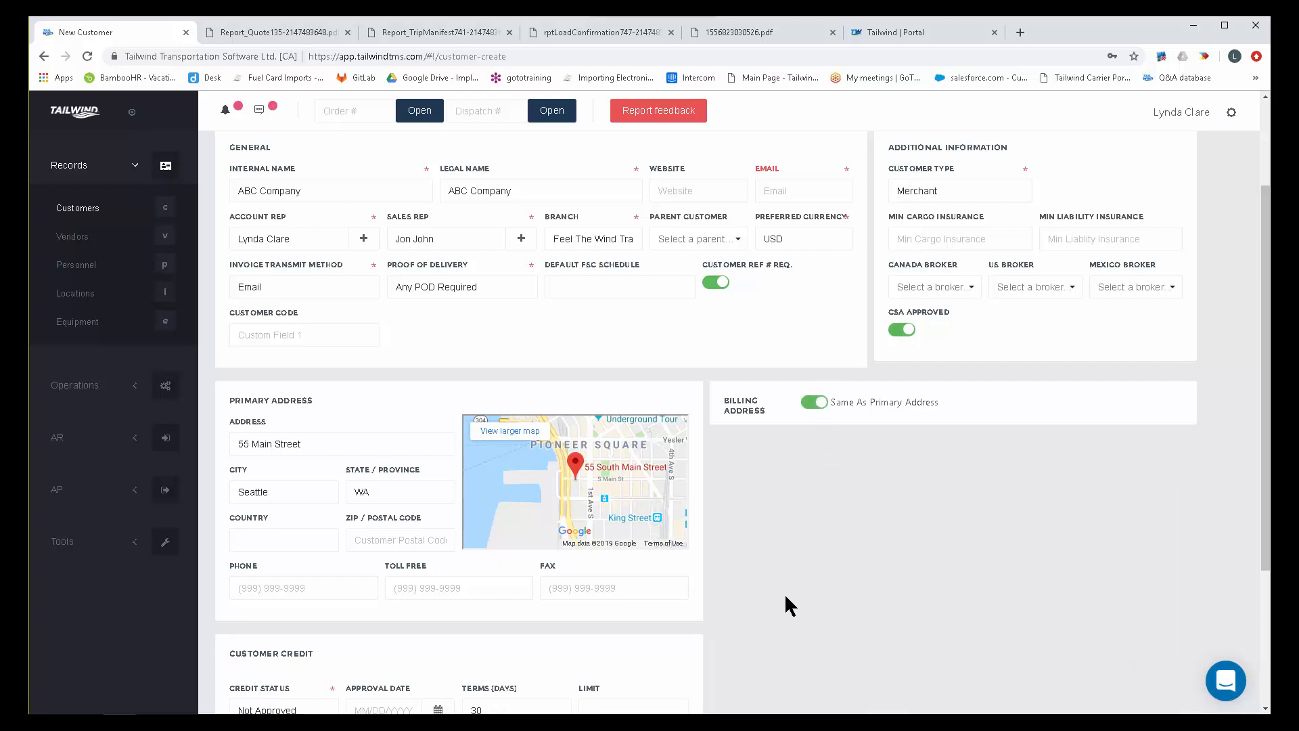
Set the customer's credit status to Approved with an approval date of 04/30/2019.
scroll(805, 598, down, 3)
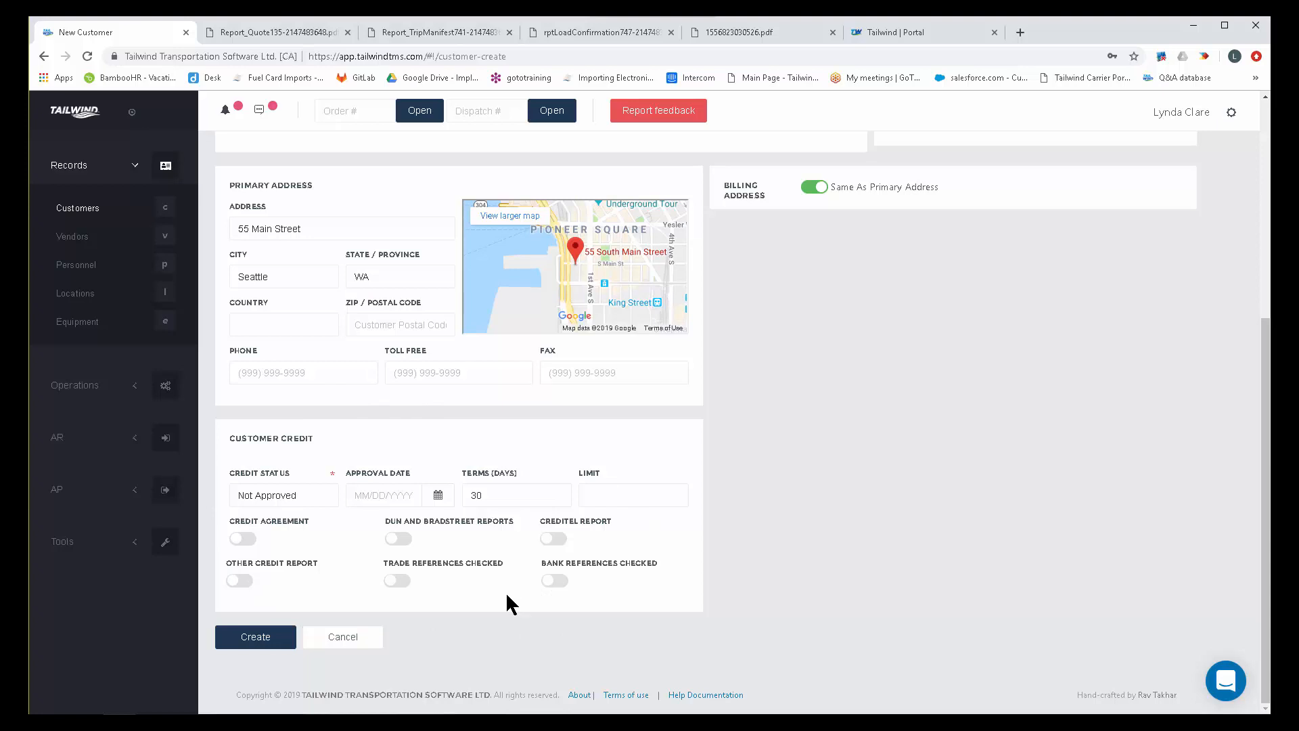
click(309, 494)
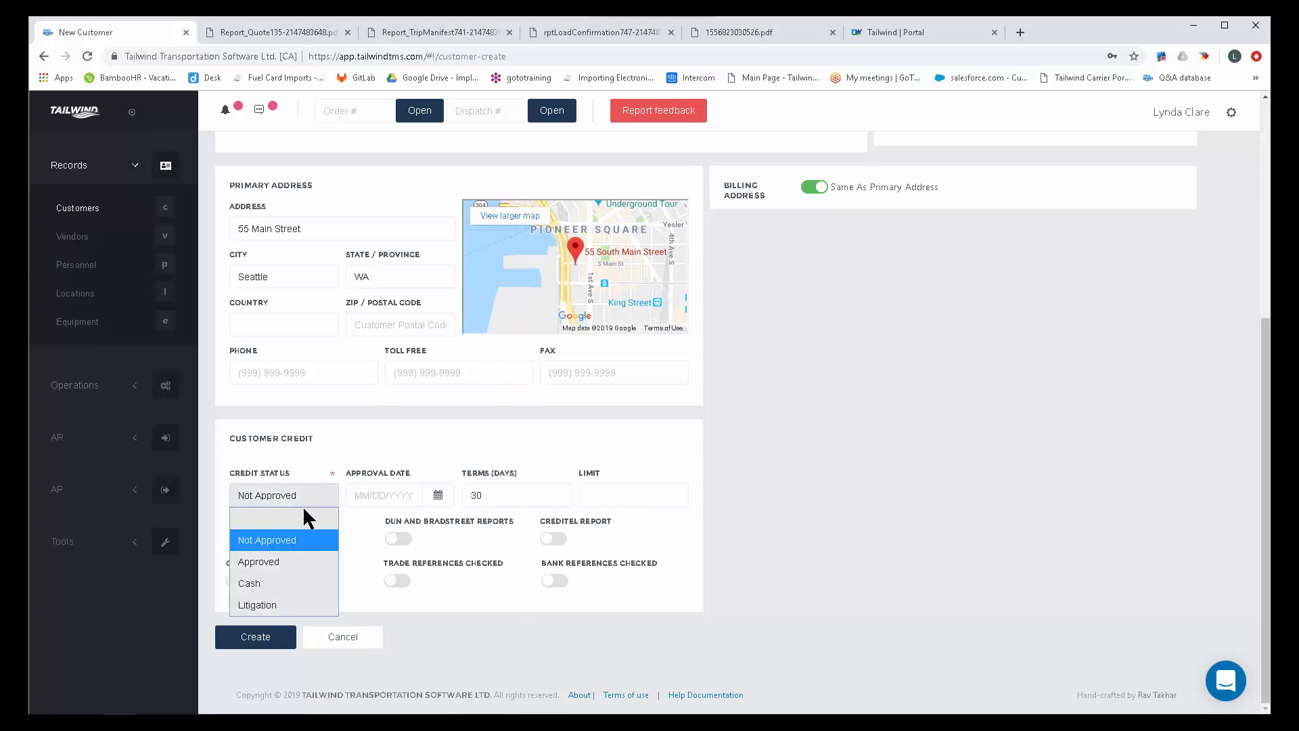
click(298, 566)
click(376, 494)
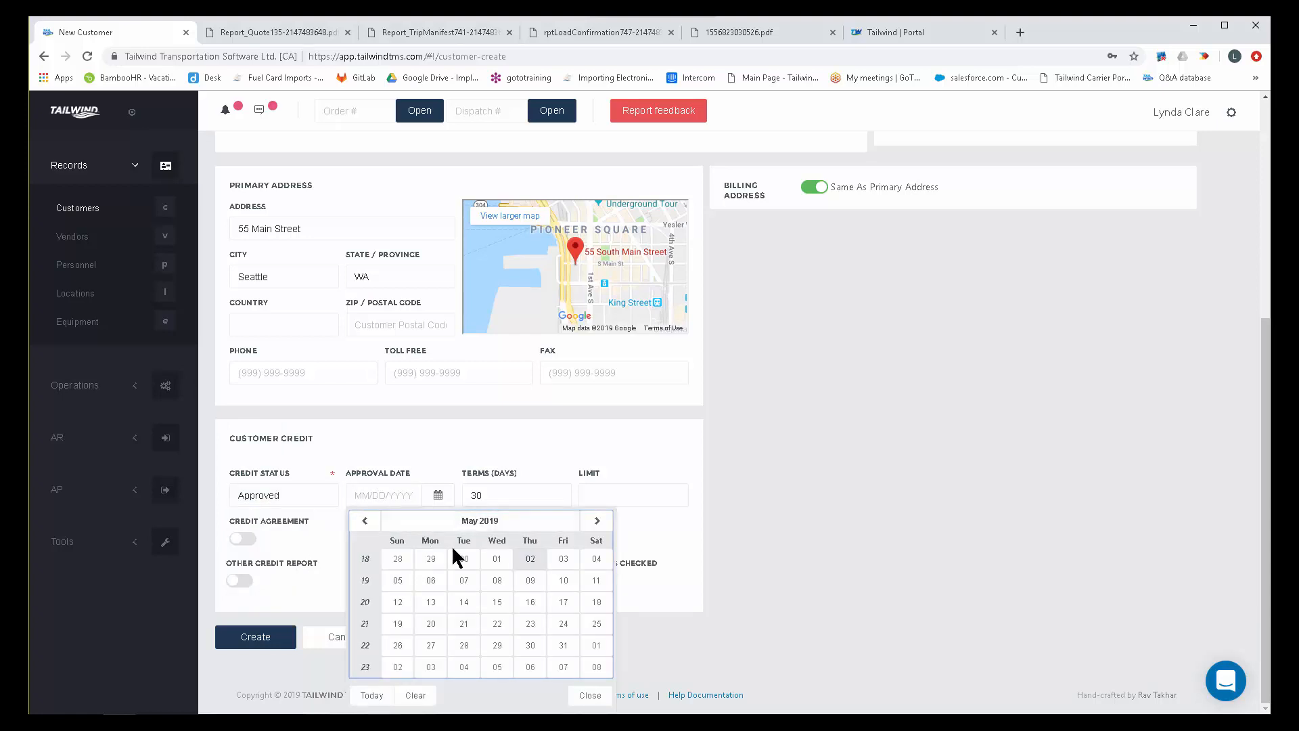
click(458, 552)
key(Tab)
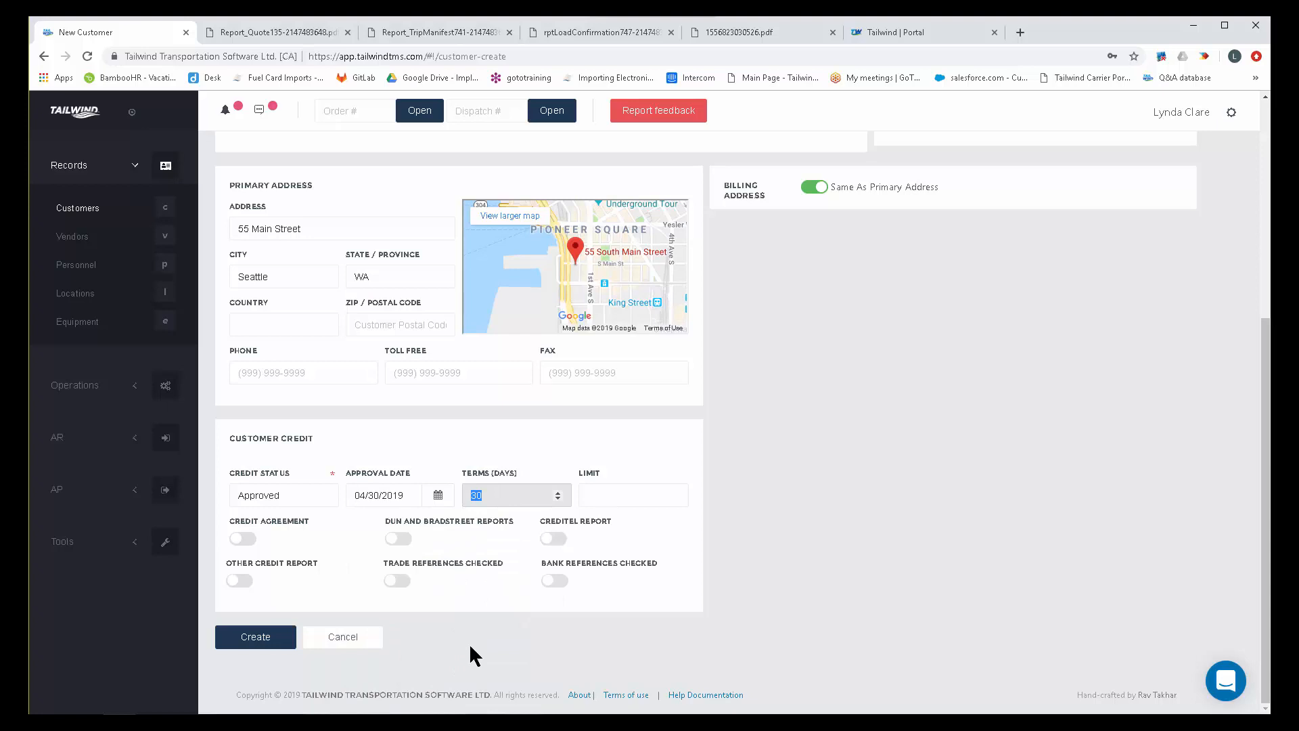
Set the credit terms to 7 days and check where the payment terms appear on the invoice PDF.
text(7)
click(768, 33)
drag(770, 313, 711, 318)
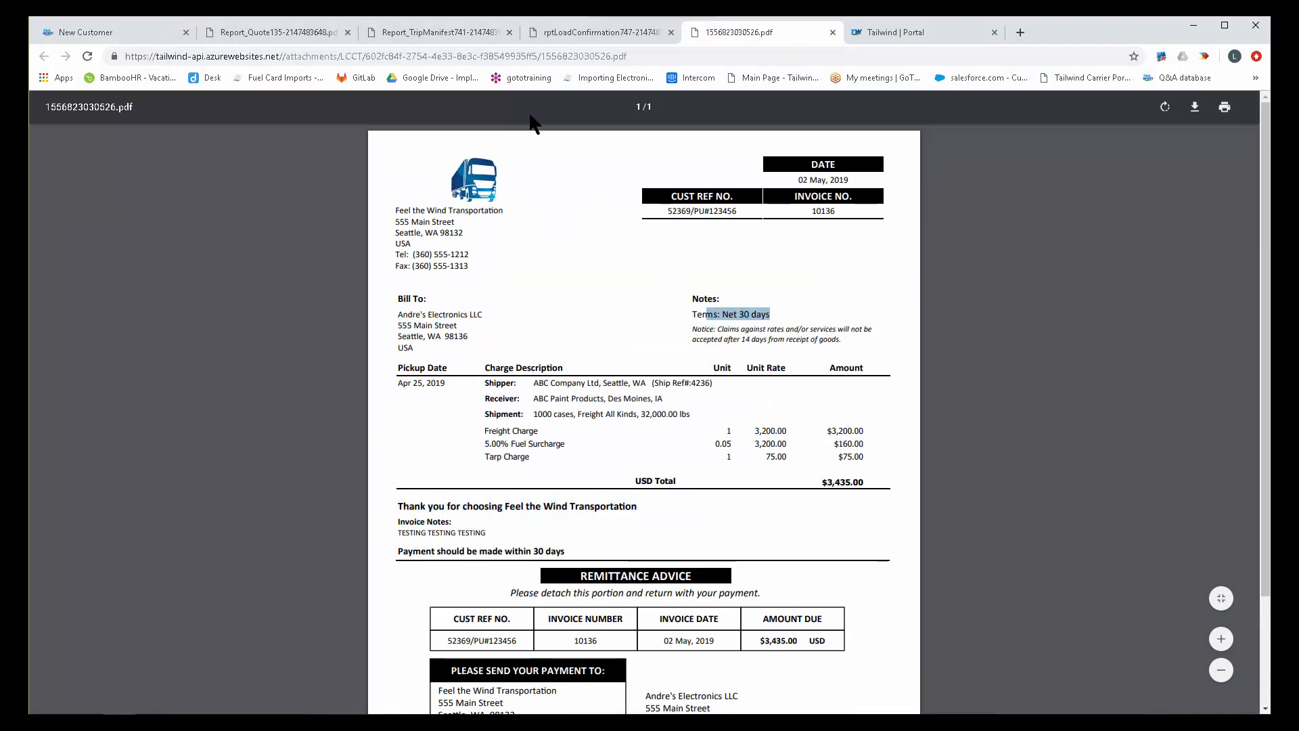
click(143, 30)
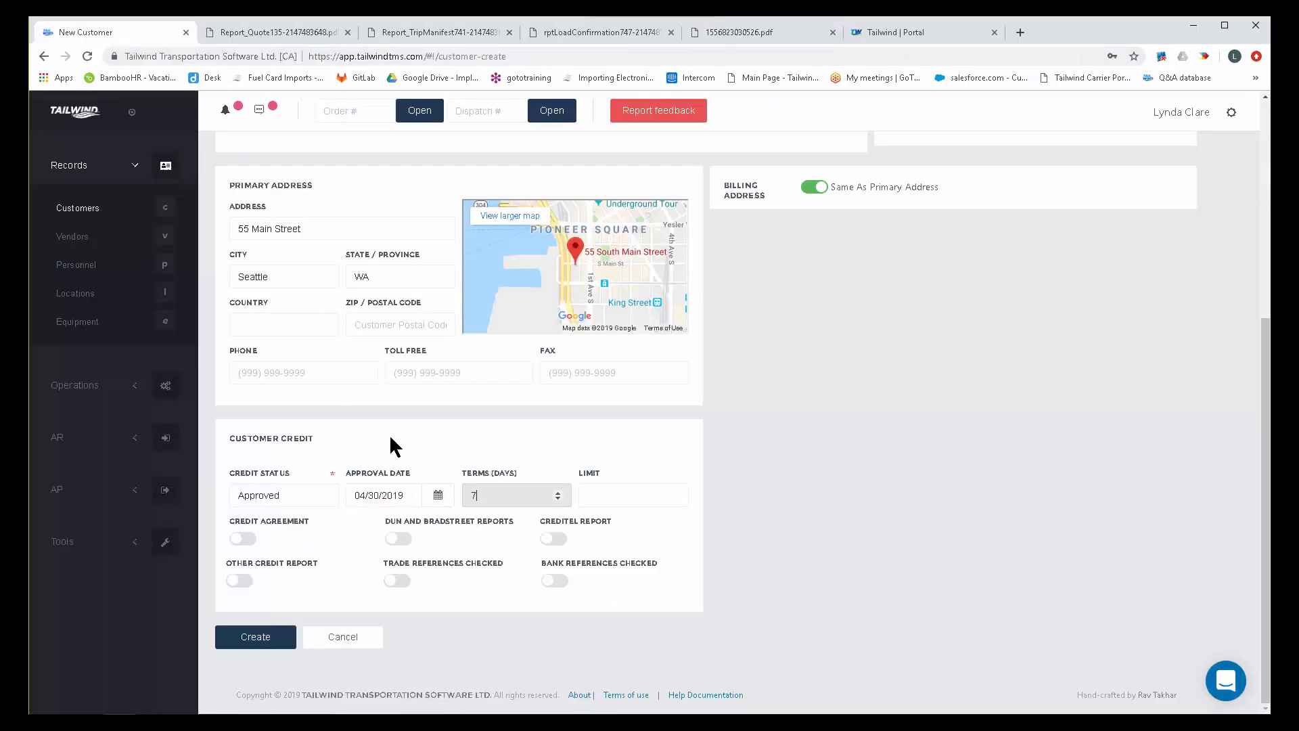
Set the customer's credit terms to 30 days and the credit limit to 25000.
click(501, 497)
key(BackSpace)
text(30)
click(594, 494)
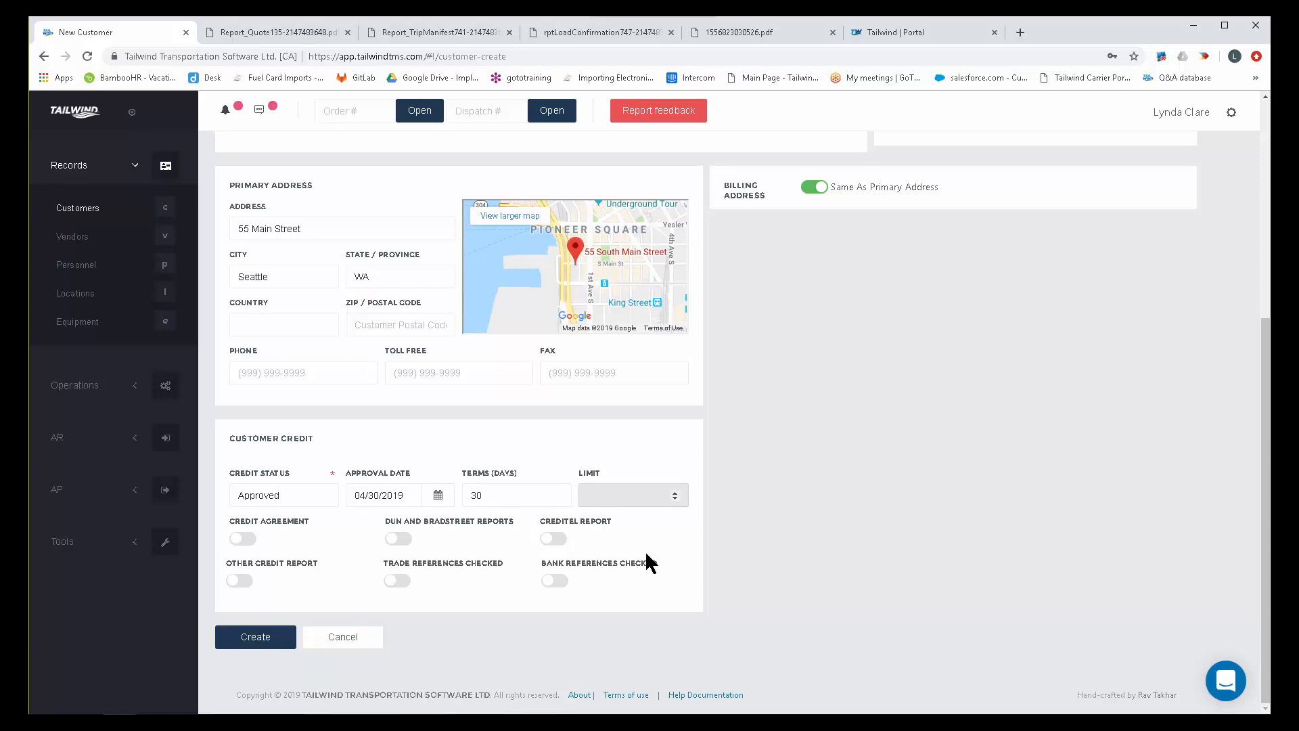
text(25000)
Turn on Credit Agreement, Dun and Bradstreet Reports, and Trade References Checked for the customer's credit.
click(255, 540)
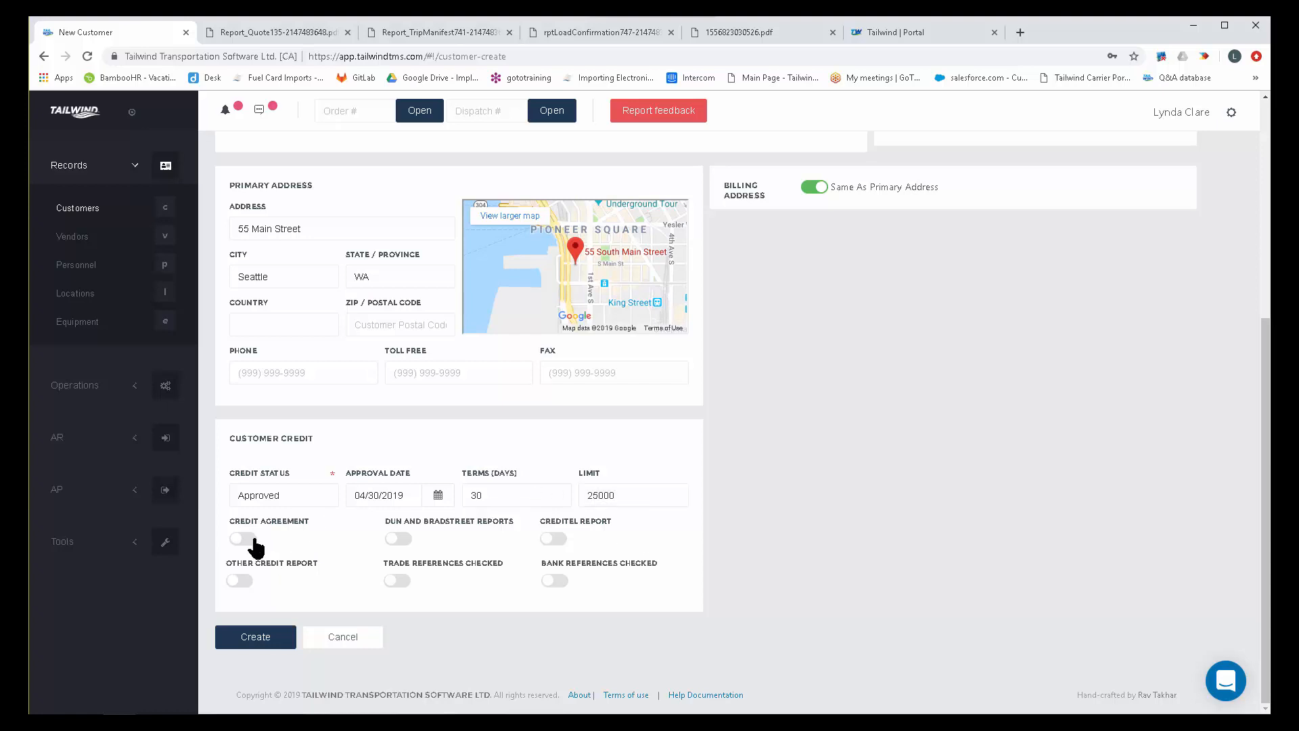
click(402, 539)
click(400, 580)
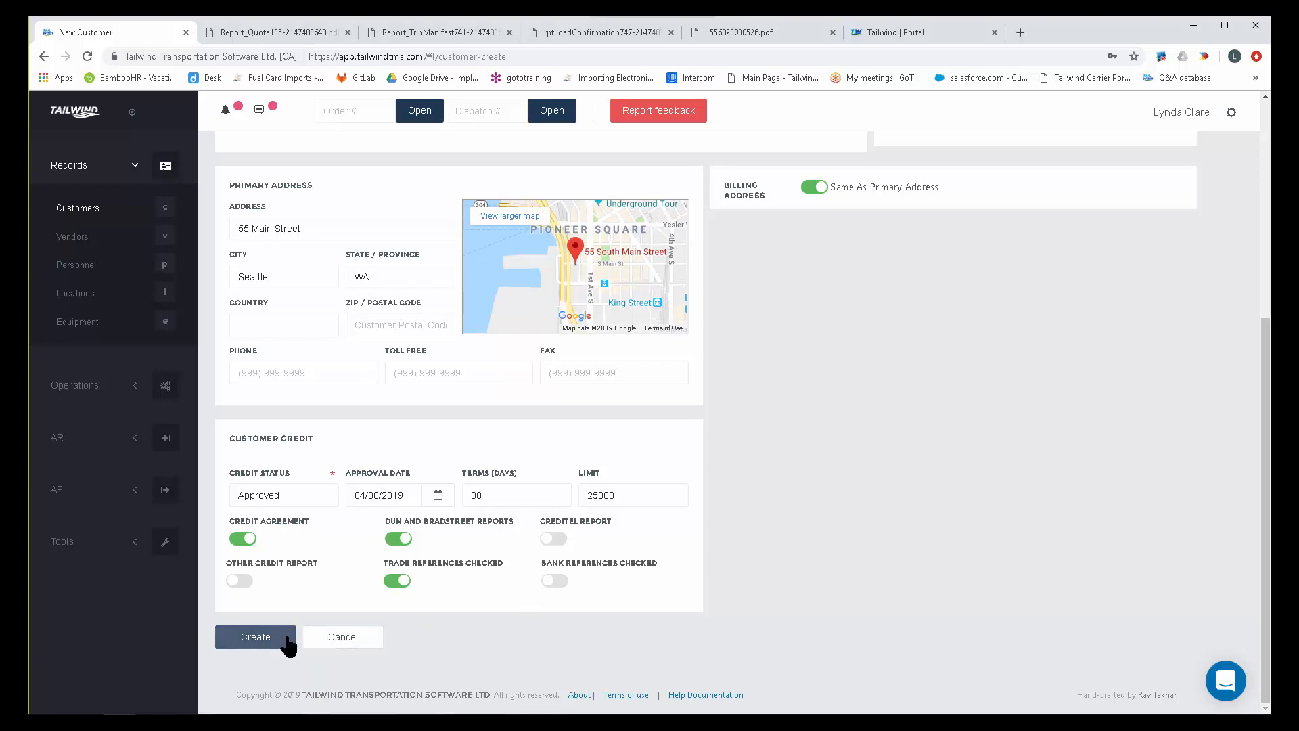
Cancel the new customer, discarding its changes, and open the existing Acme customer record.
click(345, 643)
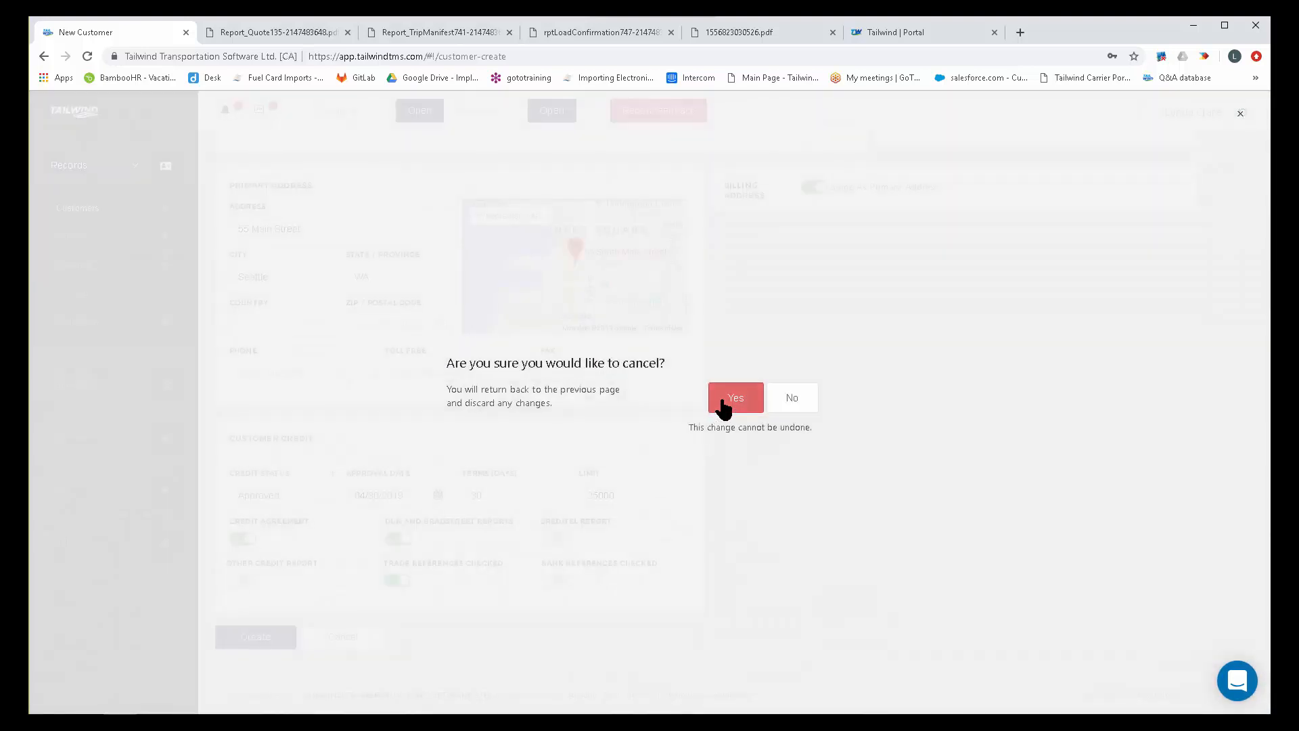
click(723, 404)
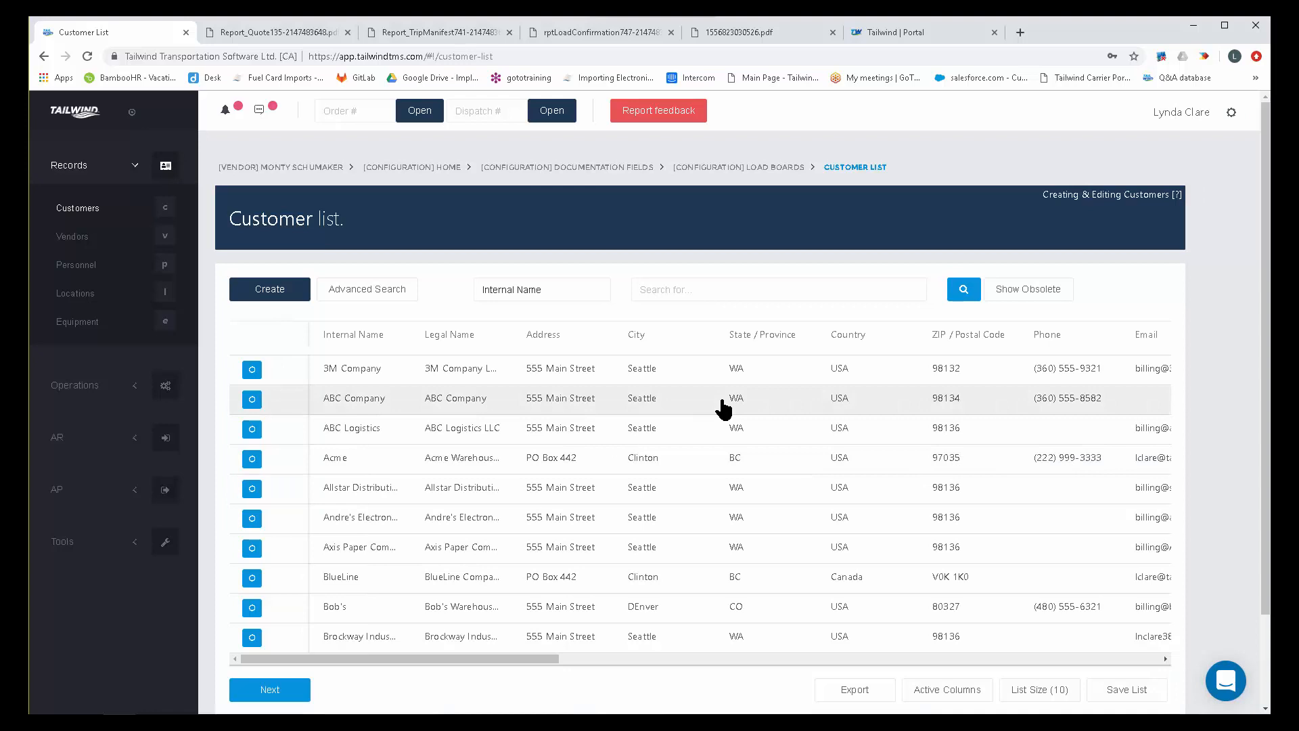
click(252, 458)
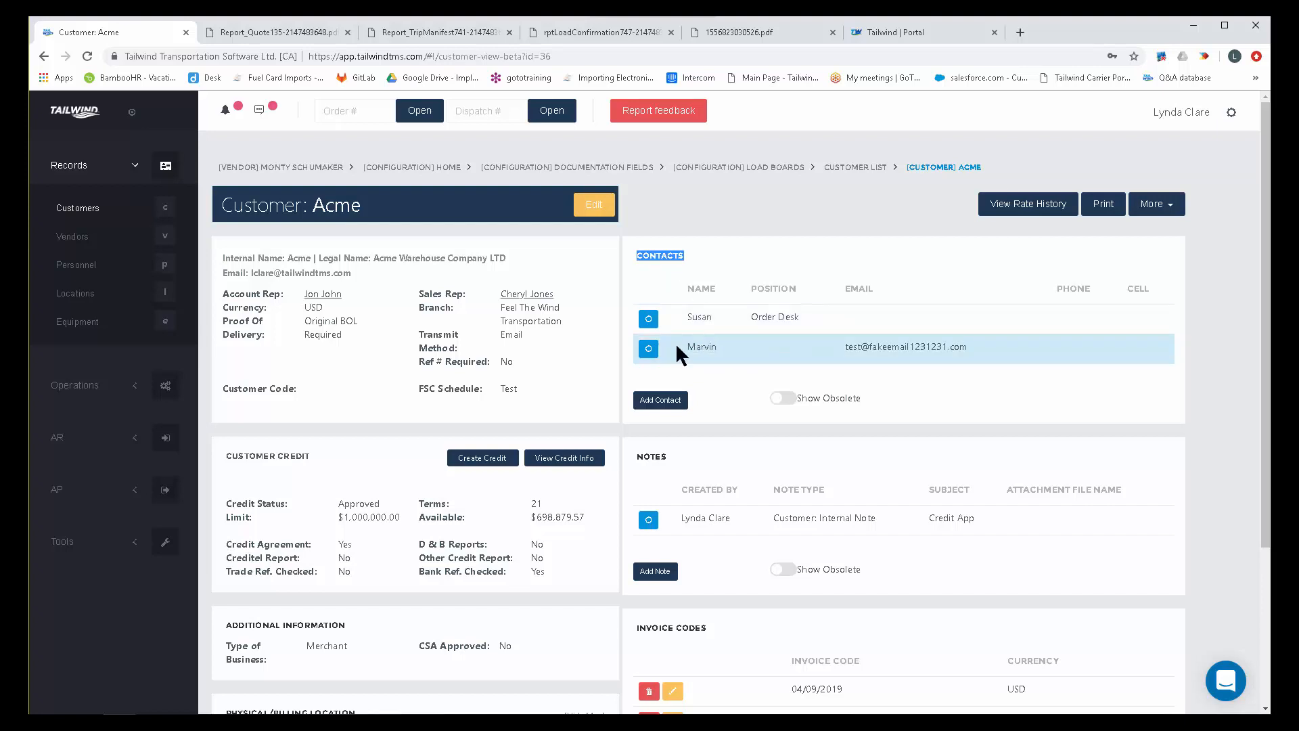
Examine the fields for adding a contact to Acme, including extension and email address, and cancel without creating one.
click(659, 399)
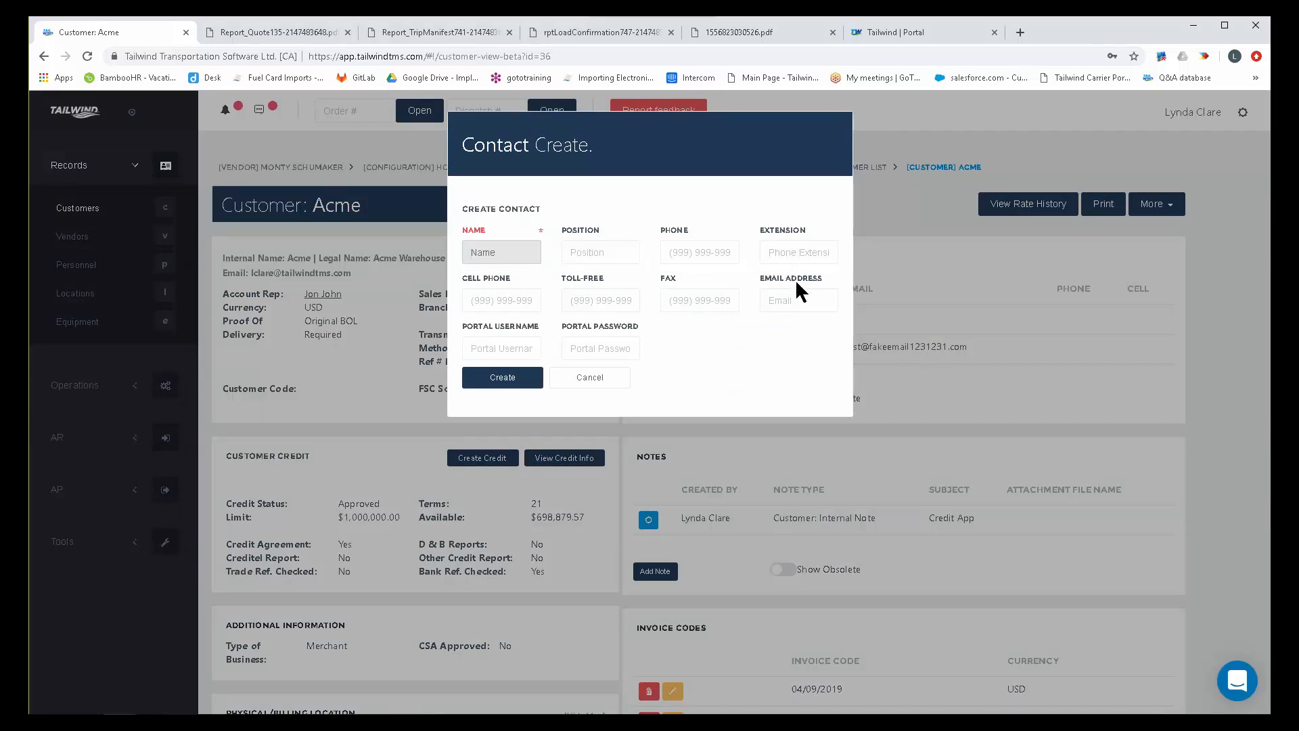
click(819, 279)
drag(805, 230, 745, 230)
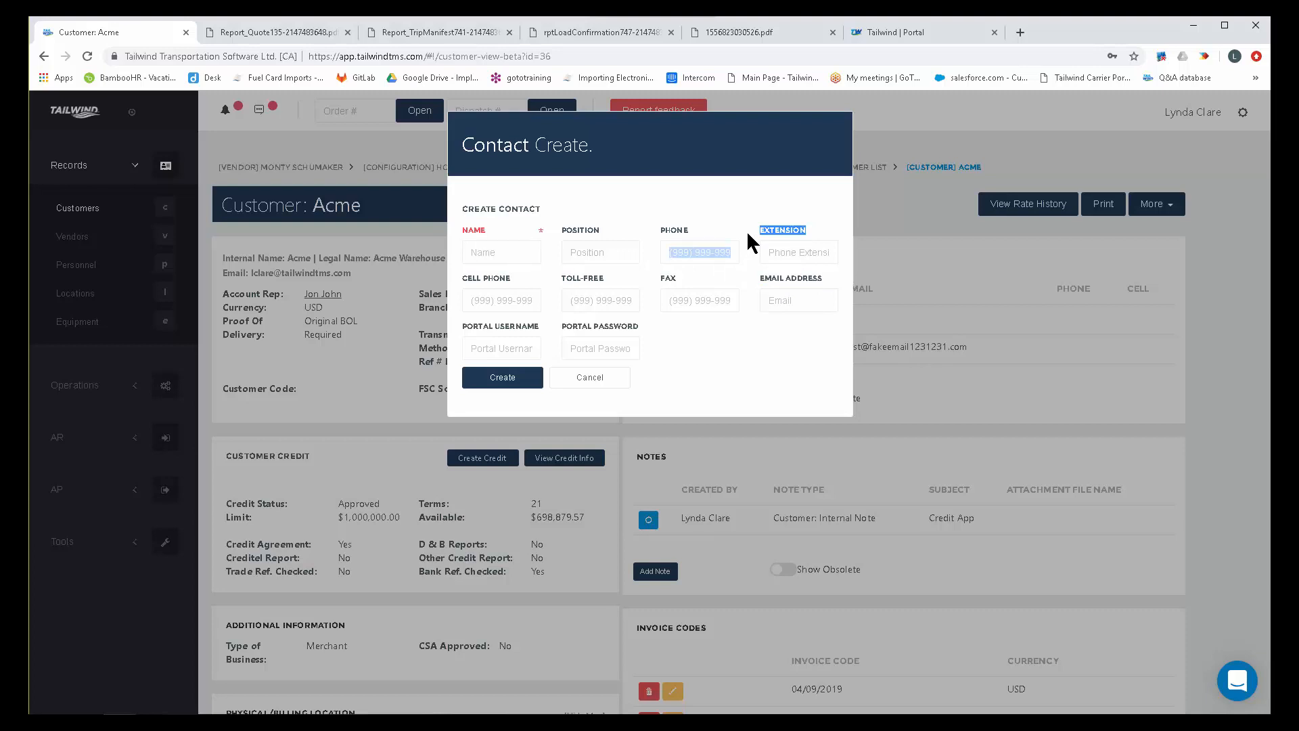
click(590, 378)
click(752, 290)
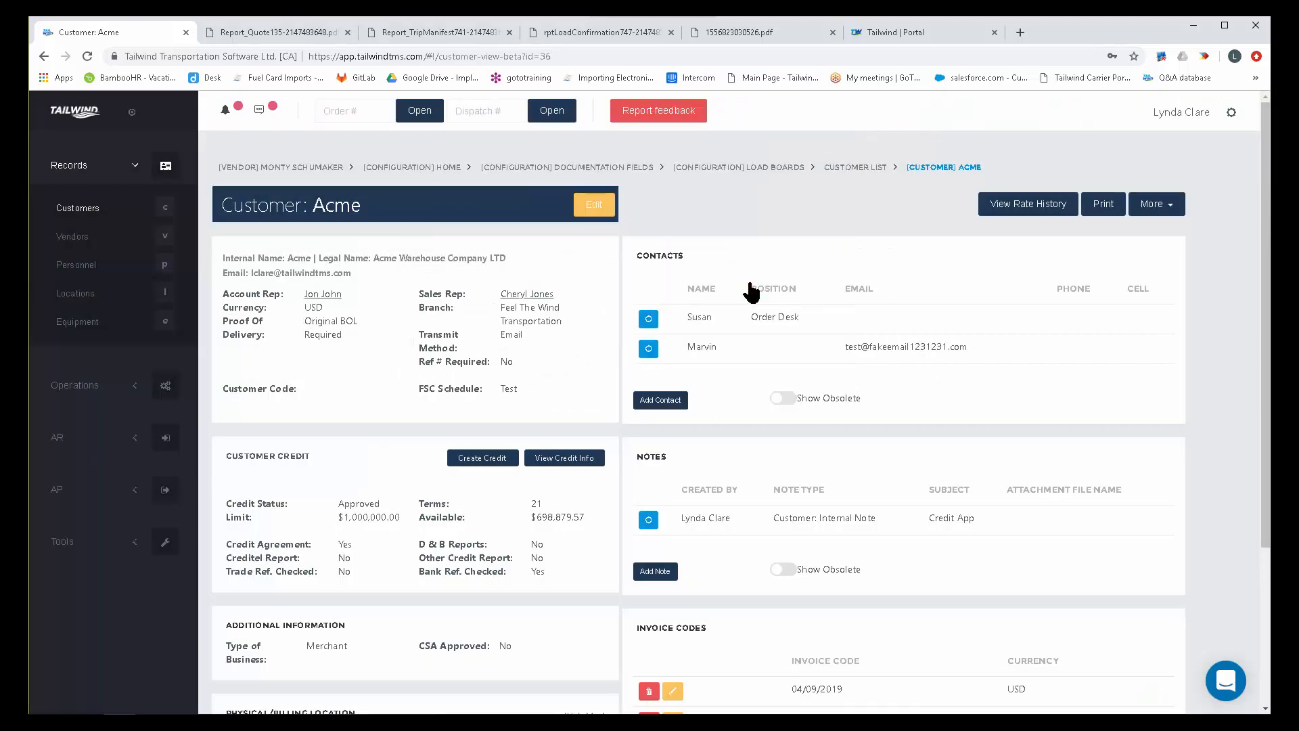
Examine the note creation form for Acme, including its file upload option, and discard the note.
drag(667, 456, 635, 457)
click(655, 572)
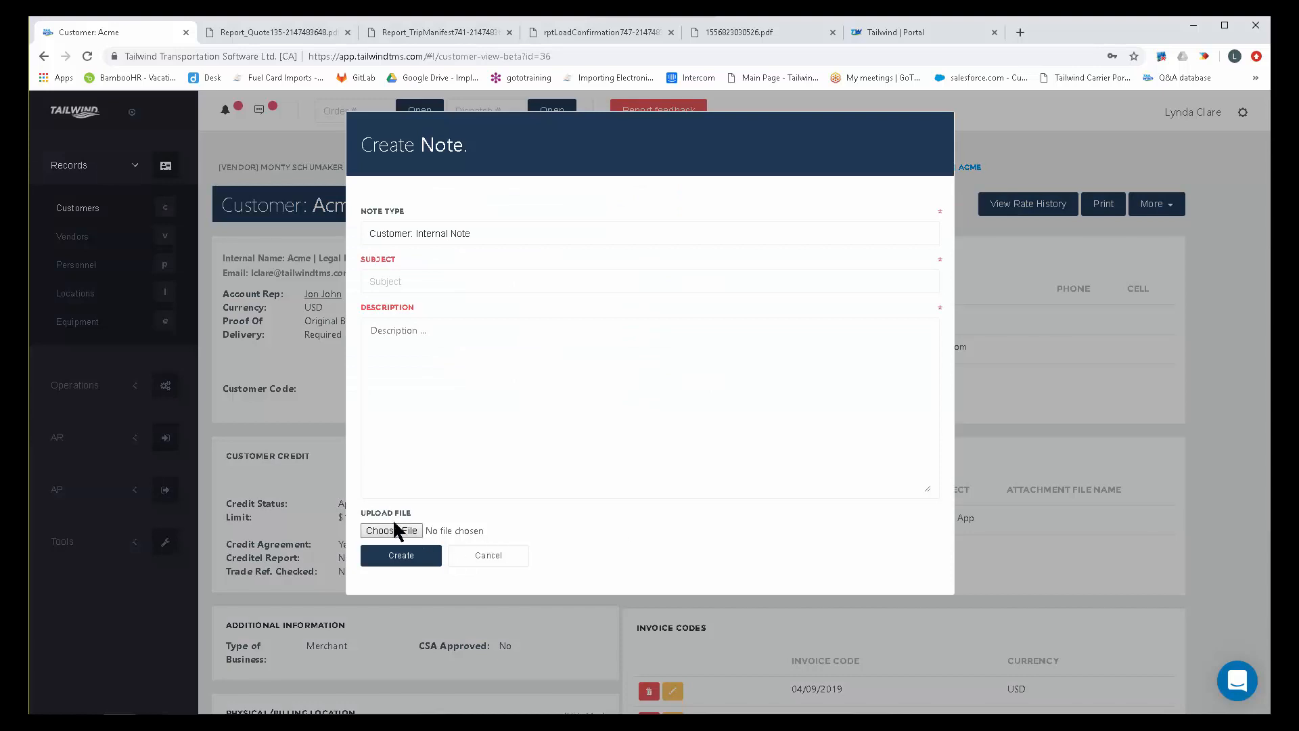
drag(411, 509, 342, 509)
click(500, 562)
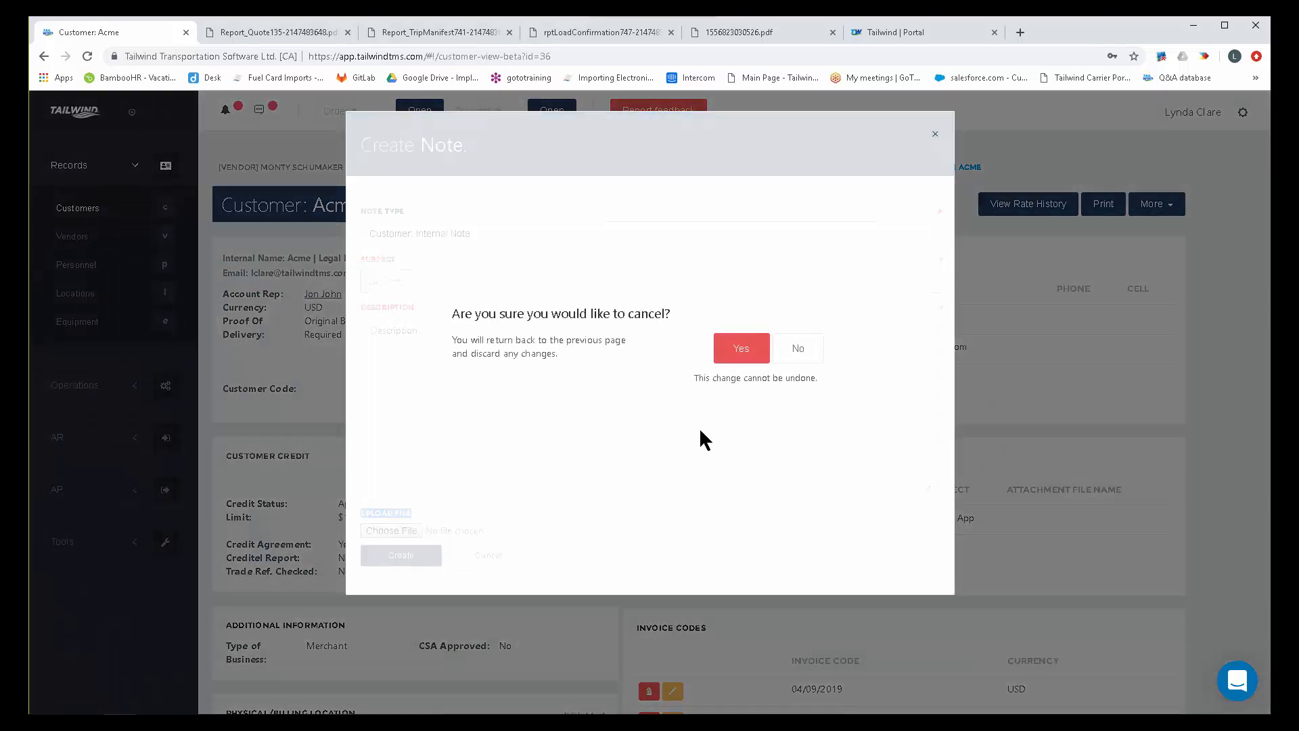
click(723, 351)
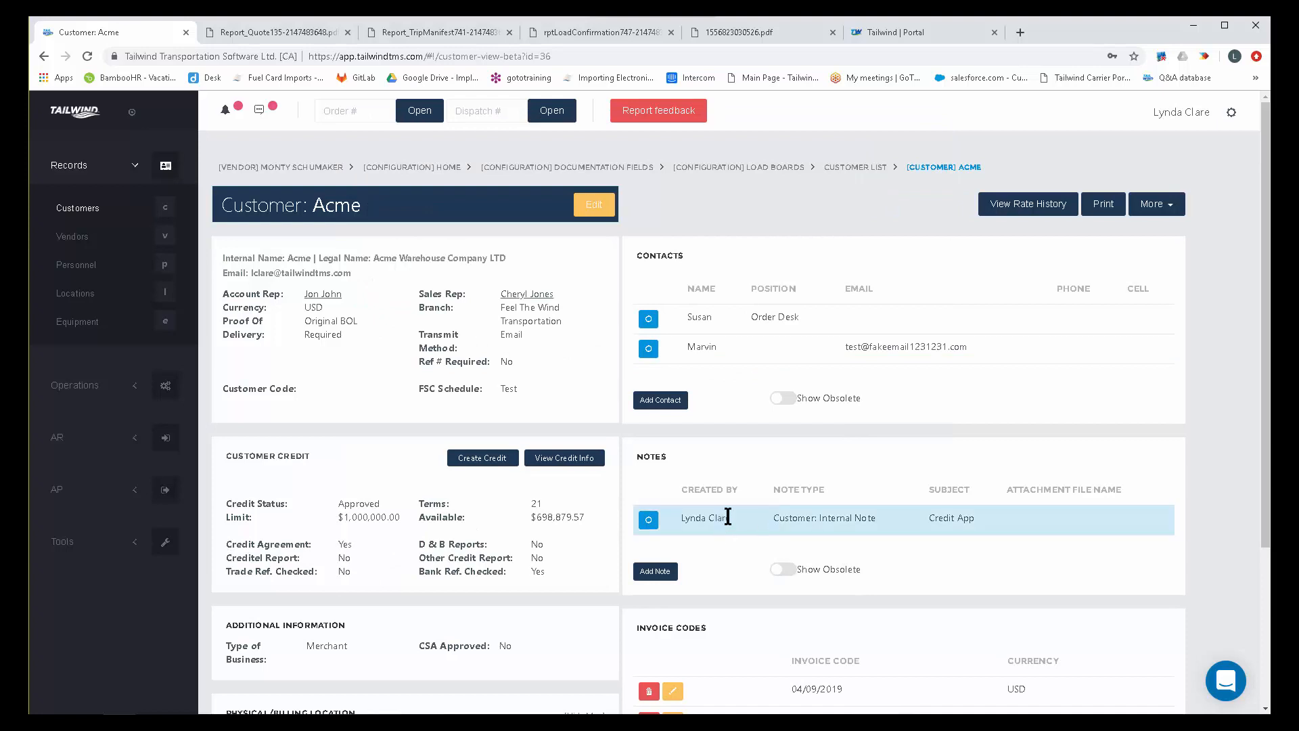
View Acme's customer rate history, page forward and back through the past orders, and review the search criteria.
click(1037, 207)
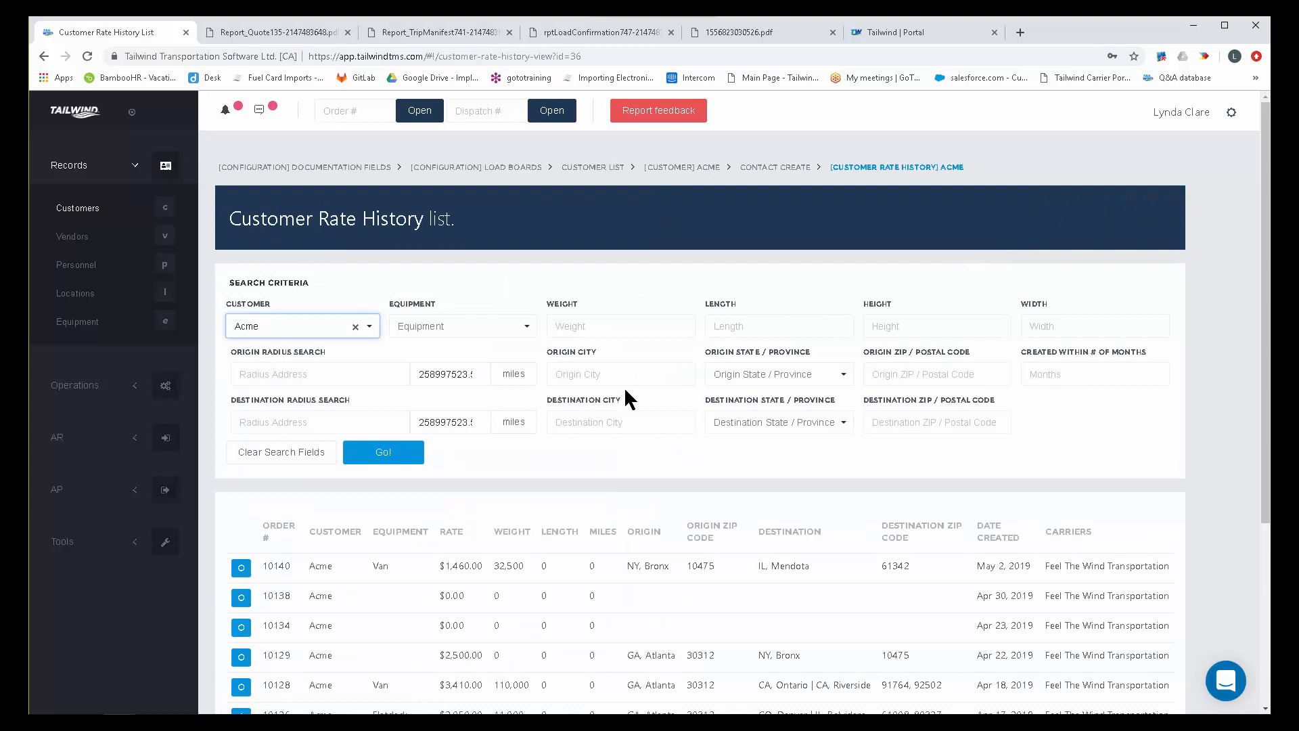
scroll(625, 392, down, 4)
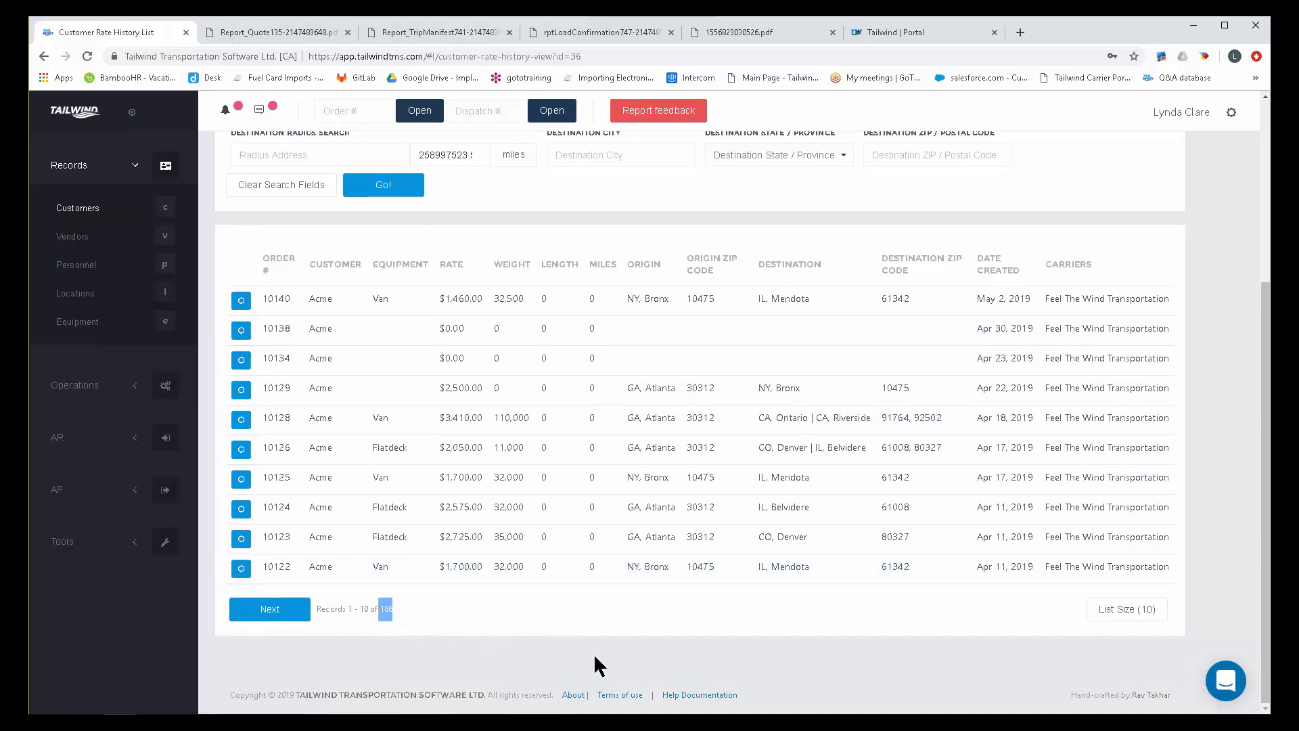
scroll(595, 619, up, 1)
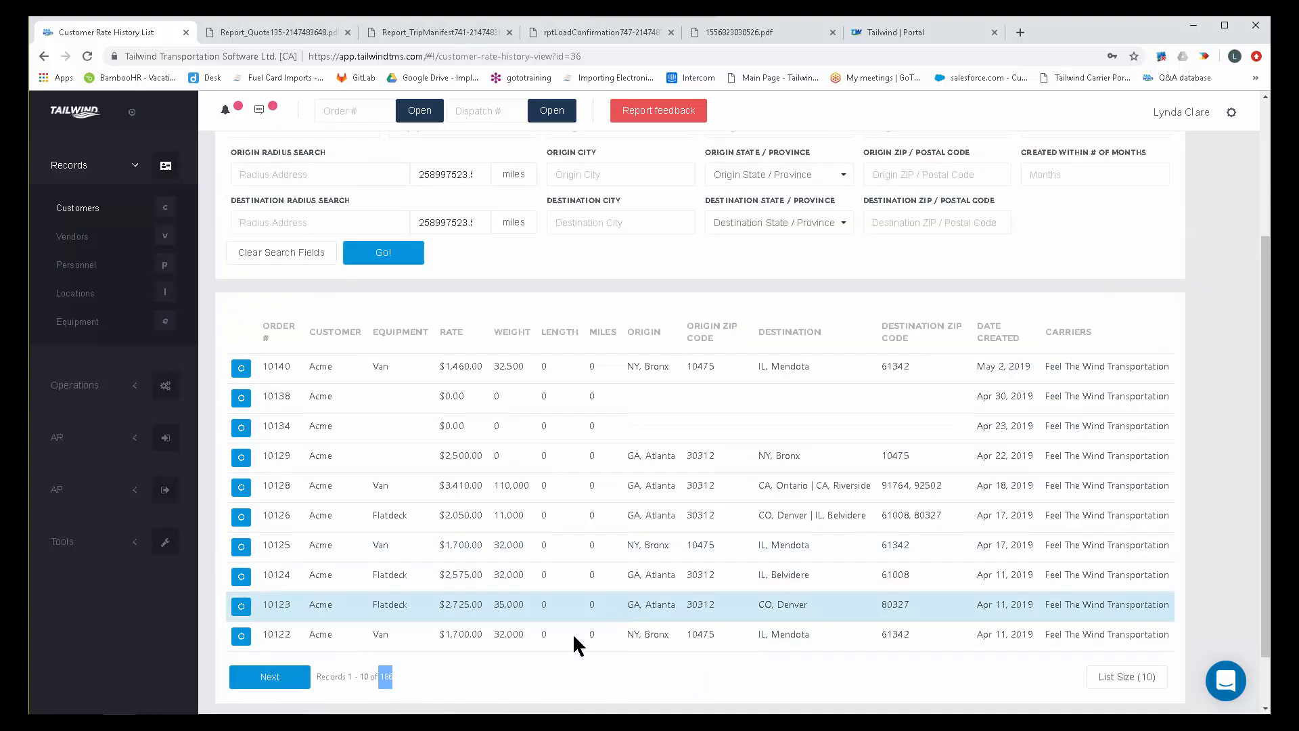
scroll(514, 650, down, 1)
click(273, 614)
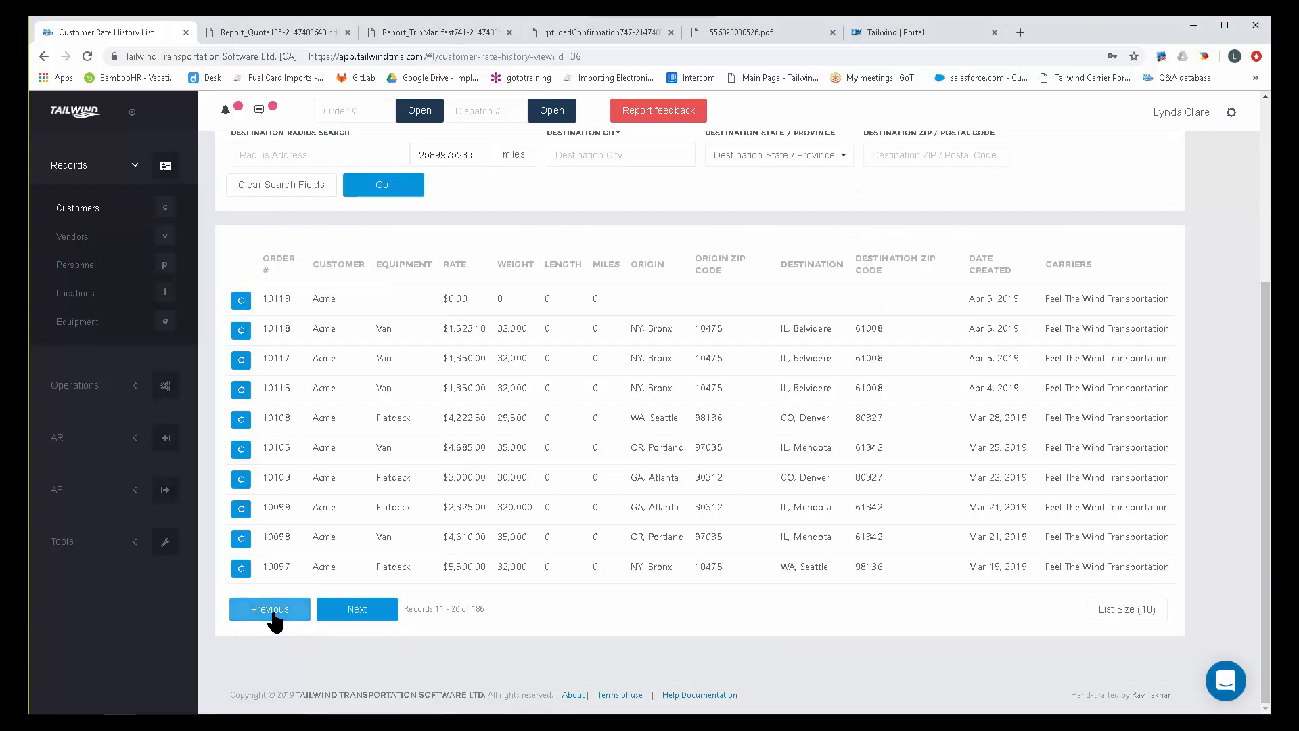
click(362, 612)
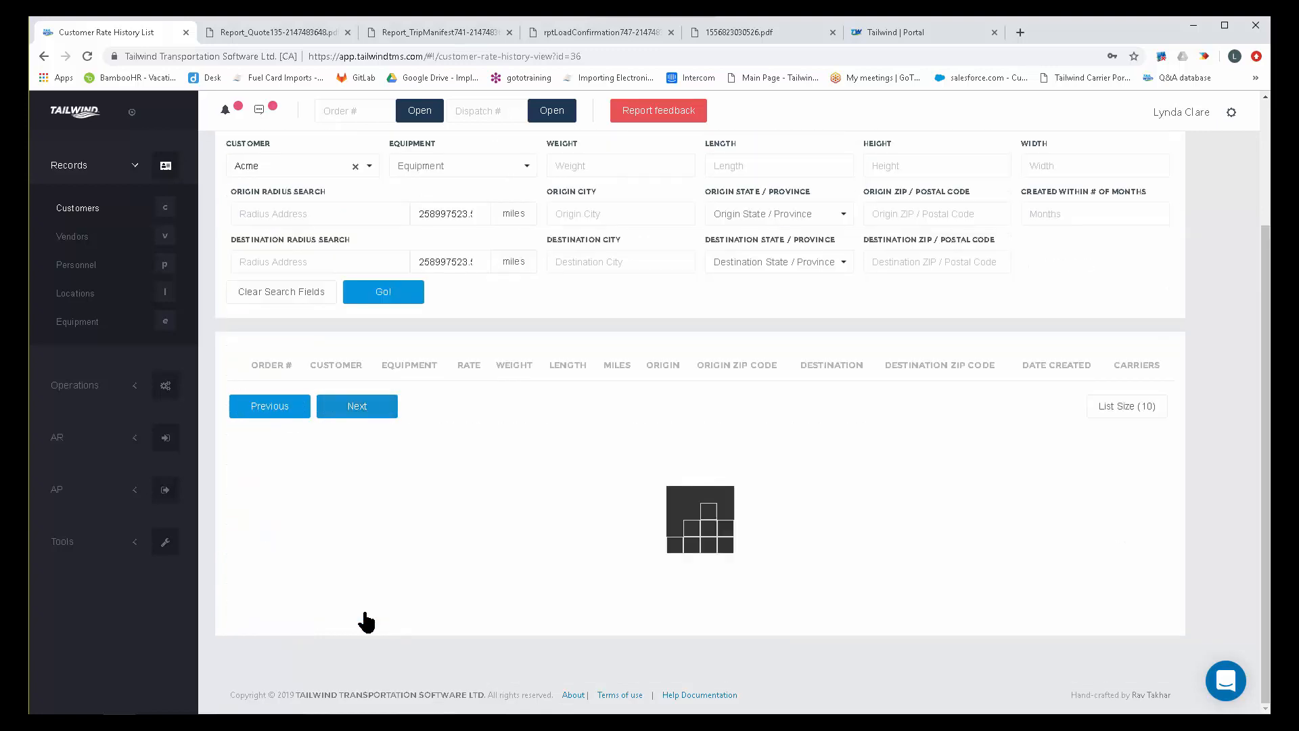
click(281, 610)
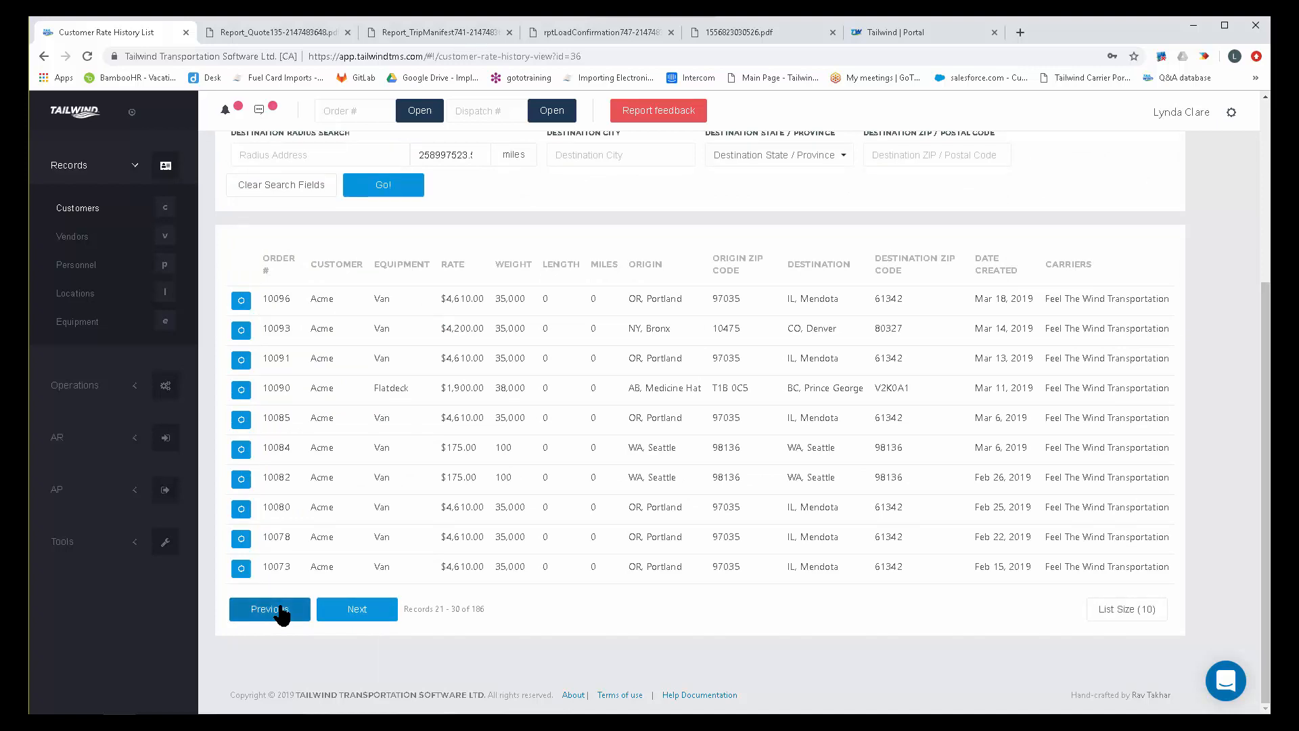
click(281, 612)
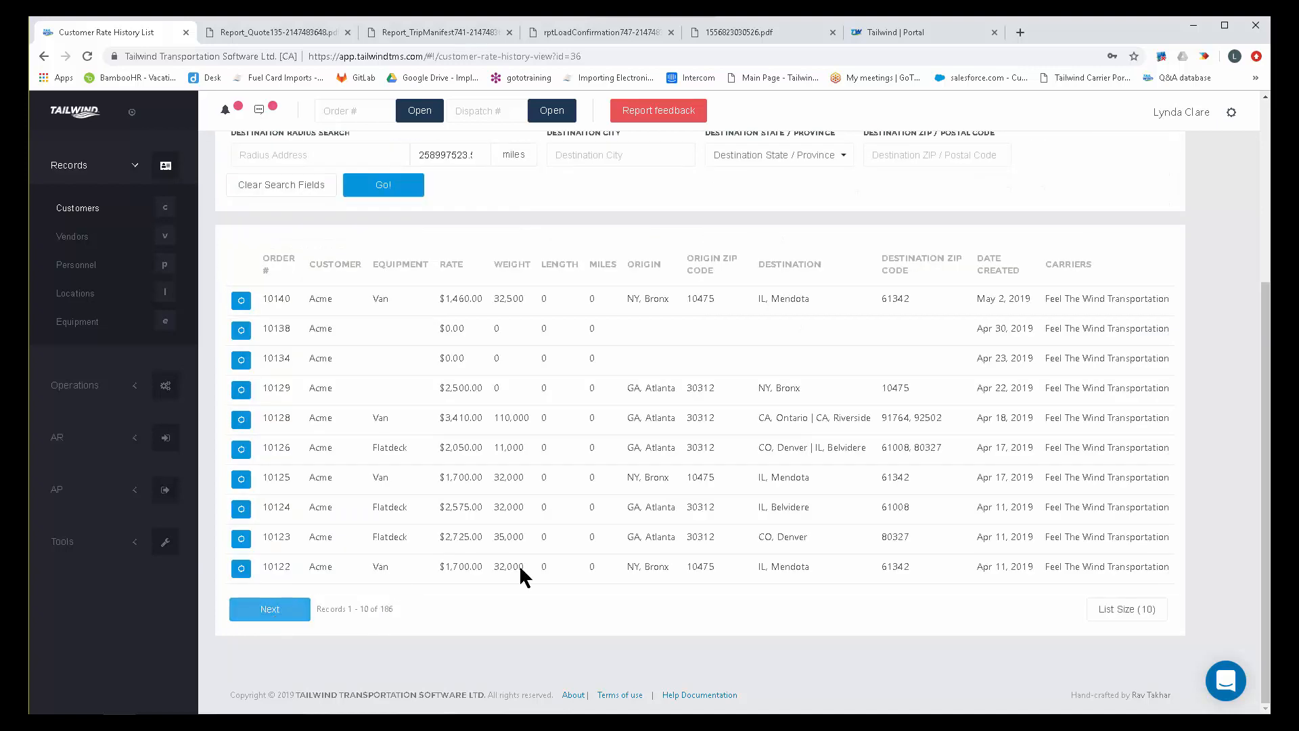
scroll(725, 499, up, 2)
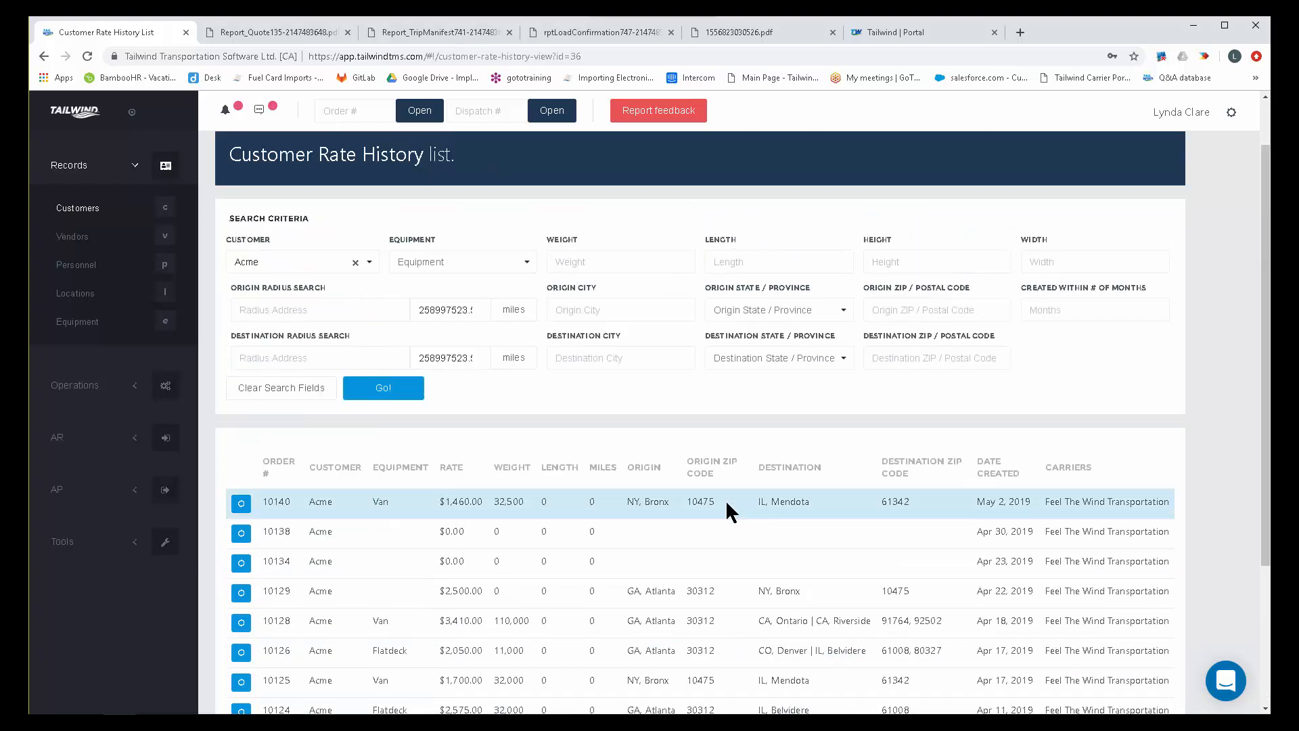
scroll(725, 499, down, 1)
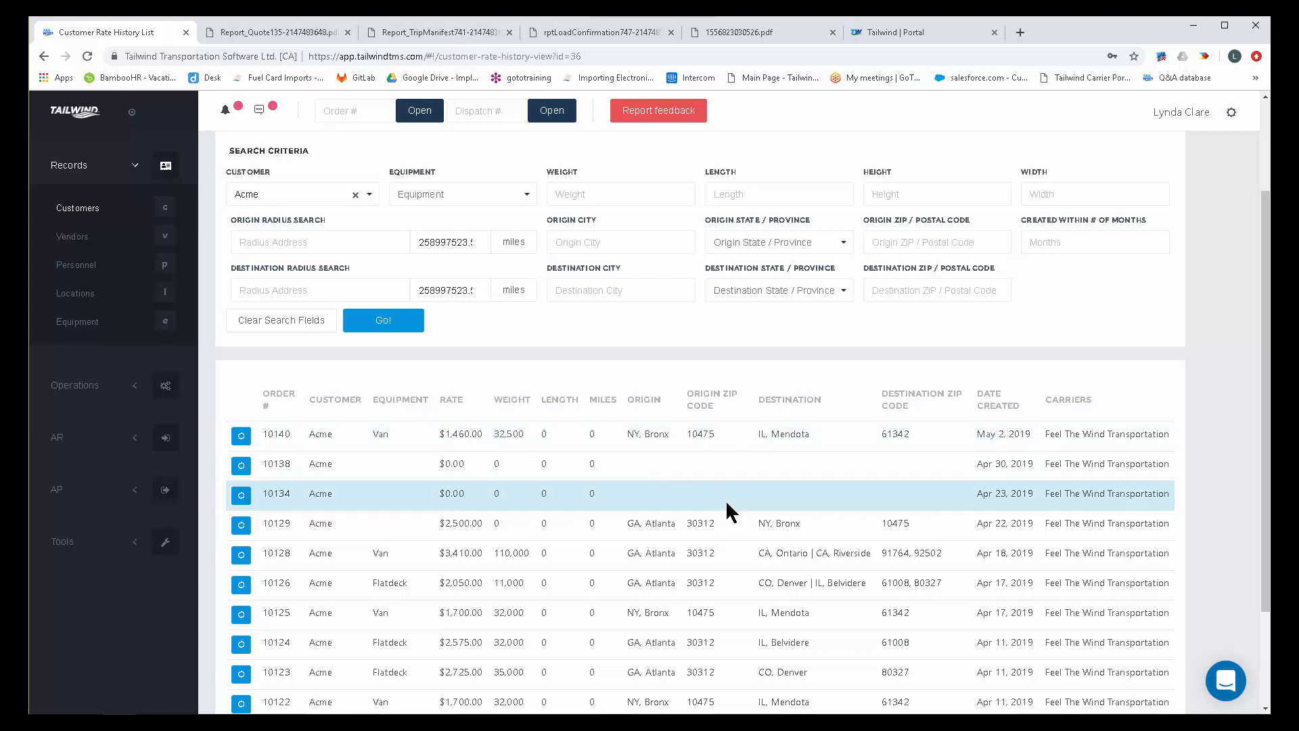
scroll(725, 500, up, 2)
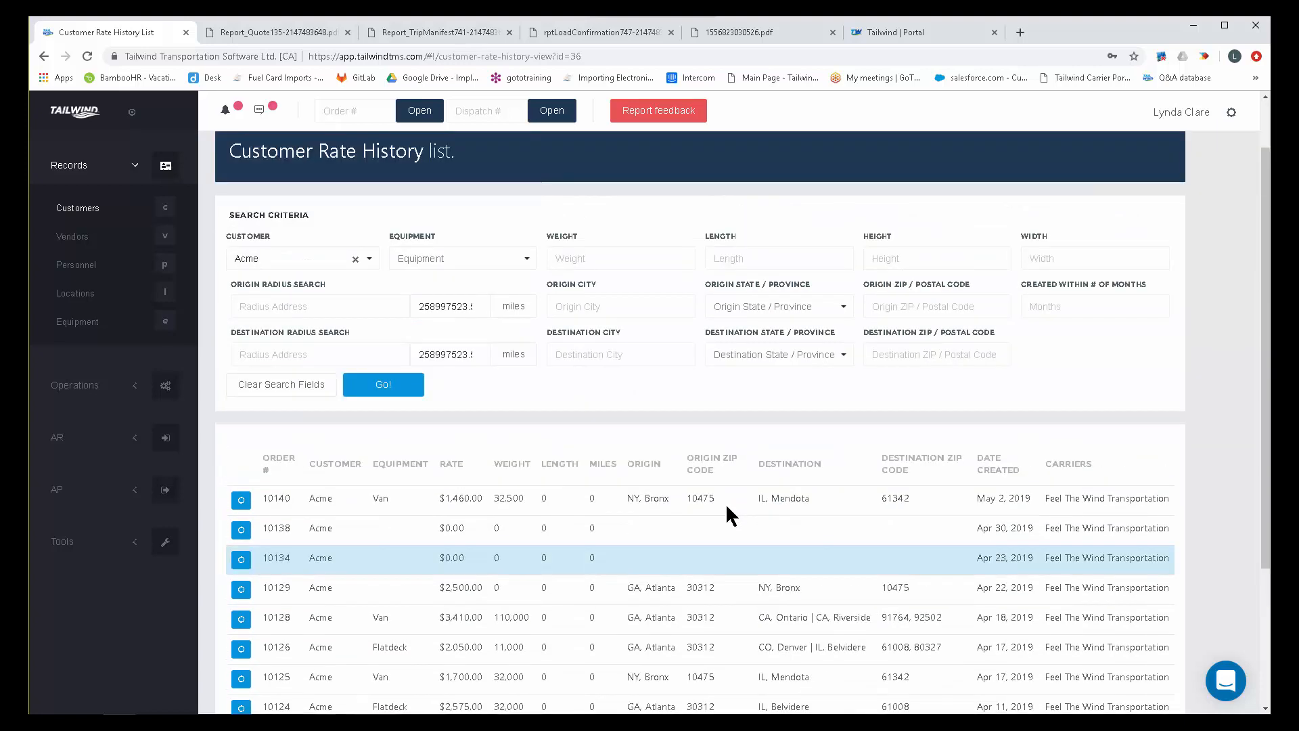
Search Acme's rate history for origin city Atlanta and destination city Denver, and review the newest match's origin, destination and rate.
click(599, 375)
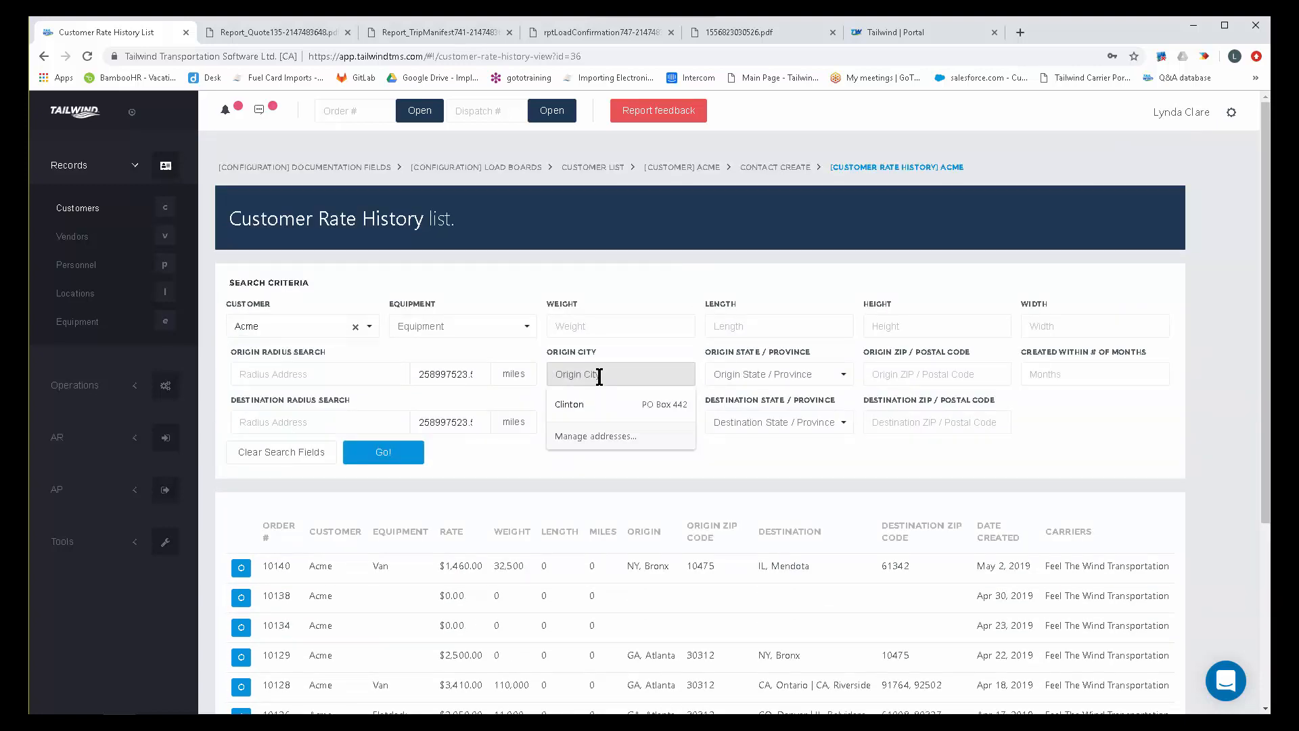
text(Atlanta)
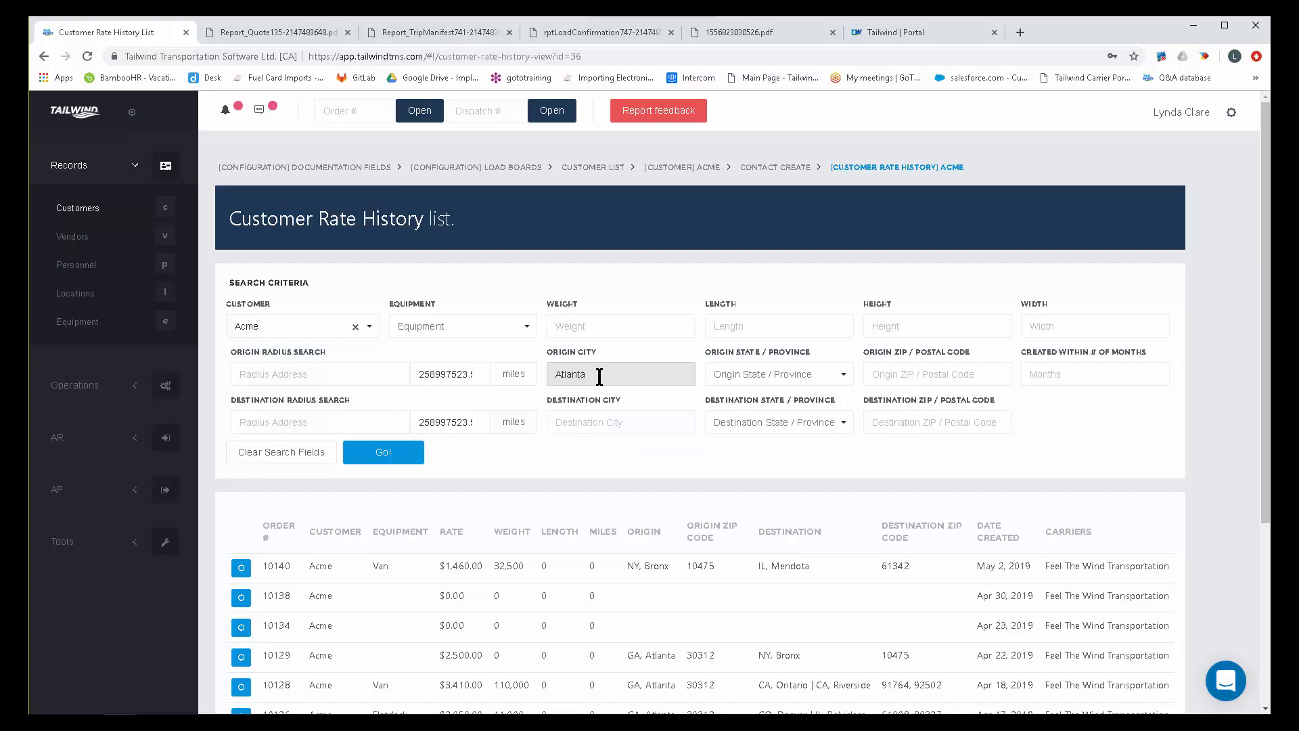
click(605, 422)
scroll(752, 609, down, 1)
scroll(753, 600, down, 2)
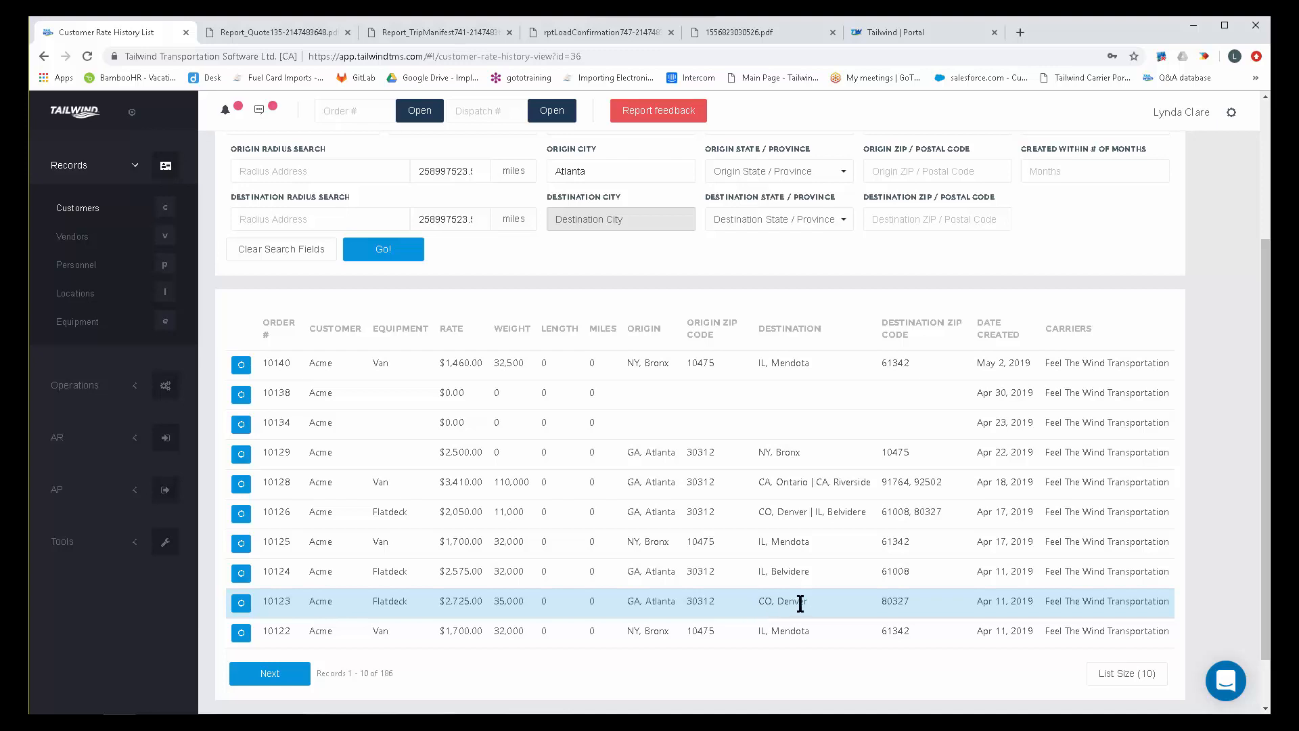
scroll(717, 537, up, 3)
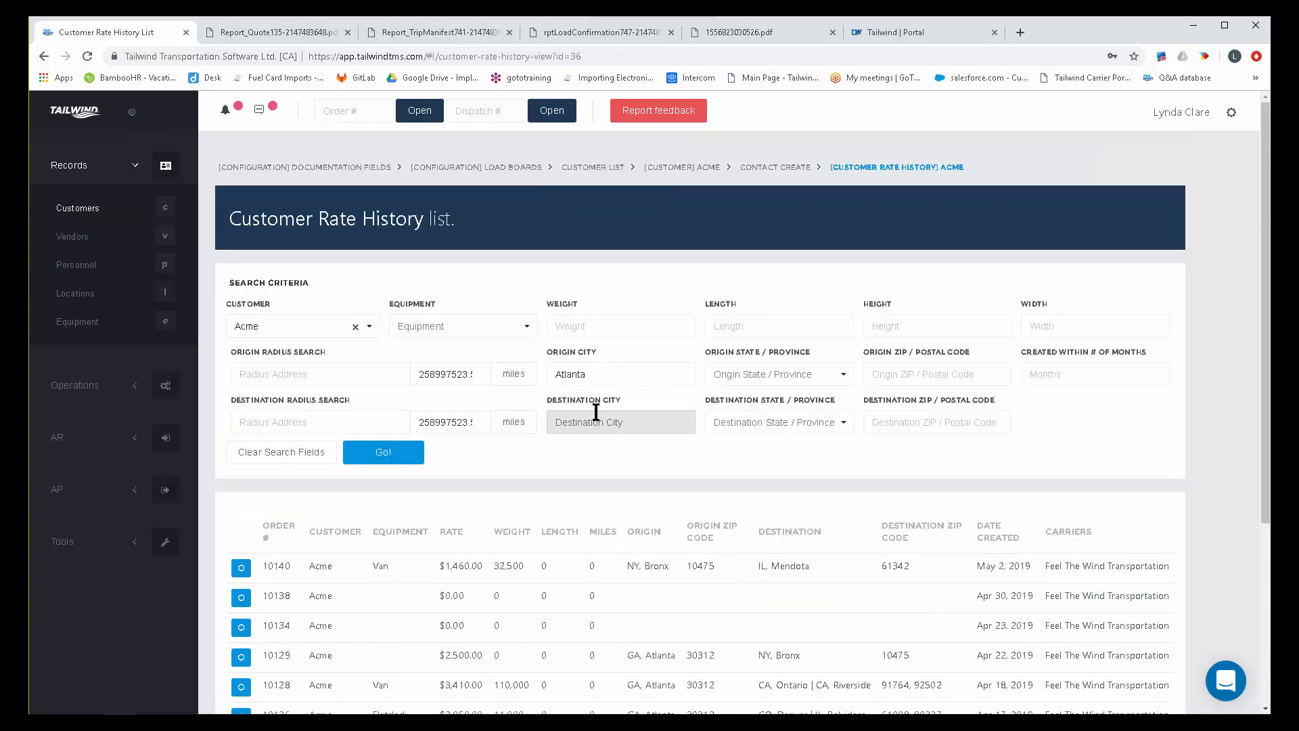
text(Denver)
click(371, 452)
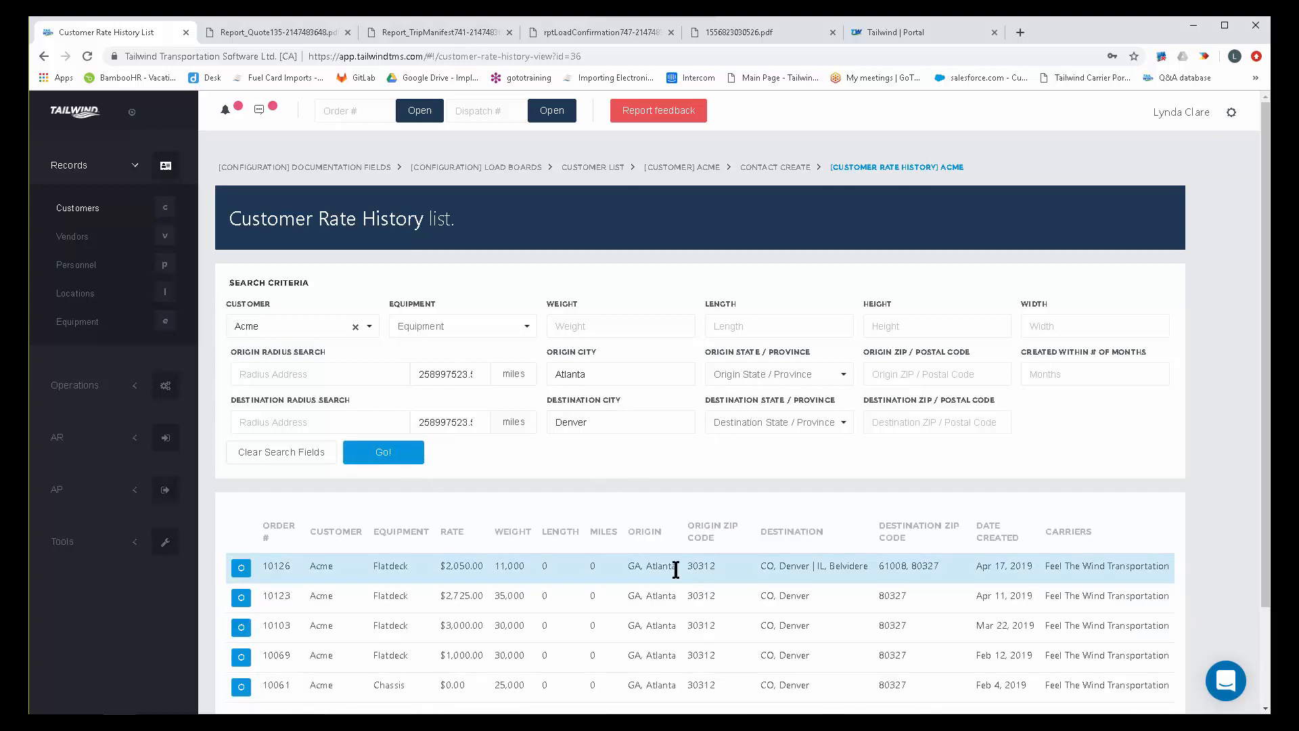
scroll(678, 575, down, 2)
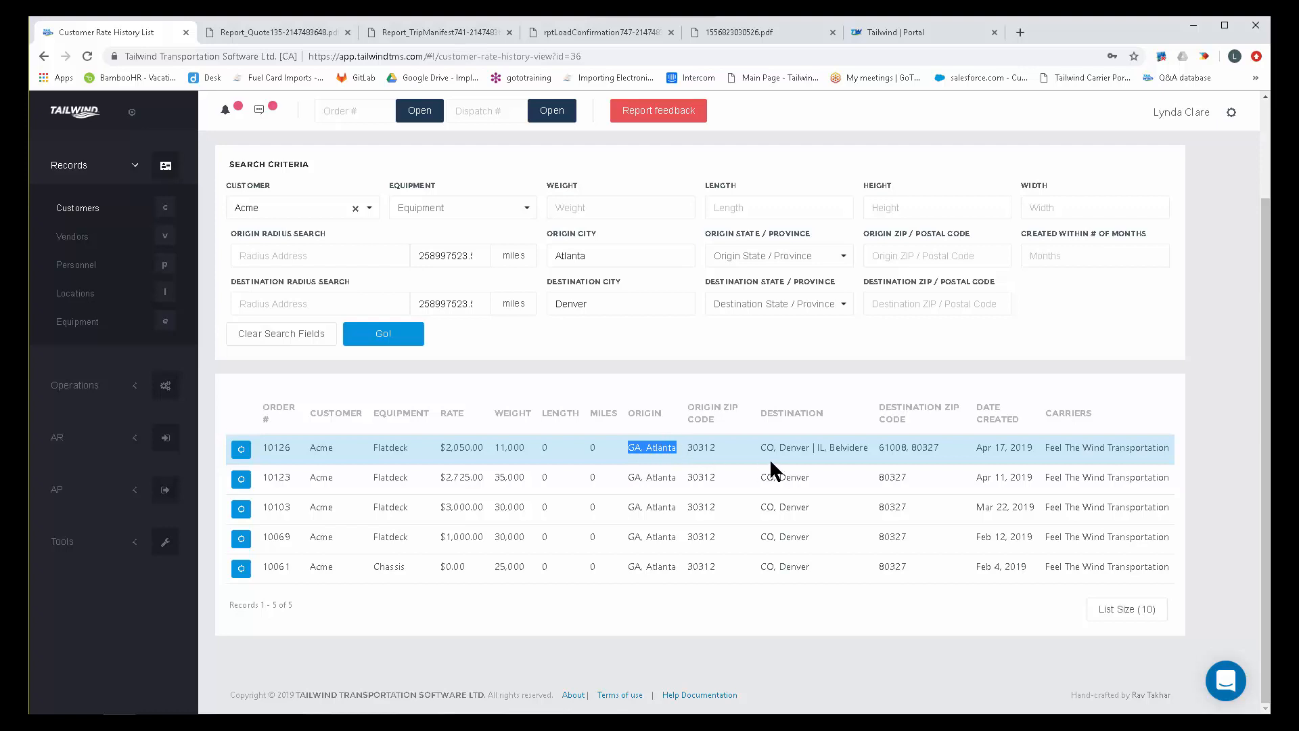
drag(809, 446, 761, 450)
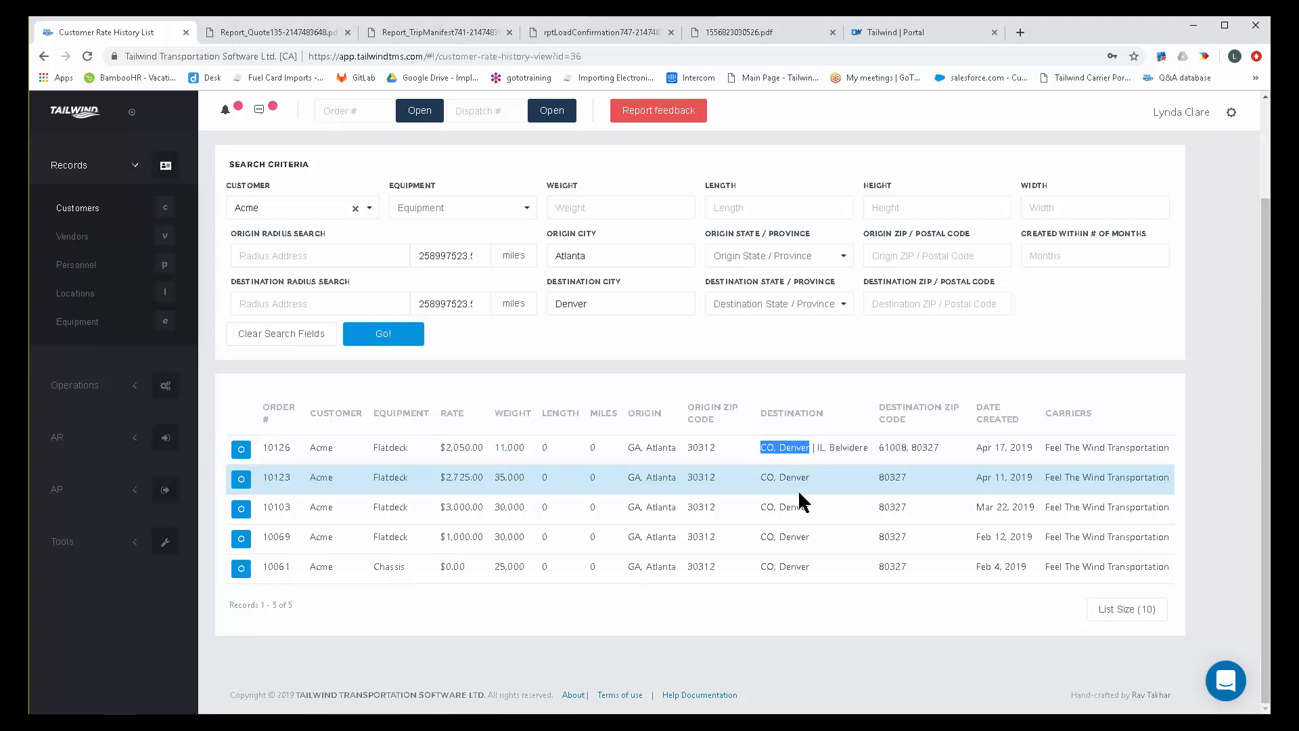
drag(483, 447, 438, 448)
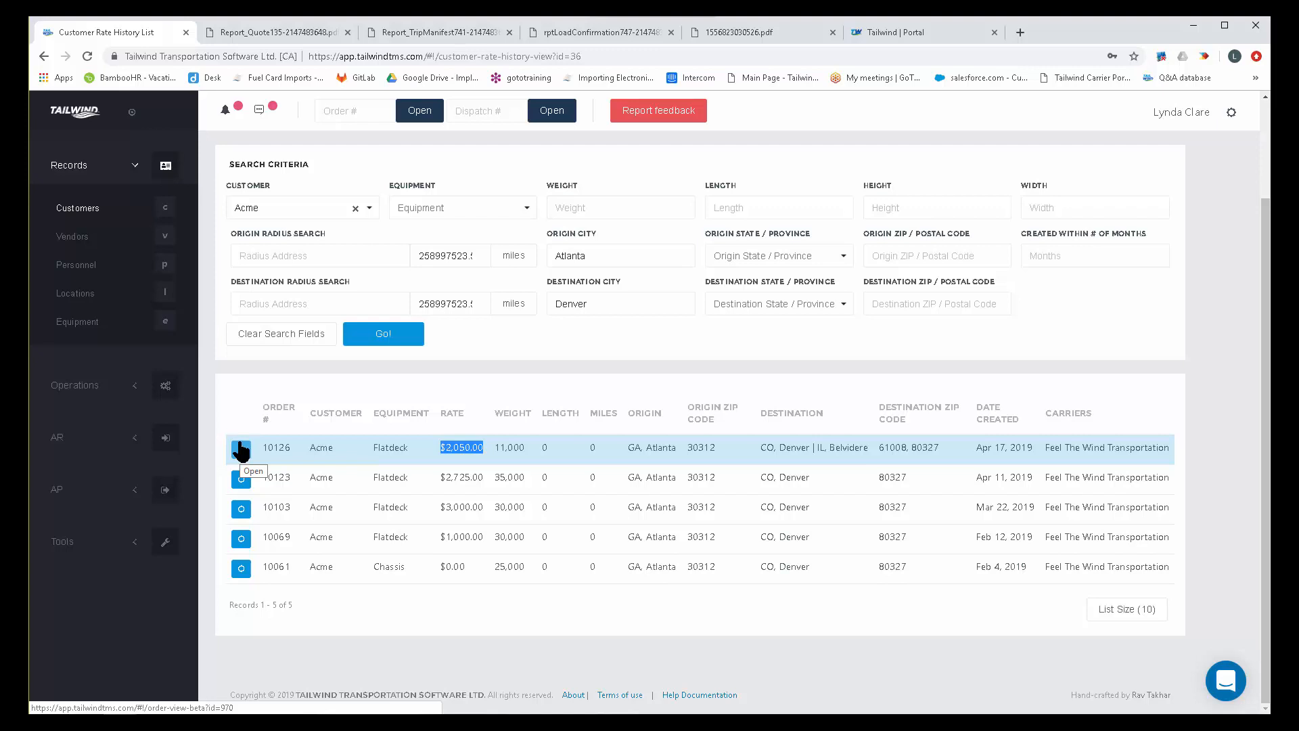
Return from the rate history to the customer list, switch to the vendor list and start a new vendor record.
click(78, 214)
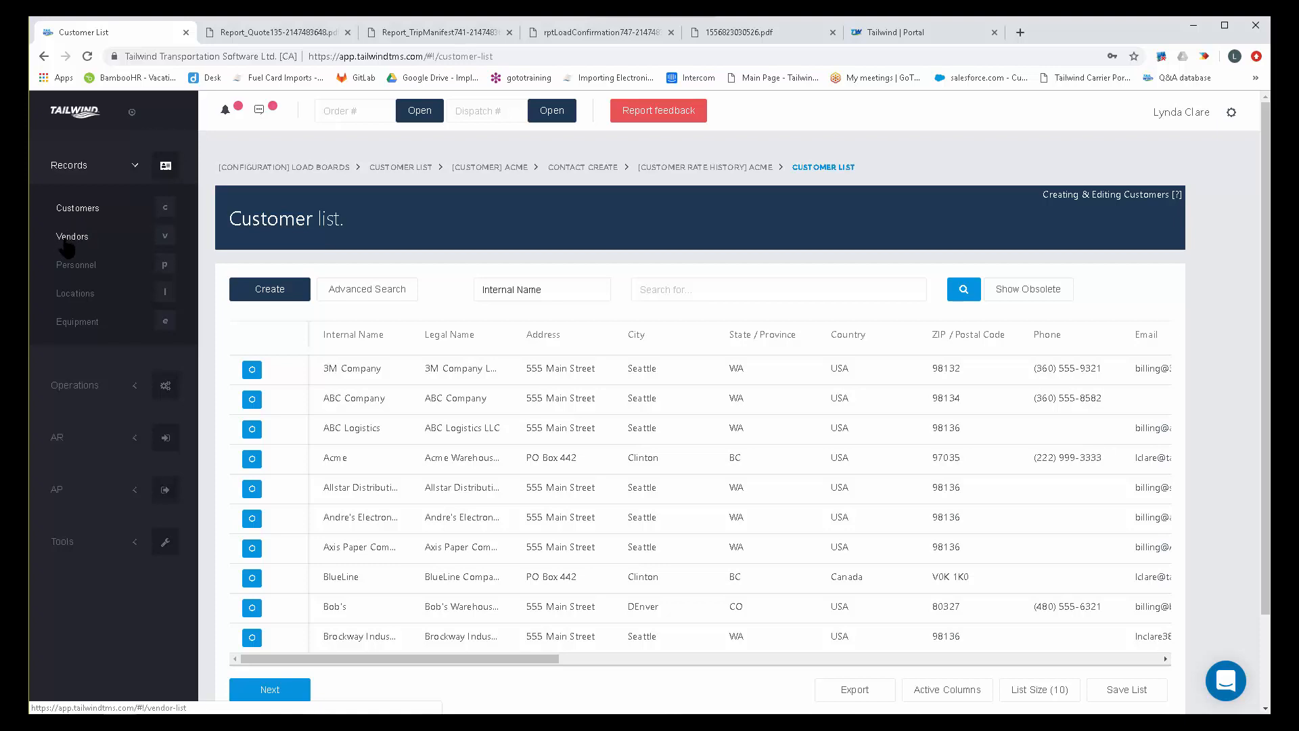
click(69, 242)
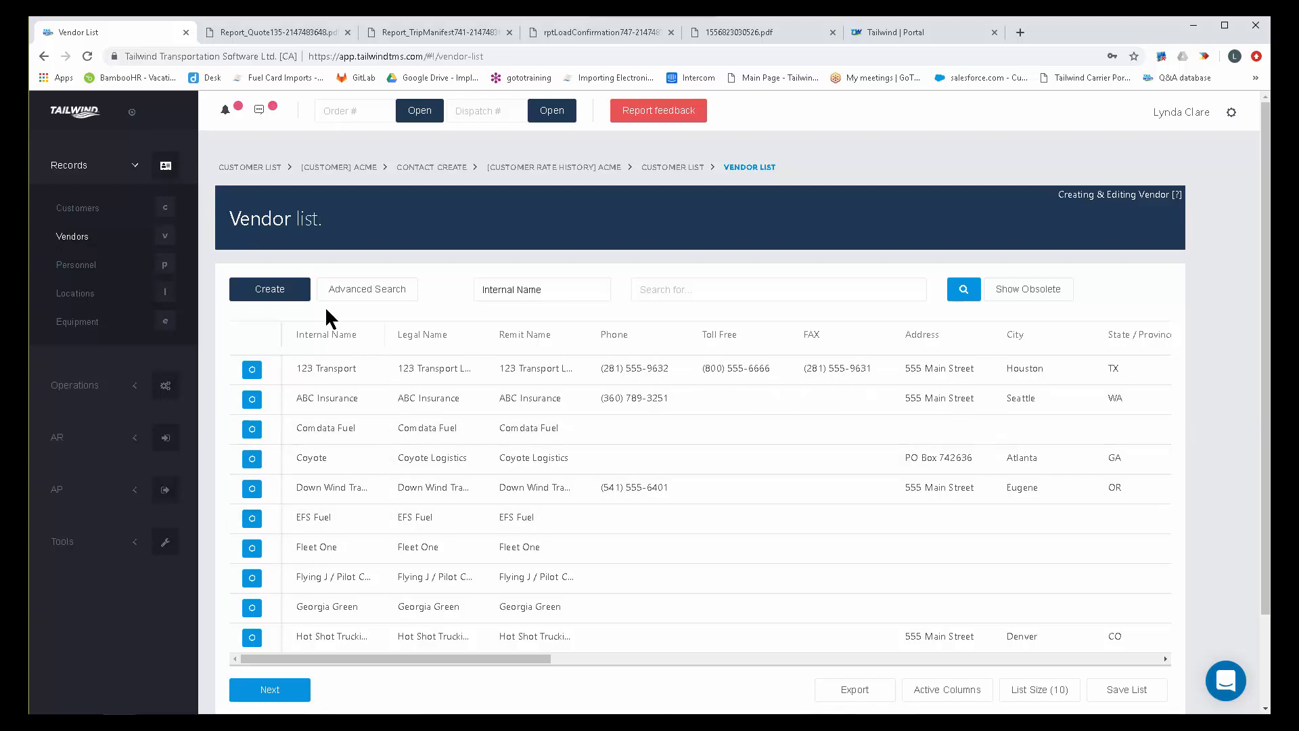
click(280, 292)
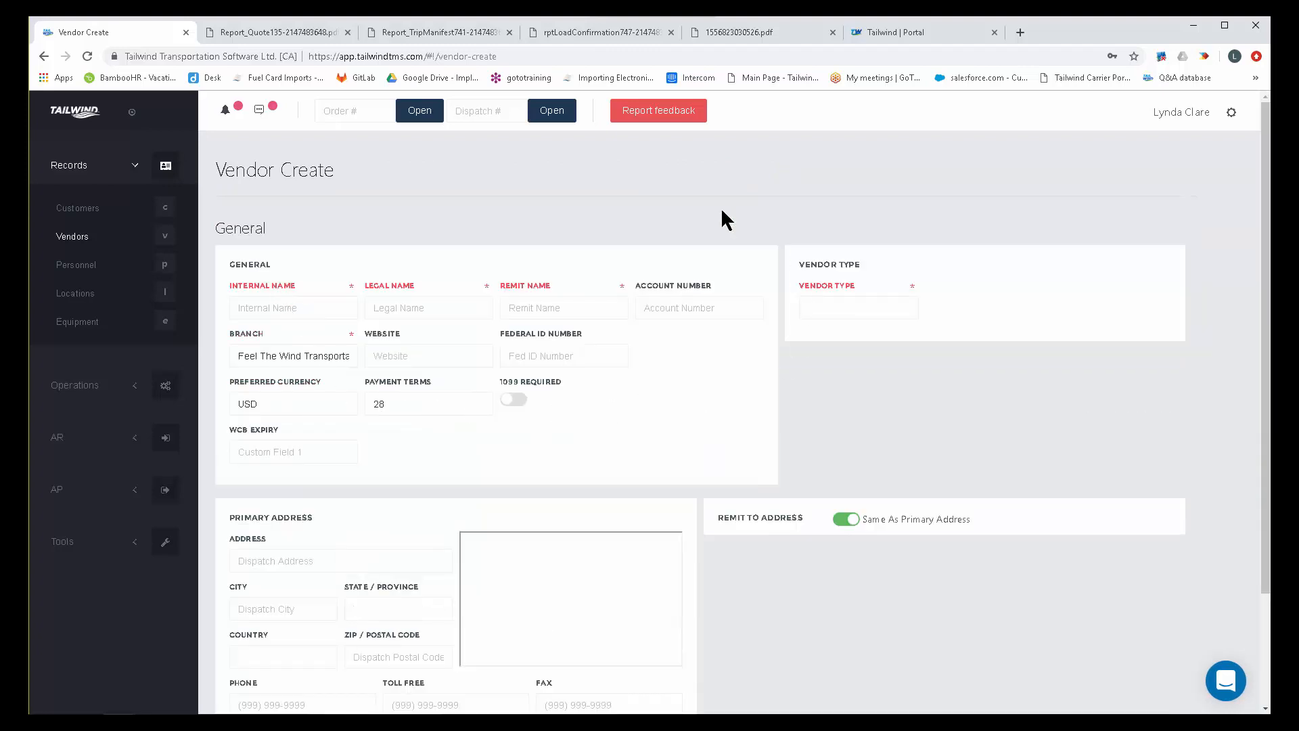
scroll(921, 612, down, 3)
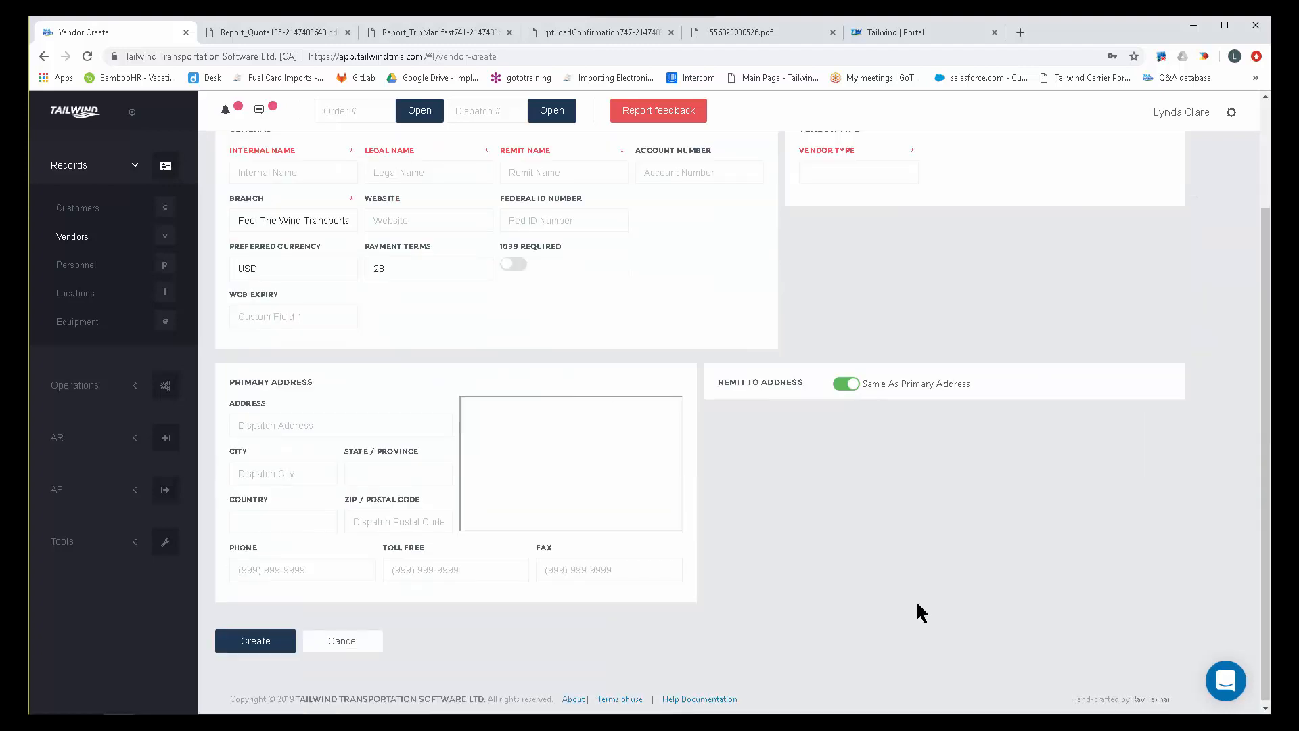
scroll(917, 602, up, 3)
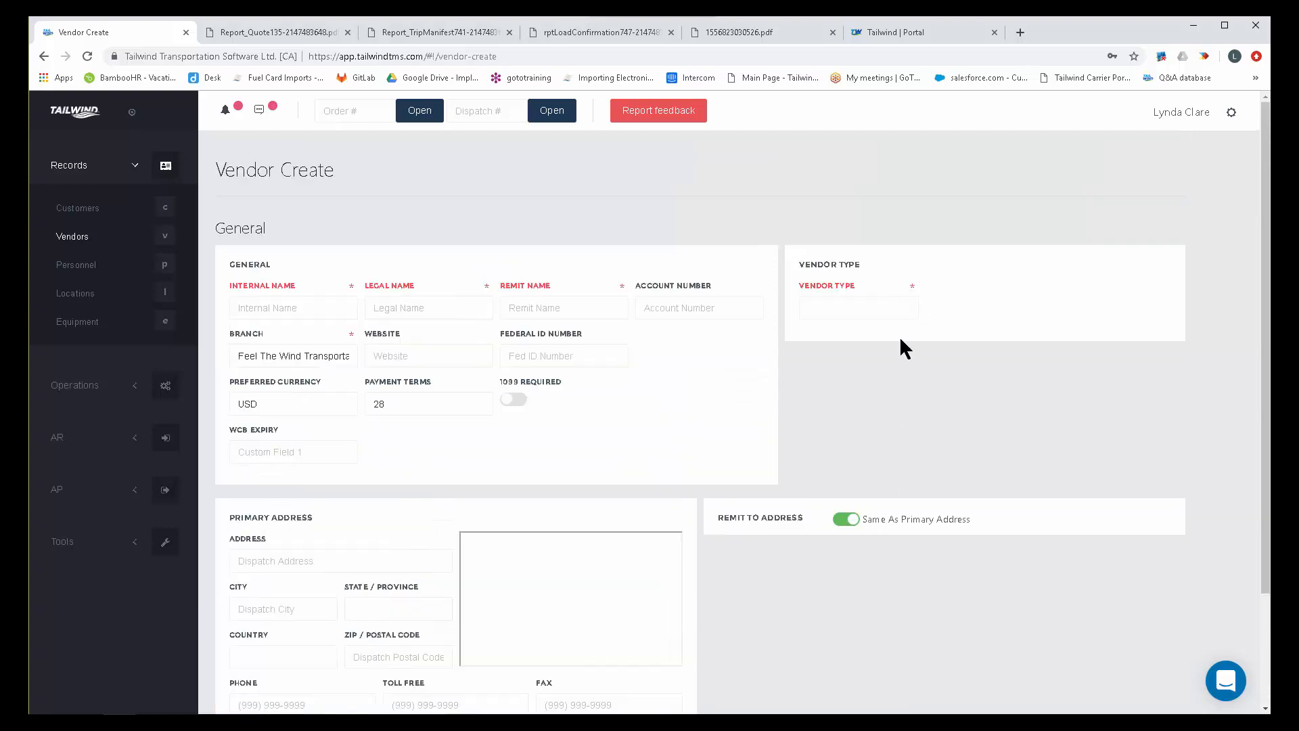
Look through the available vendor types and set the new vendor's type to Vendor - Insurance.
click(900, 319)
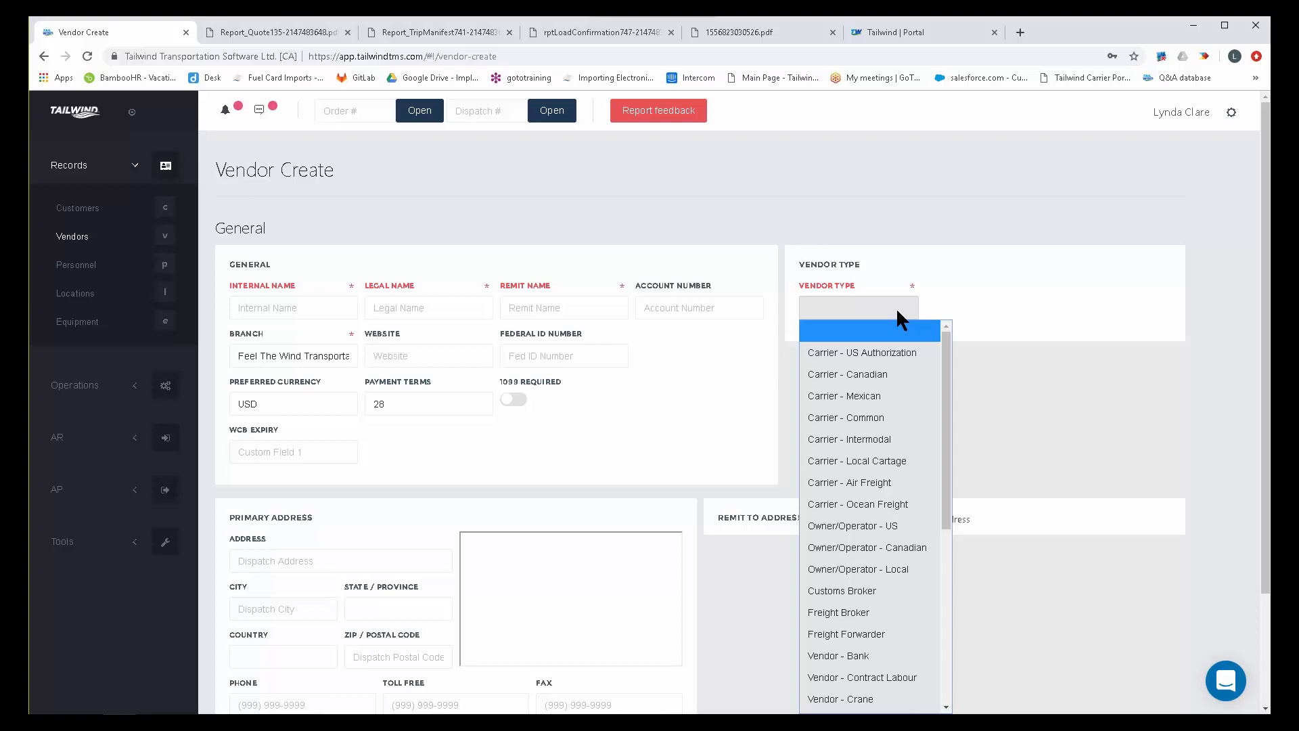
scroll(986, 319, down, 1)
click(871, 246)
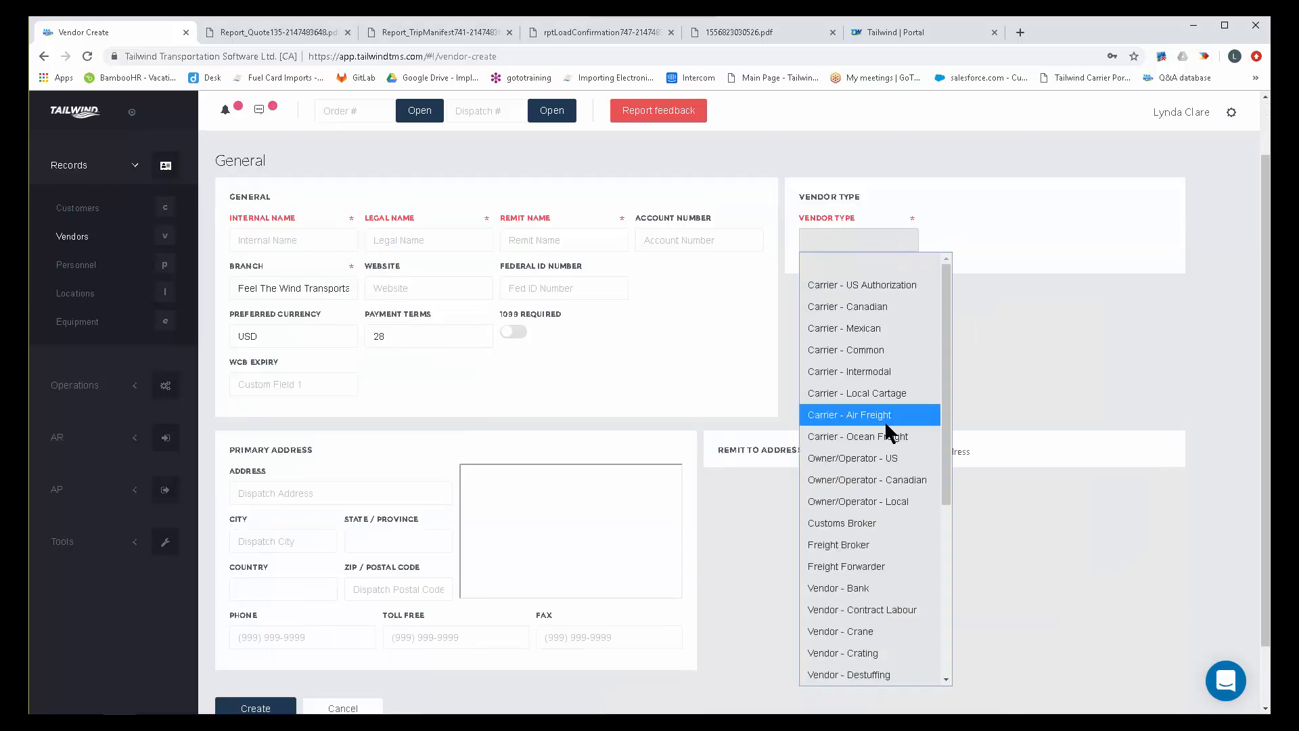
scroll(886, 460, down, 5)
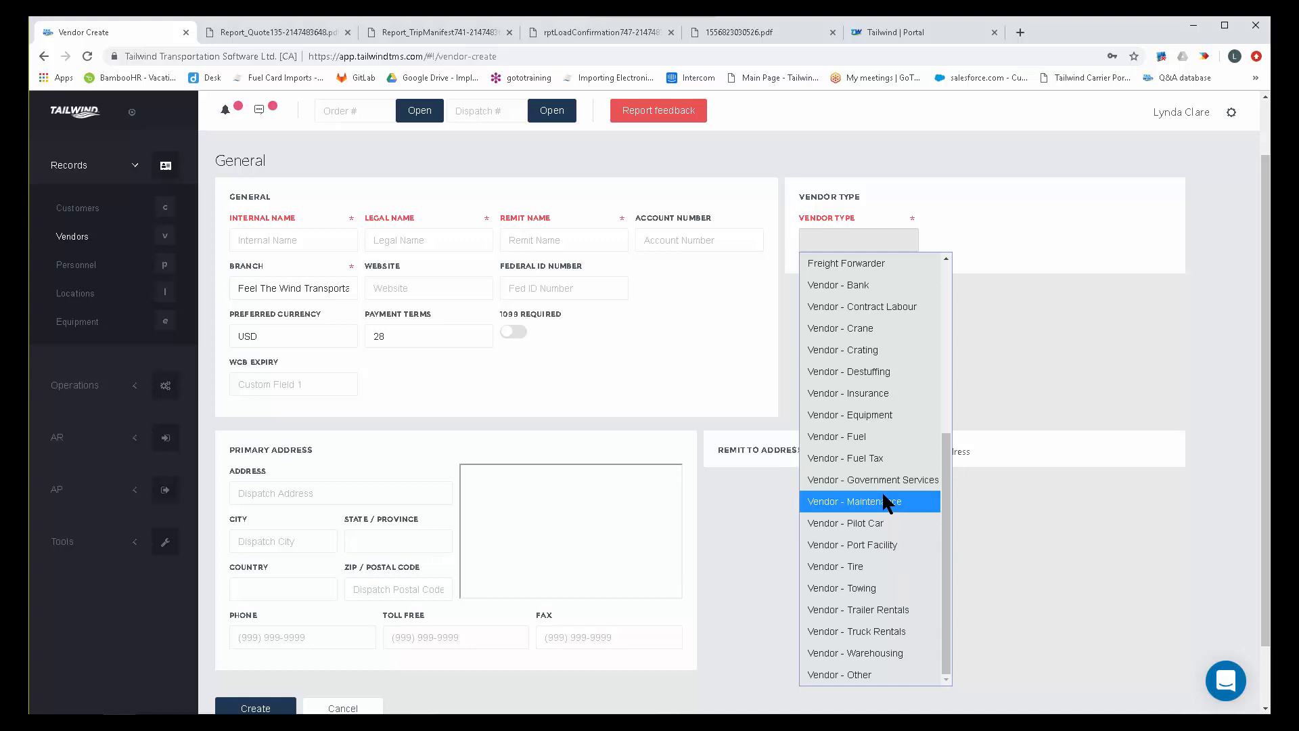
click(876, 391)
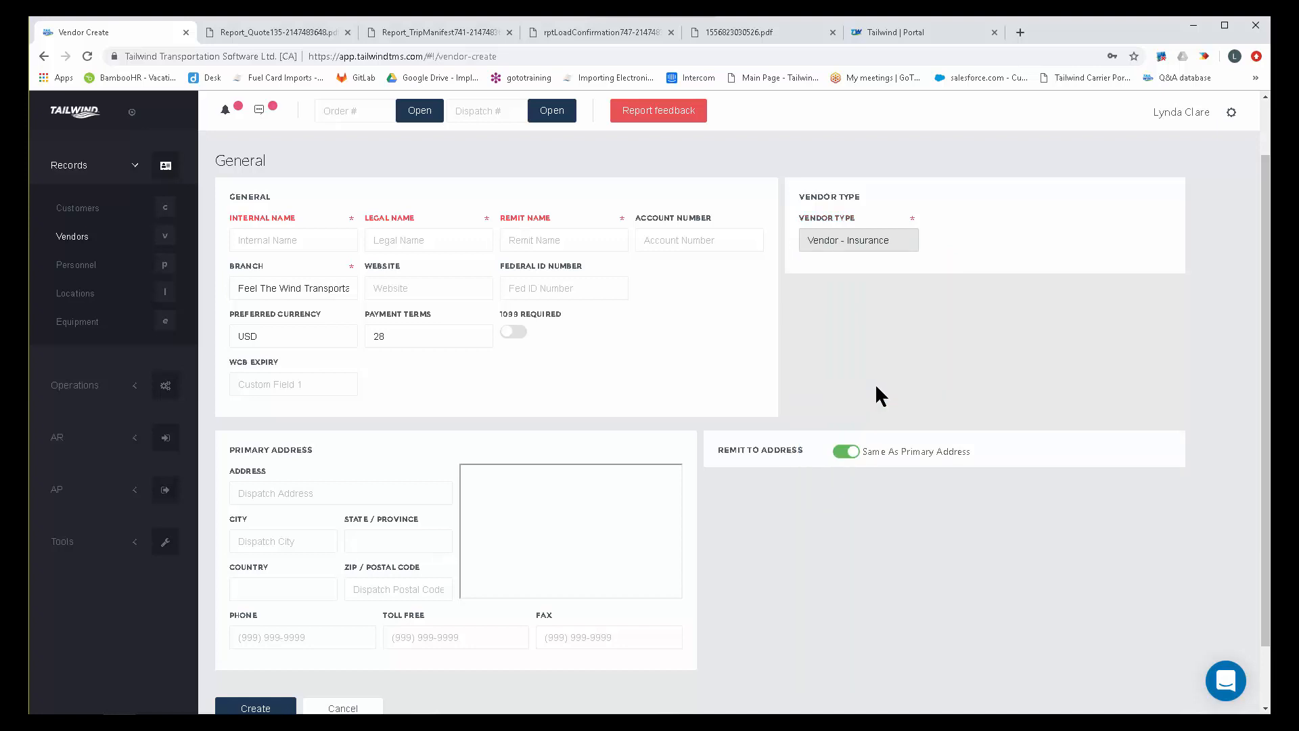
Set the vendor type to Carrier - US Authorization and review the liability insurance, expiry date, docket number and DOT number fields.
click(894, 243)
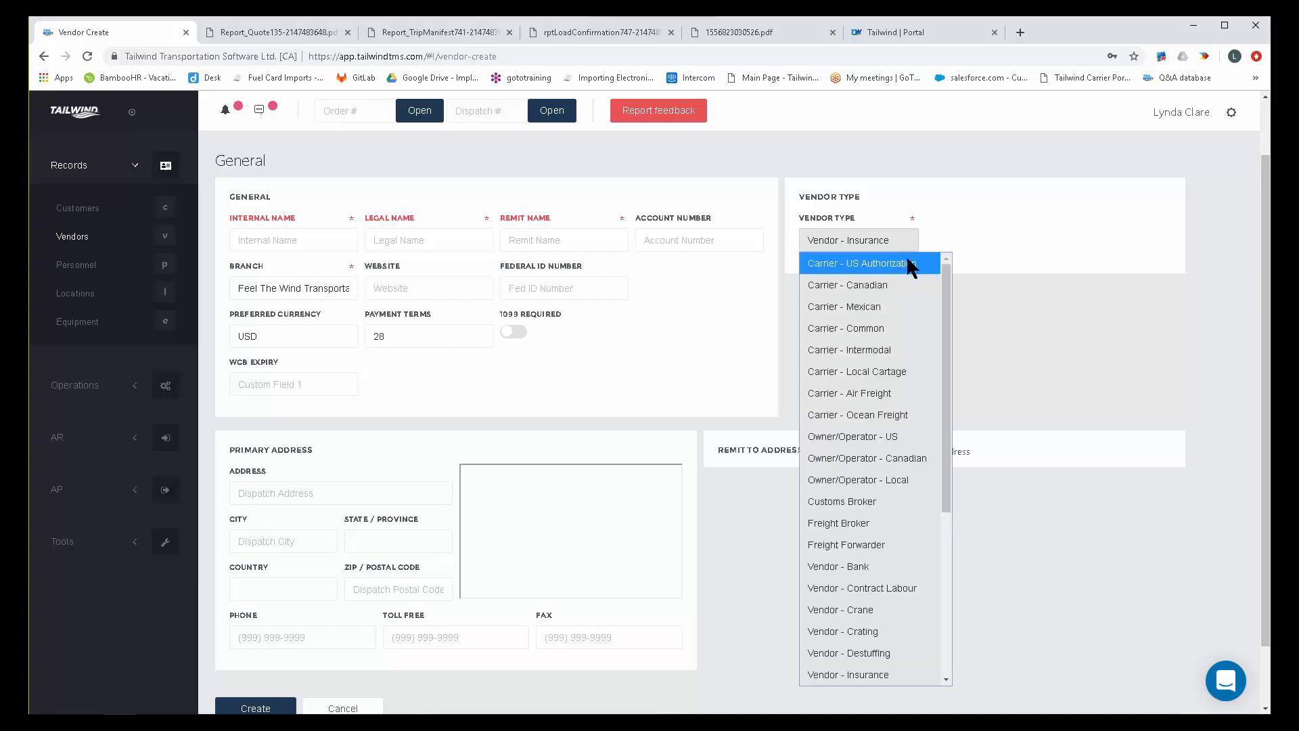
click(910, 264)
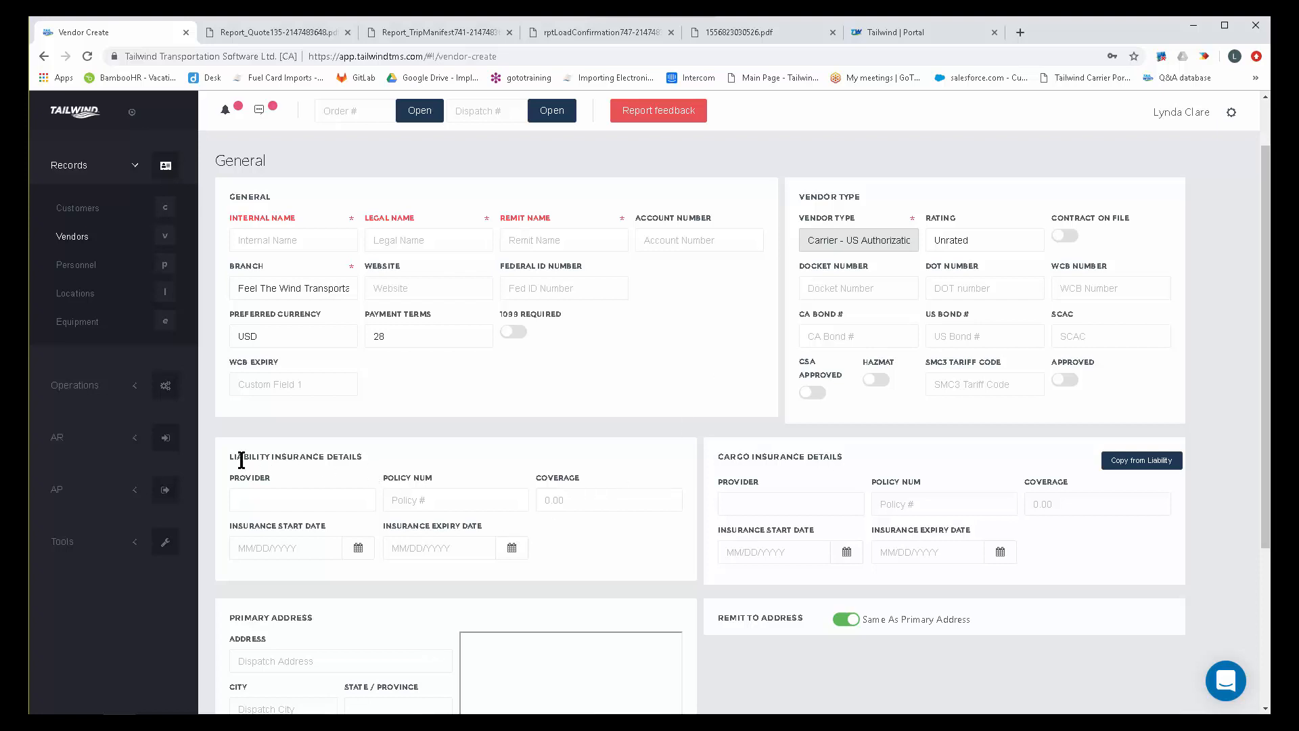
drag(228, 456, 369, 467)
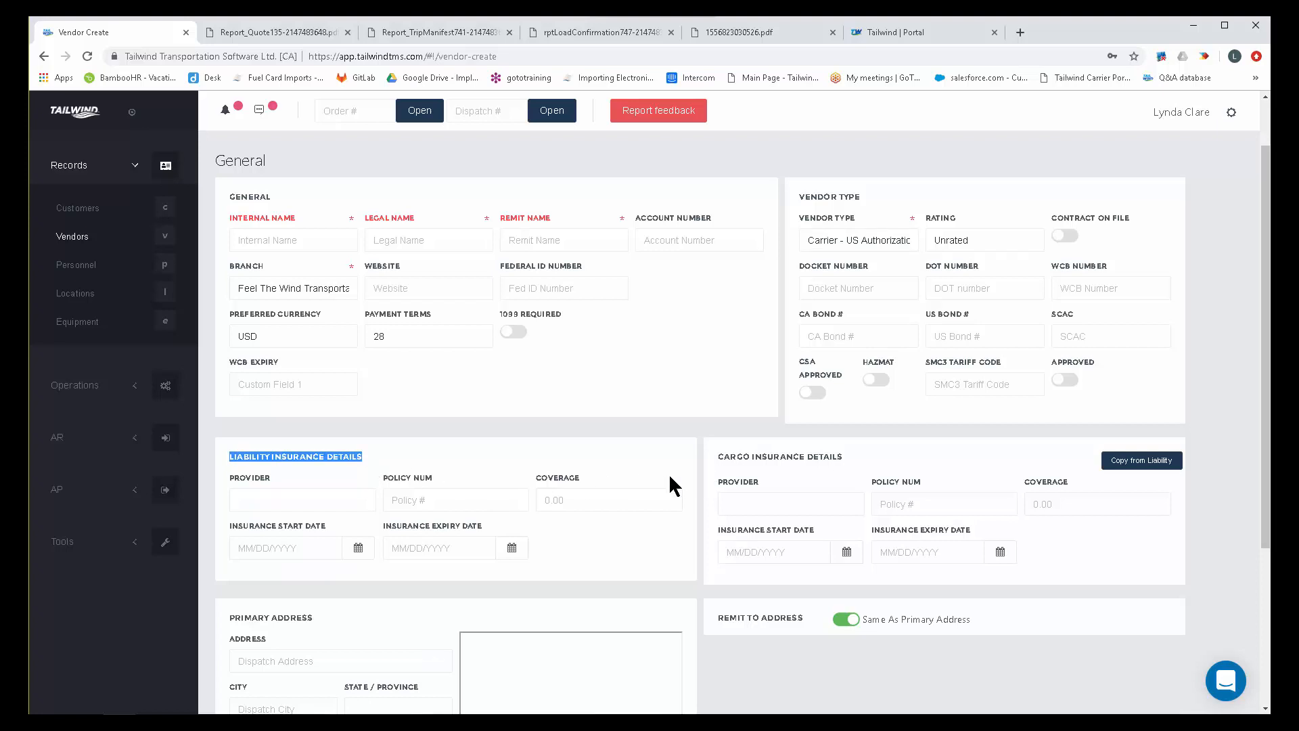
click(484, 529)
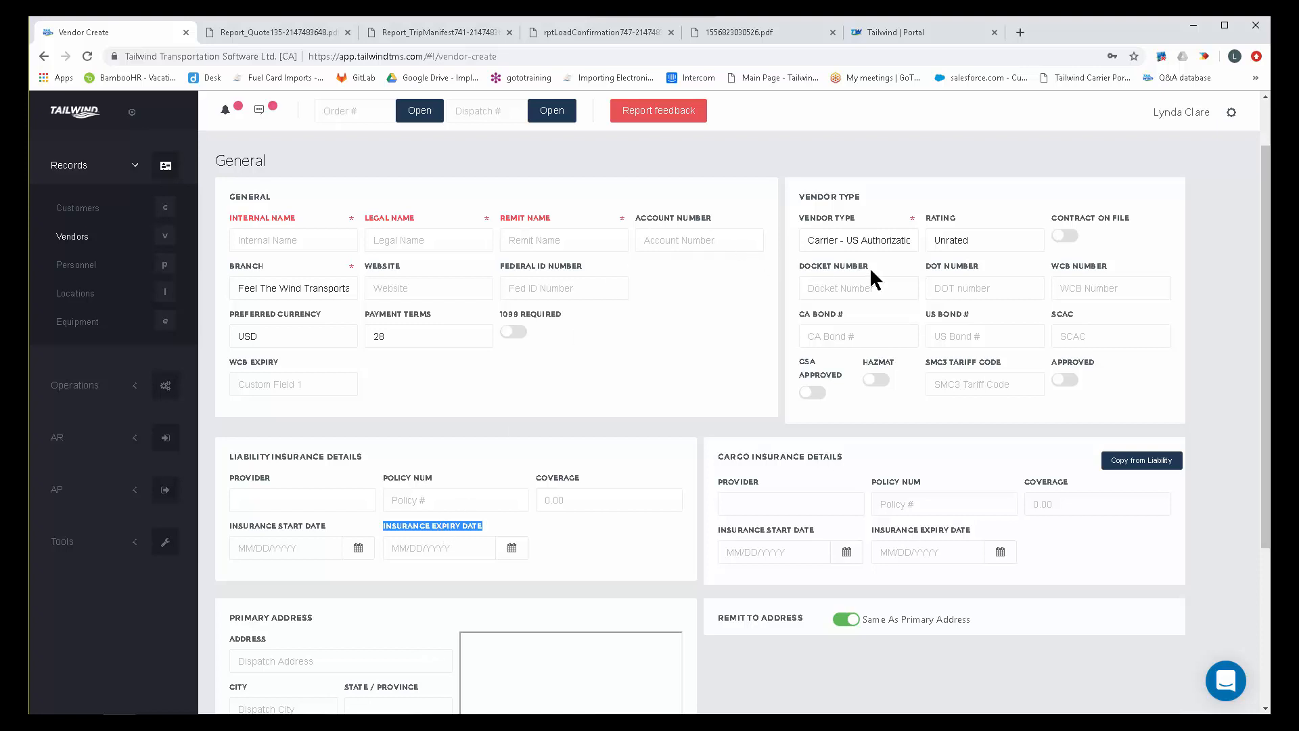
drag(868, 265, 807, 265)
click(1008, 260)
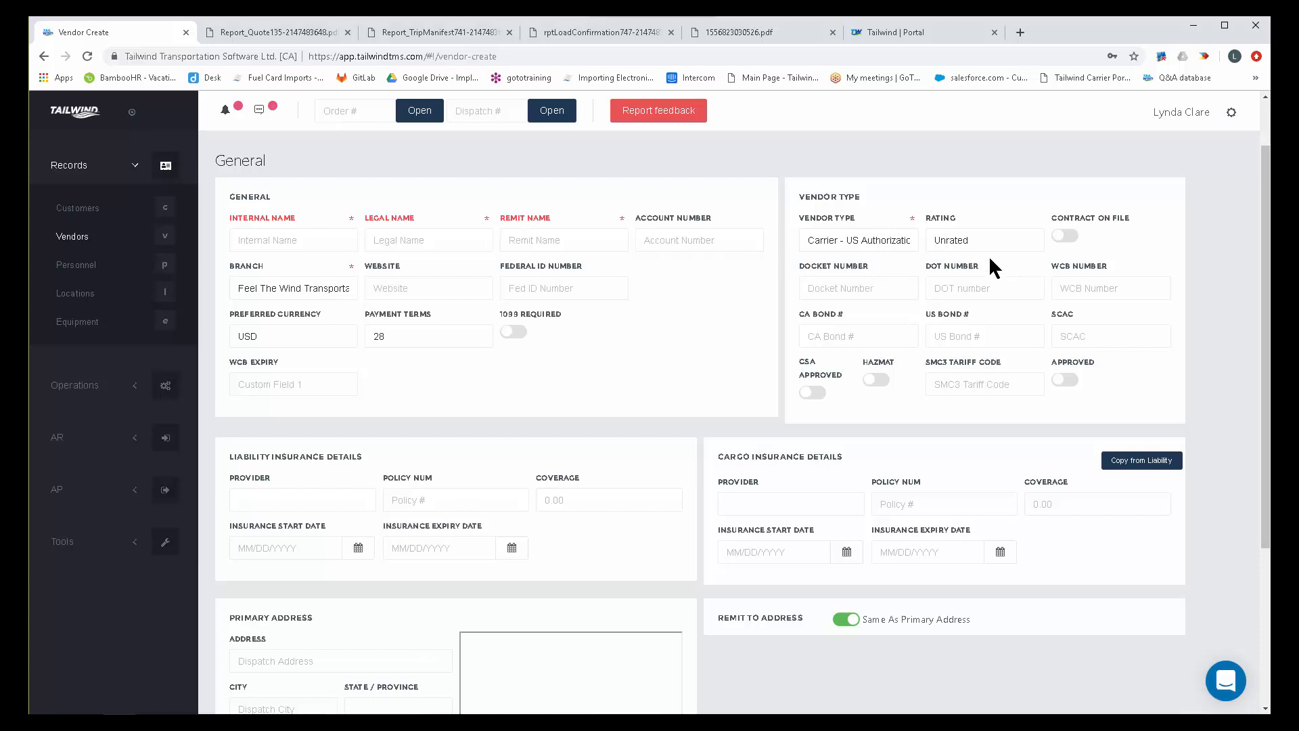
drag(981, 264, 911, 263)
Rate the new carrier as Good and mark it as approved.
click(981, 236)
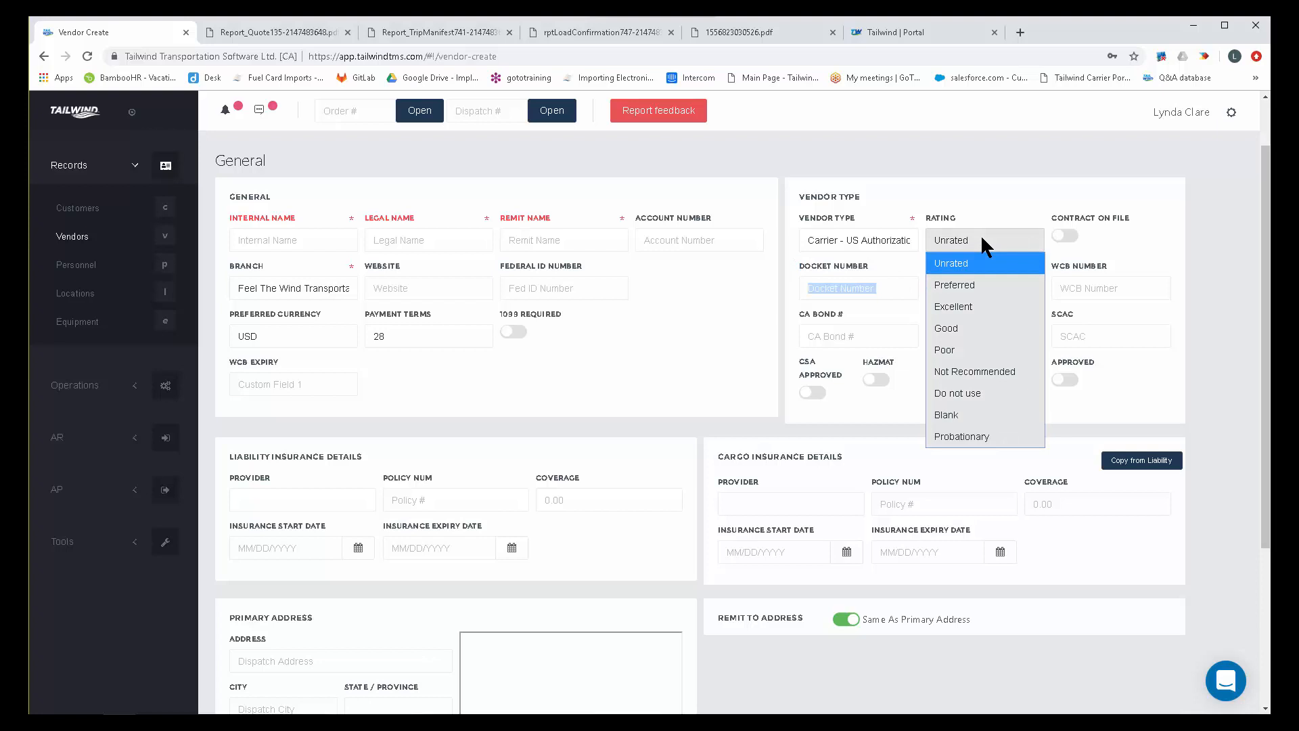
click(959, 327)
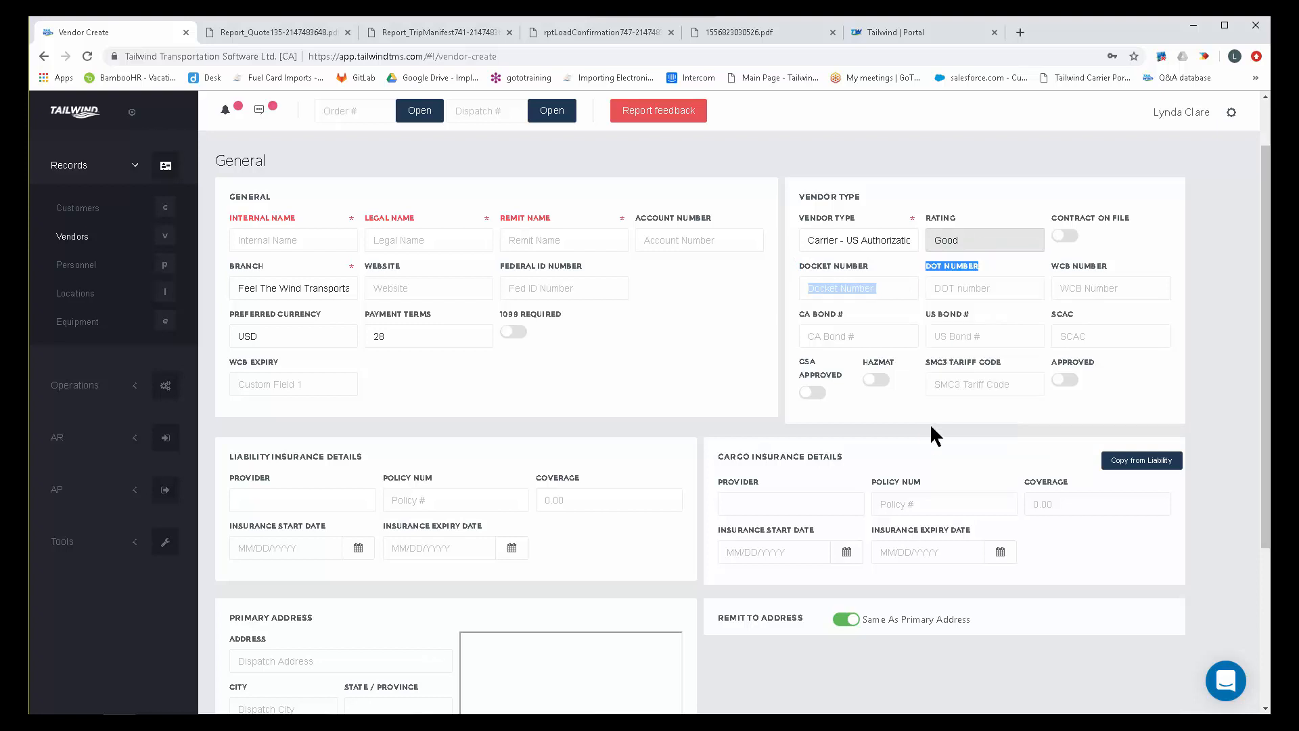
click(1066, 380)
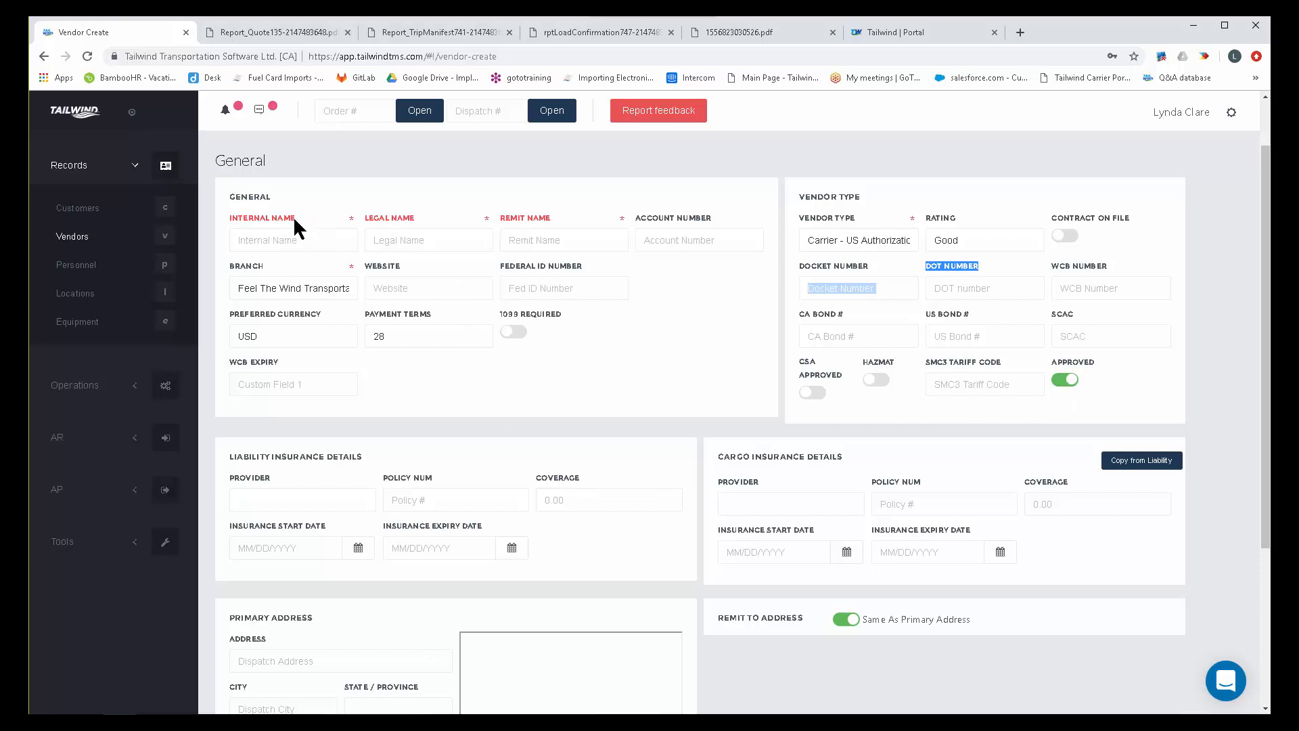
Enter Joe's Trucking as the vendor's internal name and Joe's Trucking LLC as its legal name.
drag(294, 219, 203, 215)
drag(417, 220, 290, 249)
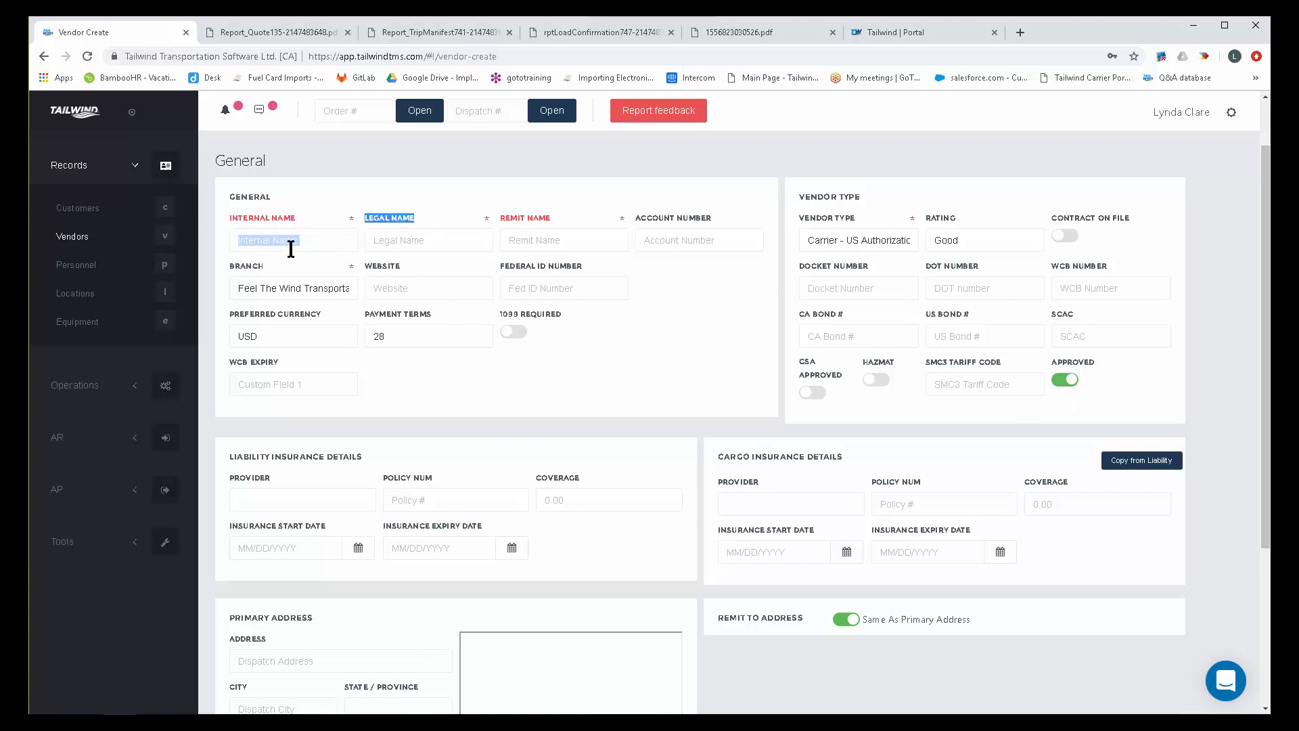
click(278, 245)
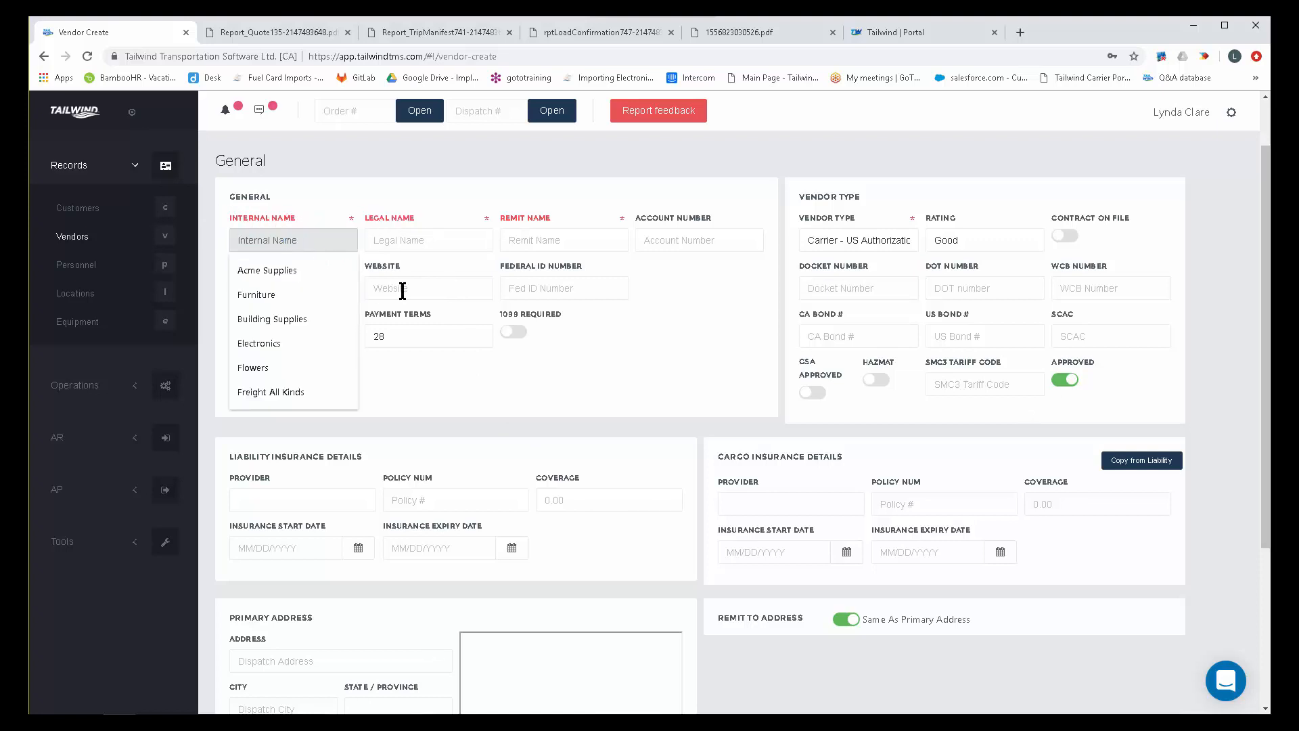
text(Joe's T)
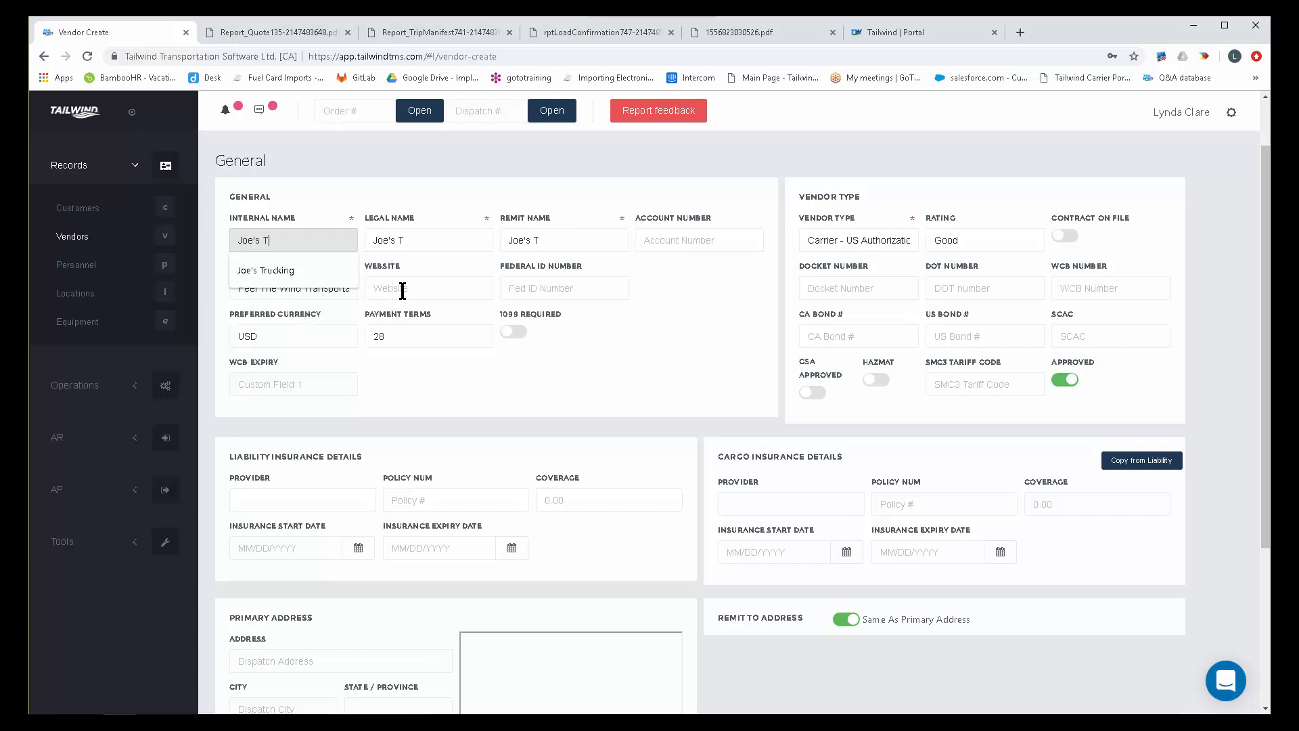
text(rucking)
click(452, 238)
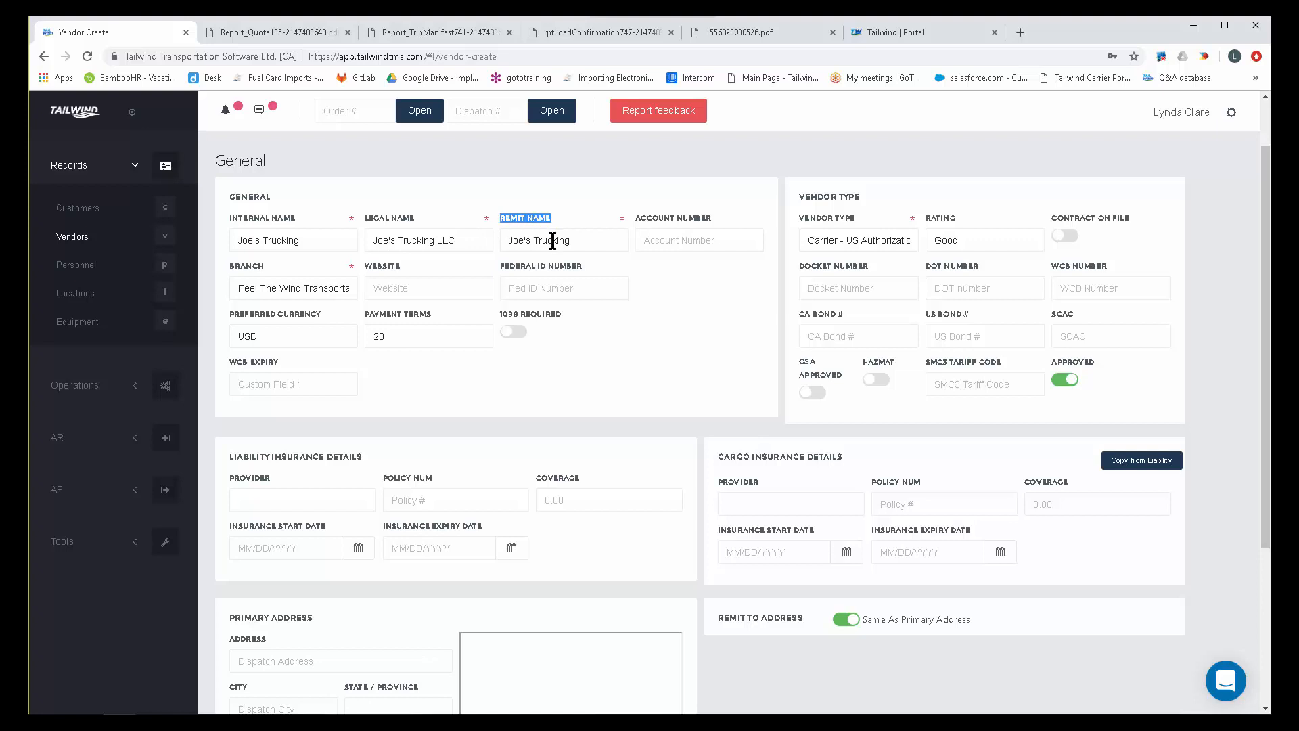
Set the remit name to Grand Financial, make the remit-to address separate from the primary address, and review its fields.
drag(573, 241, 504, 241)
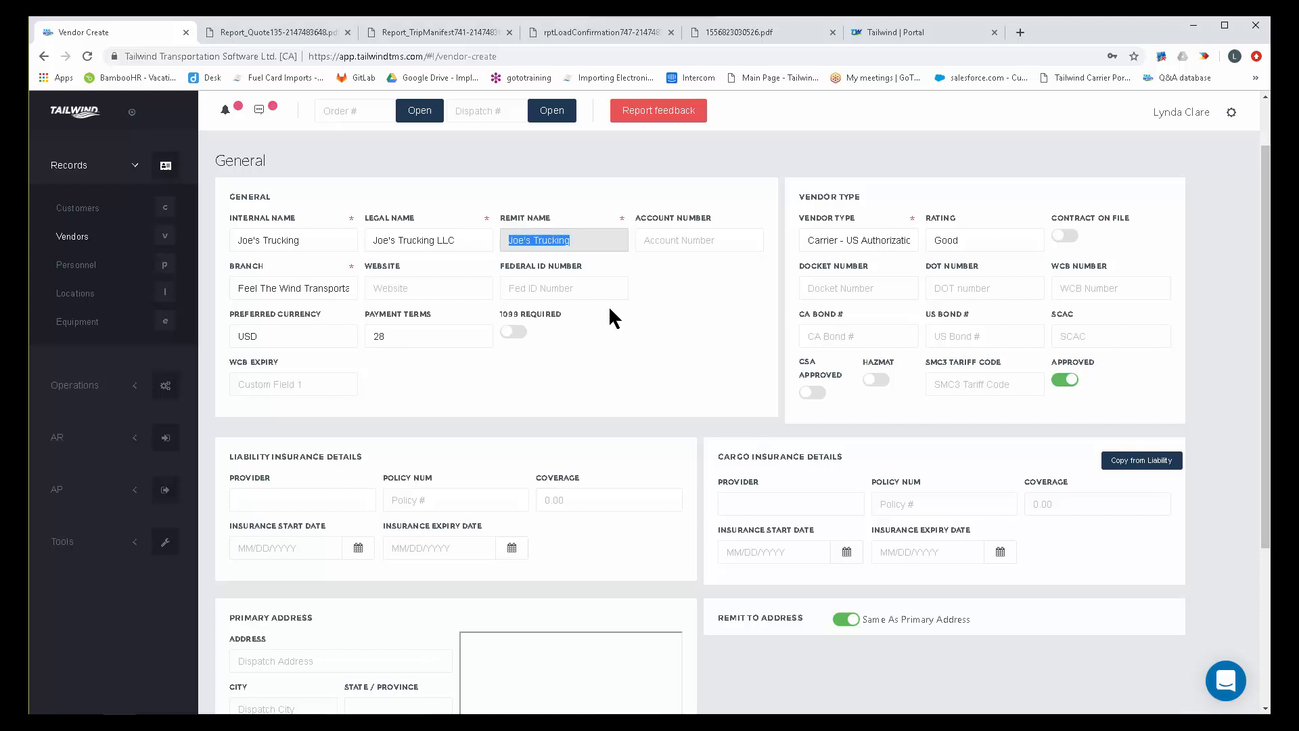
text(Grand Financial)
click(843, 619)
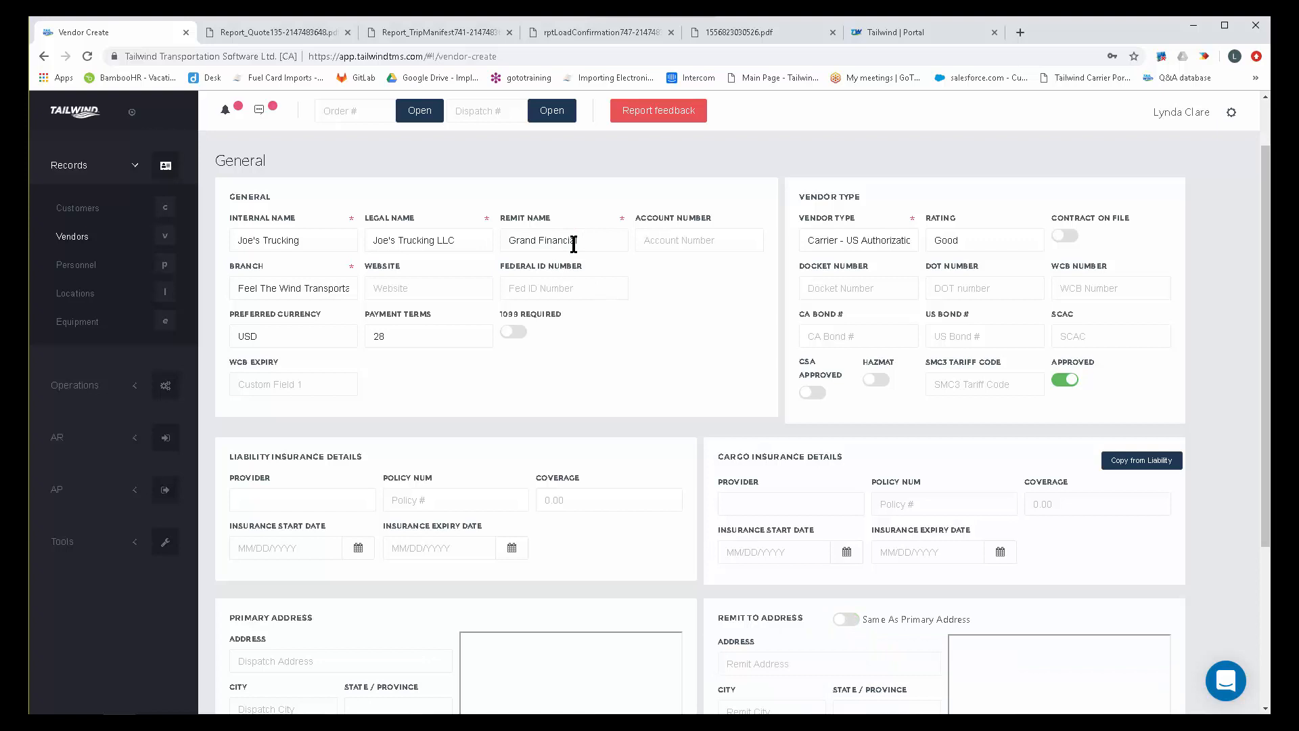
scroll(664, 571, down, 2)
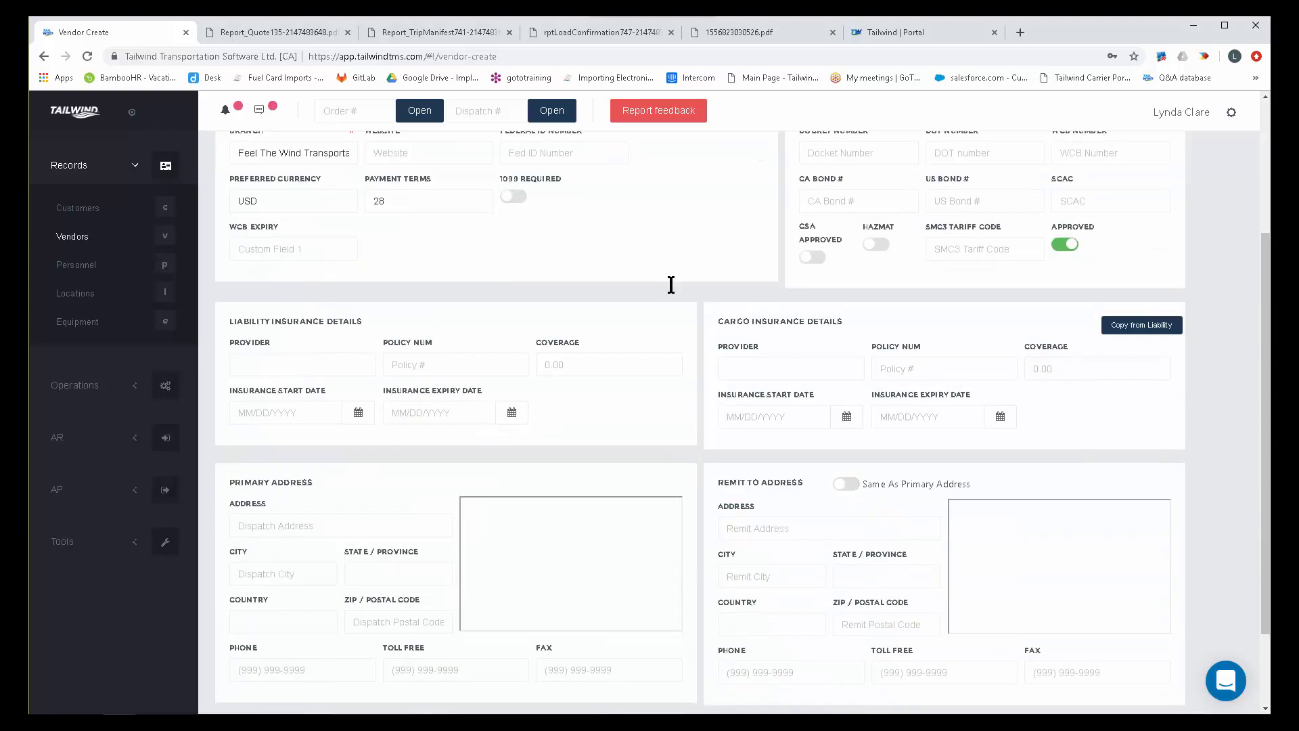
scroll(675, 260, up, 2)
drag(587, 240, 499, 243)
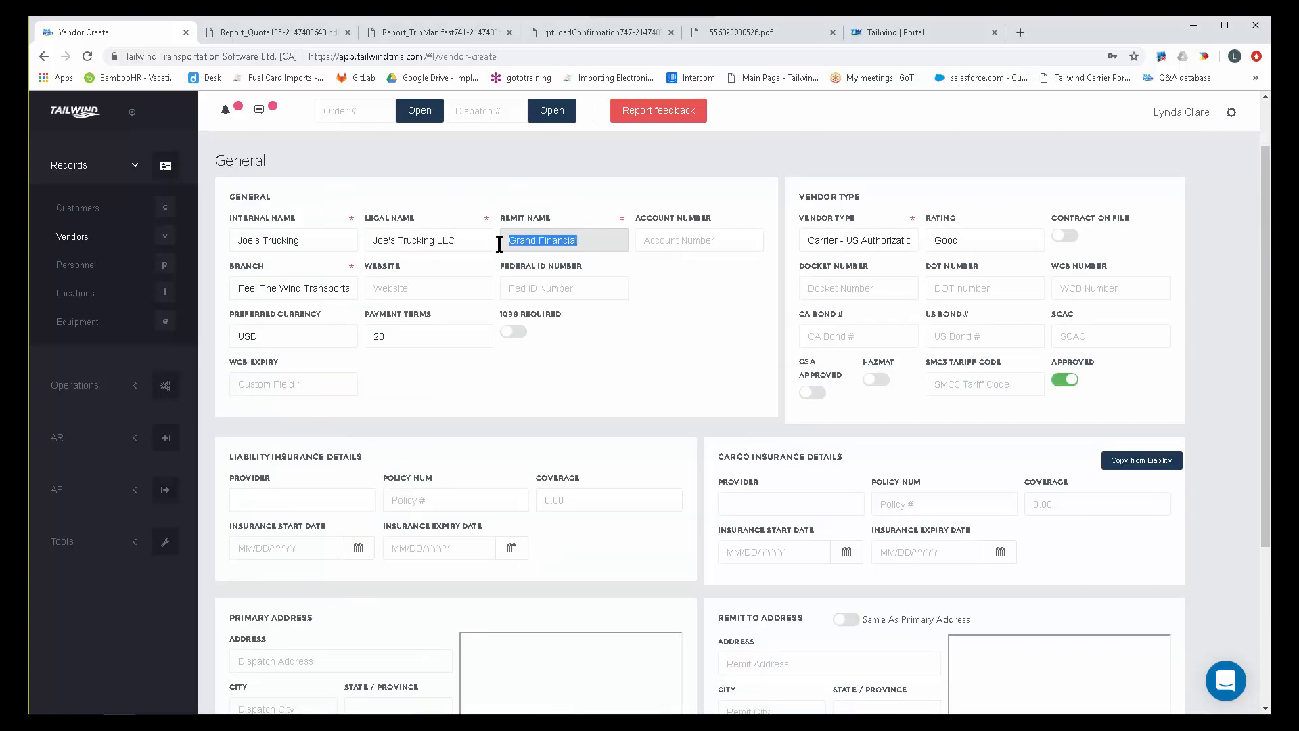
scroll(719, 426, down, 2)
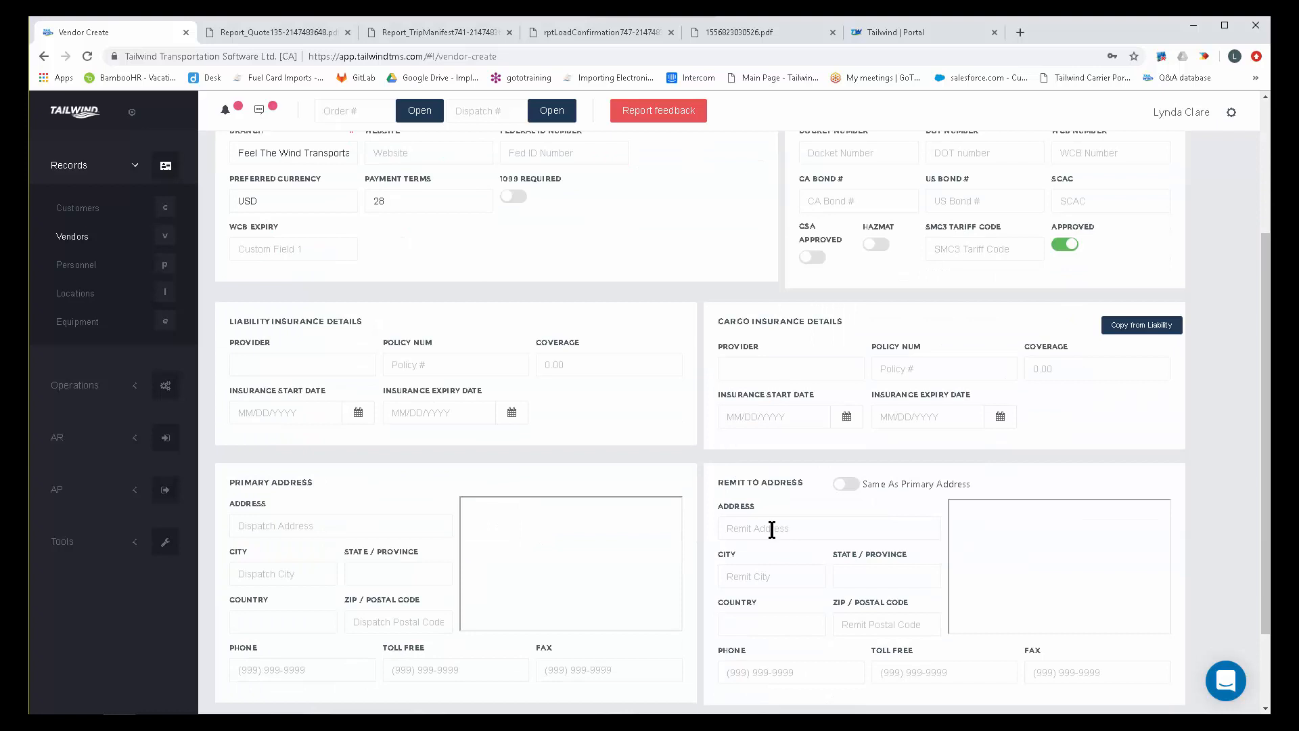
scroll(620, 342, up, 3)
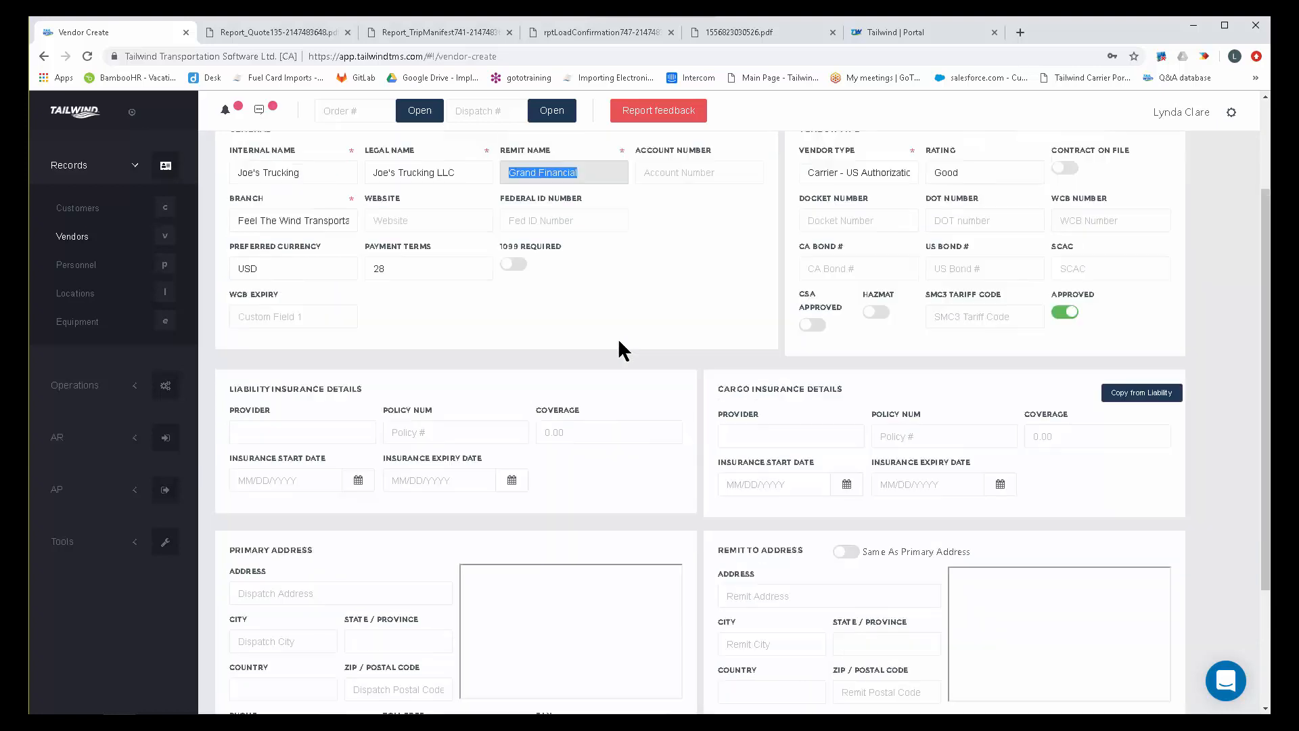
Start another new vendor record and set its vendor type to Owner/Operator - US.
click(72, 236)
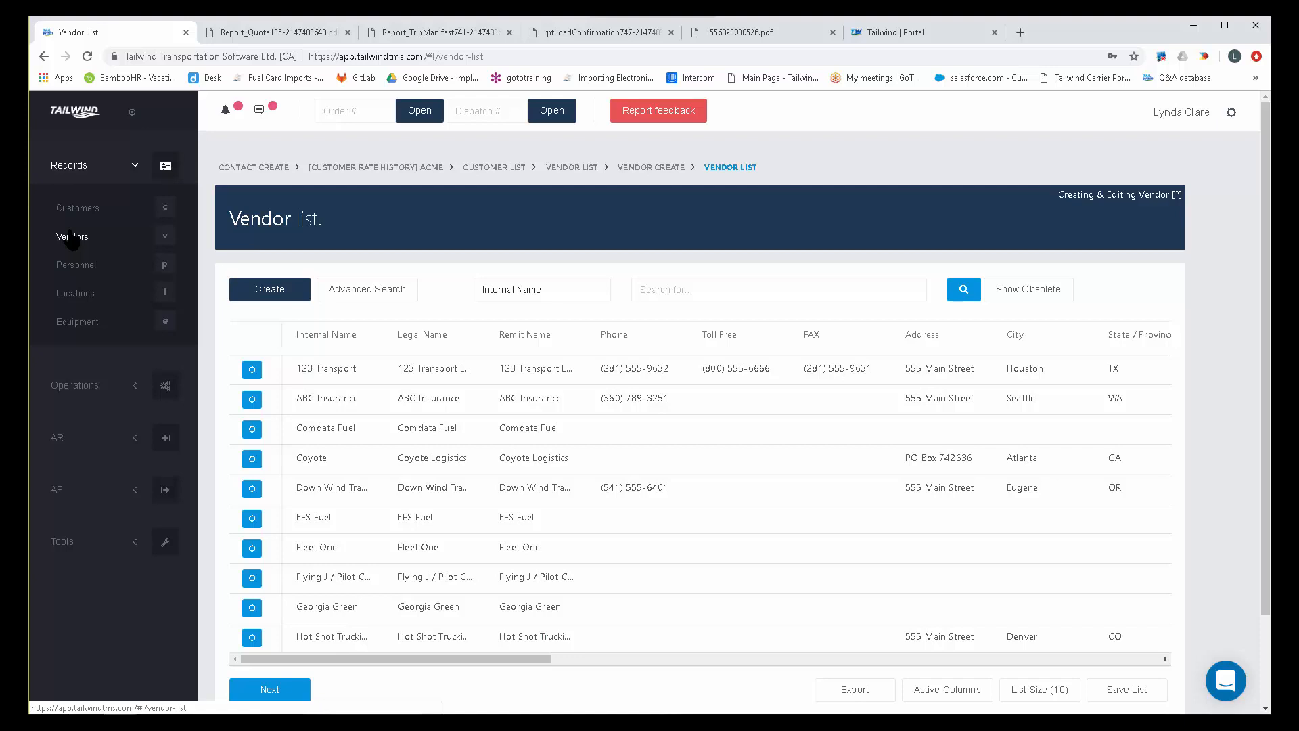
click(268, 289)
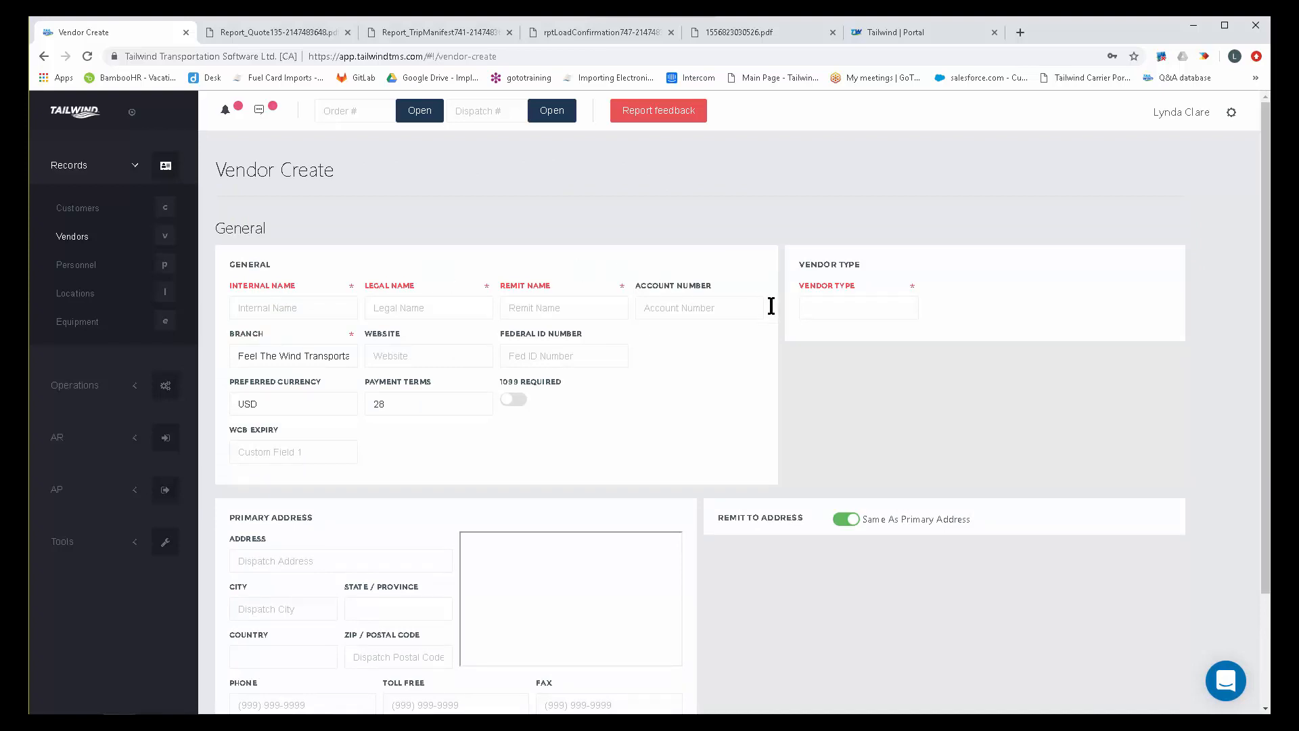
click(894, 306)
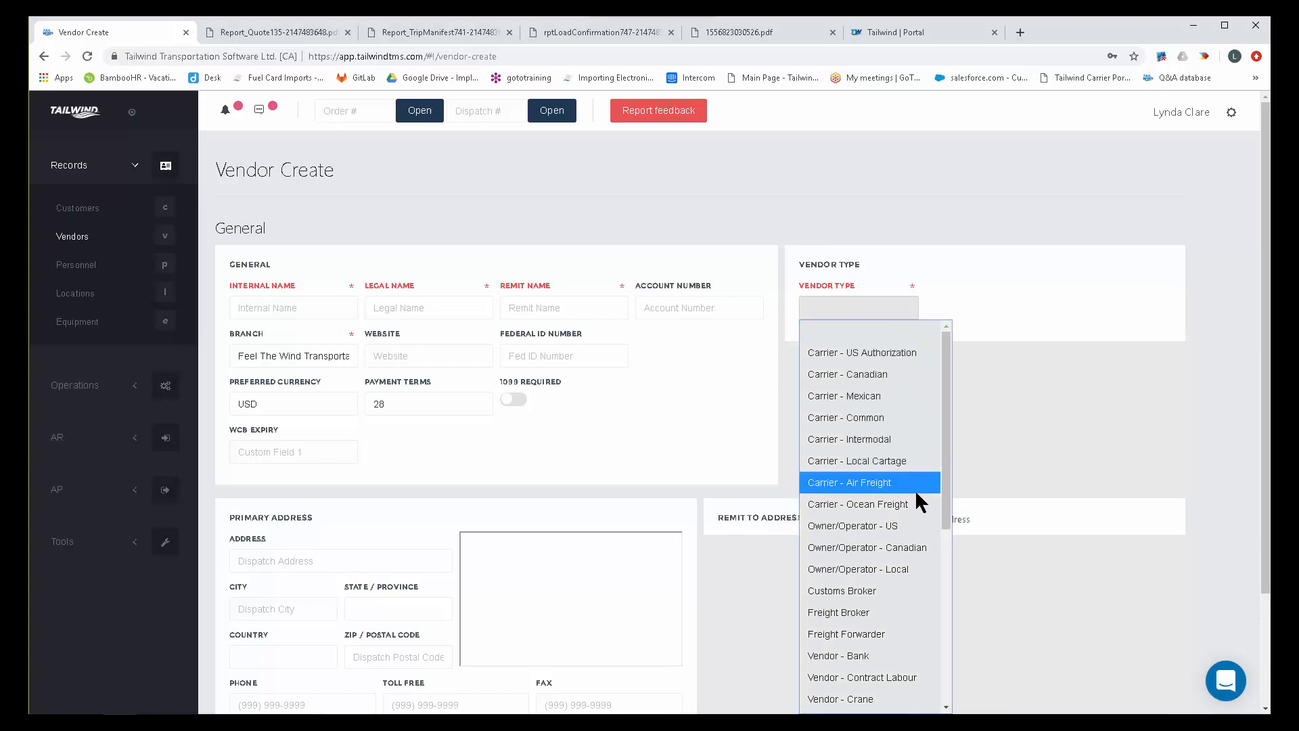
click(910, 516)
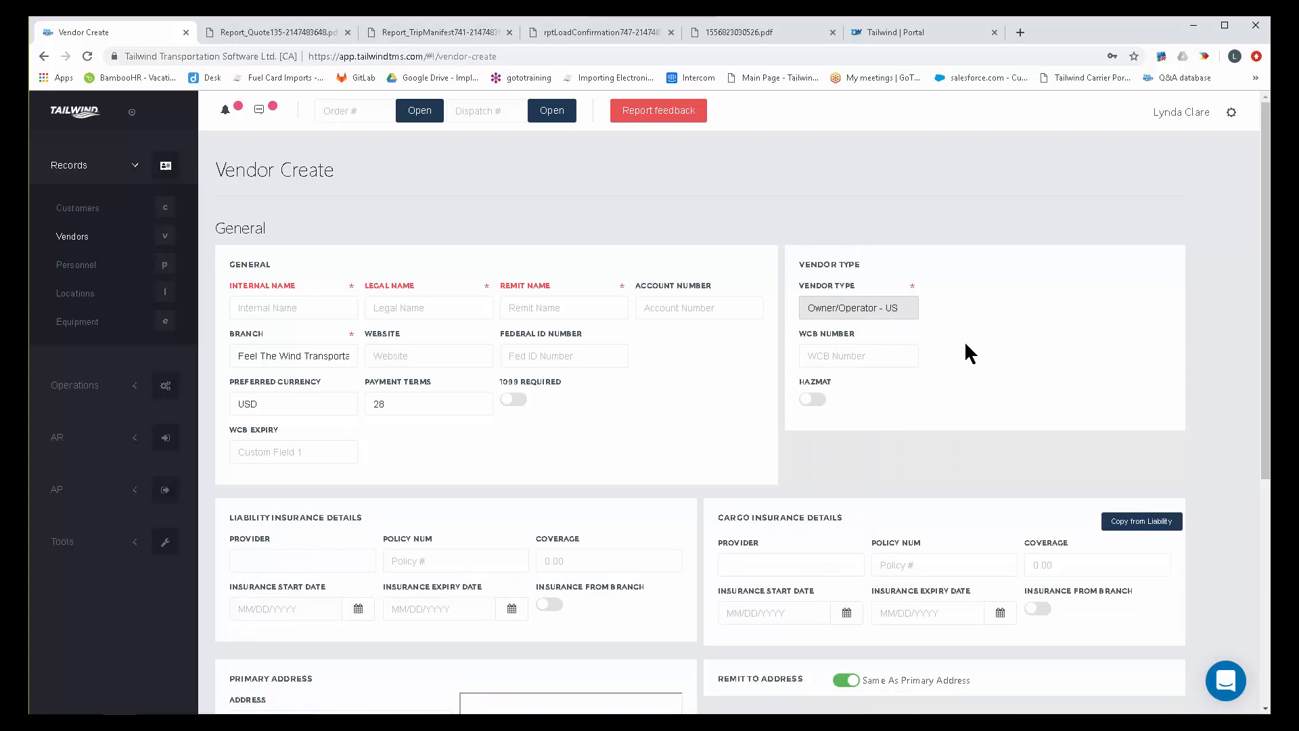
Take both the liability and the cargo insurance details of the owner/operator from the branch.
scroll(962, 341, down, 2)
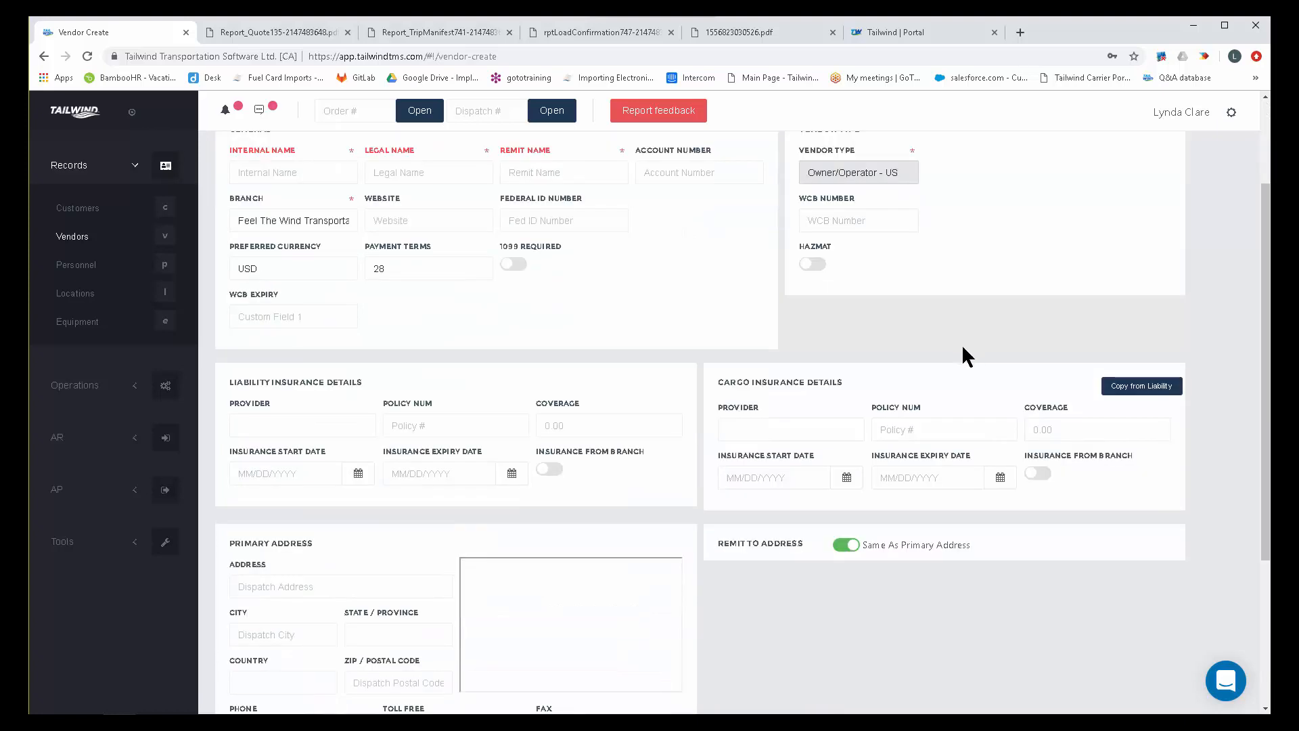
click(556, 468)
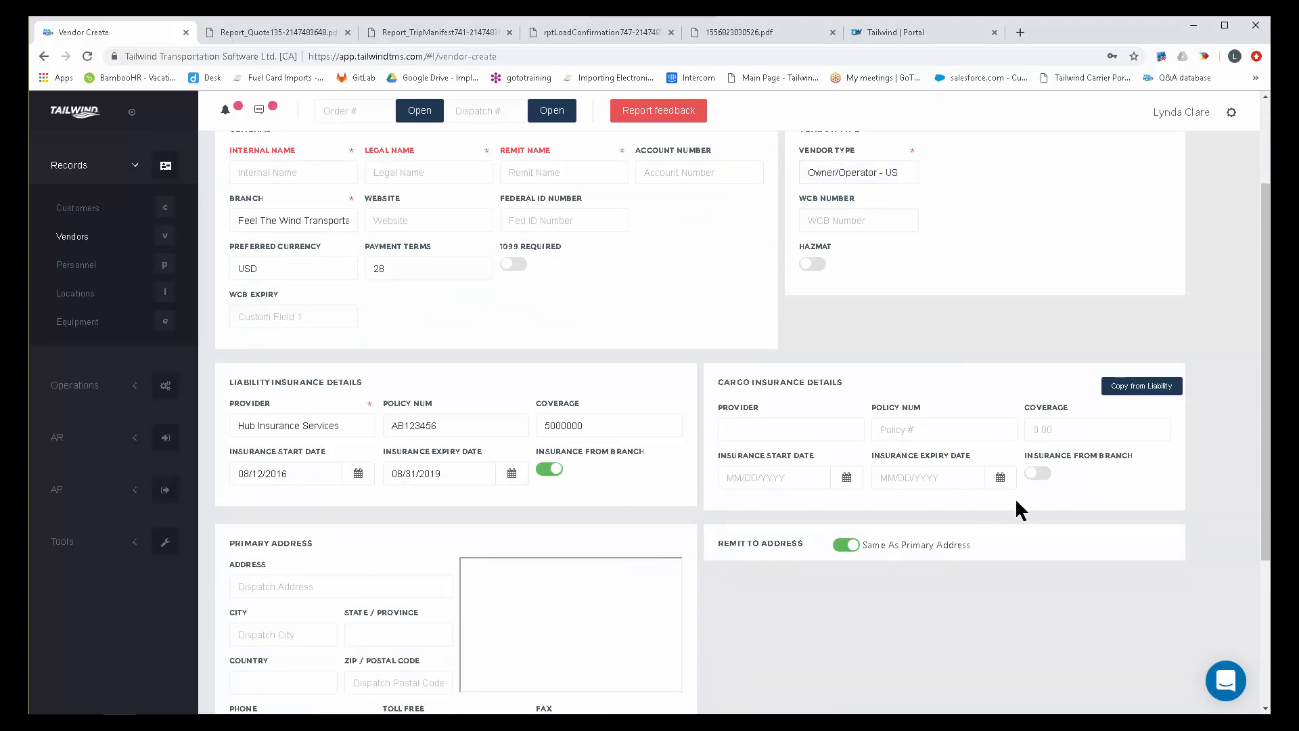
click(1040, 472)
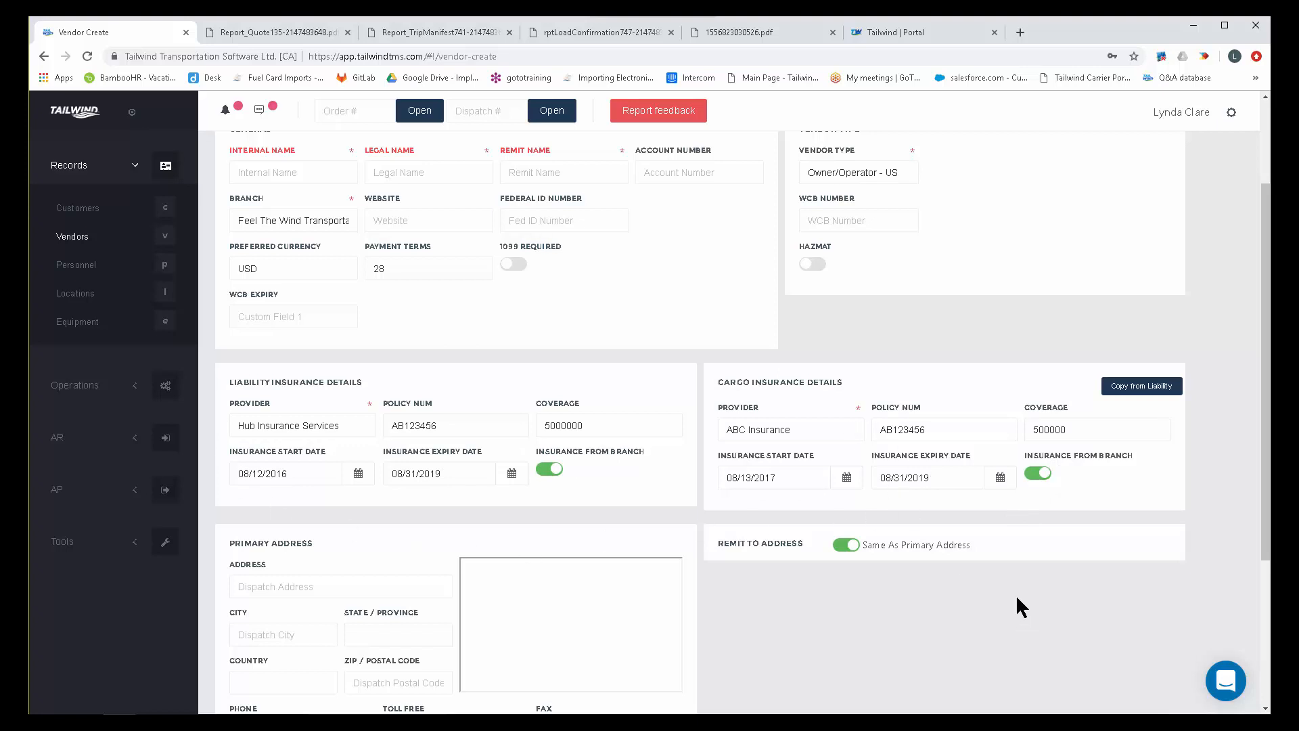
Enable creating a tractor and a driver along with the owner/operator vendor and review their fields.
scroll(1015, 594, down, 3)
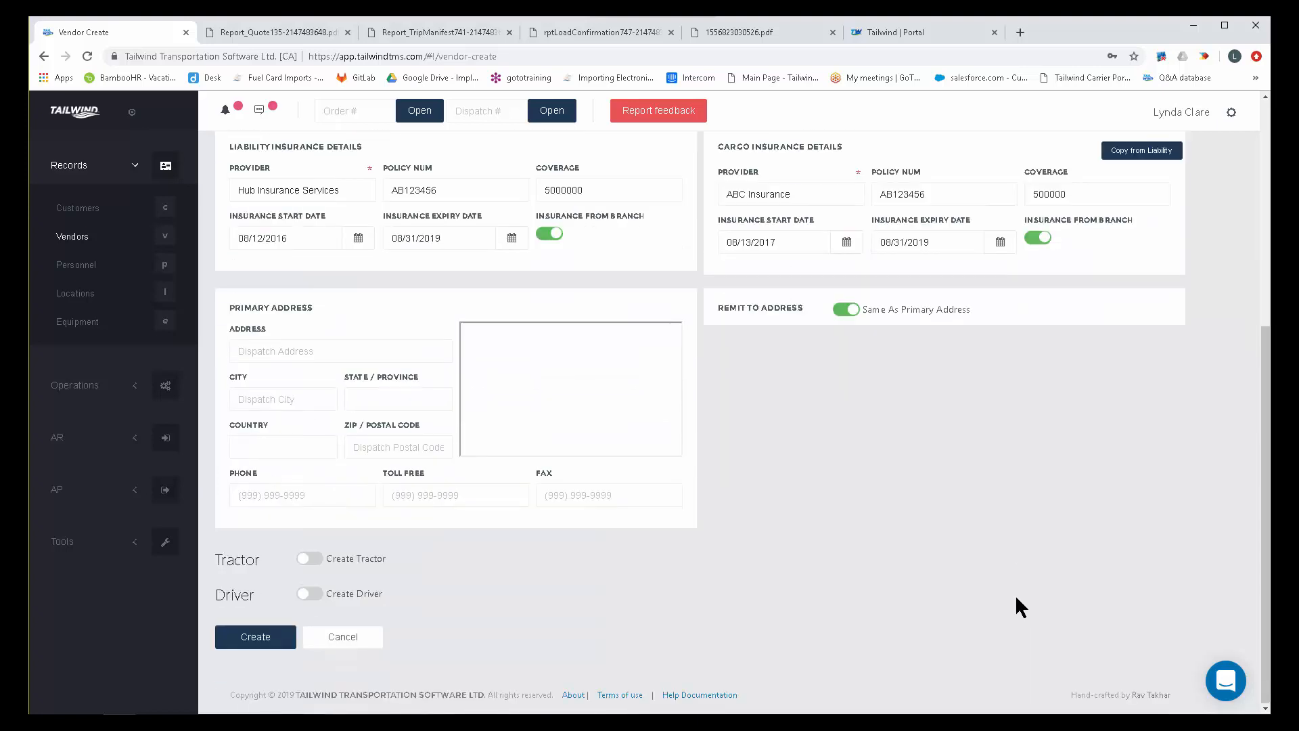
click(310, 562)
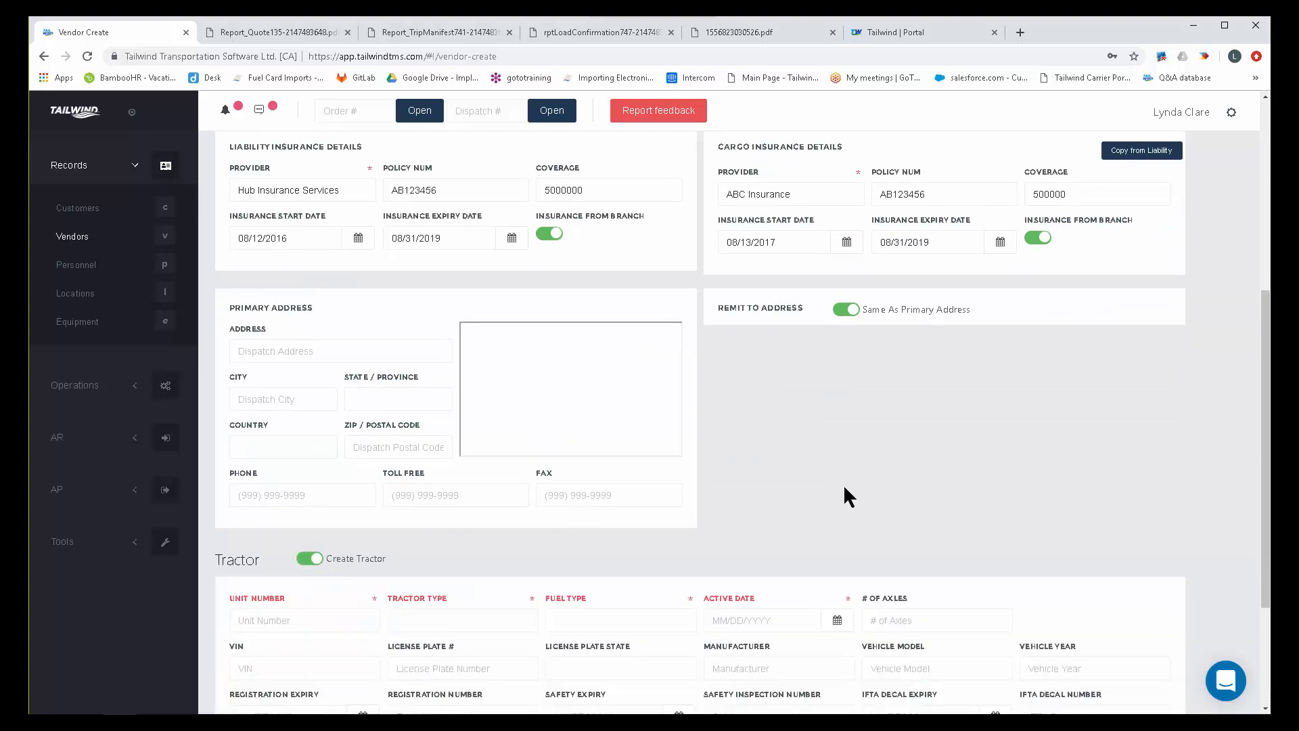
scroll(843, 443, down, 3)
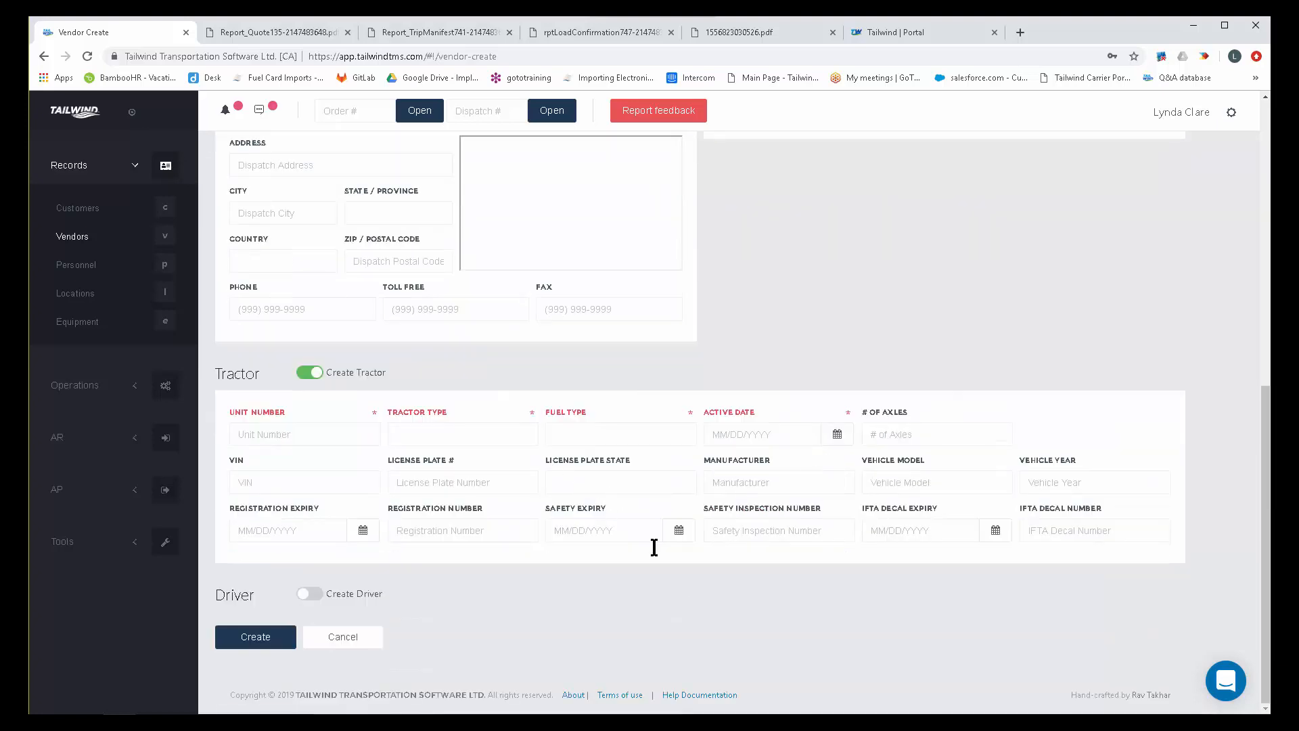
click(310, 595)
scroll(551, 584, down, 3)
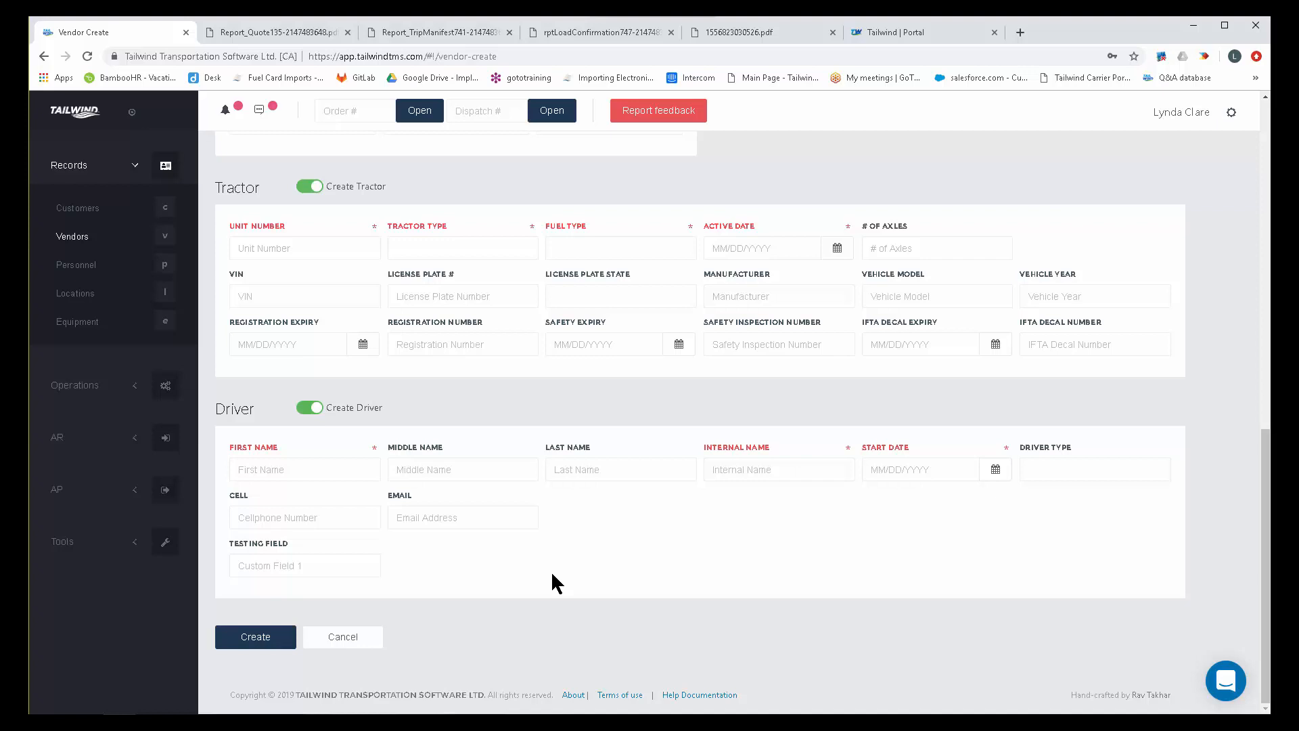
scroll(566, 557, up, 7)
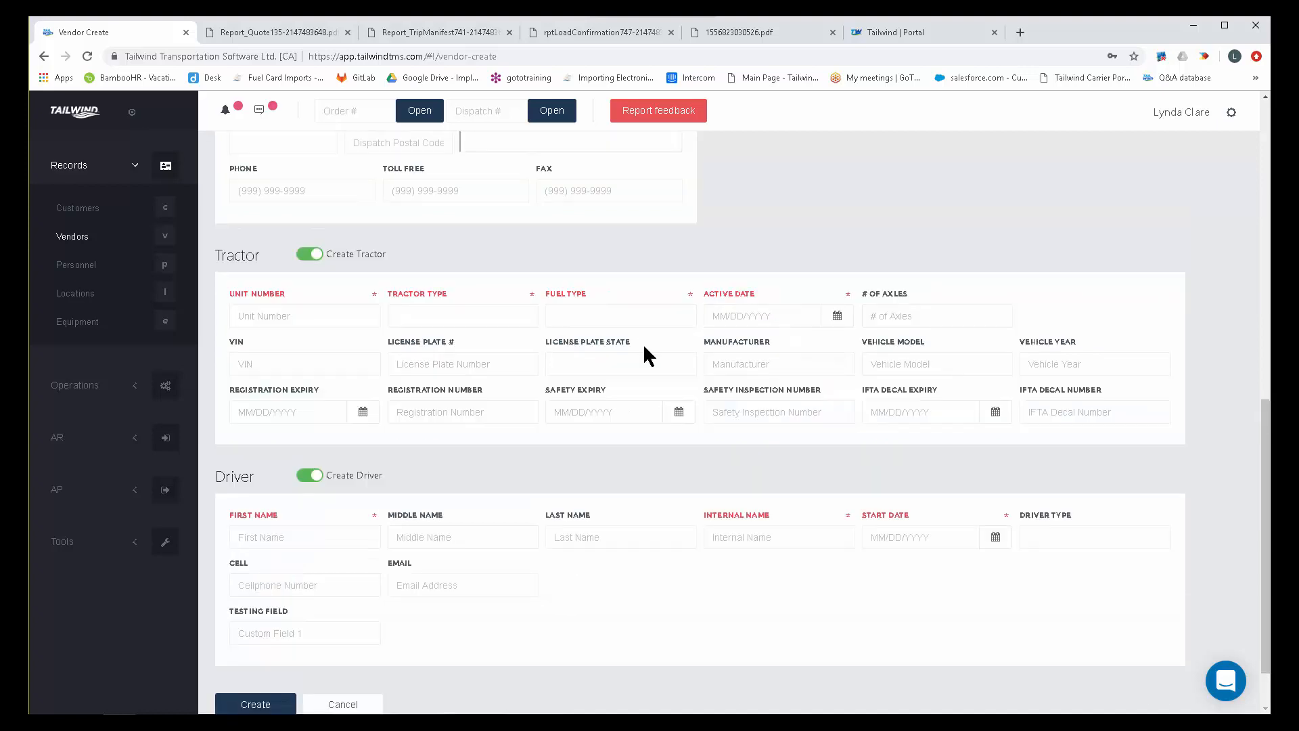
scroll(945, 230, up, 3)
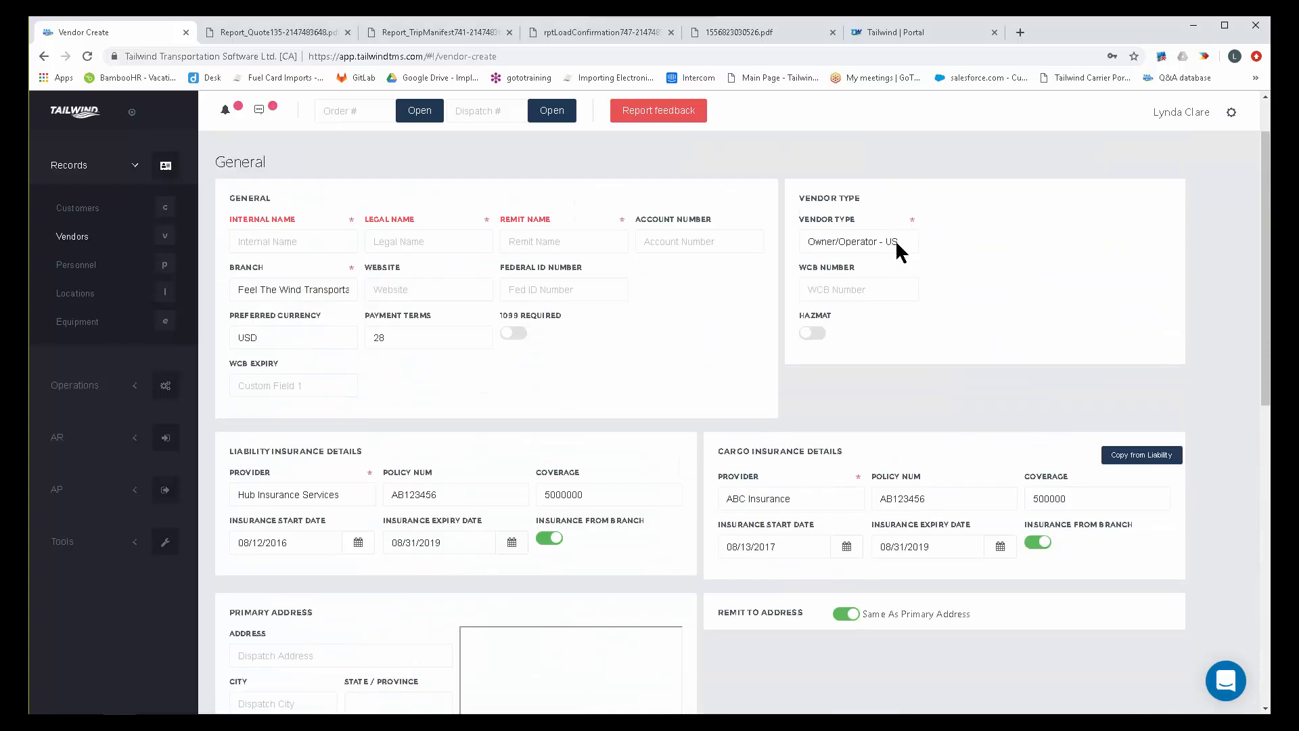
Review the tractor and driver sections once more and discard the unsaved owner/operator vendor.
scroll(725, 627, down, 9)
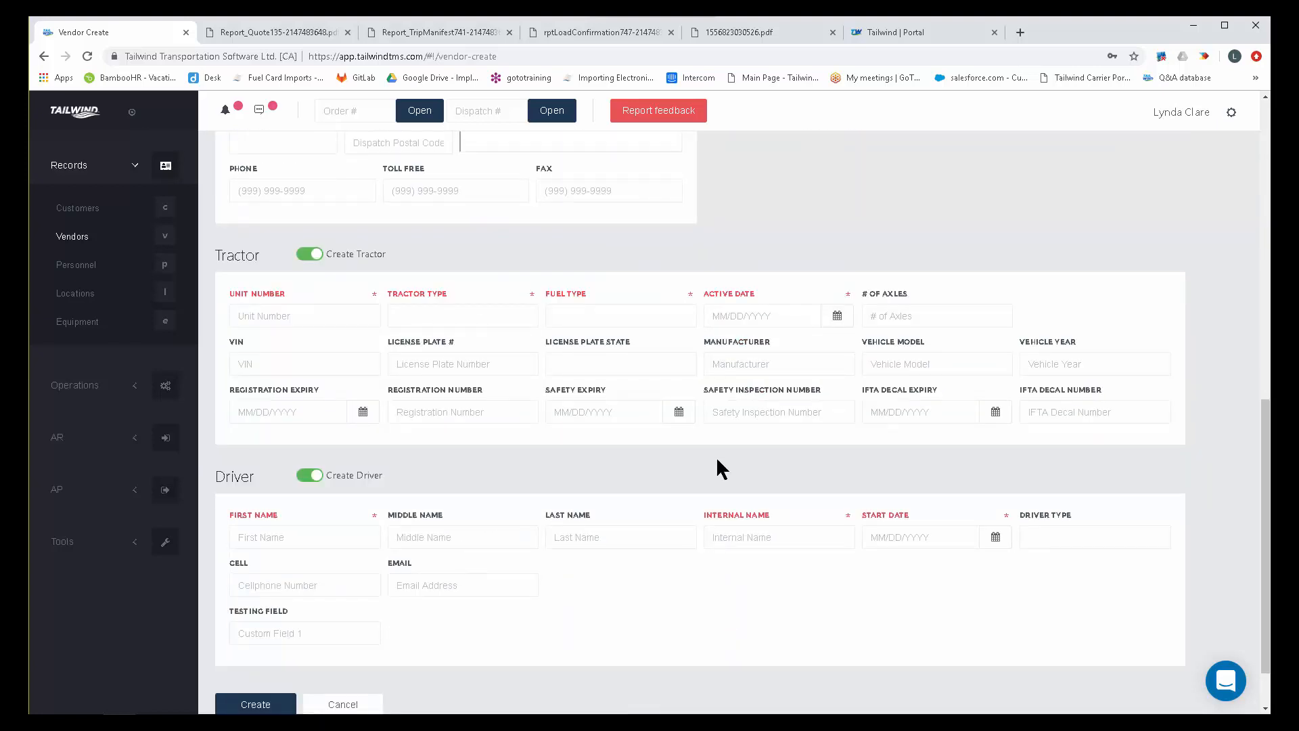
scroll(415, 602, down, 1)
click(343, 637)
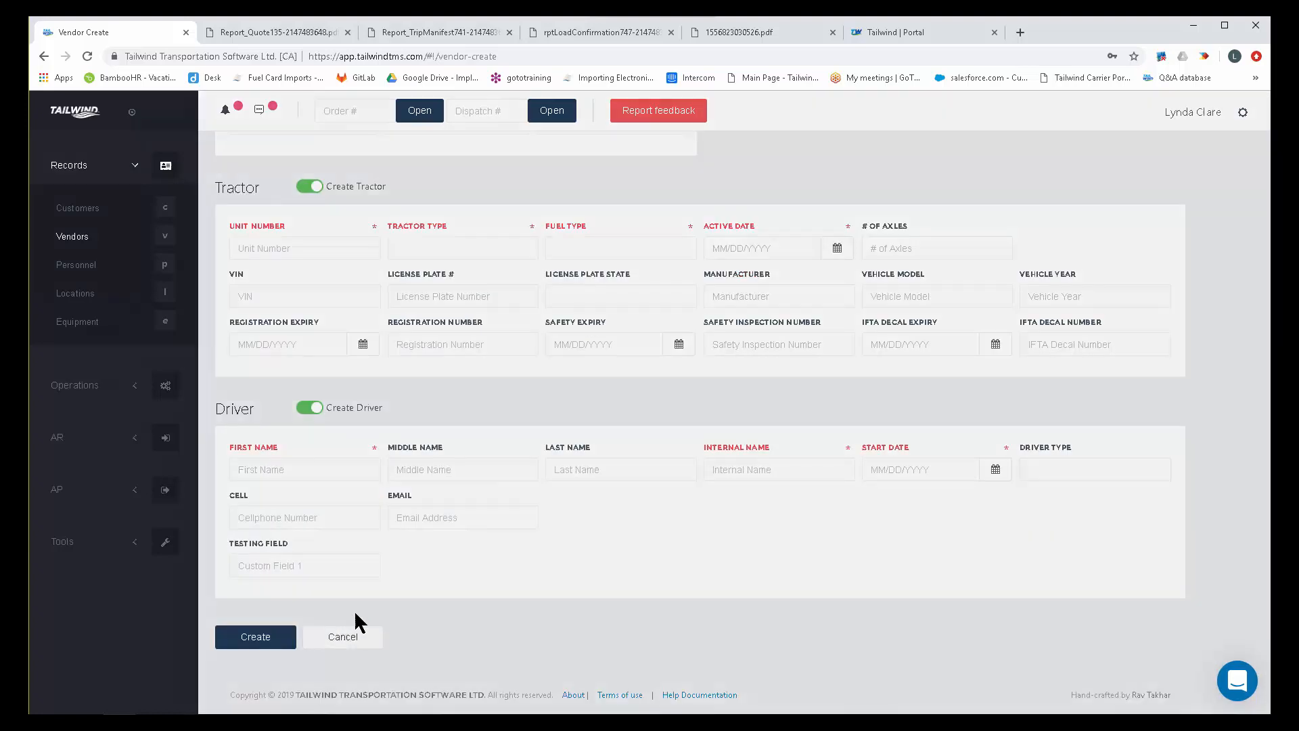
click(736, 404)
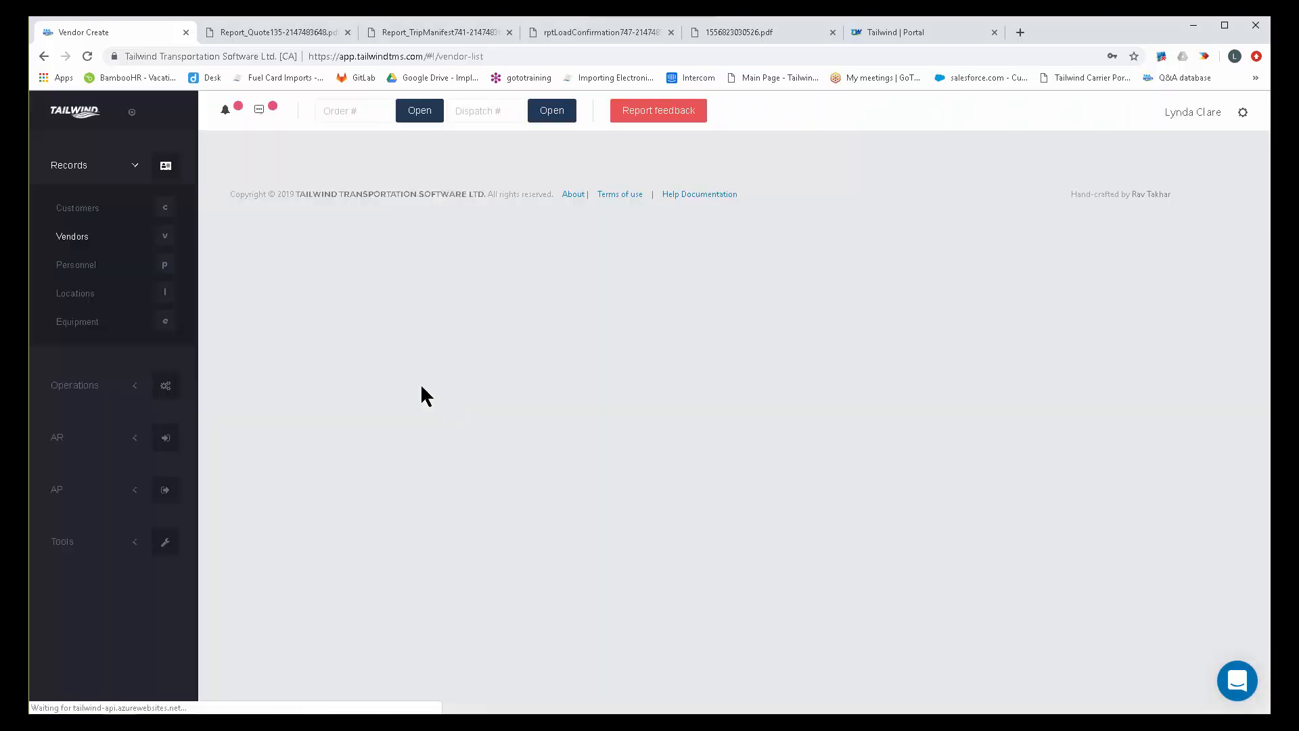
Open a blank personnel record and review its general and employee information fields.
click(76, 267)
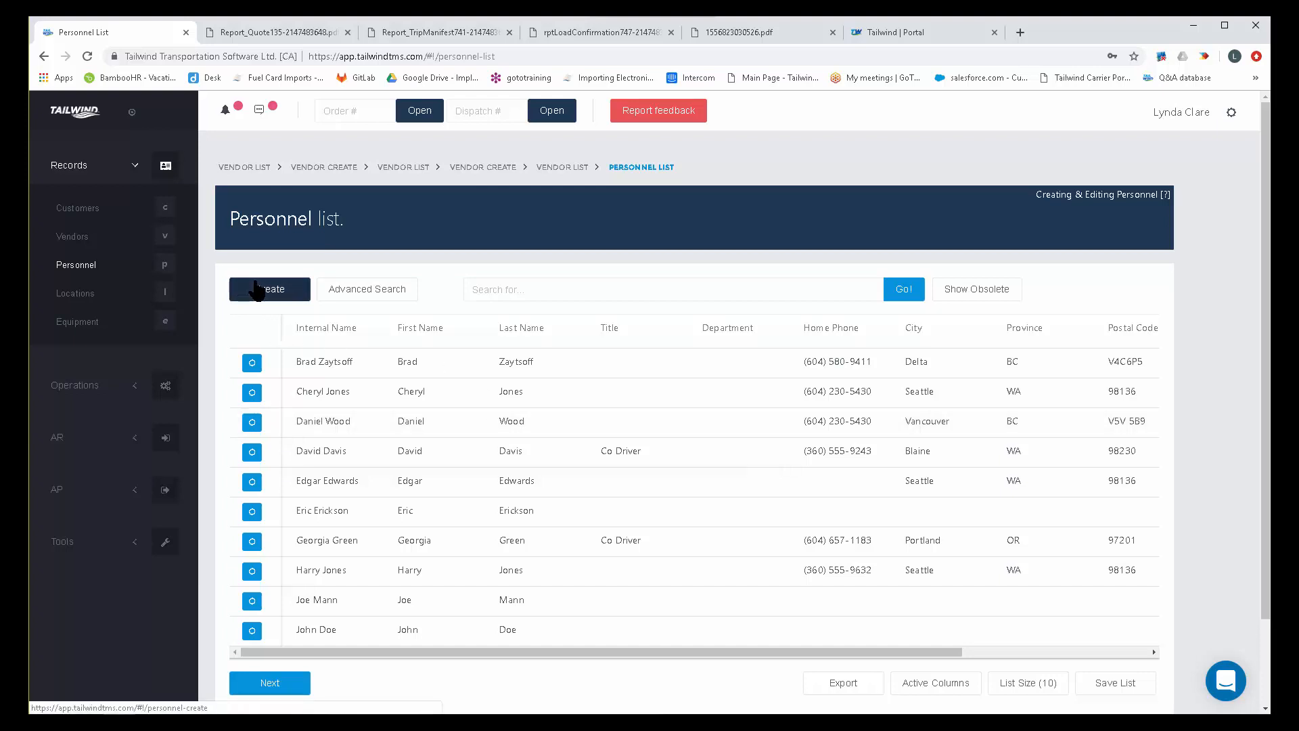
click(257, 290)
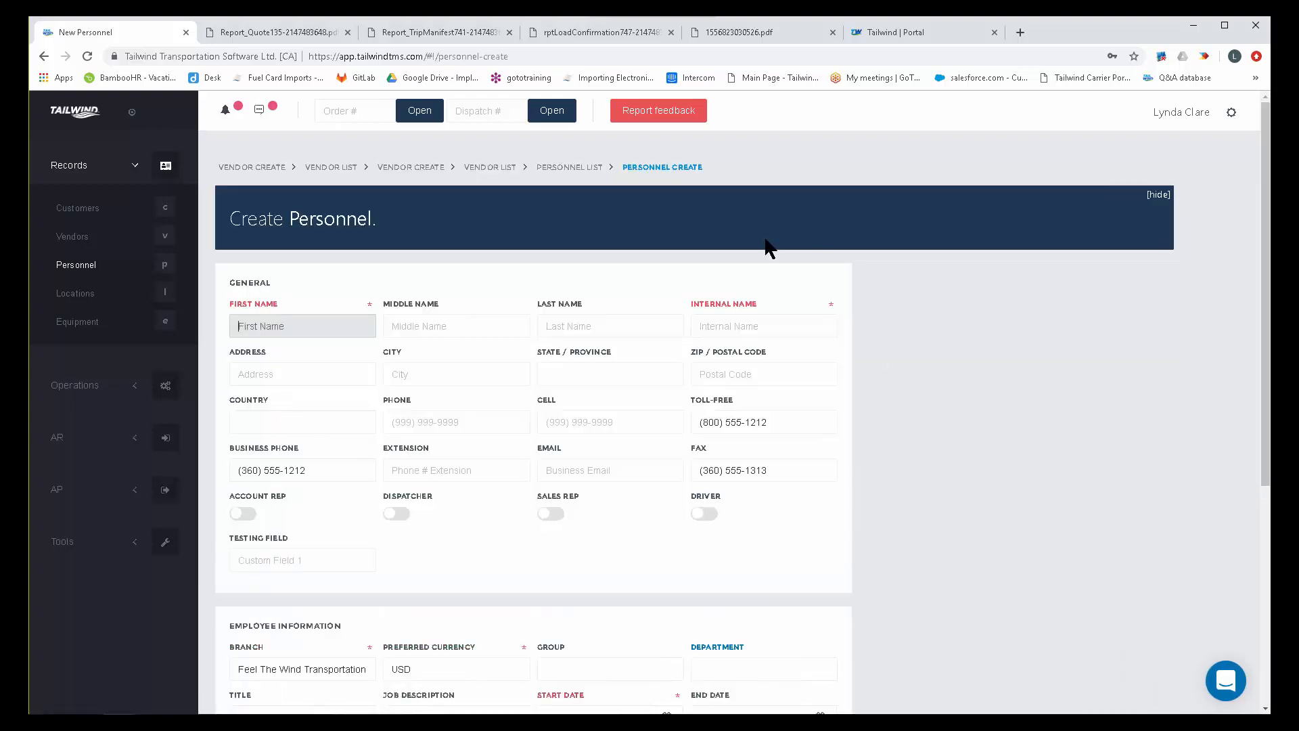
scroll(925, 554, down, 4)
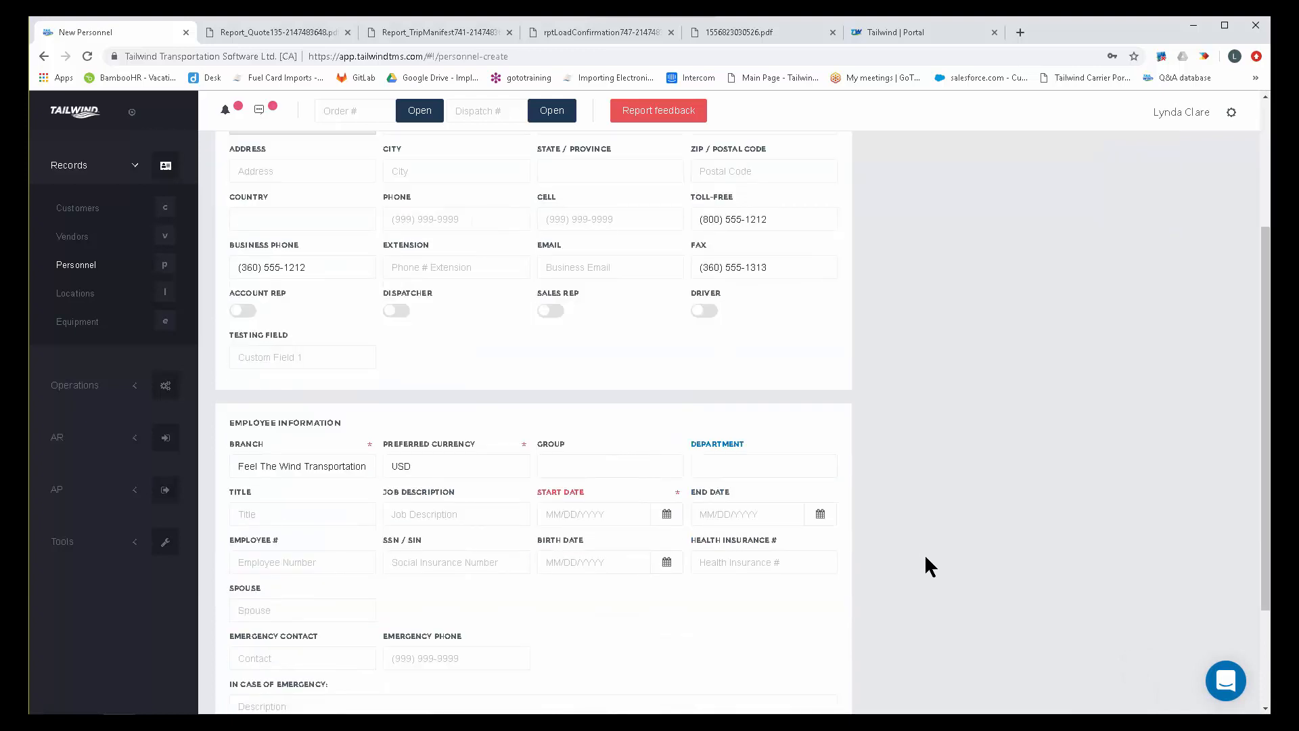
scroll(925, 557, up, 4)
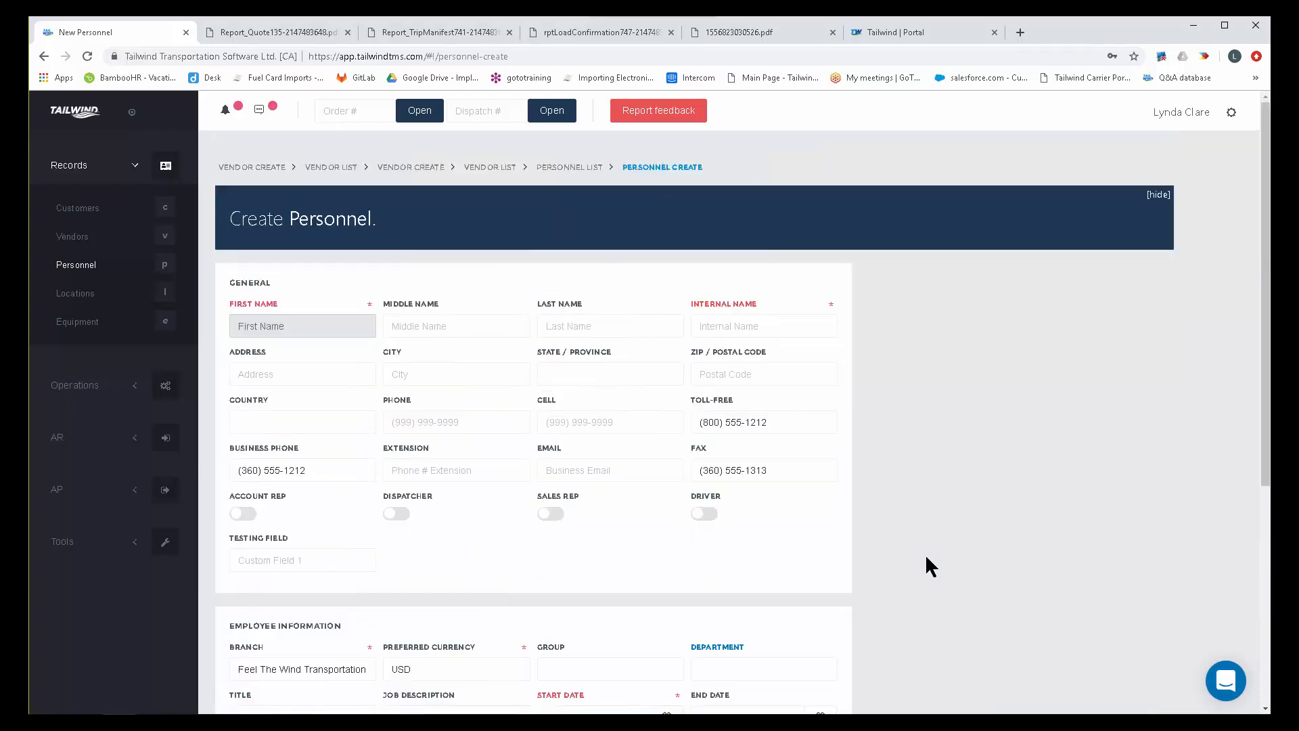
Open the personnel record of the Co Driver from Portland and review the automatic payables and the licenses and travel documents.
click(93, 273)
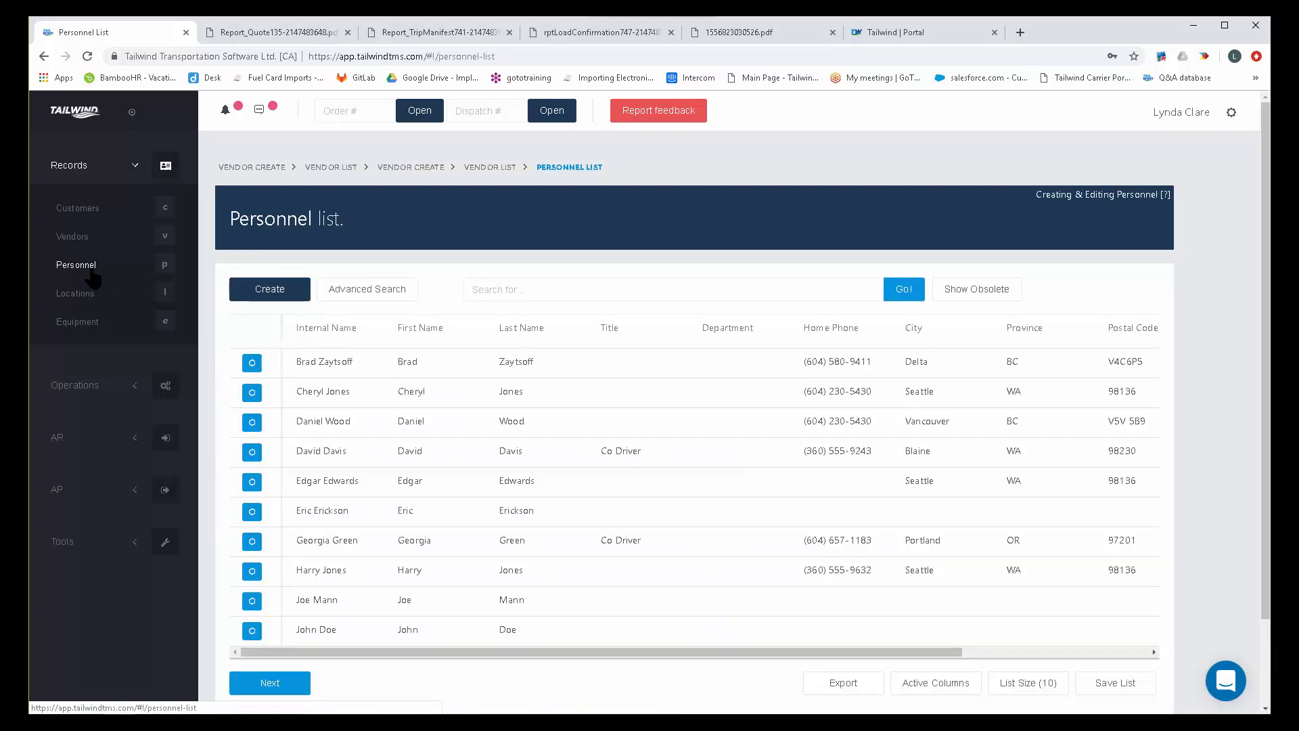
click(254, 540)
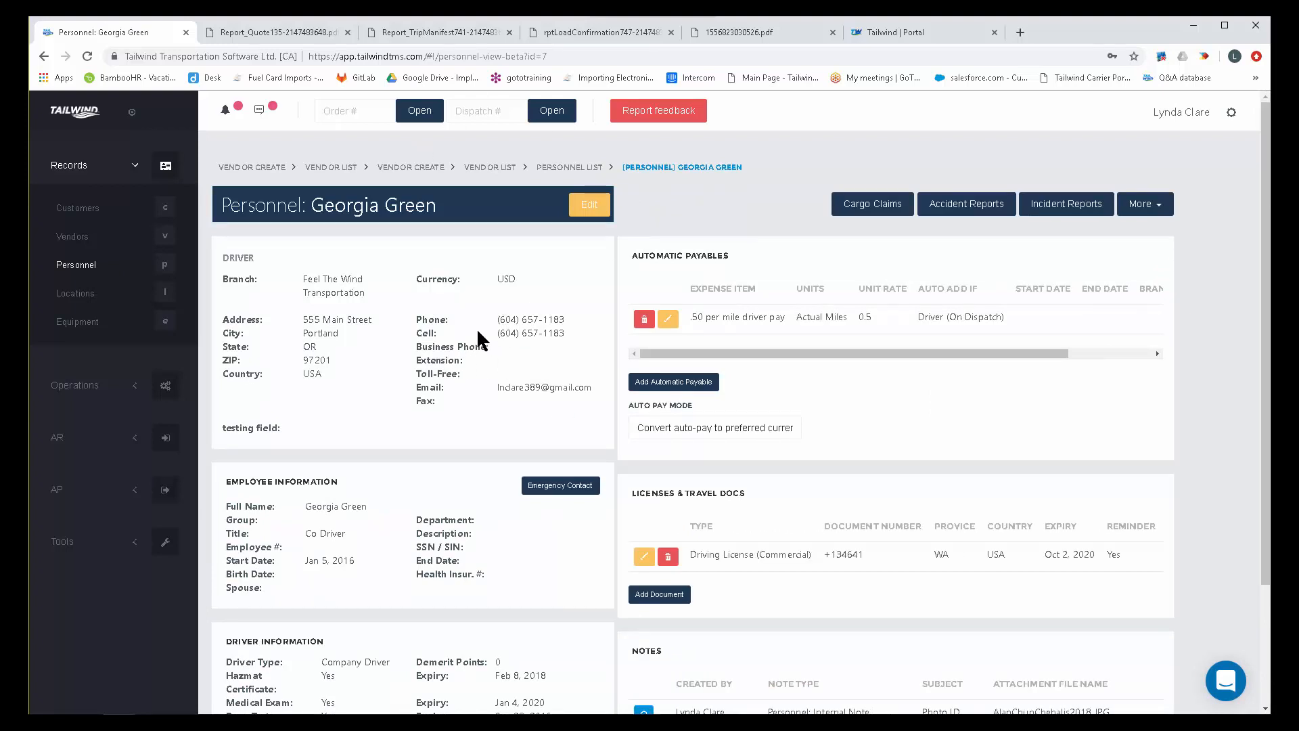
scroll(409, 365, down, 1)
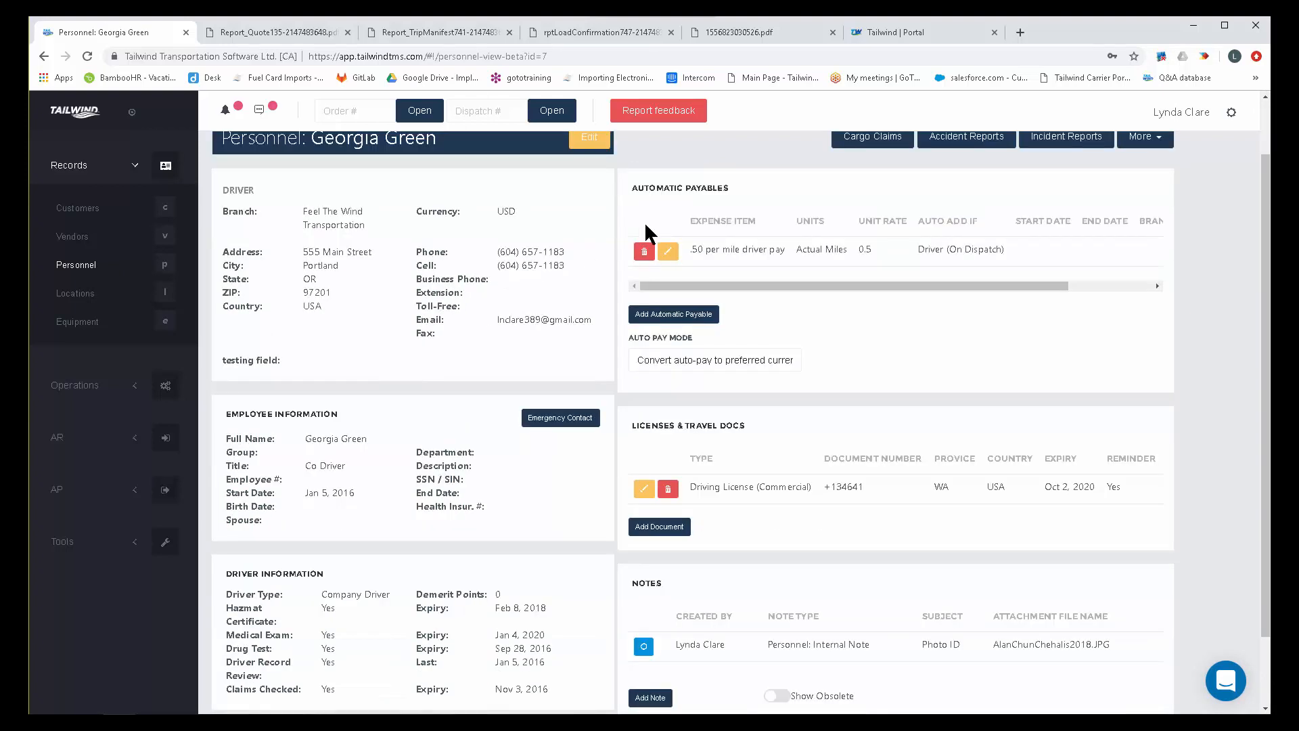
drag(730, 187, 629, 186)
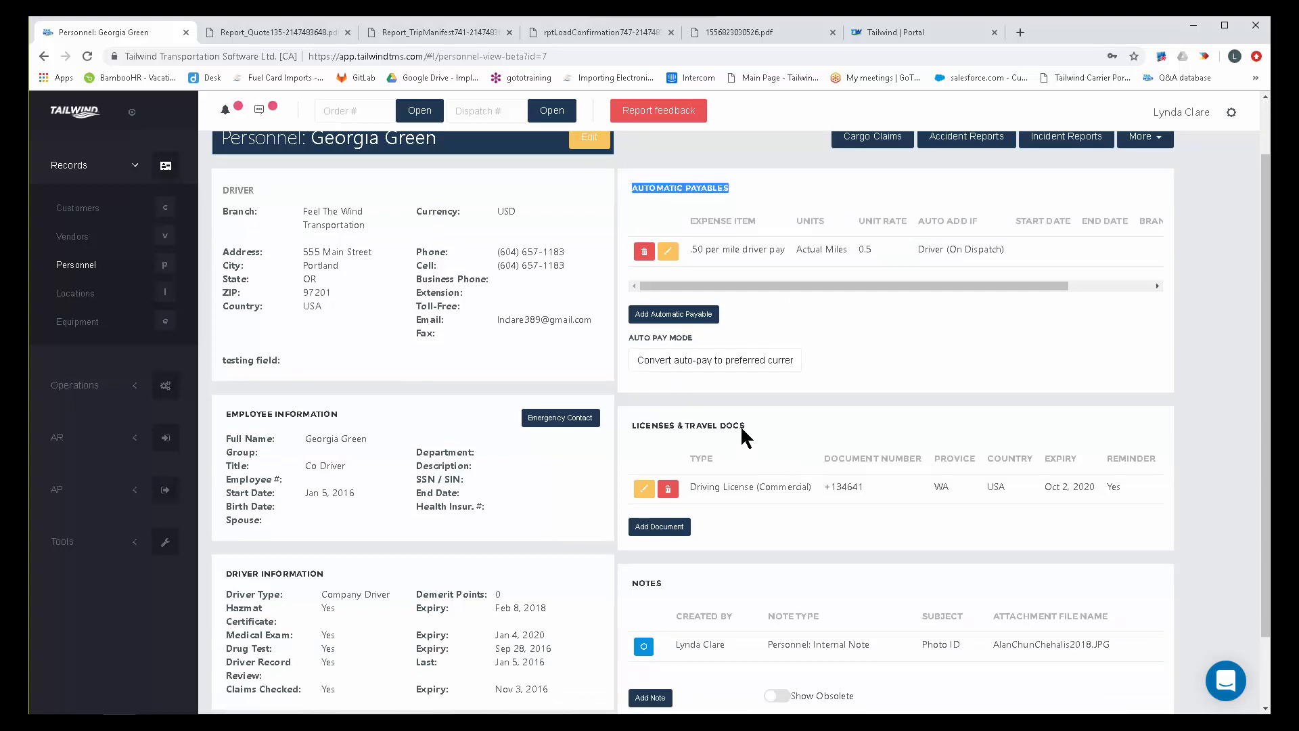
drag(744, 426, 636, 430)
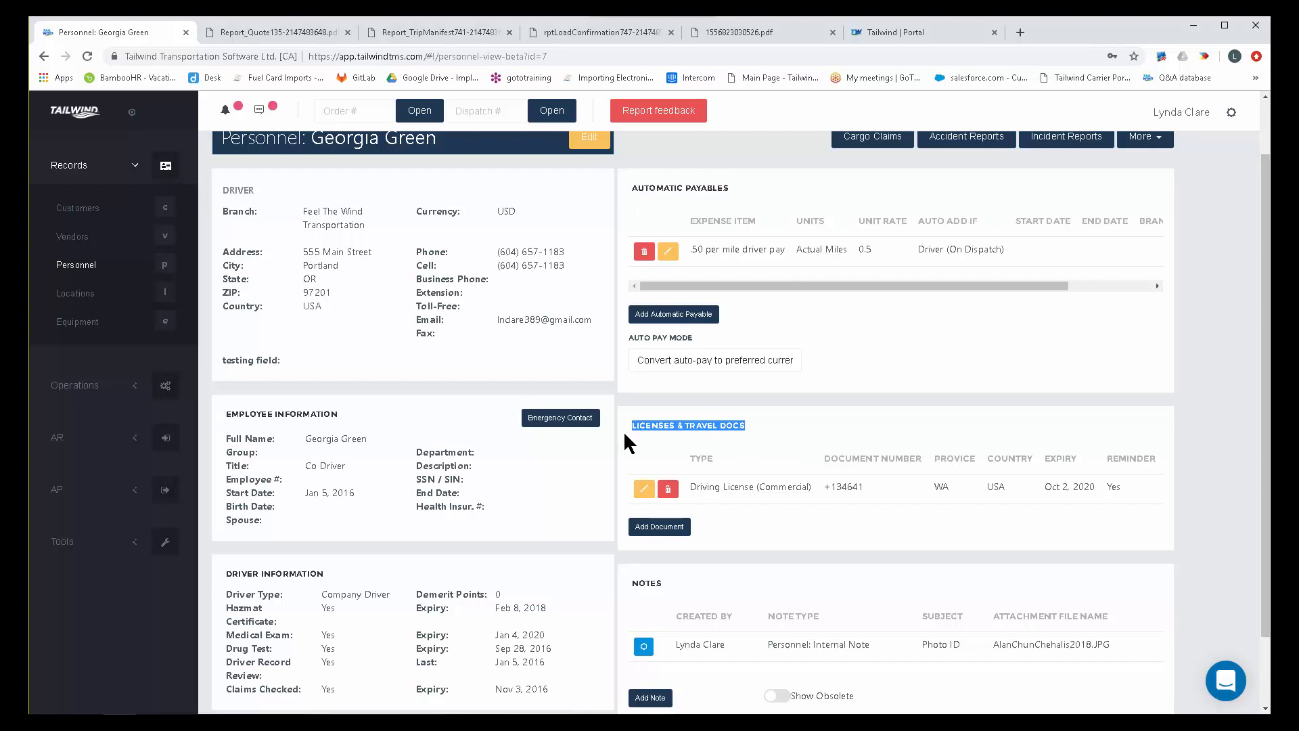
Open a new license or travel document for the driver, view the available document types, and discard it.
click(674, 530)
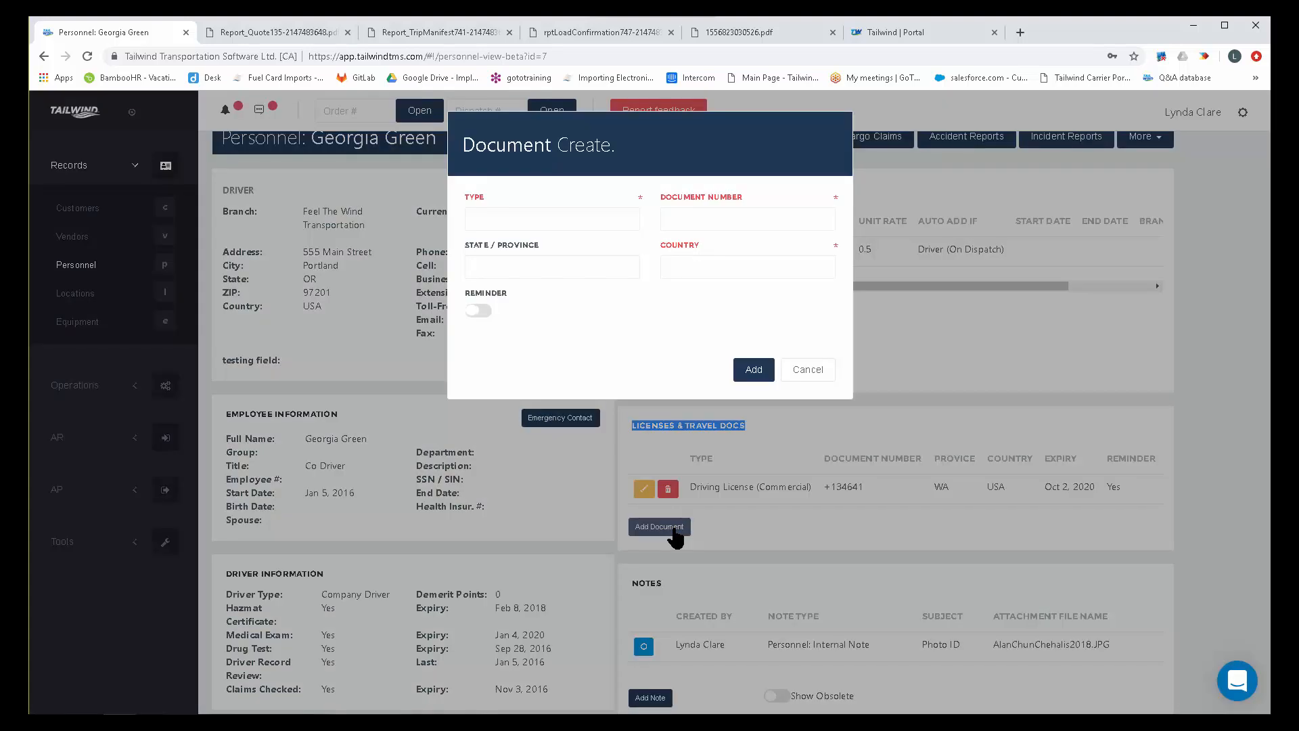
click(599, 220)
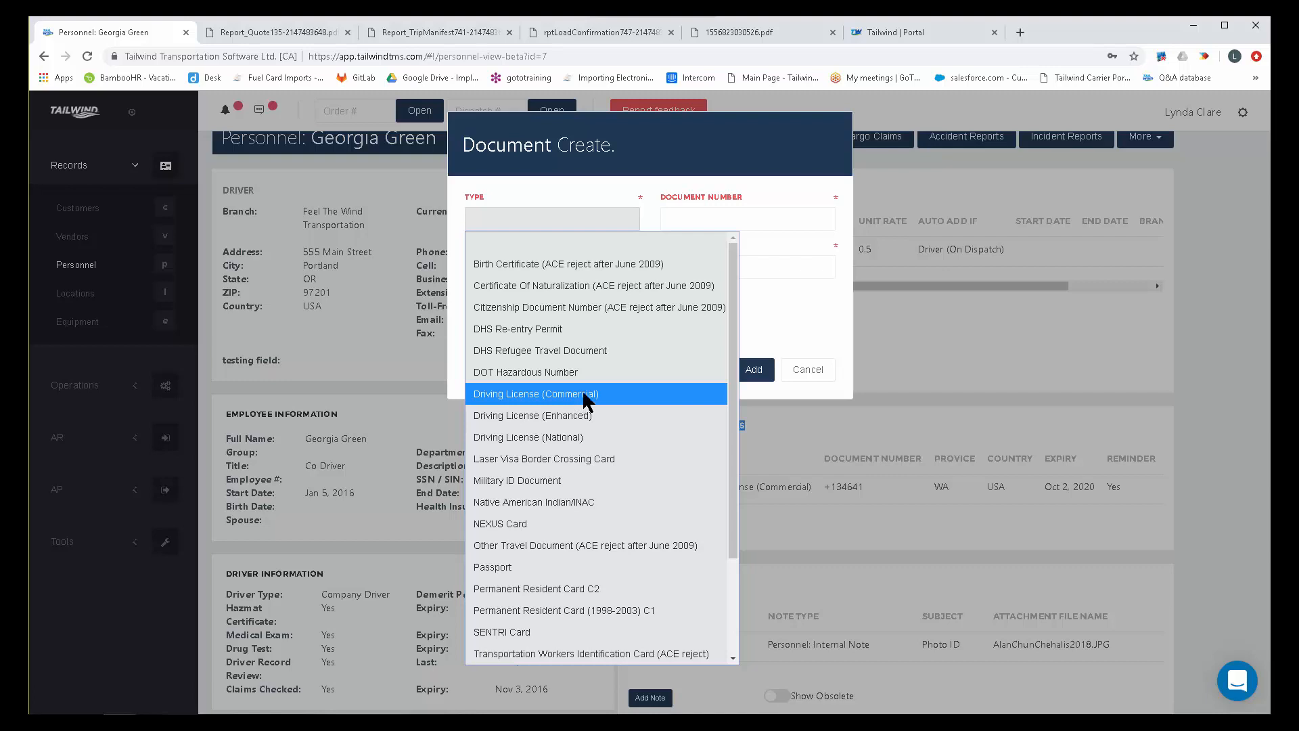
click(813, 374)
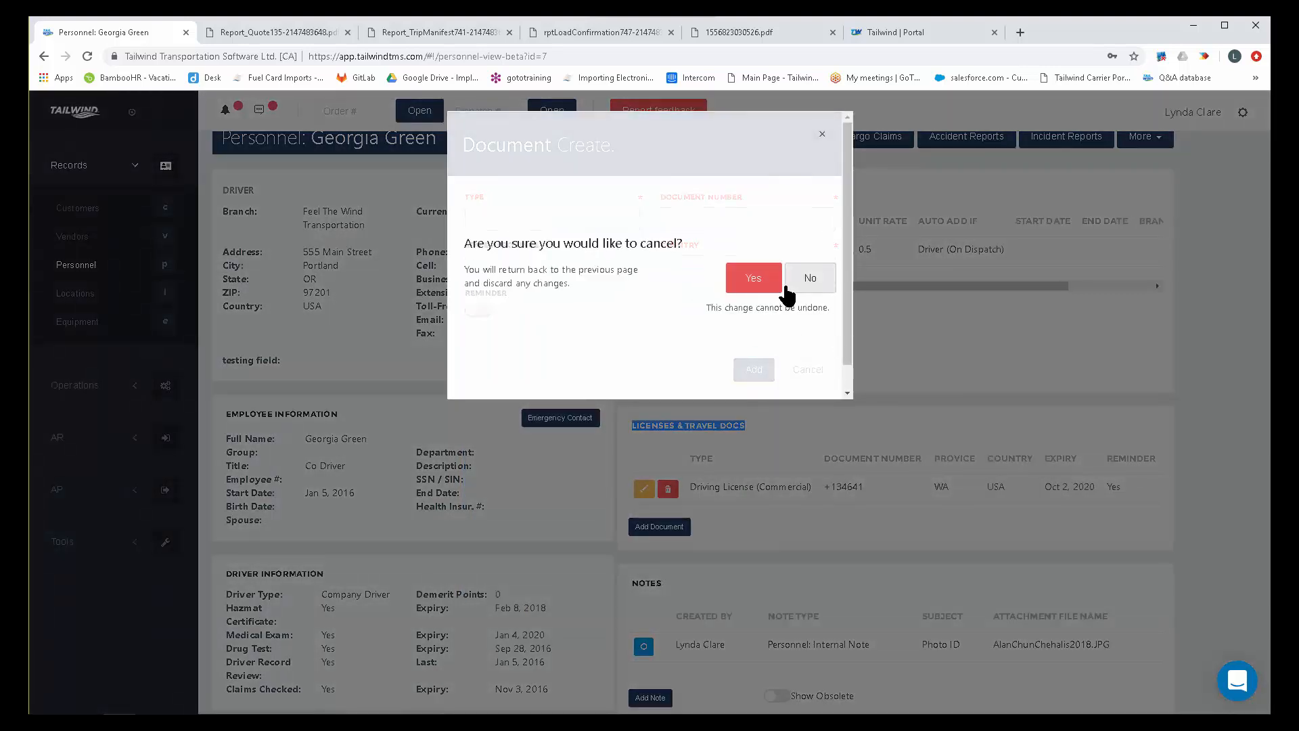
click(759, 278)
Examine the driver information section, including the hazmat certificate and driver record review entries.
scroll(825, 317, down, 2)
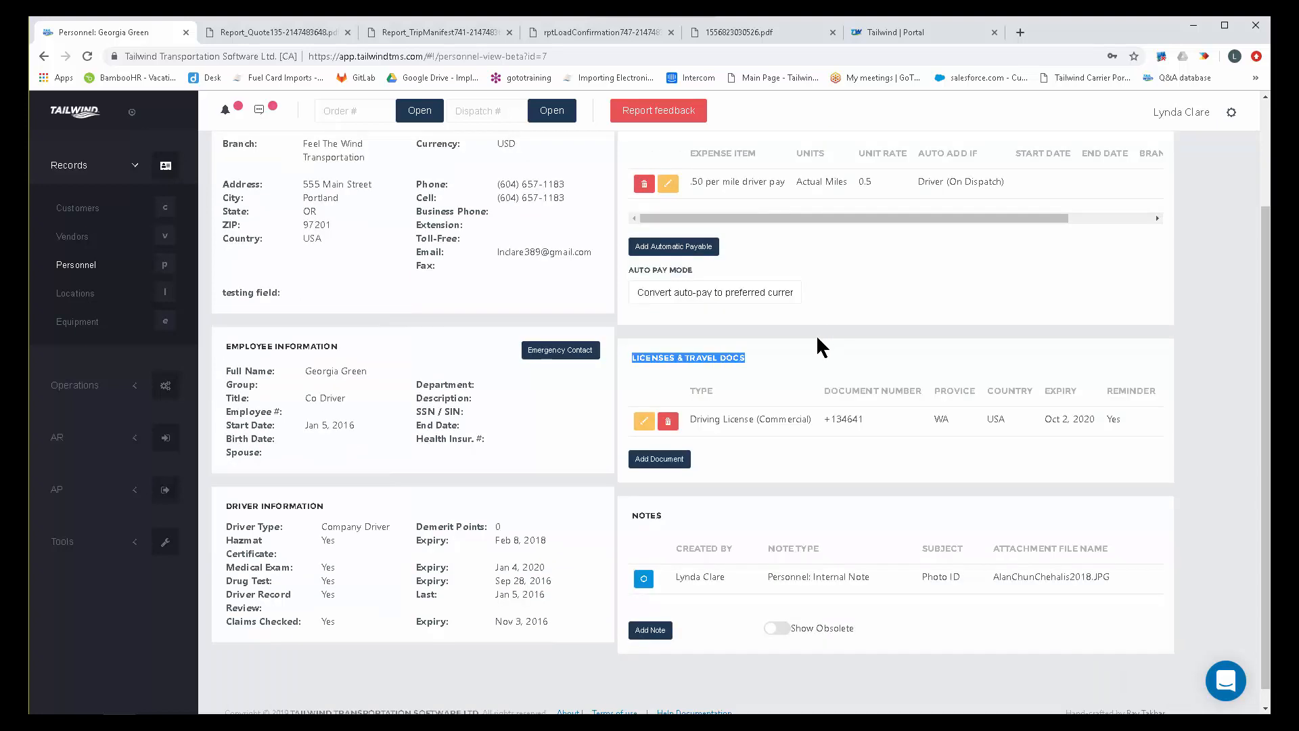
drag(328, 485, 215, 499)
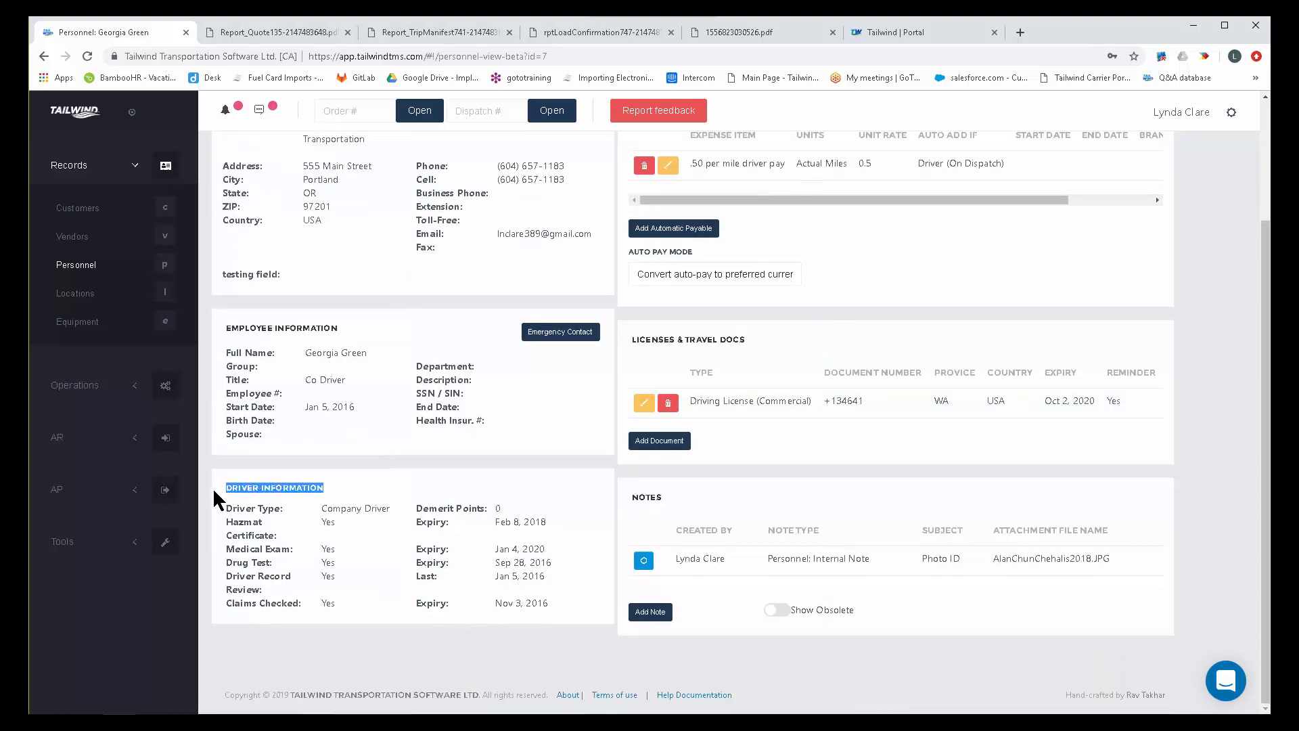
drag(226, 549, 274, 536)
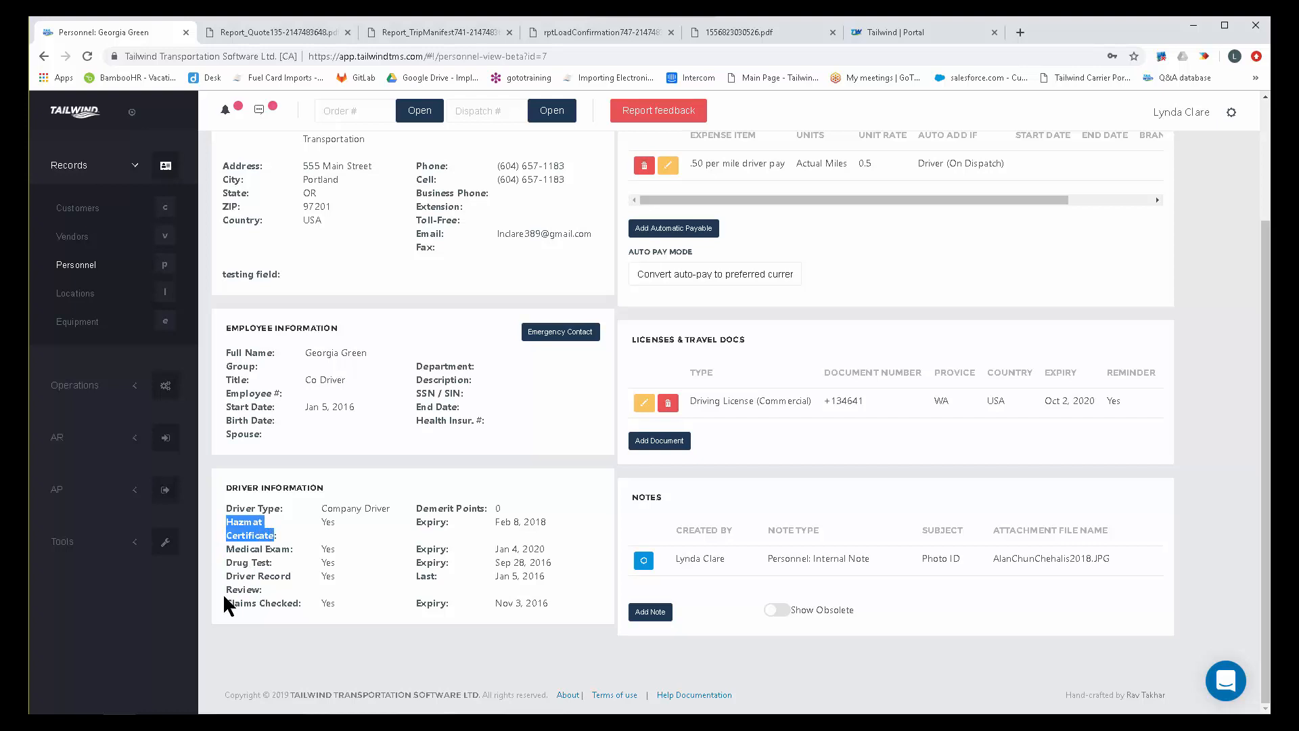
drag(227, 577, 281, 594)
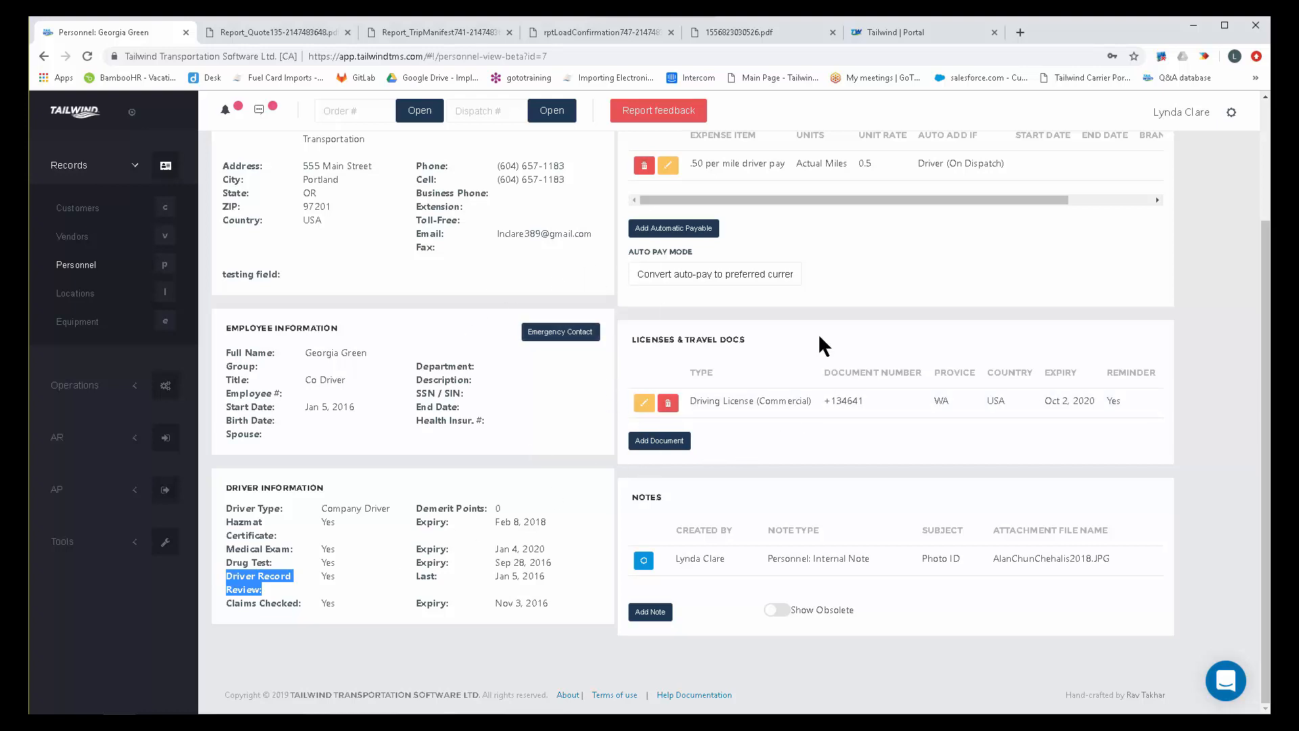
Open the list of locations.
click(72, 296)
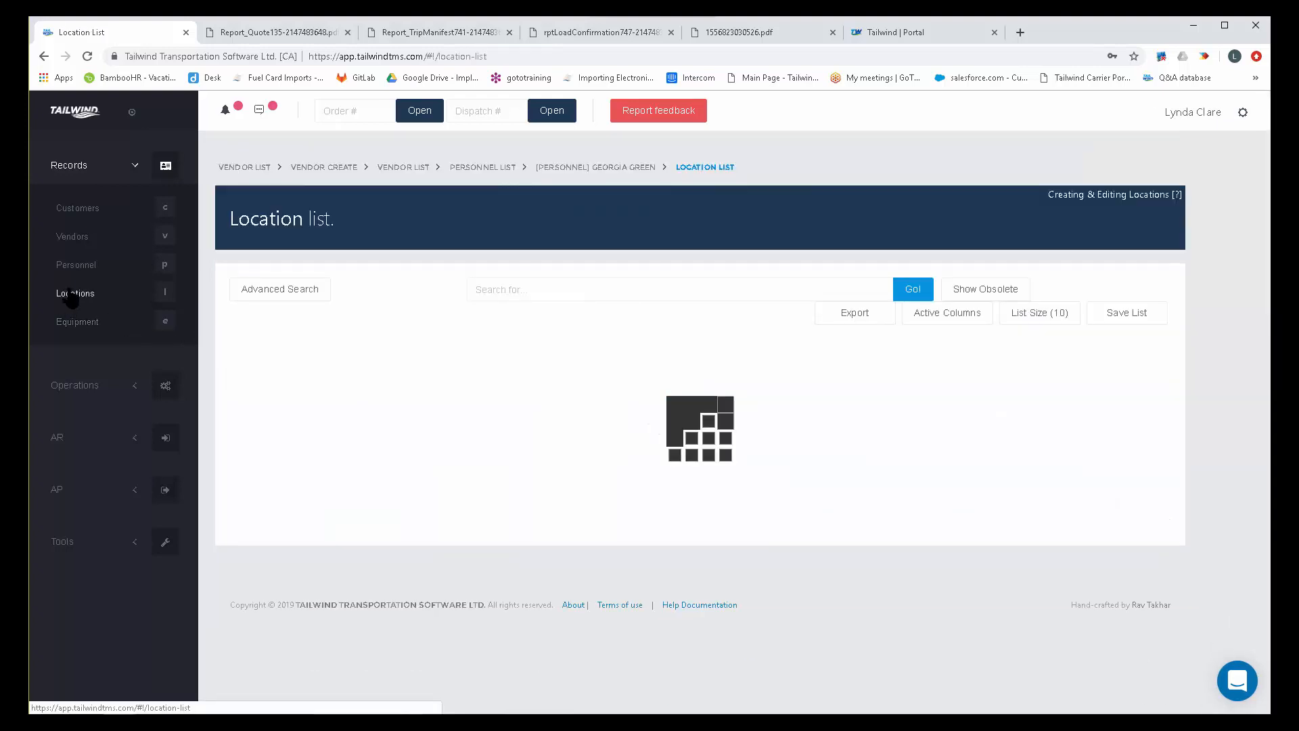
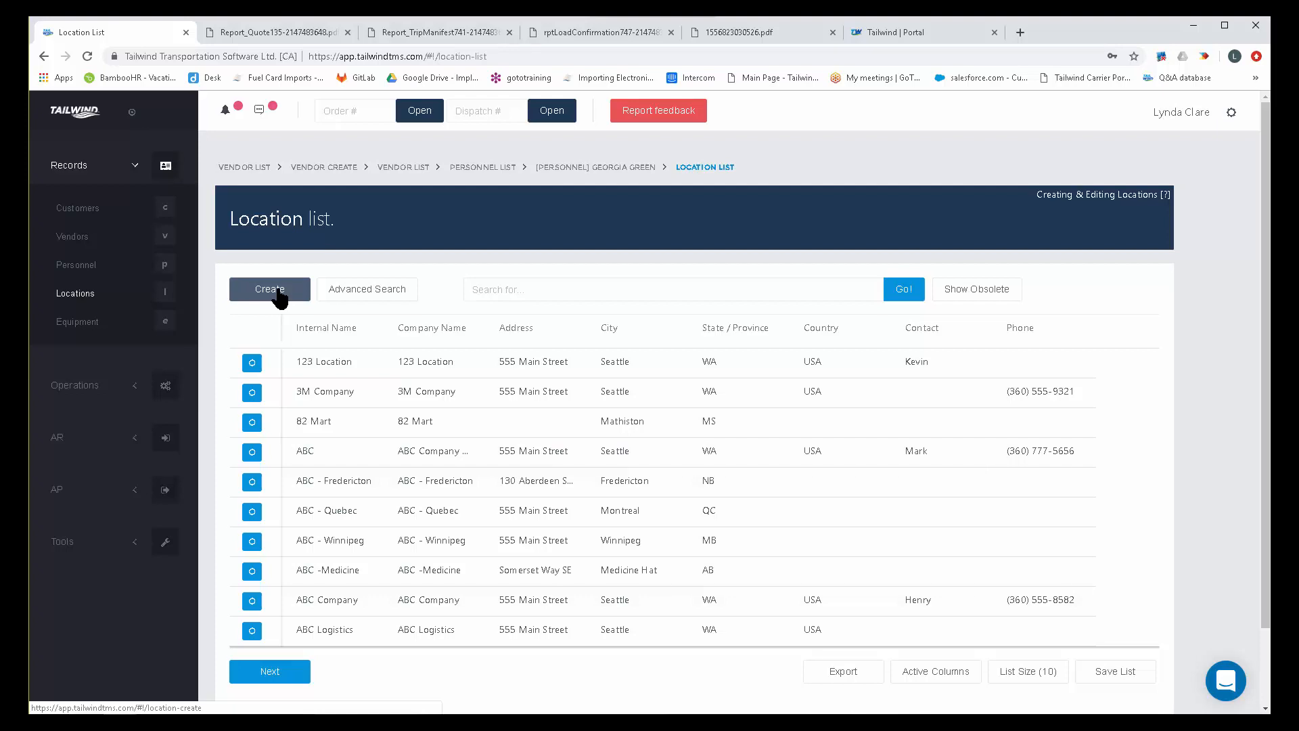
Start a new location record and enter "DRiver must have his Own PPE on and visible" as its loading information.
click(278, 296)
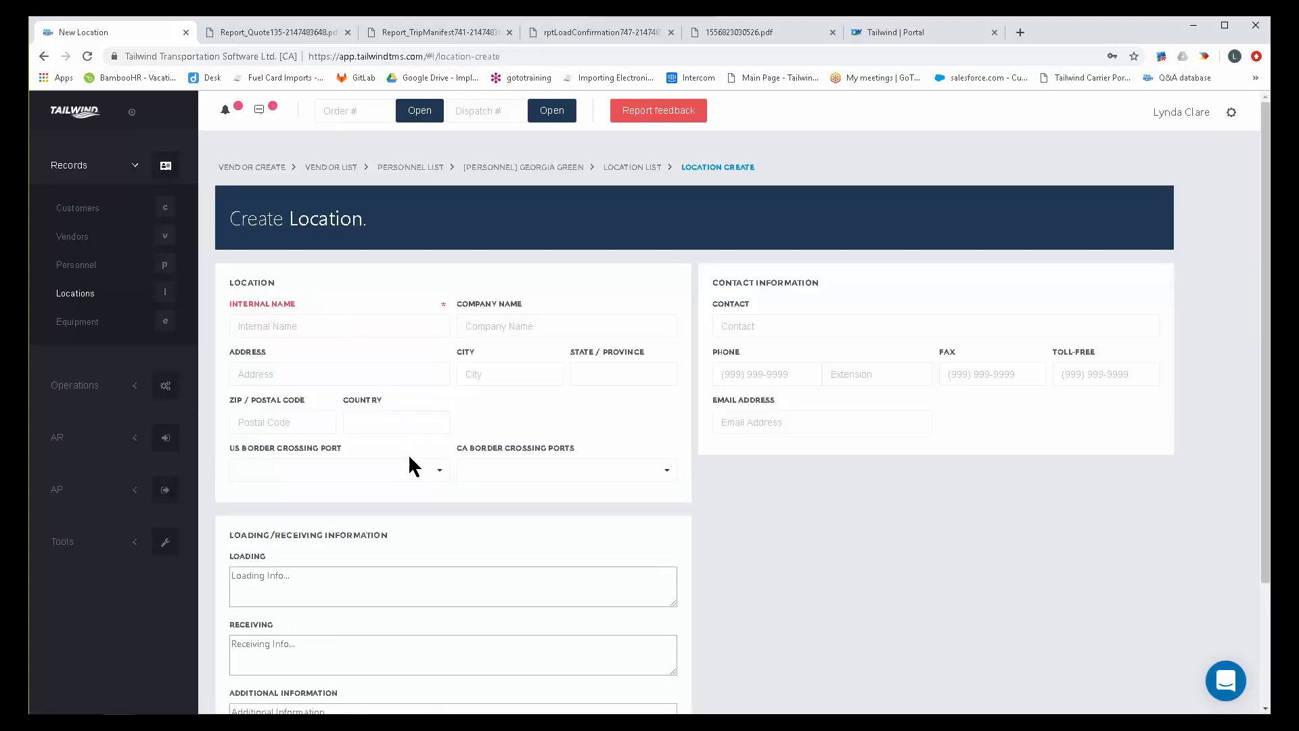
scroll(724, 521, down, 2)
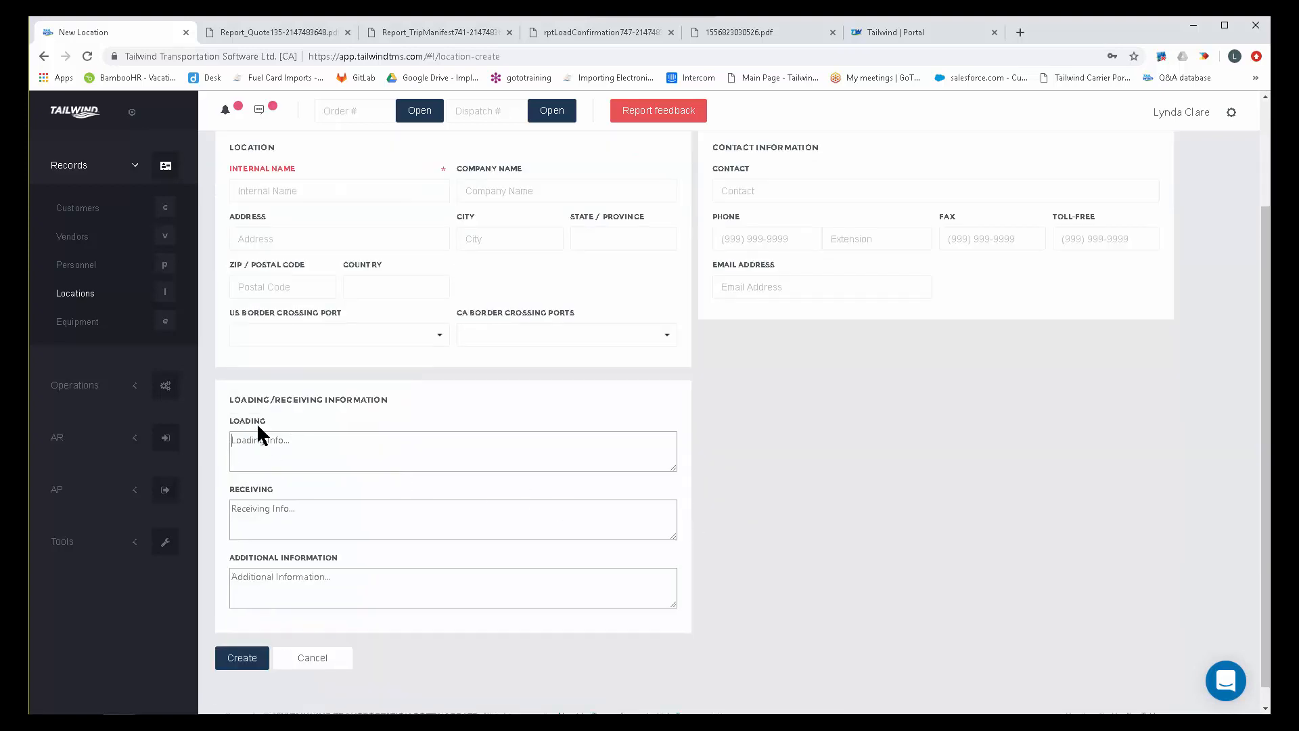
double_click(238, 422)
drag(278, 484, 221, 473)
click(712, 448)
click(374, 455)
text(DRiver must have his Own PPE on and visible)
drag(266, 419, 228, 425)
click(270, 487)
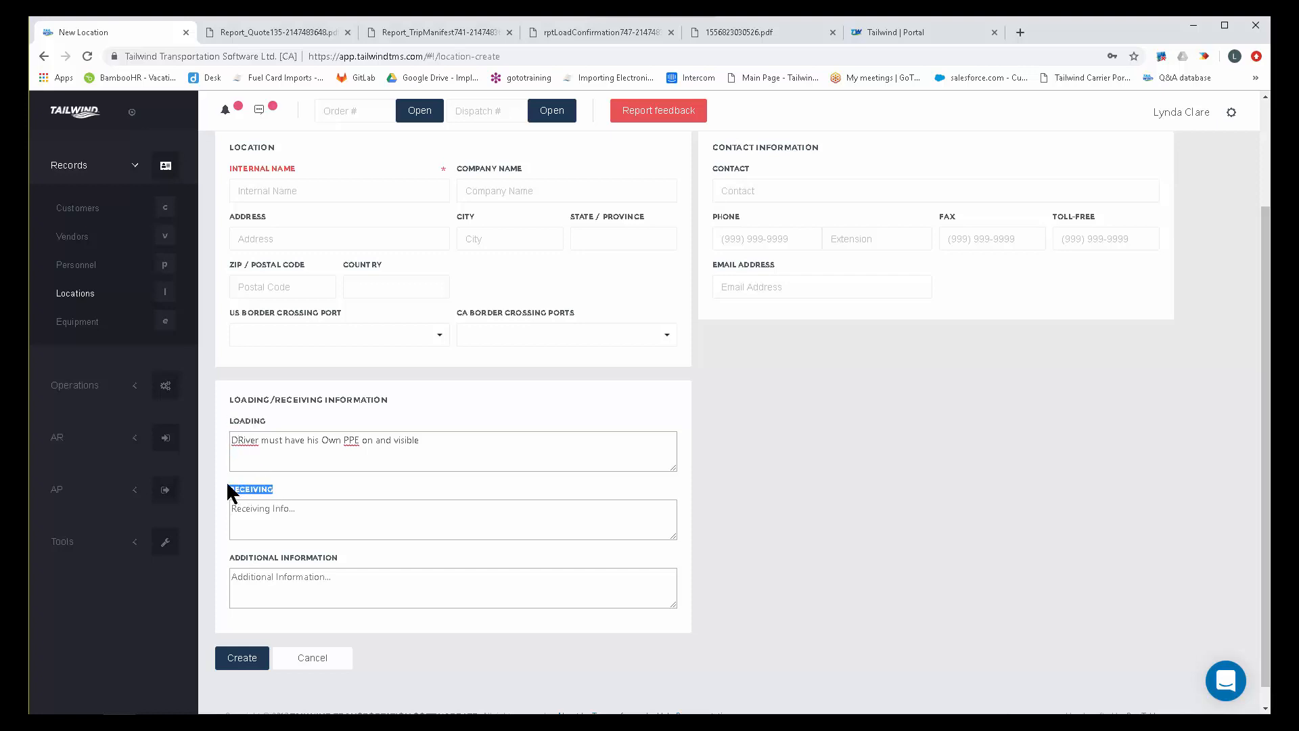
triple_click(404, 465)
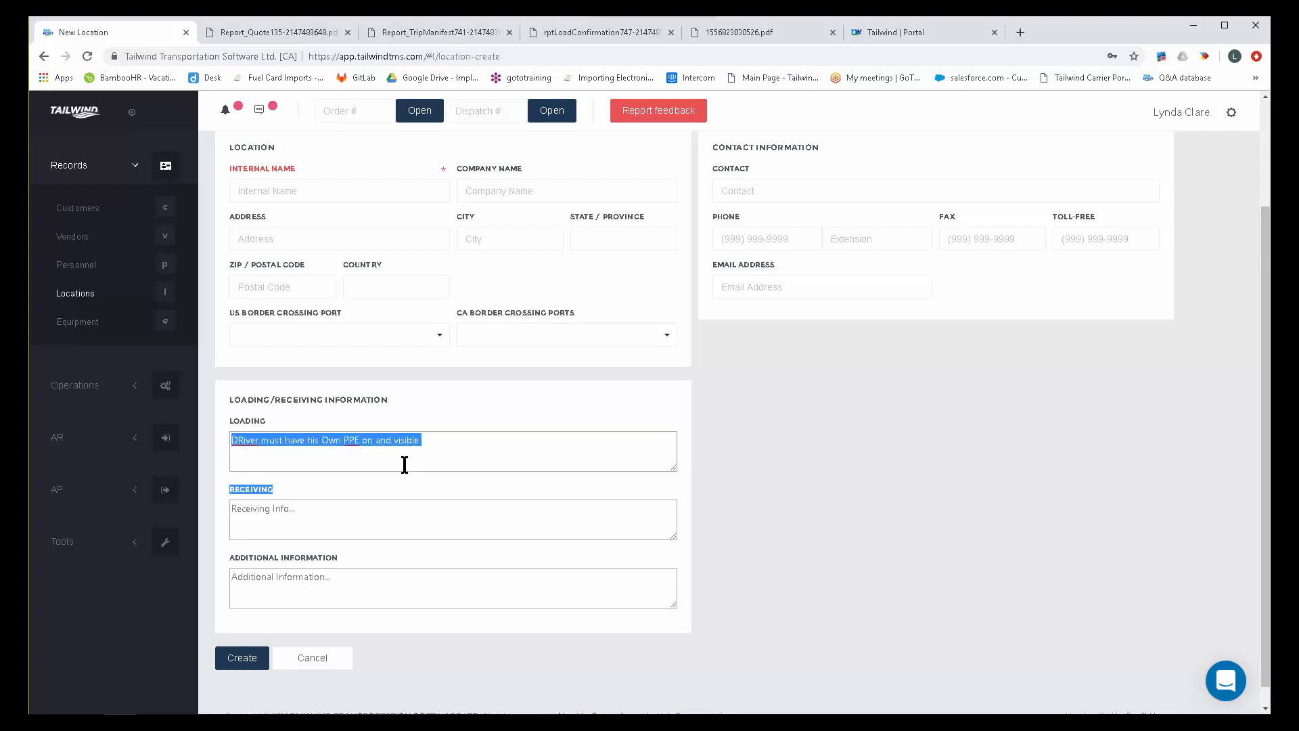
Check the trip manifest and the Trip-747 load confirmation for where the loading information is printed.
click(447, 34)
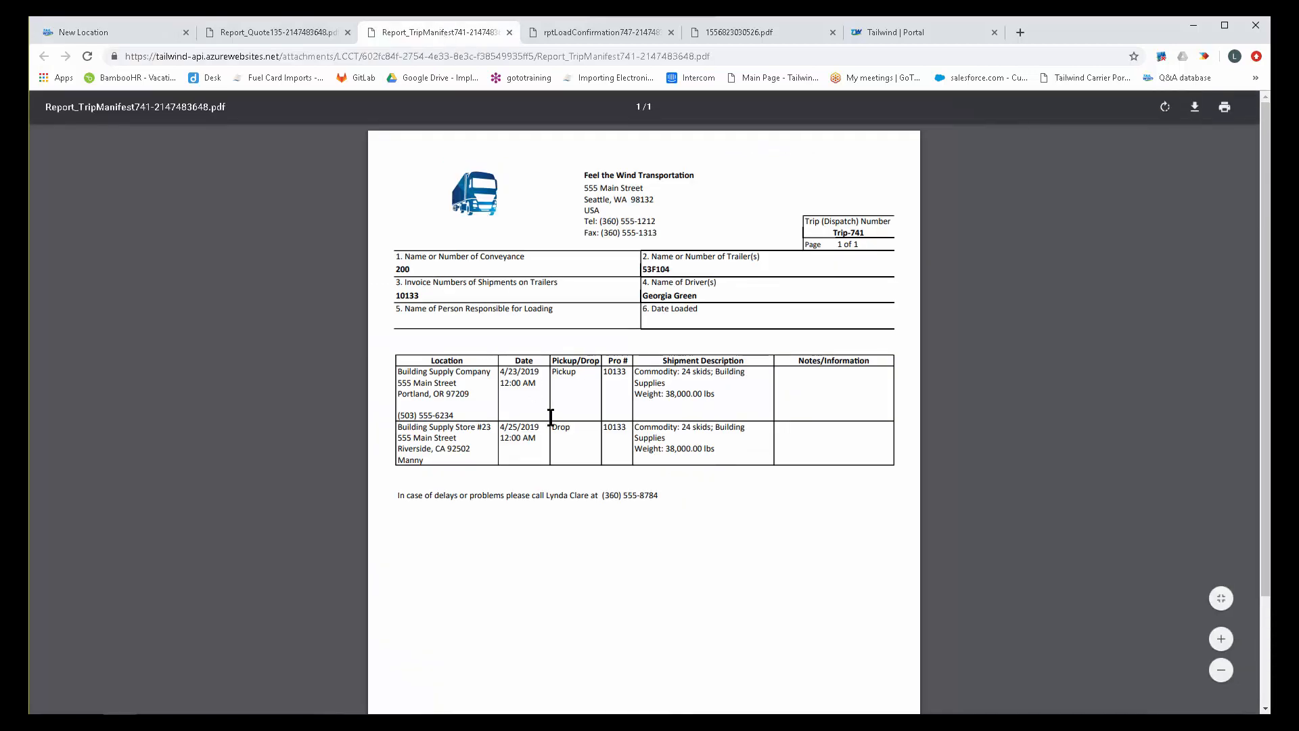
click(604, 27)
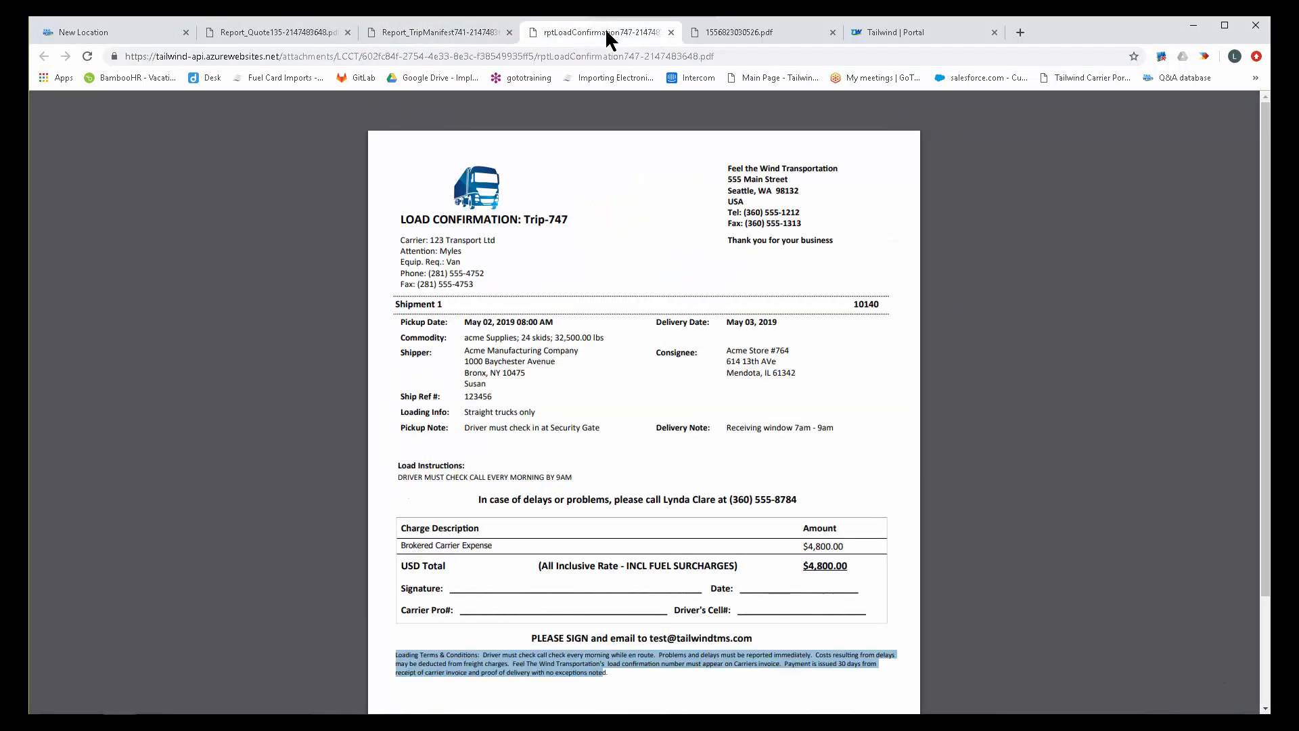
drag(464, 414, 535, 411)
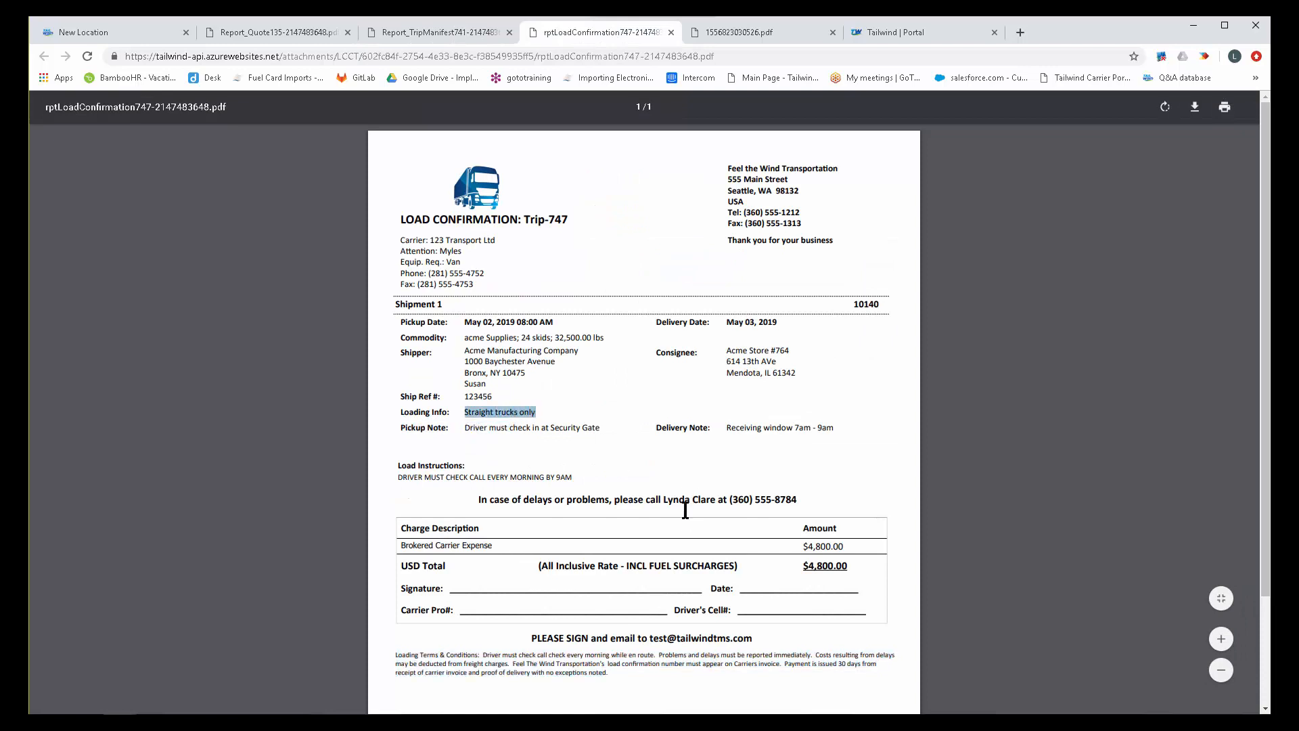
Return to the new location form and discard the unsaved location.
click(121, 34)
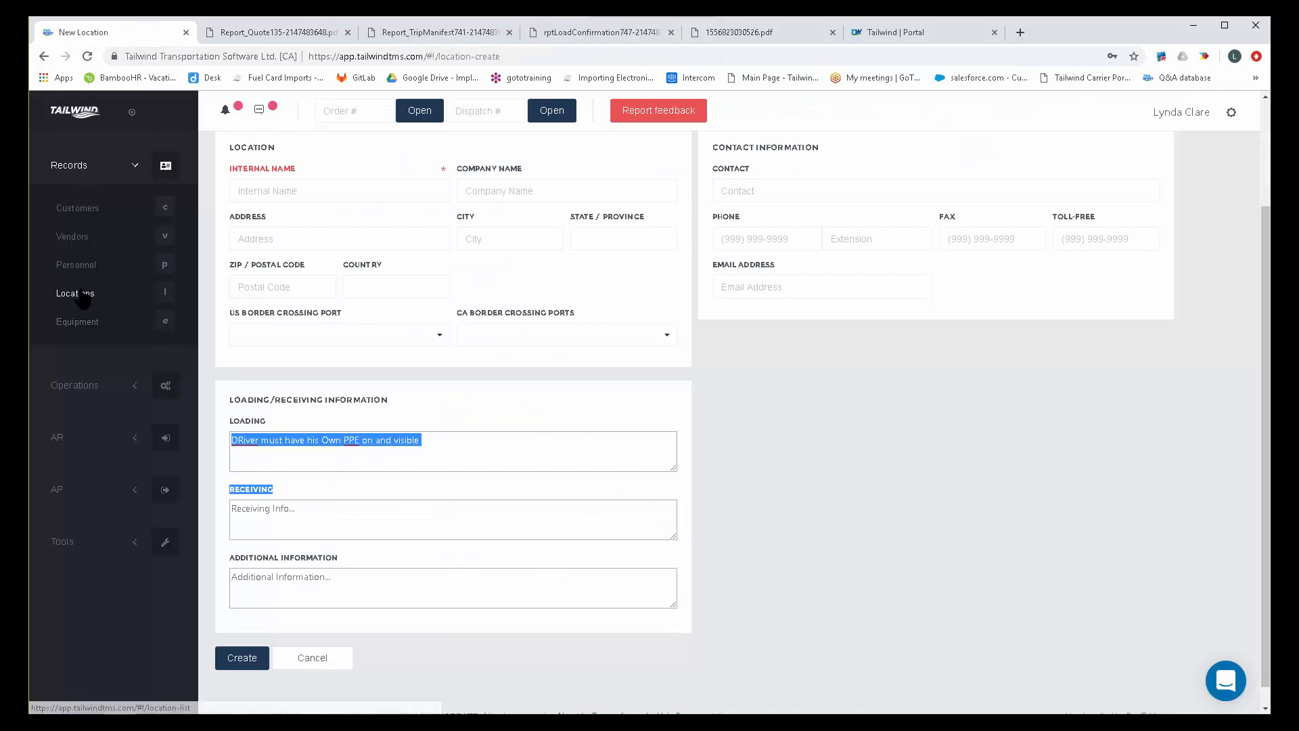
click(312, 659)
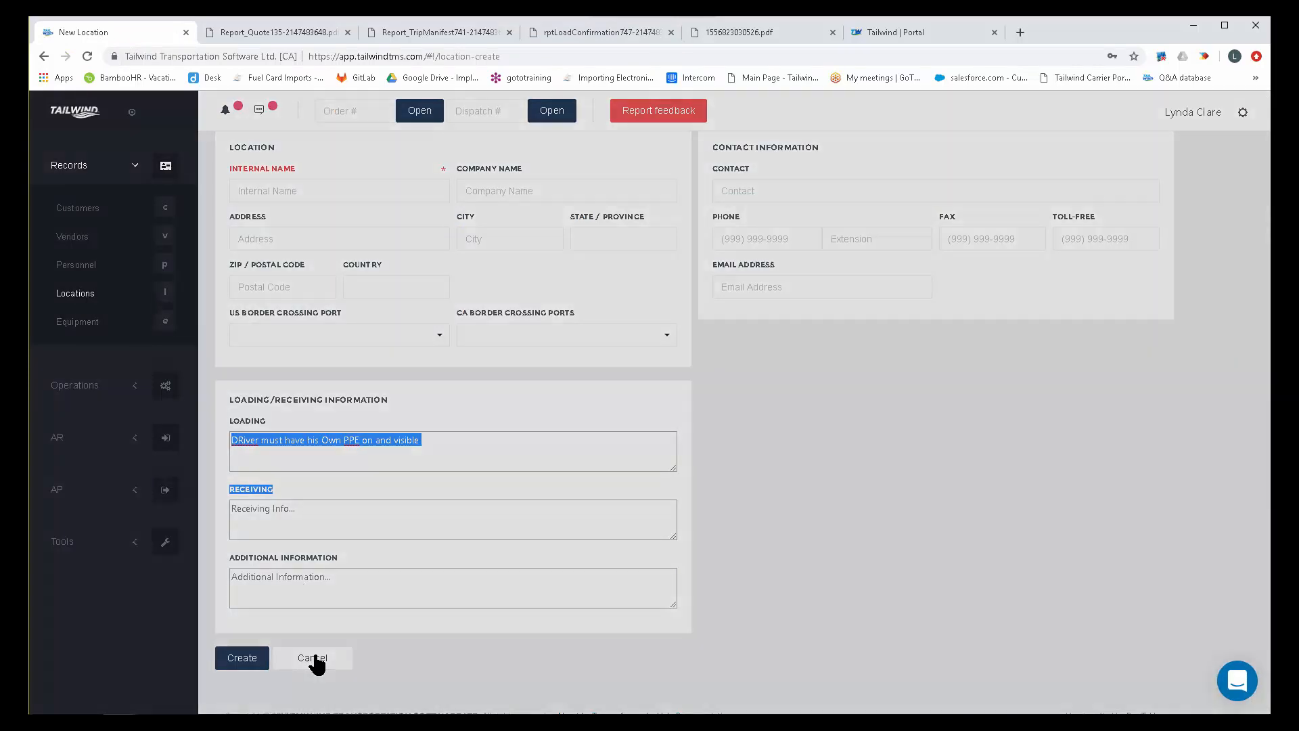
click(737, 399)
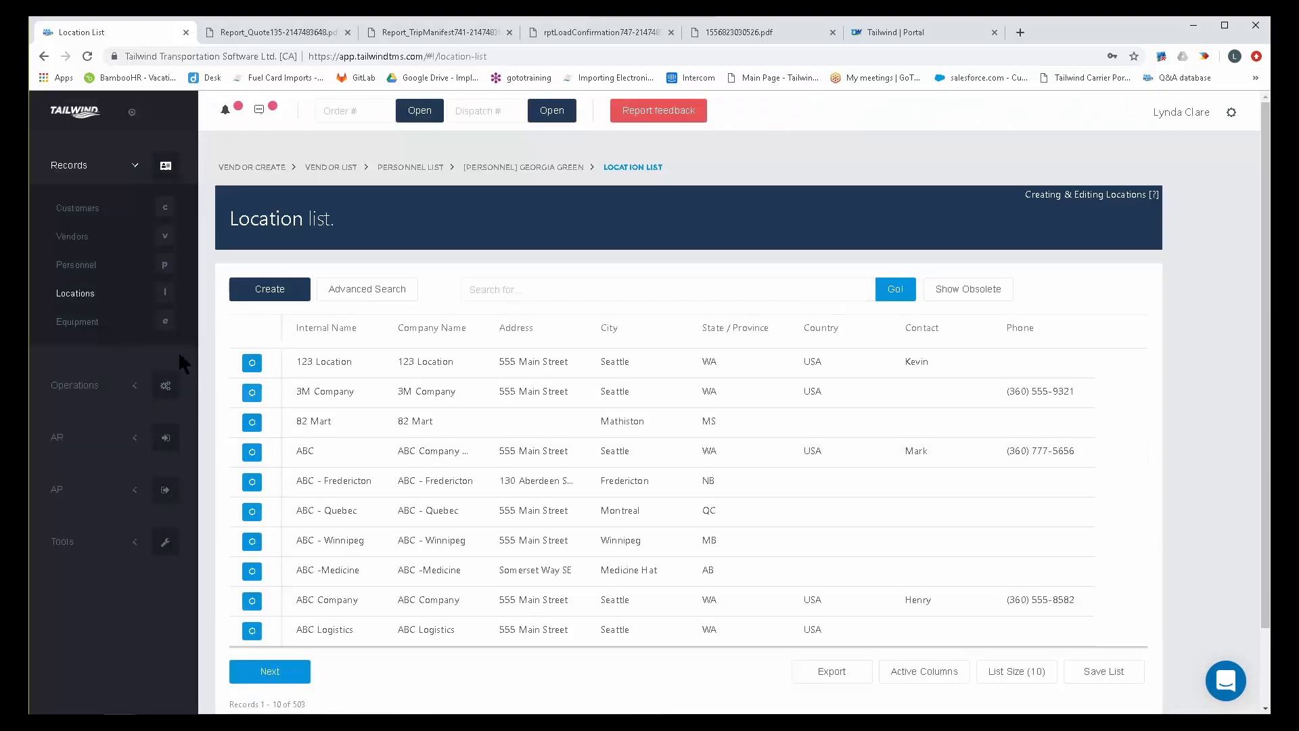
Open a new equipment form from the equipment list and view the available unit types and ownership options.
click(79, 323)
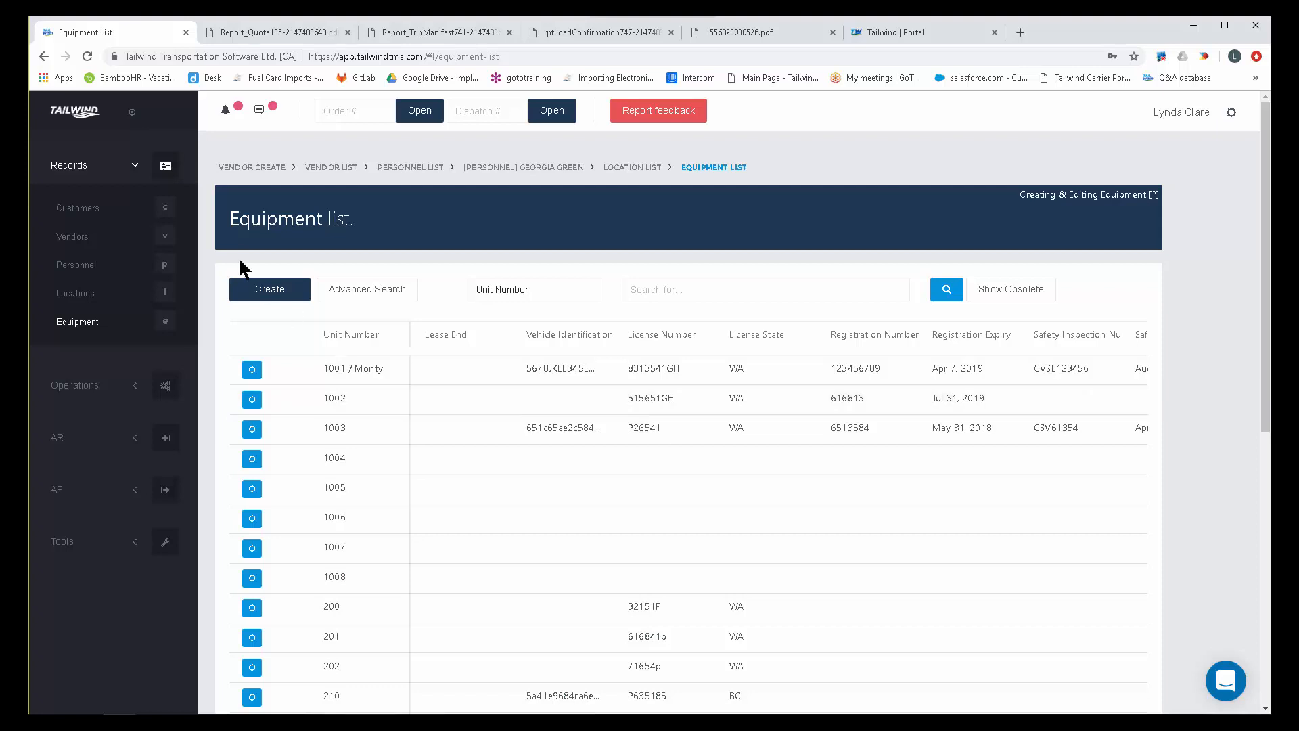
click(271, 297)
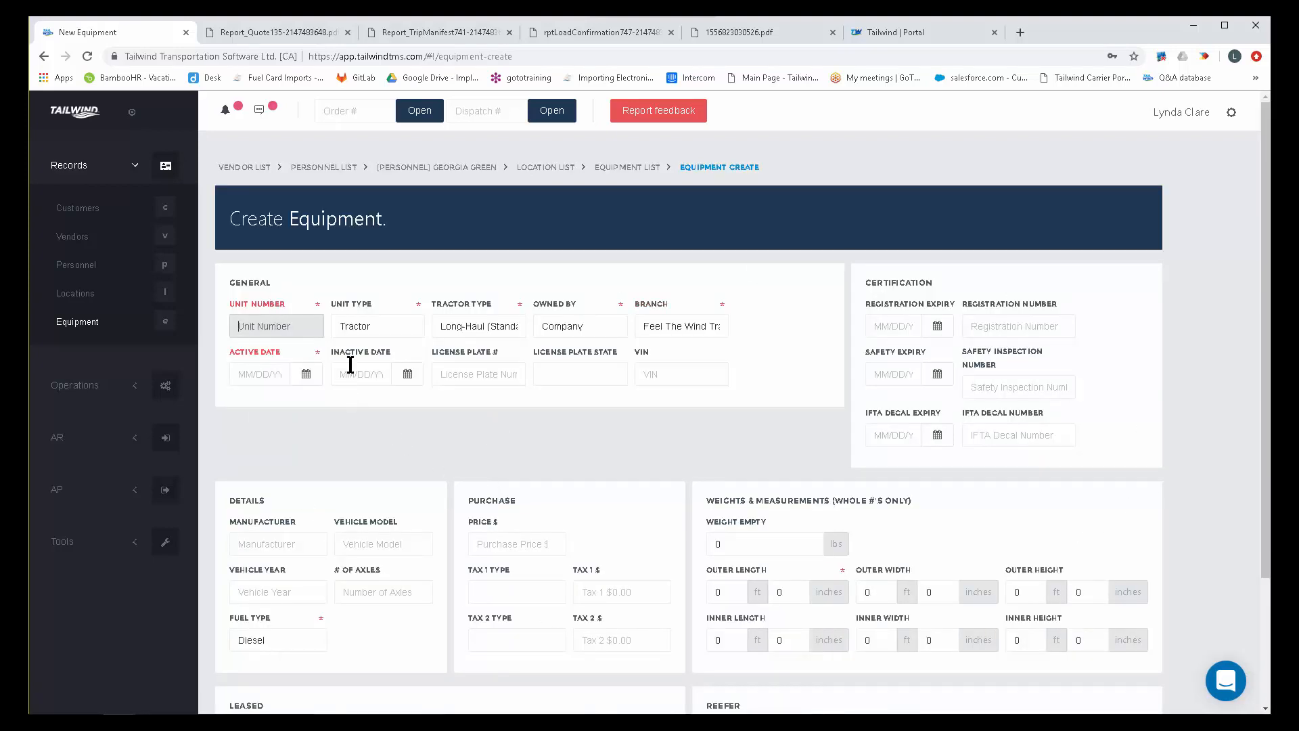
click(389, 322)
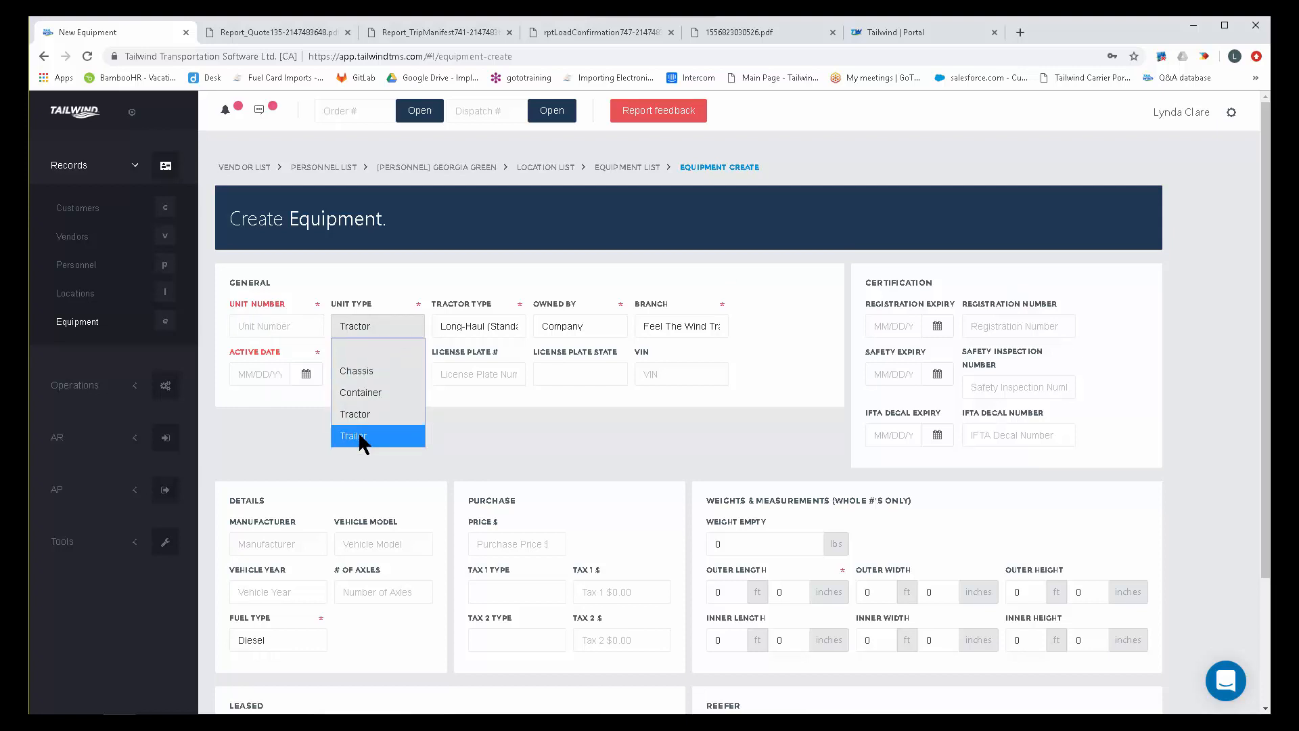
click(509, 423)
click(588, 318)
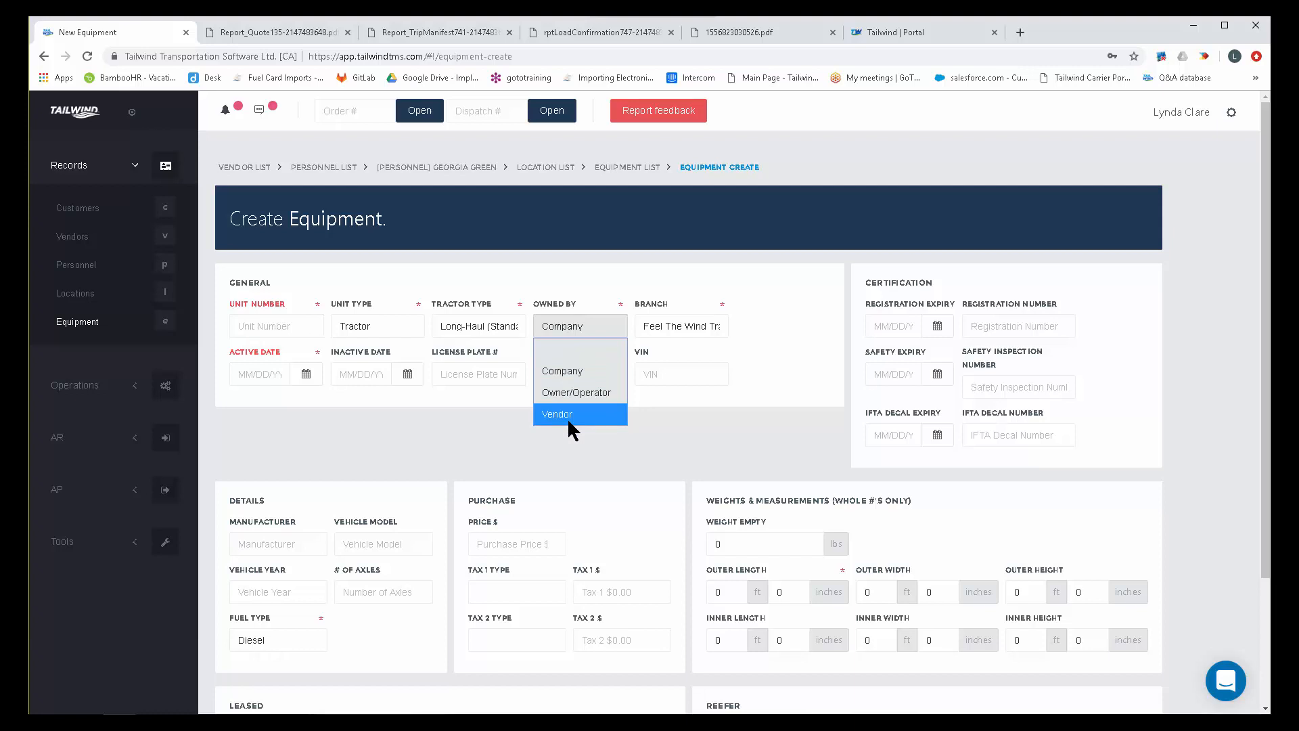
click(705, 417)
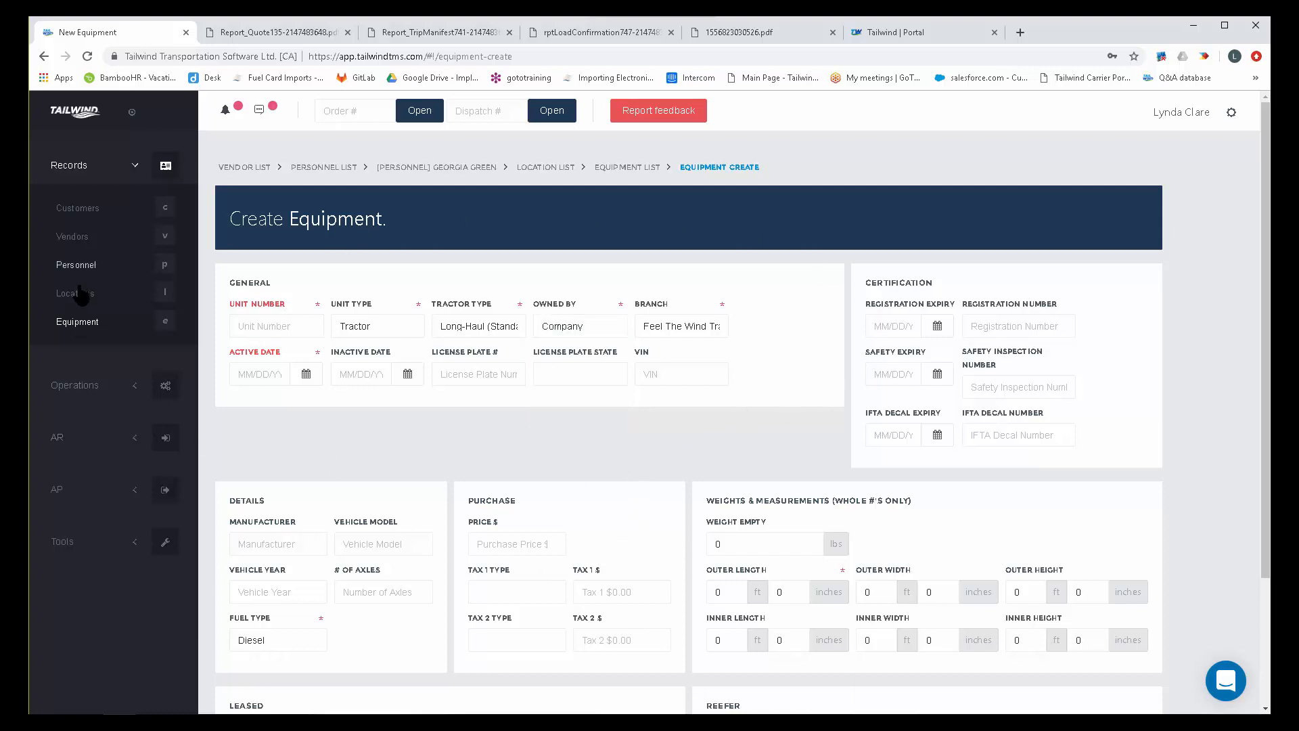
Open the record of equipment unit 1001 from the equipment list and review its fuel cards, permits and services.
click(81, 323)
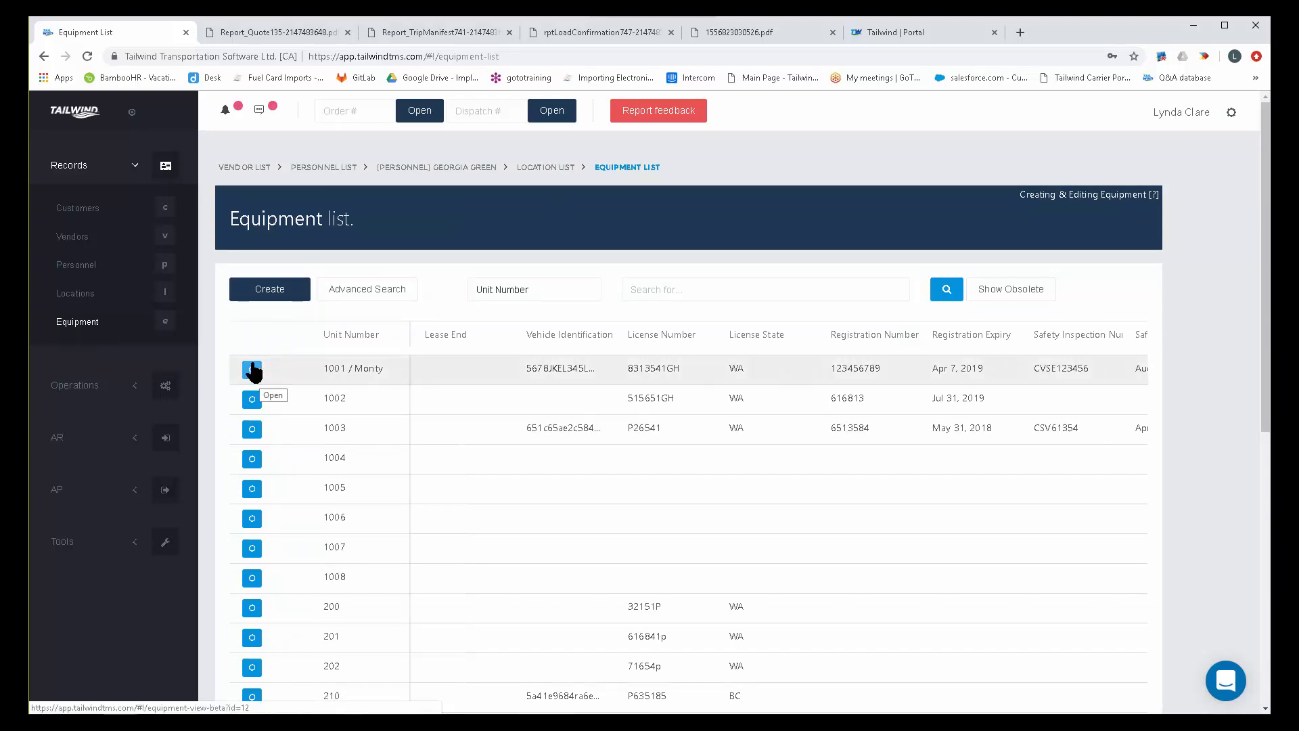
click(251, 370)
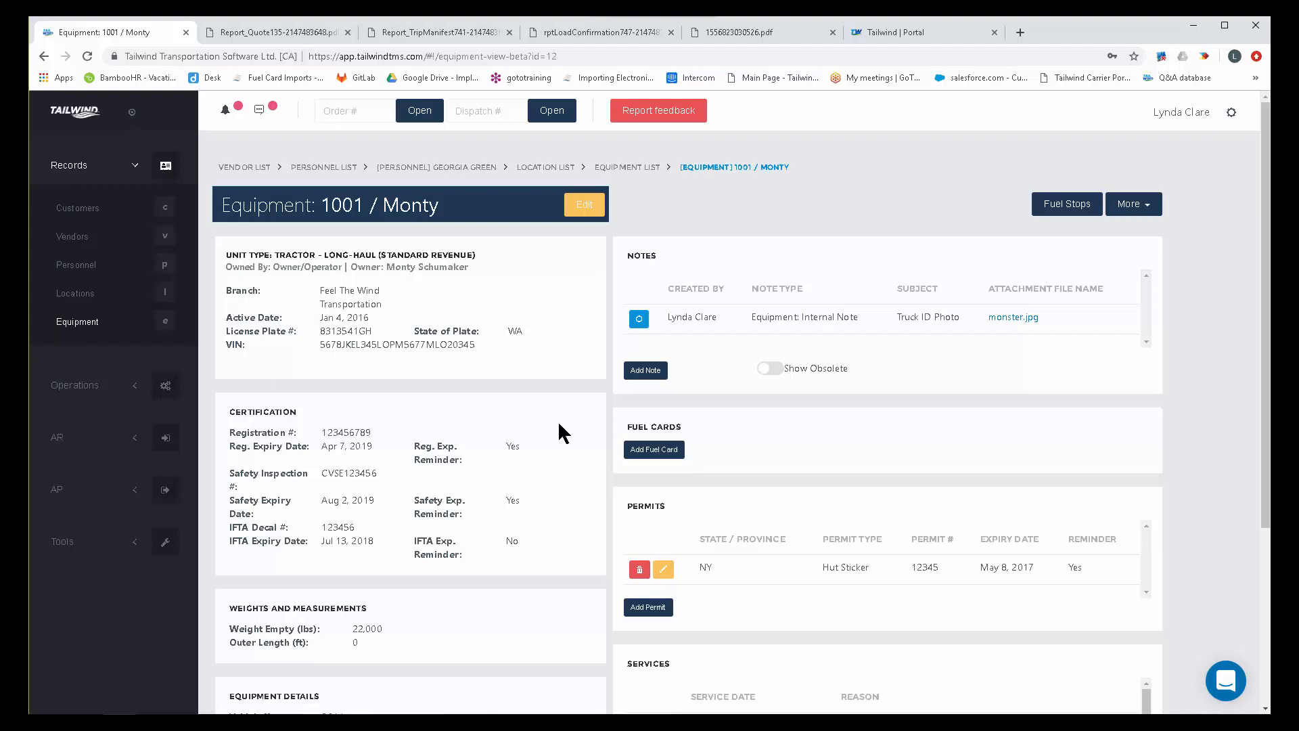
drag(682, 427, 631, 426)
scroll(741, 428, down, 2)
click(664, 369)
double_click(664, 369)
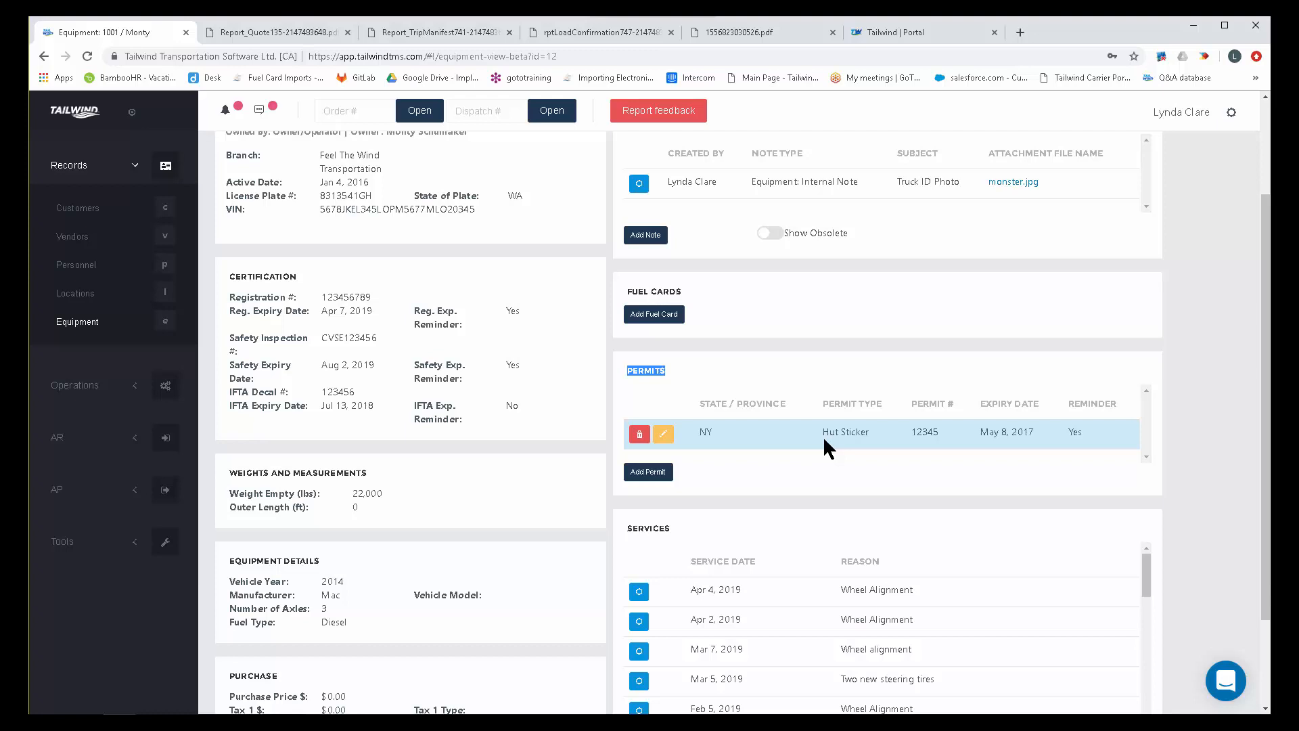
scroll(823, 436, down, 2)
drag(676, 410, 625, 406)
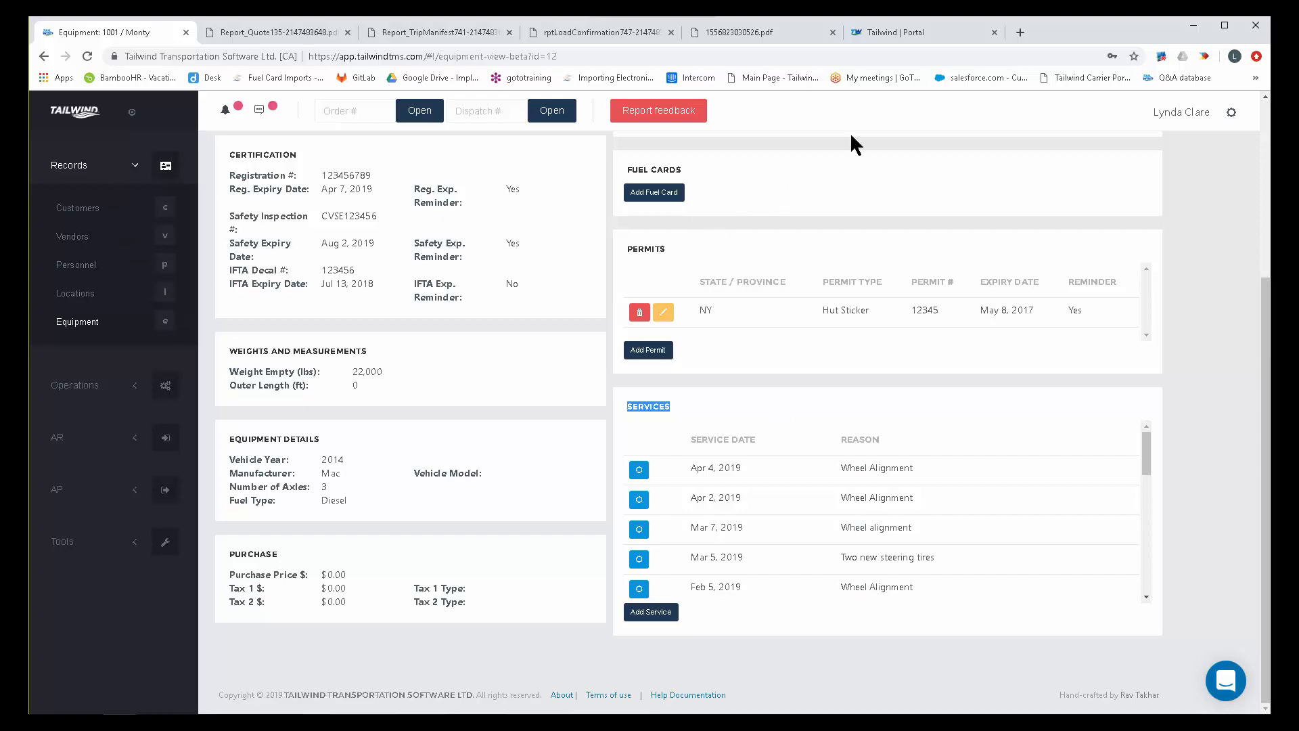
Switch to the Tailwind Customer Success & Support Center and browse its help articles by topic.
click(895, 38)
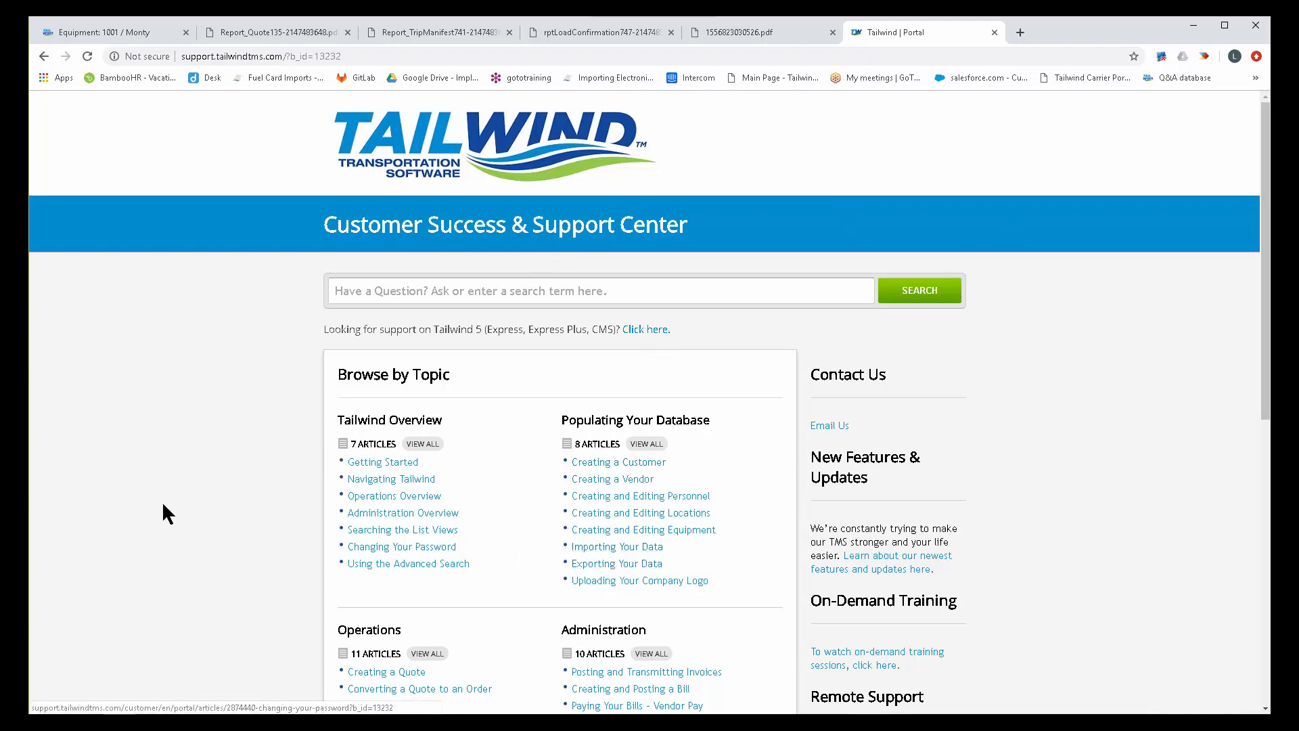
scroll(229, 450, down, 2)
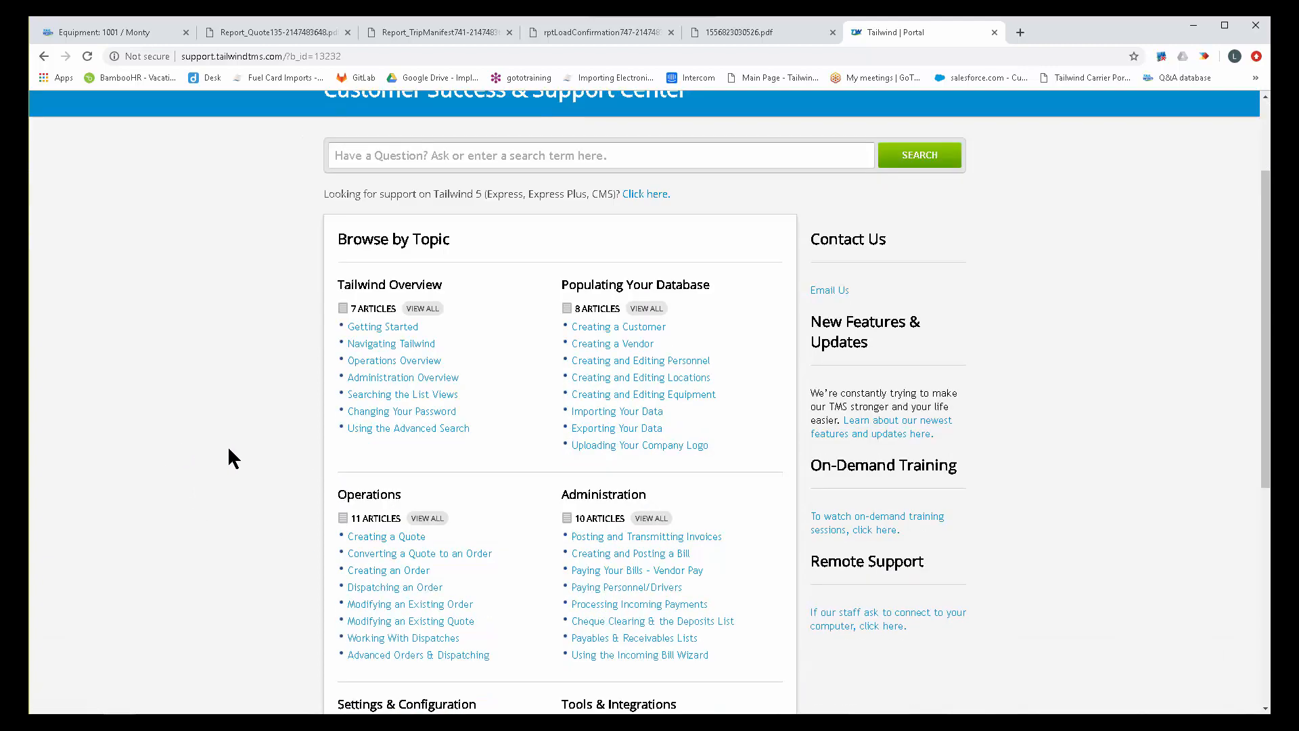
scroll(228, 450, down, 3)
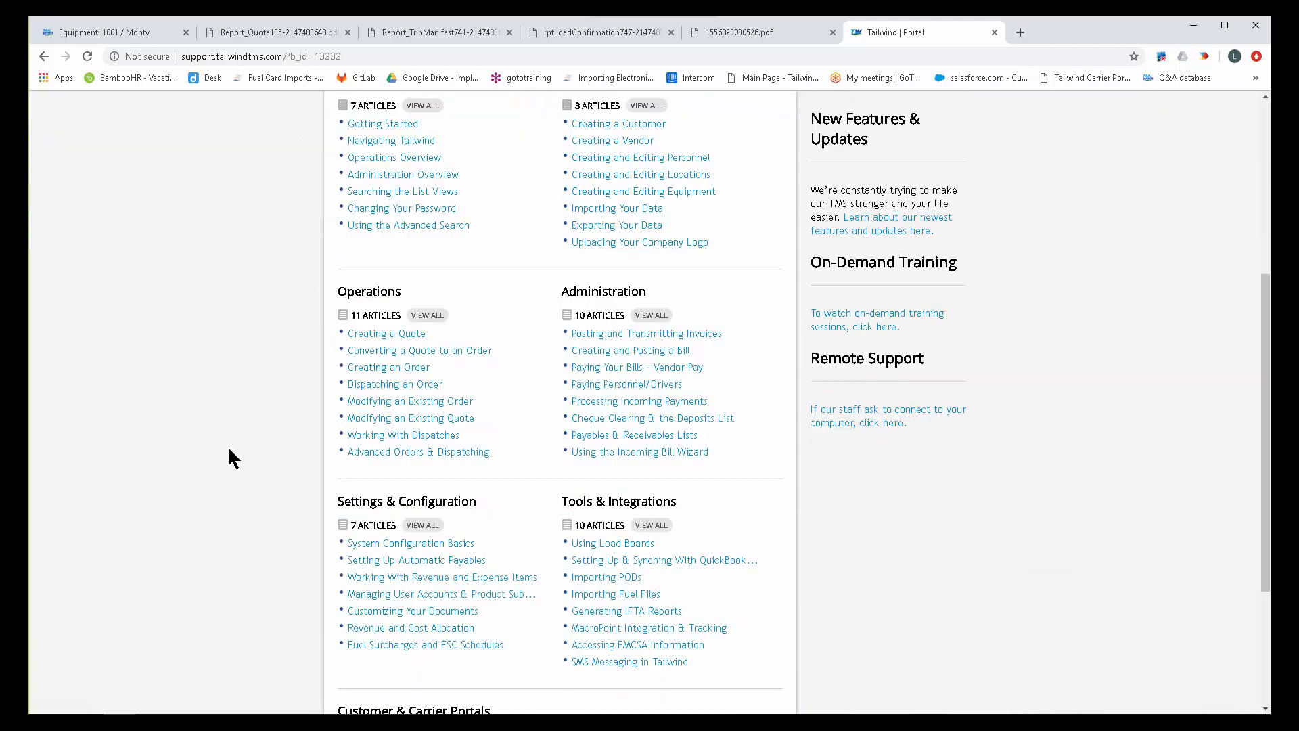
scroll(229, 453, up, 5)
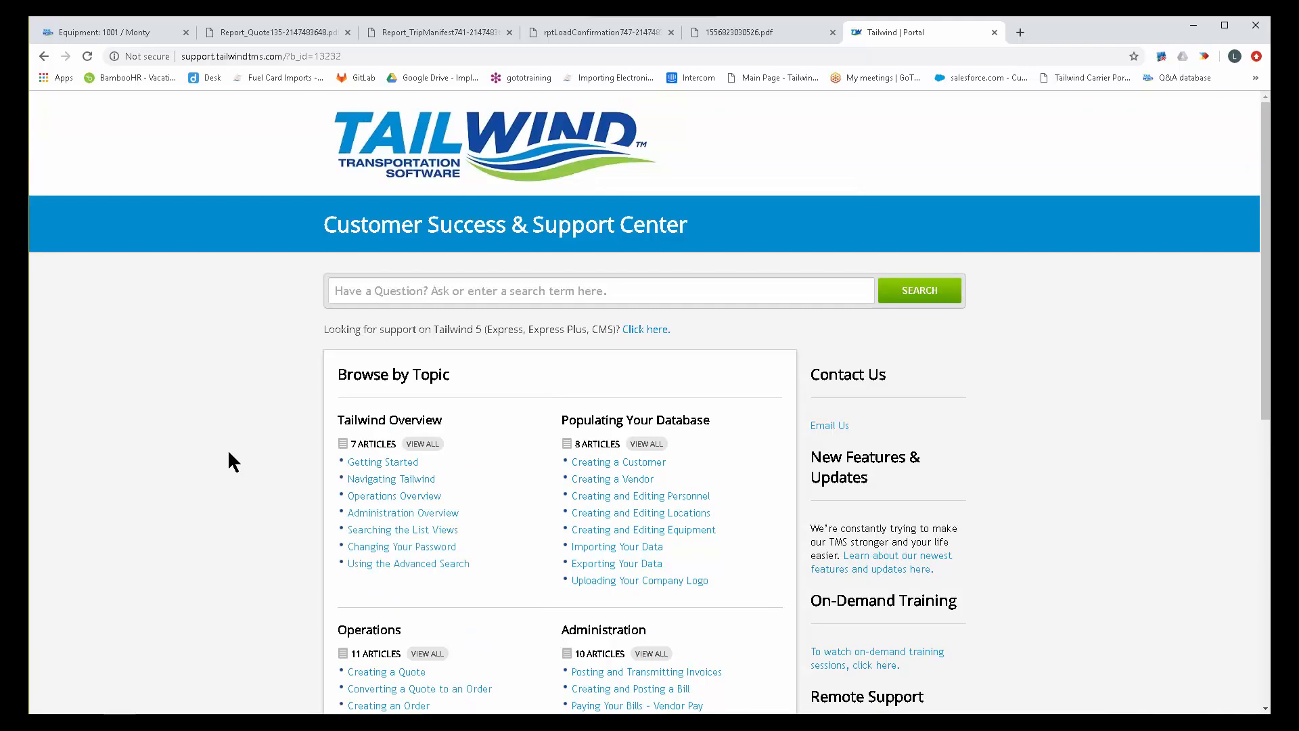
Return to the Tailwind application, show the Operations sections, and open the home page.
click(105, 33)
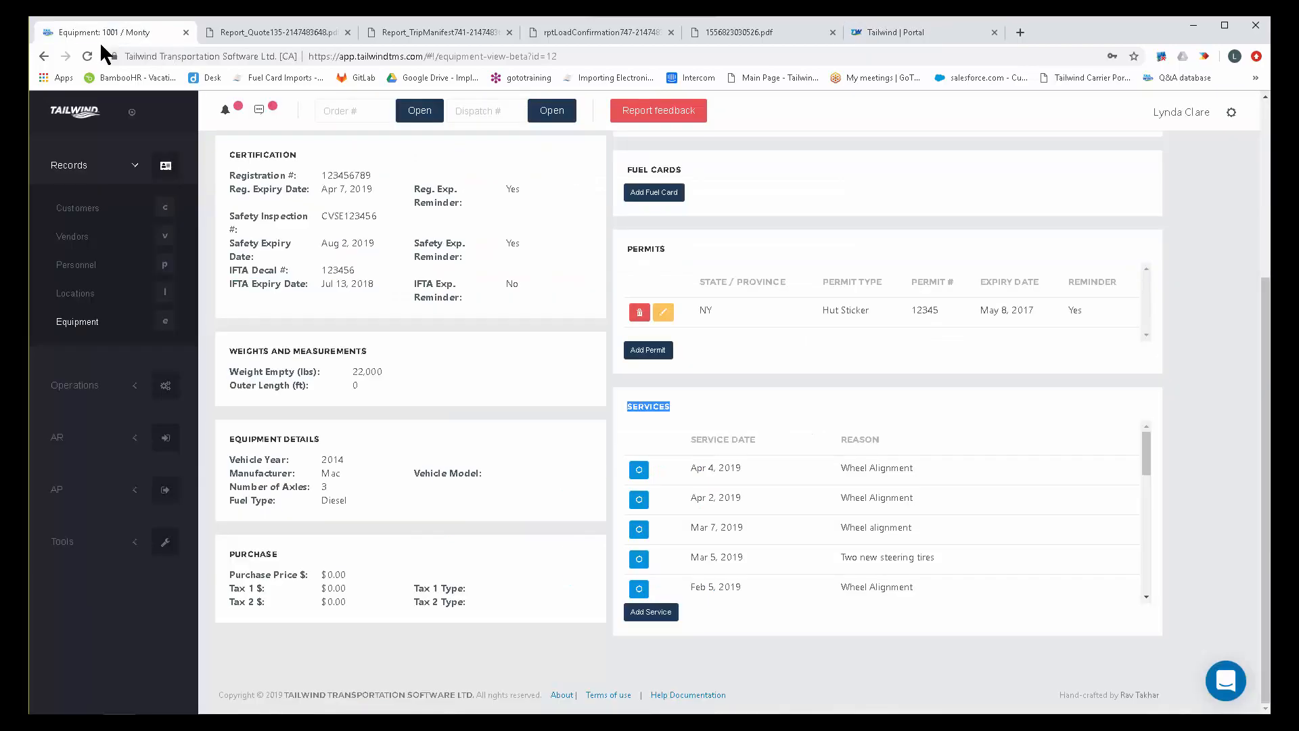
click(76, 387)
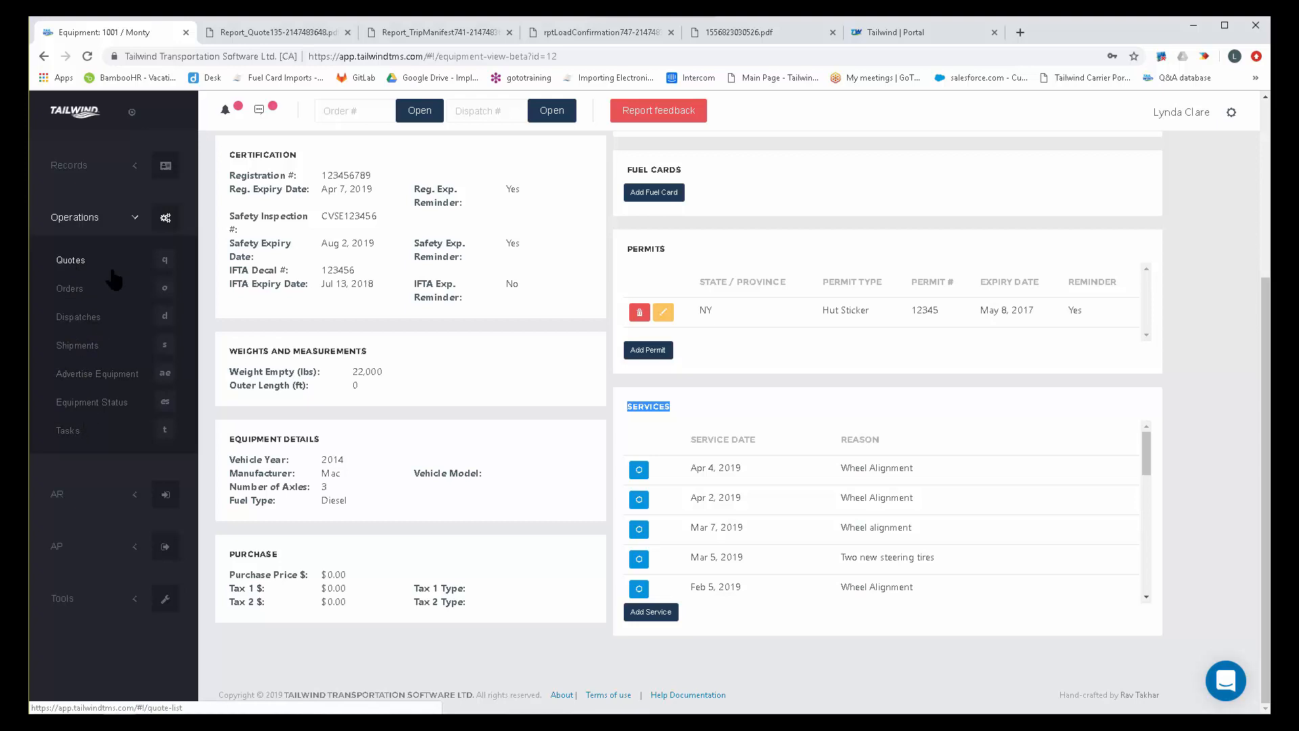
click(75, 116)
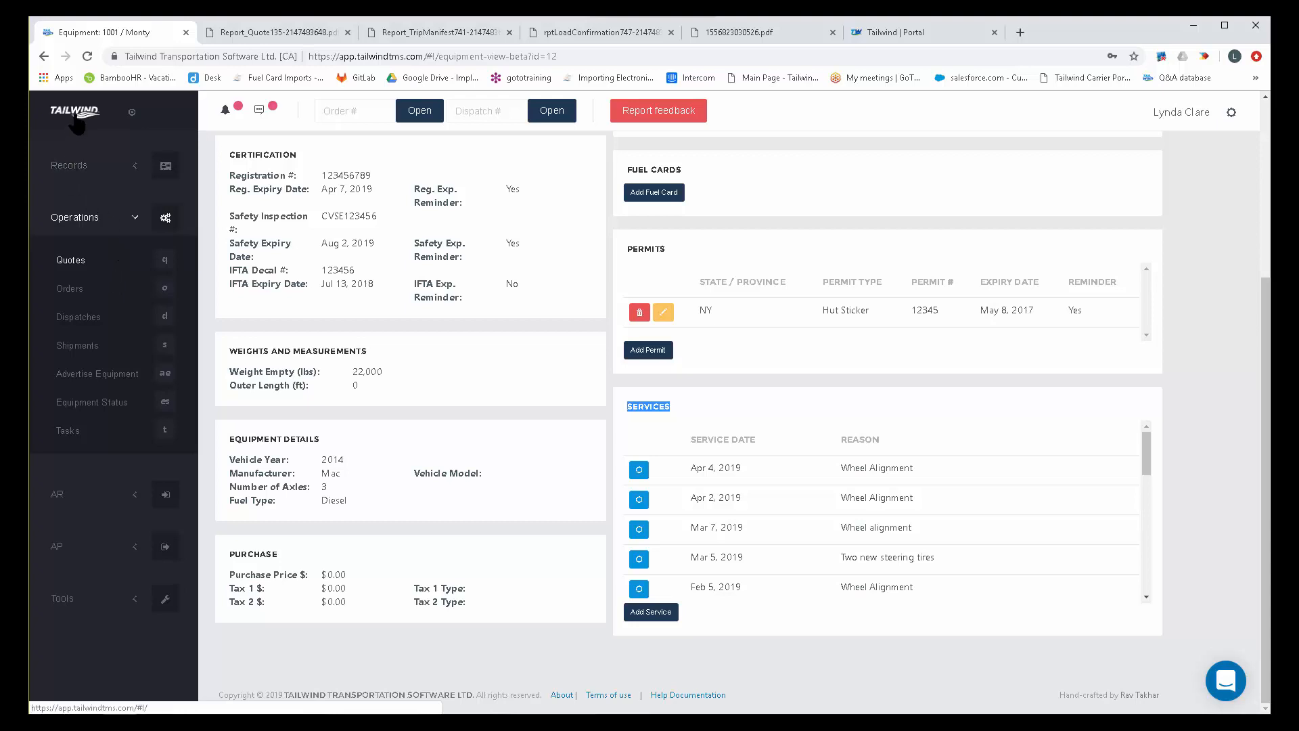